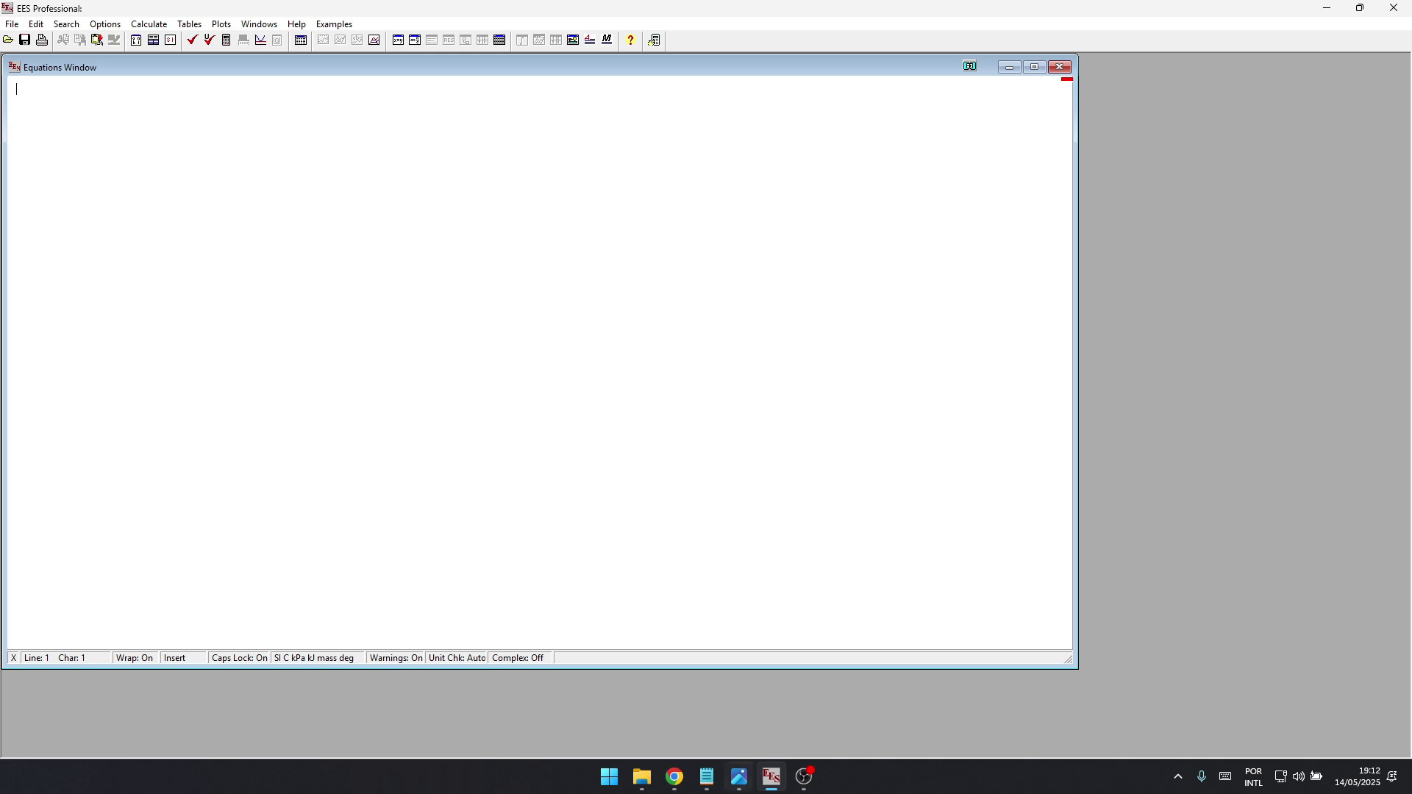
# - Enter the comment "PROBLEMA 10-23" as the first line of the equations
pyautogui.click(739, 776)
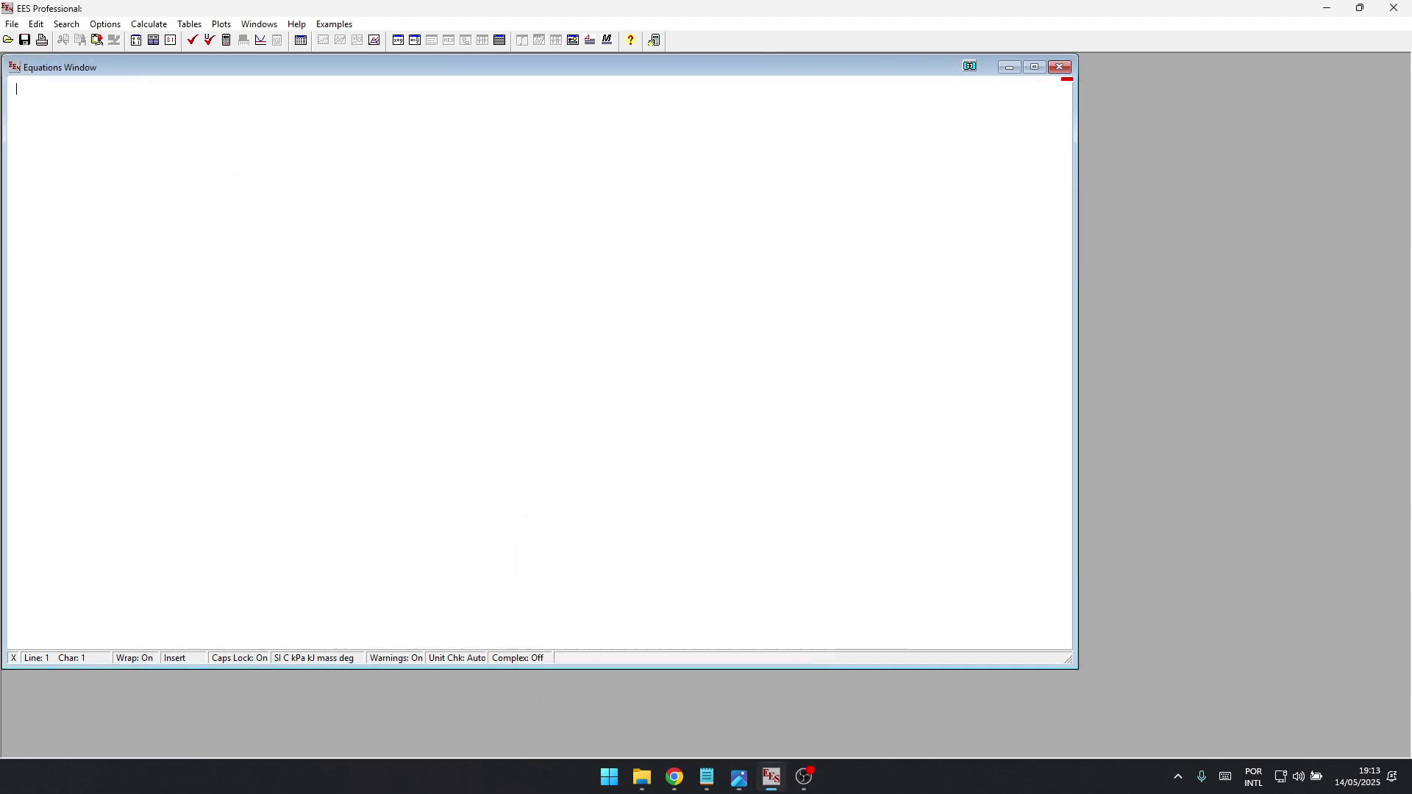
pyautogui.click(1103, 98)
pyautogui.hotkey('alt', 'Tab')
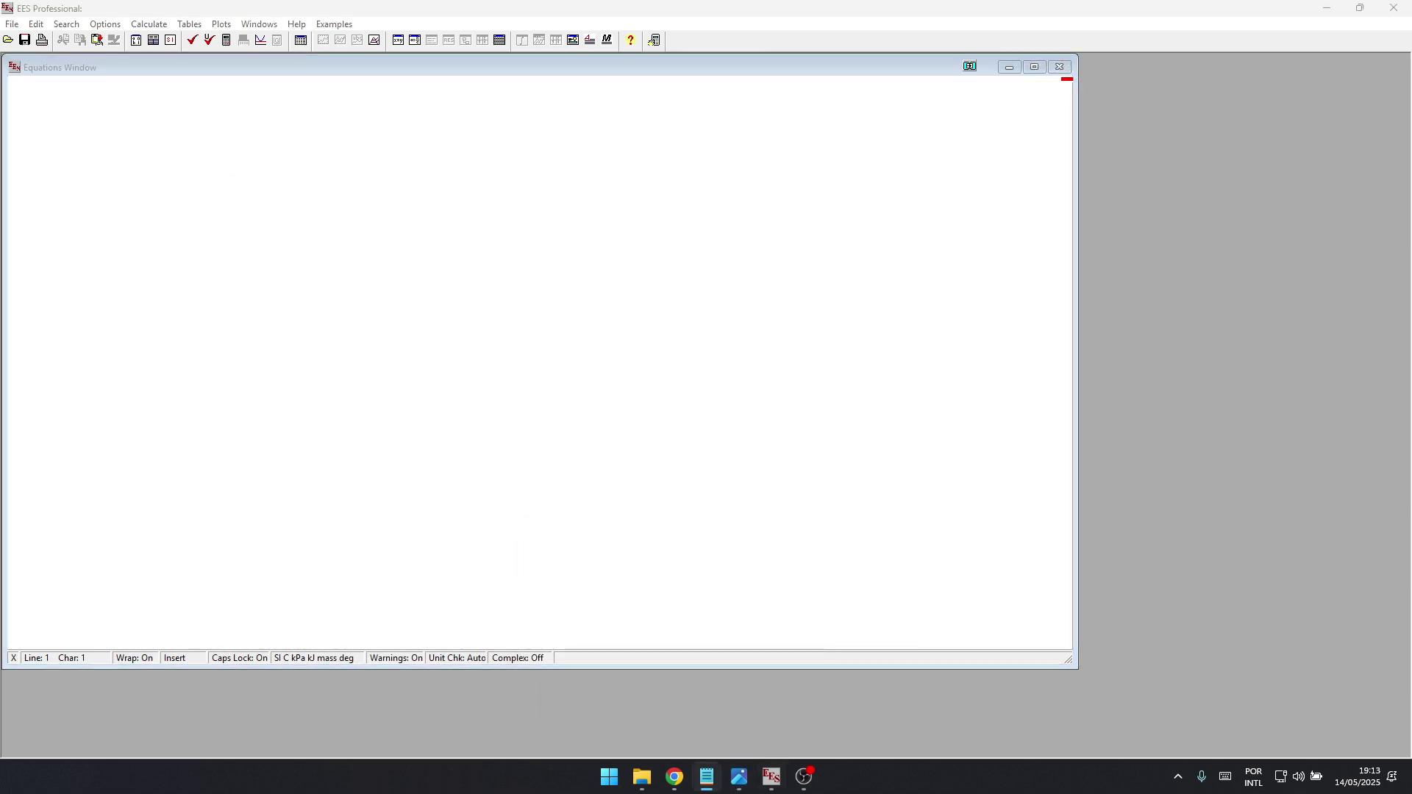
pyautogui.hotkey('alt', 'Tab')
pyautogui.write('"PROBLEMA 10-23"')
pyautogui.hotkey('ctrl', 'v')
pyautogui.hotkey('ctrl', 'v')
pyautogui.hotkey('ctrl', 'v')
pyautogui.hotkey('ctrl', 'v')
pyautogui.hotkey('ctrl', 'v')
pyautogui.hotkey('ctrl', 'v')
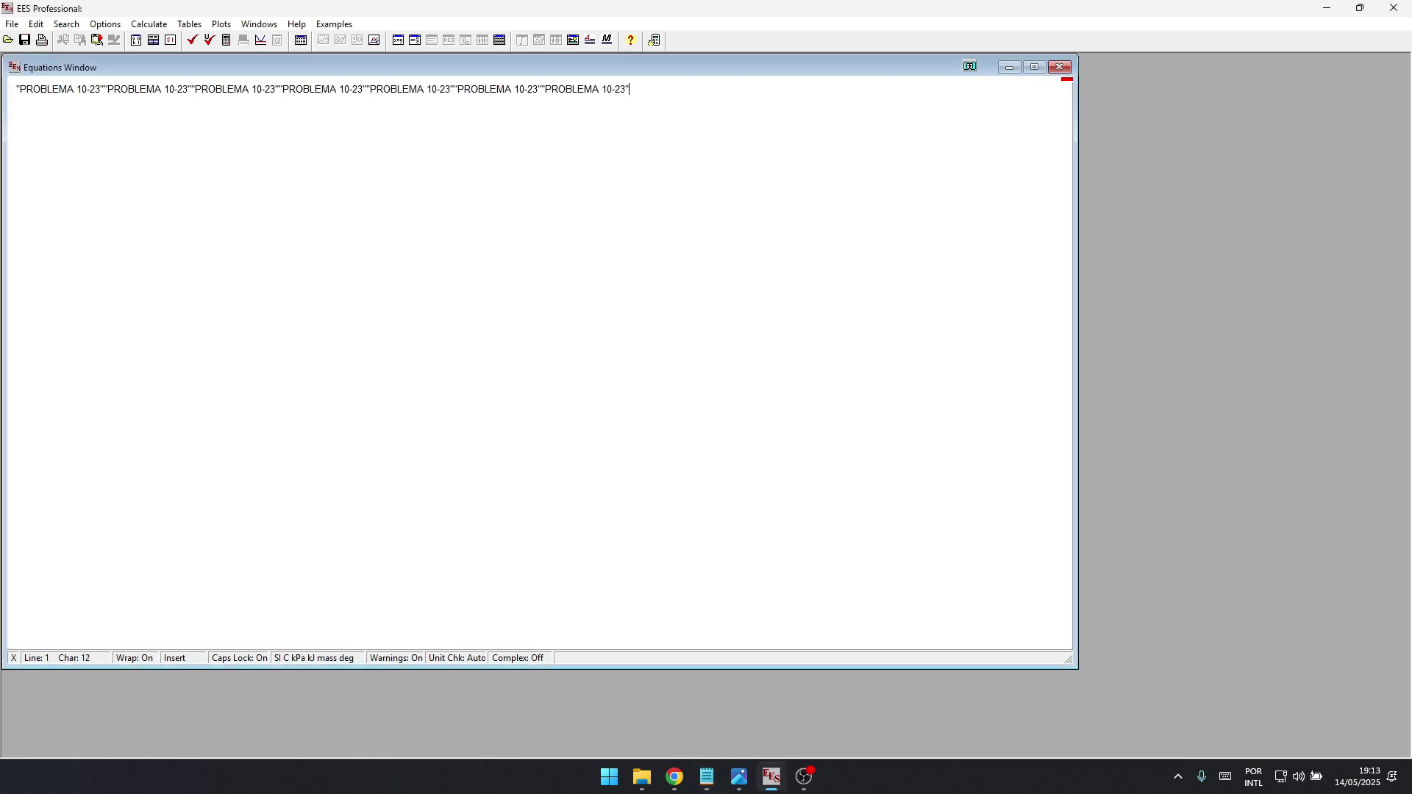
pyautogui.press('BackSpace')
pyautogui.press('BackSpace')
pyautogui.press('BackSpace')
pyautogui.press('BackSpace')
pyautogui.press('BackSpace')
pyautogui.press('BackSpace')
pyautogui.press('BackSpace')
pyautogui.press('BackSpace')
pyautogui.press('BackSpace')
pyautogui.press('BackSpace')
pyautogui.press('BackSpace')
pyautogui.press('BackSpace')
pyautogui.press('BackSpace')
pyautogui.press('BackSpace')
pyautogui.press('BackSpace')
pyautogui.press('BackSpace')
pyautogui.press('BackSpace')
pyautogui.press('BackSpace')
pyautogui.press('BackSpace')
pyautogui.press('BackSpace')
pyautogui.press('BackSpace')
pyautogui.press('BackSpace')
pyautogui.press('BackSpace')
pyautogui.press('BackSpace')
pyautogui.press('BackSpace')
pyautogui.press('BackSpace')
pyautogui.press('BackSpace')
pyautogui.press('BackSpace')
pyautogui.press('BackSpace')
pyautogui.press('BackSpace')
pyautogui.press('BackSpace')
pyautogui.press('BackSpace')
pyautogui.press('BackSpace')
pyautogui.press('BackSpace')
pyautogui.press('BackSpace')
pyautogui.press('BackSpace')
pyautogui.press('BackSpace')
pyautogui.press('BackSpace')
pyautogui.press('BackSpace')
pyautogui.press('BackSpace')
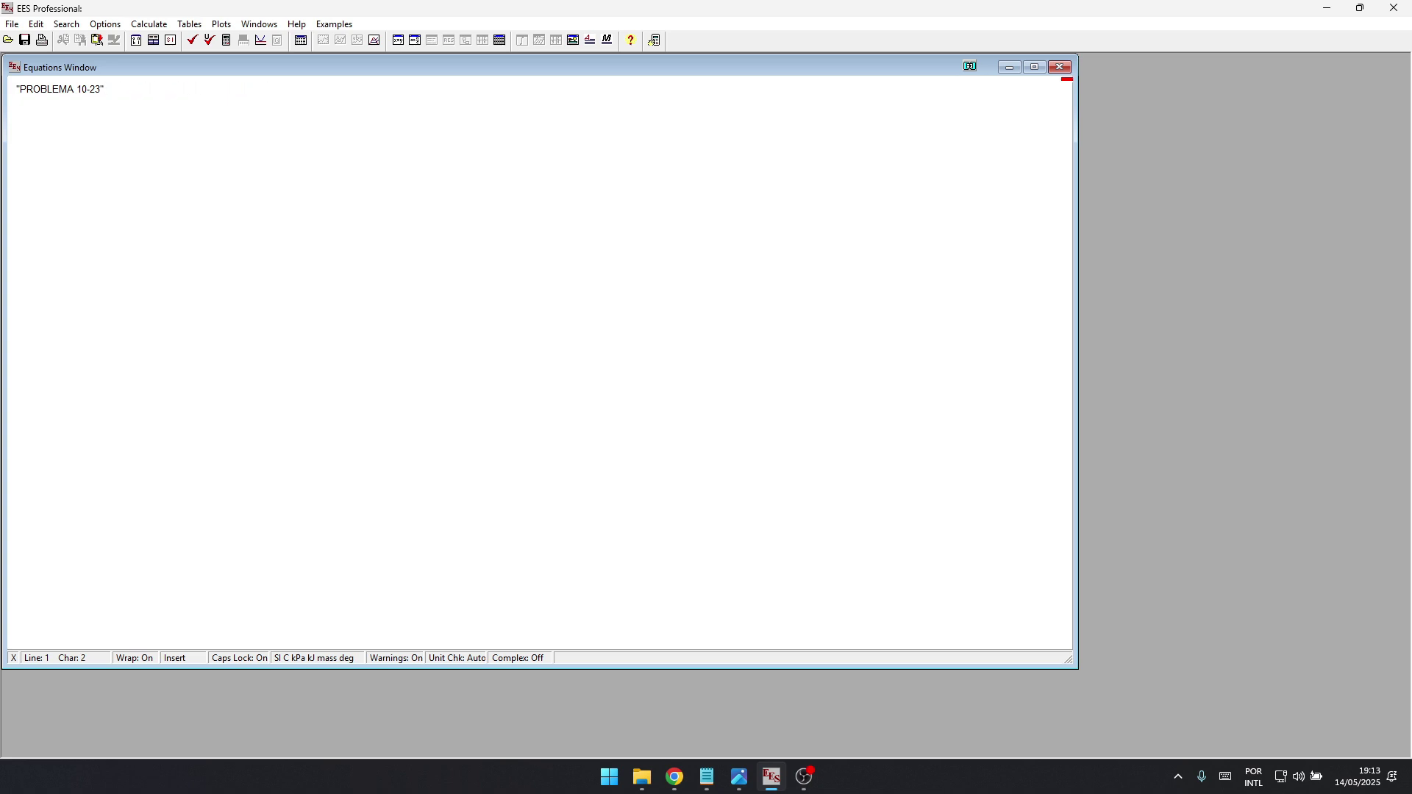
# - Below the title comment, define the state 3 pressure and temperature as P[3]=6000 [kPa] and T[3]=450 [C]
pyautogui.hotkey('alt', 'Tab')
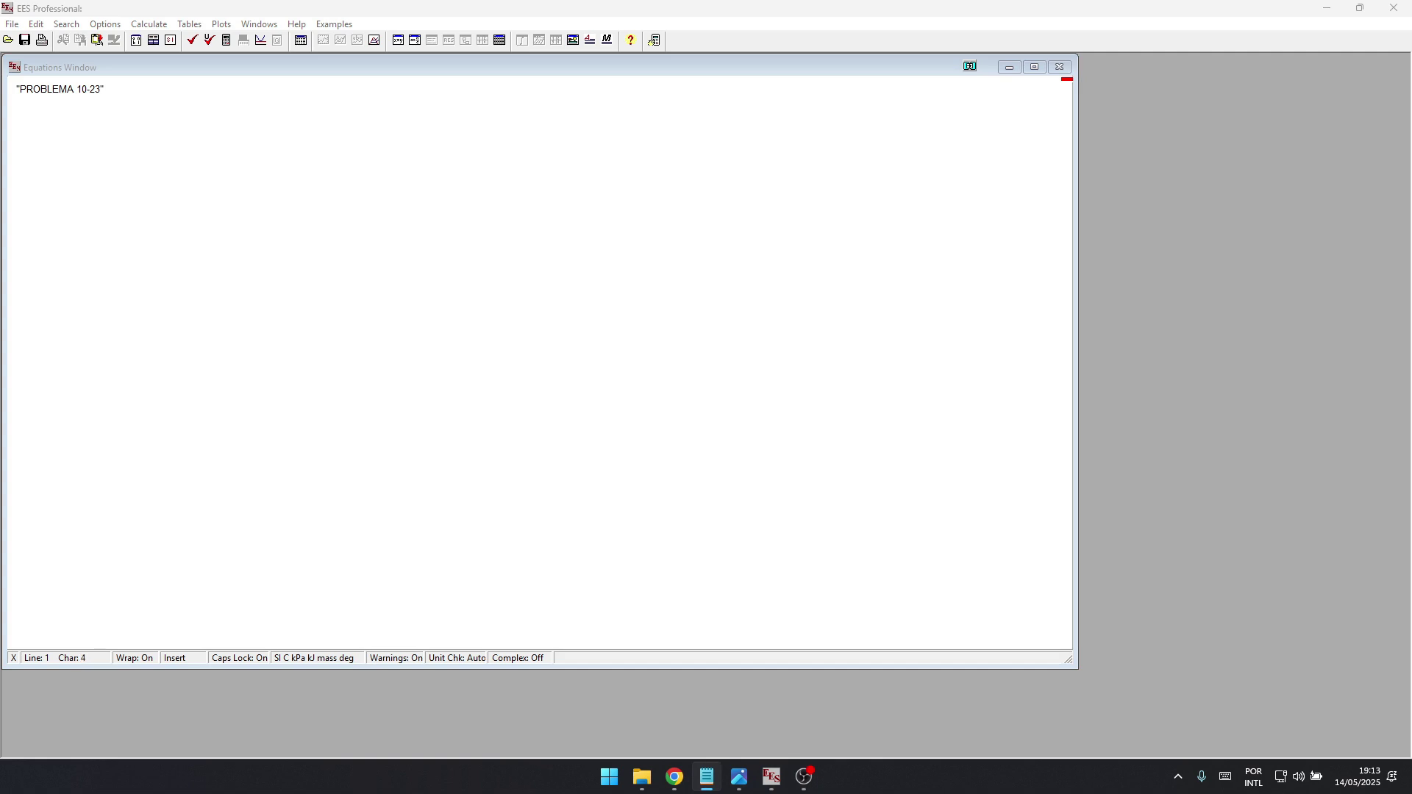
pyautogui.click(20, 89)
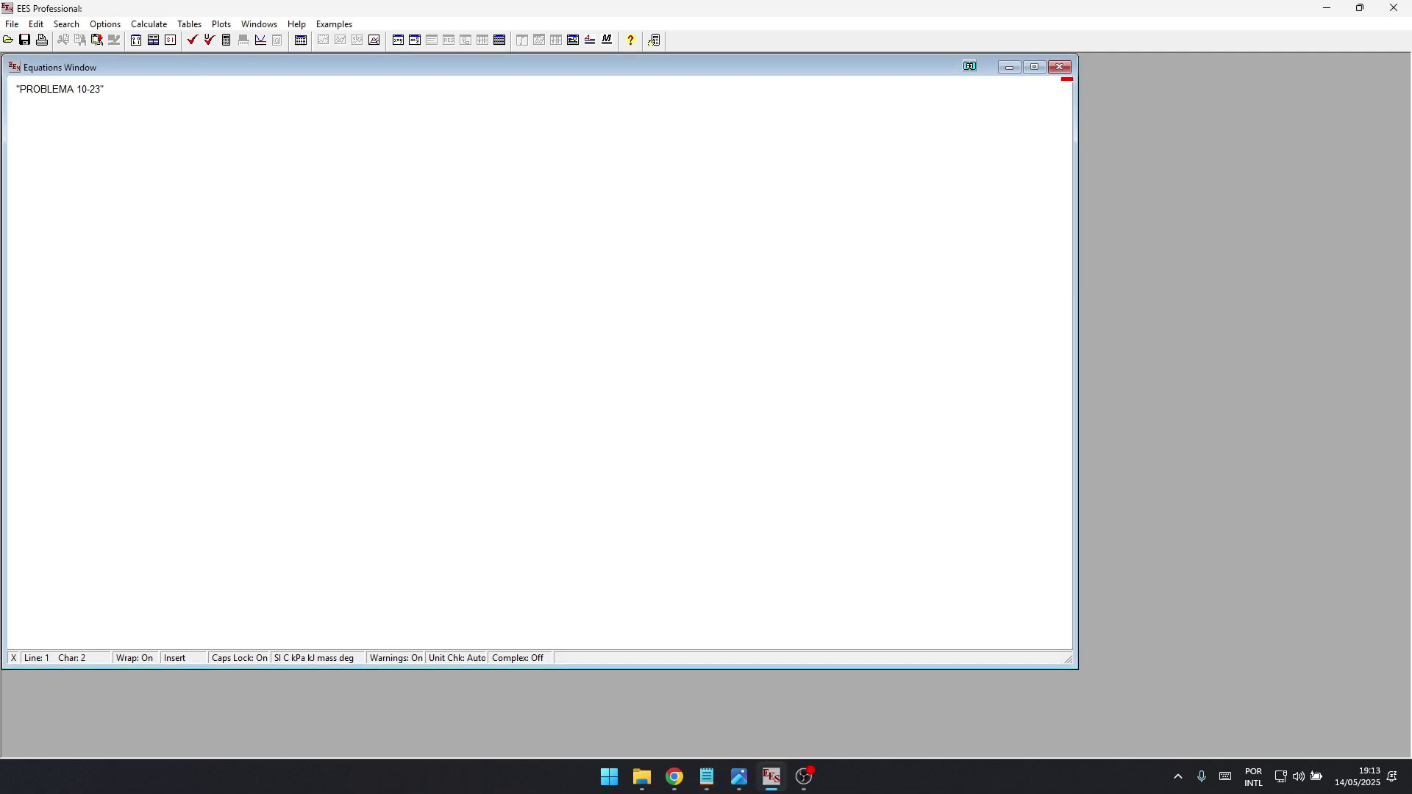
pyautogui.doubleClick(46, 89)
pyautogui.click(104, 89)
pyautogui.press('Return')
pyautogui.write('P[3]=6000 [kPa]')
pyautogui.hotkey('alt', 'Tab')
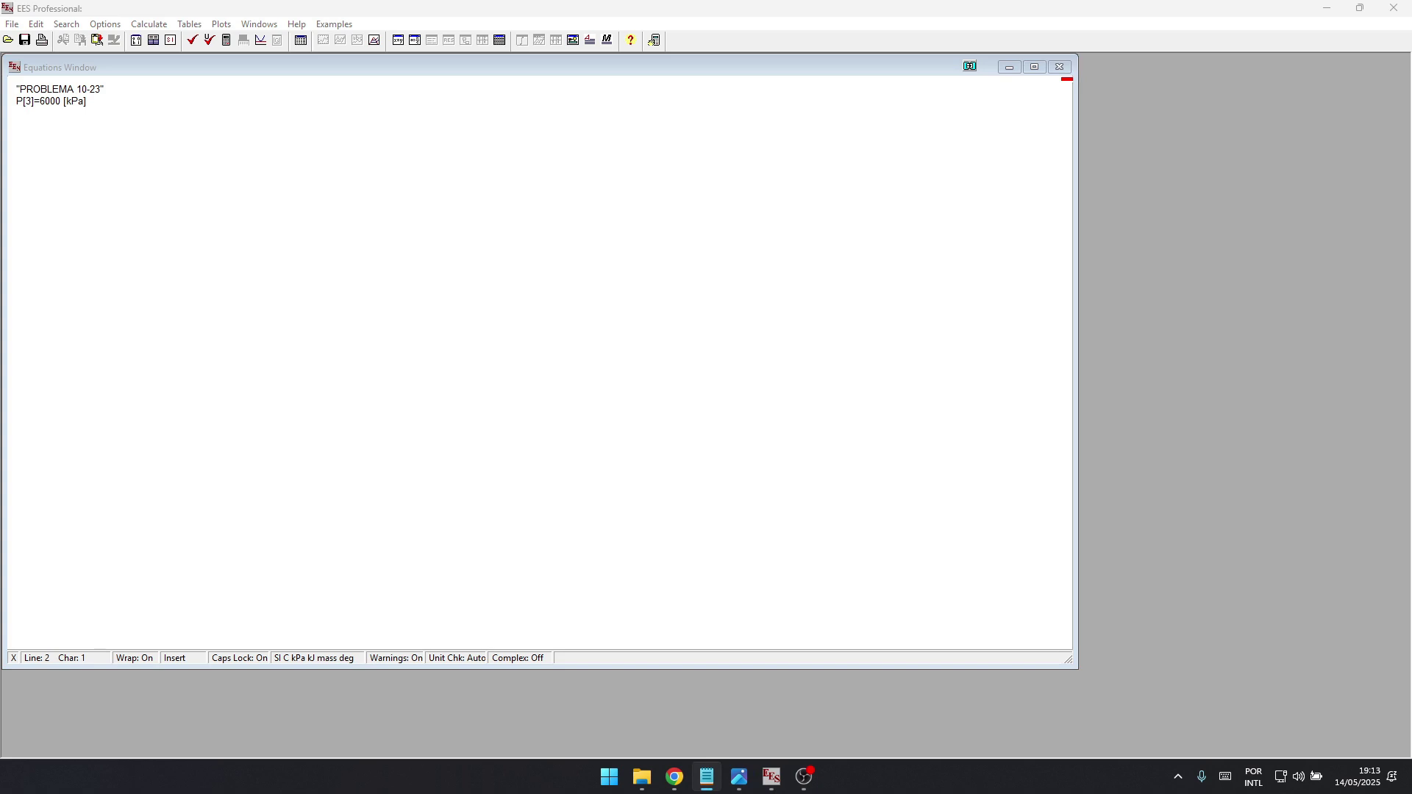
pyautogui.hotkey('alt', 'Tab')
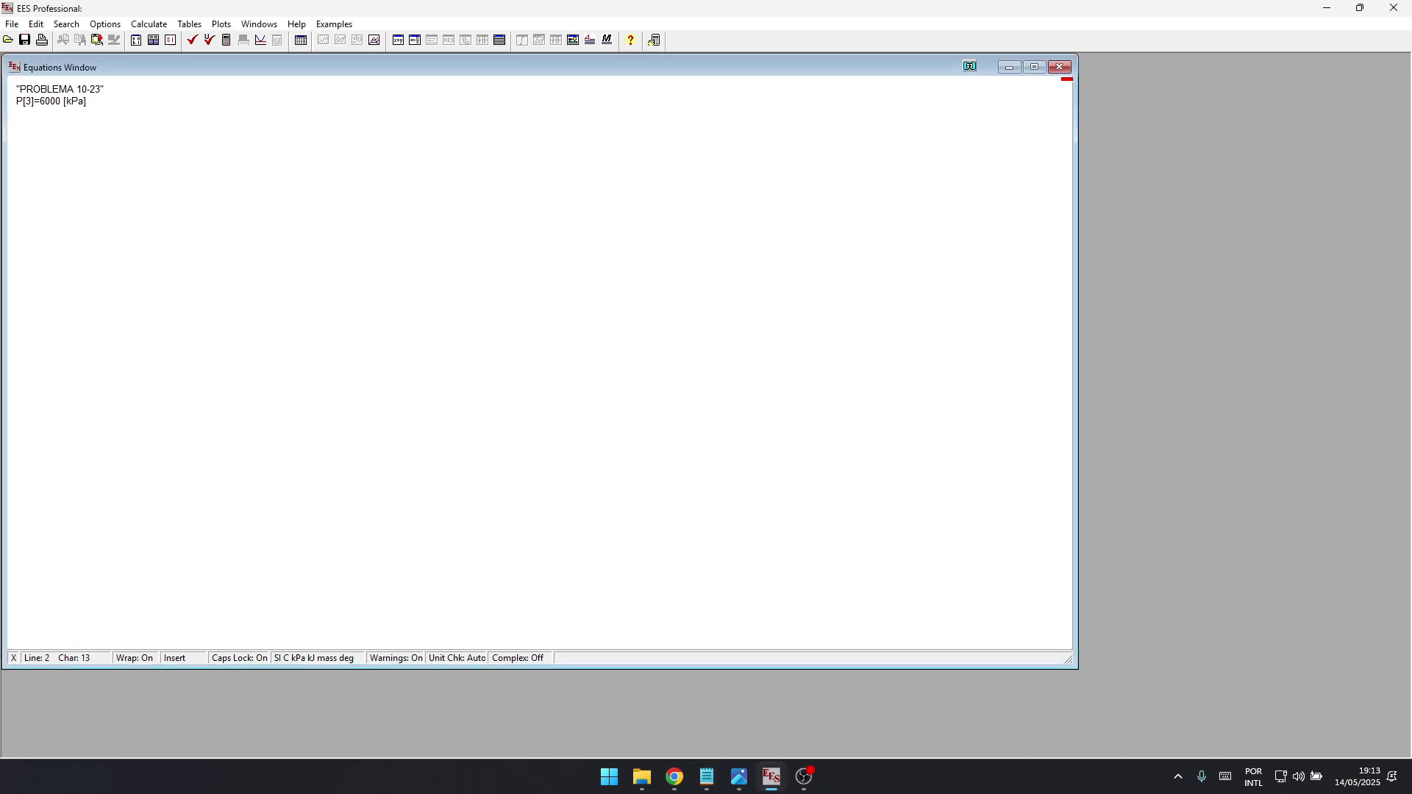
pyautogui.write('T[3]=450 [C]')
# - Add the state 4 pressure P[4]=50 [kPa] and the turbine efficiency Eta_T=0,94 on new lines
pyautogui.hotkey('alt', 'Tab')
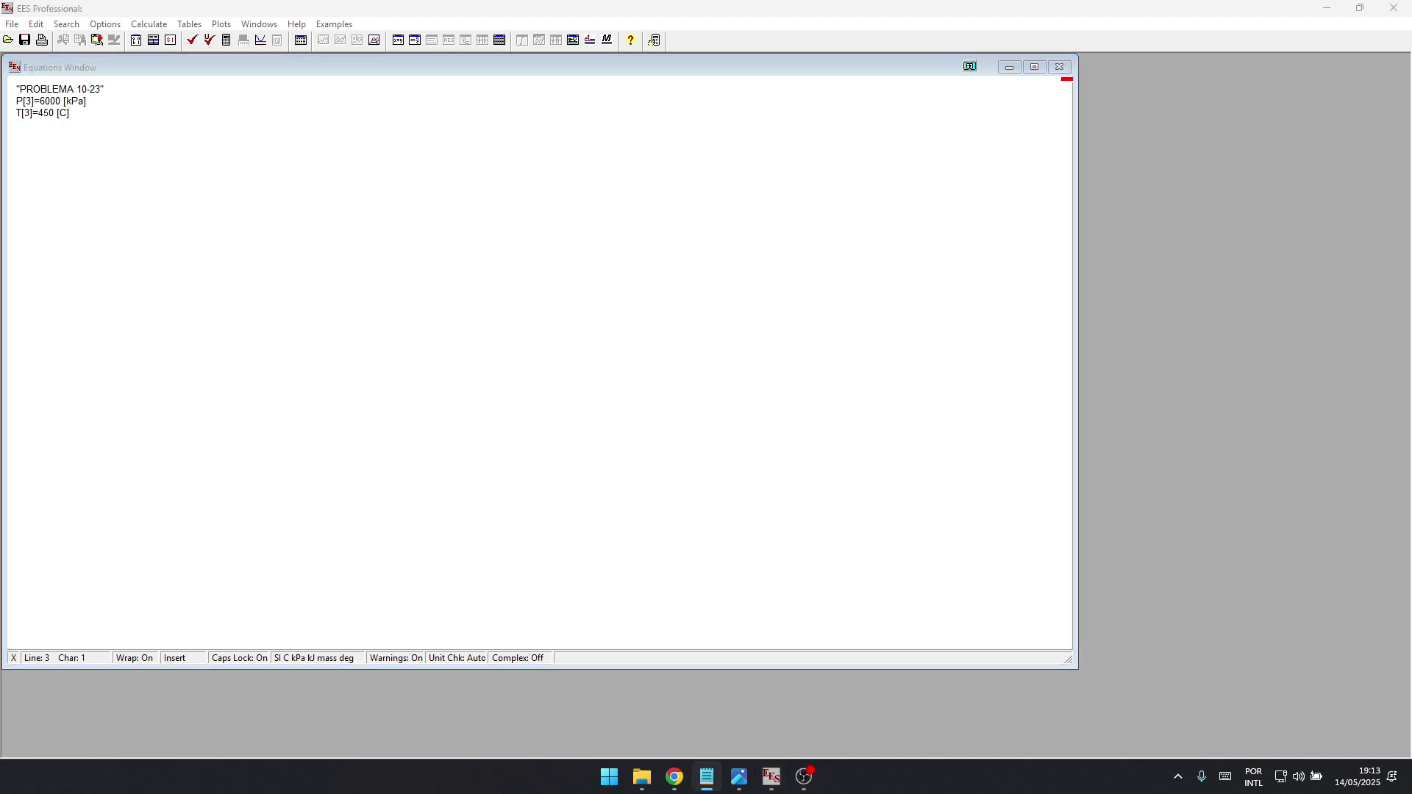
pyautogui.hotkey('alt', 'Tab')
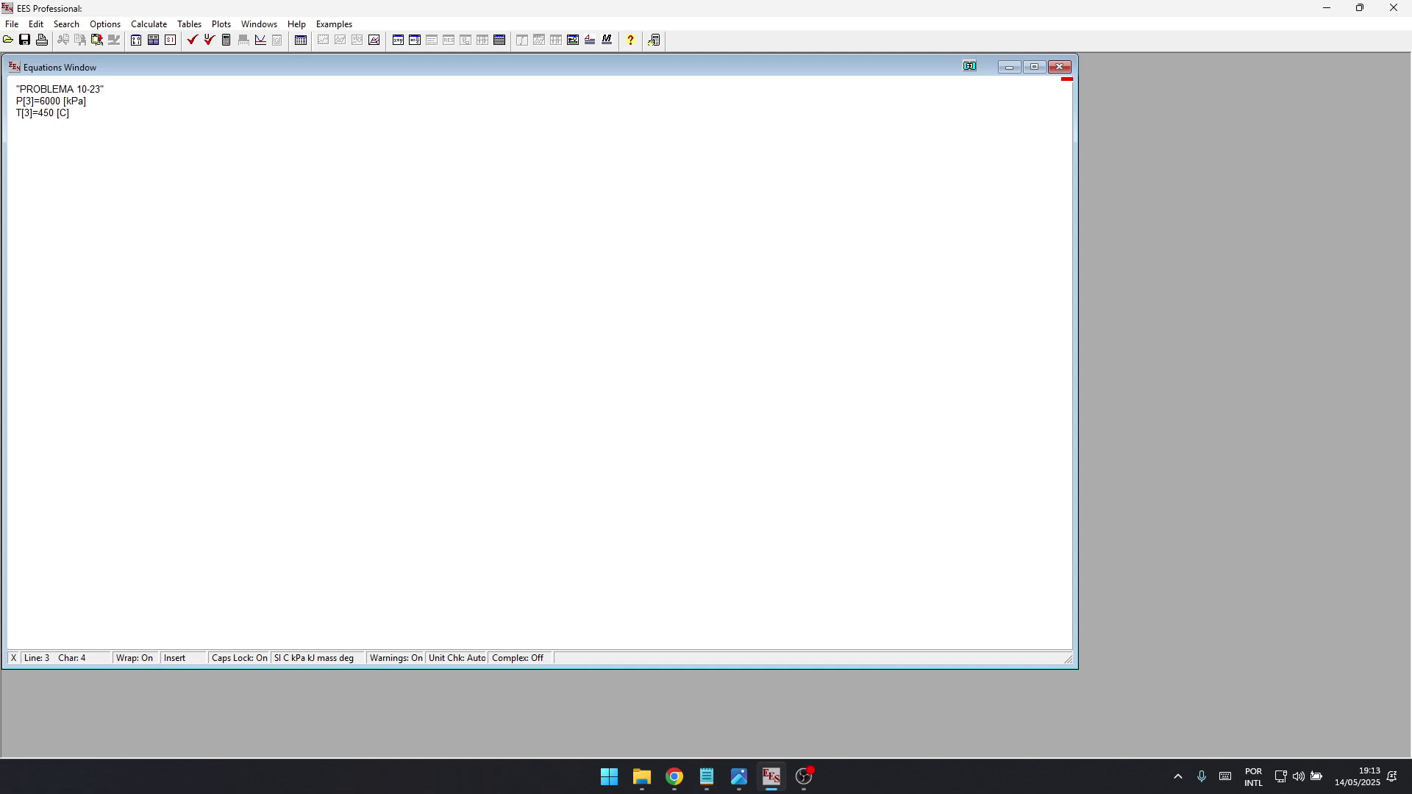
pyautogui.press('Return')
pyautogui.write('P[4]=50 [kPa]')
pyautogui.hotkey('alt', 'Tab')
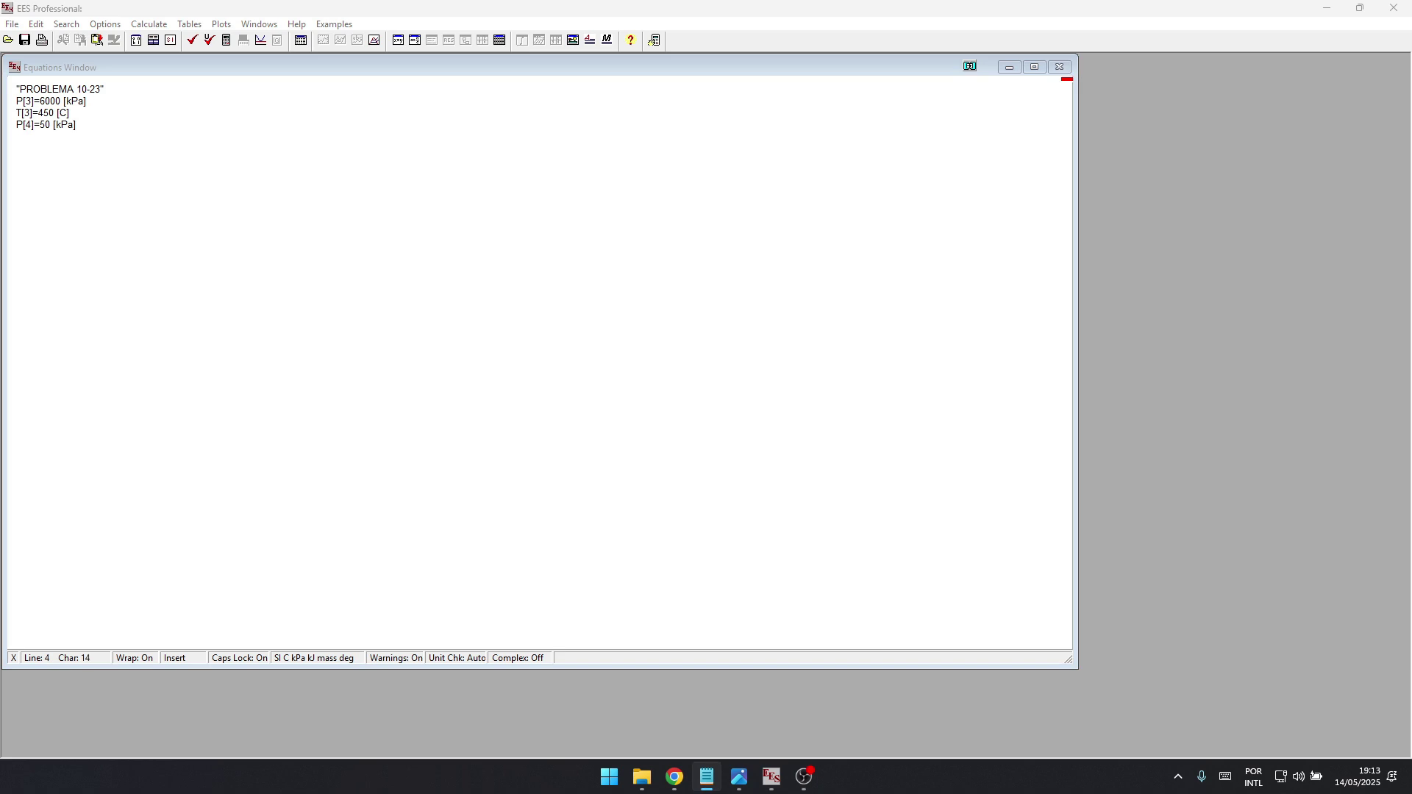
pyautogui.hotkey('alt', 'Tab')
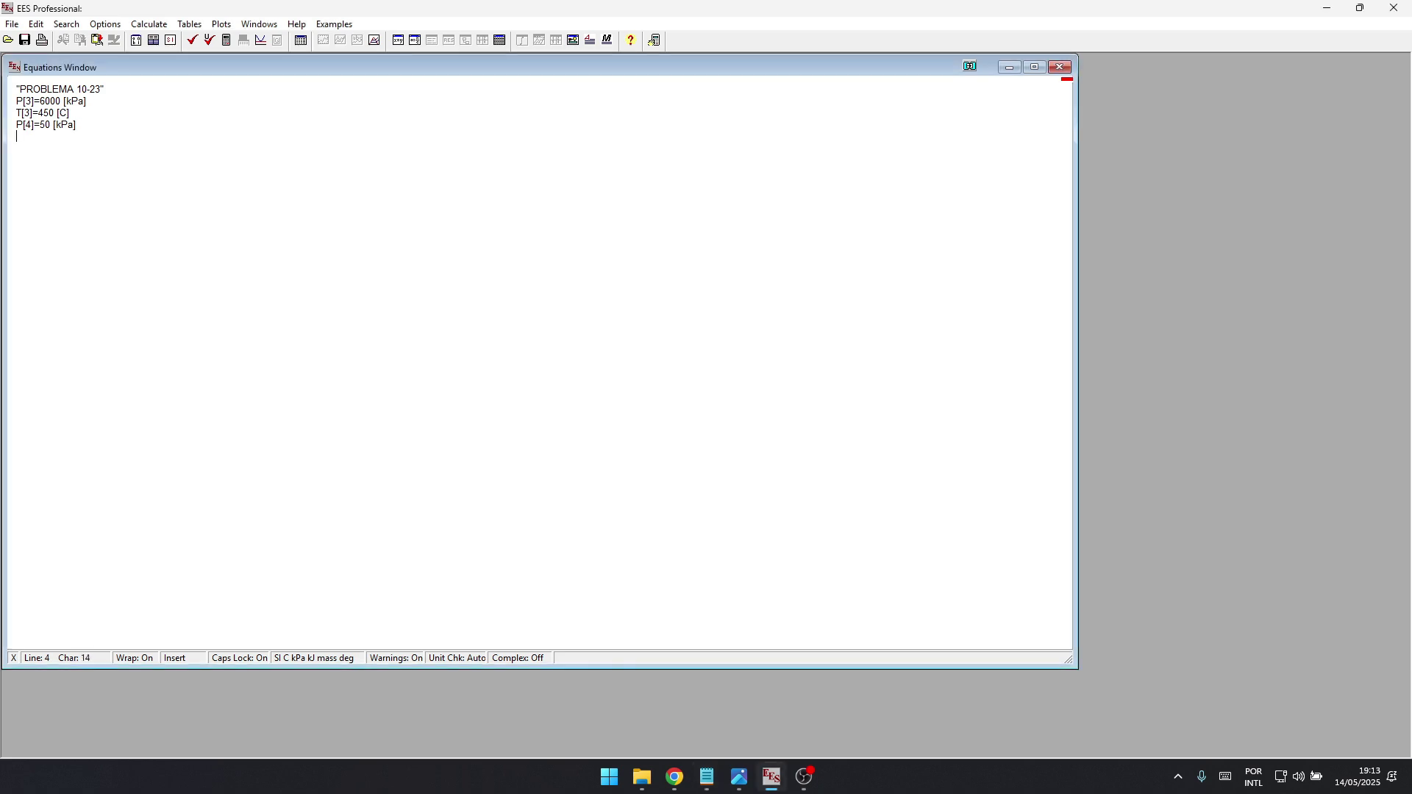
pyautogui.write('Eta_T=0,94')
# - Add the subcooling DELTAT_subcool=6,3 [C] and the mass flow rate m_dot=20 [kg/s] below the efficiency
pyautogui.hotkey('alt', 'Tab')
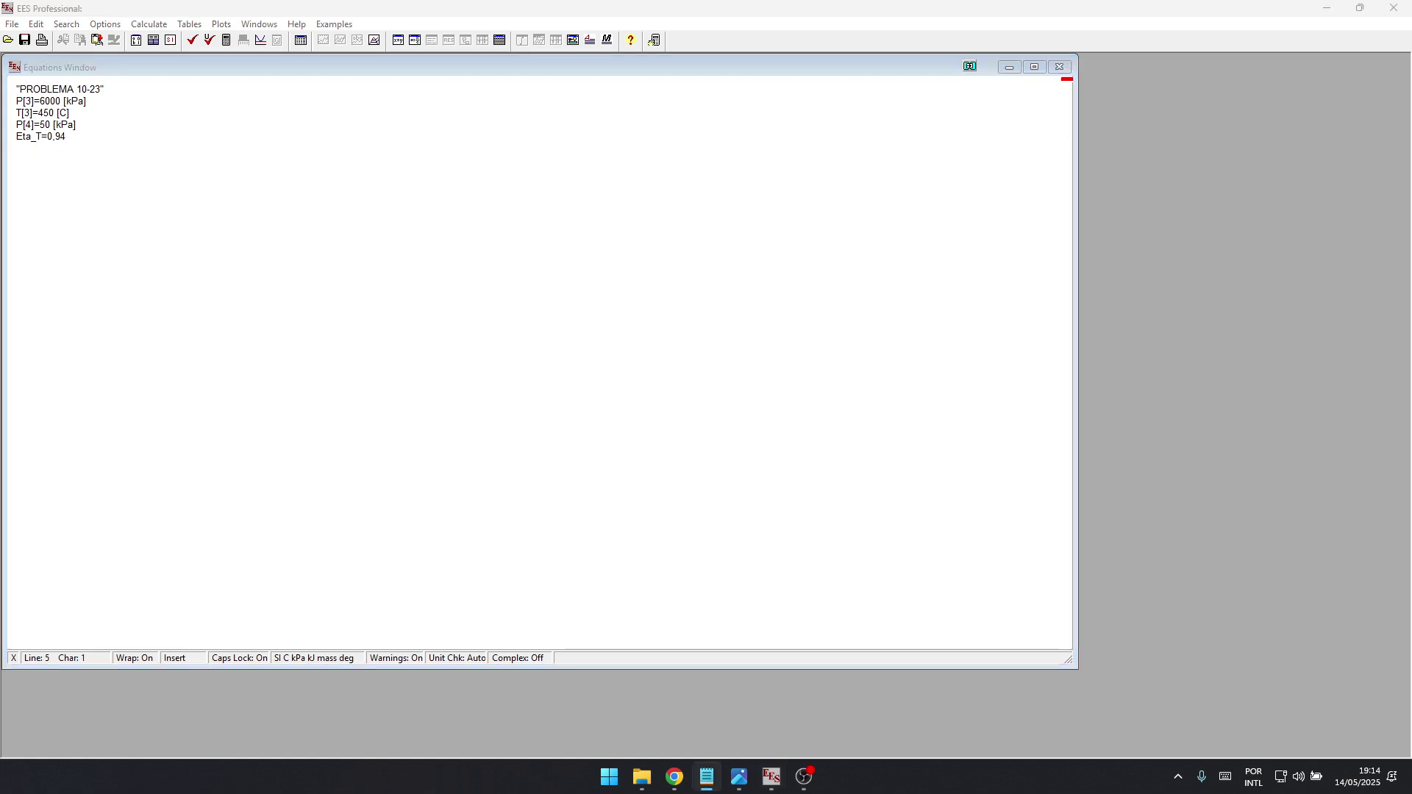
pyautogui.hotkey('alt', 'Tab')
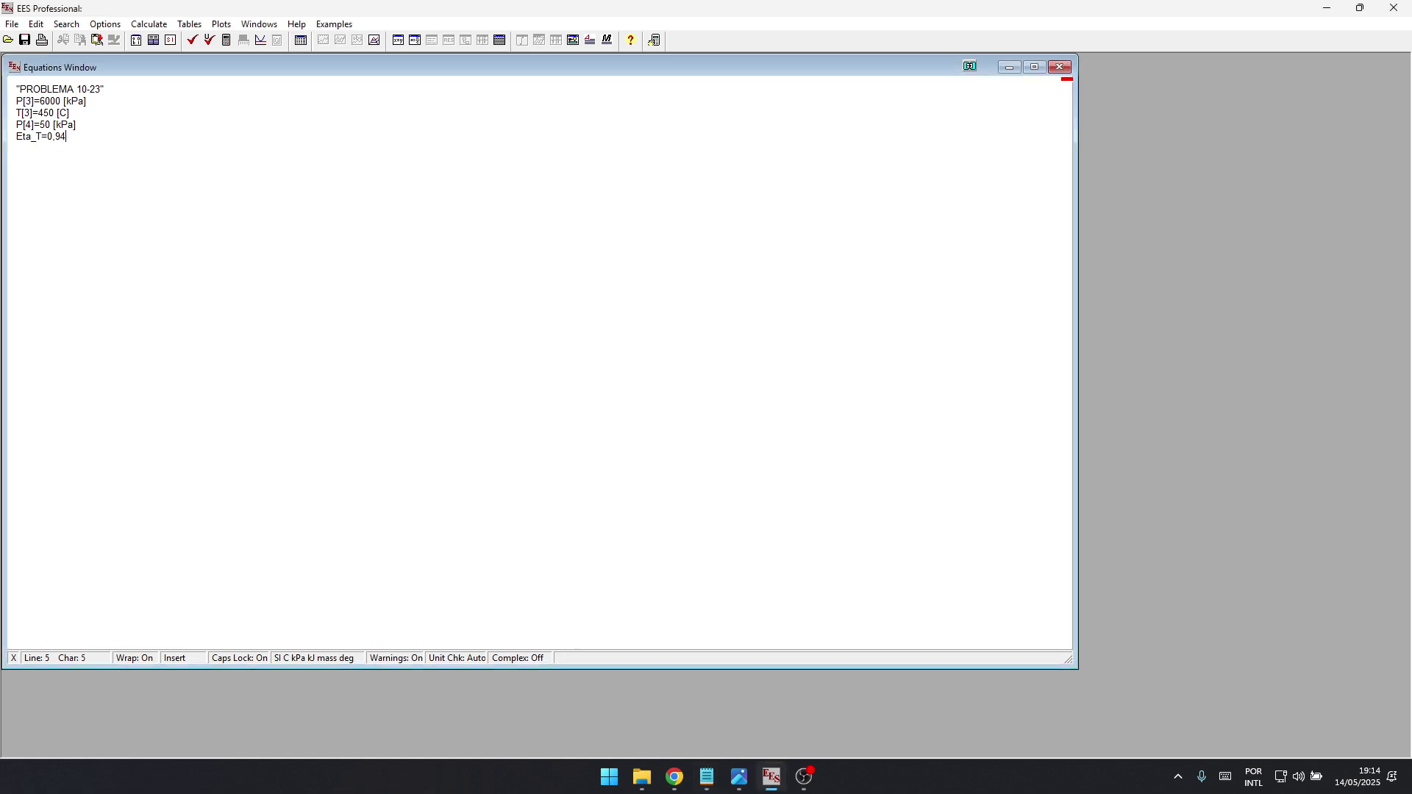
pyautogui.press('Return')
pyautogui.write('DELTAT_subcool=6,3 [C]')
pyautogui.hotkey('alt', 'Tab')
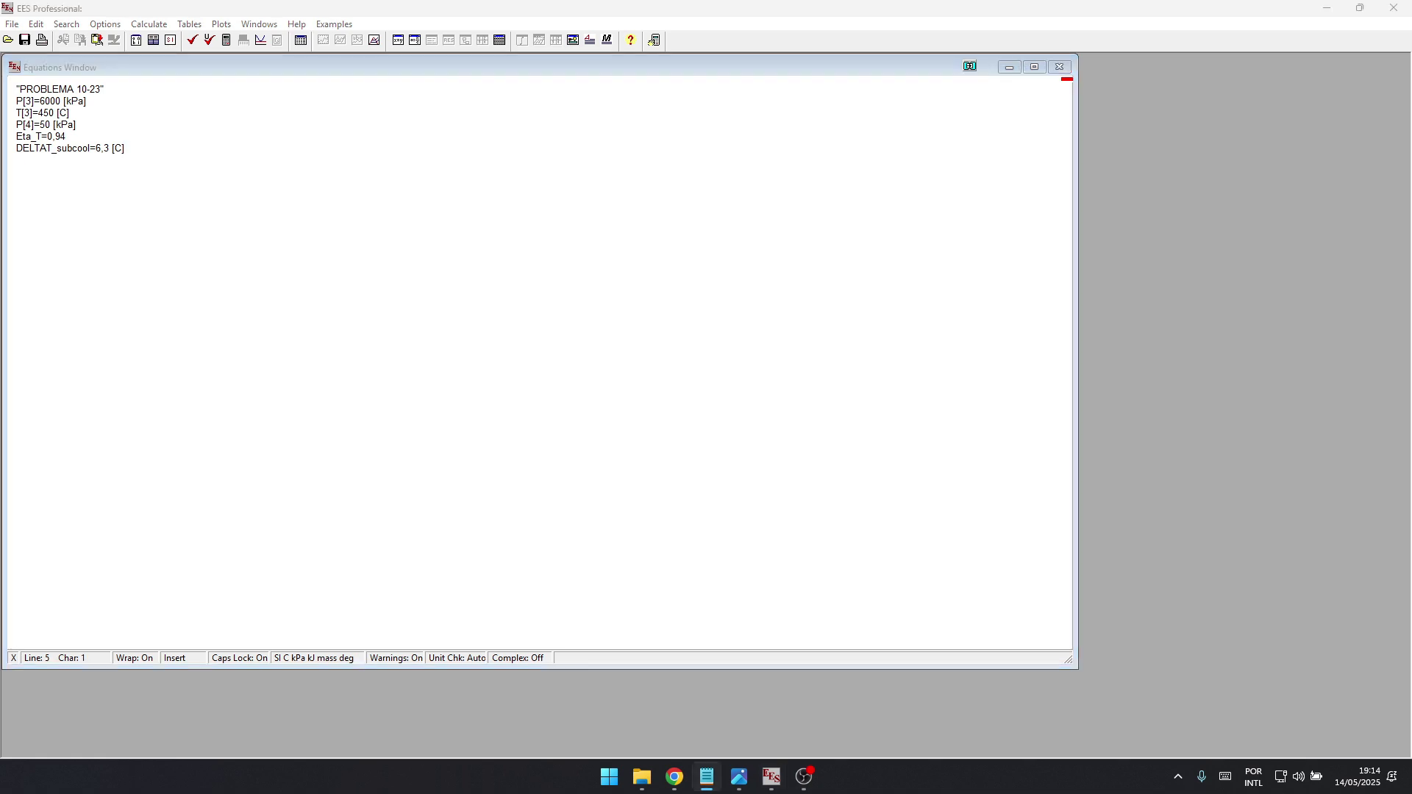
pyautogui.hotkey('alt', 'Tab')
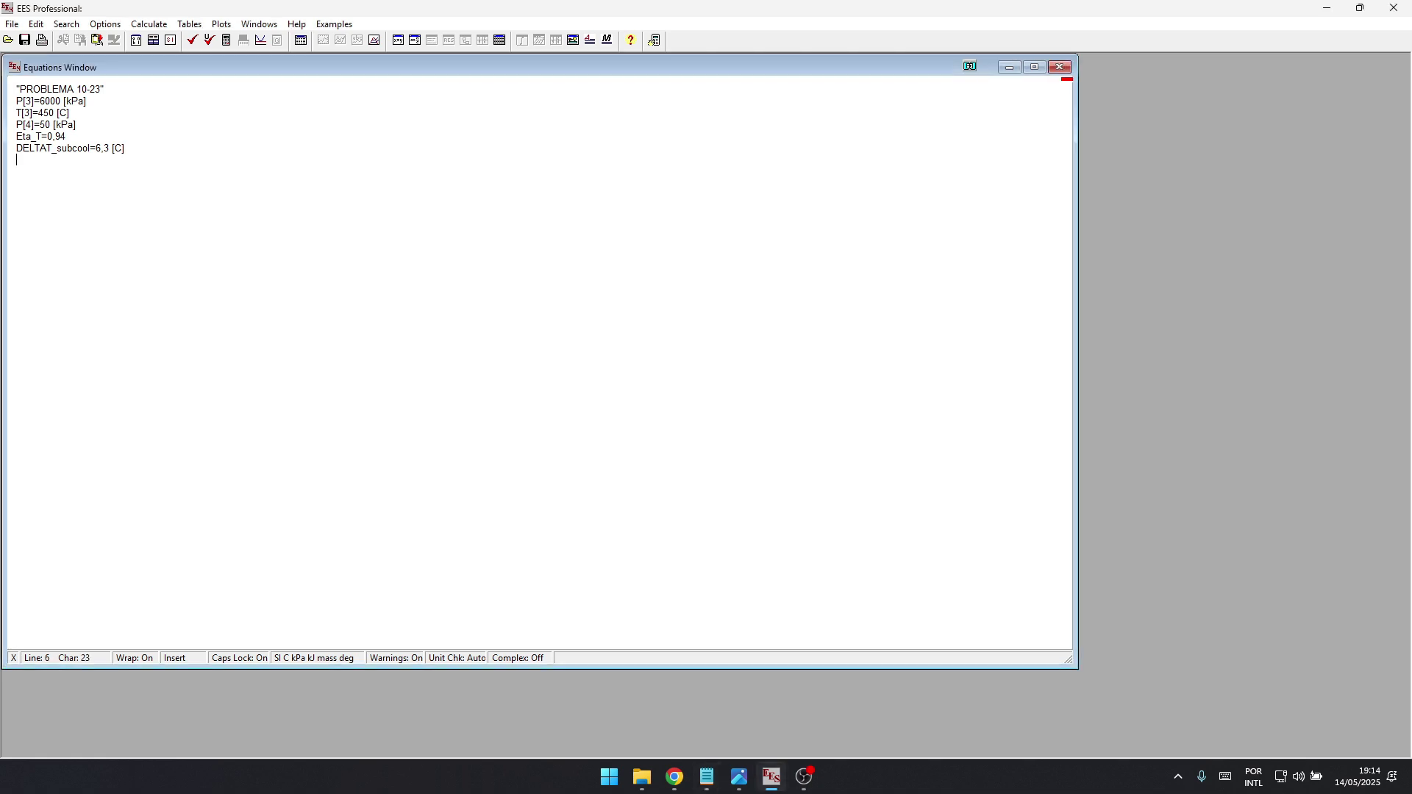
pyautogui.write('m_dot=20 [kg/s]')
# - Start a new section after a blank line with the comment "Condições iniciais" and define Fluid$='steam_iapws'
pyautogui.hotkey('alt', 'Tab')
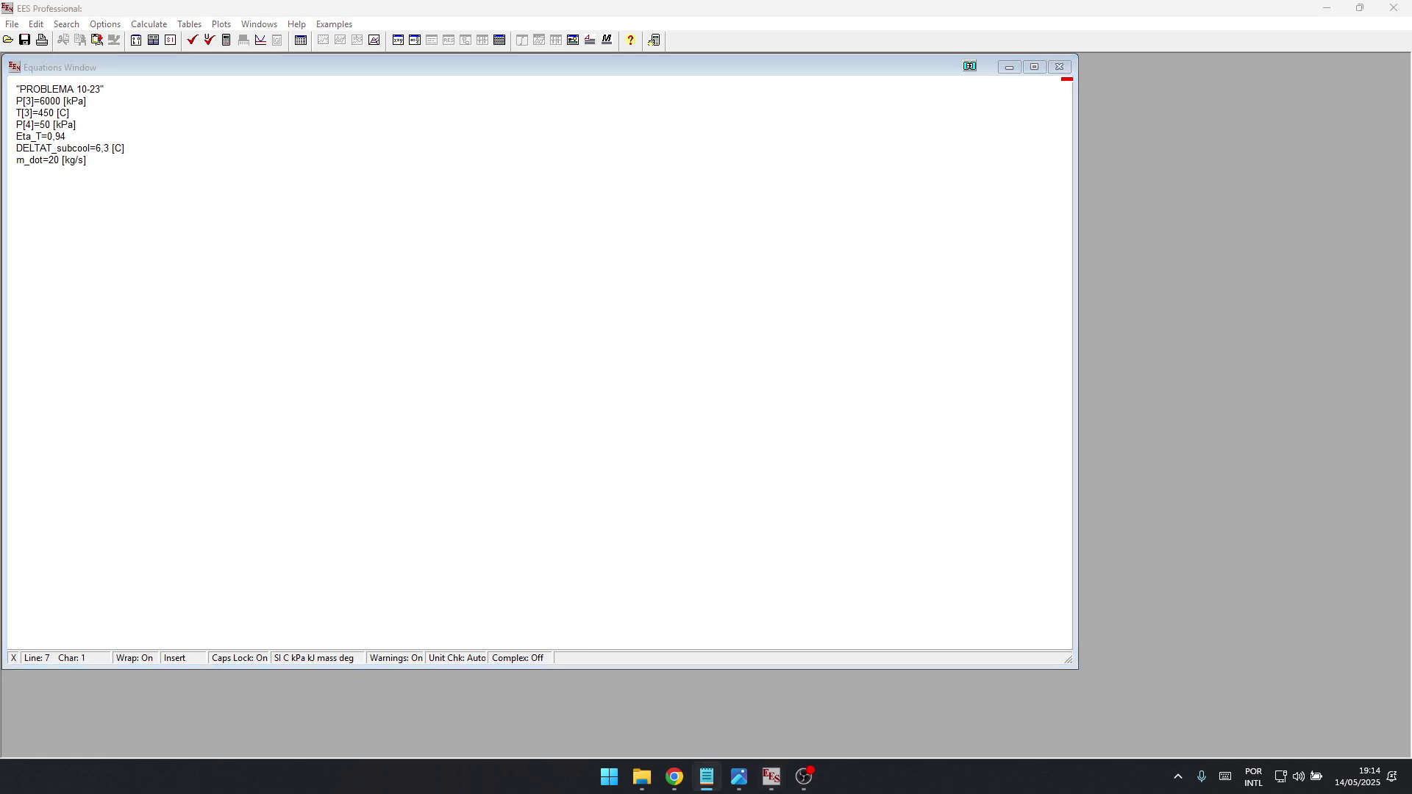
pyautogui.hotkey('alt', 'Tab')
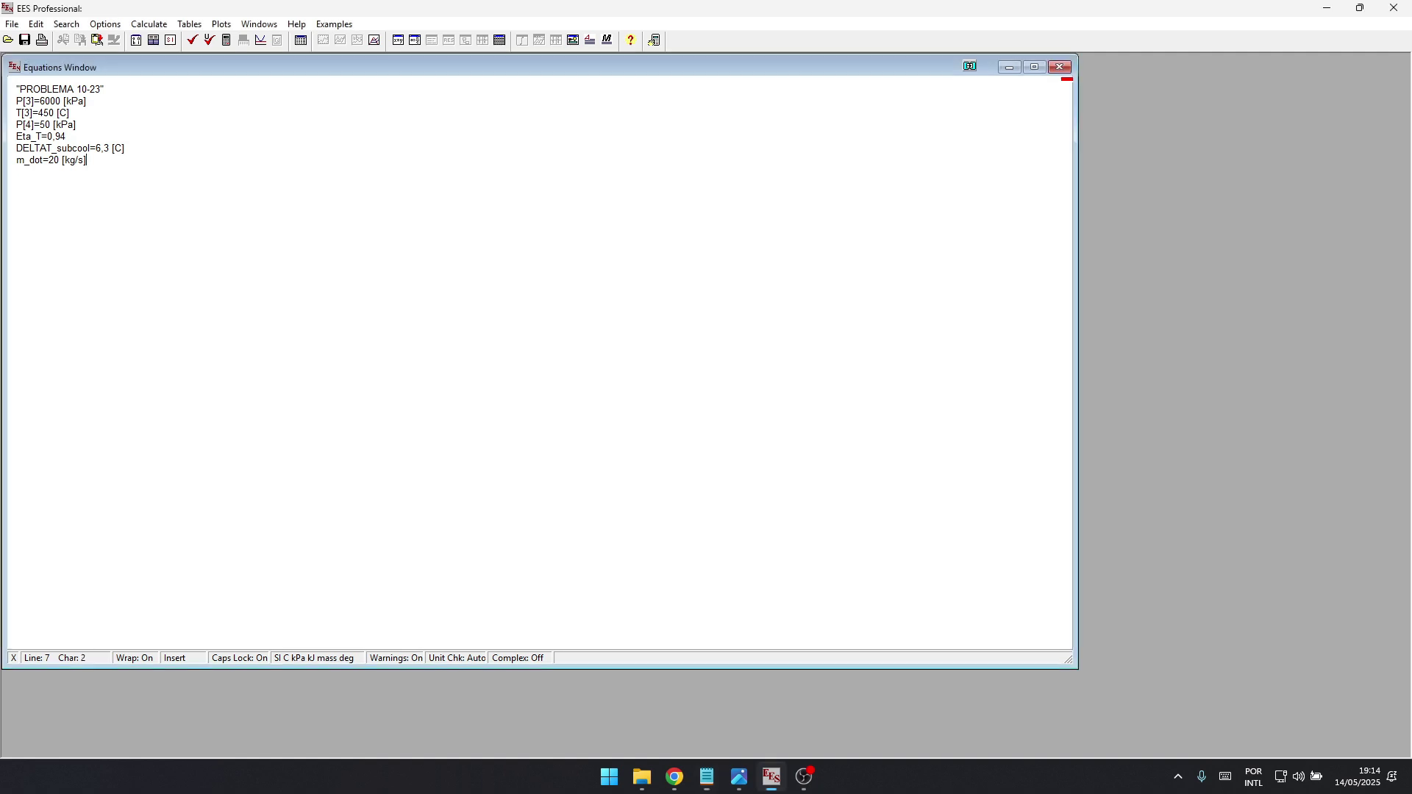
pyautogui.click(86, 160)
pyautogui.write('"Condições iniciais"')
pyautogui.hotkey('alt', 'Tab')
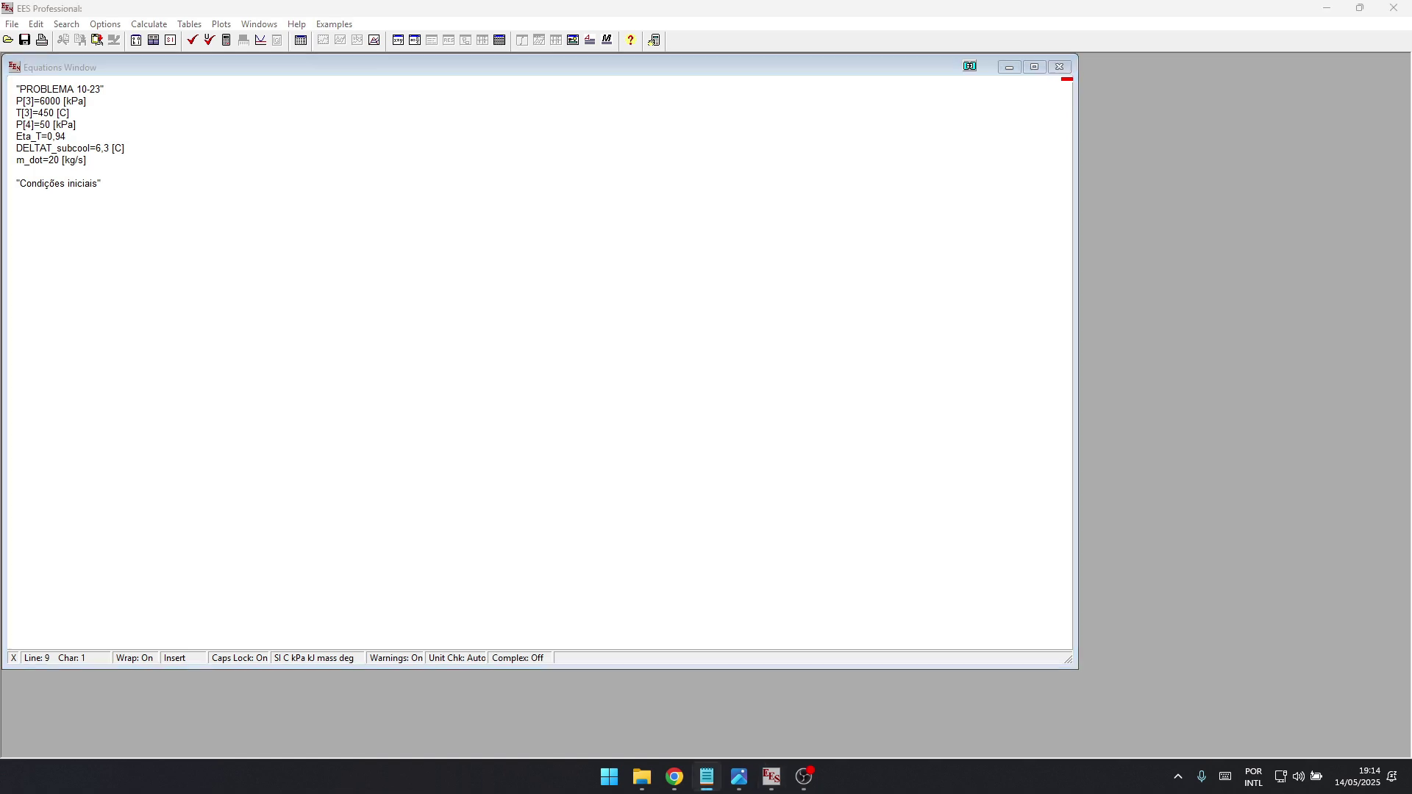
pyautogui.hotkey('alt', 'Tab')
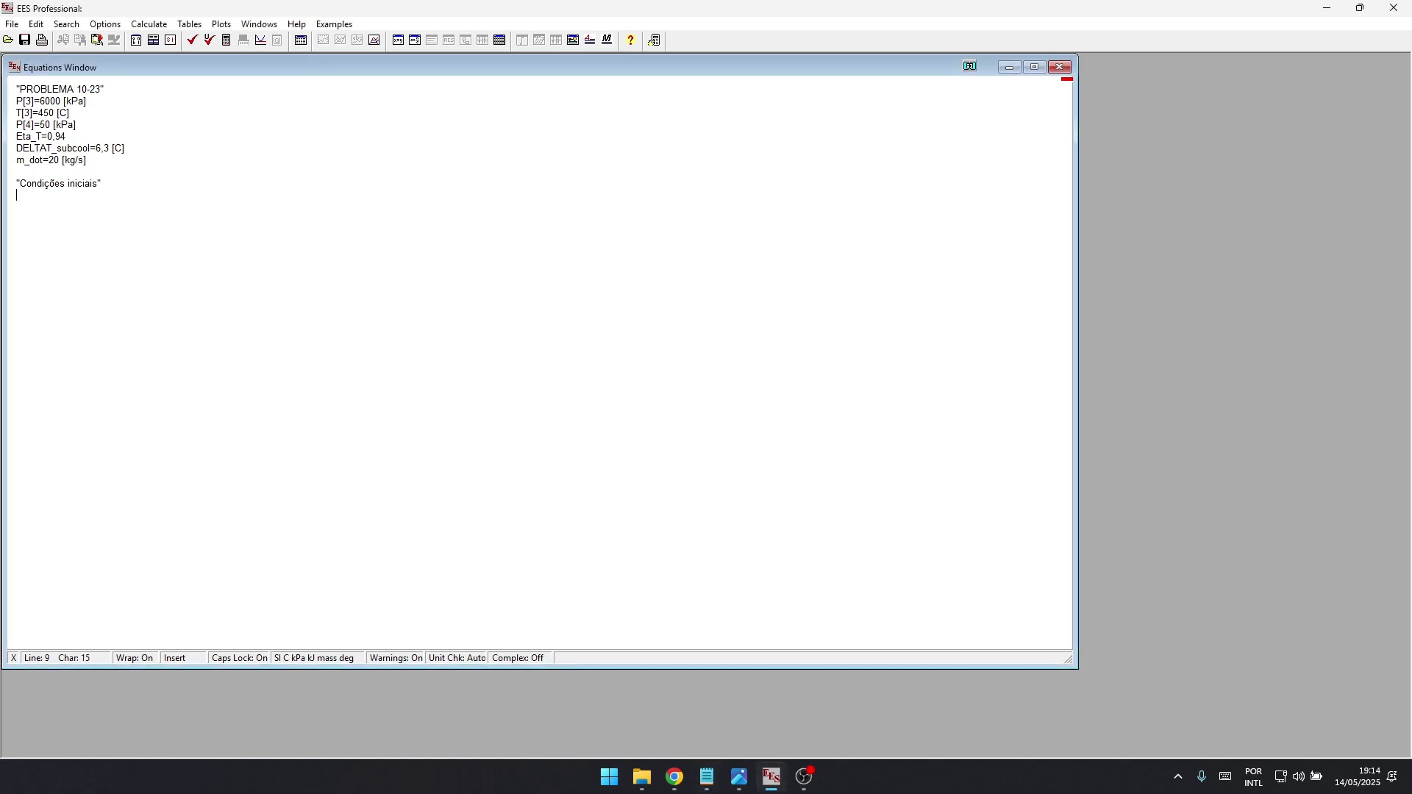
pyautogui.write("Fluid$='steam_iapws'")
pyautogui.press('Down')
pyautogui.press('Up')
pyautogui.press('Down')
# - Below the fluid definition, add the pressure equalities P[1]=P[4] and P[2]=P[3]
pyautogui.hotkey('alt', 'Tab')
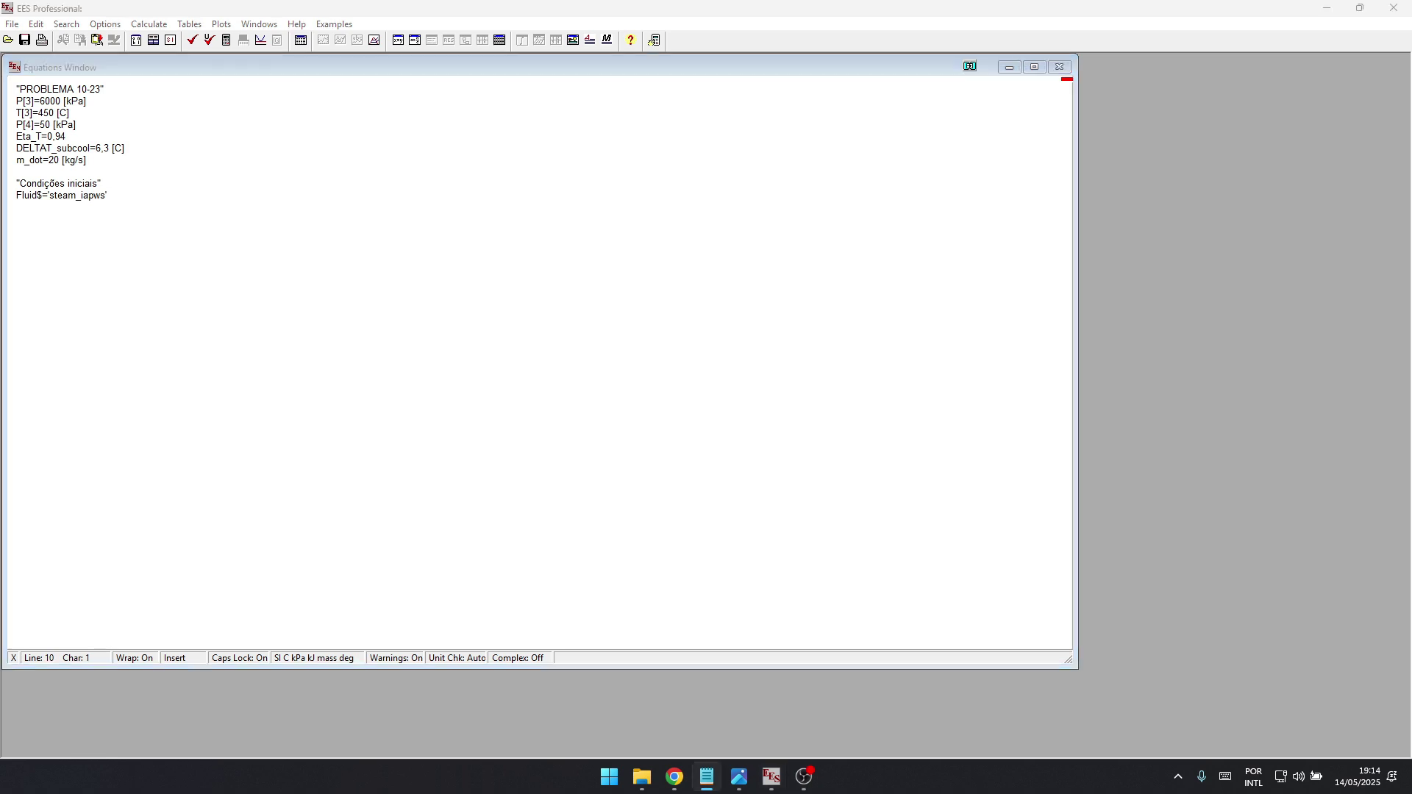
pyautogui.hotkey('alt', 'Tab')
pyautogui.press('Left')
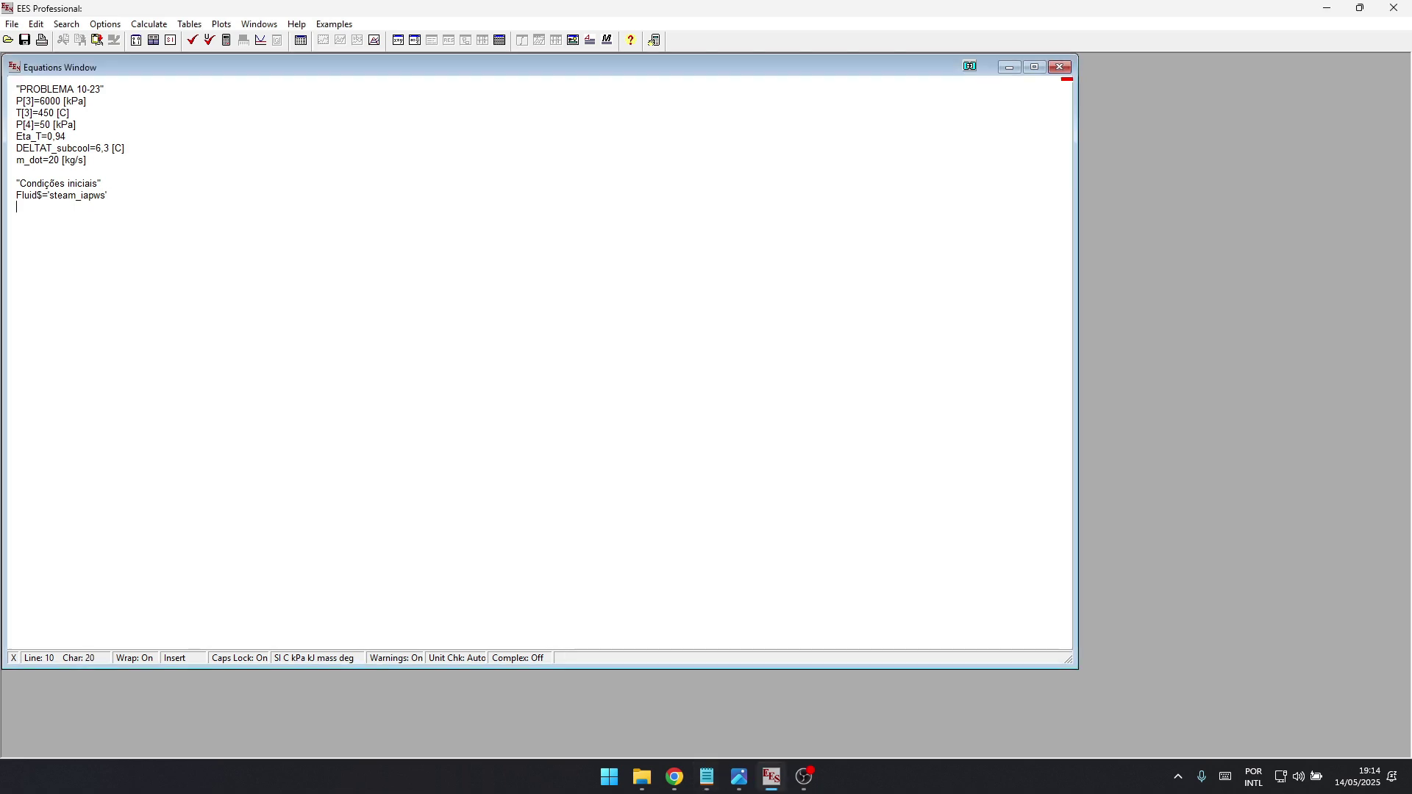
pyautogui.write('P[1]=P[4]')
pyautogui.hotkey('alt', 'Tab')
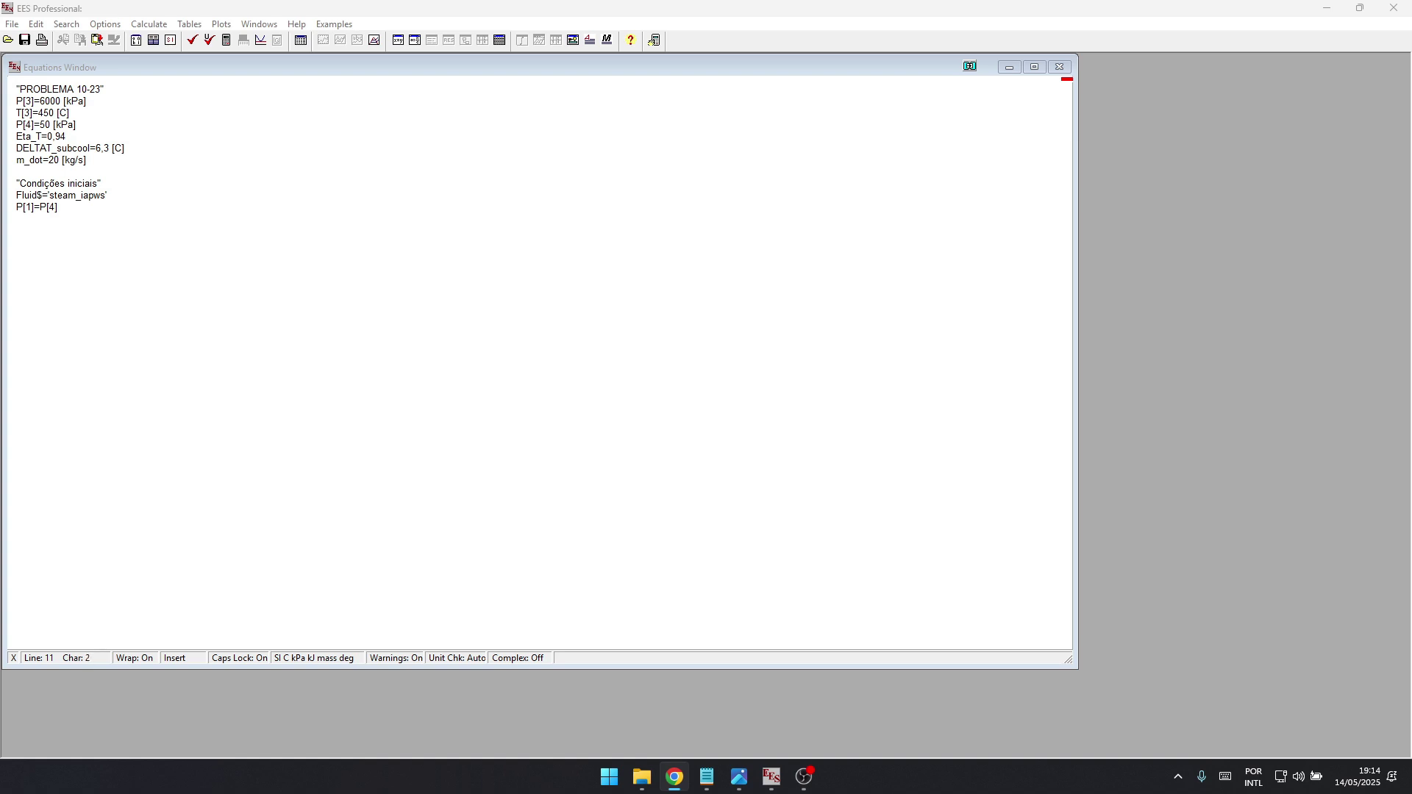
pyautogui.hotkey('alt', 'Tab')
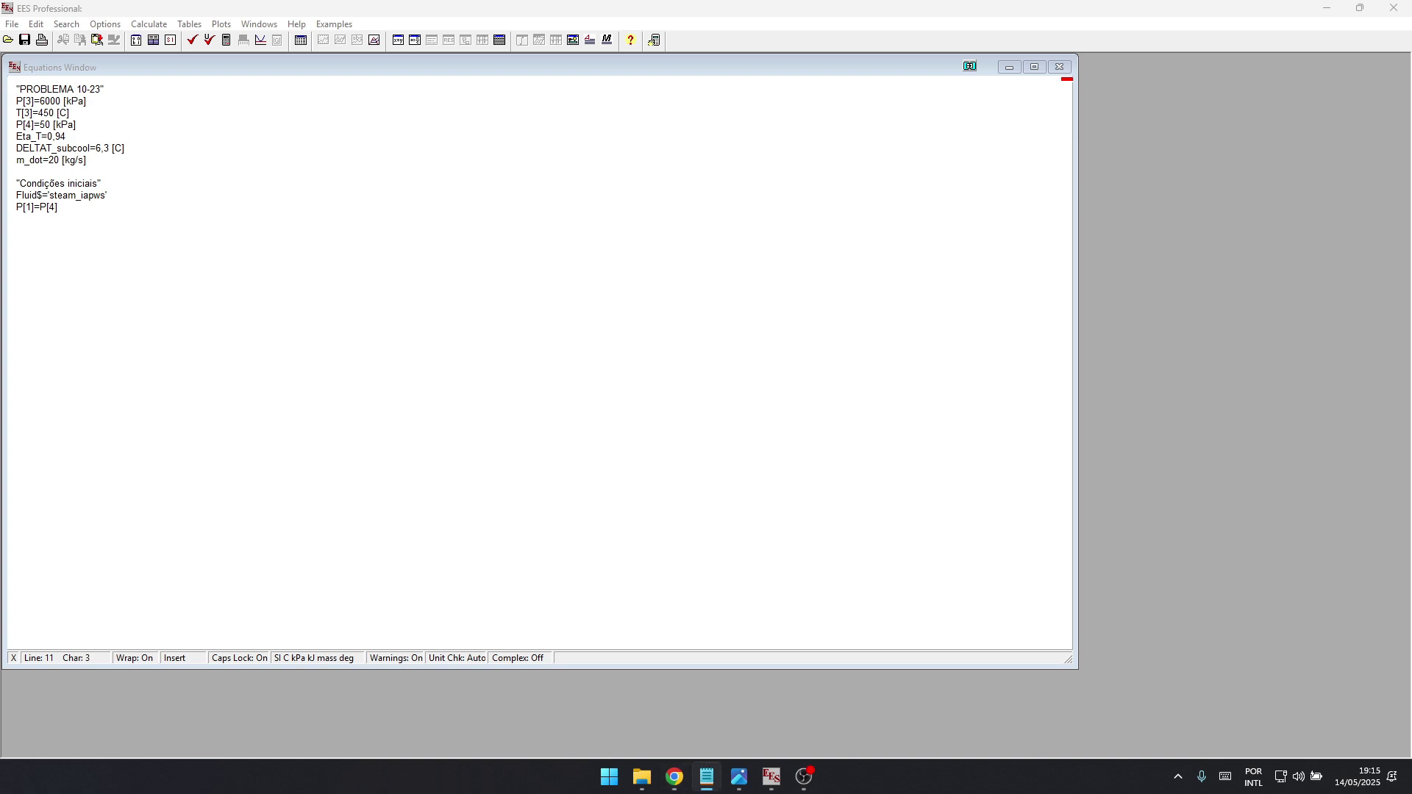
pyautogui.hotkey('alt', 'Tab')
pyautogui.write('P[2]=P[3]')
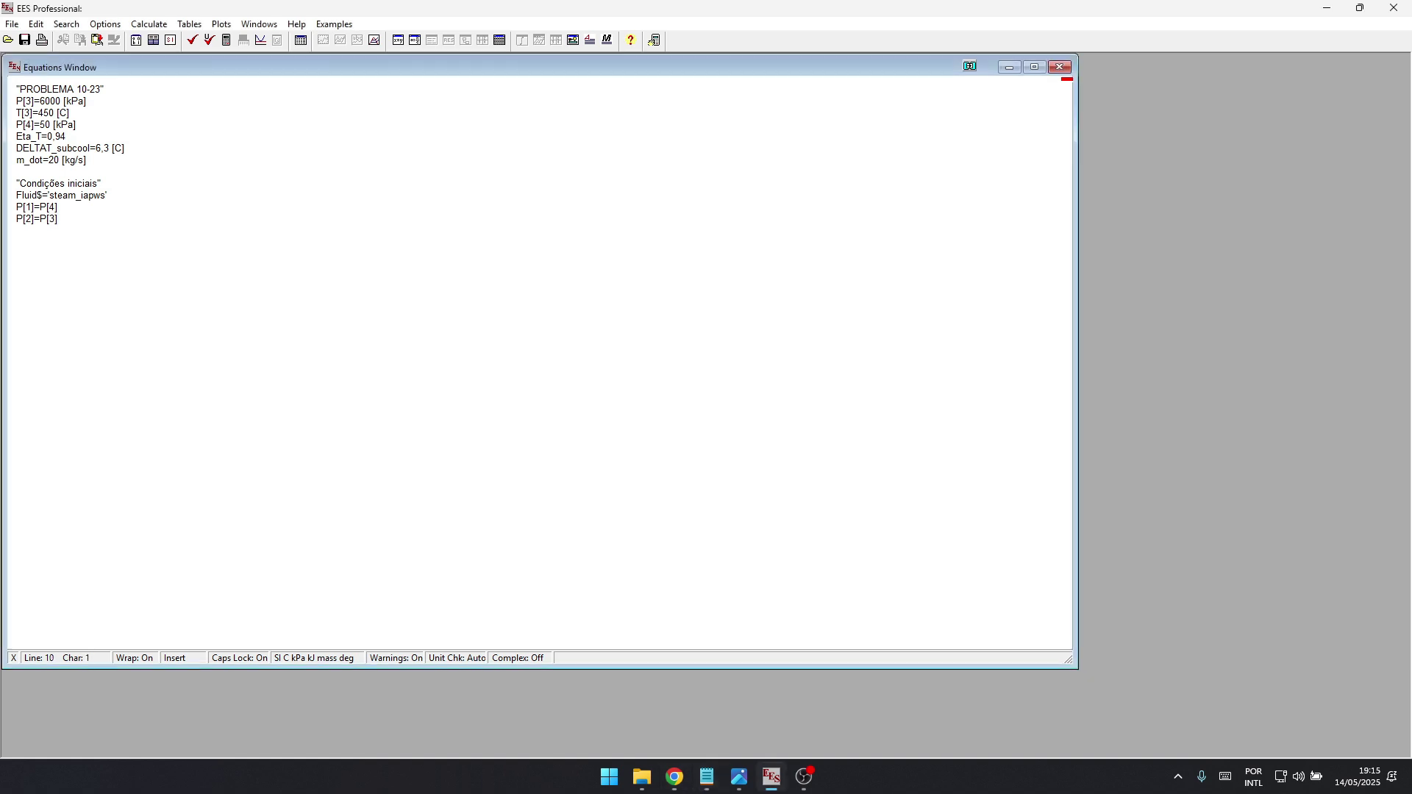
# - Add the entropy equality s[4]=s[3] and the state 1 quality x[1]=0 on new lines
pyautogui.hotkey('alt', 'Tab')
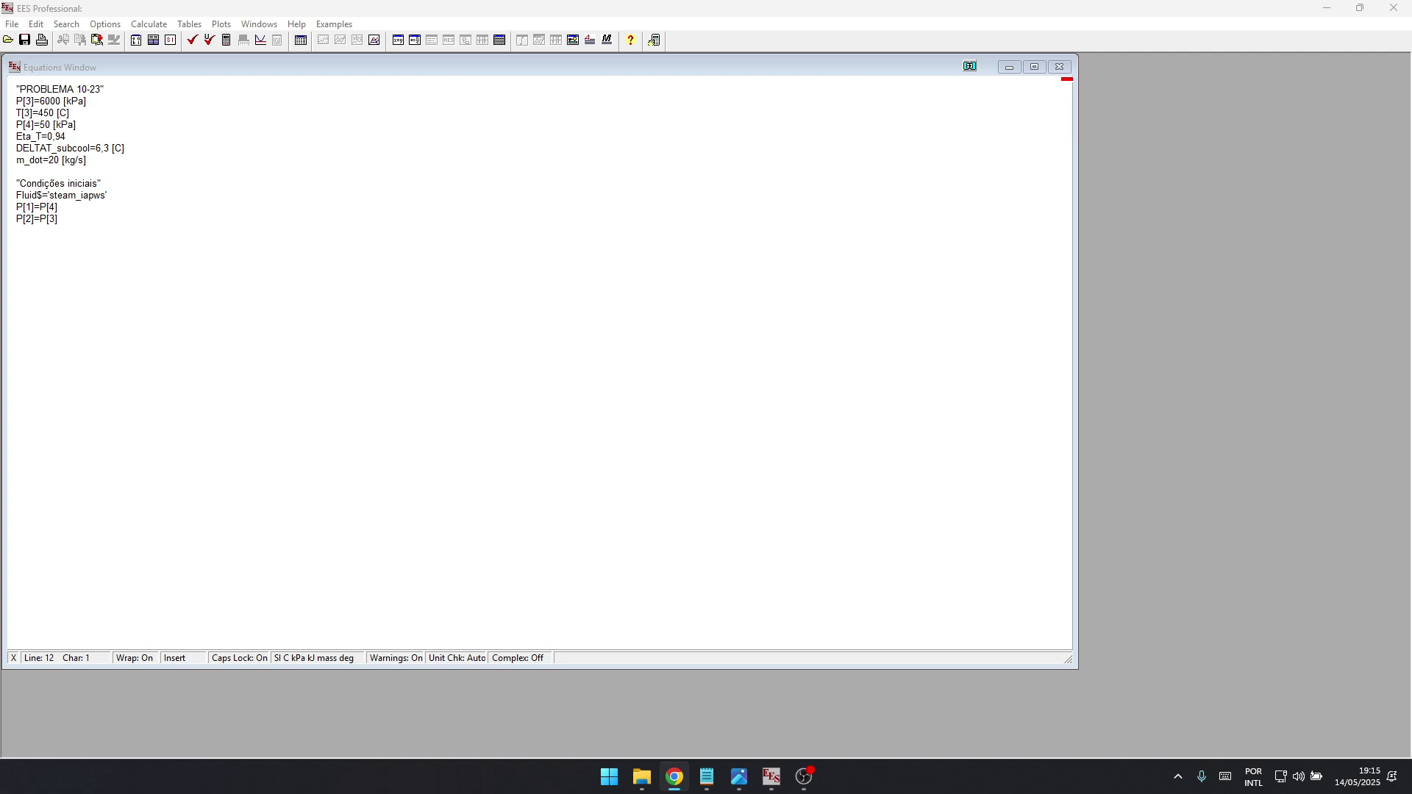
pyautogui.hotkey('alt', 'Tab')
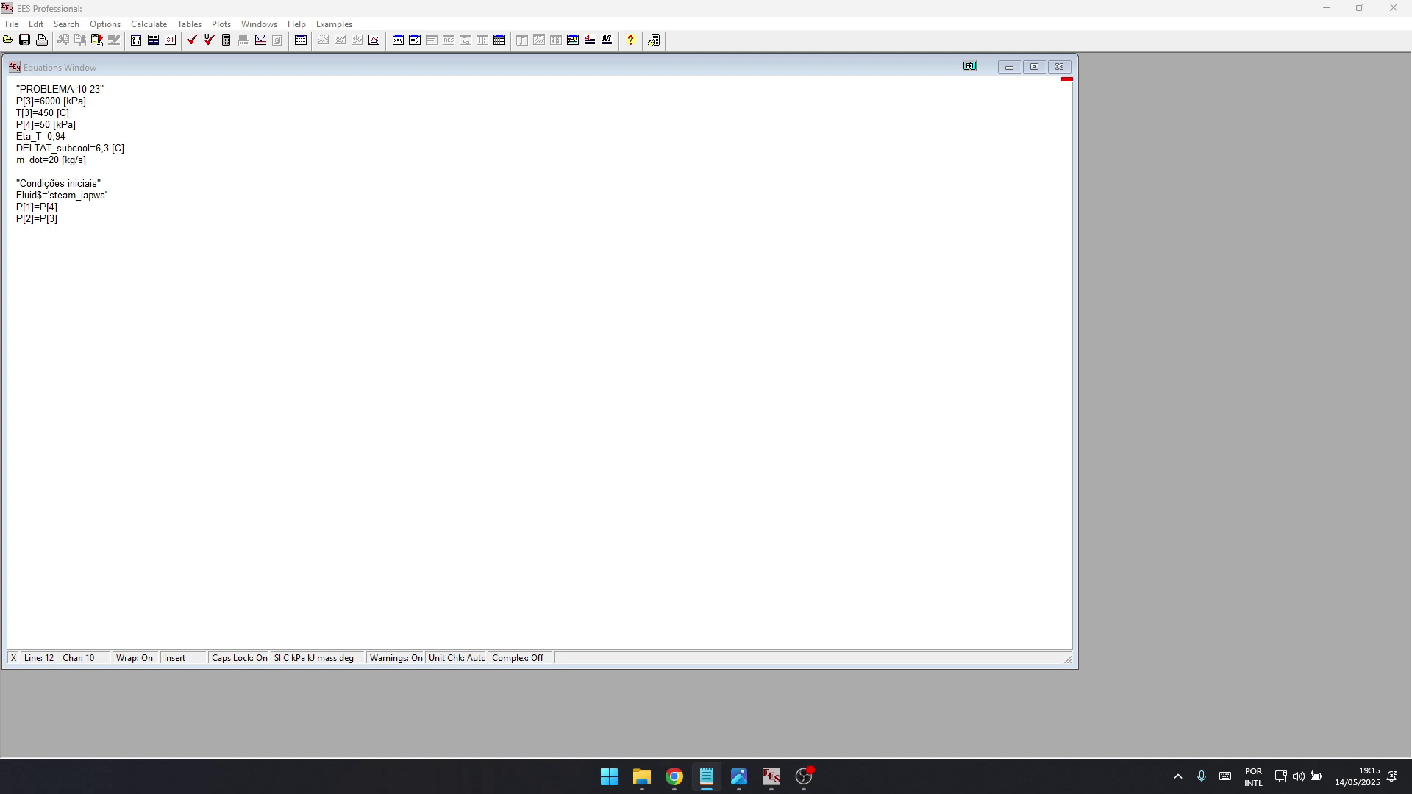
pyautogui.hotkey('alt', 'Tab')
pyautogui.write('s[4]=s[3]')
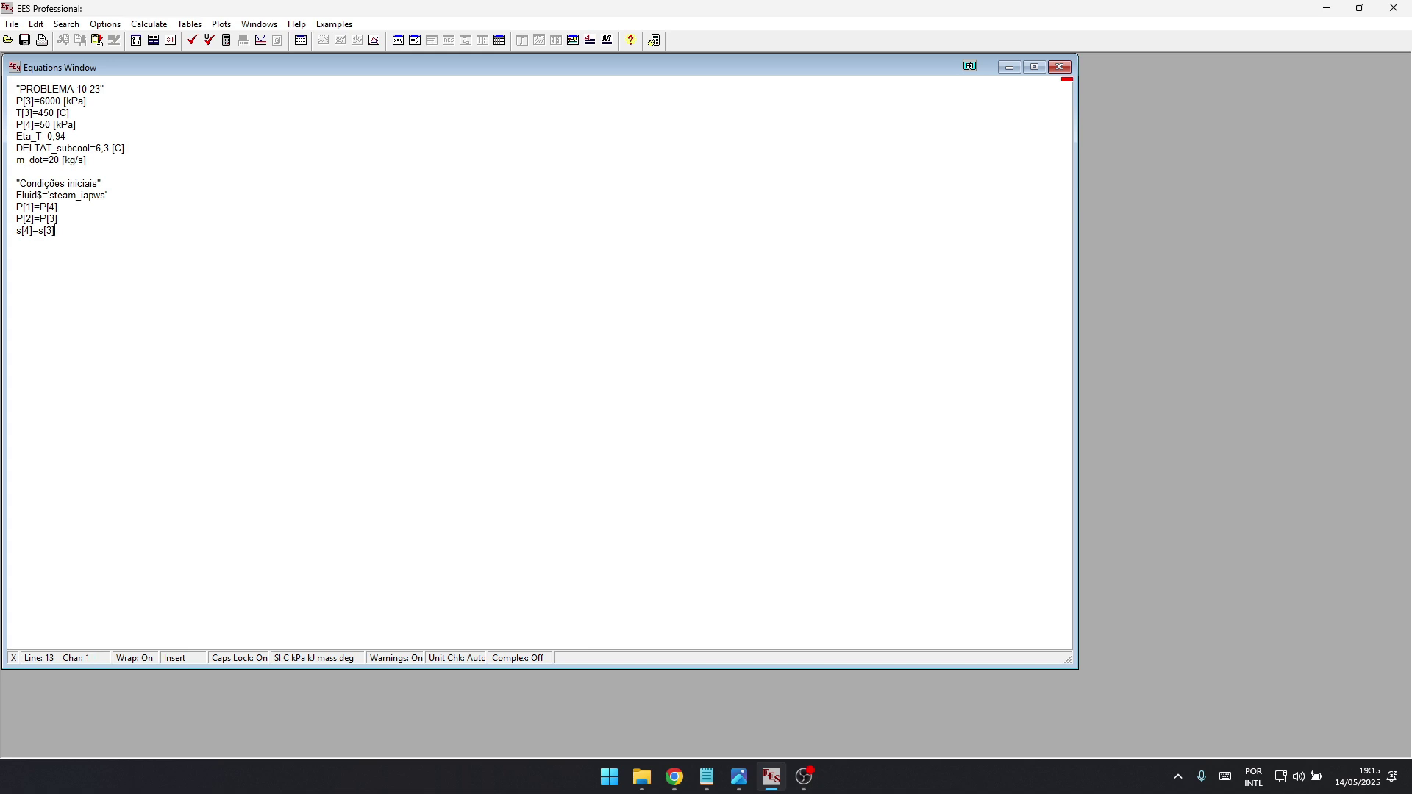
pyautogui.hotkey('alt', 'Tab')
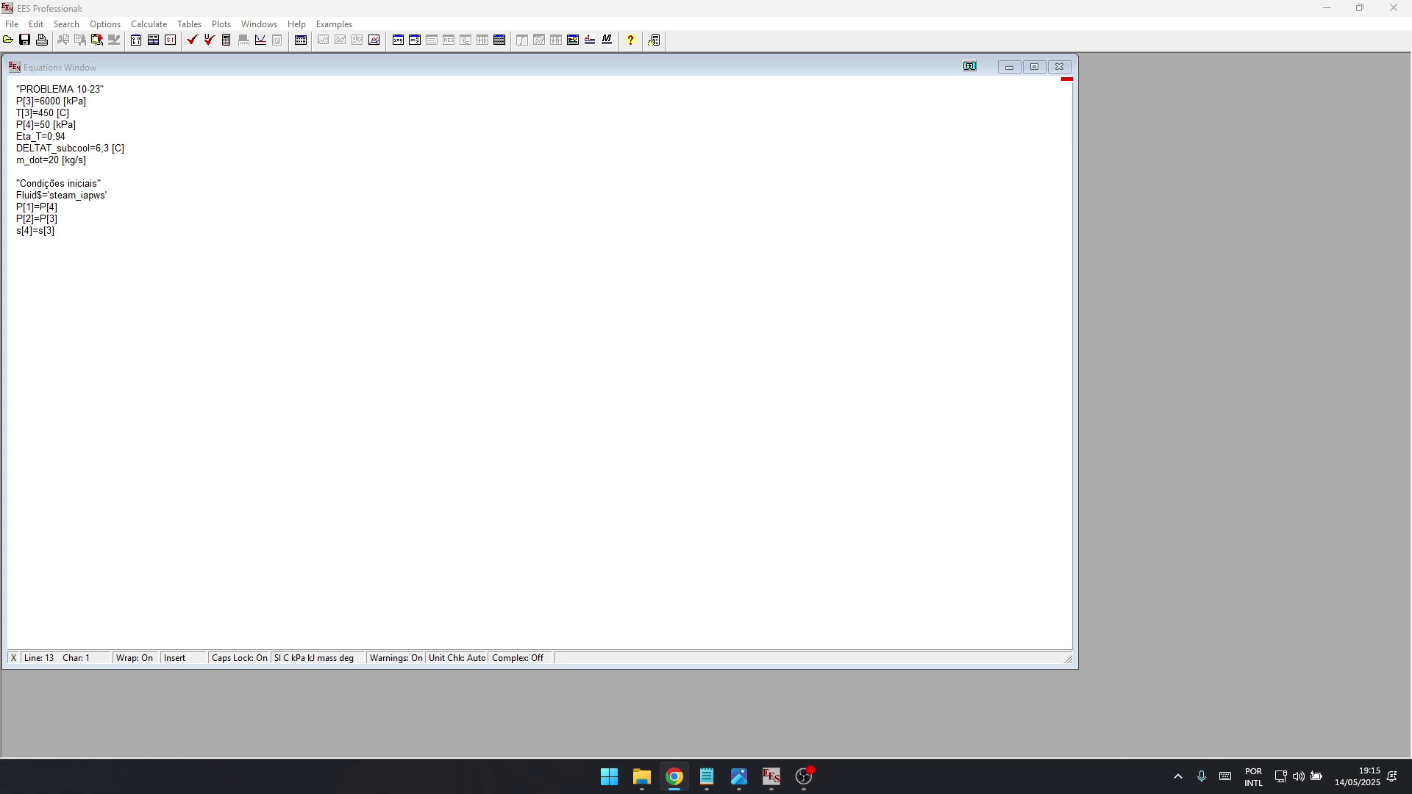
pyautogui.hotkey('alt', 'Tab')
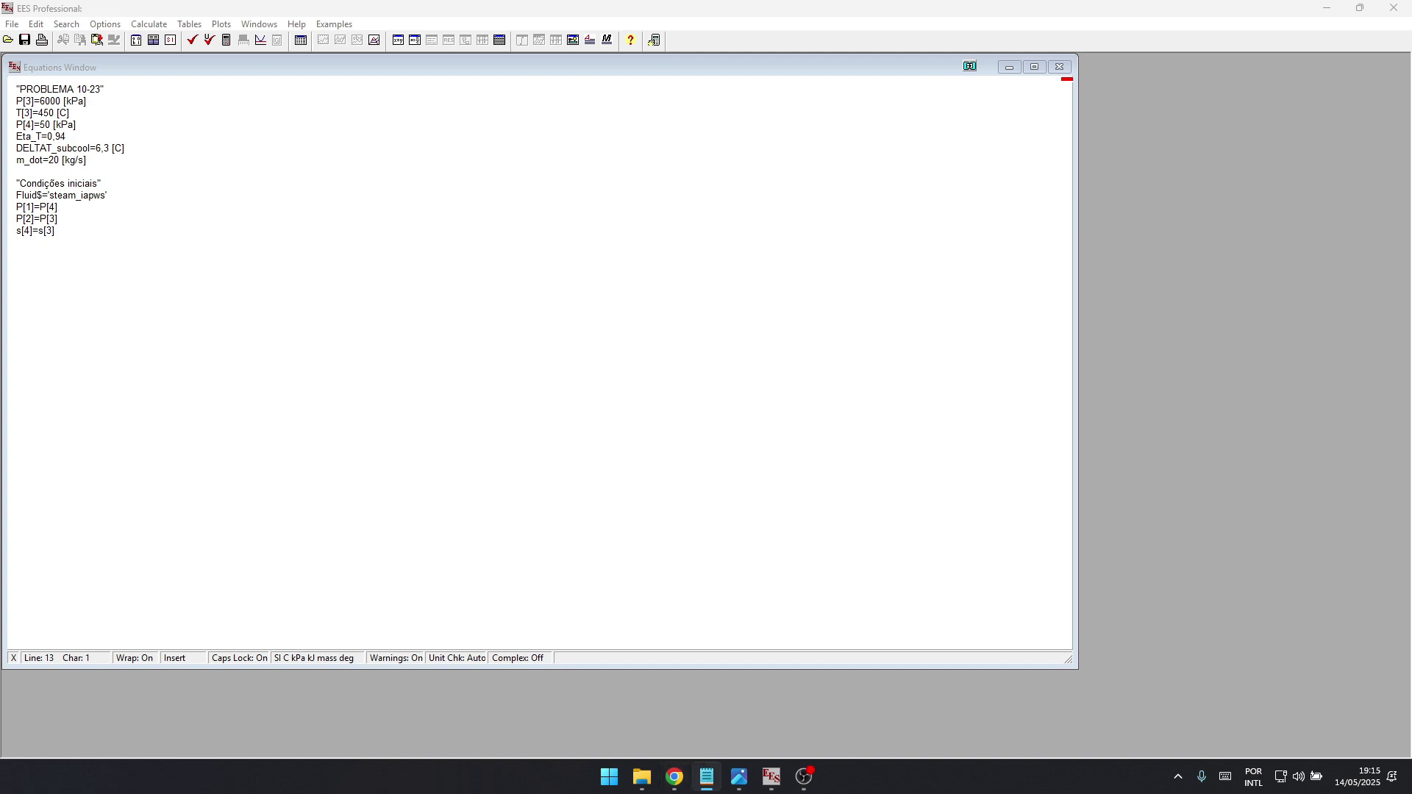
pyautogui.hotkey('alt', 'Tab')
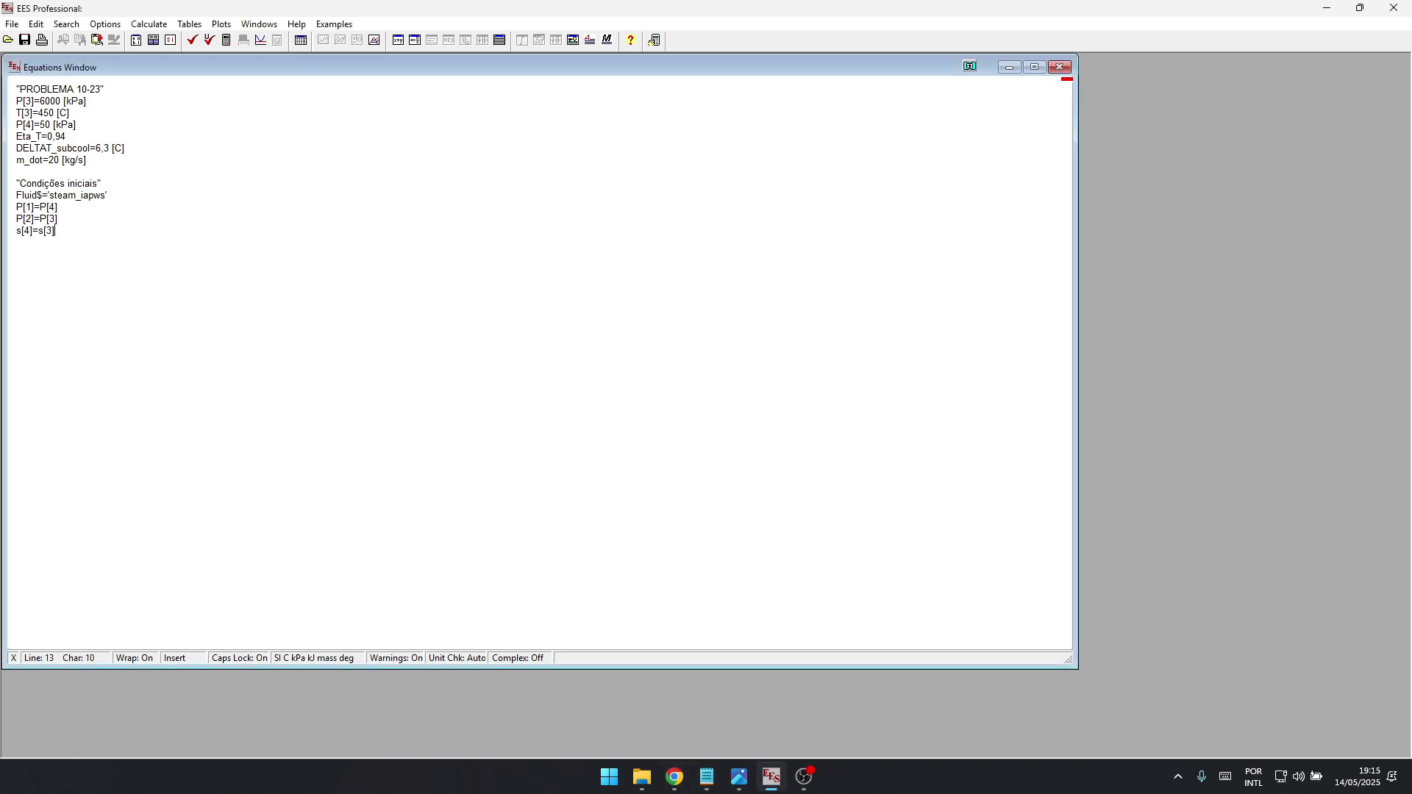
pyautogui.write('x[1]=0')
# - After a blank line, add the saturation temperature equation T_sat1=temperature(Fluid$; P=P[1]; x=x[1])
pyautogui.hotkey('alt', 'Tab')
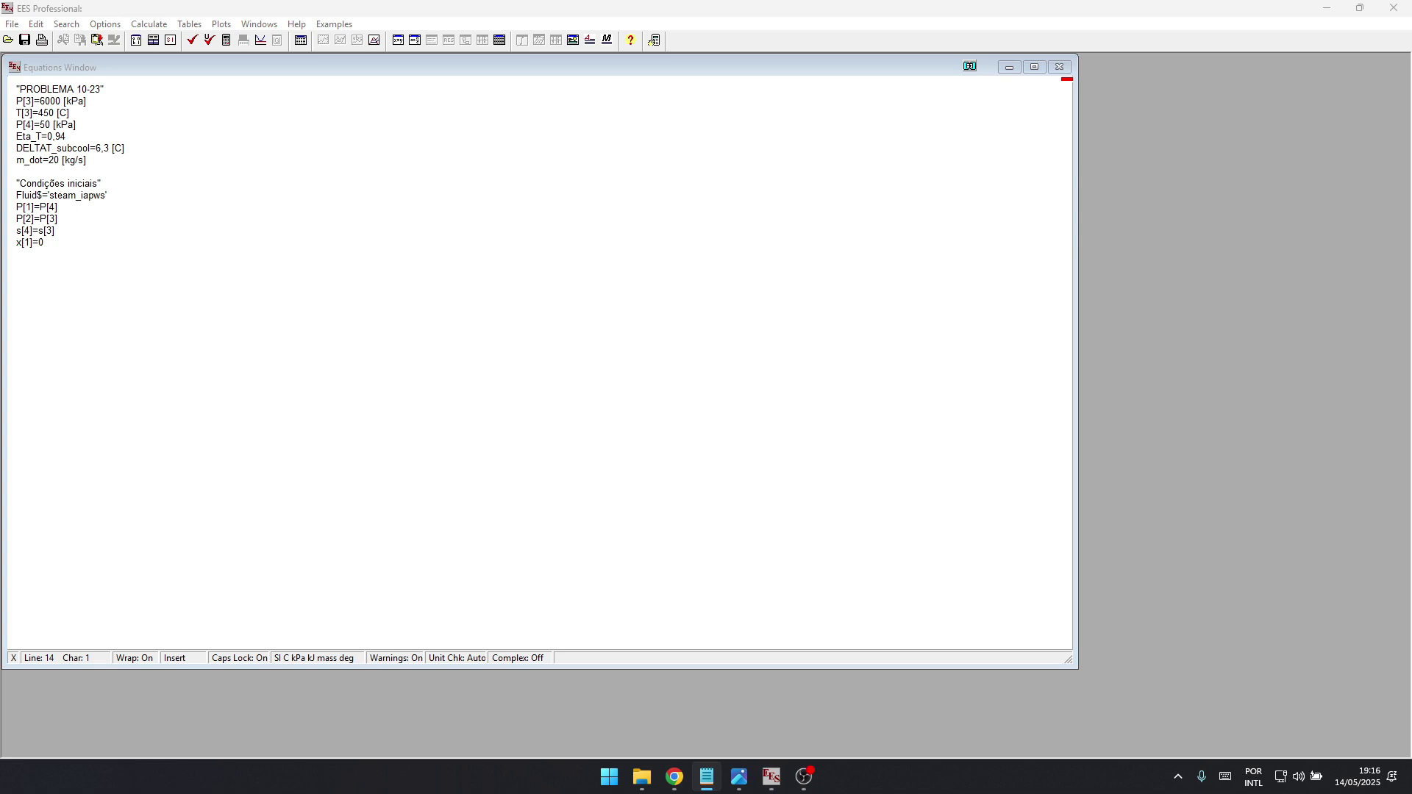
pyautogui.hotkey('alt', 'Tab')
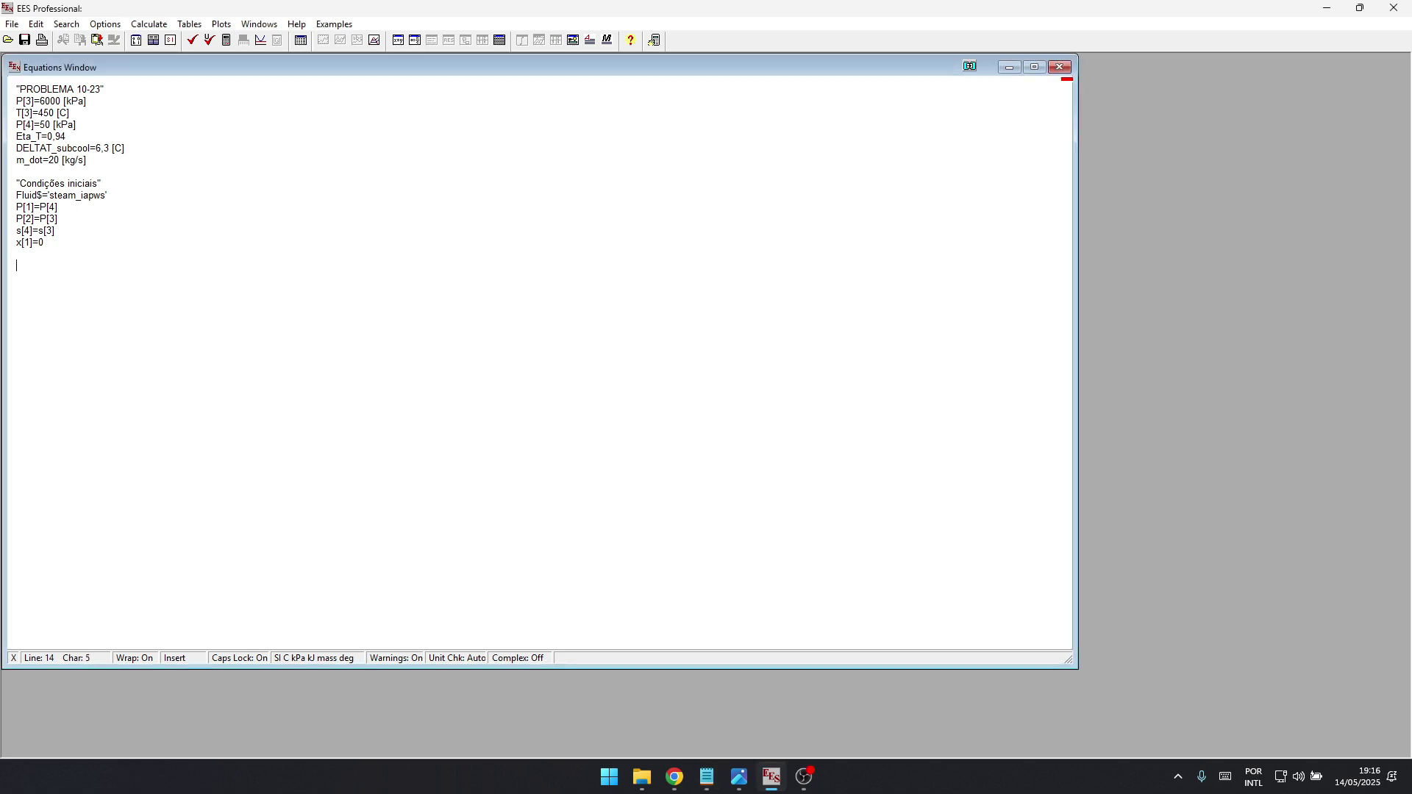
pyautogui.write('T_sat1=temperature(Fluid$; P=P[1]; x=x[1])')
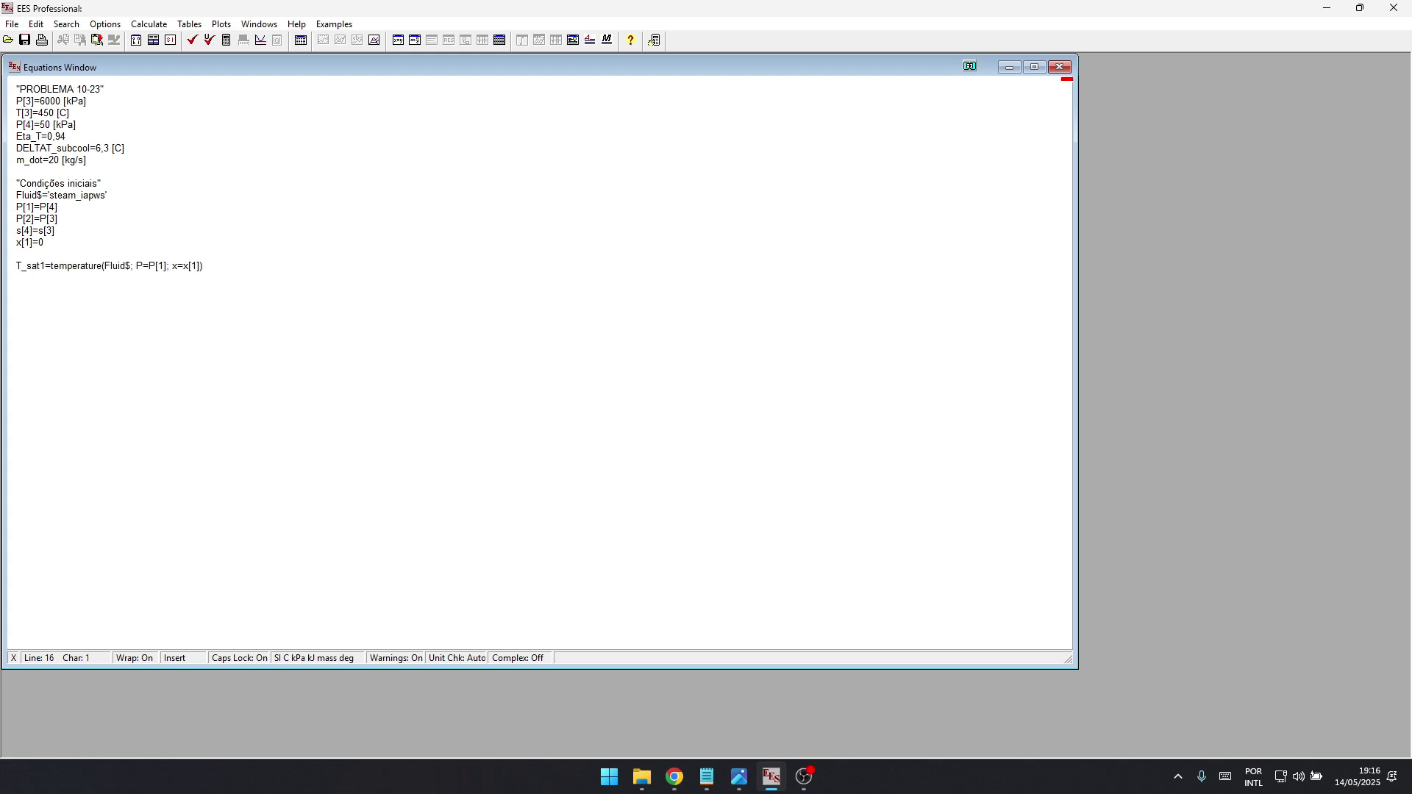
pyautogui.press('Right')
pyautogui.press('Right')
pyautogui.press('Right')
pyautogui.press('Right')
pyautogui.press('Right')
pyautogui.press('Right')
pyautogui.press('Right')
pyautogui.press('Right')
pyautogui.press('Right')
pyautogui.press('Right')
pyautogui.press('Right')
pyautogui.press('Right')
pyautogui.press('Right')
pyautogui.press('Right')
pyautogui.press('Right')
pyautogui.click(108, 195)
pyautogui.press('Up')
pyautogui.click(16, 230)
pyautogui.hotkey('alt', 'Tab')
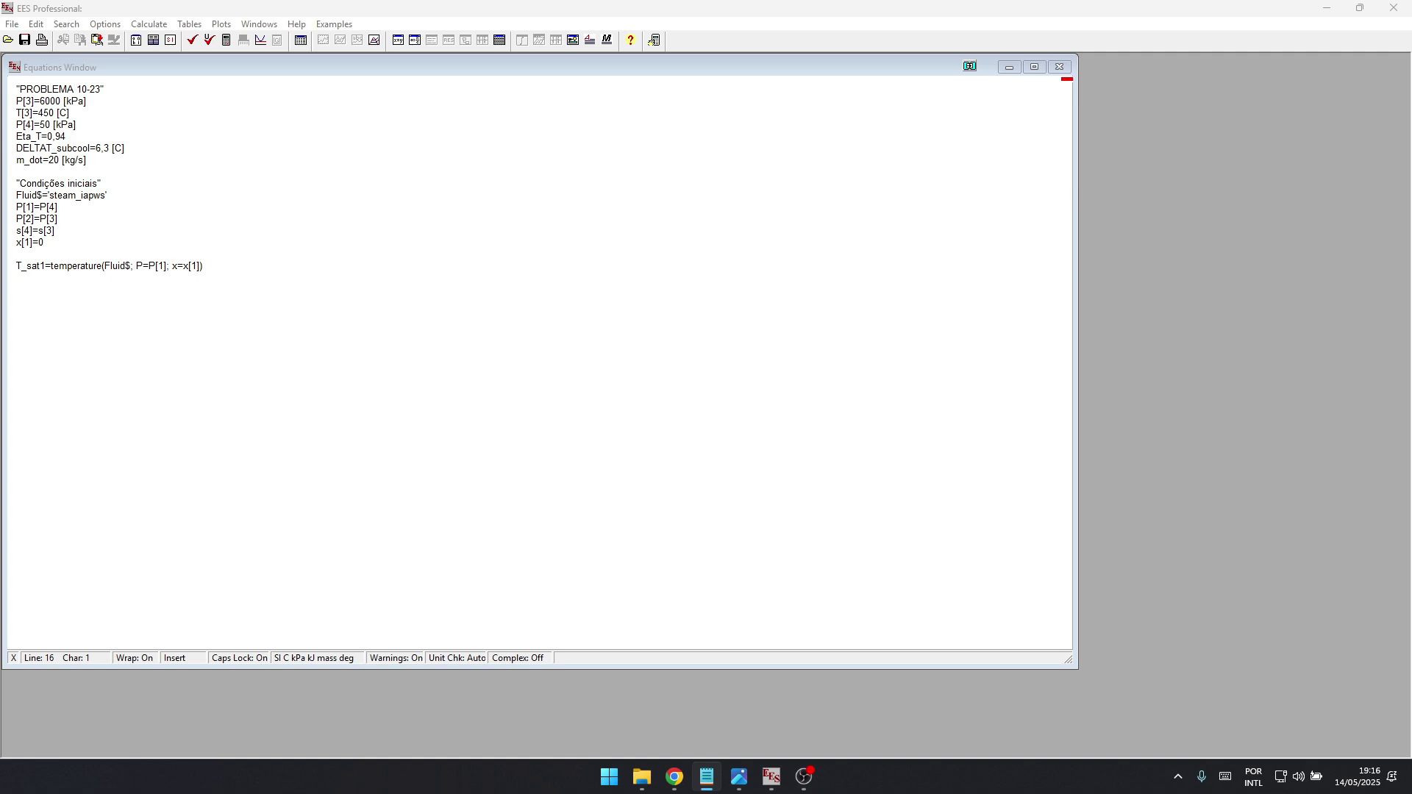
# - Below the T_sat1 equation, add the state 1 temperature equation T[1]=T_sat1-DELTAT_subcool
pyautogui.hotkey('alt', 'Tab')
pyautogui.click(203, 265)
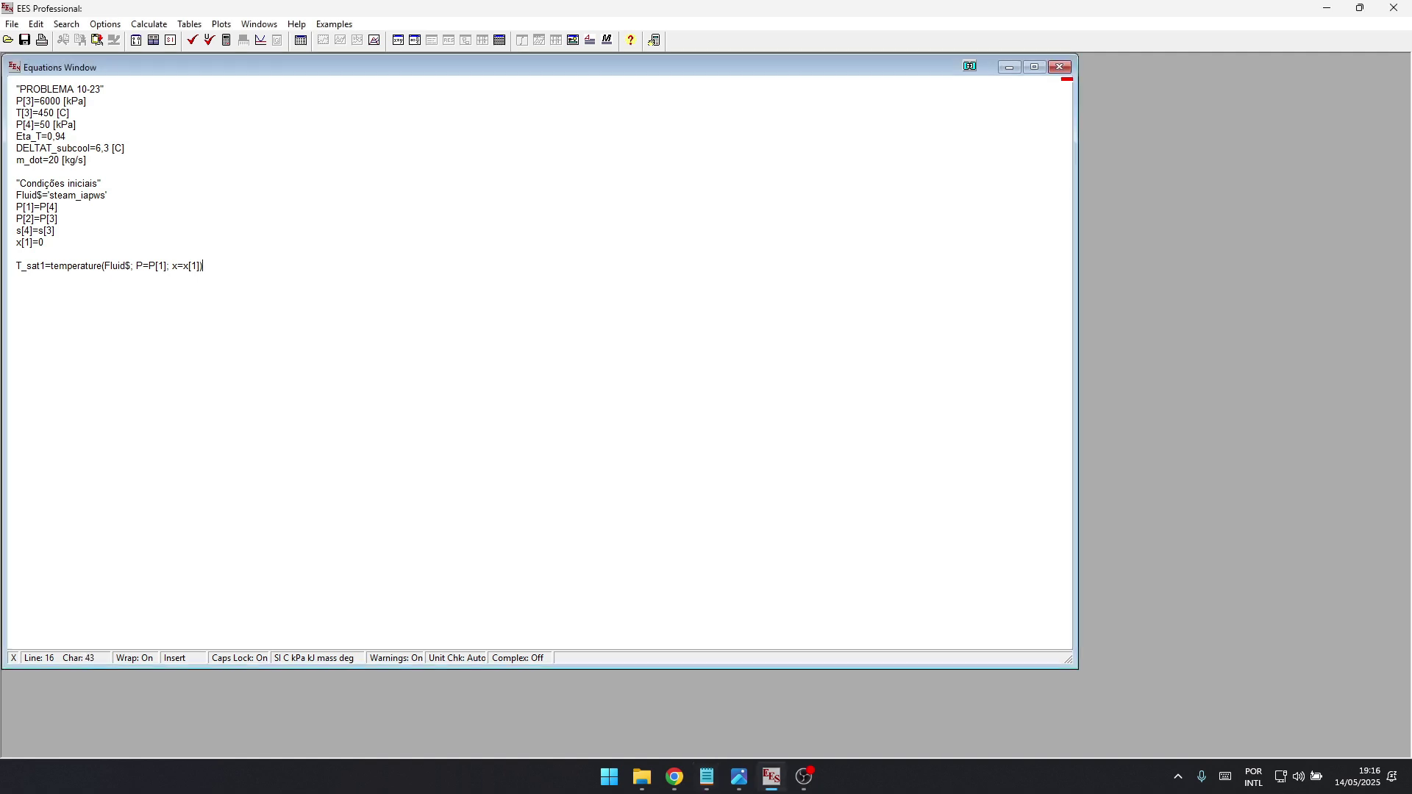
pyautogui.write('T[1]=T_sat1-DELTAT_subcool')
pyautogui.hotkey('alt', 'Tab')
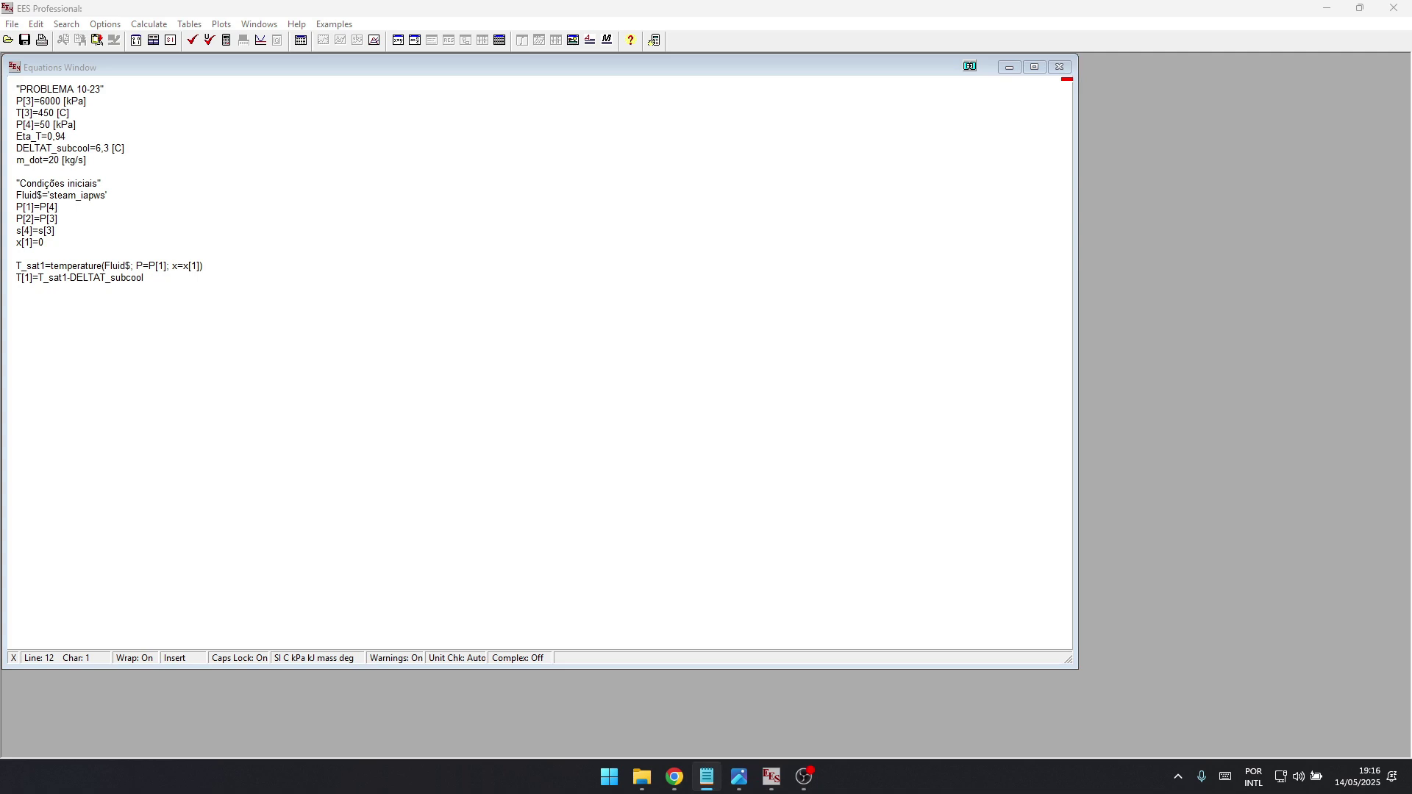
pyautogui.hotkey('alt', 'Tab')
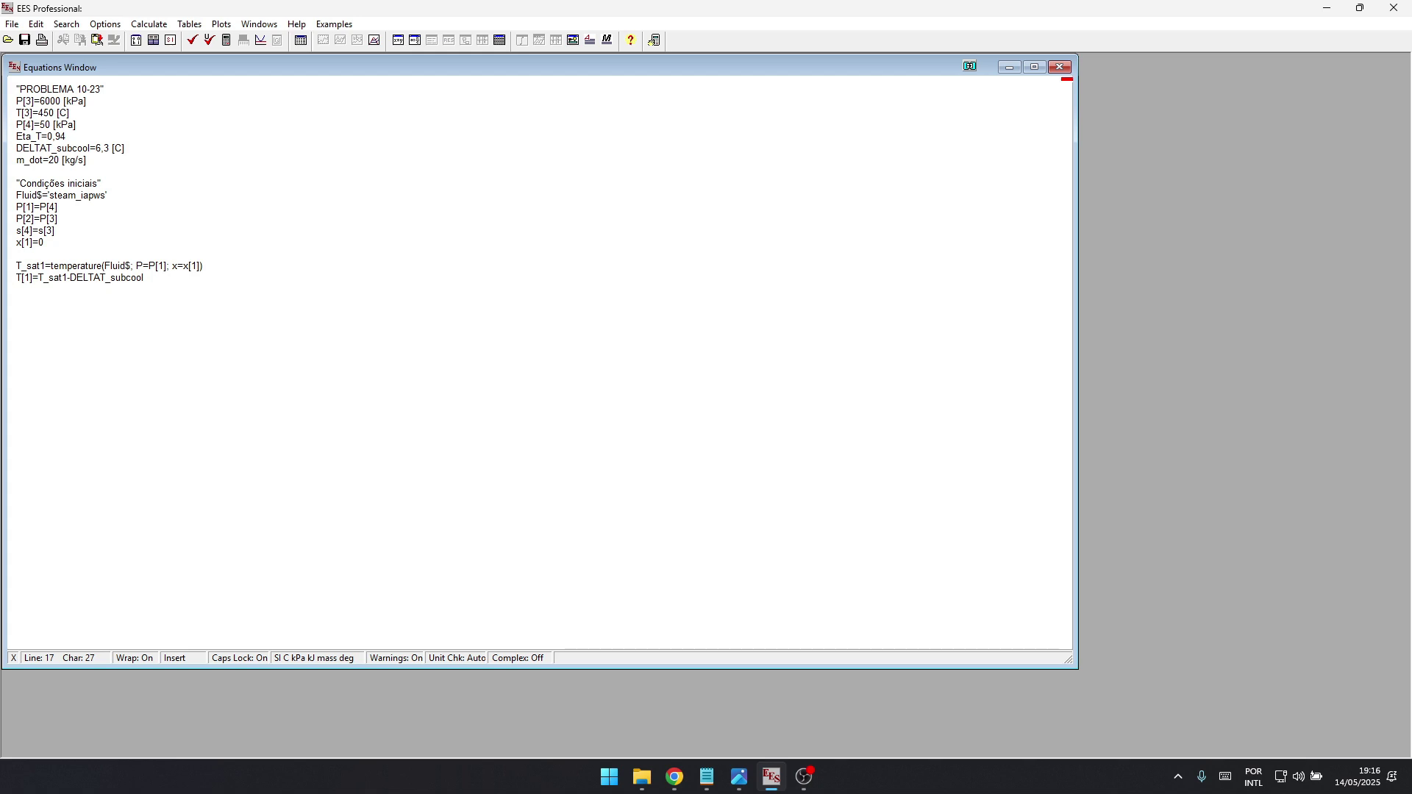
# - Add the comments "Analise das propriedades termodinamicas" and "Estado 1", each preceded by a blank line
pyautogui.press('Return')
pyautogui.hotkey('alt', 'Tab')
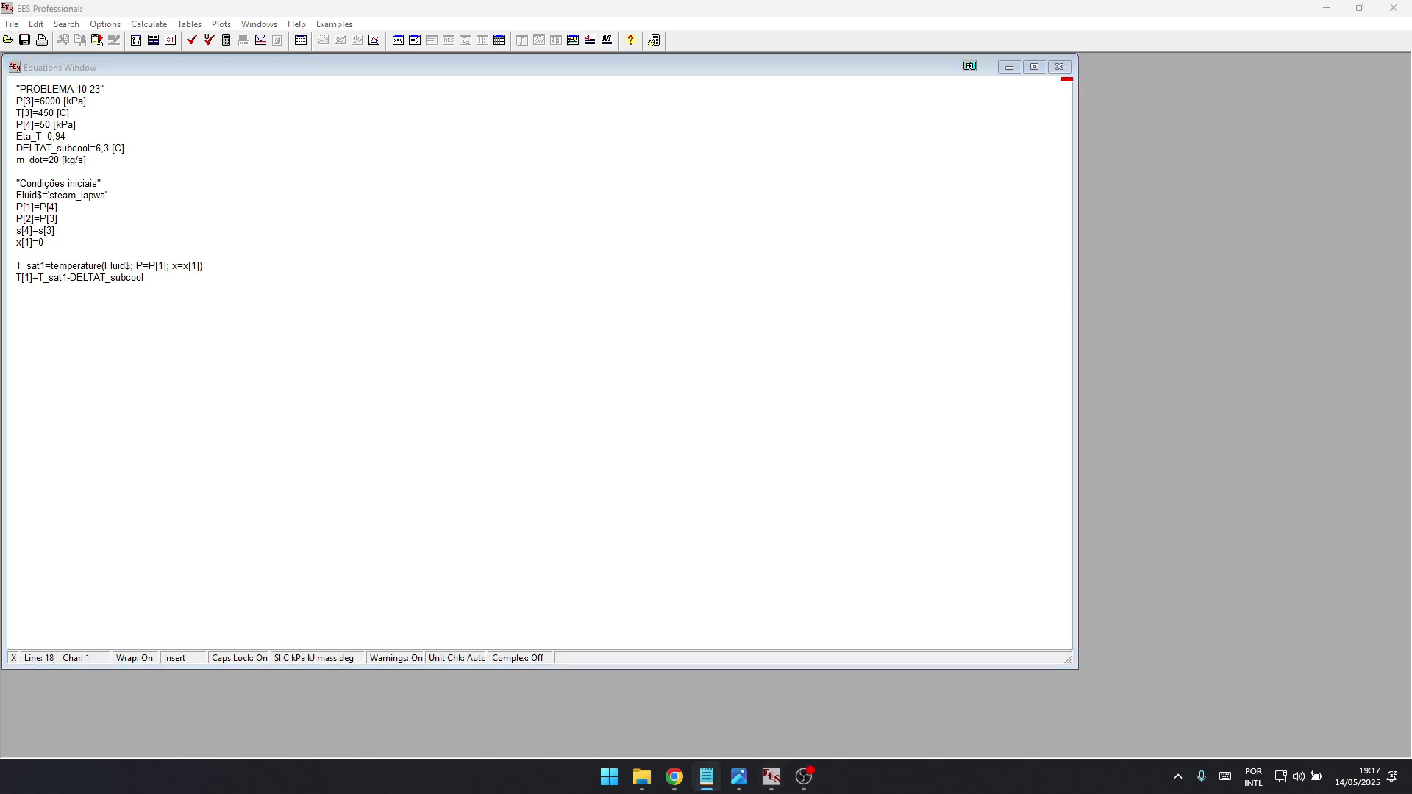
pyautogui.hotkey('alt', 'Tab')
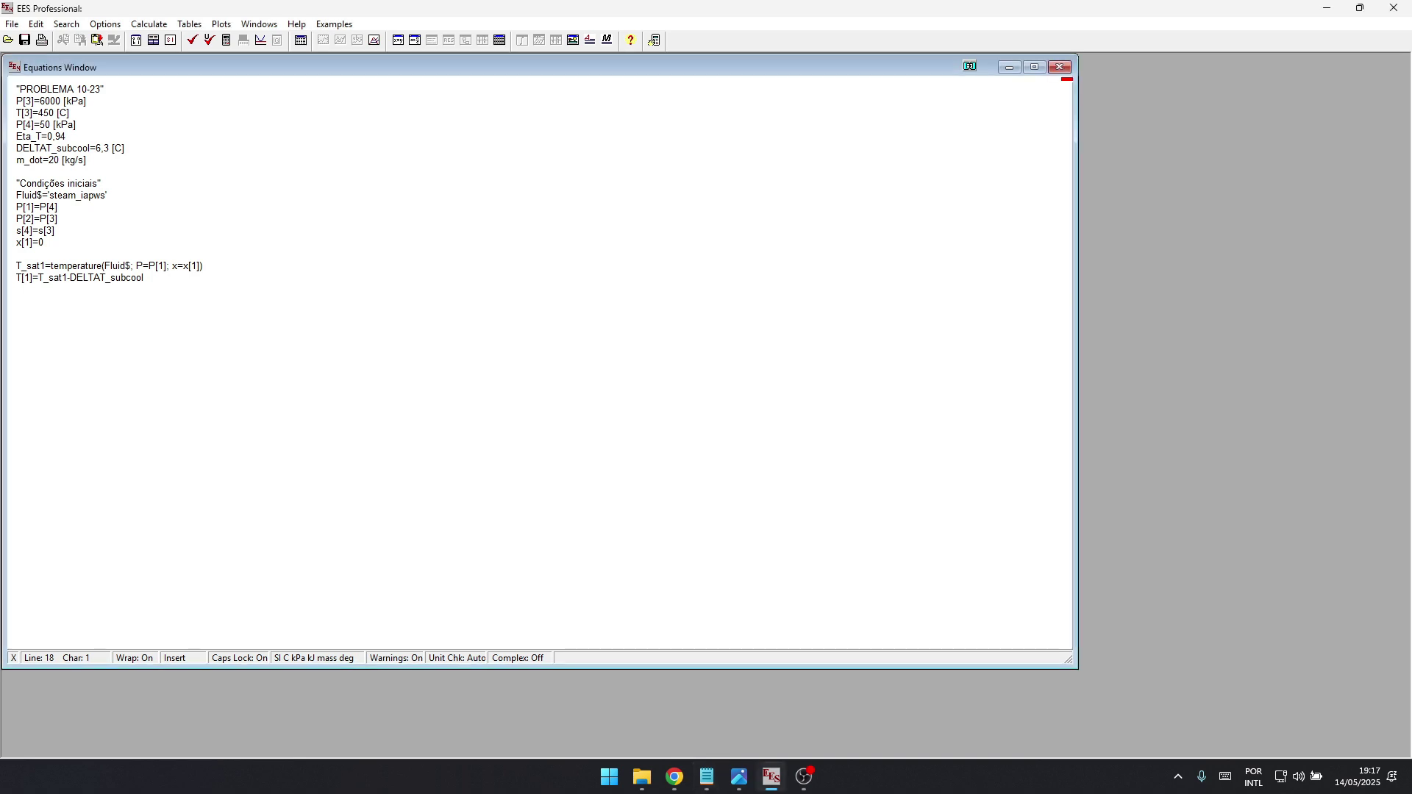
pyautogui.write('"Analise das propriedades termodinamicas"')
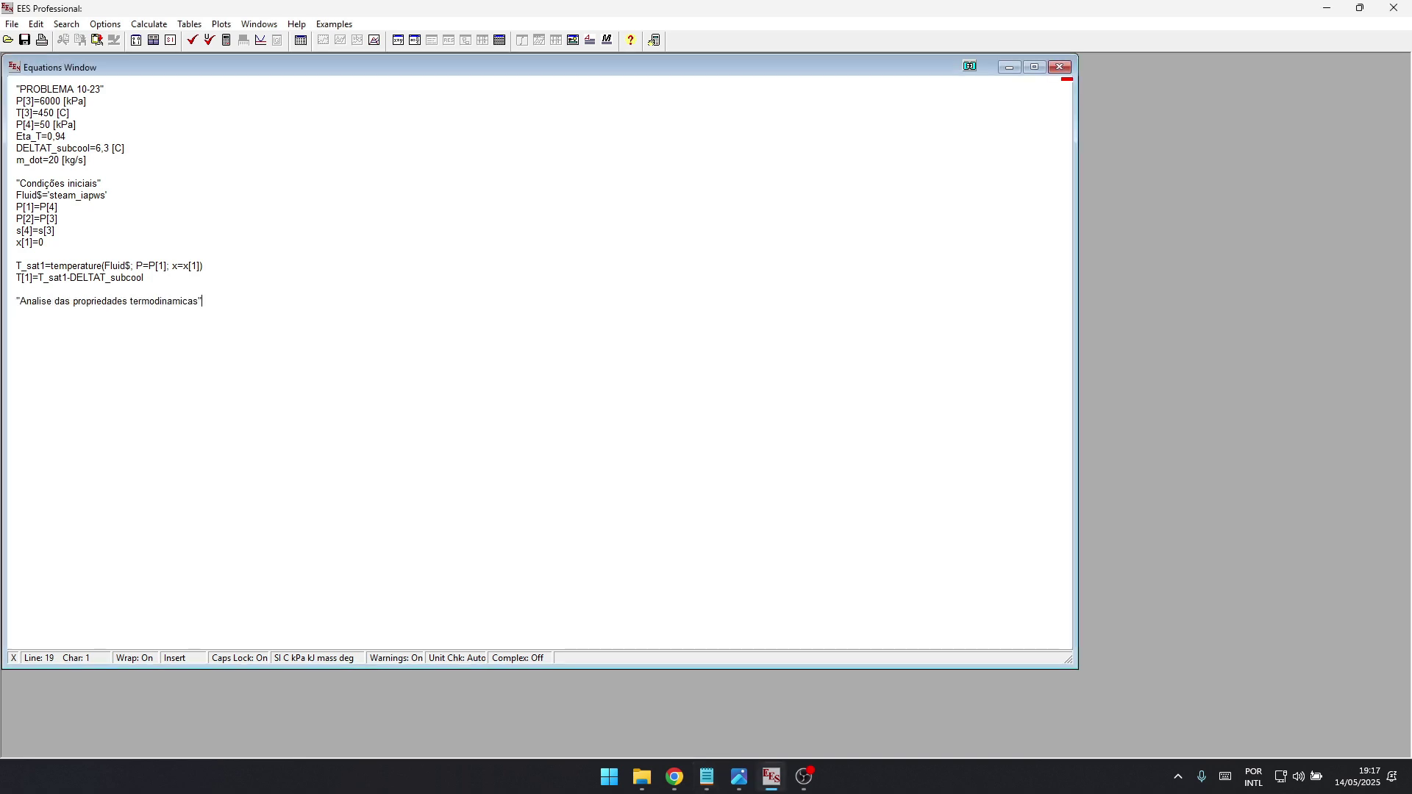
pyautogui.hotkey('alt', 'Tab')
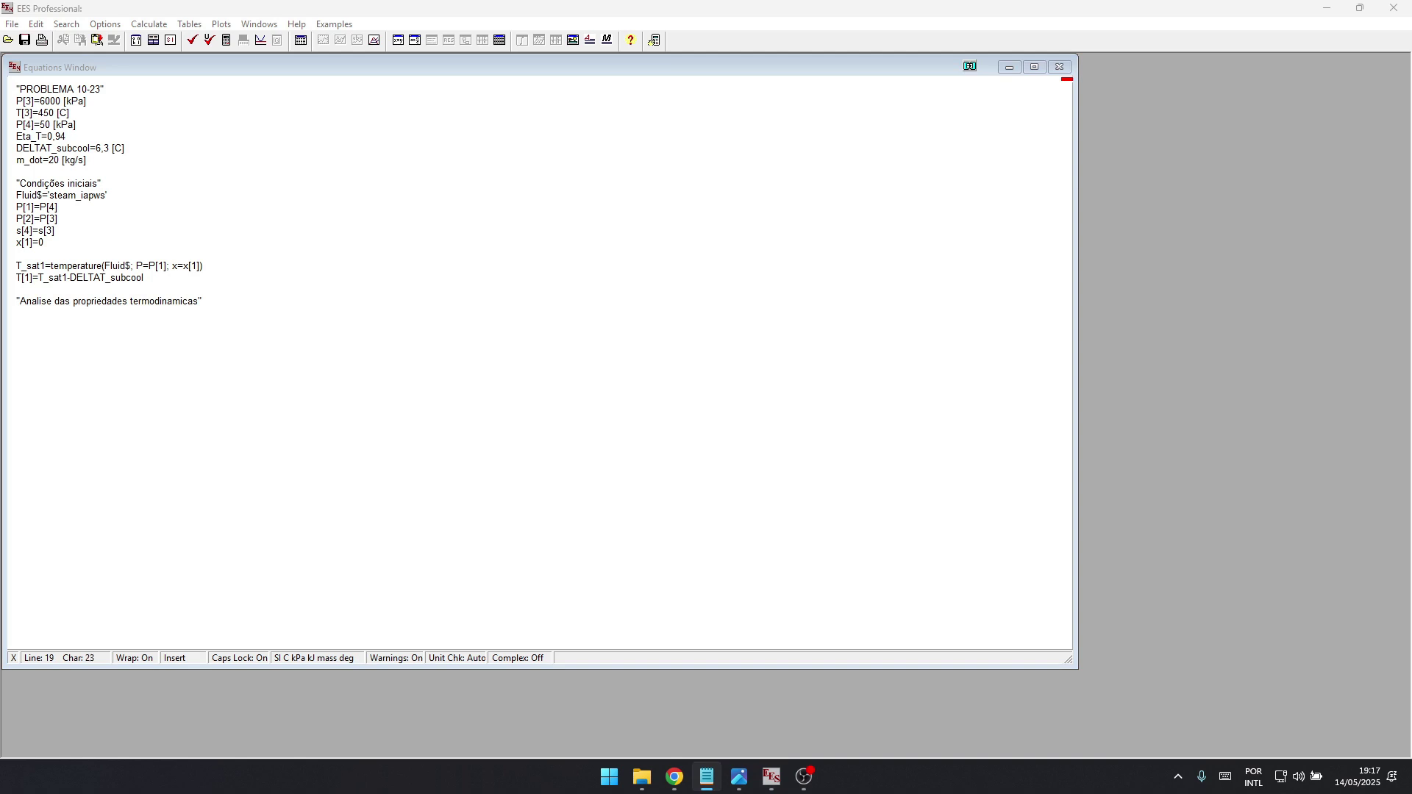
pyautogui.hotkey('alt', 'Tab')
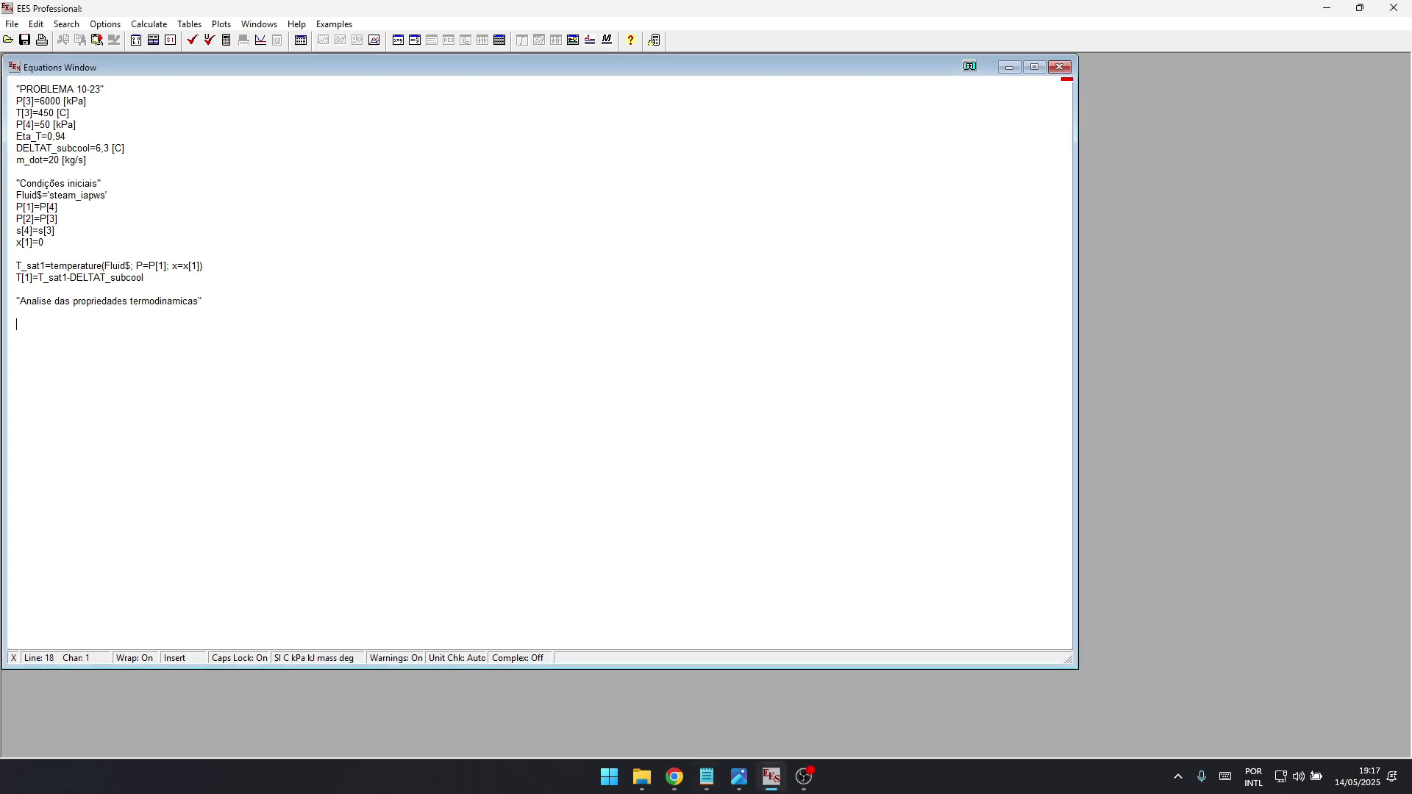
pyautogui.write('"Estado 1"')
pyautogui.hotkey('alt', 'Tab')
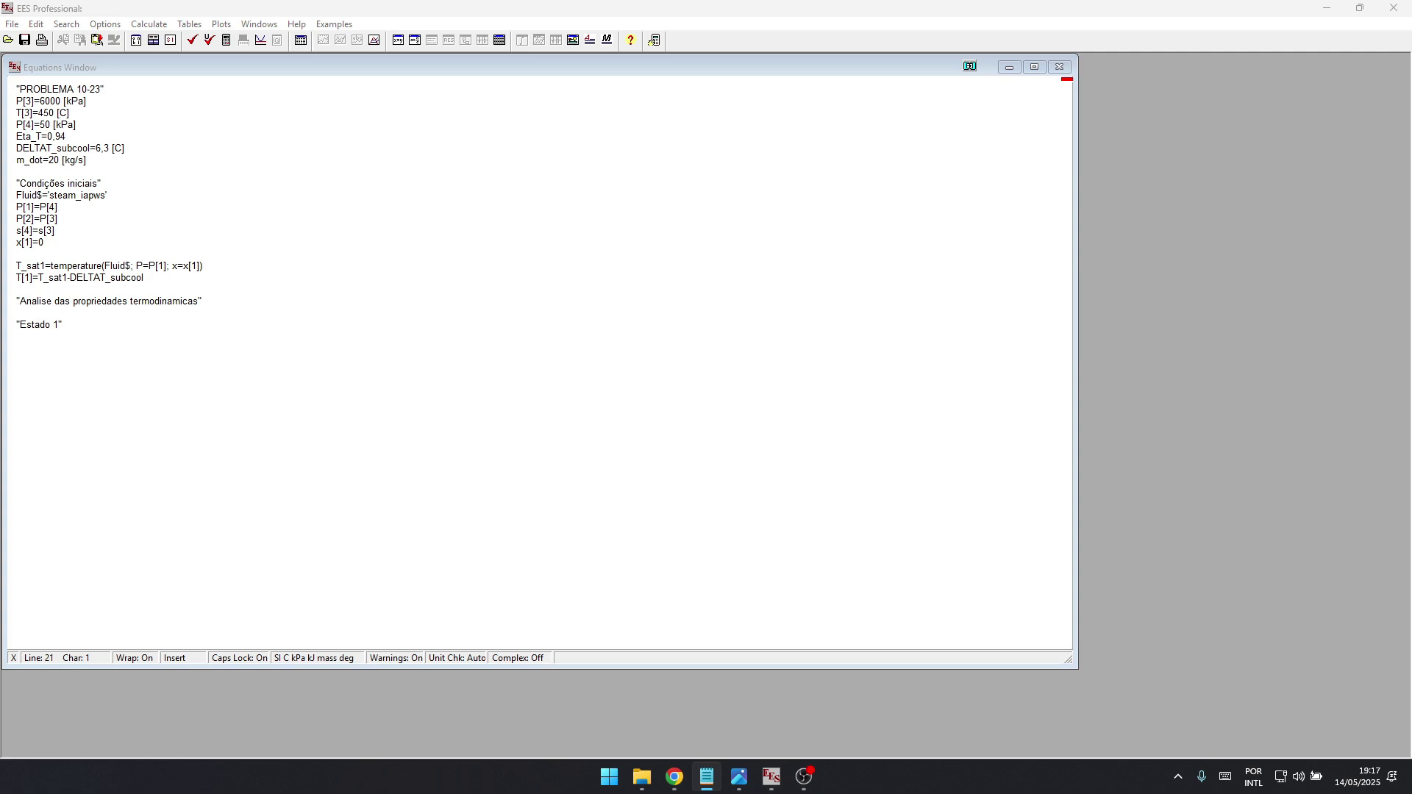
pyautogui.hotkey('alt', 'Tab')
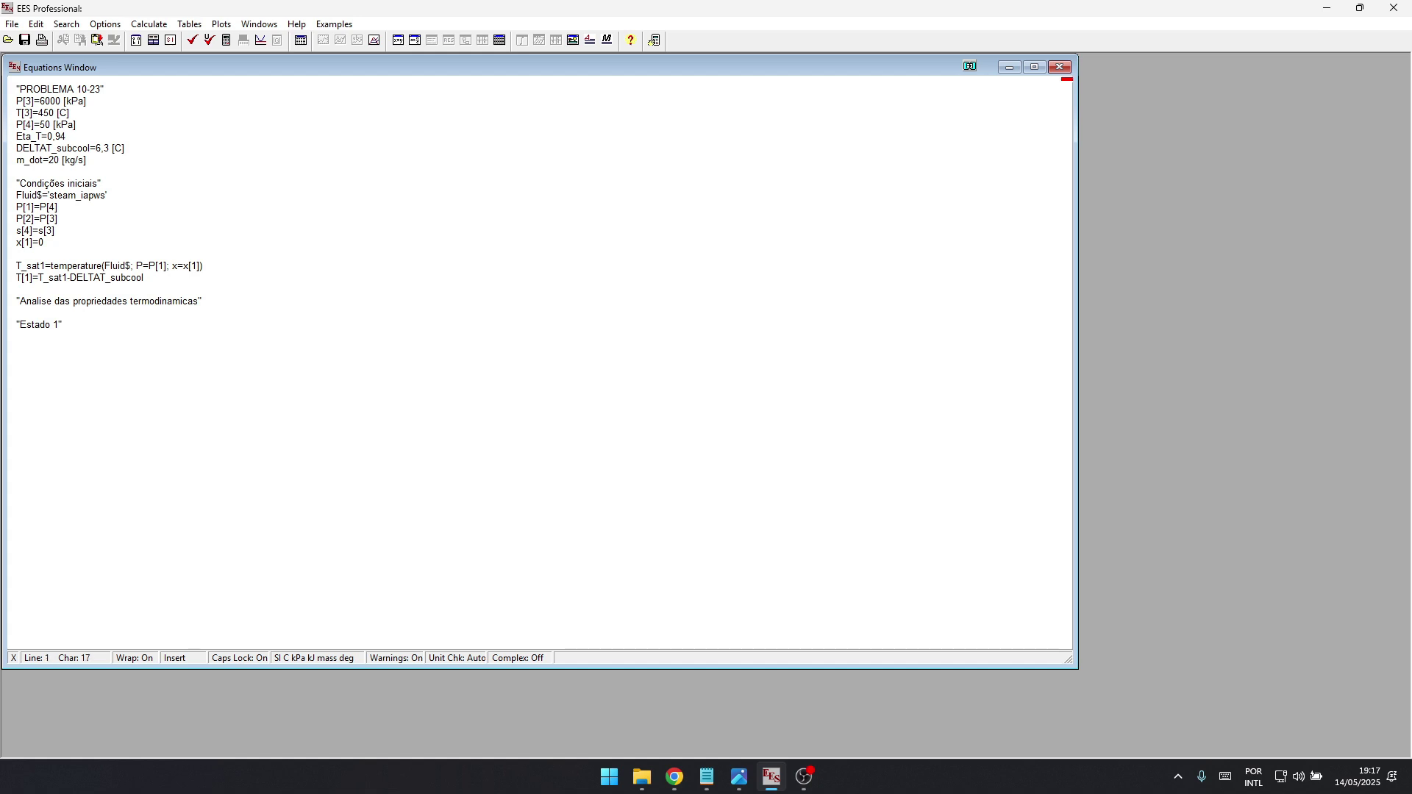
# - Look up the thermophysical Enthalpy function for the real fluid Steam_IAPWS in Function Information
pyautogui.click(105, 24)
pyautogui.press('Return')
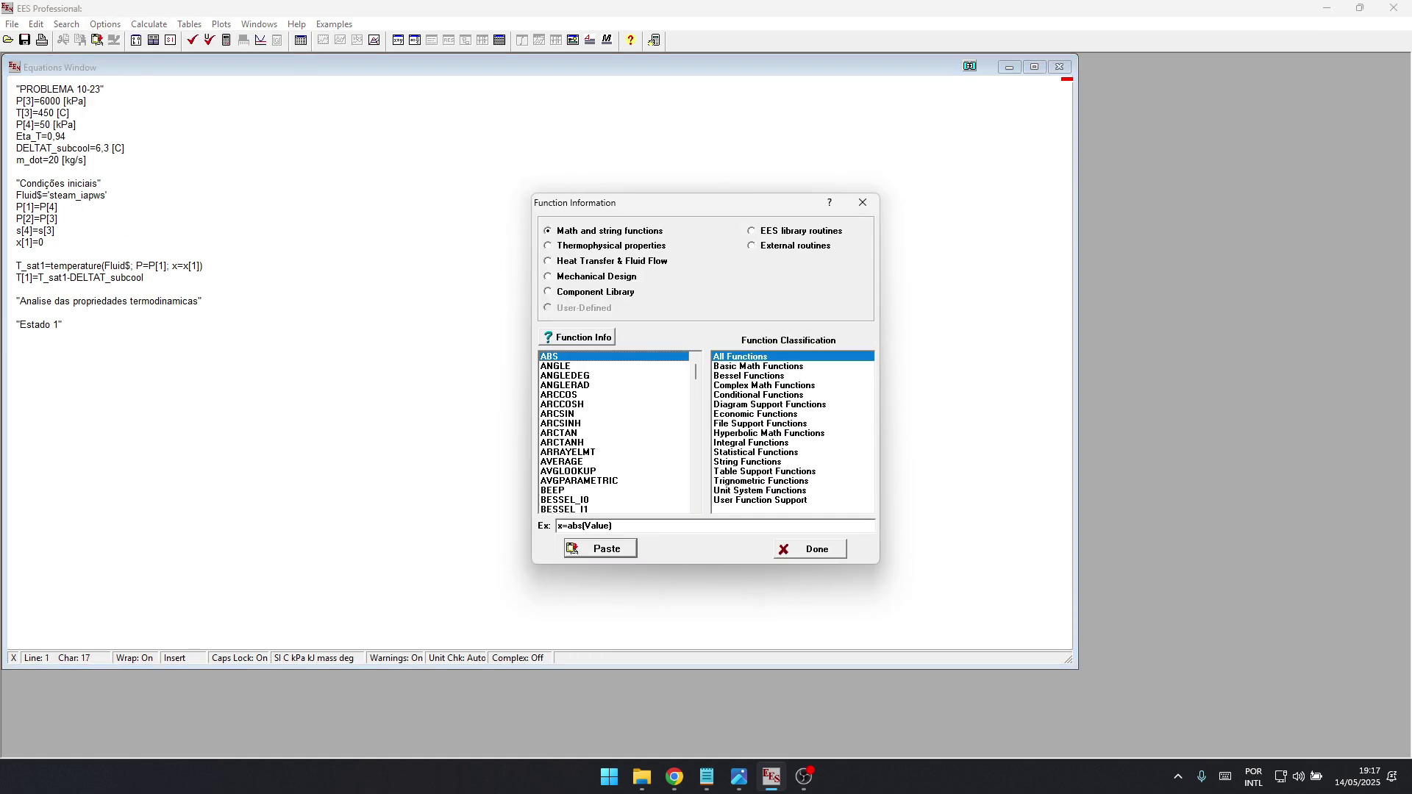
pyautogui.press('Down')
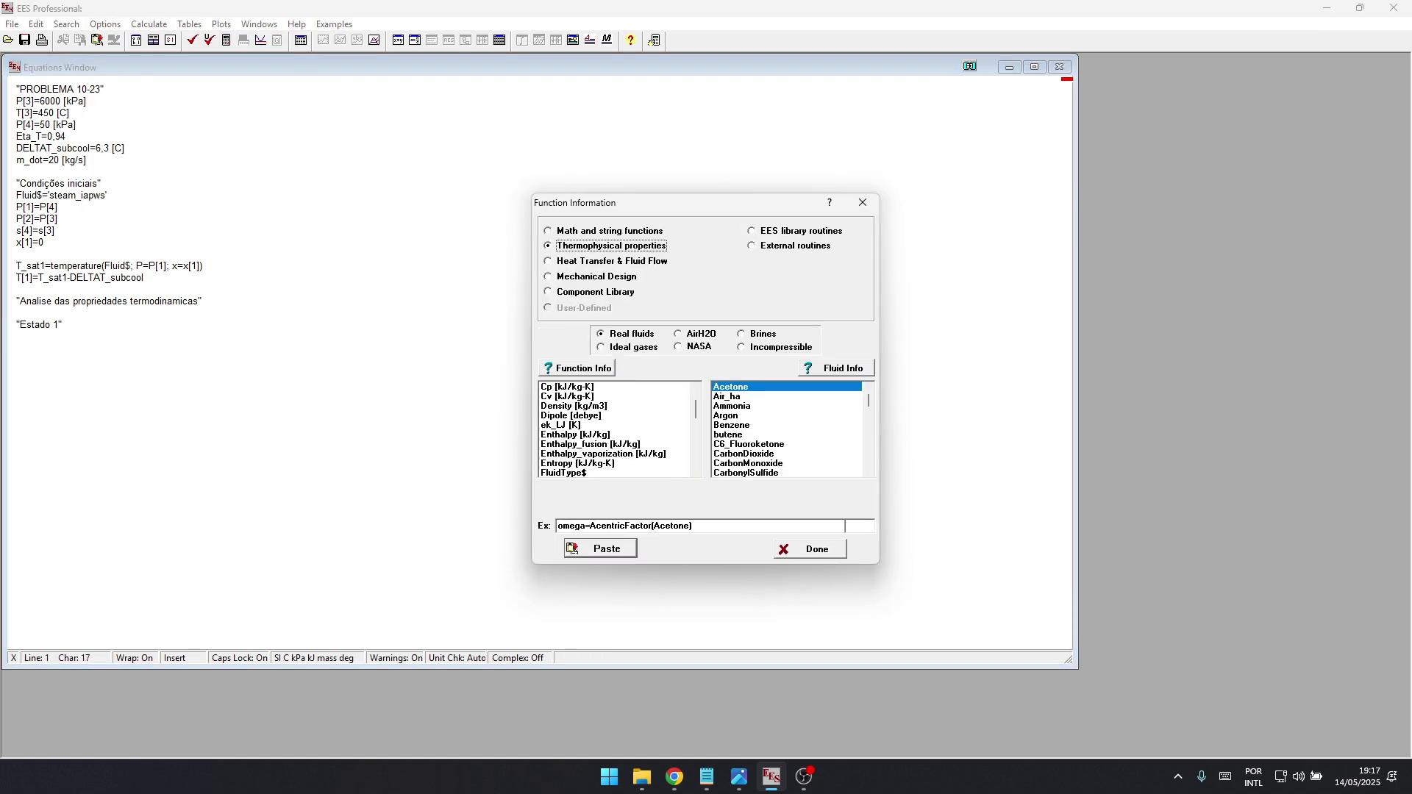
pyautogui.click(613, 434)
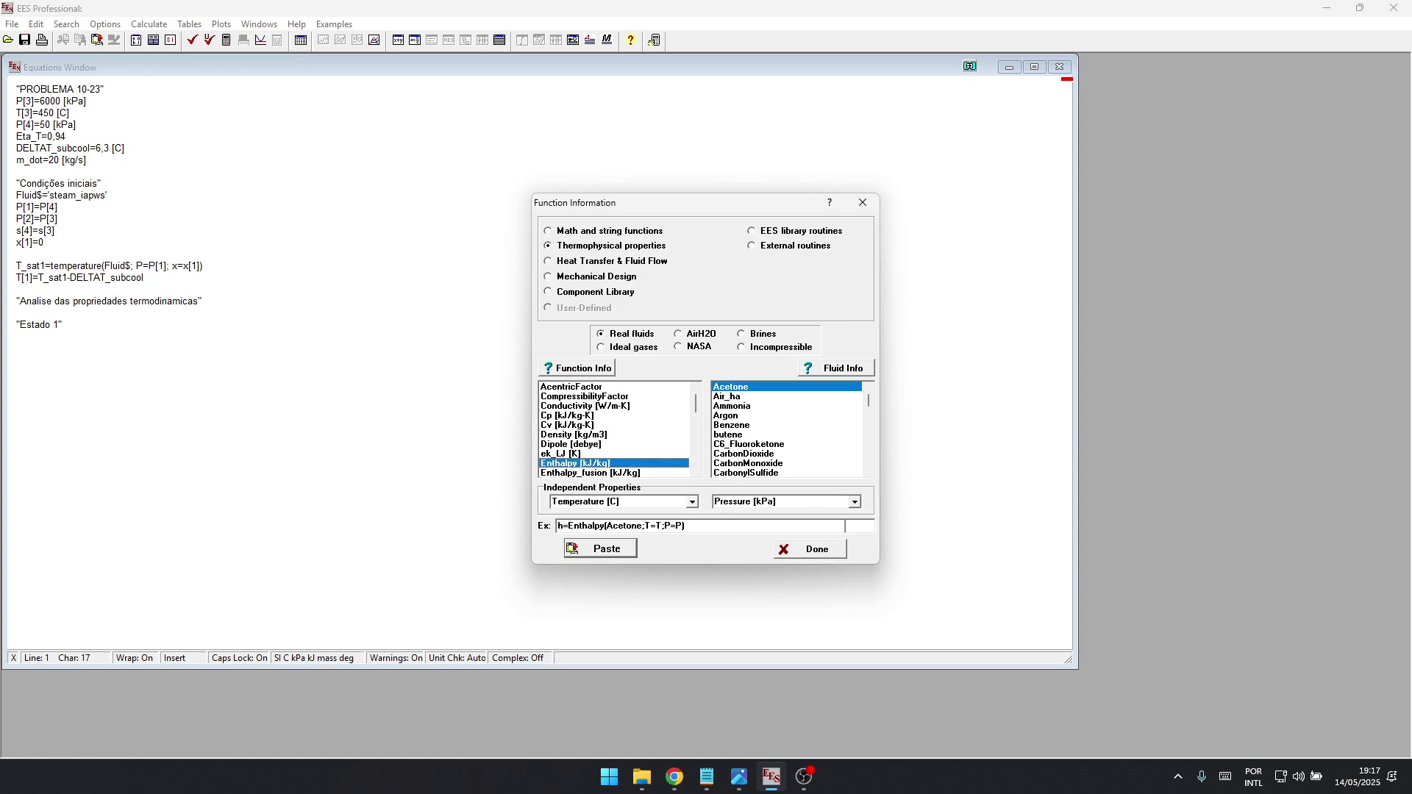
pyautogui.scroll(-1, 604, 437)
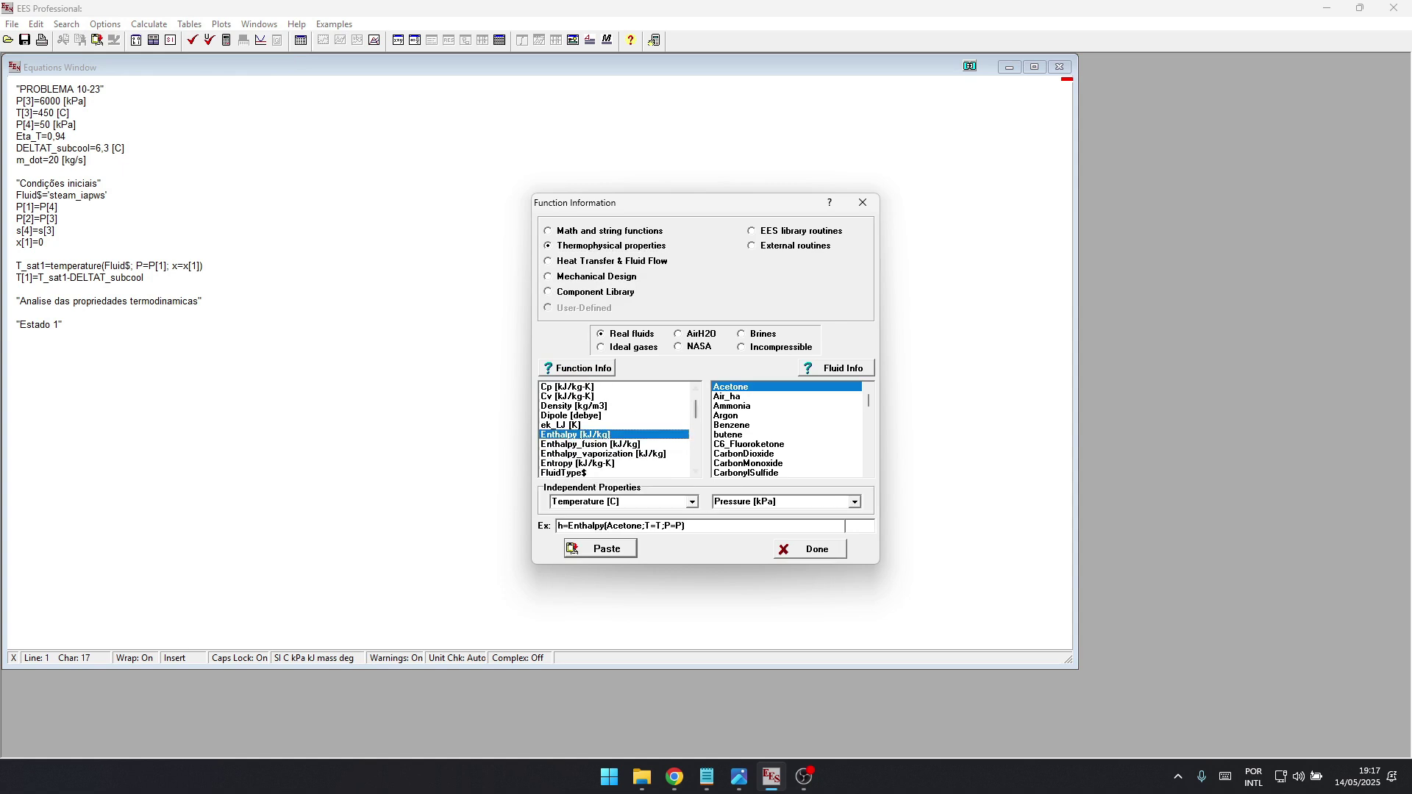
pyautogui.scroll(-15, 787, 430)
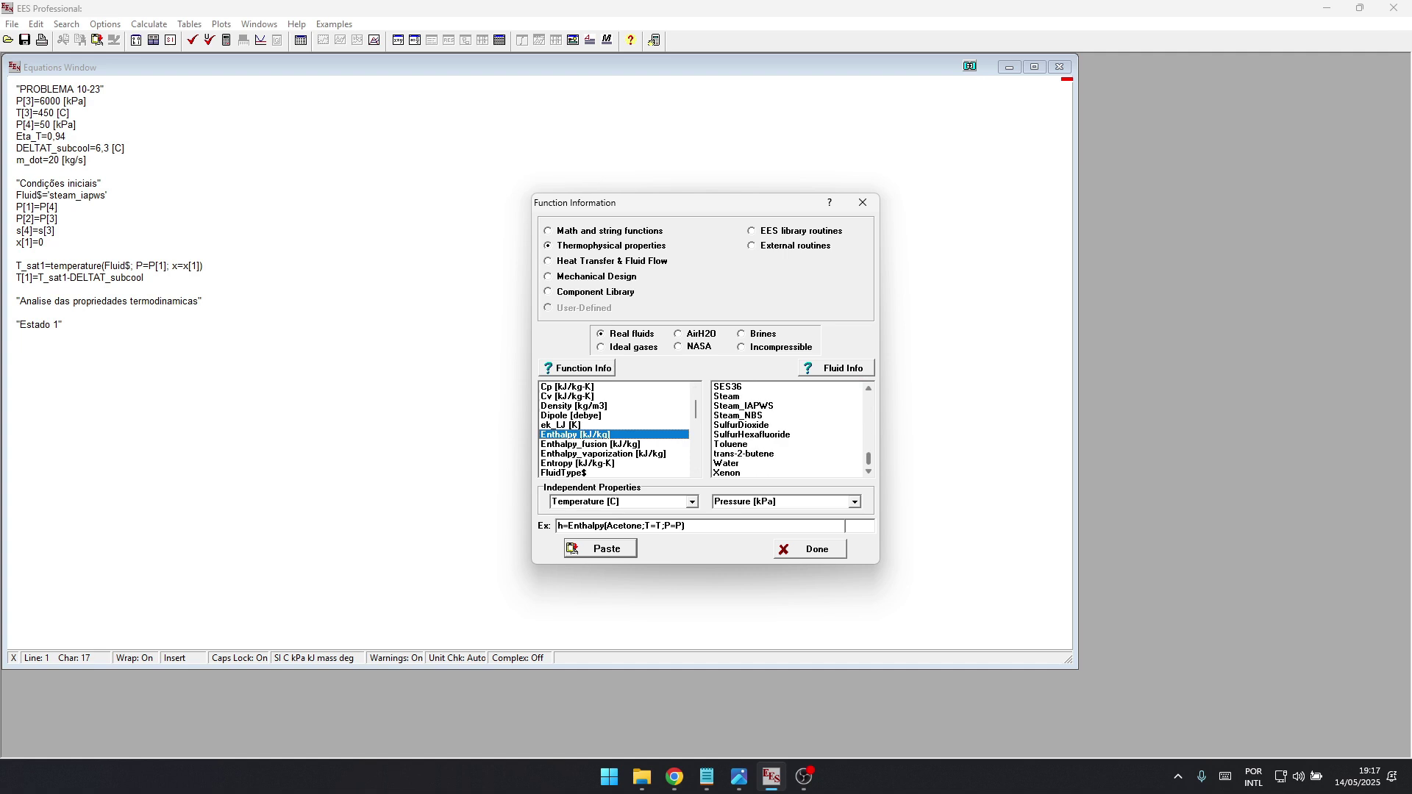
pyautogui.click(738, 396)
pyautogui.click(741, 406)
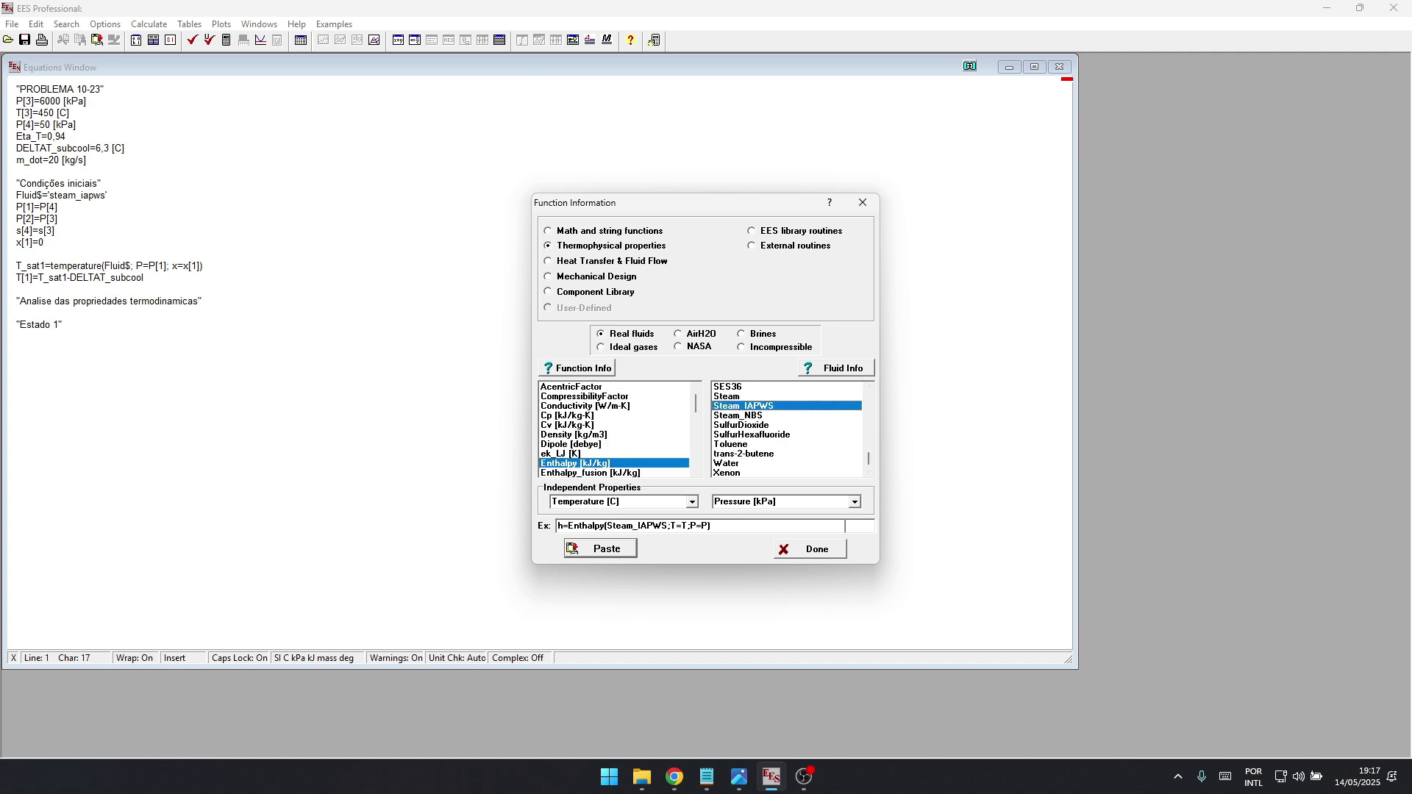
# - View the Enthalpy syntax with Quality as the second independent property, and close Function Information without pasting
pyautogui.click(853, 501)
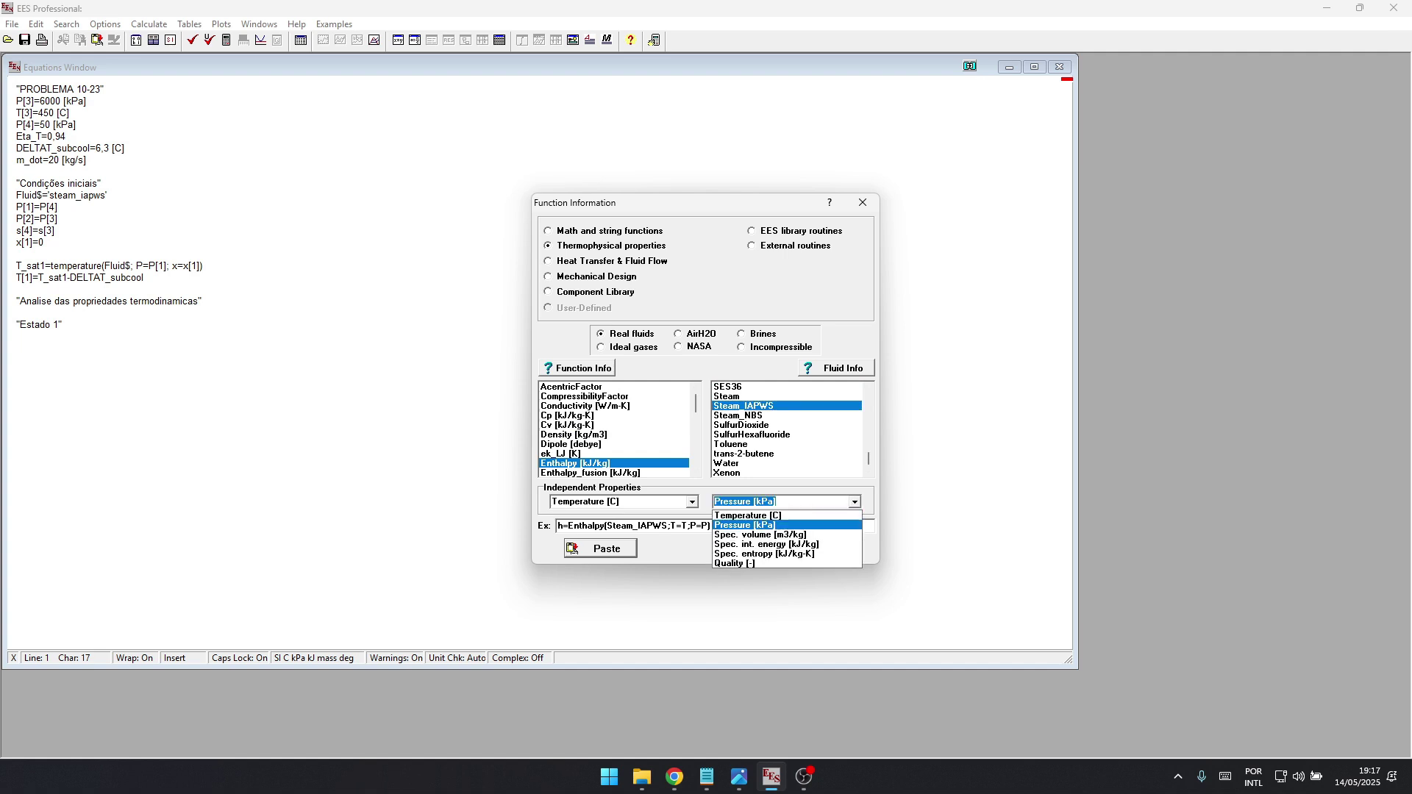
pyautogui.press('Down')
pyautogui.press('Down')
pyautogui.press('Down')
pyautogui.press('Down')
pyautogui.press('Return')
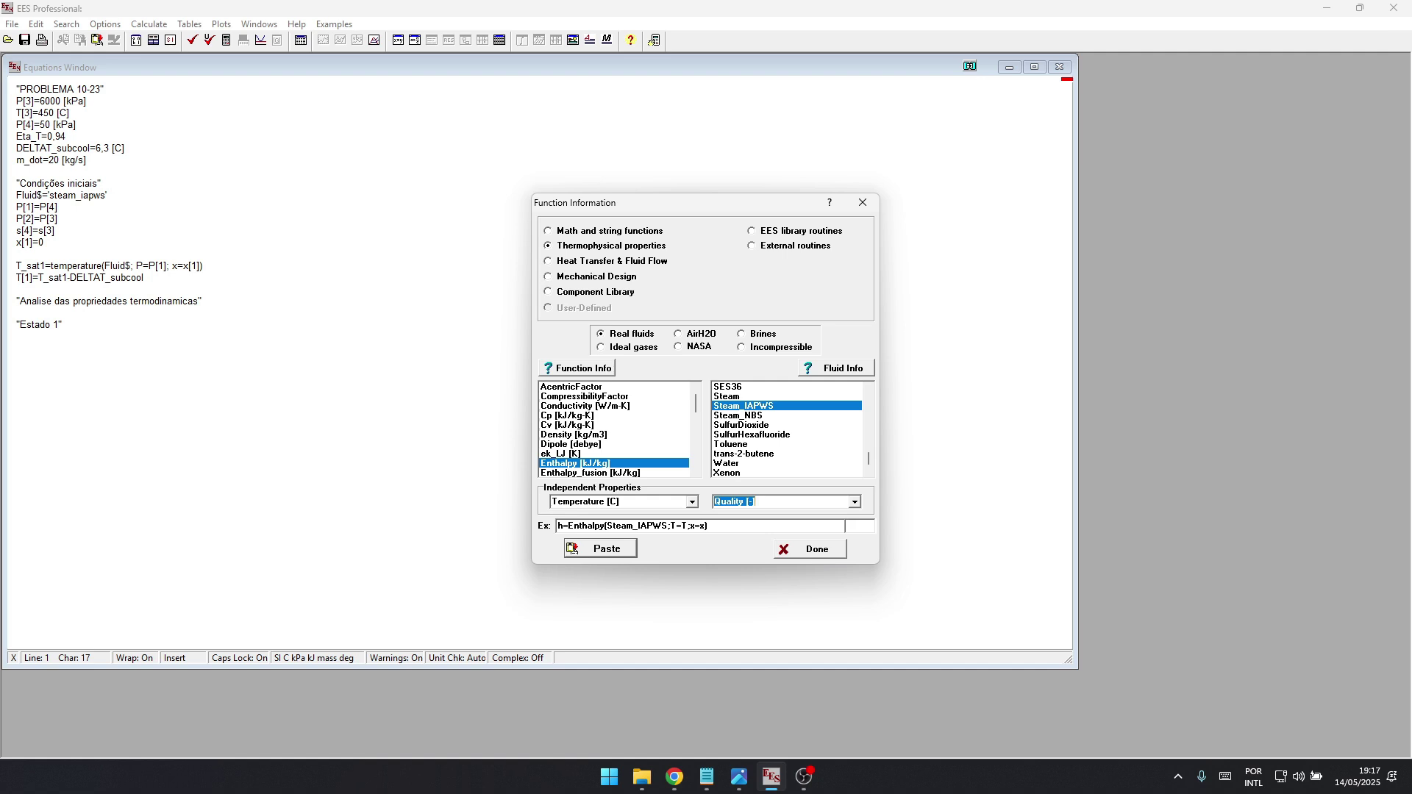
pyautogui.press('Escape')
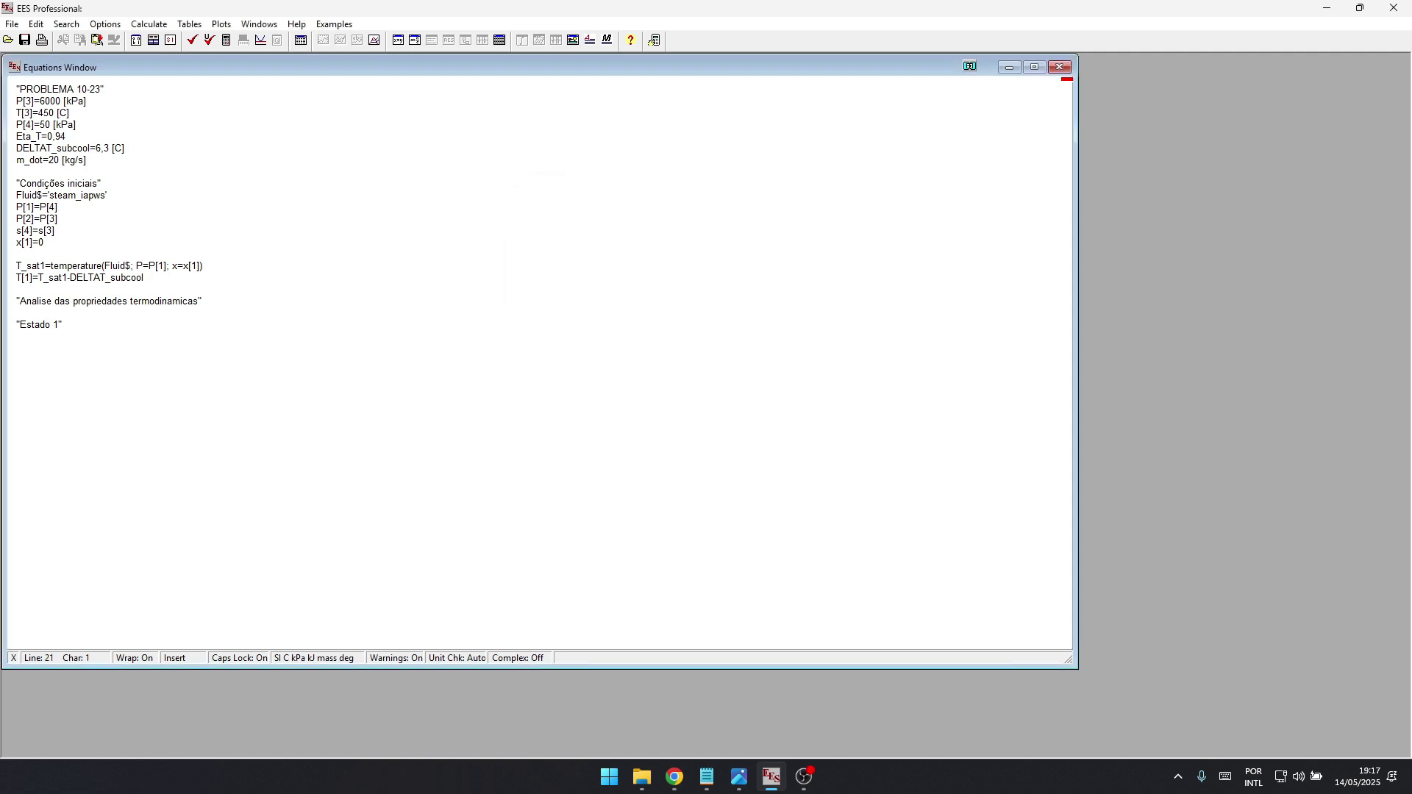
# - Under "Estado 1", add h[1]=enthalpy(Fluid$; T=T[1]; x=x[1]) and v[1]=volume(Fluid$; T=T[1]; x=x[1])
pyautogui.hotkey('alt', 'Tab')
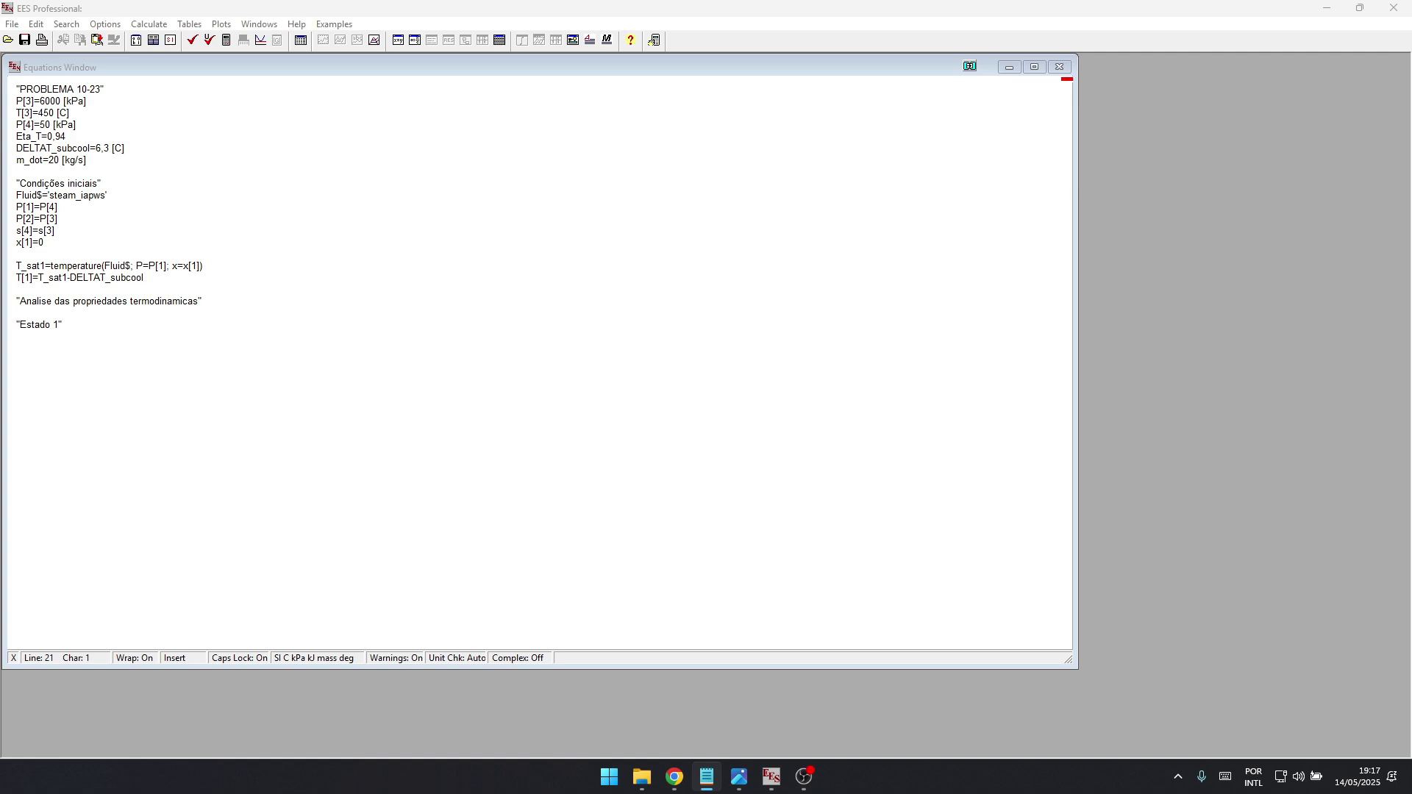
pyautogui.hotkey('alt', 'Tab')
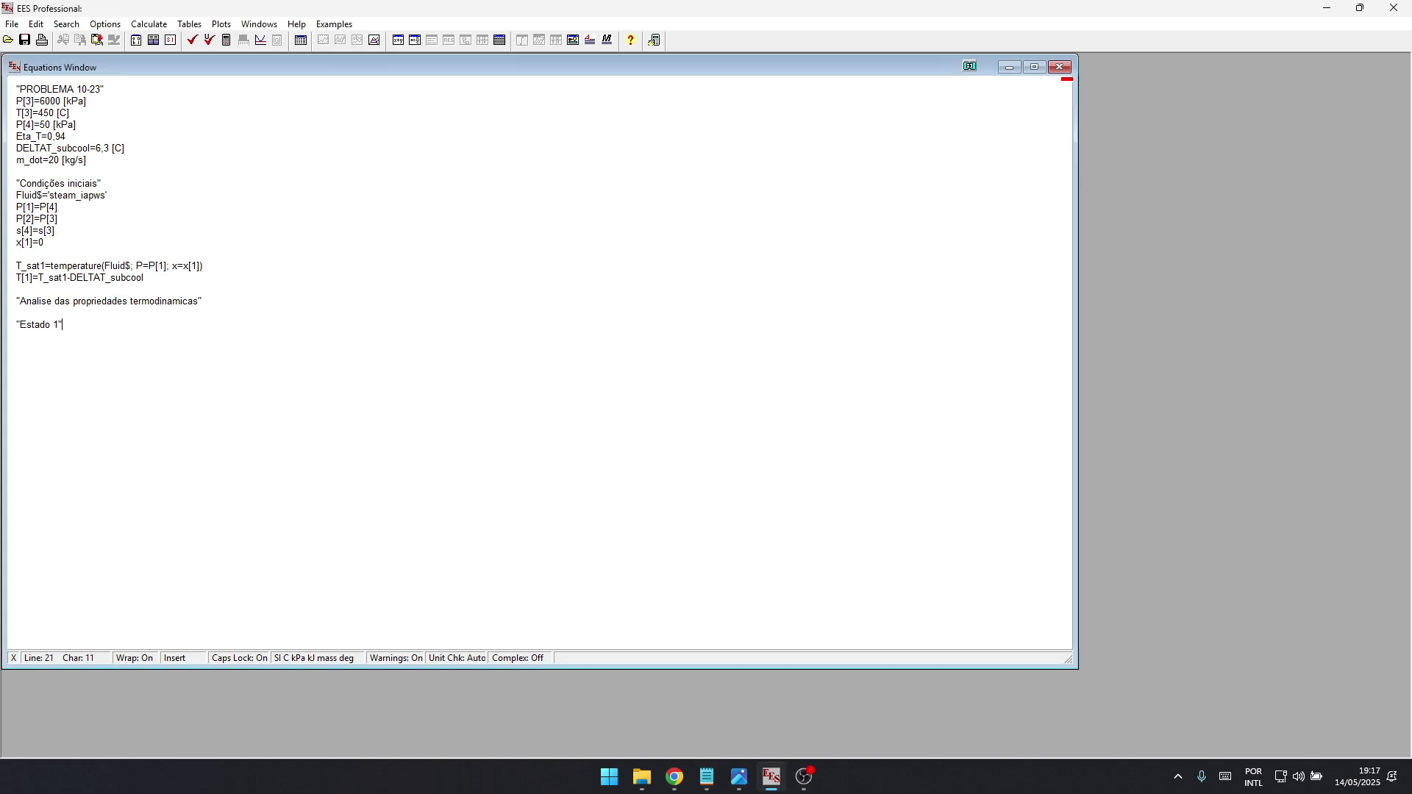
pyautogui.write('h[1]=enthalpy(Fluid$; T=T[1]; x=x[1])')
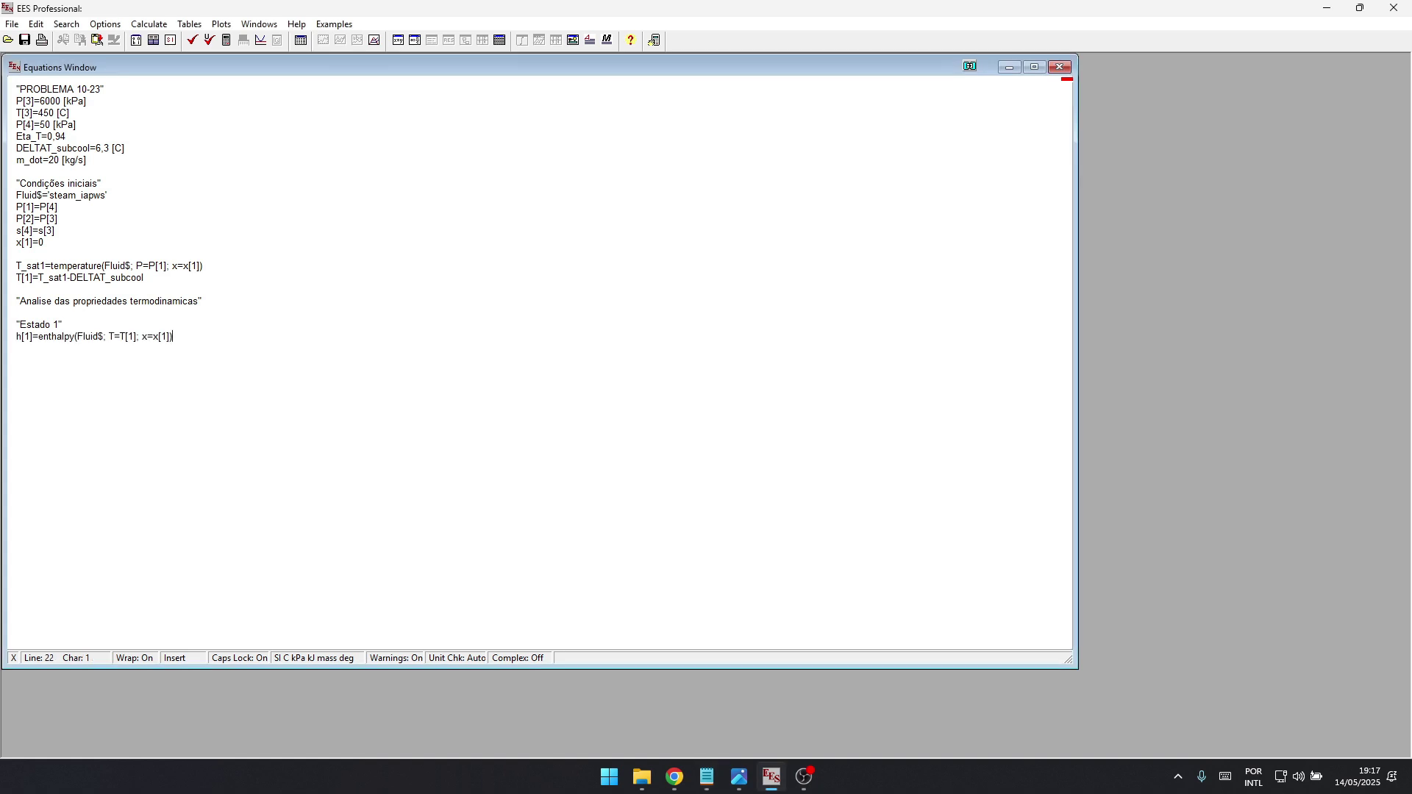
pyautogui.hotkey('alt', 'Tab')
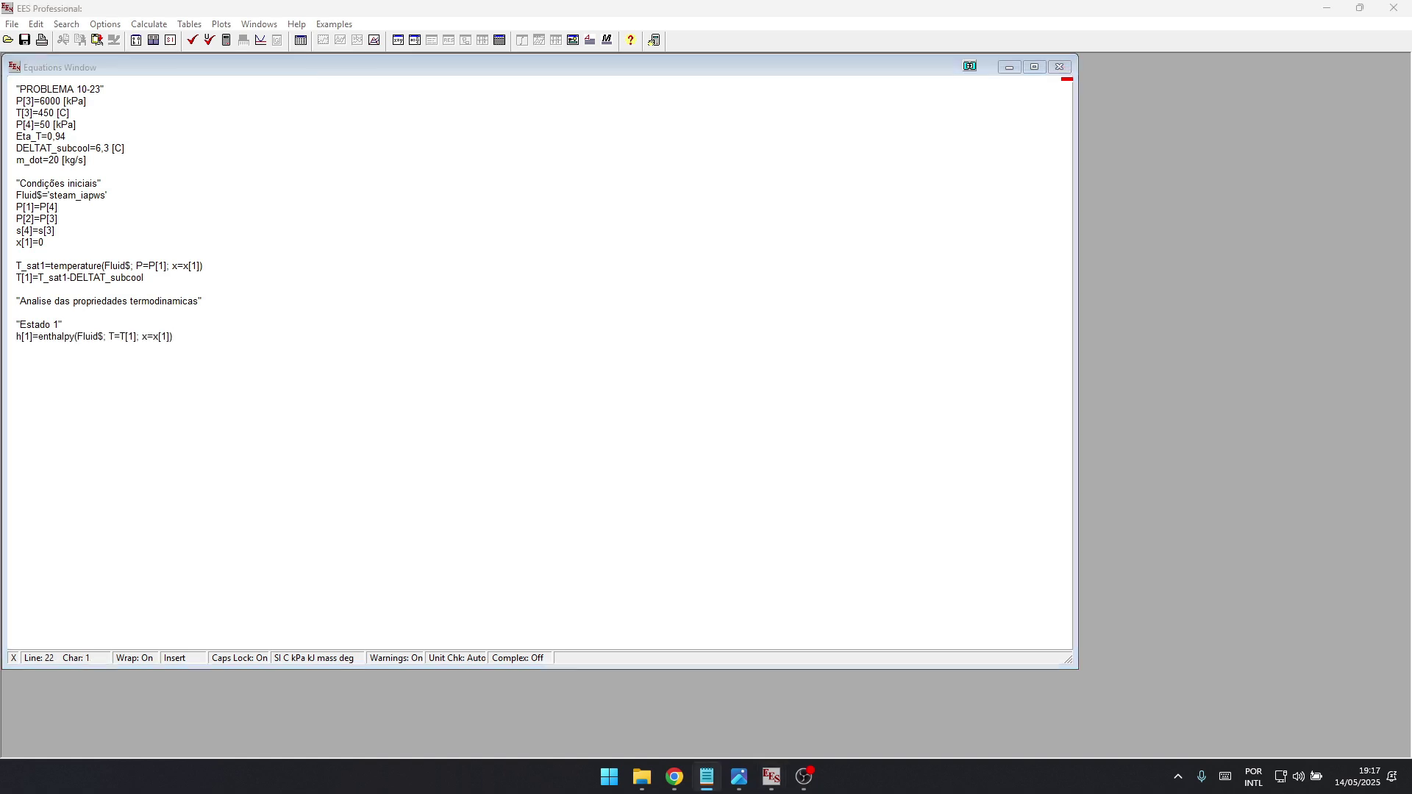
pyautogui.hotkey('alt', 'Tab')
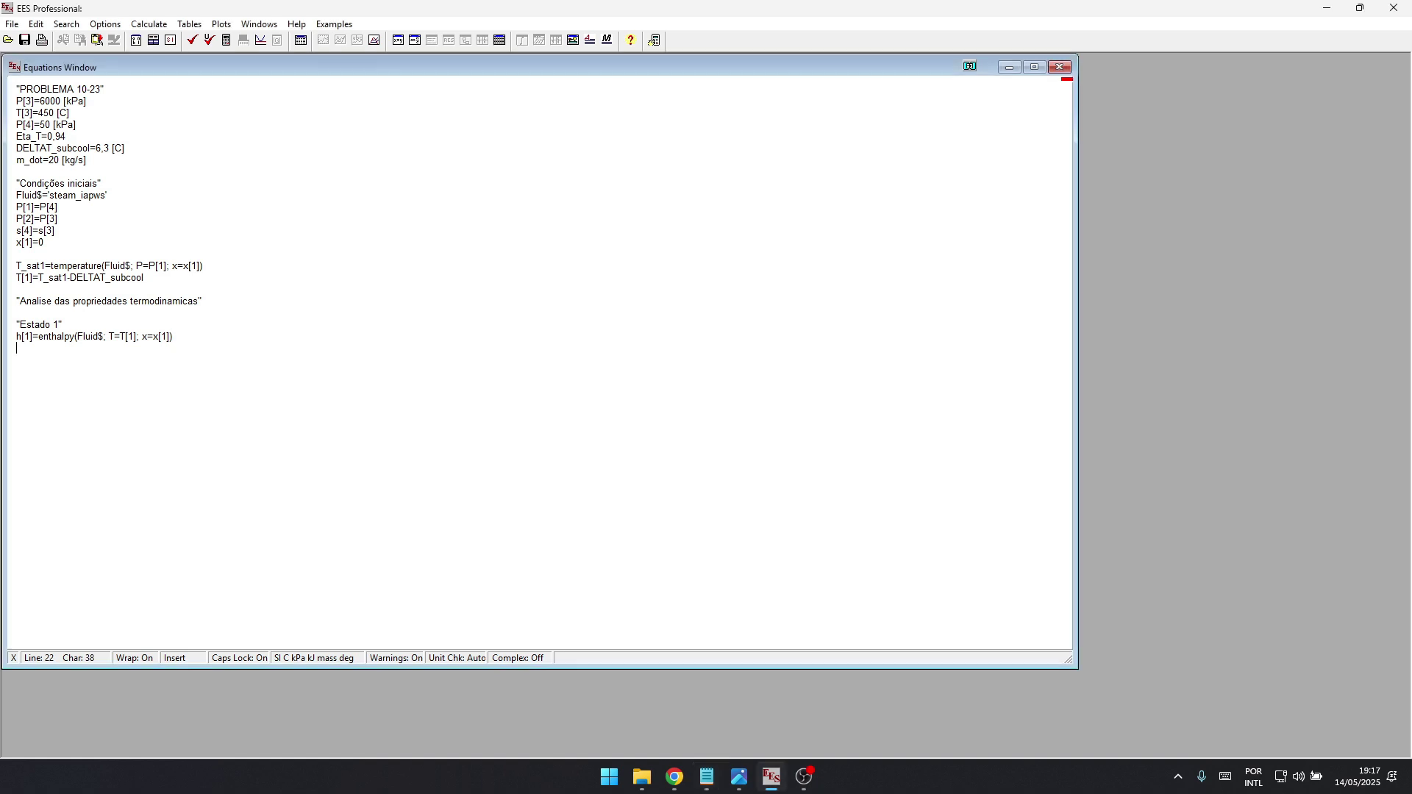
pyautogui.write('v[1]=volume(Fluid$; T=T[1]; x=x[1])')
# - Look up the Volume function syntax for Steam_IAPWS with Temperature and Quality as independent properties, and close Function Information
pyautogui.click(148, 24)
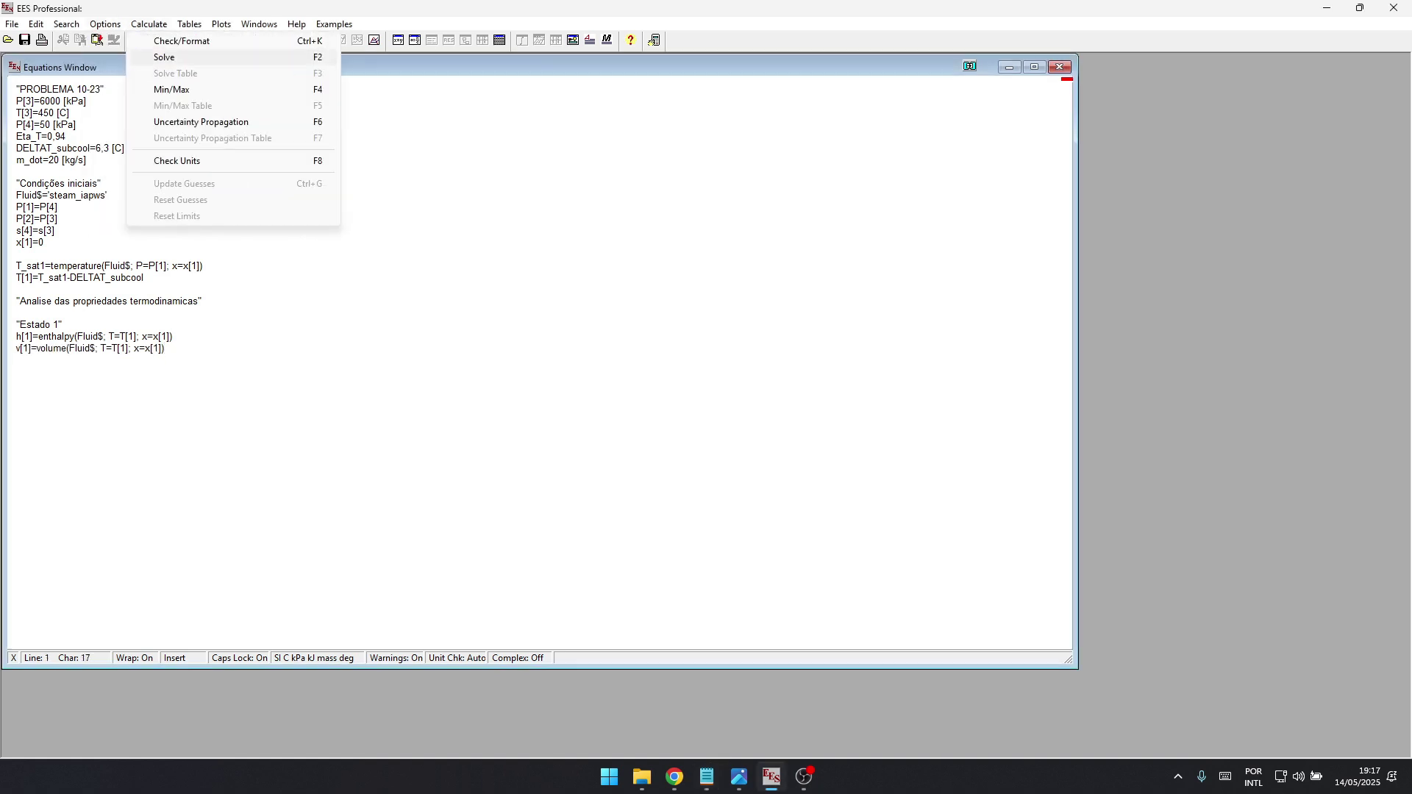
pyautogui.click(161, 57)
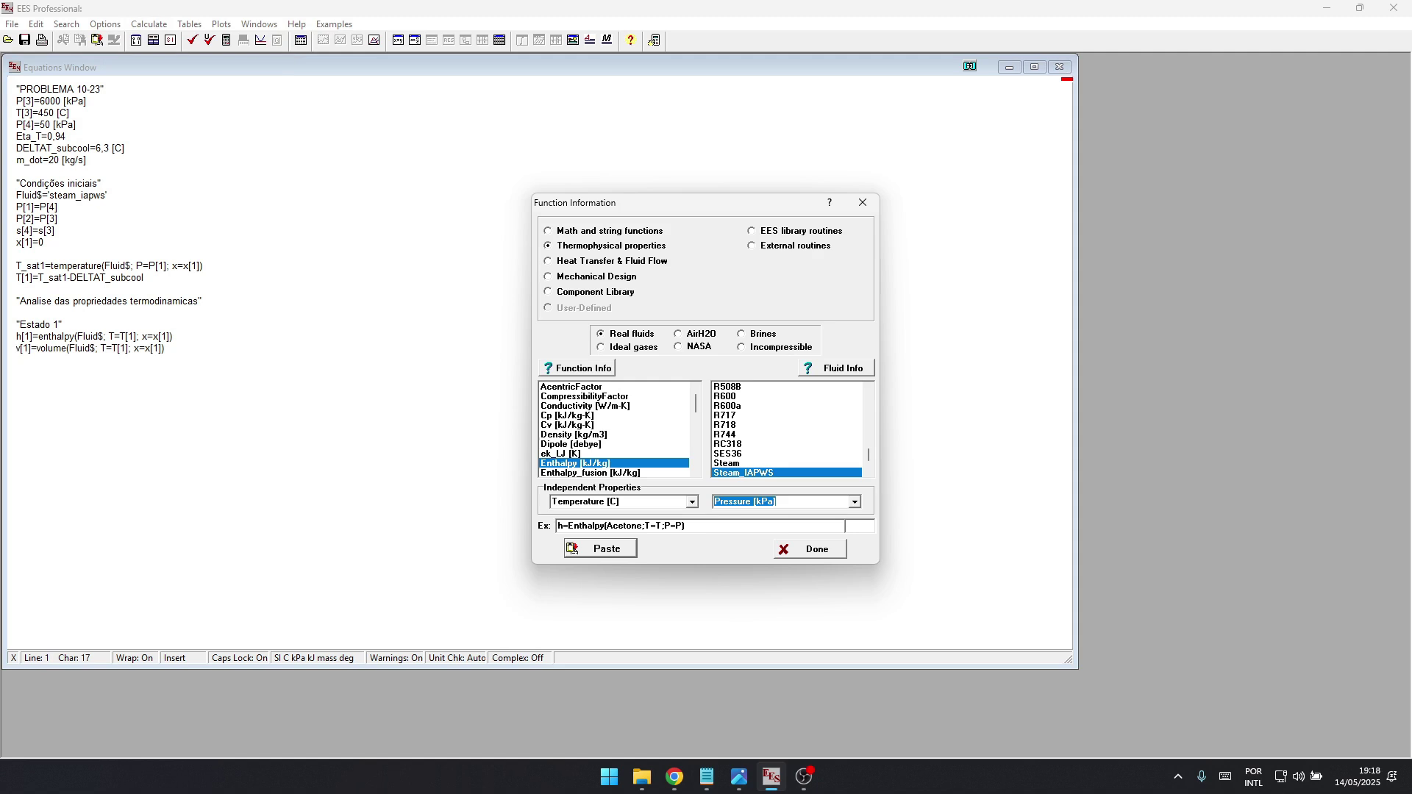
pyautogui.scroll(-7, 614, 430)
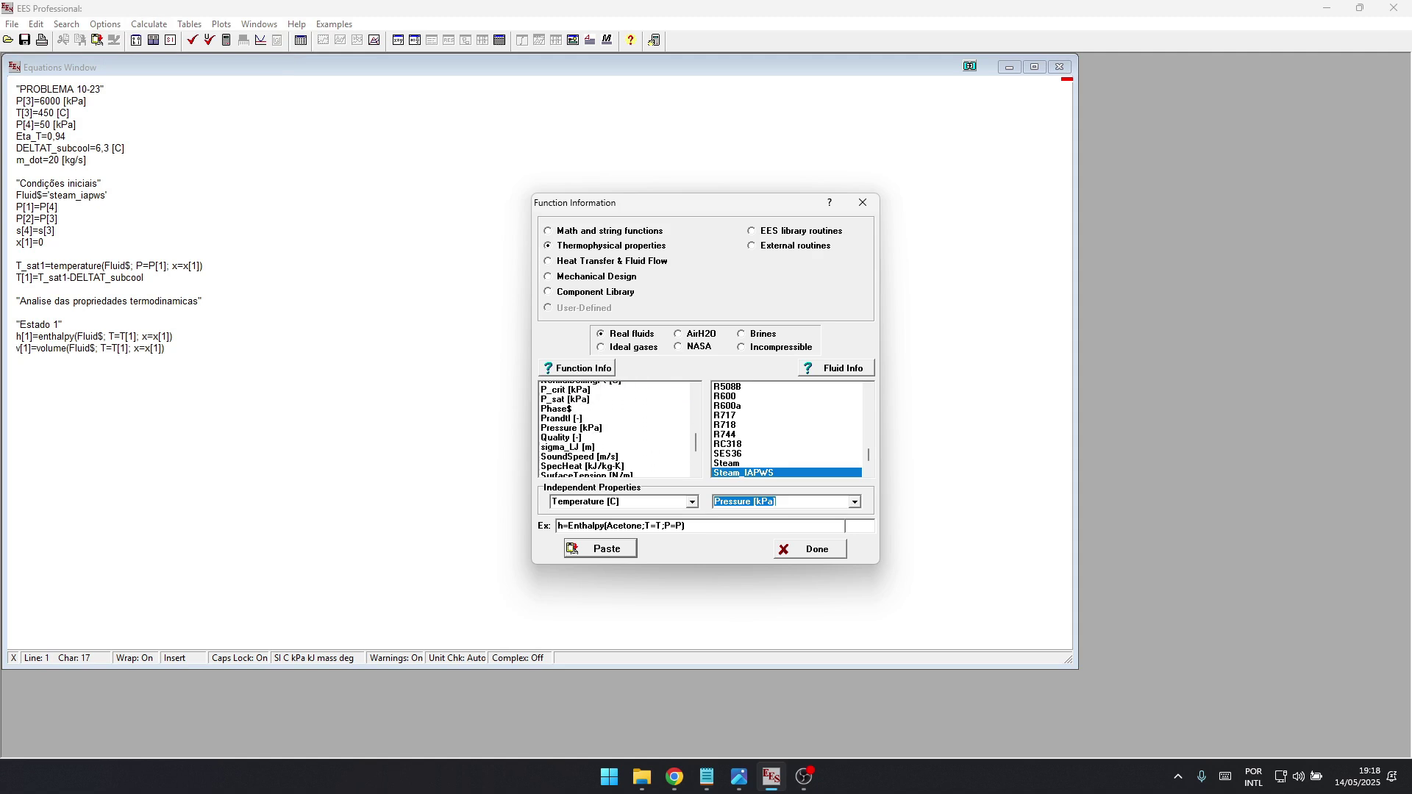
pyautogui.scroll(-3, 617, 430)
pyautogui.click(599, 472)
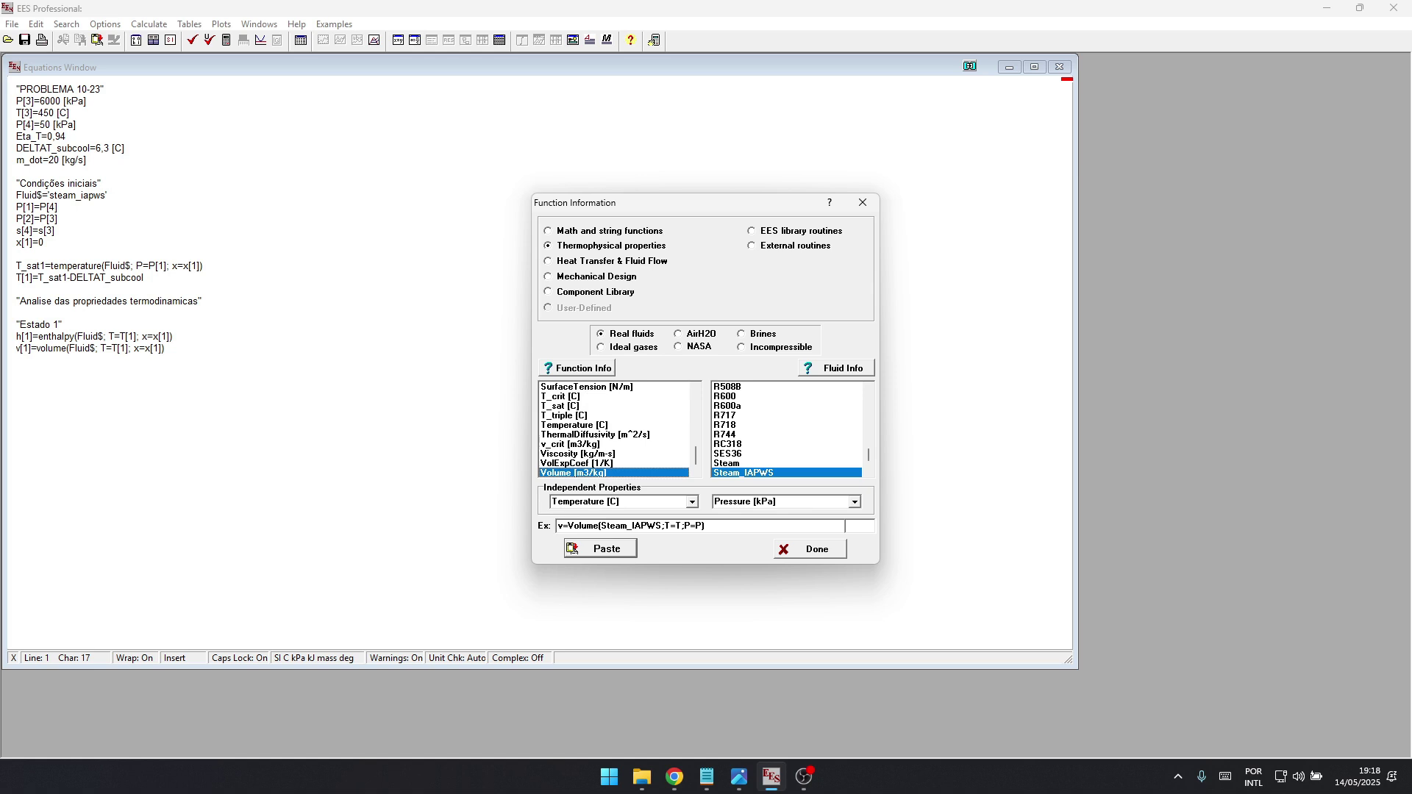
pyautogui.press('Tab')
pyautogui.click(854, 502)
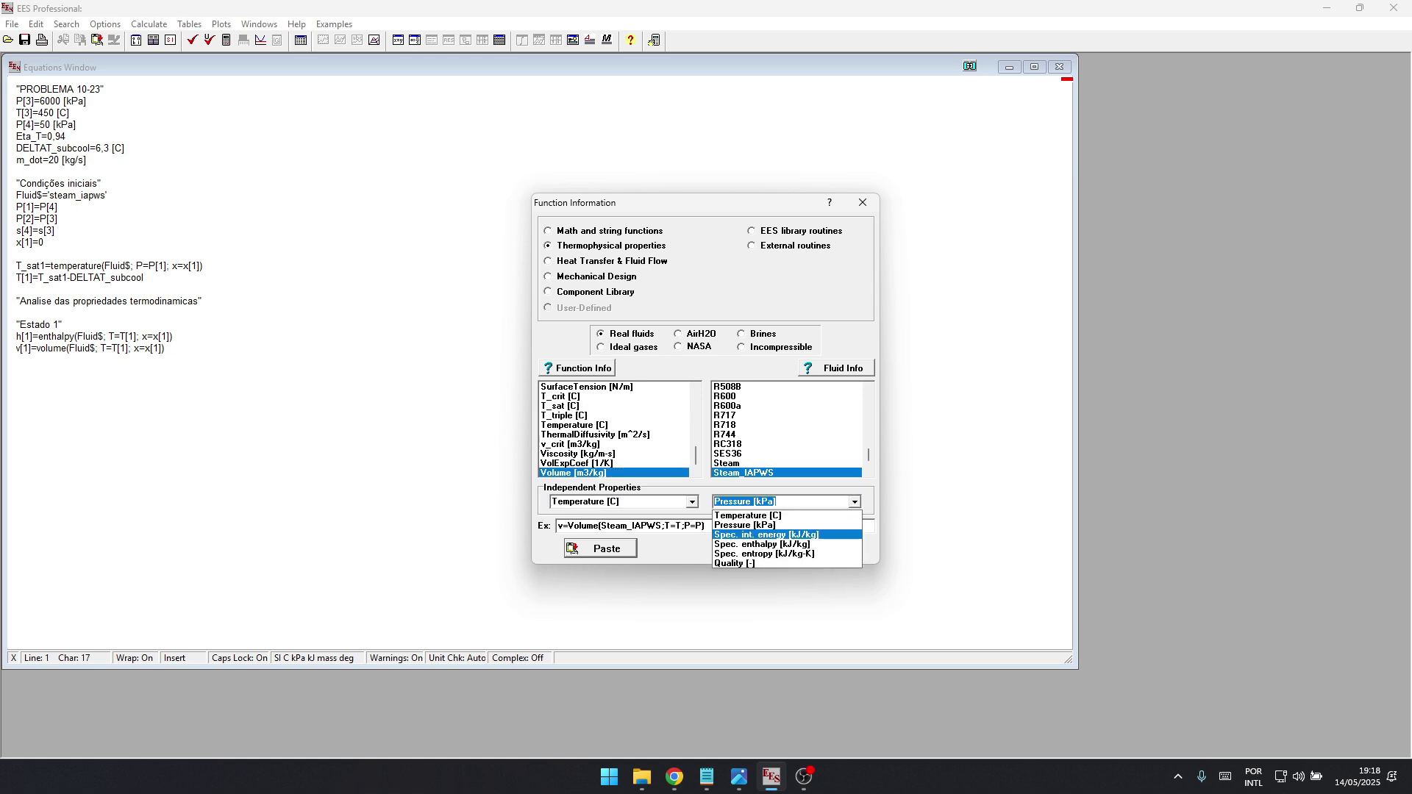
pyautogui.click(743, 562)
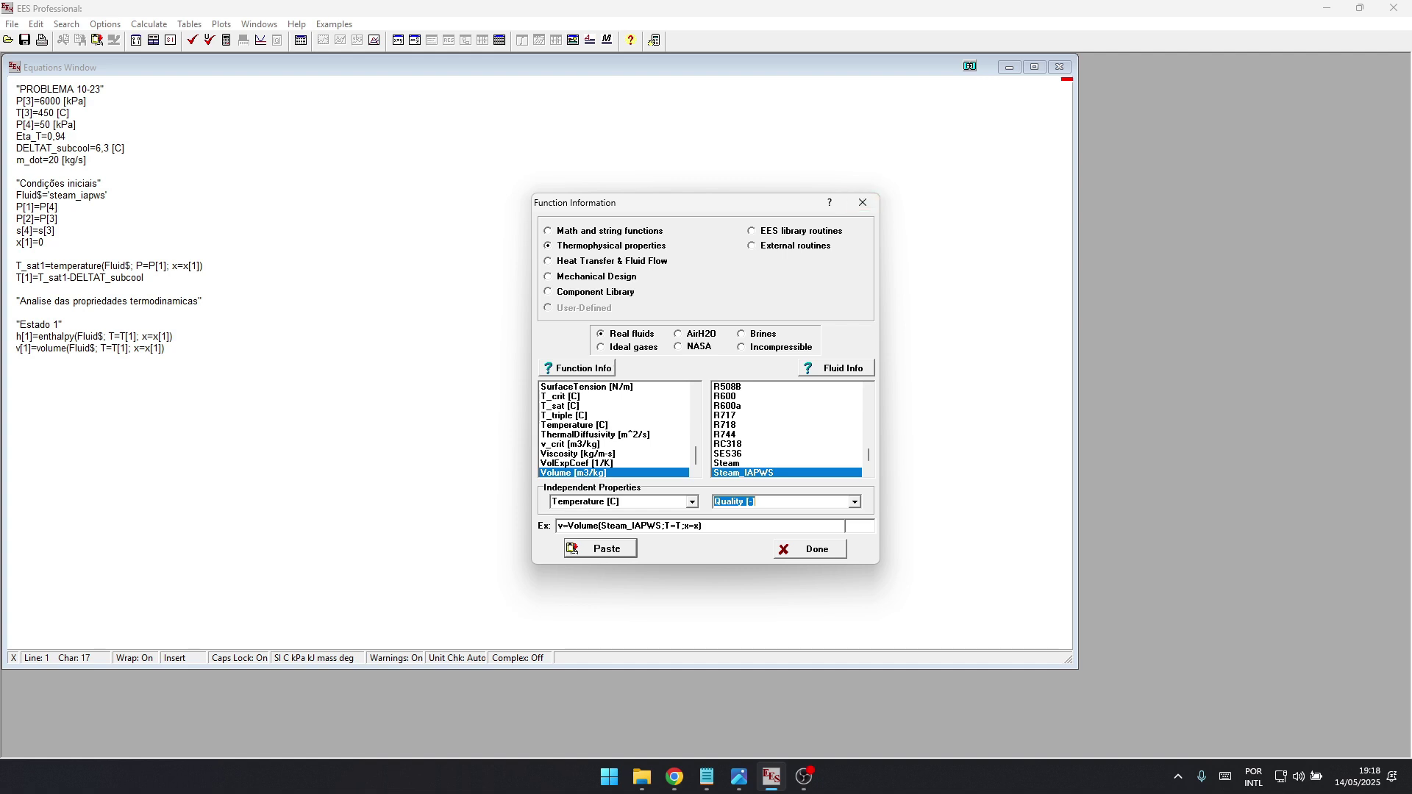
pyautogui.click(862, 202)
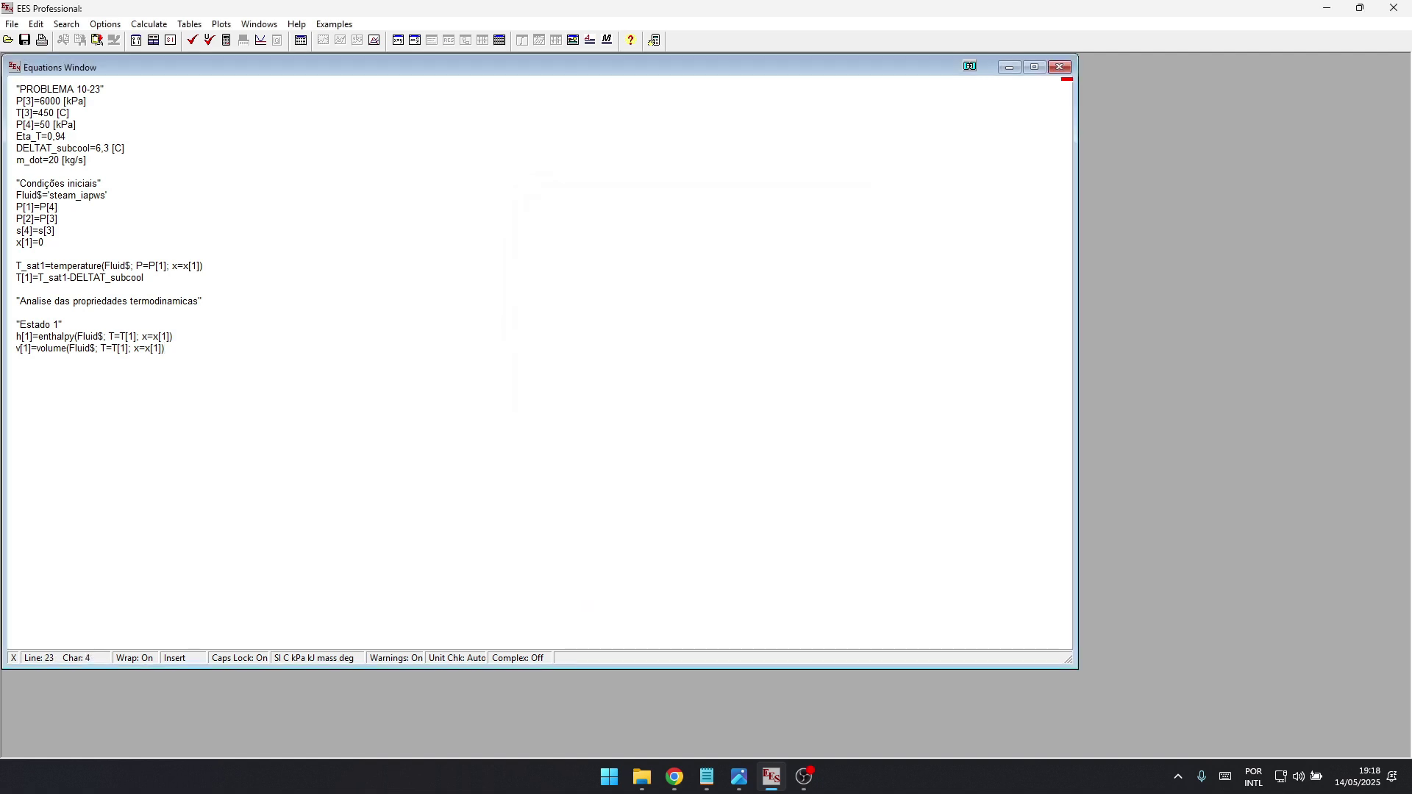
# - After a blank line below the v[1] equation, add the section comment "Estado 2"
pyautogui.hotkey('alt', 'Tab')
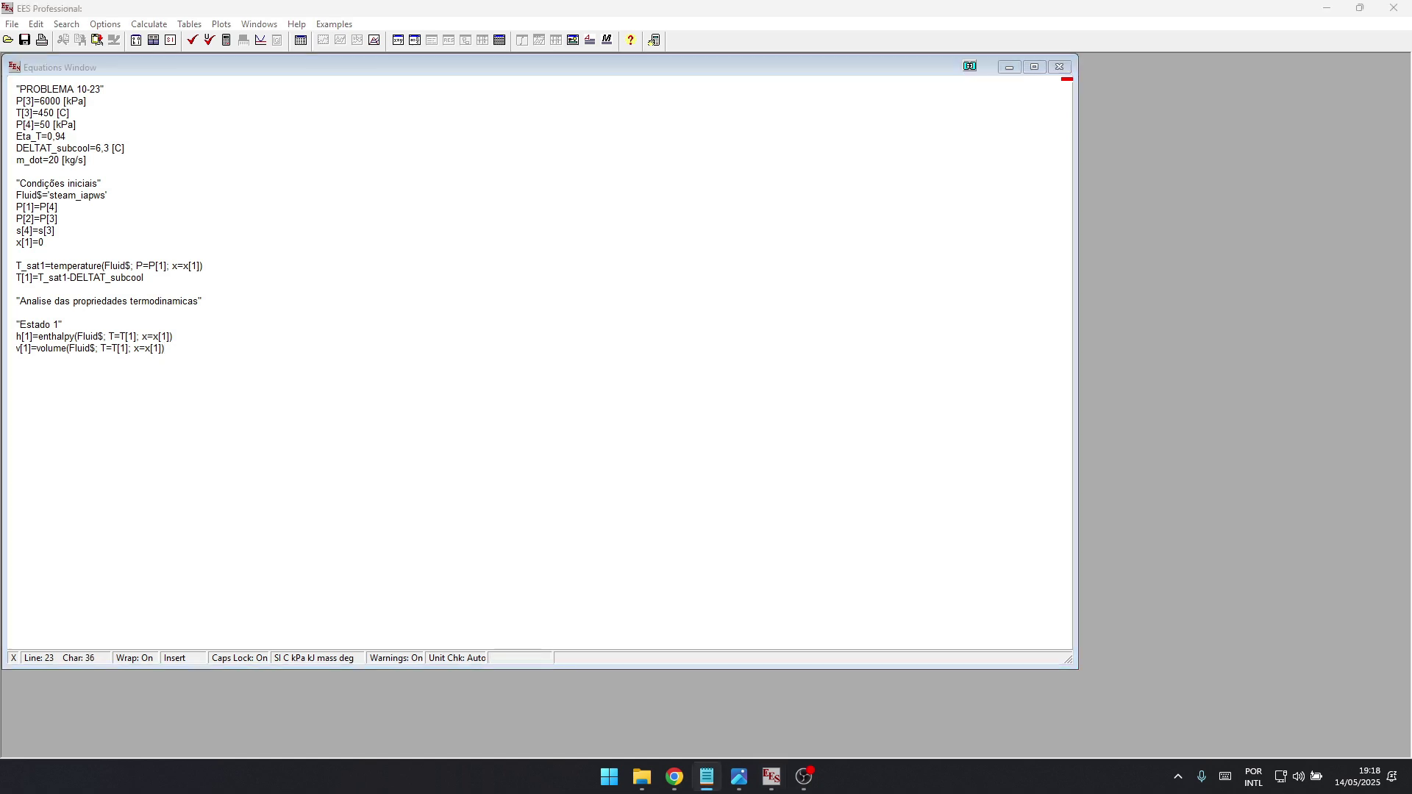
pyautogui.hotkey('alt', 'Tab')
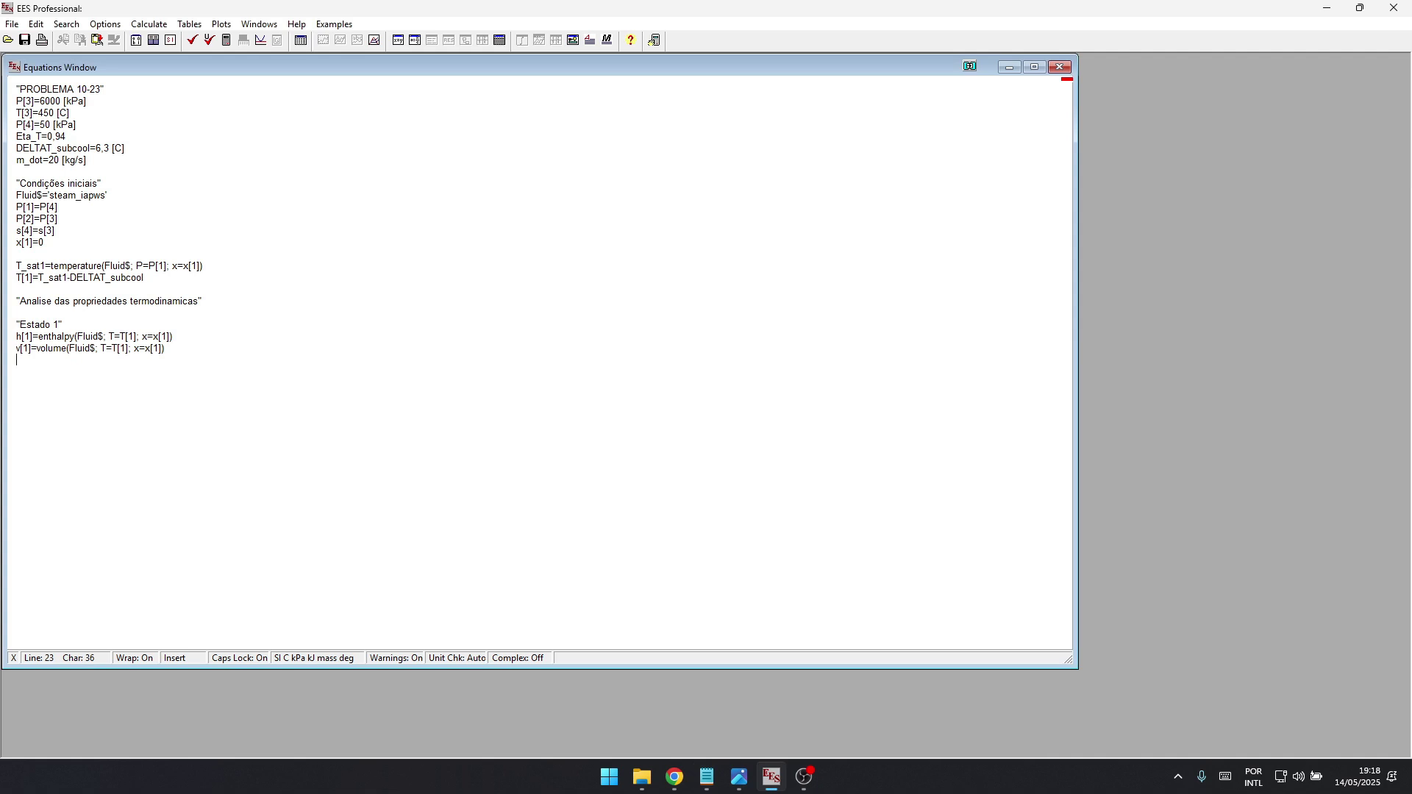
pyautogui.write('"Estado 2"')
pyautogui.press('Return')
pyautogui.hotkey('alt', 'Tab')
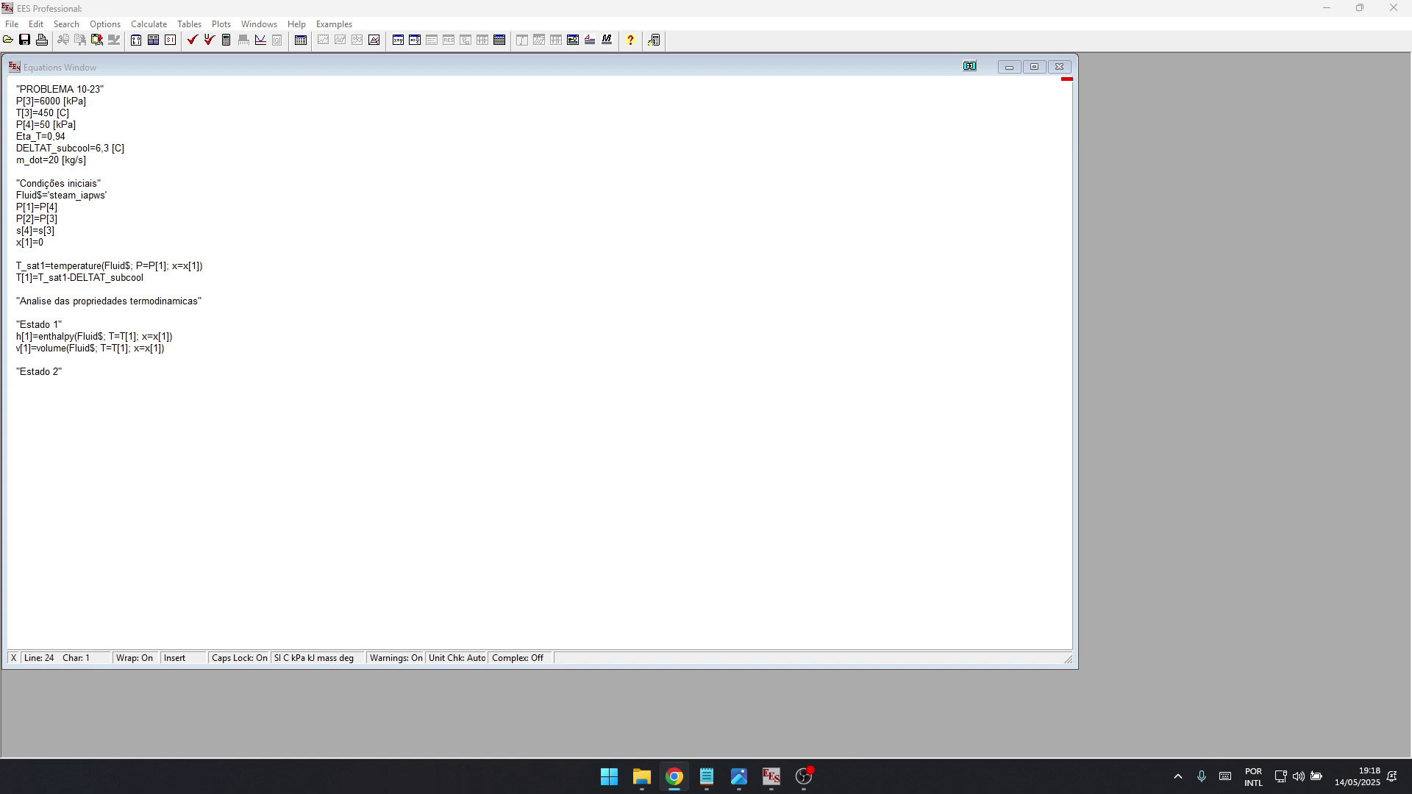
pyautogui.hotkey('alt', 'Tab')
pyautogui.hotkey('alt', 'Tab')
pyautogui.hotkey('alt', 'Tab')
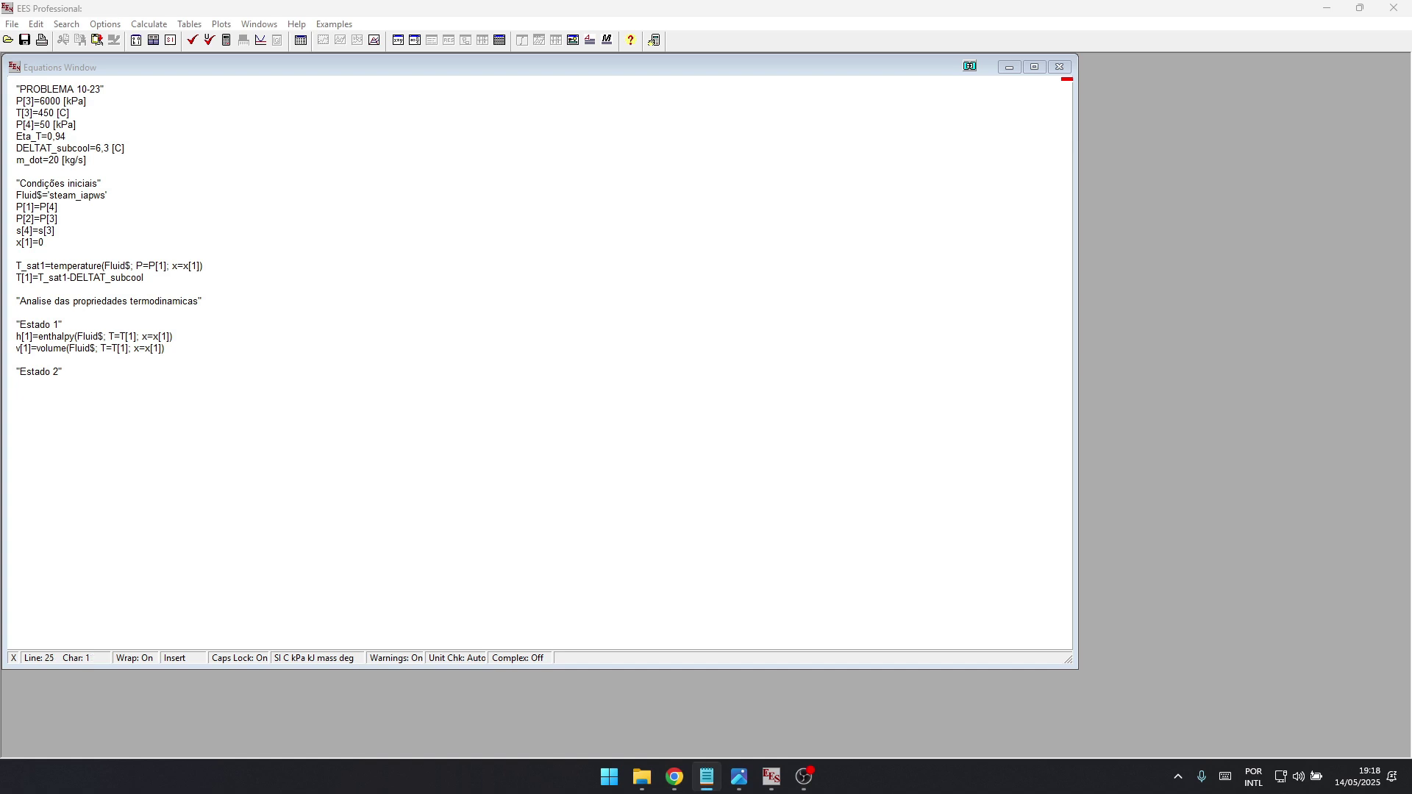
# - Under "Estado 2", add the pump work equation w_p_in=v[1]*(P[2]-P[1])
pyautogui.hotkey('alt', 'Tab')
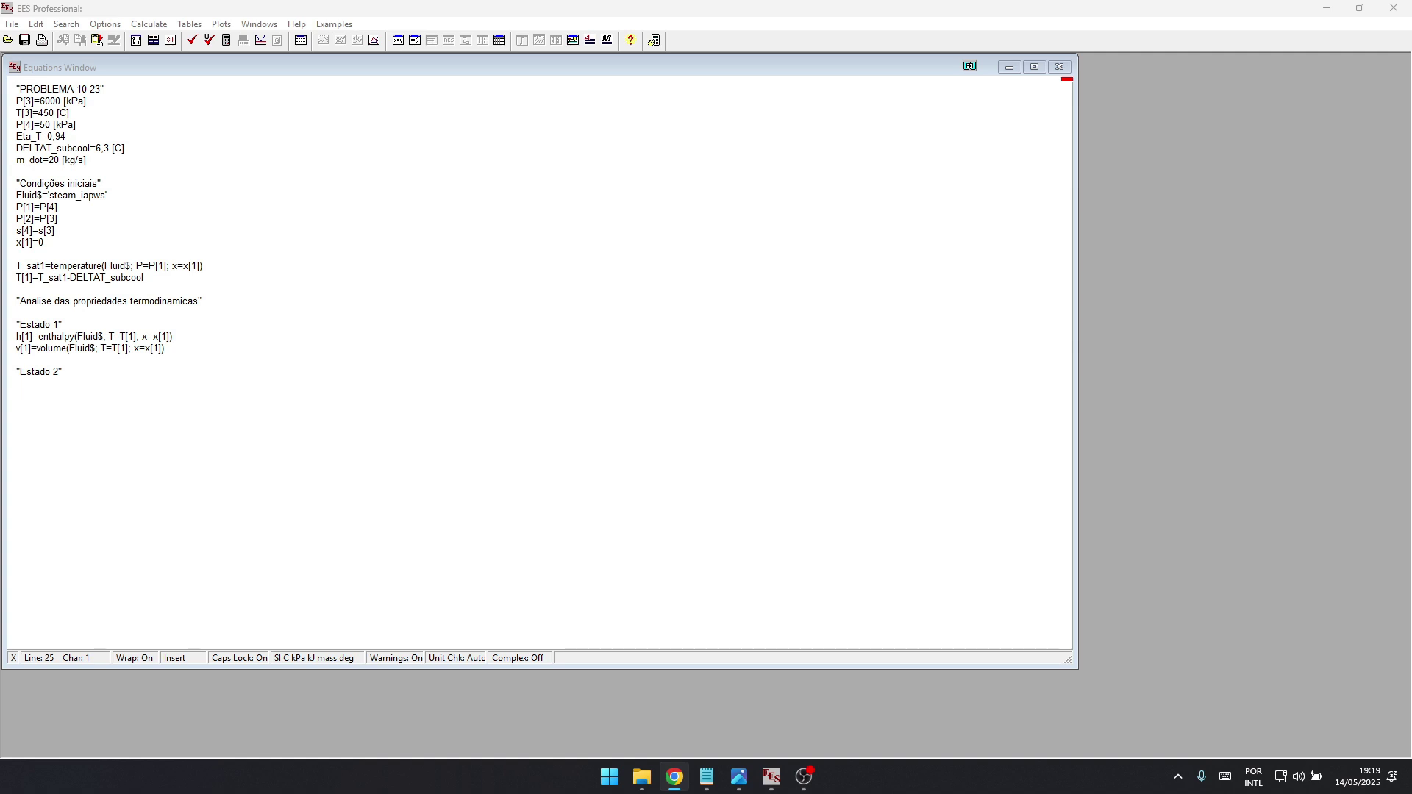
pyautogui.hotkey('alt', 'Tab')
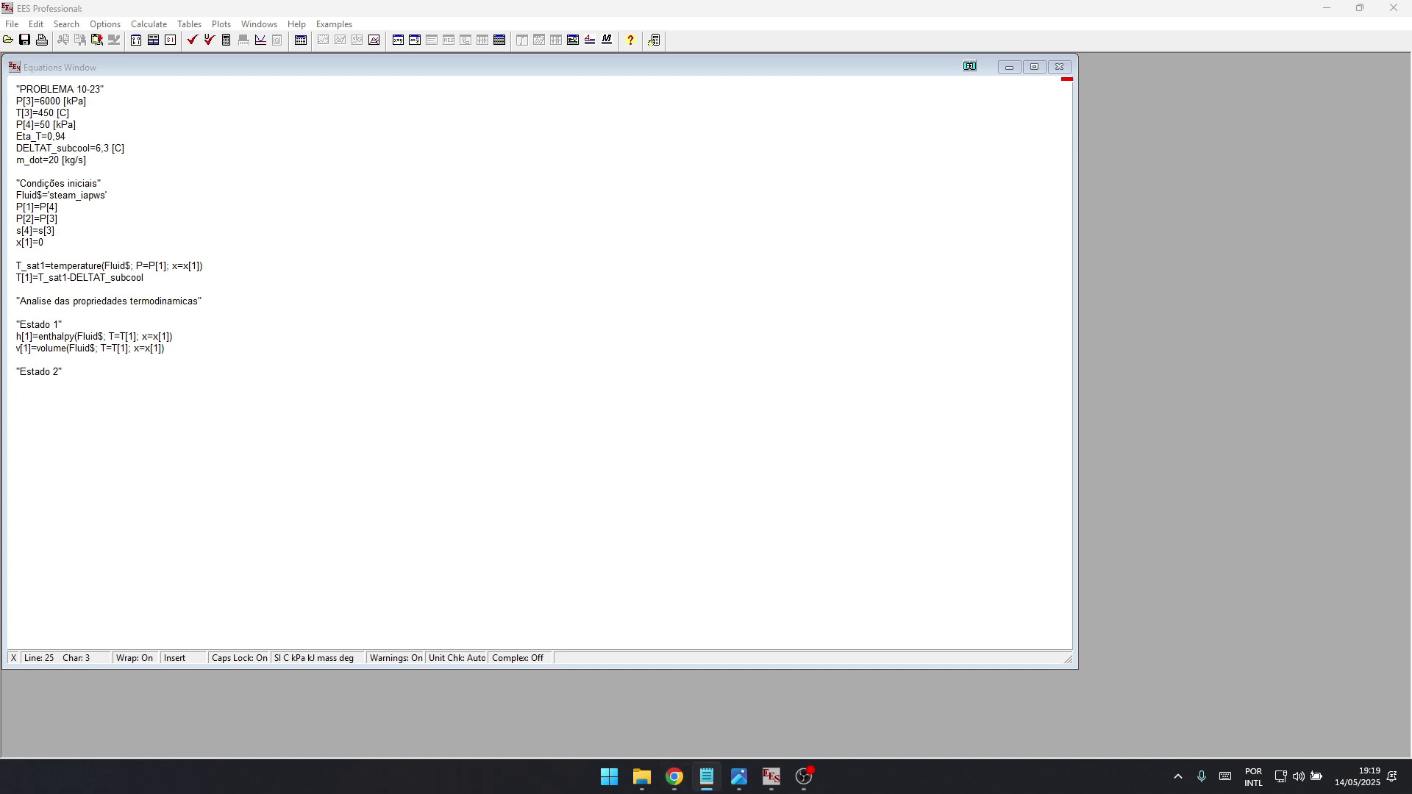
pyautogui.hotkey('alt', 'Tab')
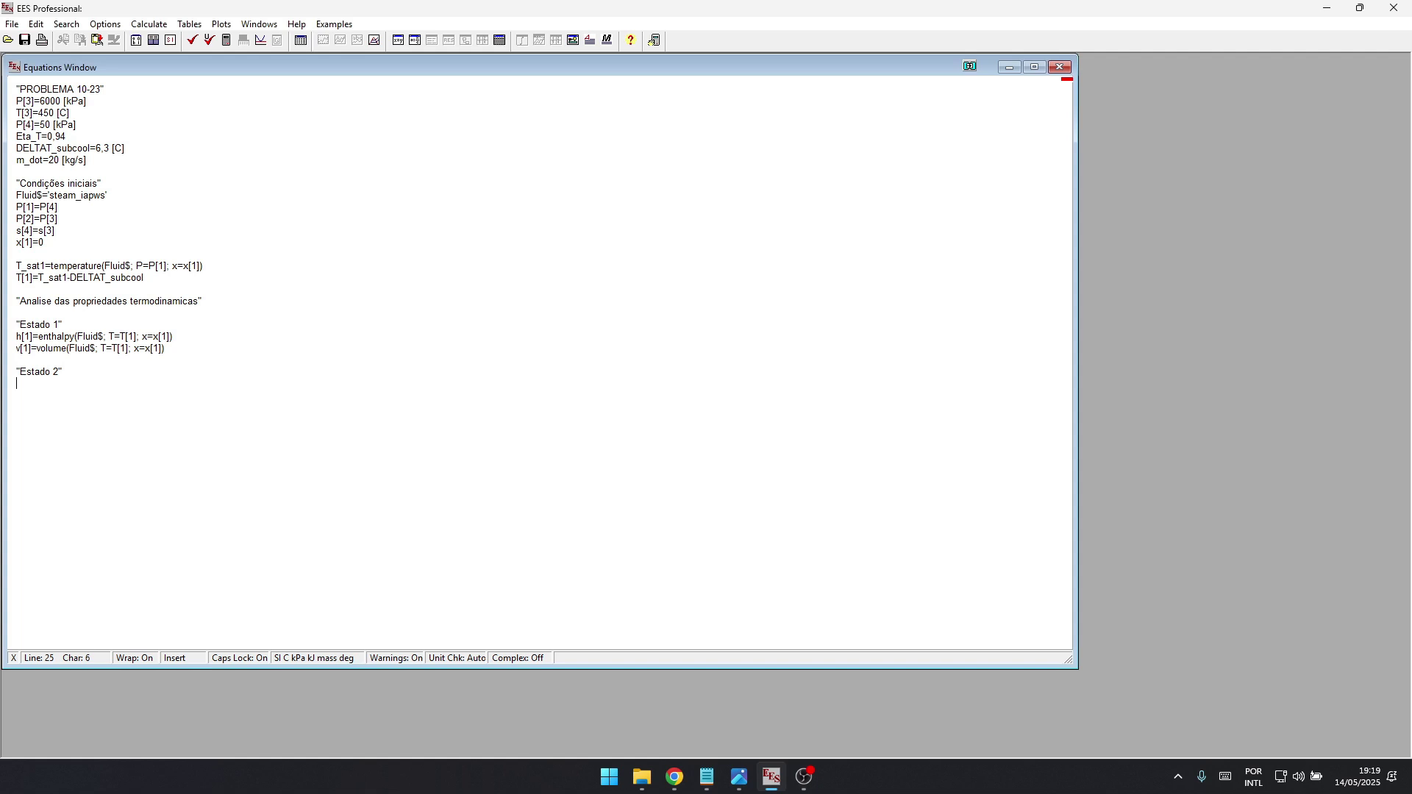
pyautogui.write('w_p_in=v[1]*(P[2]-P[1])')
pyautogui.press('BackSpace')
pyautogui.click(112, 383)
pyautogui.press('Left')
pyautogui.press('Left')
pyautogui.press('Left')
pyautogui.press('Left')
pyautogui.press('Left')
pyautogui.press('Left')
pyautogui.press('Left')
pyautogui.press('Left')
pyautogui.press('Left')
pyautogui.press('Left')
pyautogui.press('Left')
pyautogui.press('Left')
pyautogui.press('Left')
pyautogui.hotkey('alt', 'Tab')
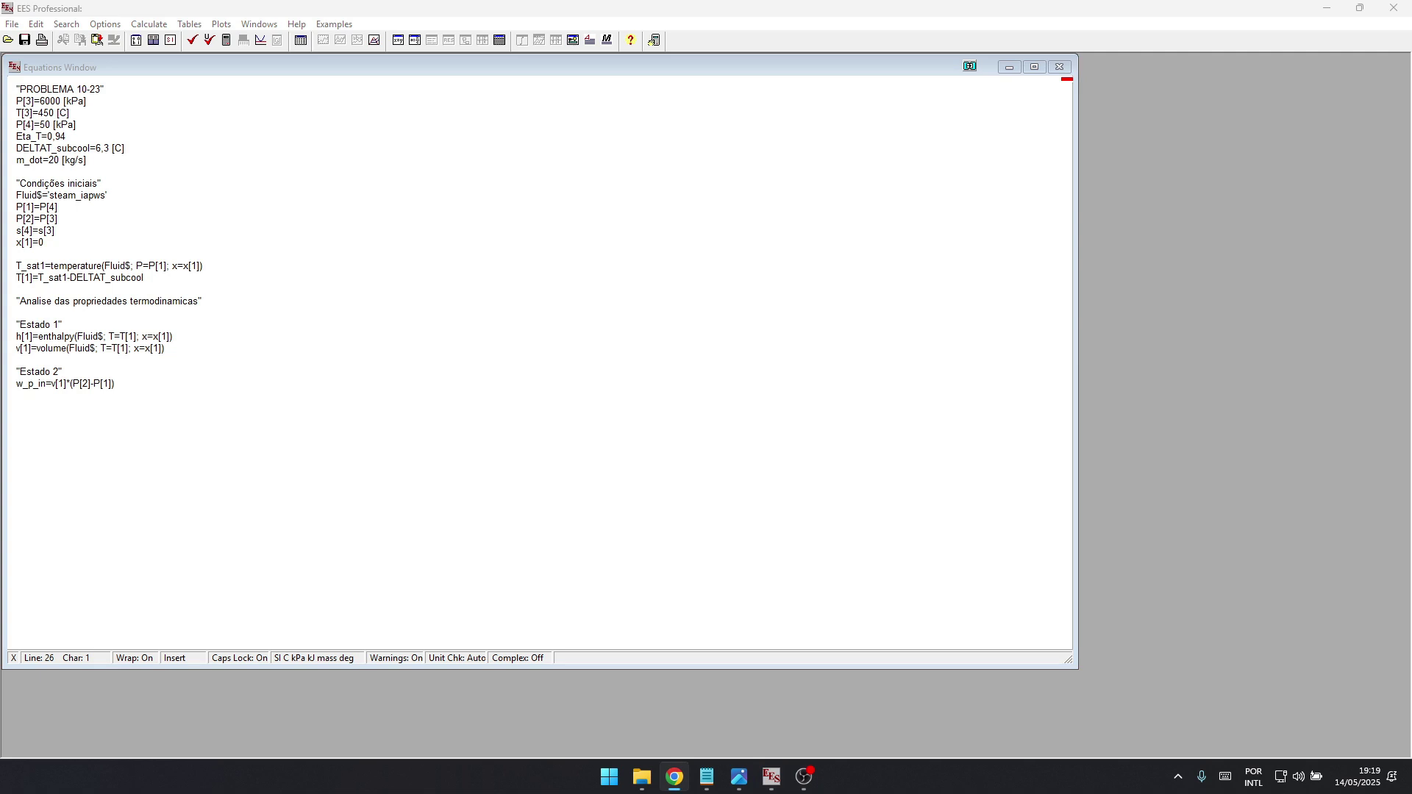
pyautogui.hotkey('alt', 'Tab')
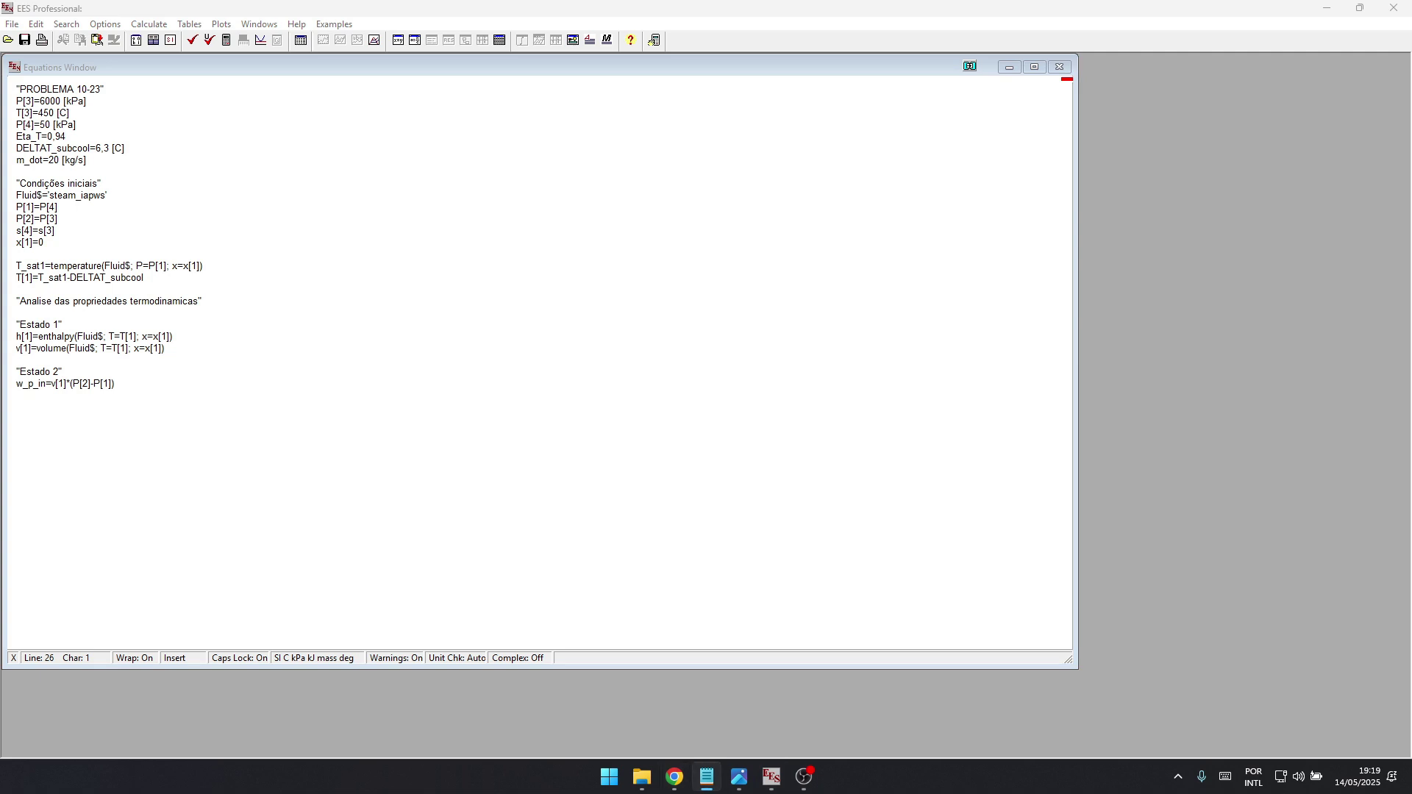
pyautogui.hotkey('alt', 'Tab')
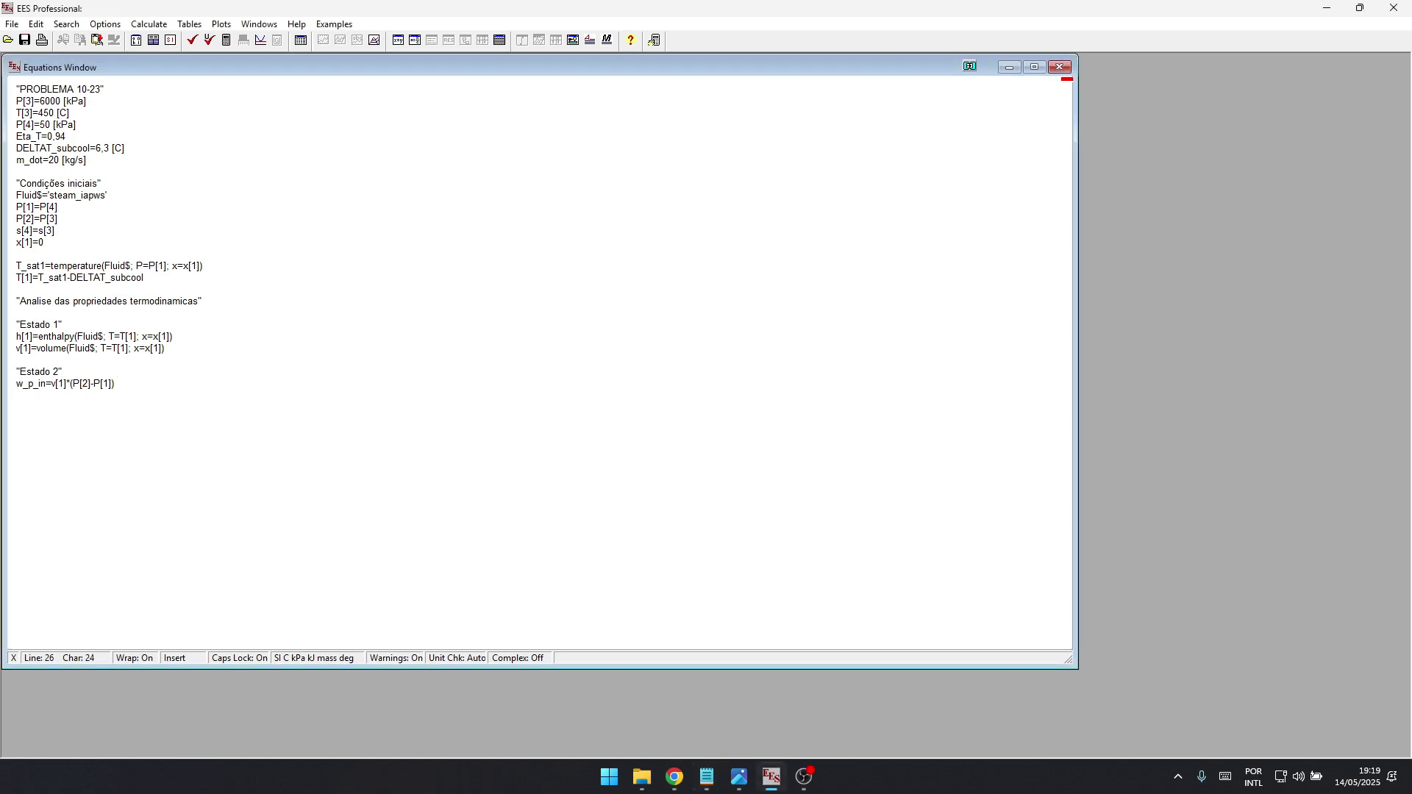
# - Below the pump work equation, add the state 2 enthalpy equation h[2]=h[1]+w_p_in
pyautogui.press('Return')
pyautogui.write('h[2]=h[1]+w_p_in')
pyautogui.press('Right')
pyautogui.press('Right')
pyautogui.press('Right')
pyautogui.press('Right')
pyautogui.press('Right')
pyautogui.press('Right')
pyautogui.press('Right')
pyautogui.hotkey('alt', 'Tab')
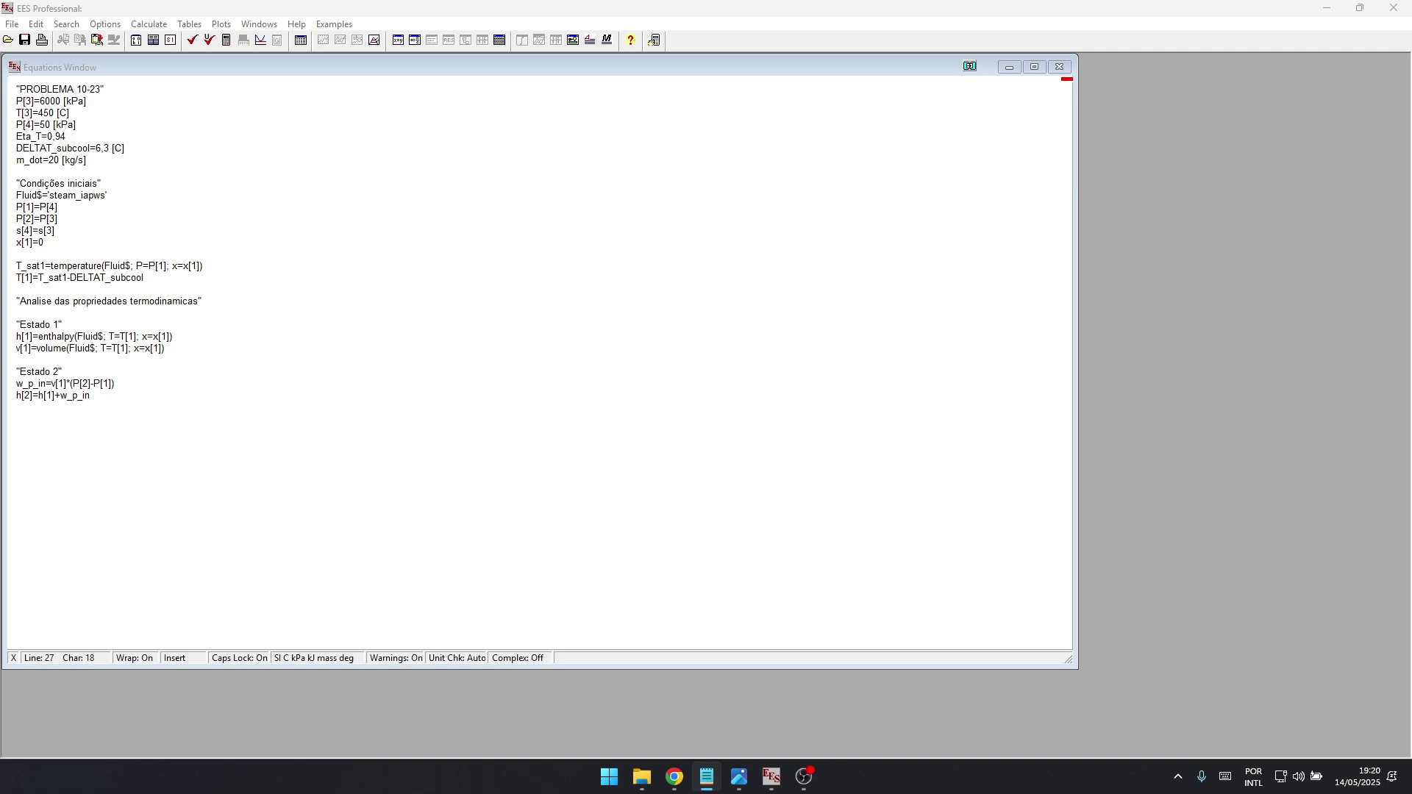
pyautogui.hotkey('alt', 'Tab')
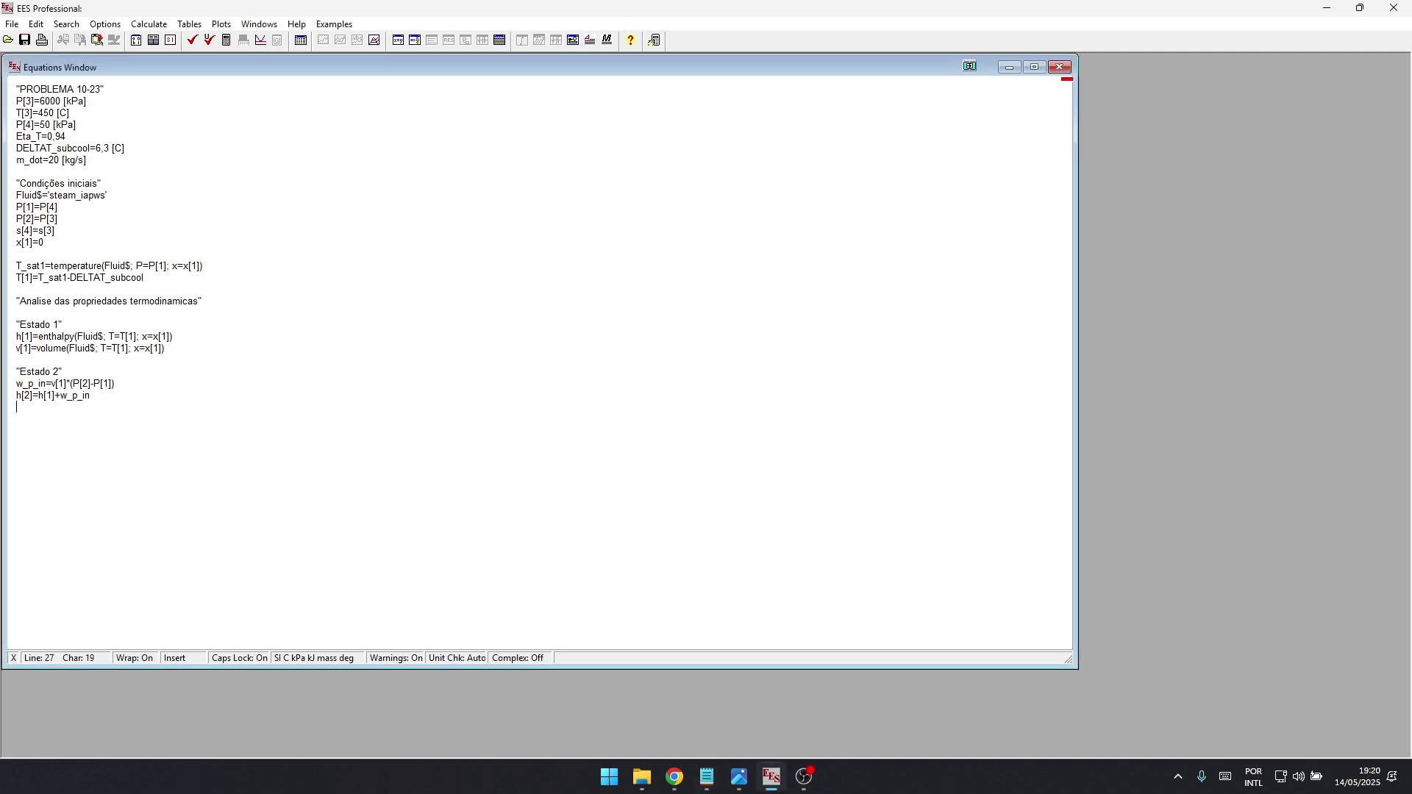
# - After a blank line, add the section comment "Estado 3" with h[3]=enthalpy(Fluid$; P=P[3]; T=T[3]) beneath it
pyautogui.press('Return')
pyautogui.write('"Estado 3"')
pyautogui.hotkey('alt', 'Tab')
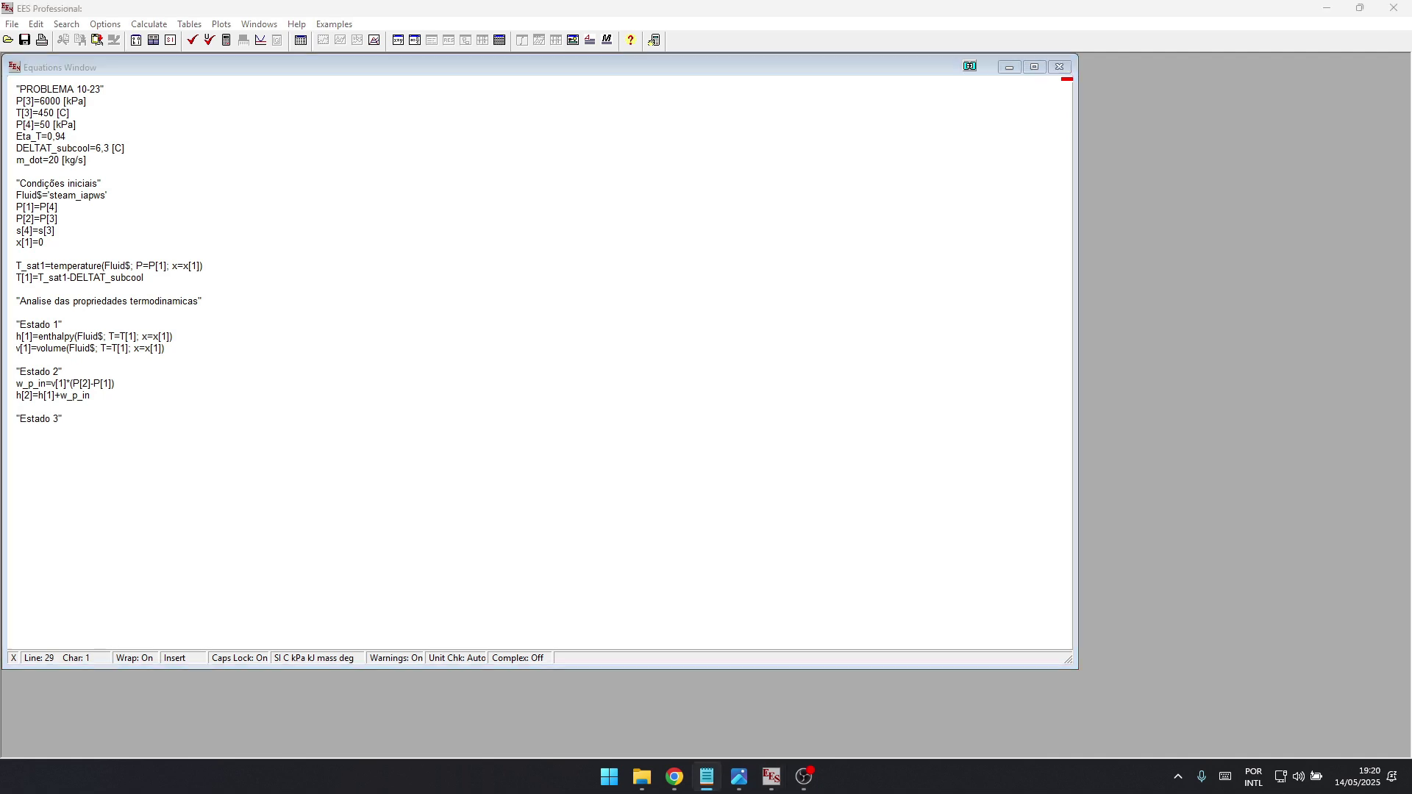
pyautogui.hotkey('alt', 'Tab')
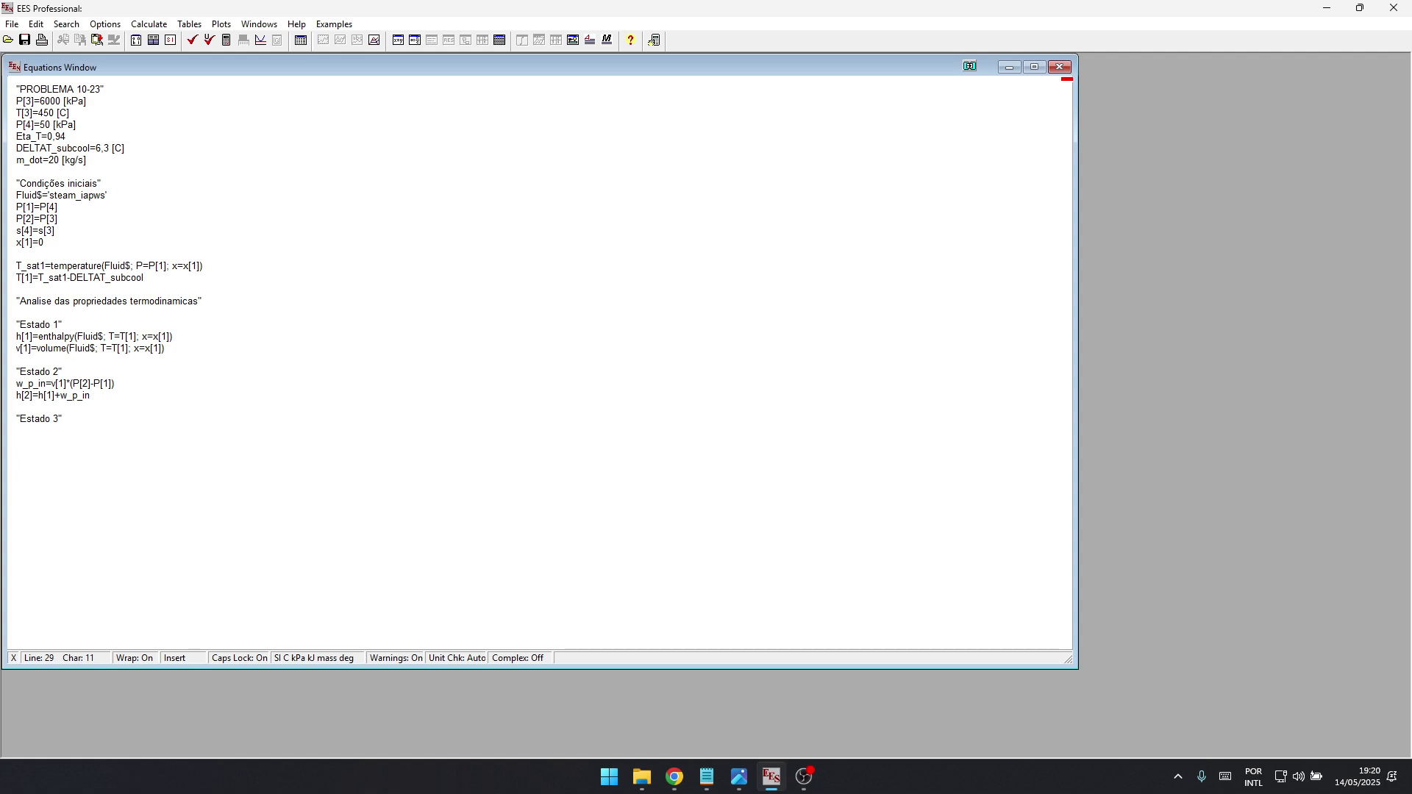
pyautogui.write('h[3]=enthalpy(Fluid$; P=P[3]; T=T[3])')
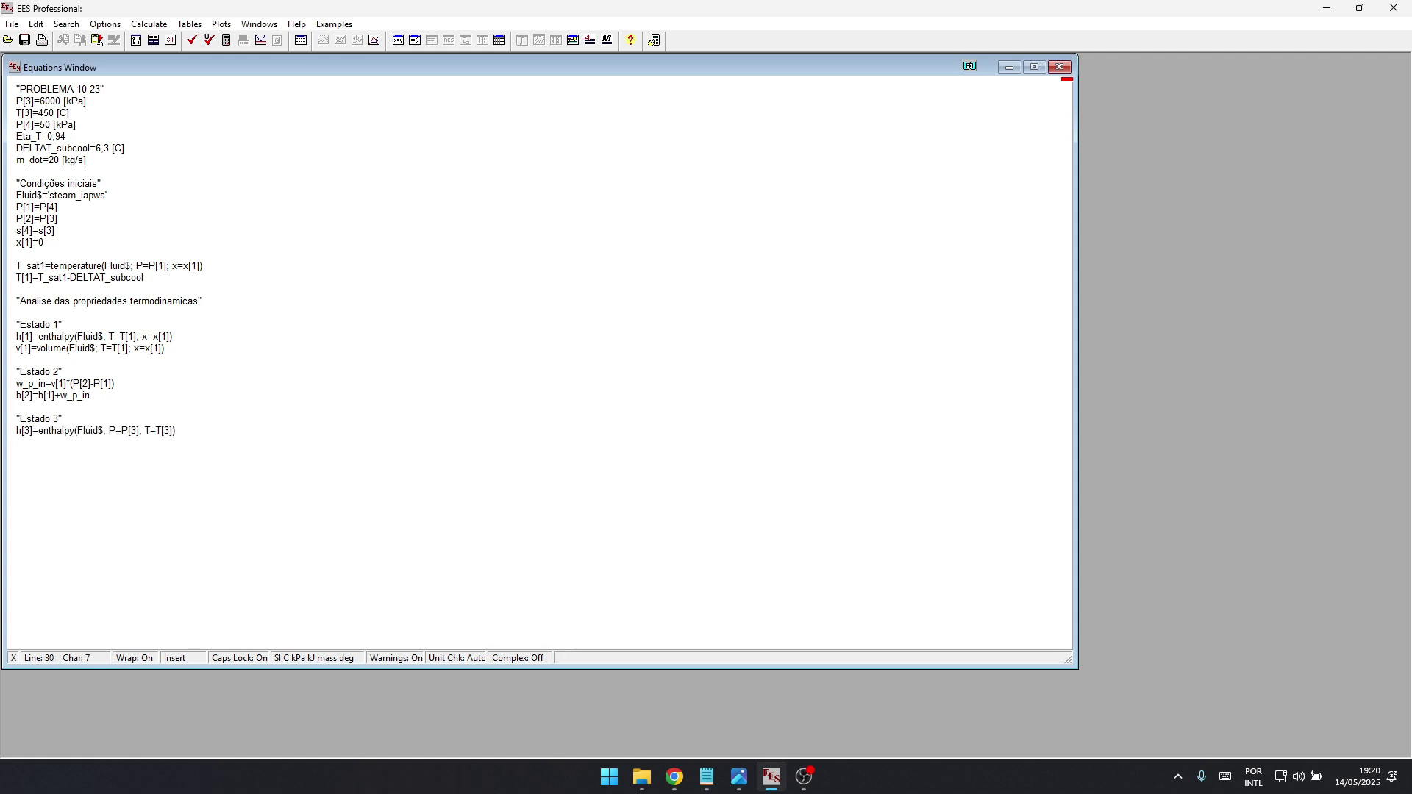
pyautogui.press('End')
pyautogui.press('BackSpace')
pyautogui.press('BackSpace')
pyautogui.press('BackSpace')
pyautogui.hotkey('alt', 'Tab')
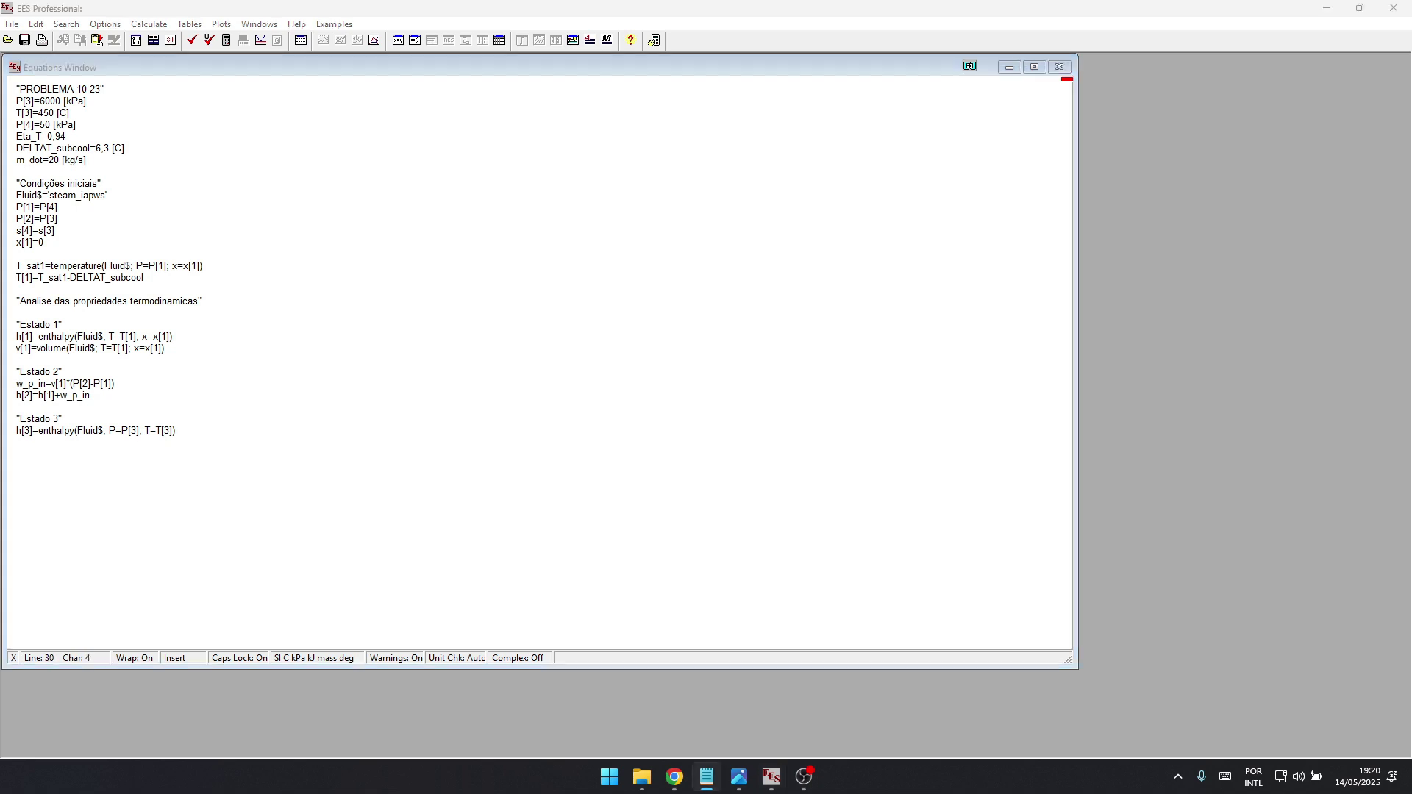
pyautogui.hotkey('alt', 'Tab')
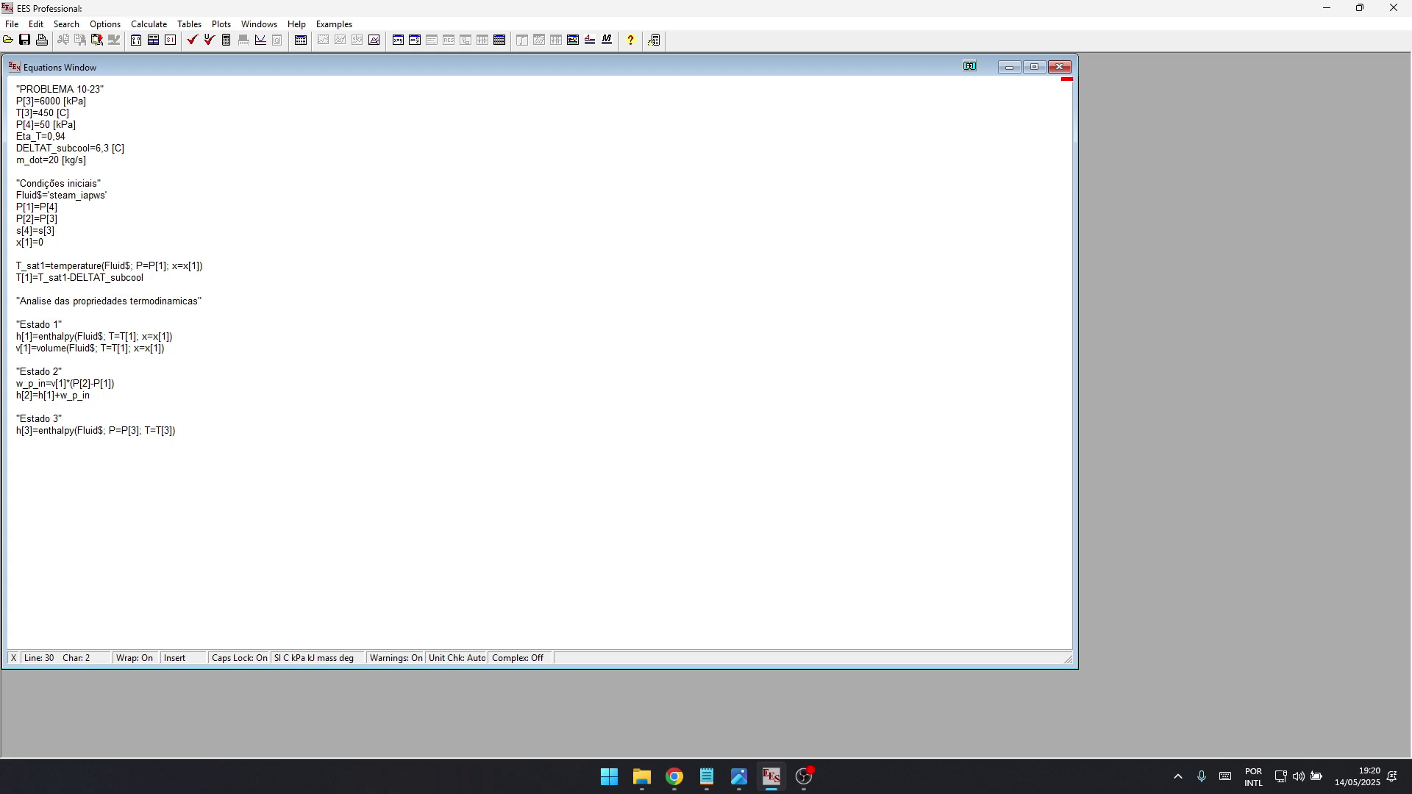
# - Below the h[3] equation, add the state 3 entropy equation s[3]=entropy(Fluid$; P=P[3]; T=T[3])
pyautogui.moveTo(16, 430); pyautogui.dragTo(33, 430)
pyautogui.click(178, 431)
pyautogui.write('s[3]=entropy(Fluid$; P=P[3]; T=T[3])')
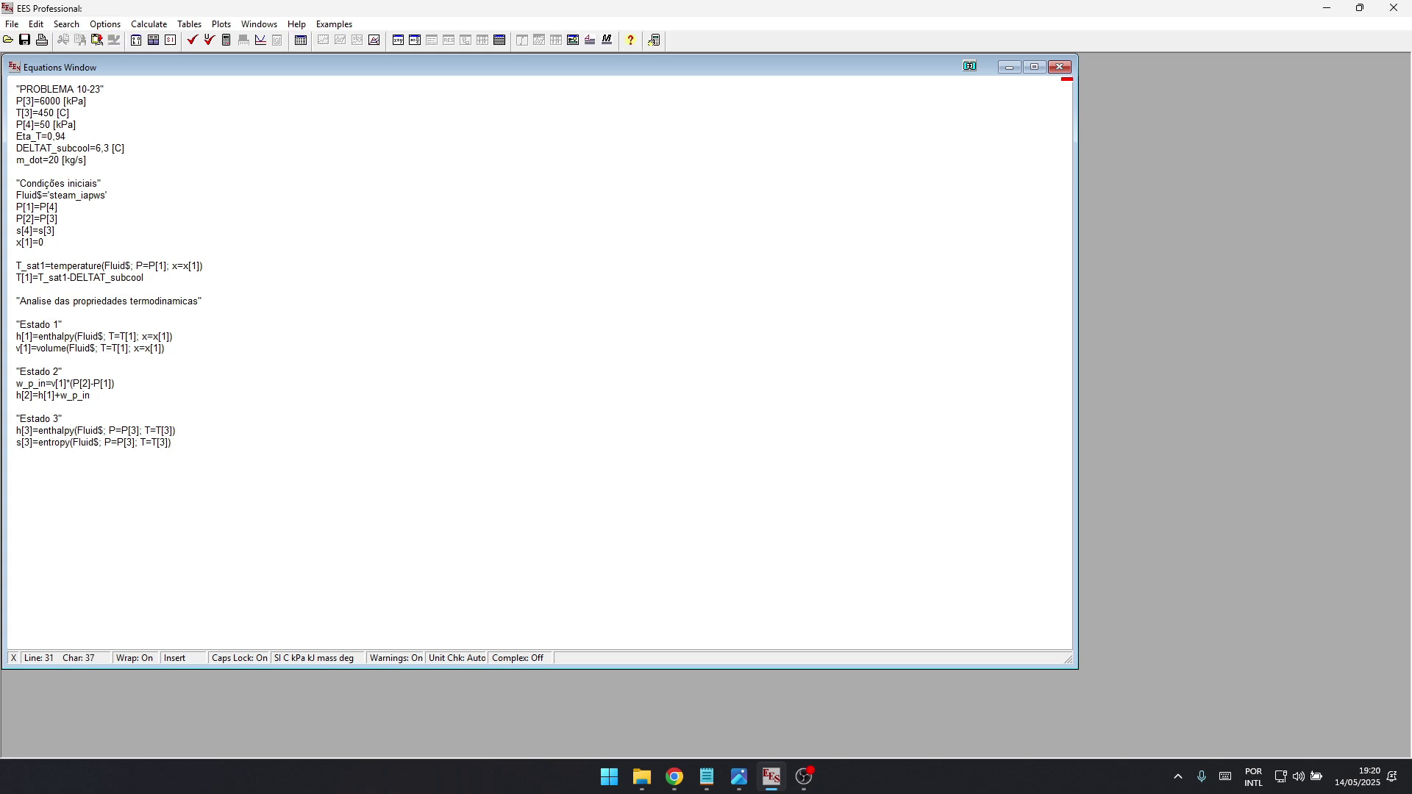
pyautogui.click(73, 442)
pyautogui.click(16, 442)
pyautogui.click(706, 776)
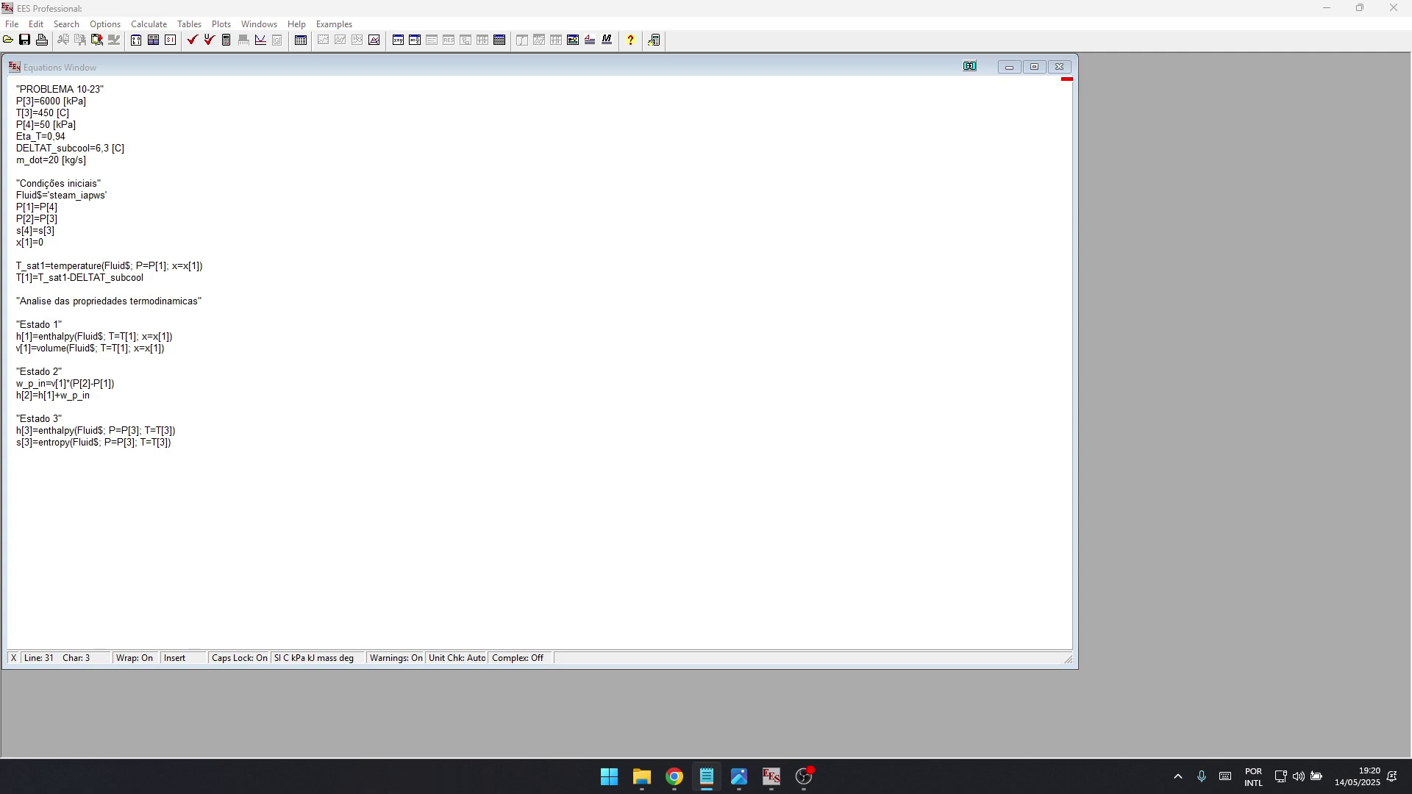
pyautogui.click(172, 441)
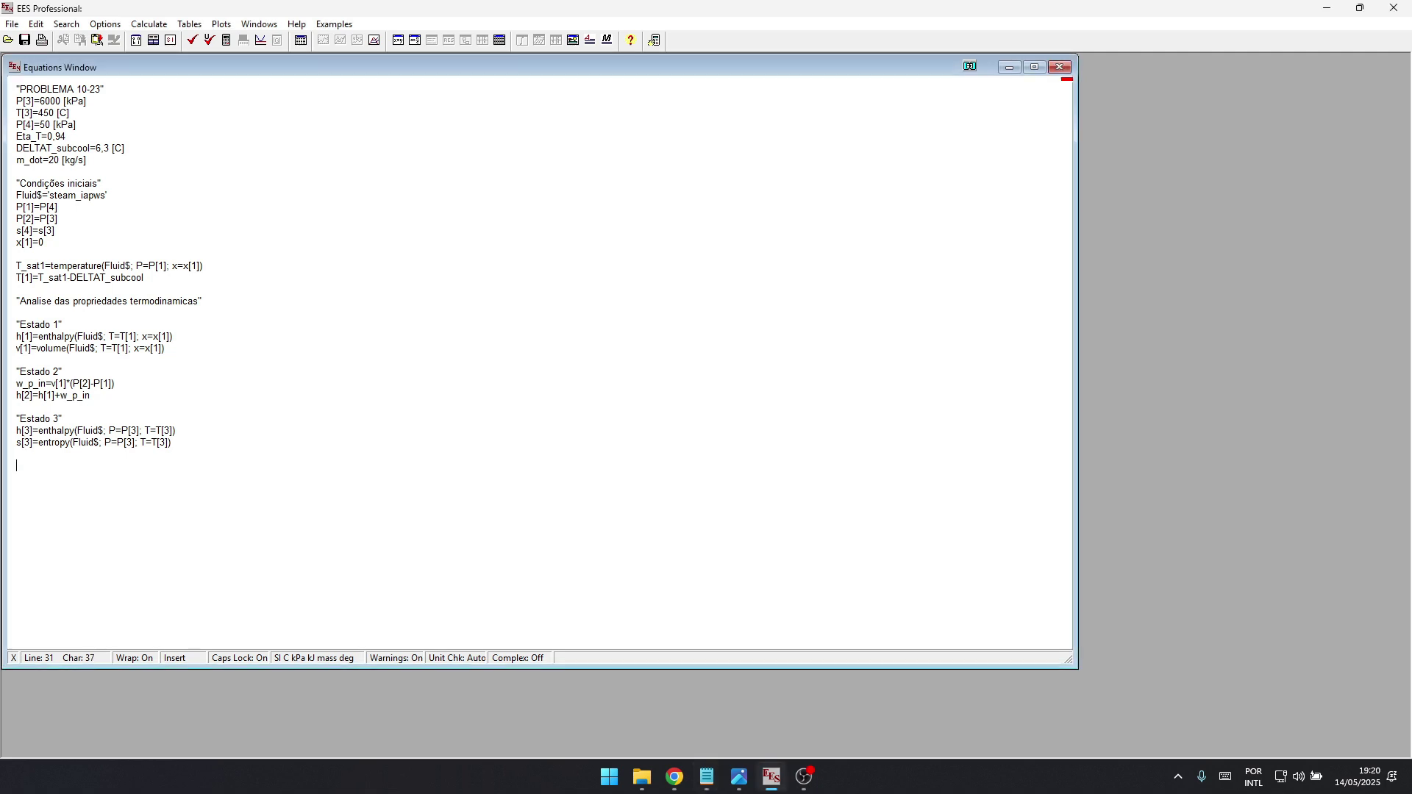
# - After a blank line, add the section comment "Estado 4" with the isentropic enthalpy h_4s=enthalpy(Fluid$; P=P[4]; s=s[4]) beneath it
pyautogui.write('"Estado 4"')
pyautogui.hotkey('alt', 'Tab')
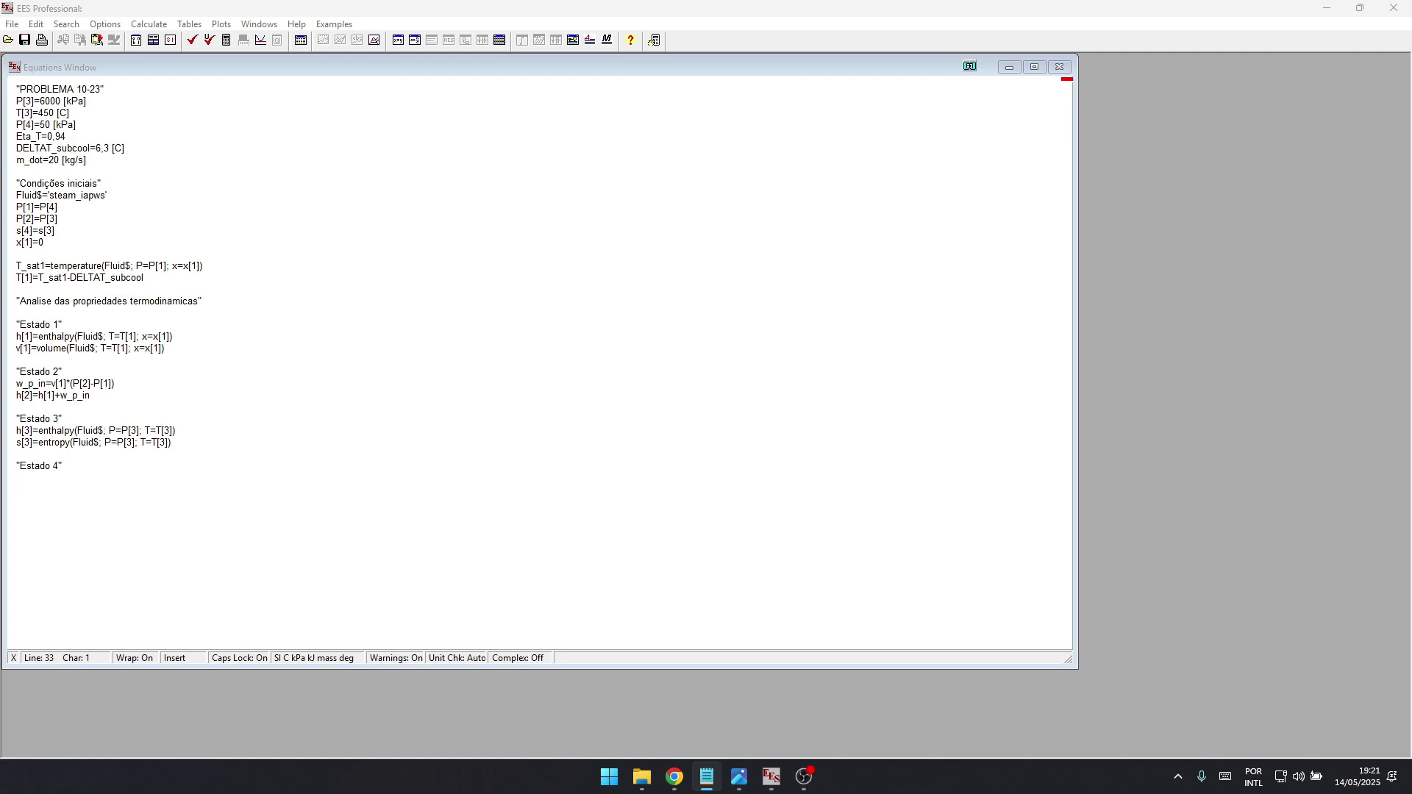
pyautogui.click(20, 466)
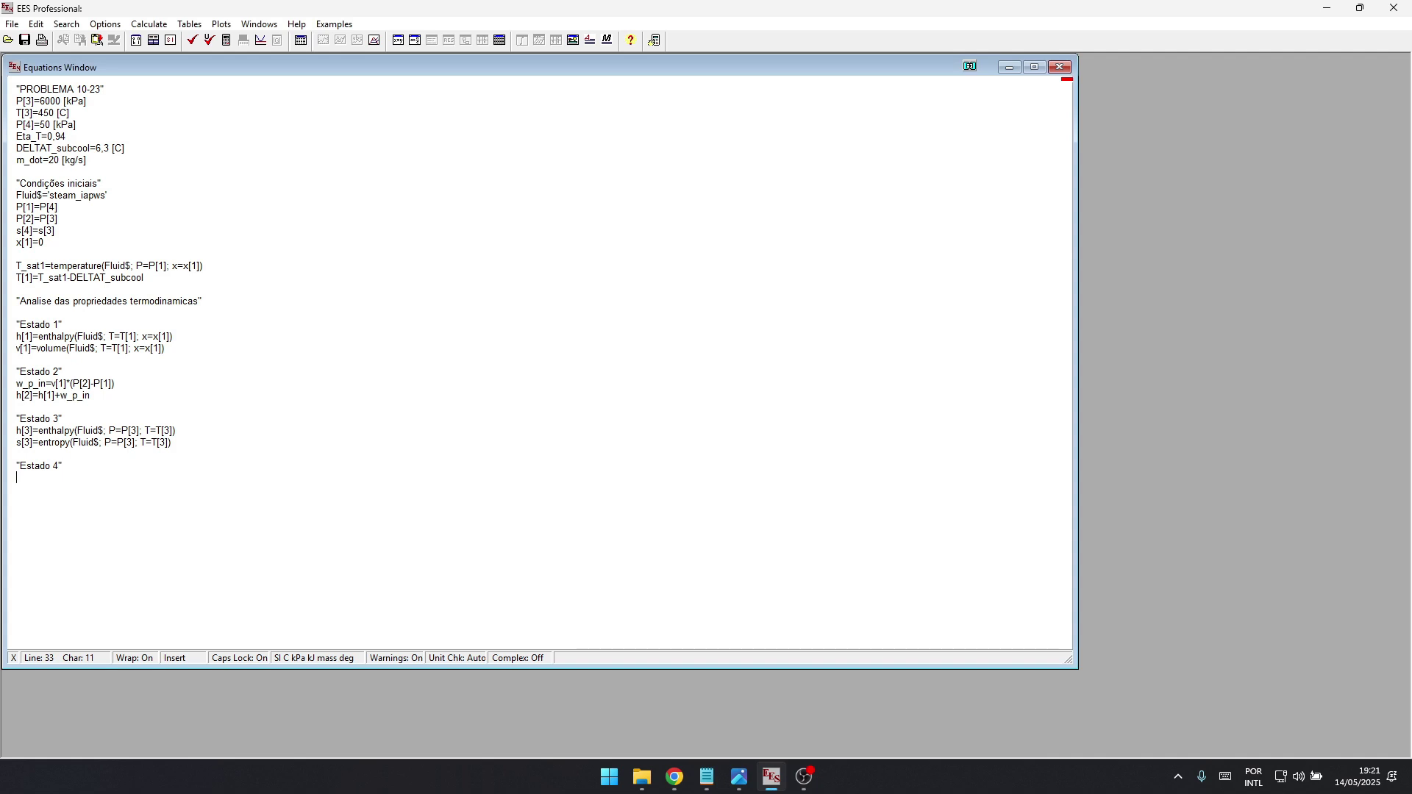
pyautogui.write('h_4s=enthalpy(Fluid$; P=P[4]; s=s[4])')
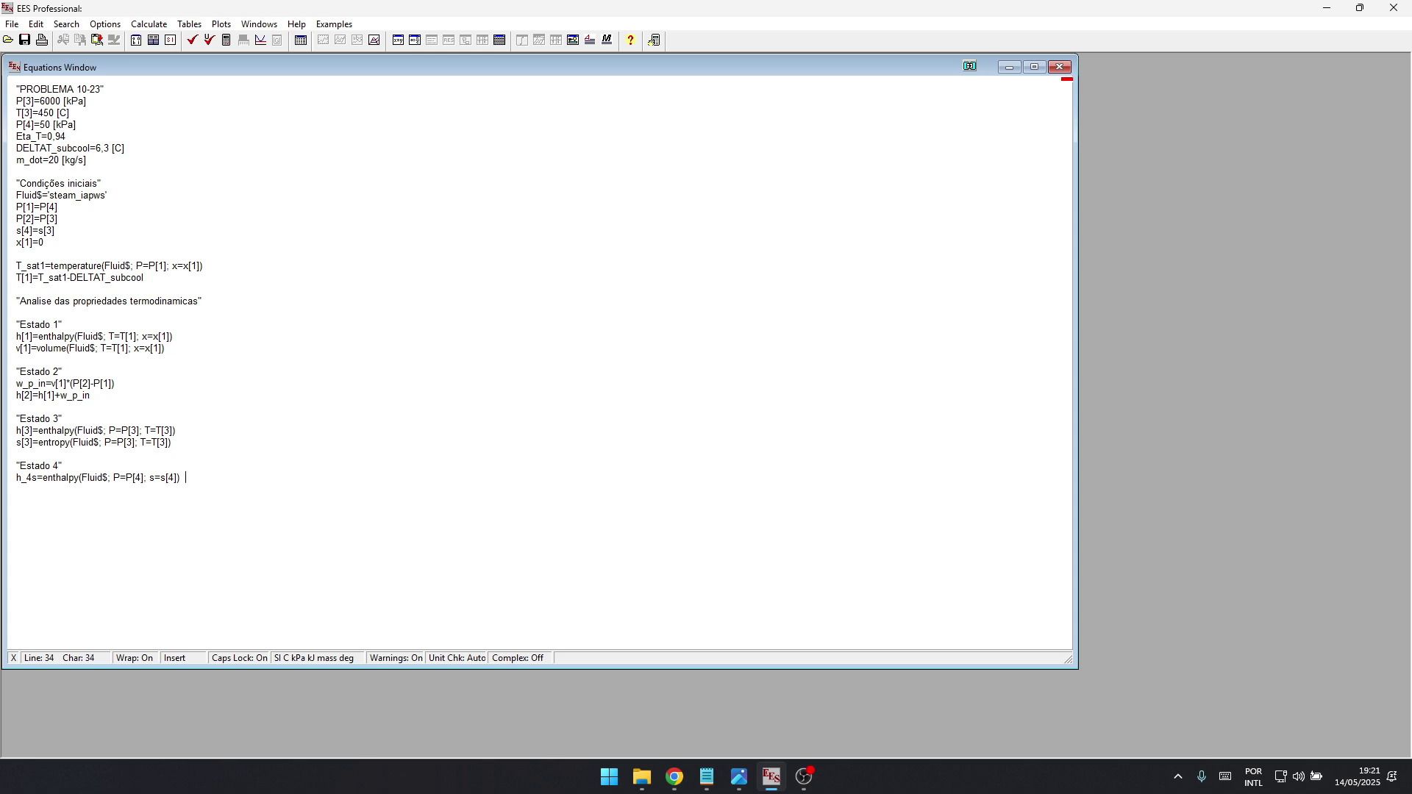
pyautogui.click(16, 230)
pyautogui.press('Up')
pyautogui.press('Up')
pyautogui.press('Down')
pyautogui.press('Up')
pyautogui.hotkey('alt', 'Tab')
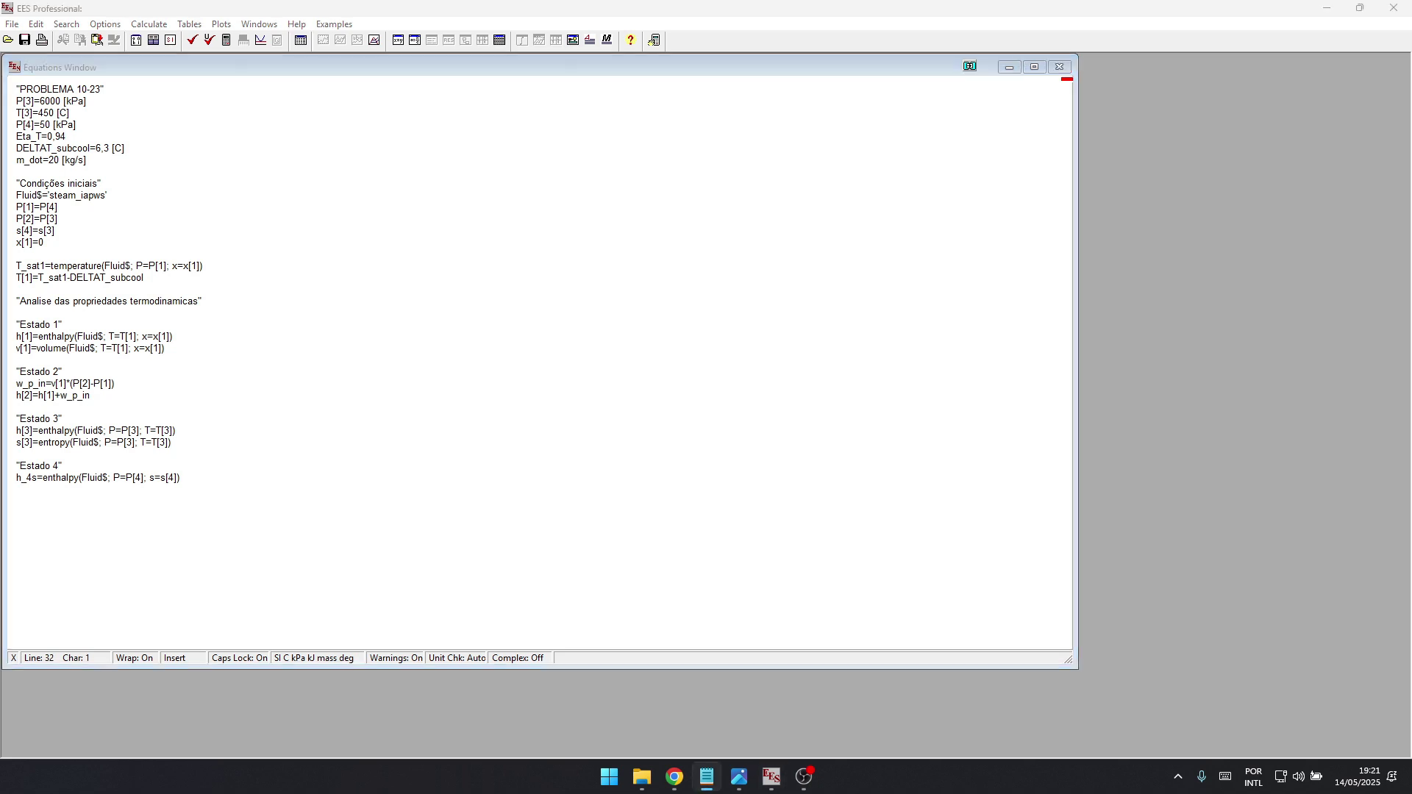
pyautogui.hotkey('alt', 'Tab')
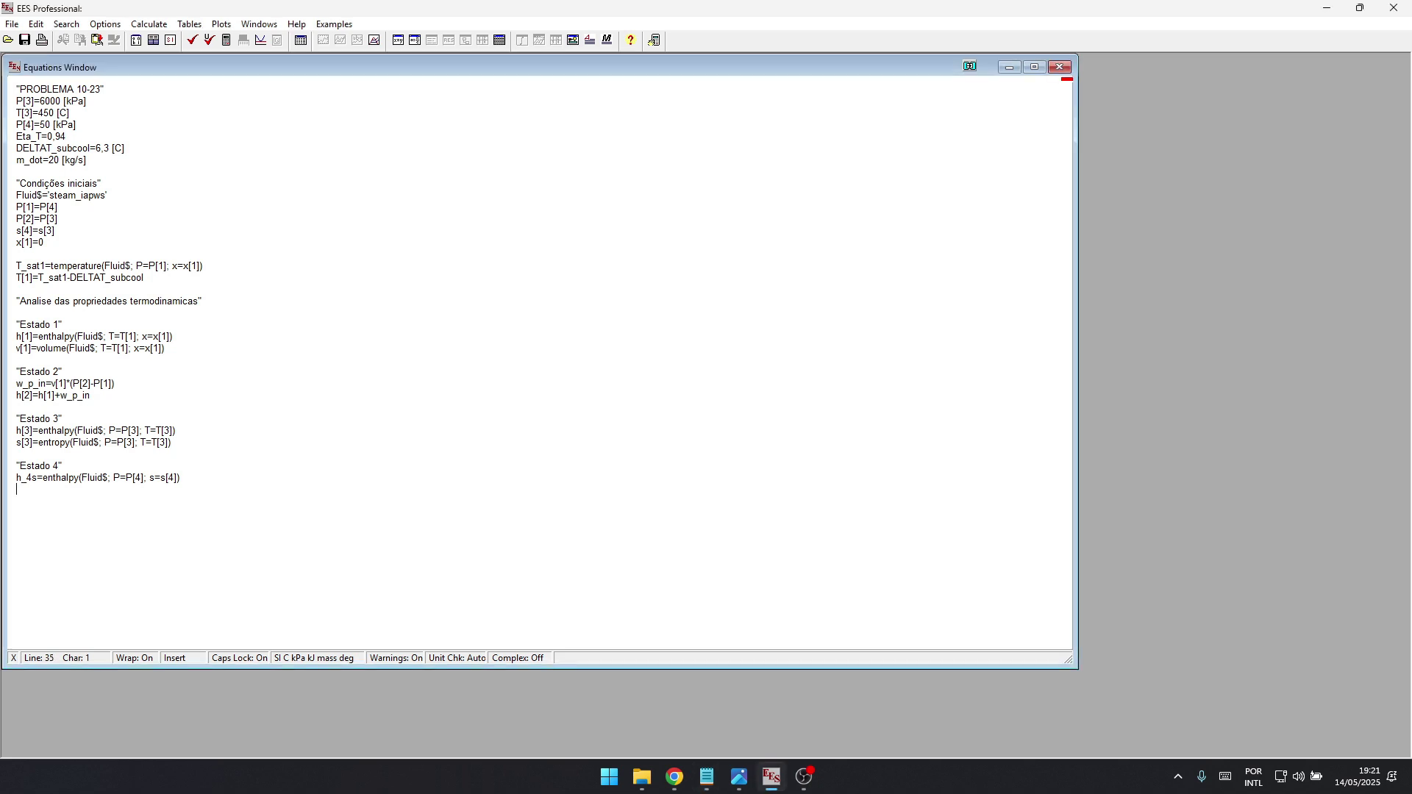
# - Below the h_4s equation, add the state 4 quality equation x_4=quality(Fluid$; P=P[4]; s=s[4])
pyautogui.write('x_4=quality(Fluid$; P=P[4]; s=s[4])')
pyautogui.click(167, 489)
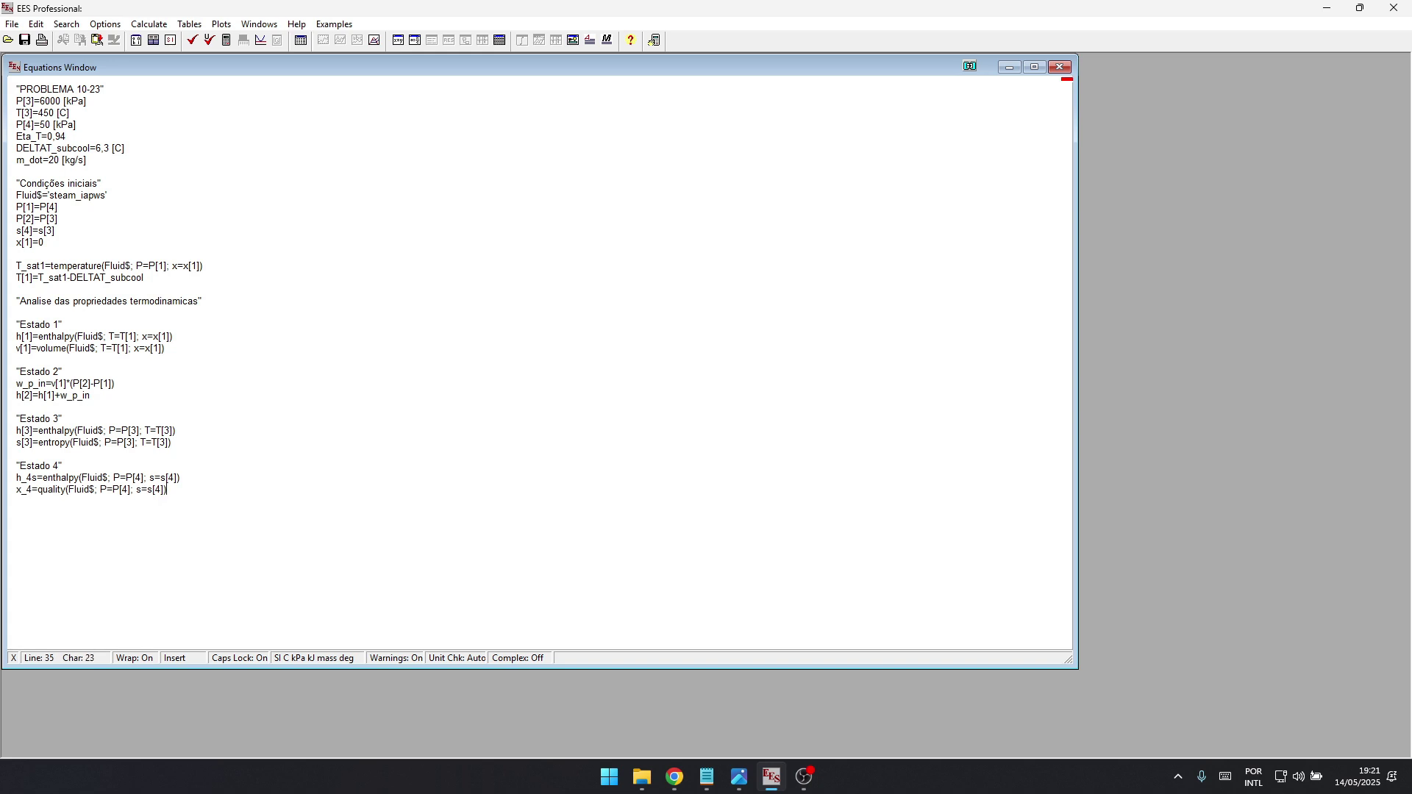
pyautogui.press('Right')
pyautogui.press('Home')
pyautogui.hotkey('alt', 'Tab')
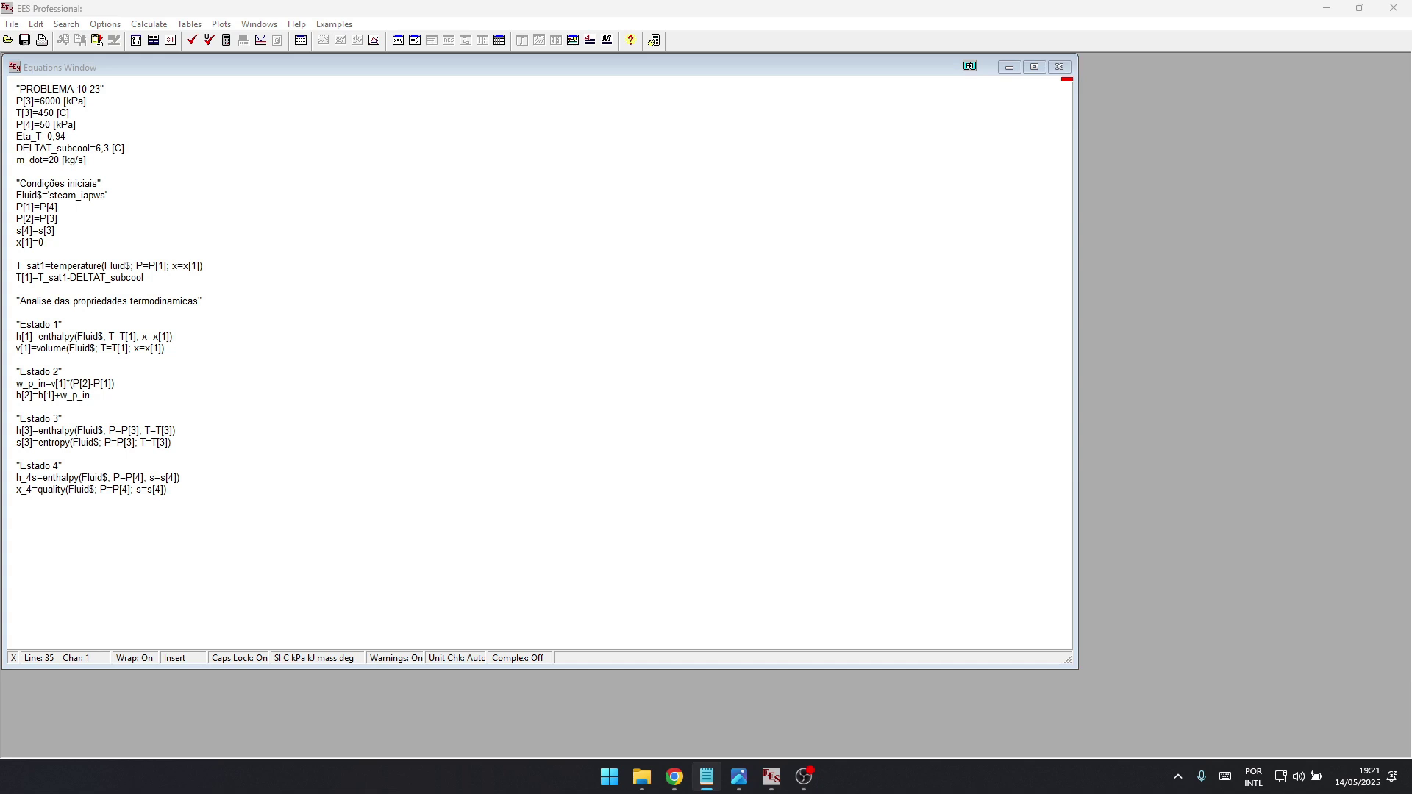
pyautogui.hotkey('alt', 'Tab')
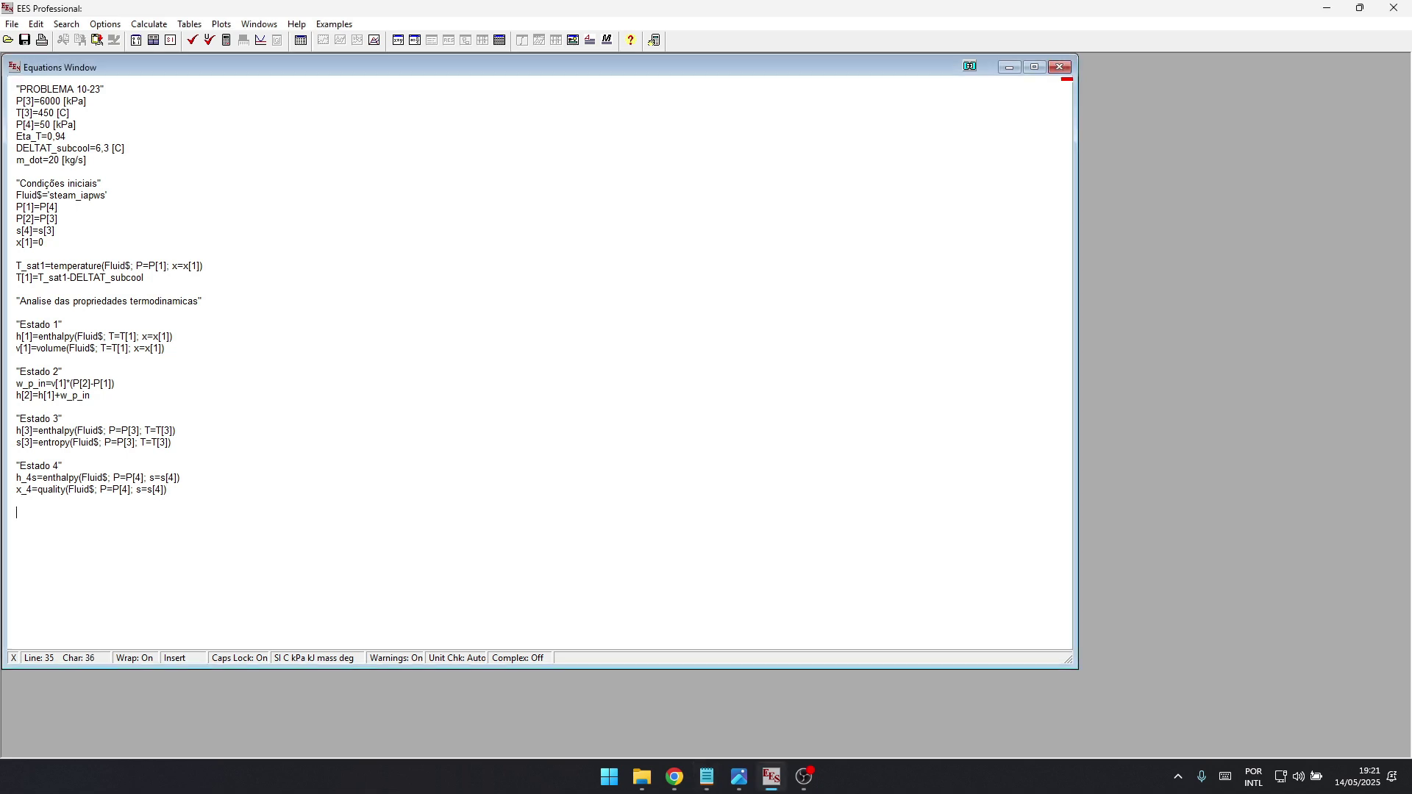
# - After a blank line, add the section comment "Determinação das grandezas" with the turbine efficiency equation Eta_T=(h[3]-h[4])/(h[3]-h_4s) beneath it
pyautogui.write('"Determinação das grandezas"')
pyautogui.click(16, 277)
pyautogui.hotkey('alt', 'Tab')
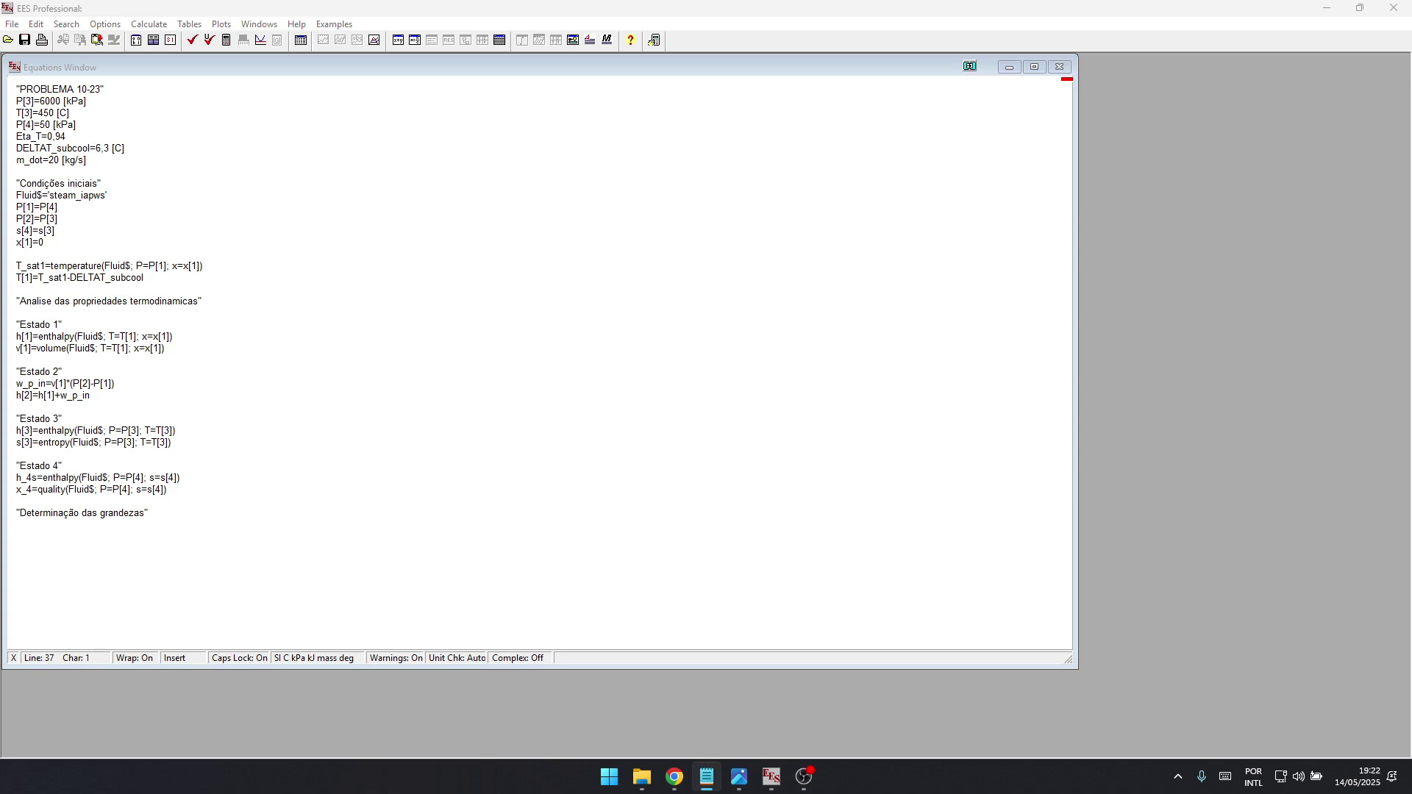
pyautogui.hotkey('alt', 'Tab')
pyautogui.write('Eta_T=(h[3]-h[4])/(h[3]-h_4s)')
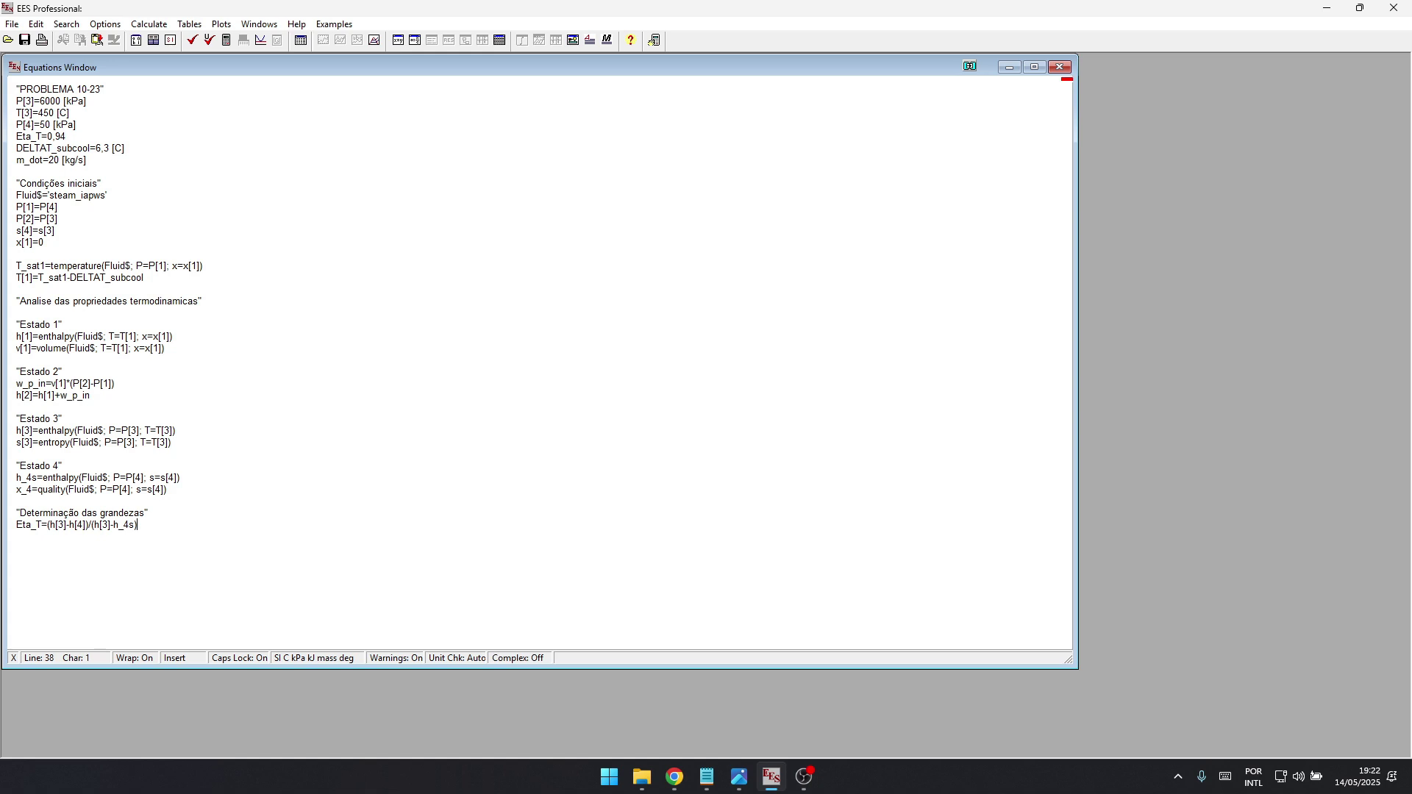
pyautogui.hotkey('alt', 'Tab')
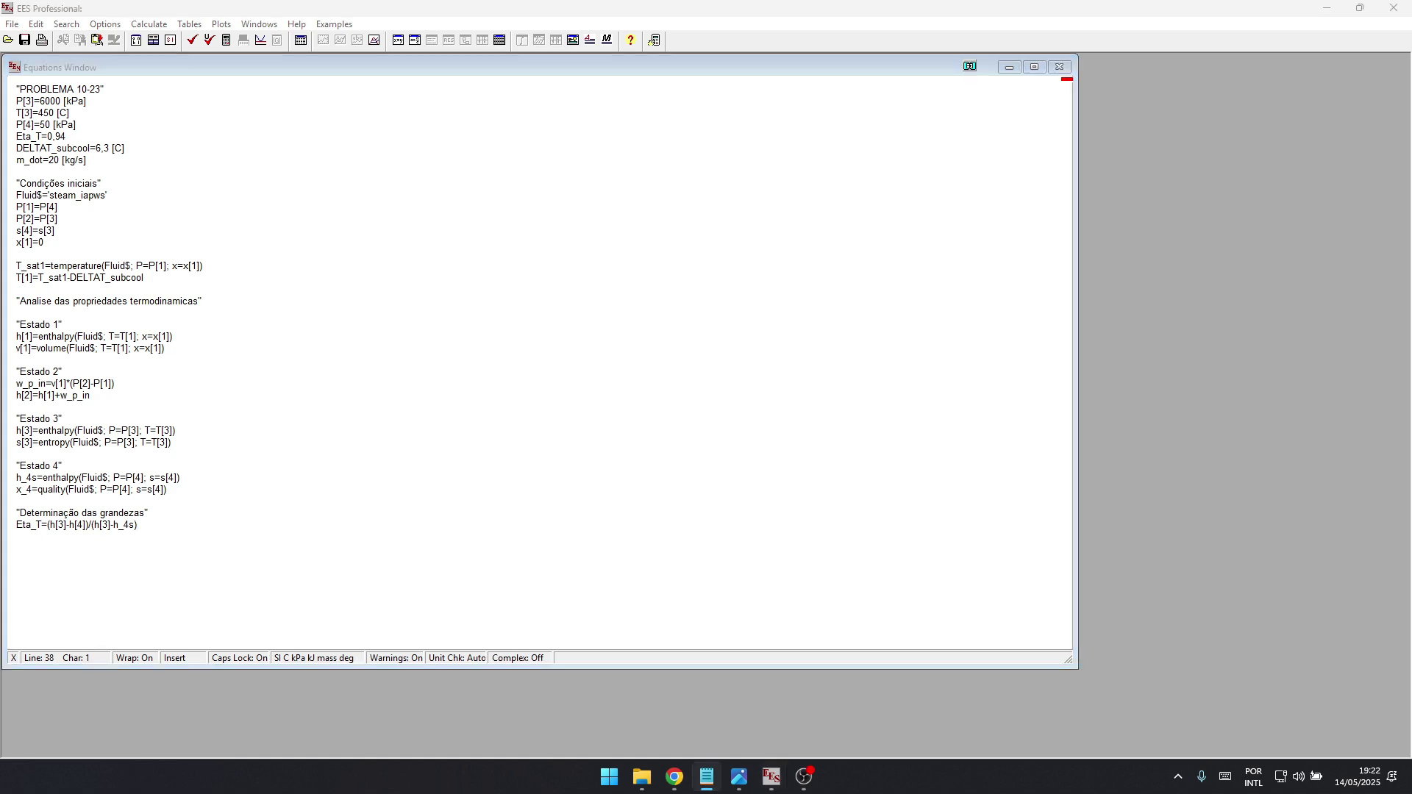
pyautogui.hotkey('alt', 'Tab')
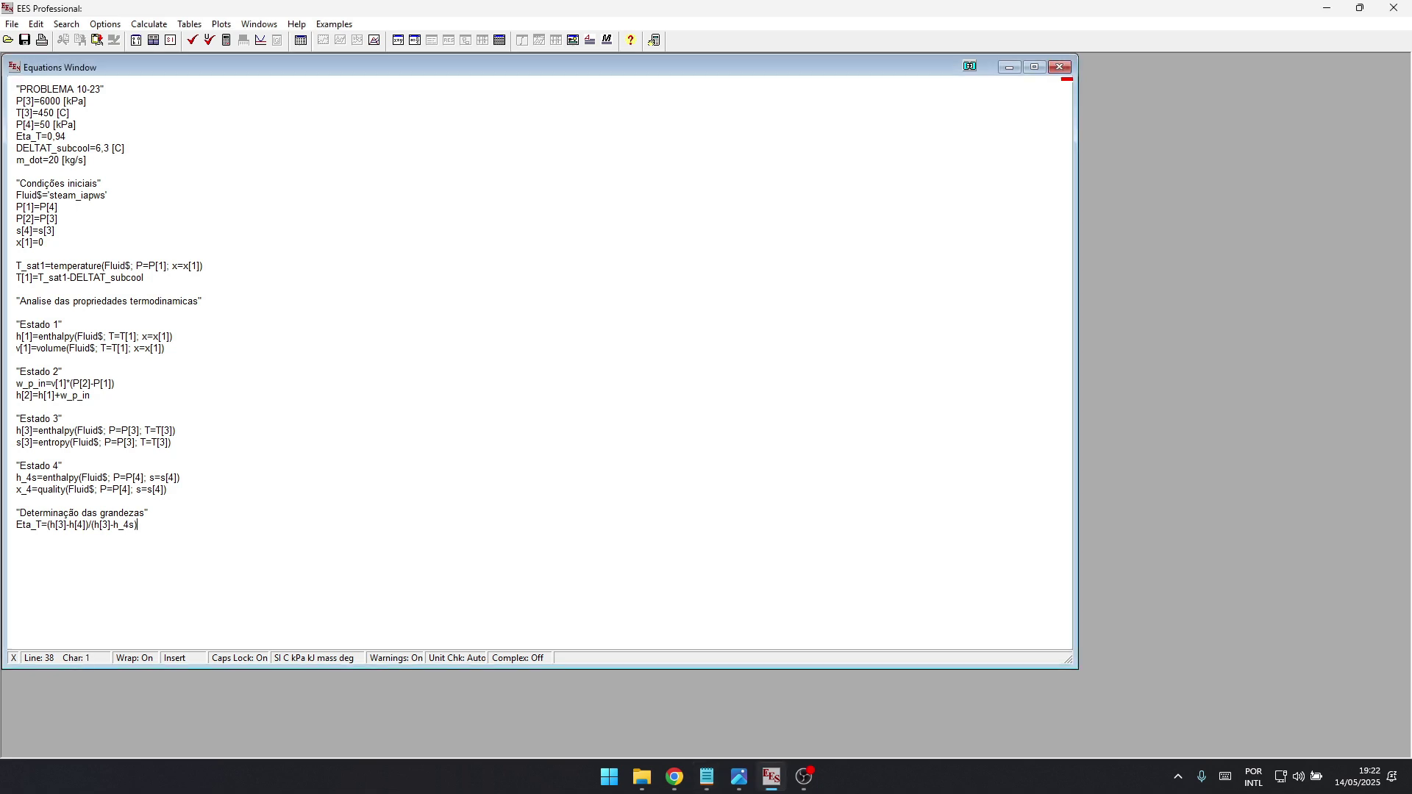
# - Below the turbine efficiency equation, add the heat input rate equation Q_dot_in=m_dot*(h[3]-h[2])
pyautogui.click(137, 524)
pyautogui.write('Q_dot_in=m_dot*(h[3]-h[2])')
pyautogui.click(97, 536)
pyautogui.hotkey('alt', 'Tab')
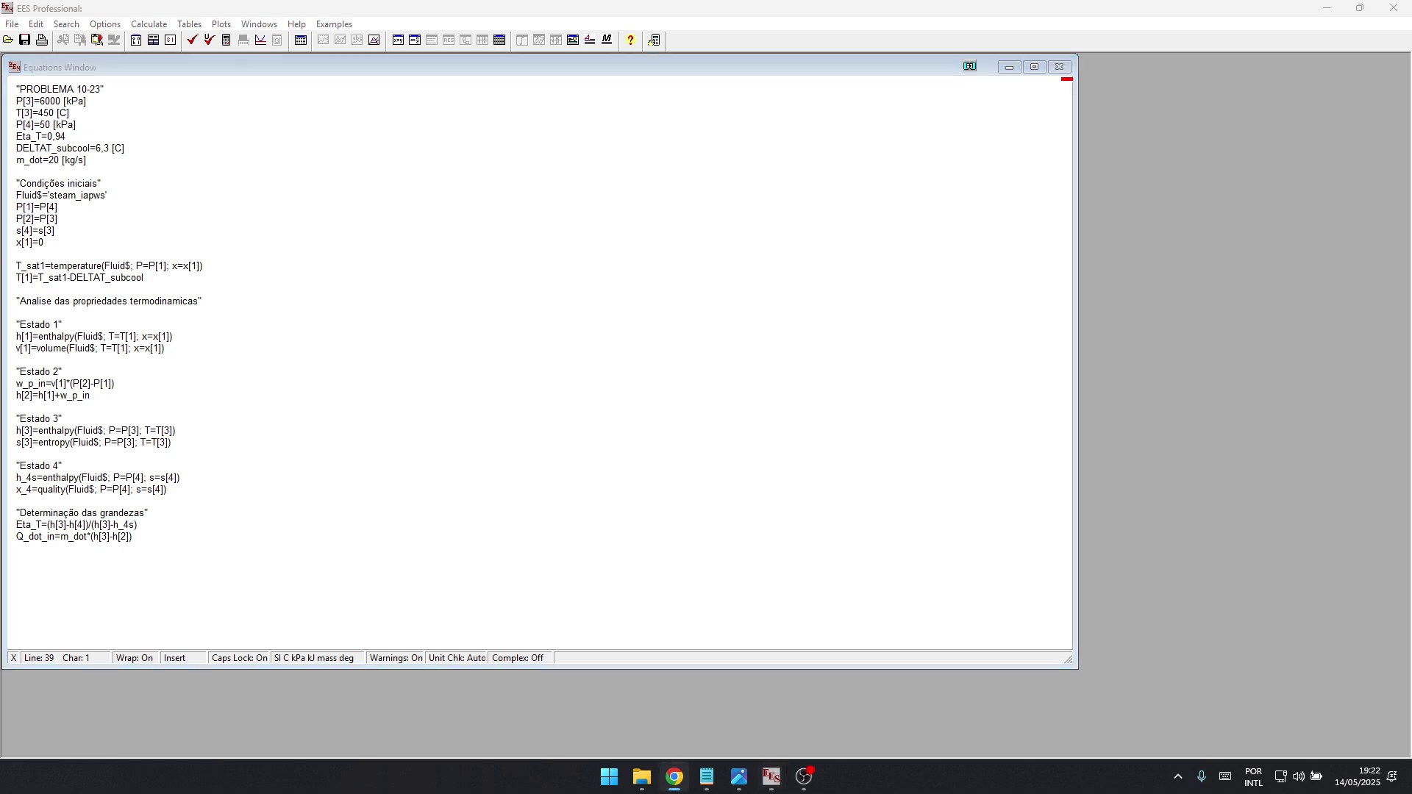
pyautogui.click(86, 536)
pyautogui.click(30, 536)
pyautogui.hotkey('alt', 'Tab')
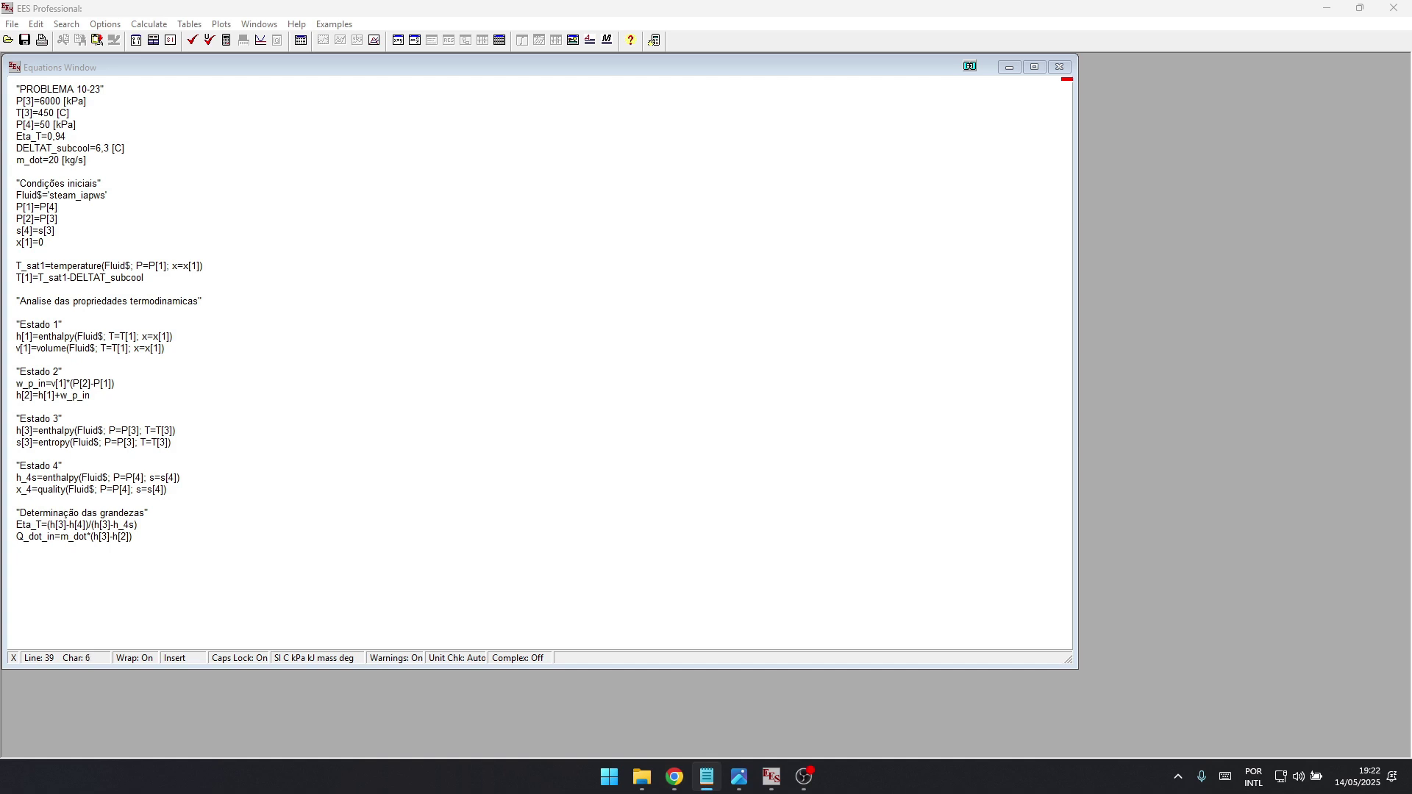
pyautogui.click(133, 536)
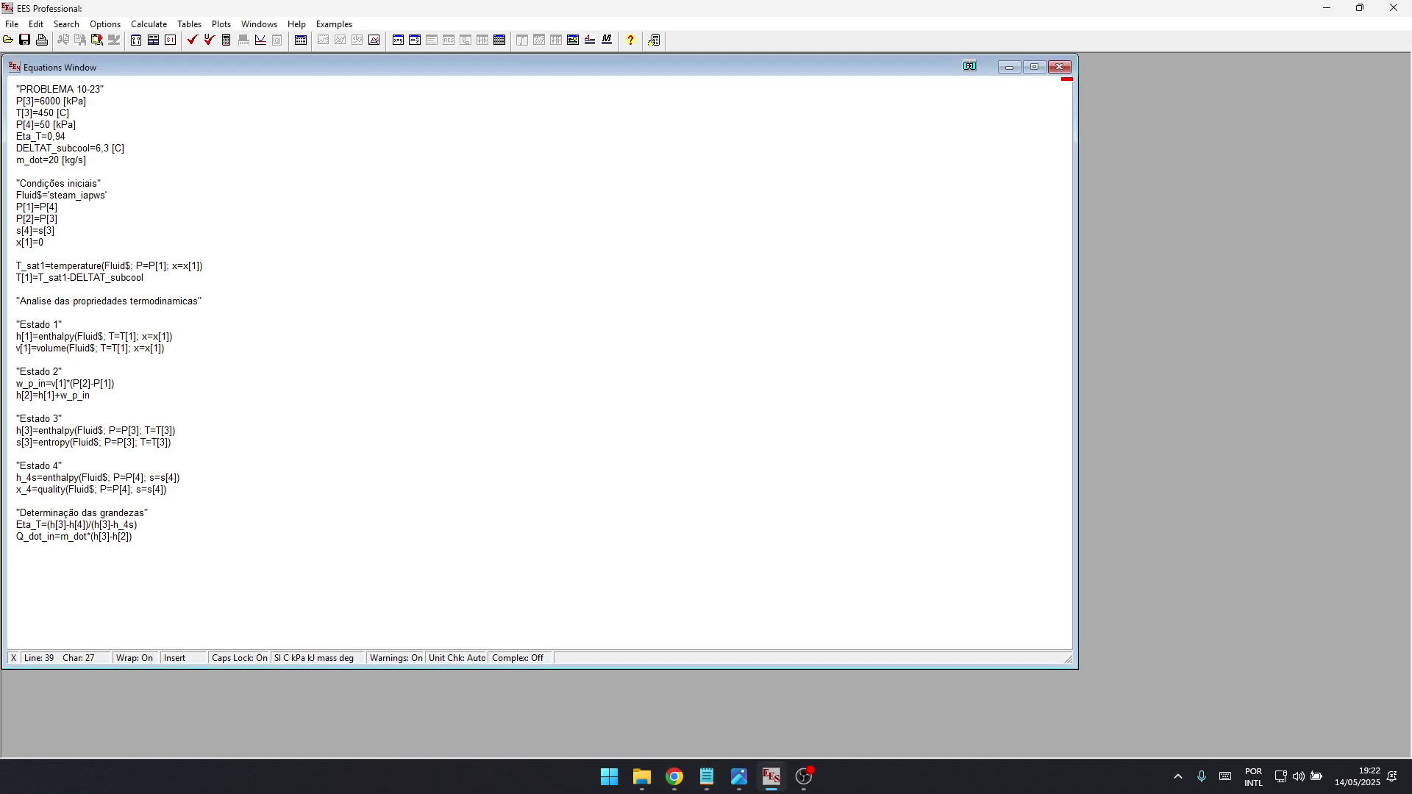
# - Below the Q_dot_in equation, add the turbine power output equation W_dot_T_out=m_dot*(h[3]-h[4])
pyautogui.press('Return')
pyautogui.write('W_dot_T_out=m_dot*(h[3]-h[4])')
pyautogui.click(108, 548)
pyautogui.press('End')
pyautogui.hotkey('alt', 'Tab')
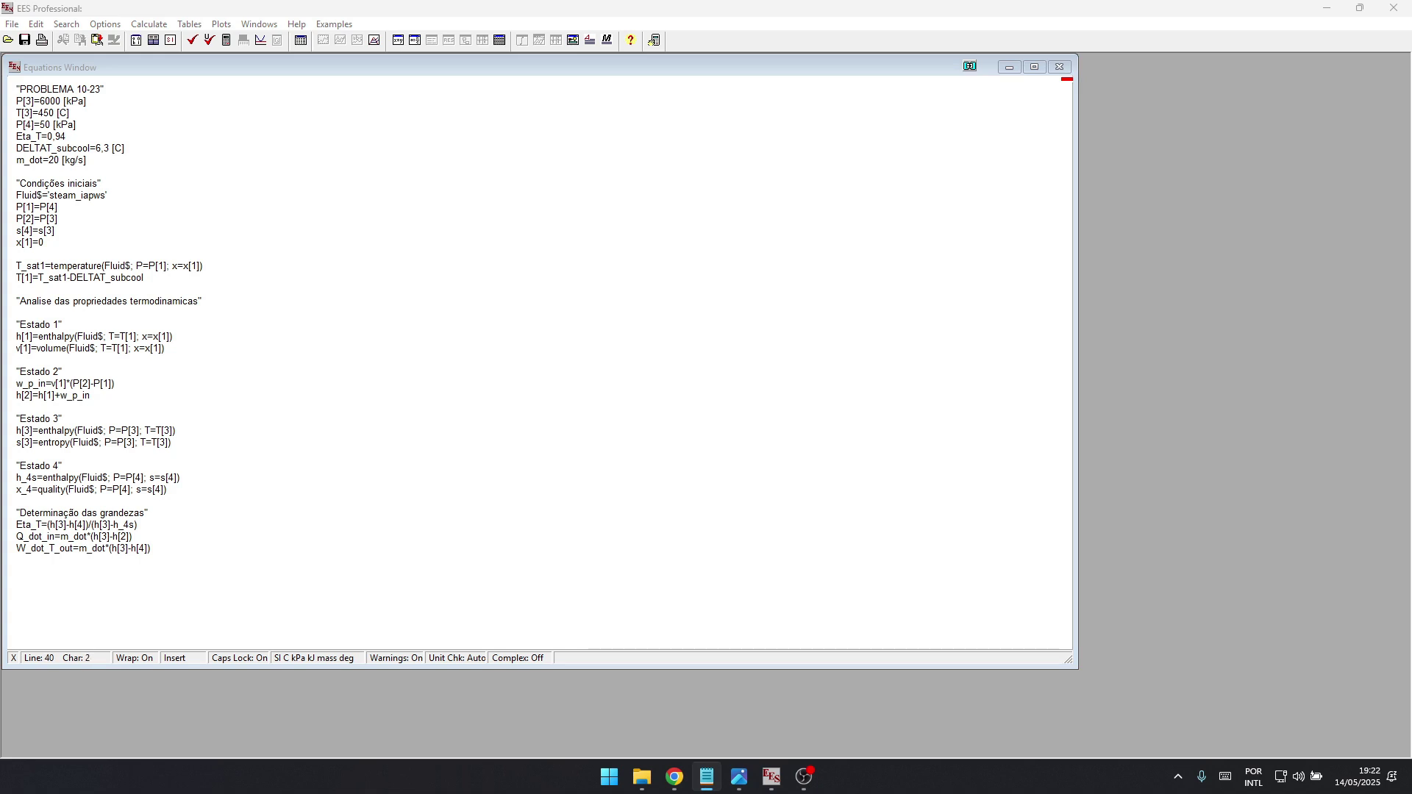
pyautogui.hotkey('alt', 'Tab')
# - Below the turbine power equation, add the pump power input equation W_dot_P_in=m_dot*w_p_in
pyautogui.write('W_dot_P_in=m_dot*w_p_in')
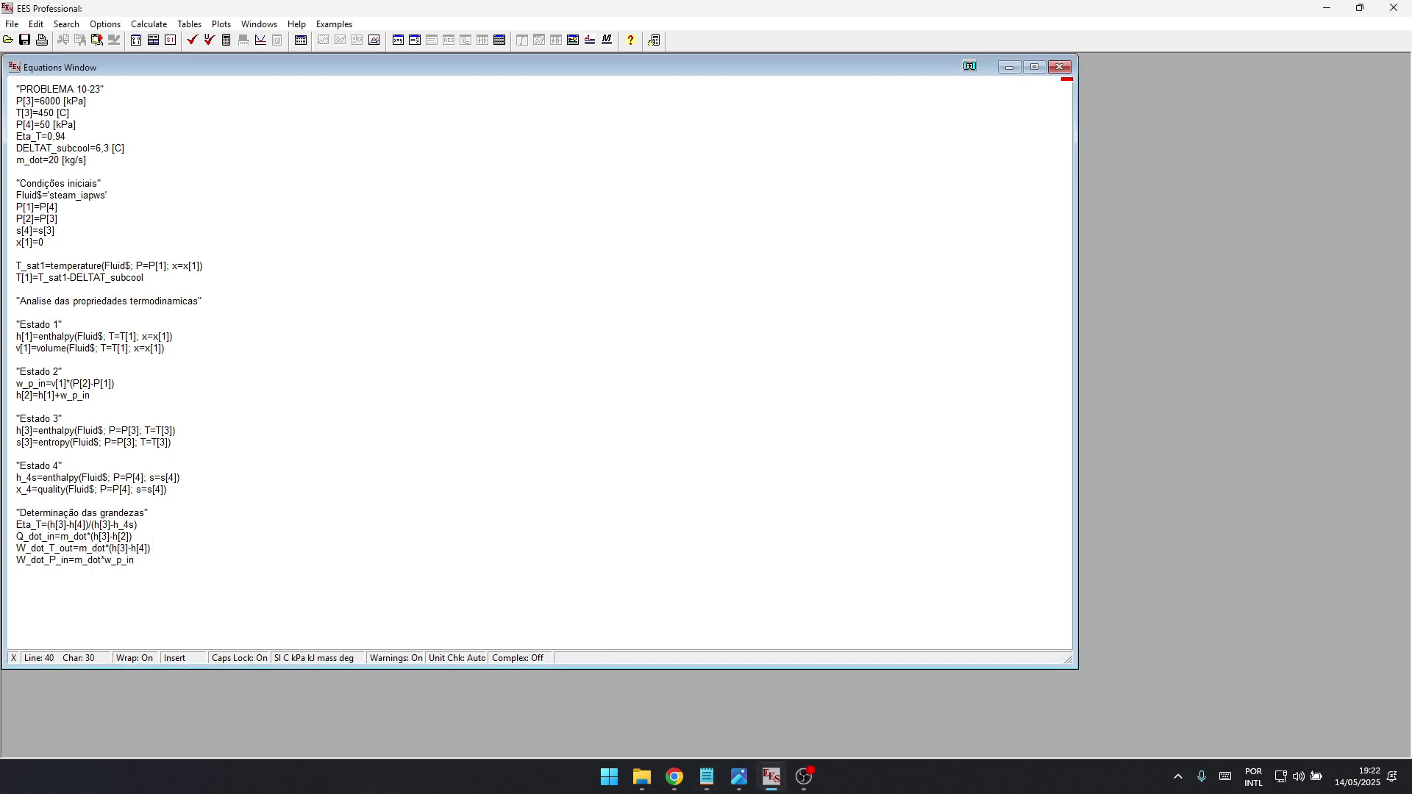
pyautogui.press('Up')
pyautogui.press('Down')
pyautogui.press('Down')
pyautogui.press('Right')
pyautogui.press('Right')
pyautogui.press('Right')
pyautogui.press('Right')
pyautogui.press('Right')
pyautogui.press('Right')
pyautogui.press('Right')
pyautogui.press('Right')
pyautogui.press('Right')
pyautogui.press('Home')
pyautogui.hotkey('alt', 'Tab')
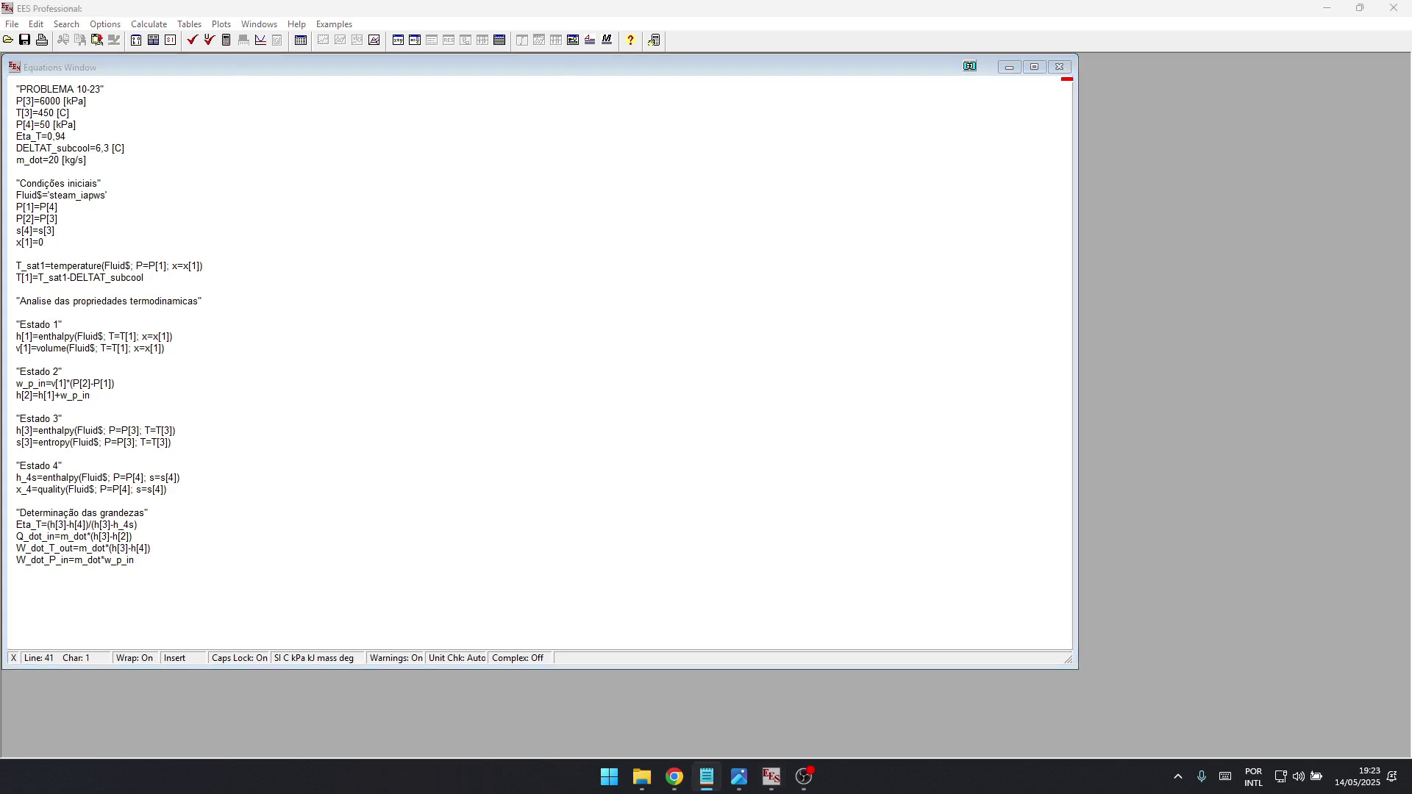
pyautogui.hotkey('alt', 'Tab')
pyautogui.press('End')
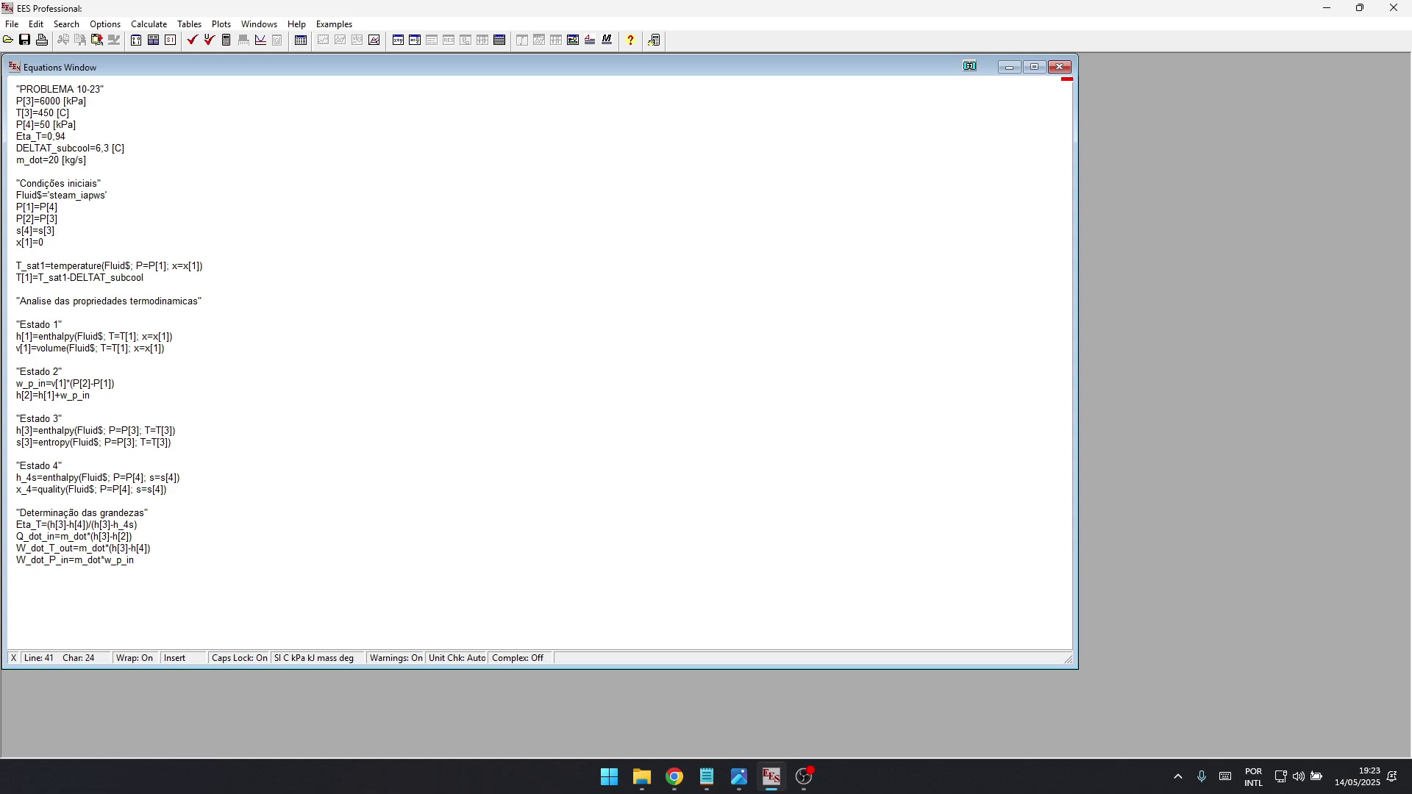
# - Below the pump power equation, add the net power equation W_dot_net=W_dot_T_out-W_dot_P_in
pyautogui.write('W_dot_net=W_dot_T_out-W_dot_P_in')
pyautogui.hotkey('alt', 'Tab')
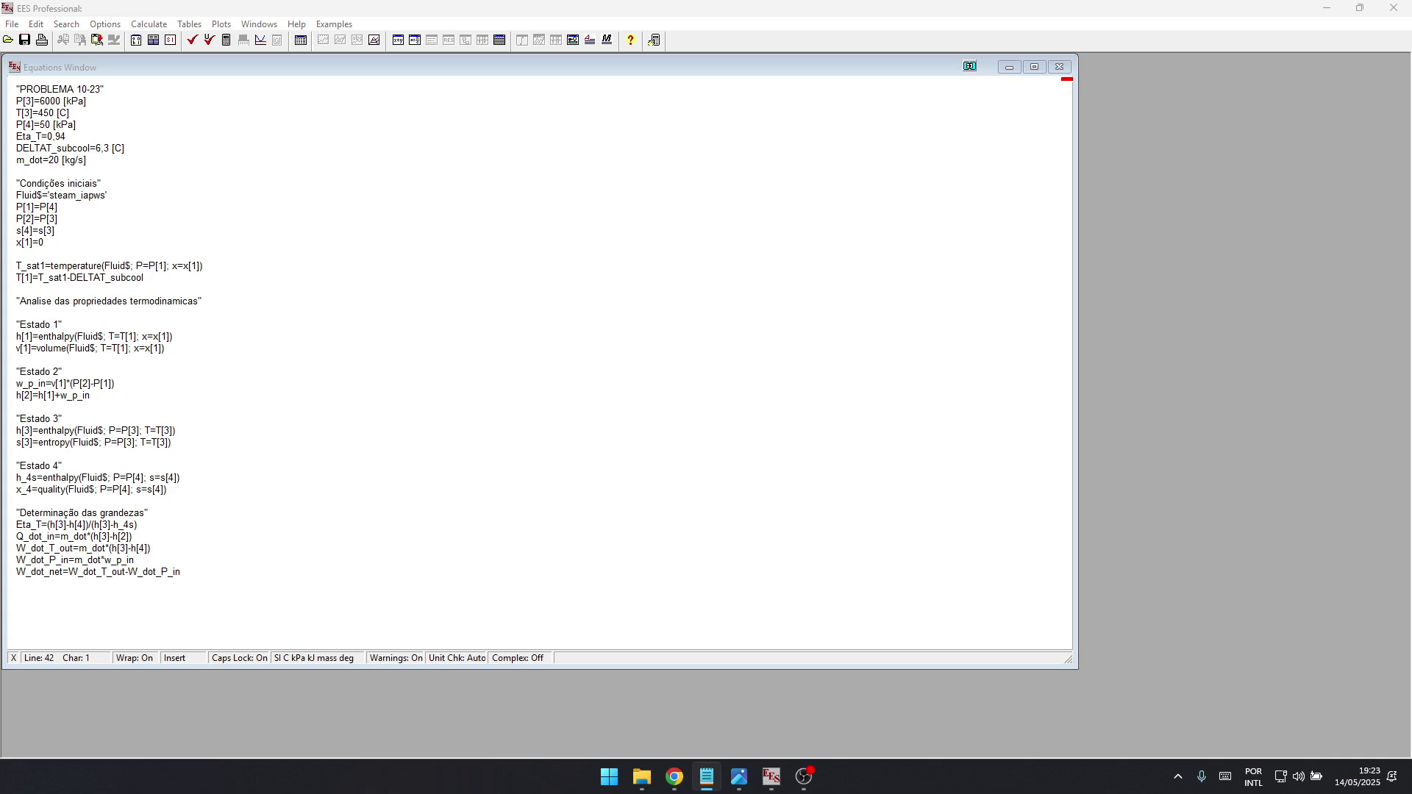
pyautogui.hotkey('alt', 'Tab')
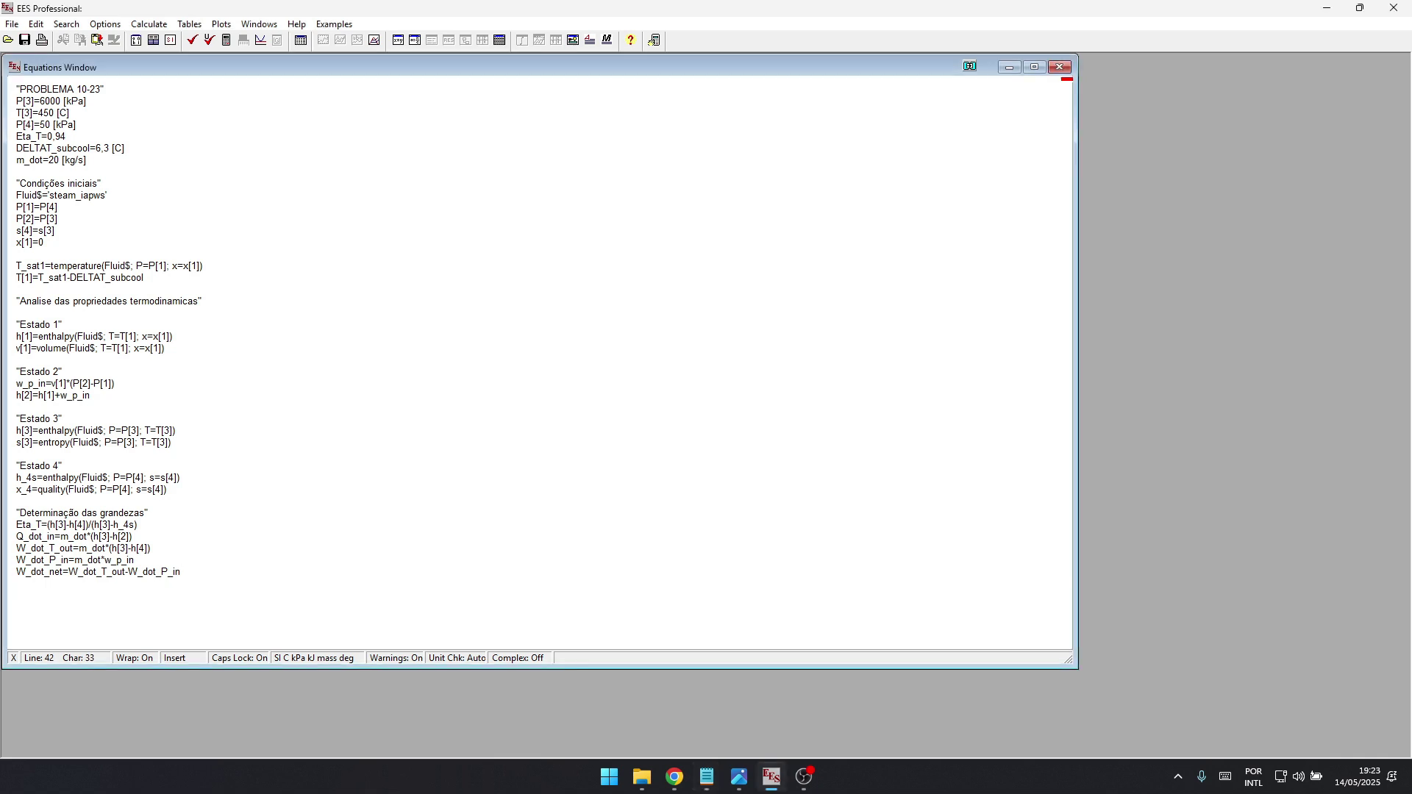
pyautogui.write('W_dot_net=W_dot_T_out-W_dot_P_in')
pyautogui.hotkey('shift', 'Home')
pyautogui.press('BackSpace')
# - Below the net power equation, add the thermal efficiency equation eta_th=W_dot_net/Q_dot_in
pyautogui.hotkey('alt', 'Tab')
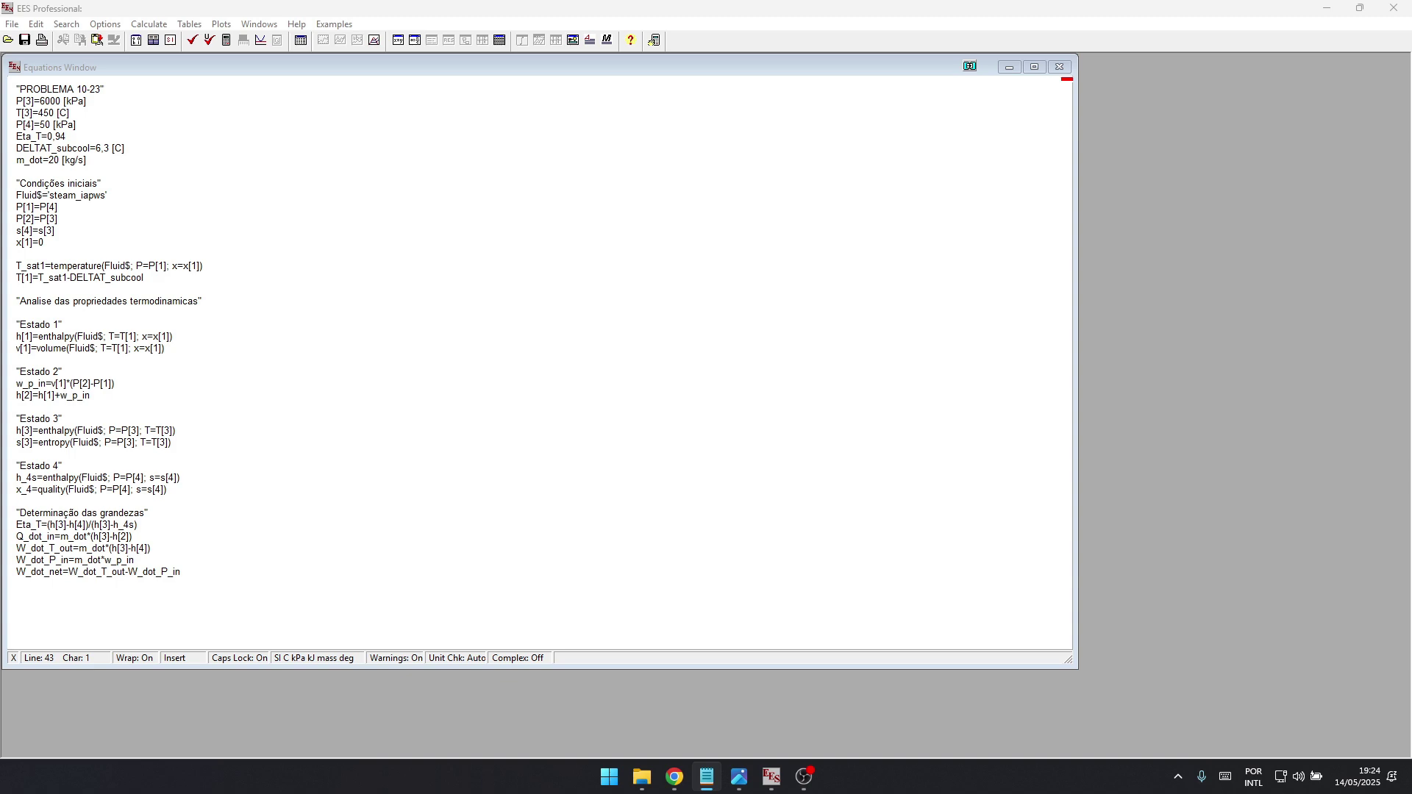
pyautogui.hotkey('alt', 'Tab')
pyautogui.write('eta_th=W_dot_net/Q_dot_in')
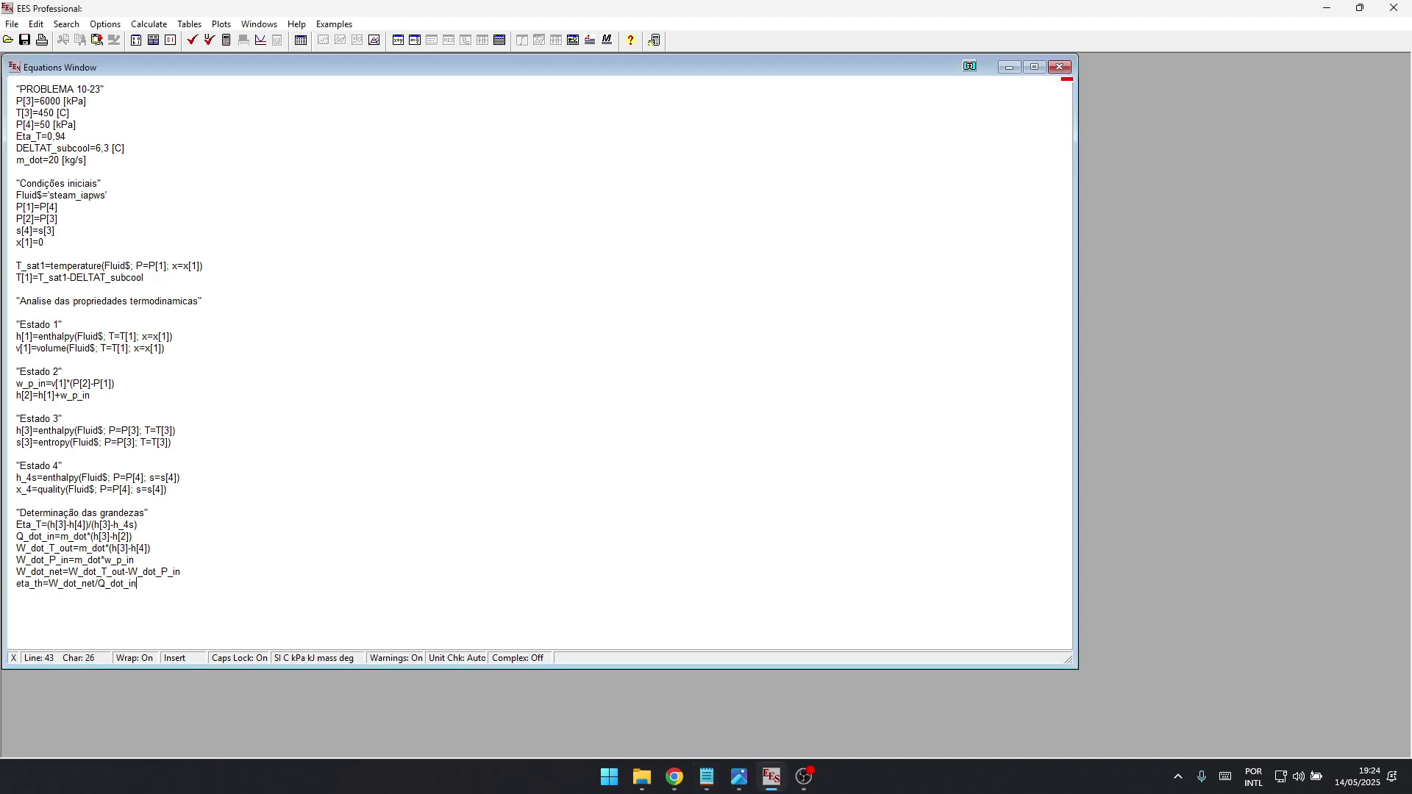
# - Review the requested quantities in the problem statement image 10-23.png, and solve the equation set
pyautogui.hotkey('alt', 'Tab')
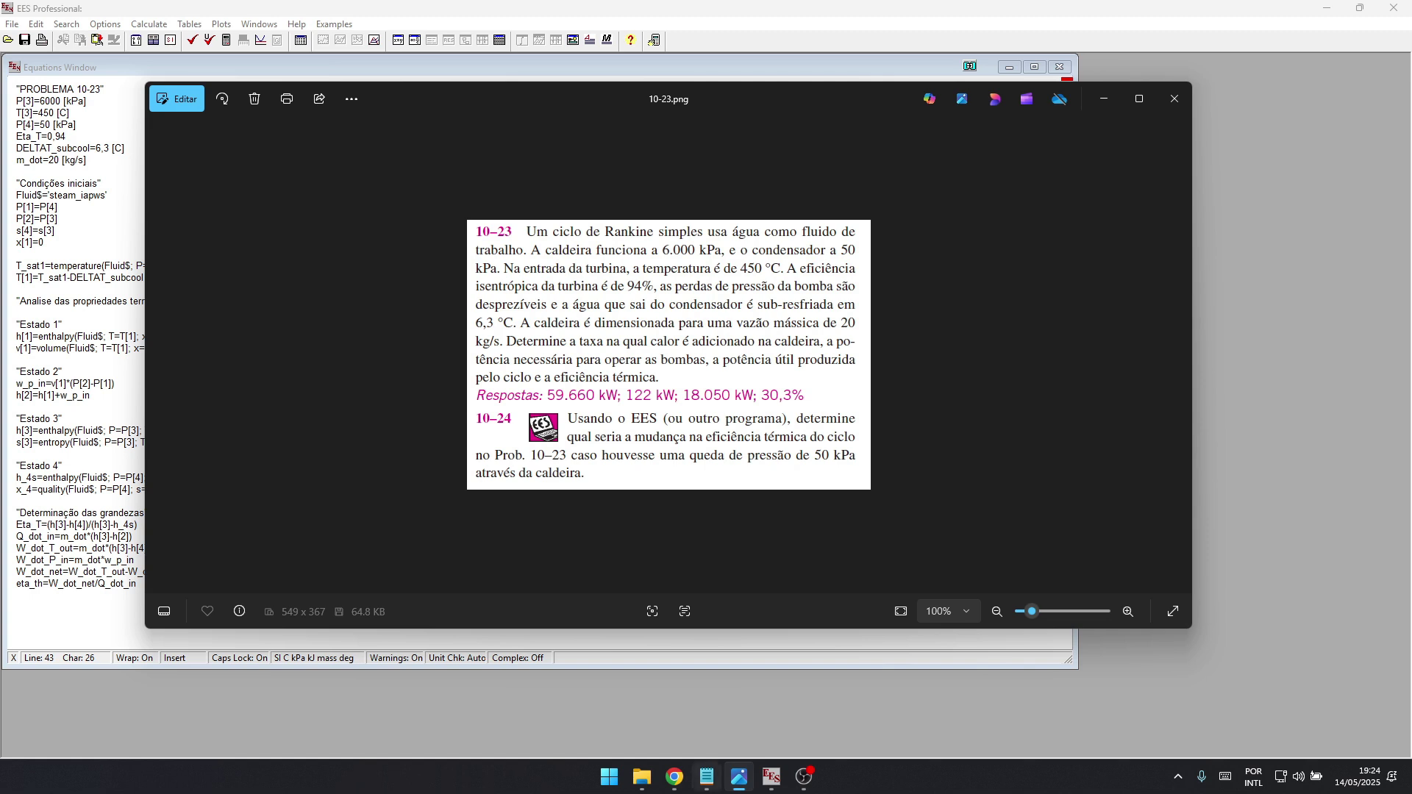
pyautogui.click(739, 775)
pyautogui.click(137, 583)
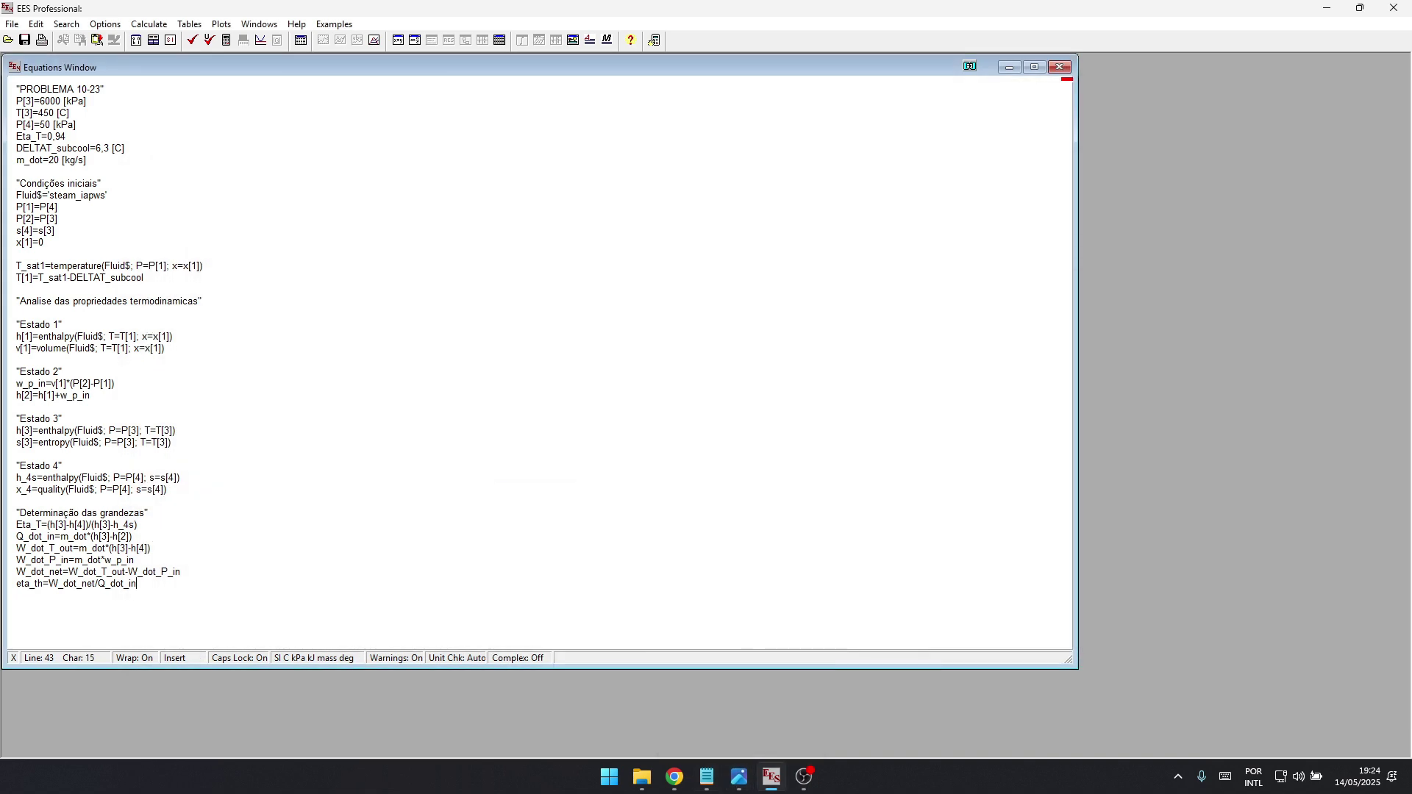
pyautogui.press('Left')
pyautogui.press('F2')
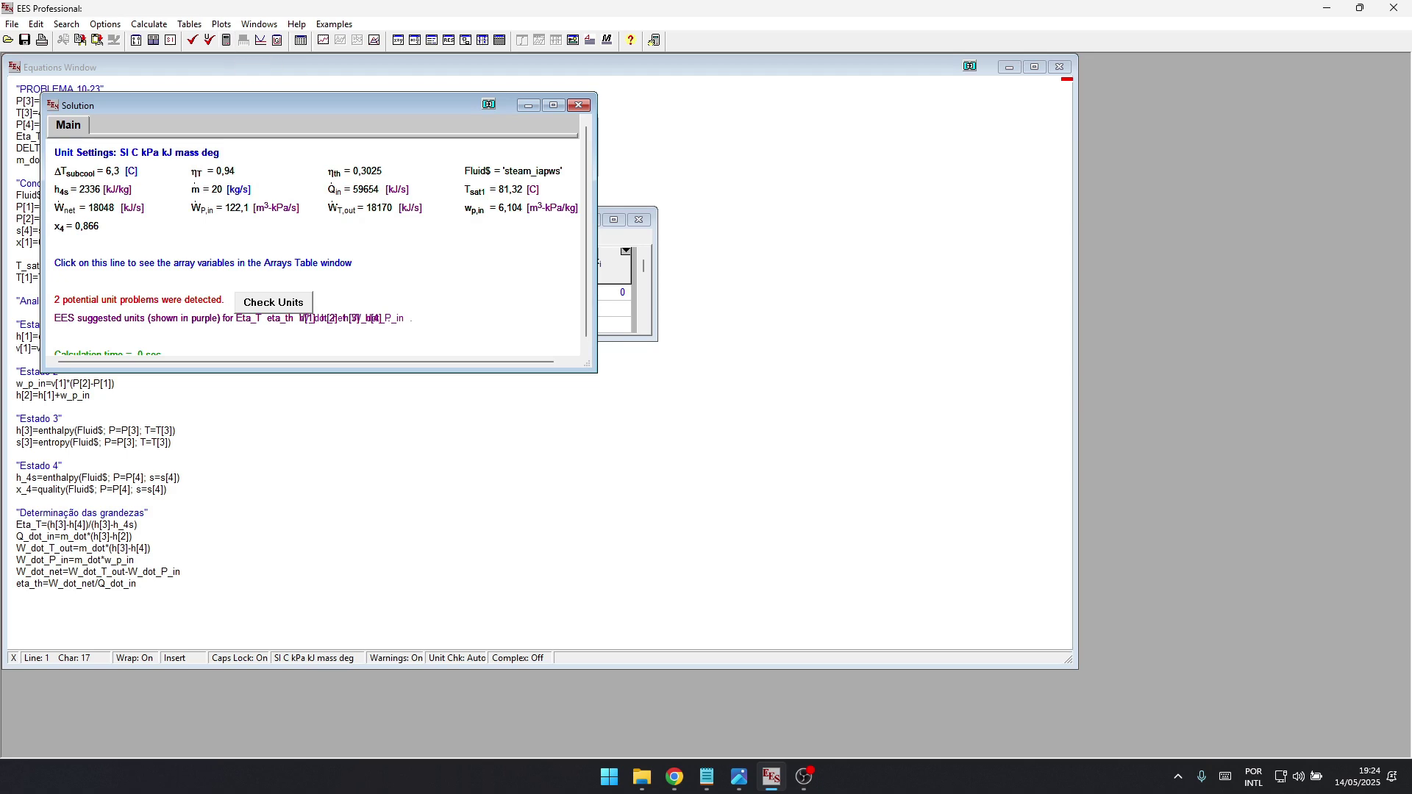
# - Examine the heat input rate, pump power, net power and thermal efficiency results in the Solution window
pyautogui.moveTo(588, 213); pyautogui.dragTo(476, 144)
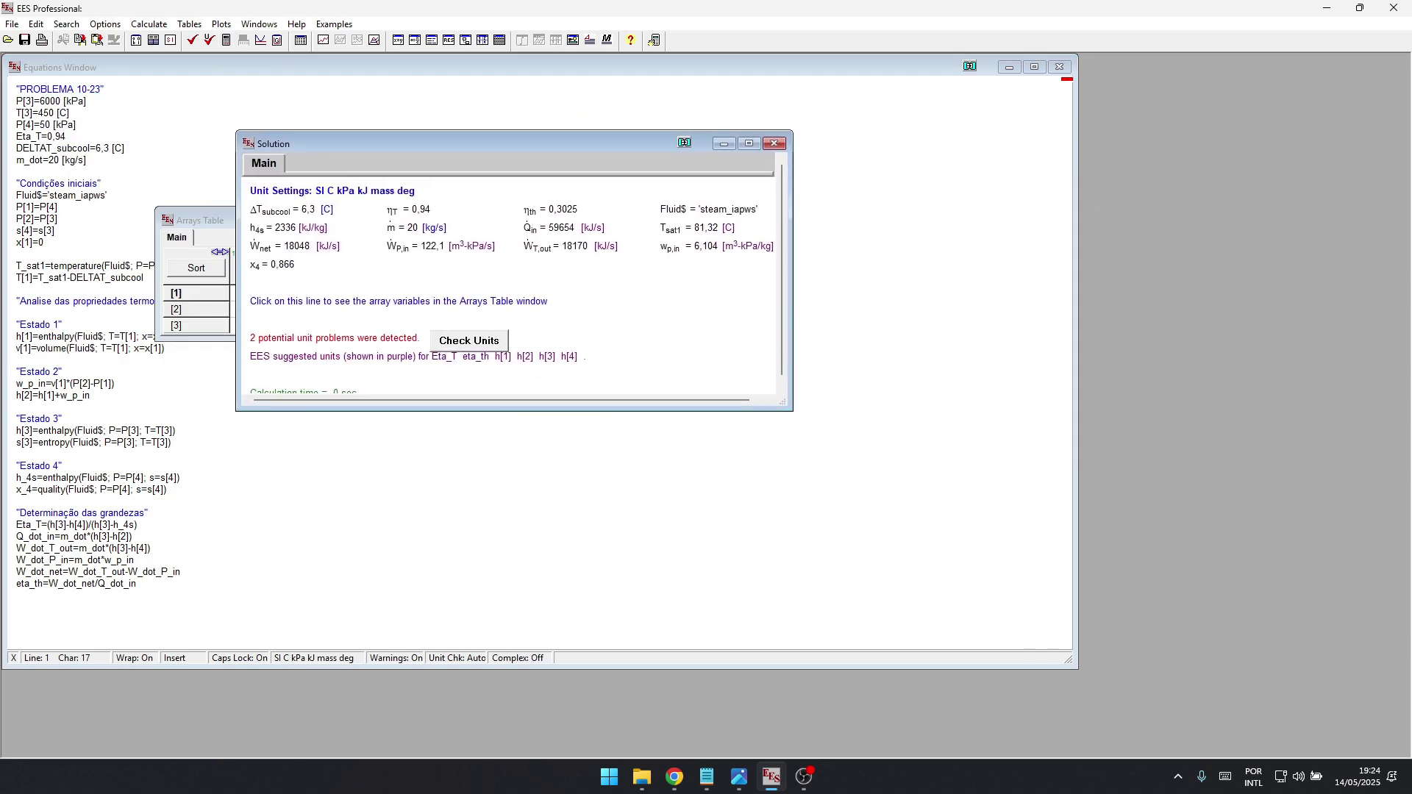
pyautogui.click(552, 210)
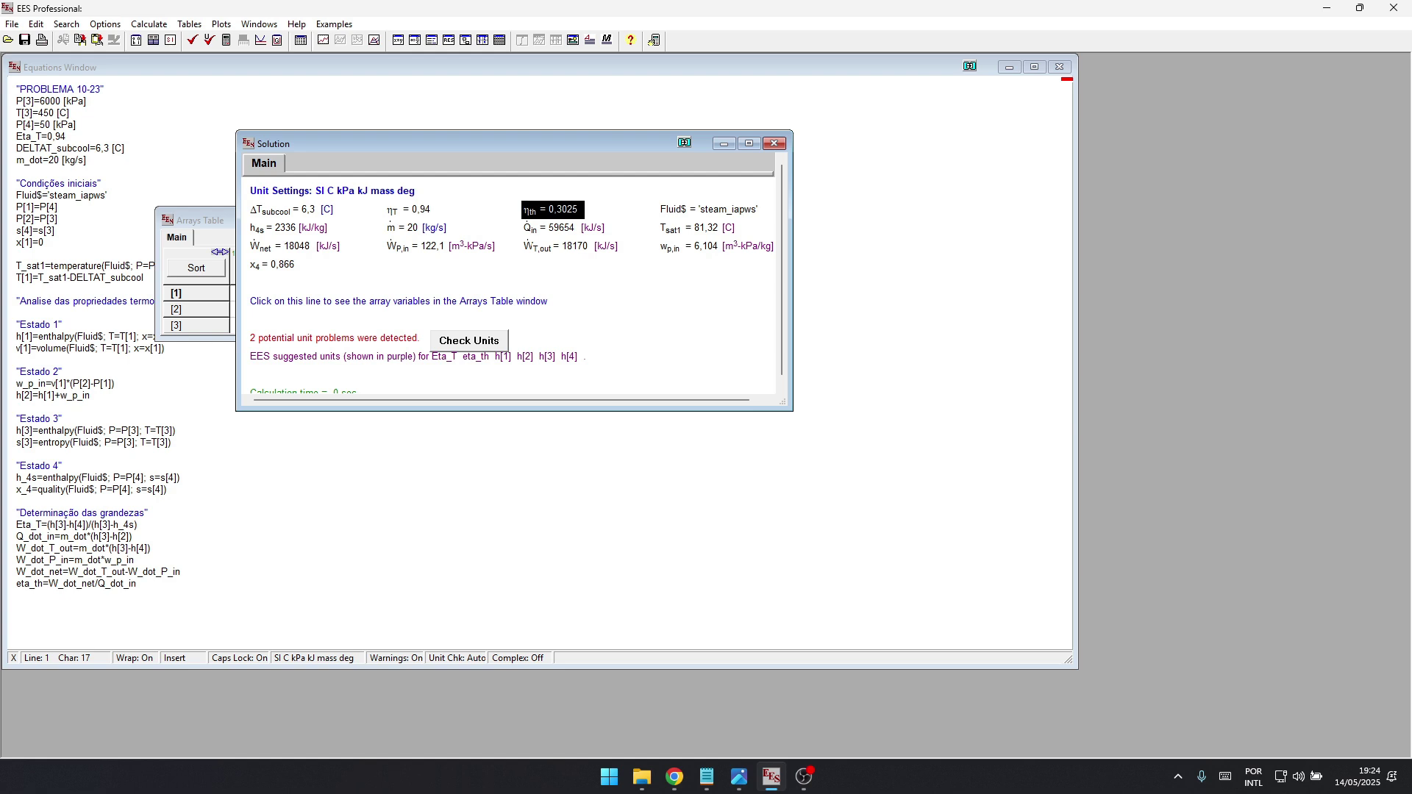
pyautogui.click(17, 407)
pyautogui.click(16, 584)
pyautogui.click(804, 776)
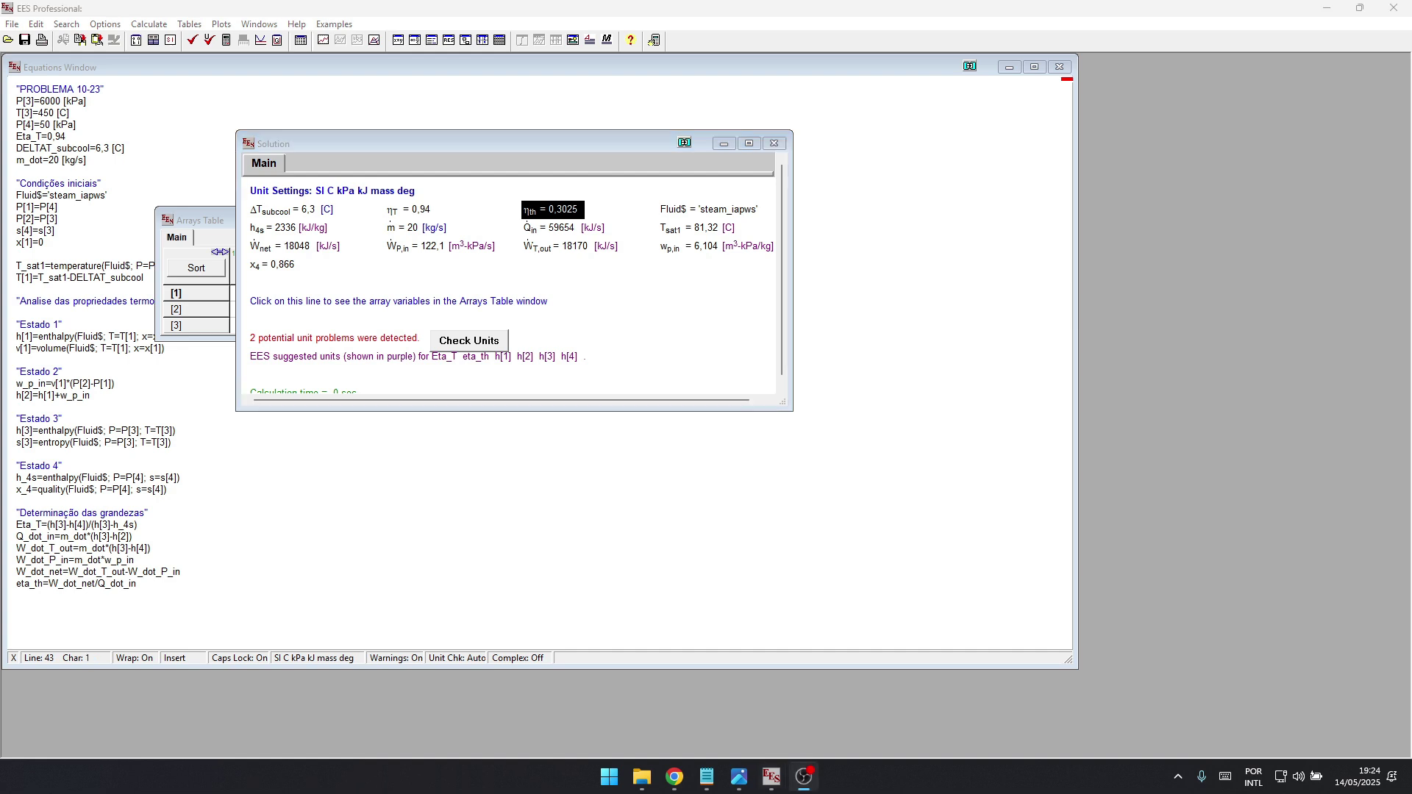
pyautogui.click(16, 406)
pyautogui.click(564, 228)
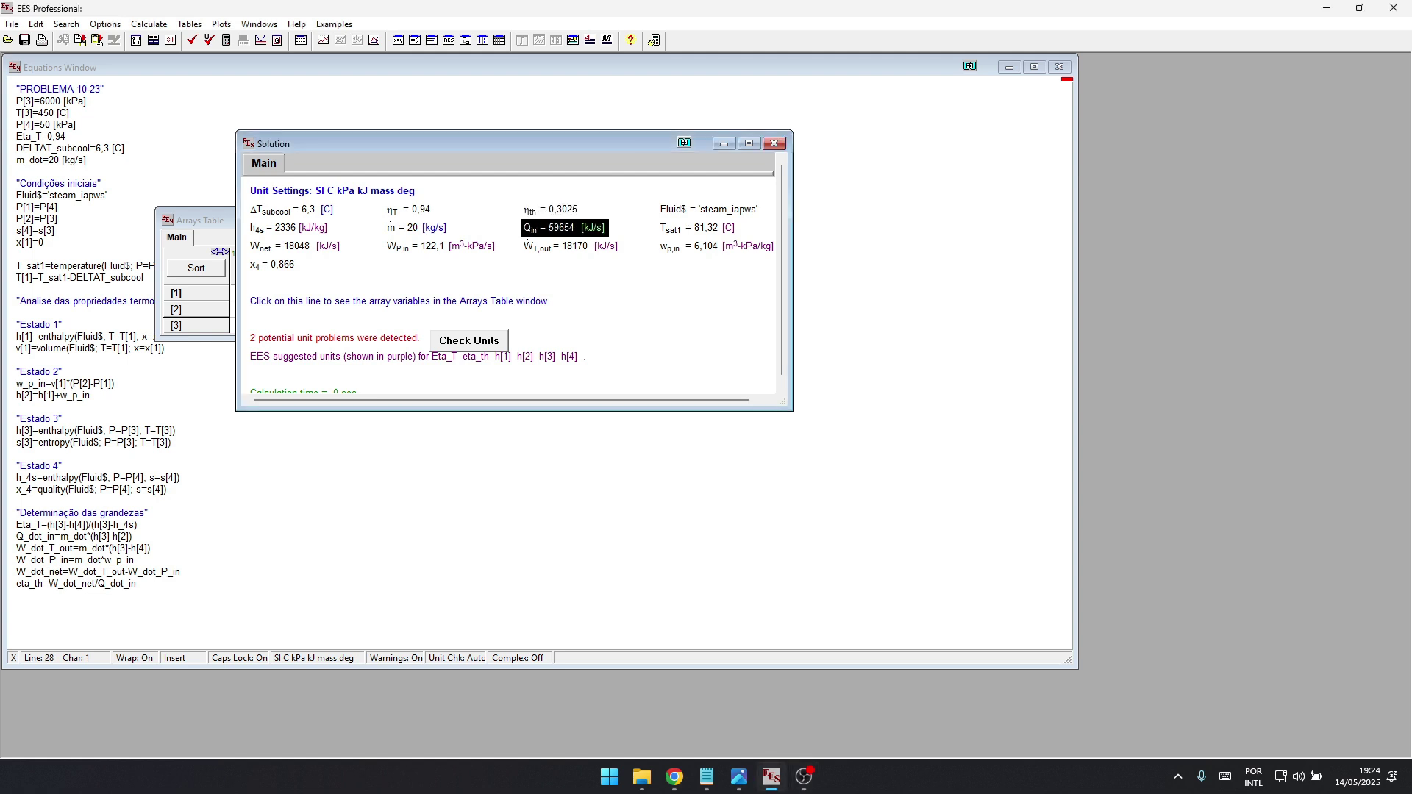
pyautogui.click(570, 245)
pyautogui.click(441, 246)
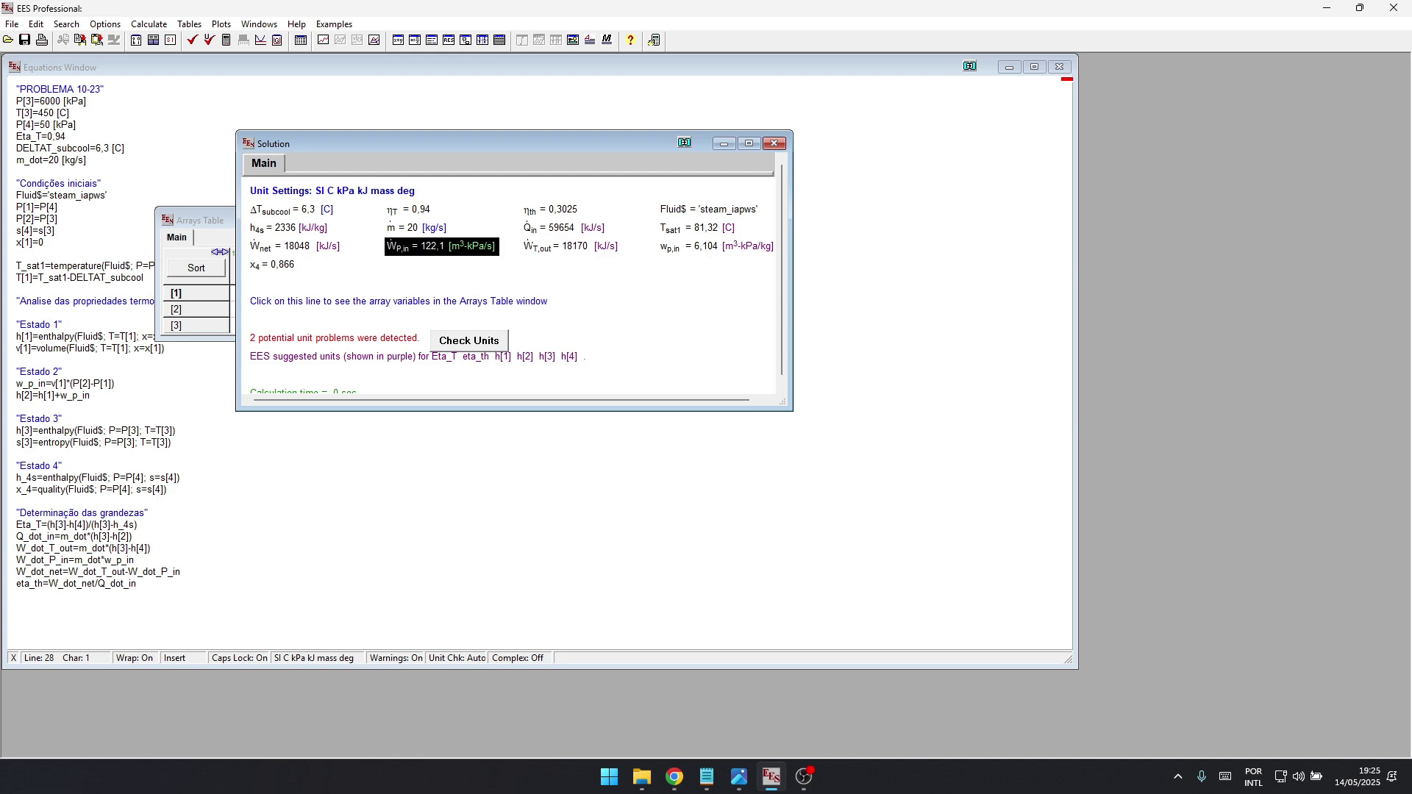
pyautogui.click(295, 246)
pyautogui.click(292, 209)
pyautogui.click(552, 210)
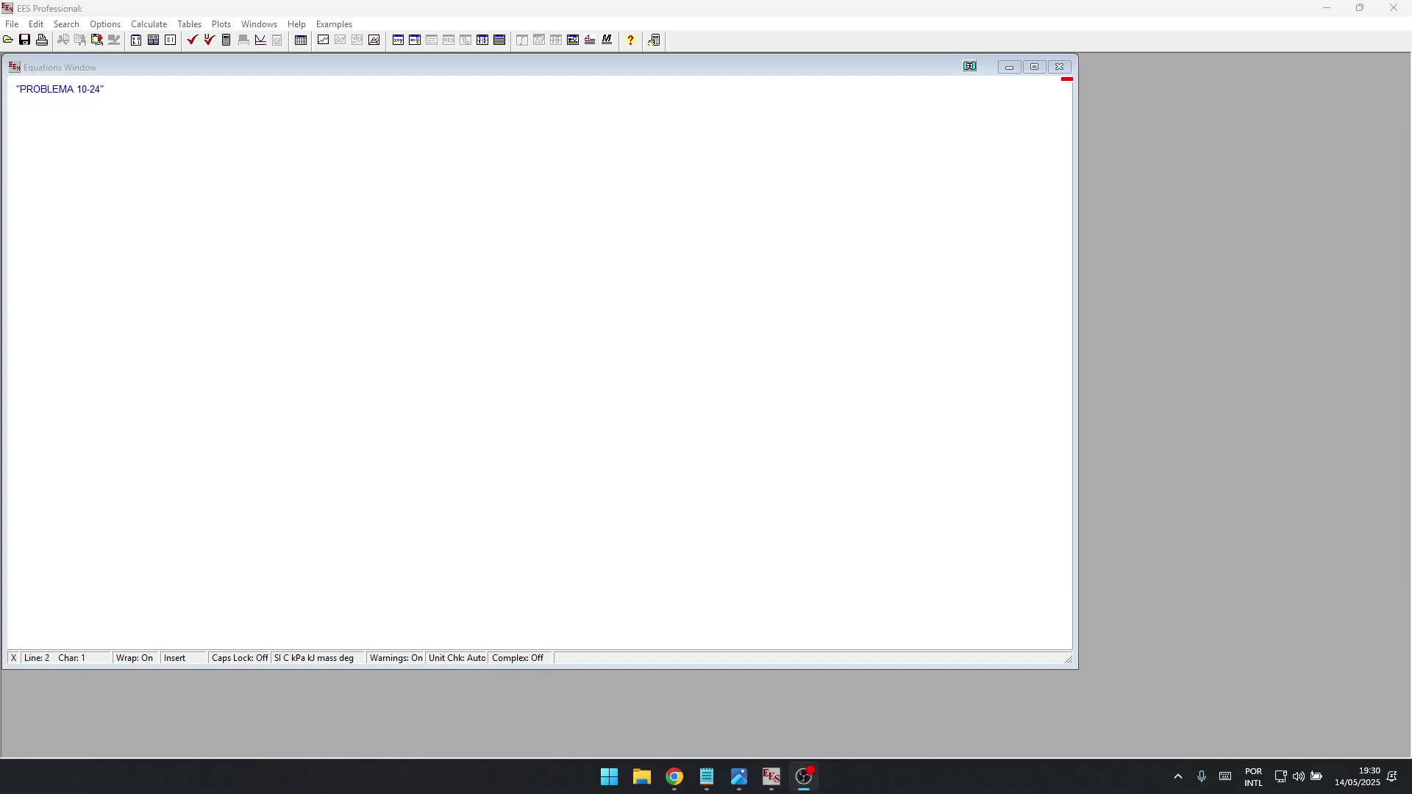
# - Consult the Problem 10-24 statement and add the section comment "DADOS" below the "PROBLEMA 10-24" title, separated by a blank line
pyautogui.hotkey('alt', 'Tab')
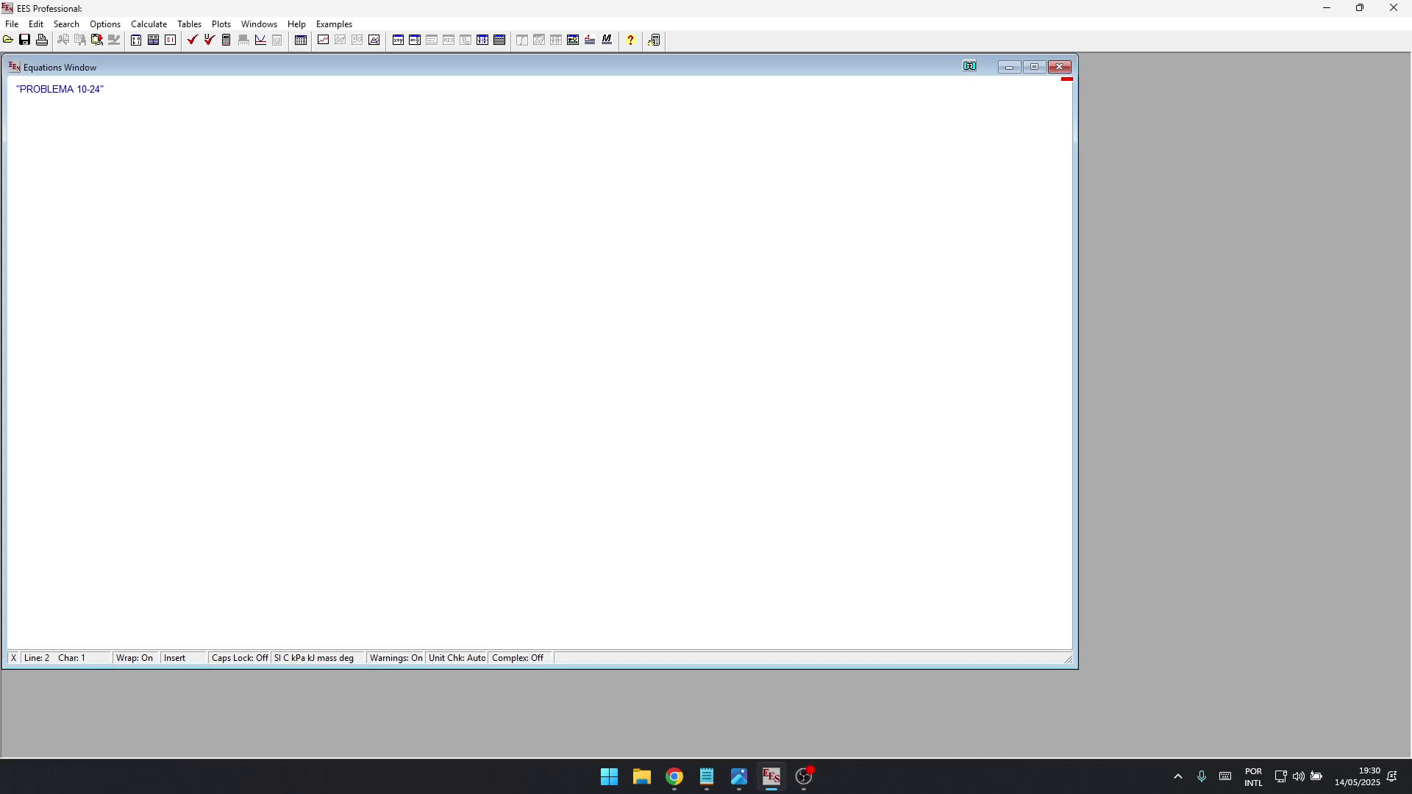
pyautogui.click(738, 776)
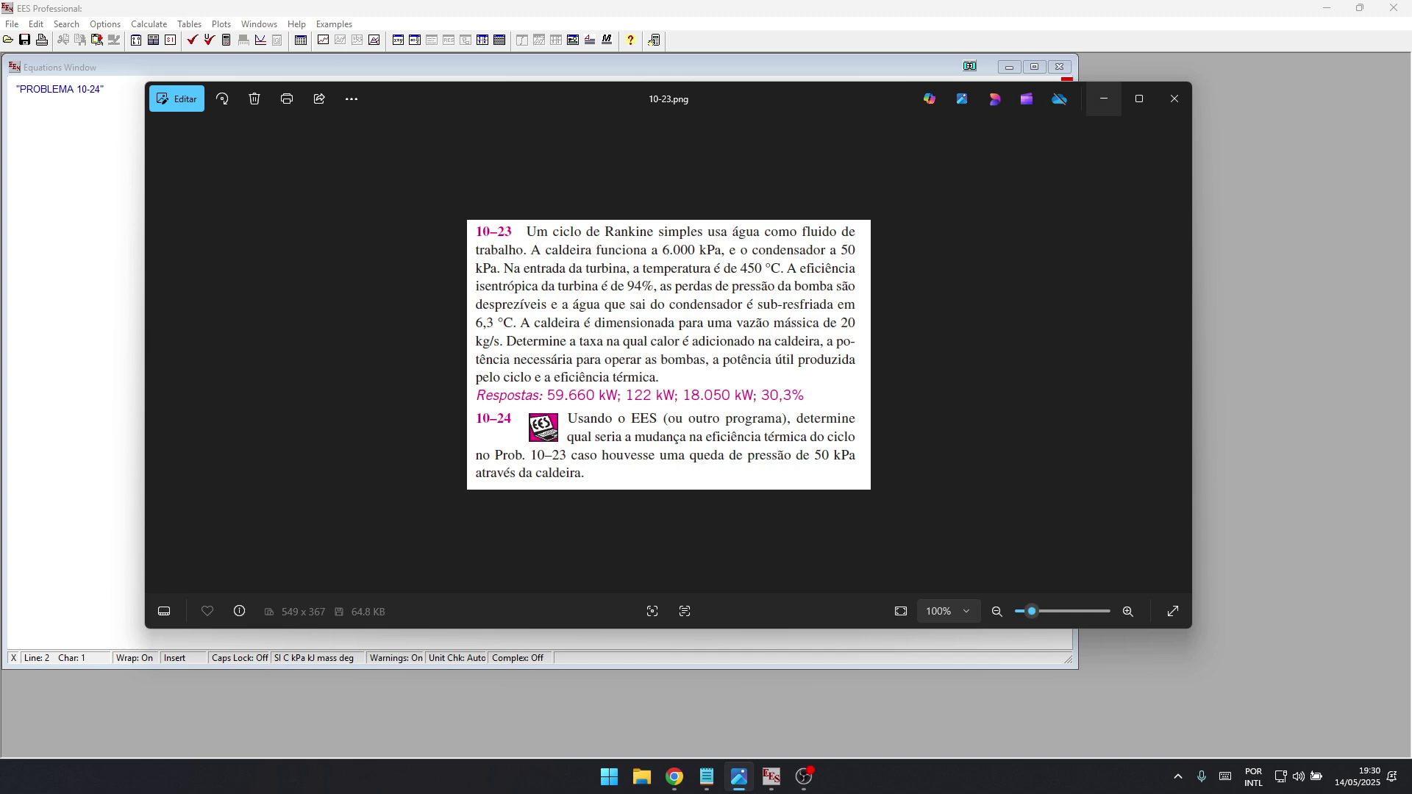
pyautogui.click(1103, 98)
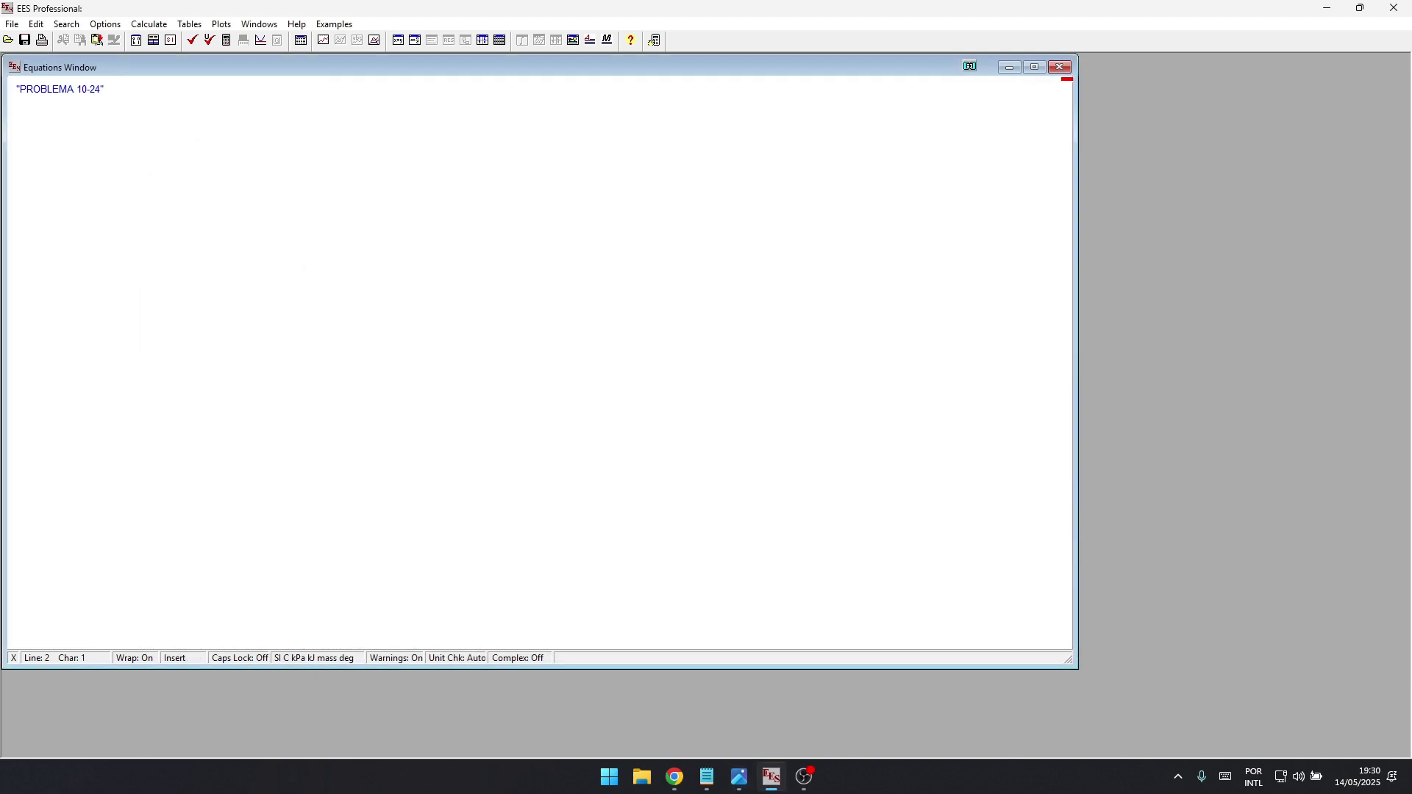
pyautogui.hotkey('alt', 'Tab')
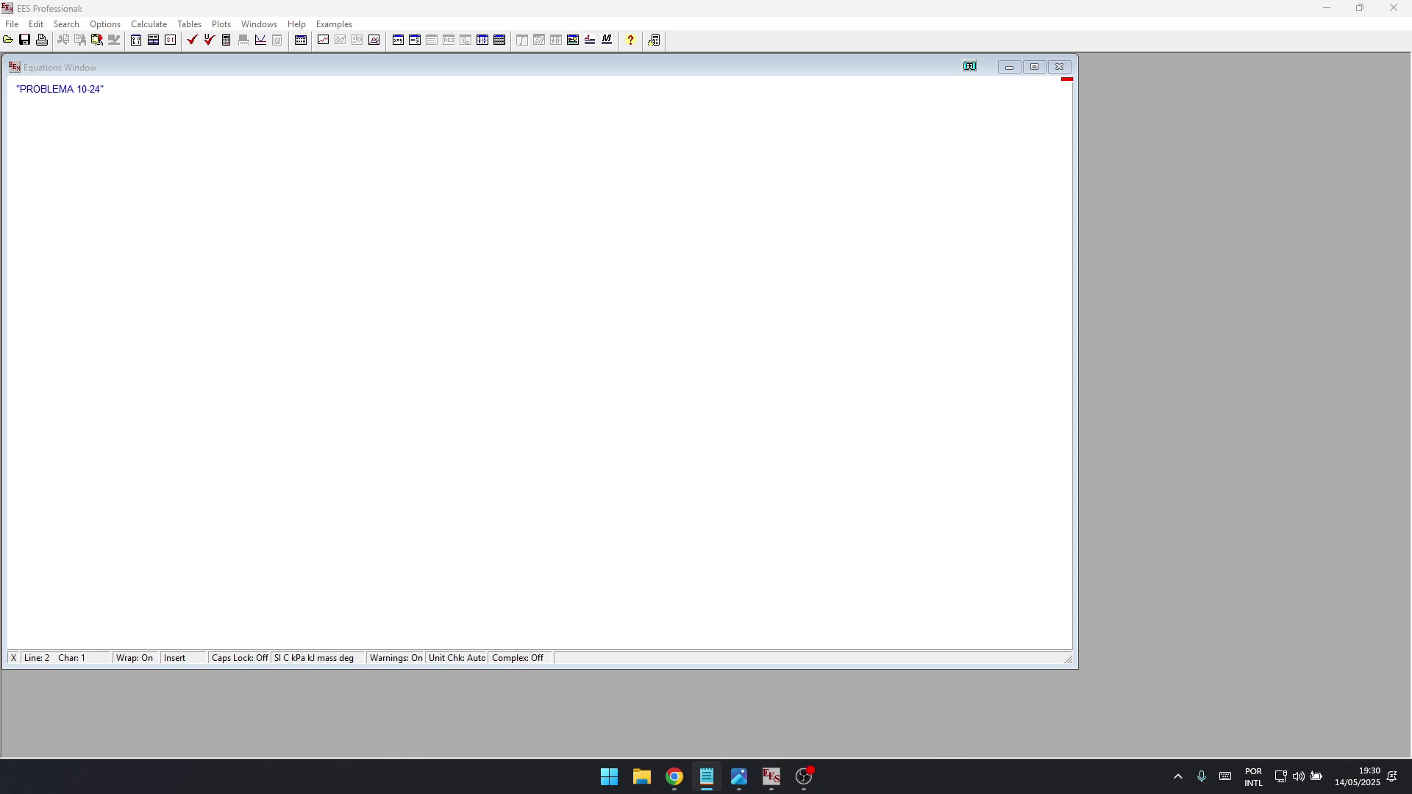
pyautogui.hotkey('alt', 'Tab')
pyautogui.write('"DADOS"')
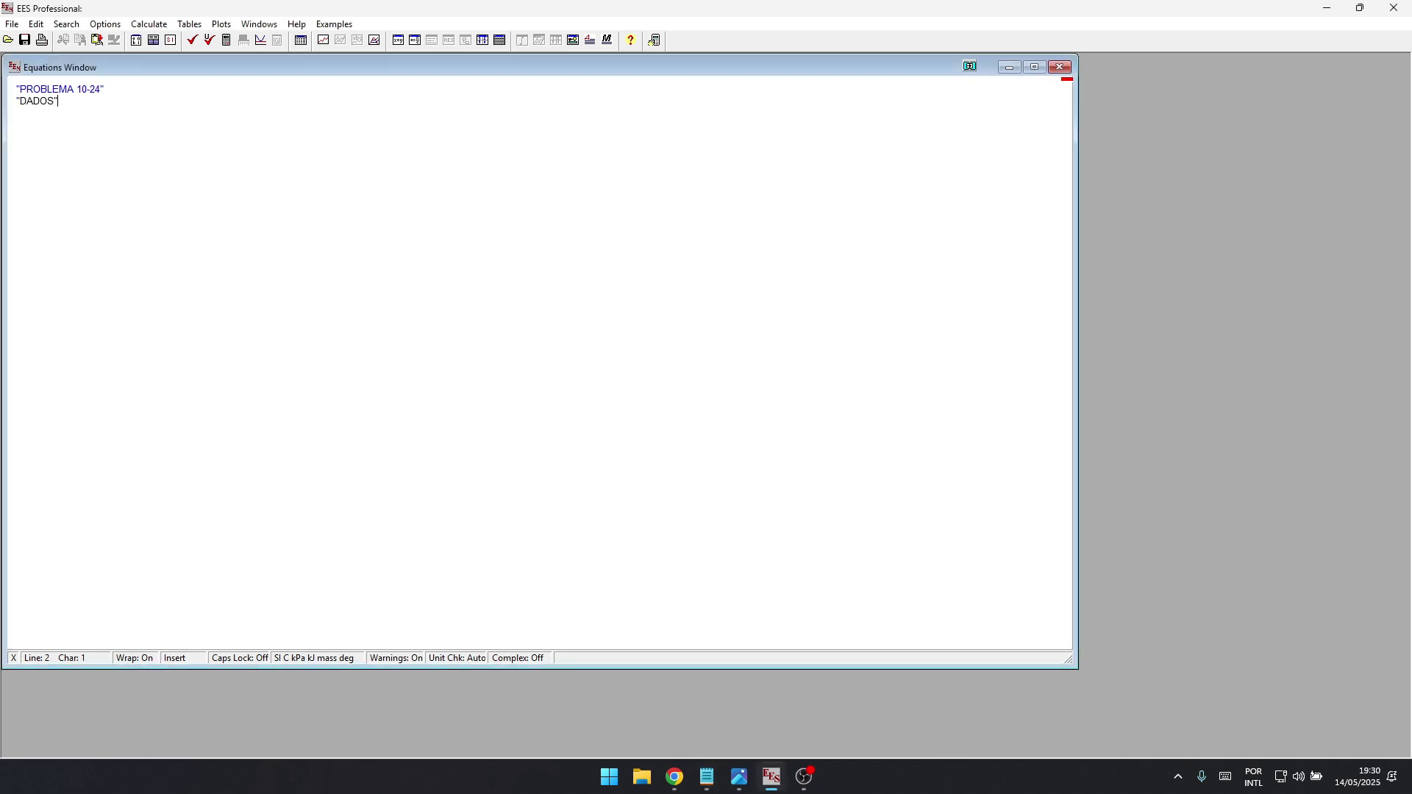
pyautogui.hotkey('alt', 'Tab')
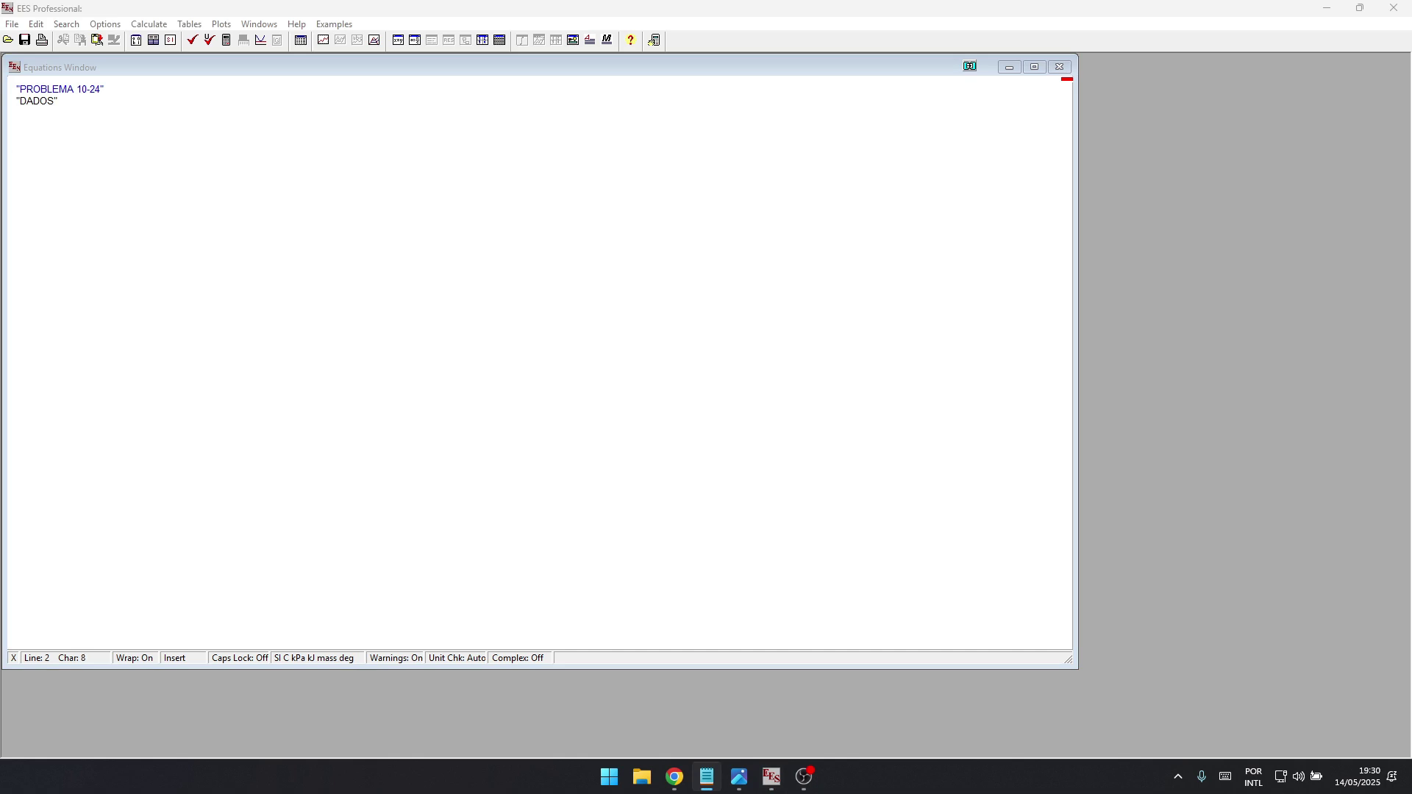
pyautogui.hotkey('alt', 'Tab')
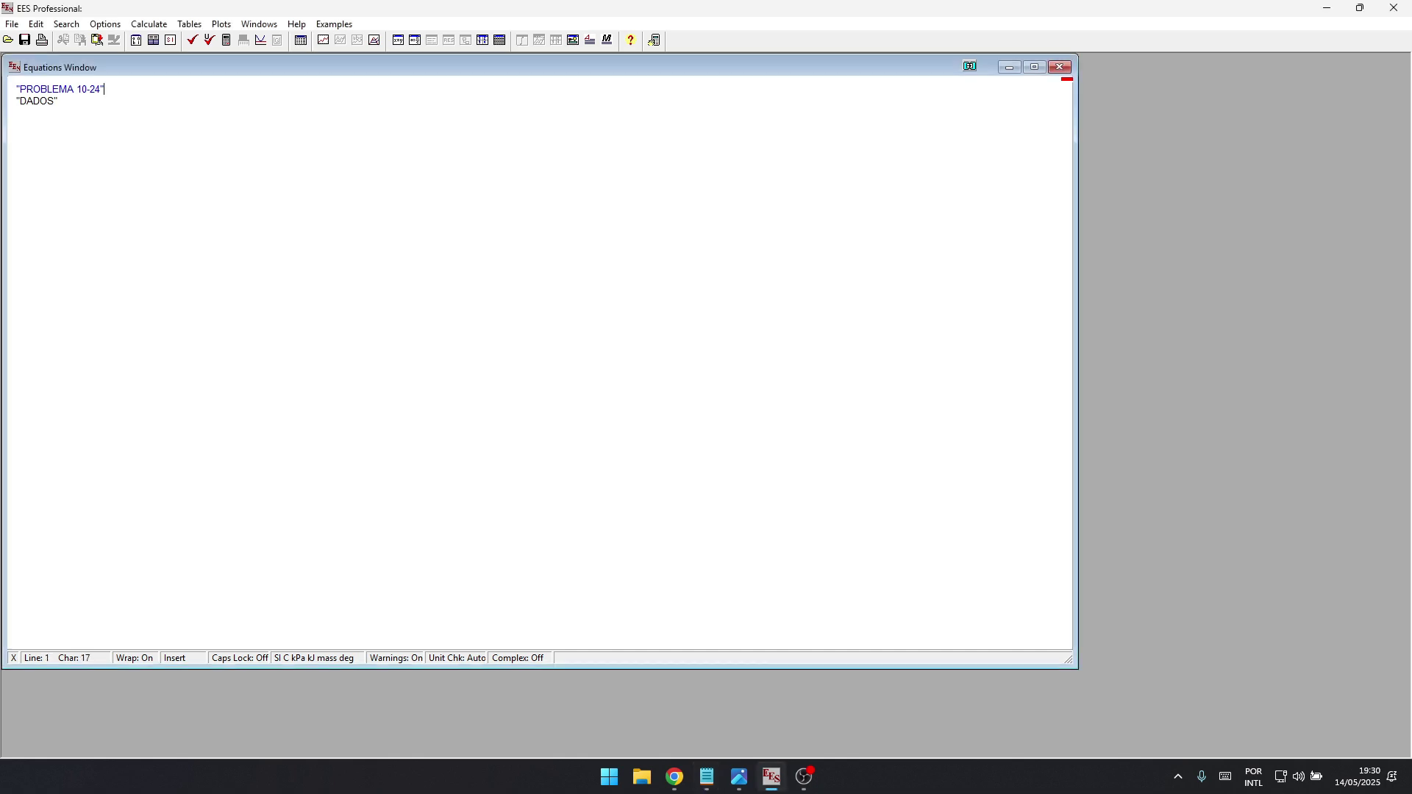
pyautogui.press('Return')
pyautogui.press('Return')
# - Under the "DADOS" comment, enter the pump outlet pressure P[2]=6000 [kPa] and the boiler pressure drop DELTAP = 50 [kPa]
pyautogui.write('P[2]=6000 [kPa]')
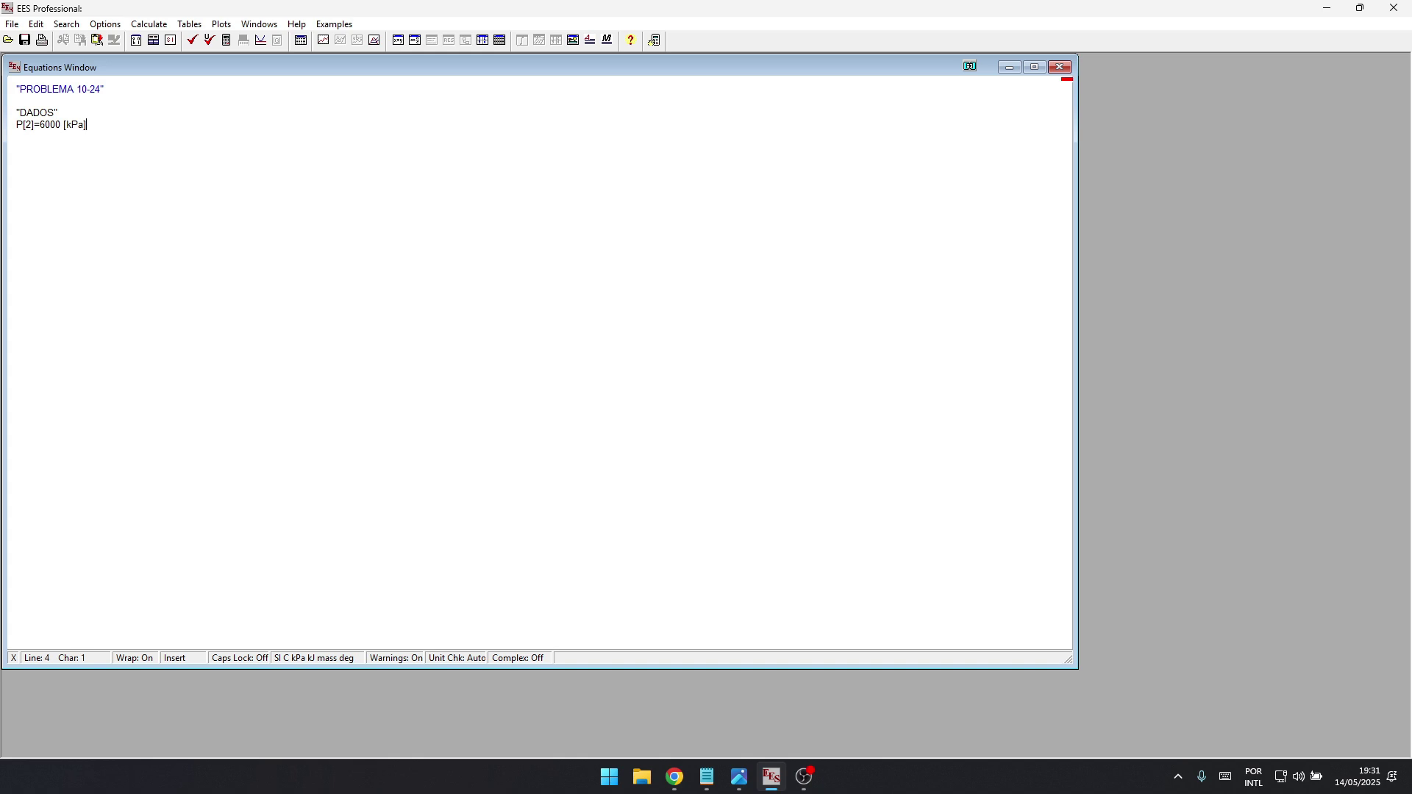
pyautogui.hotkey('alt', 'Tab')
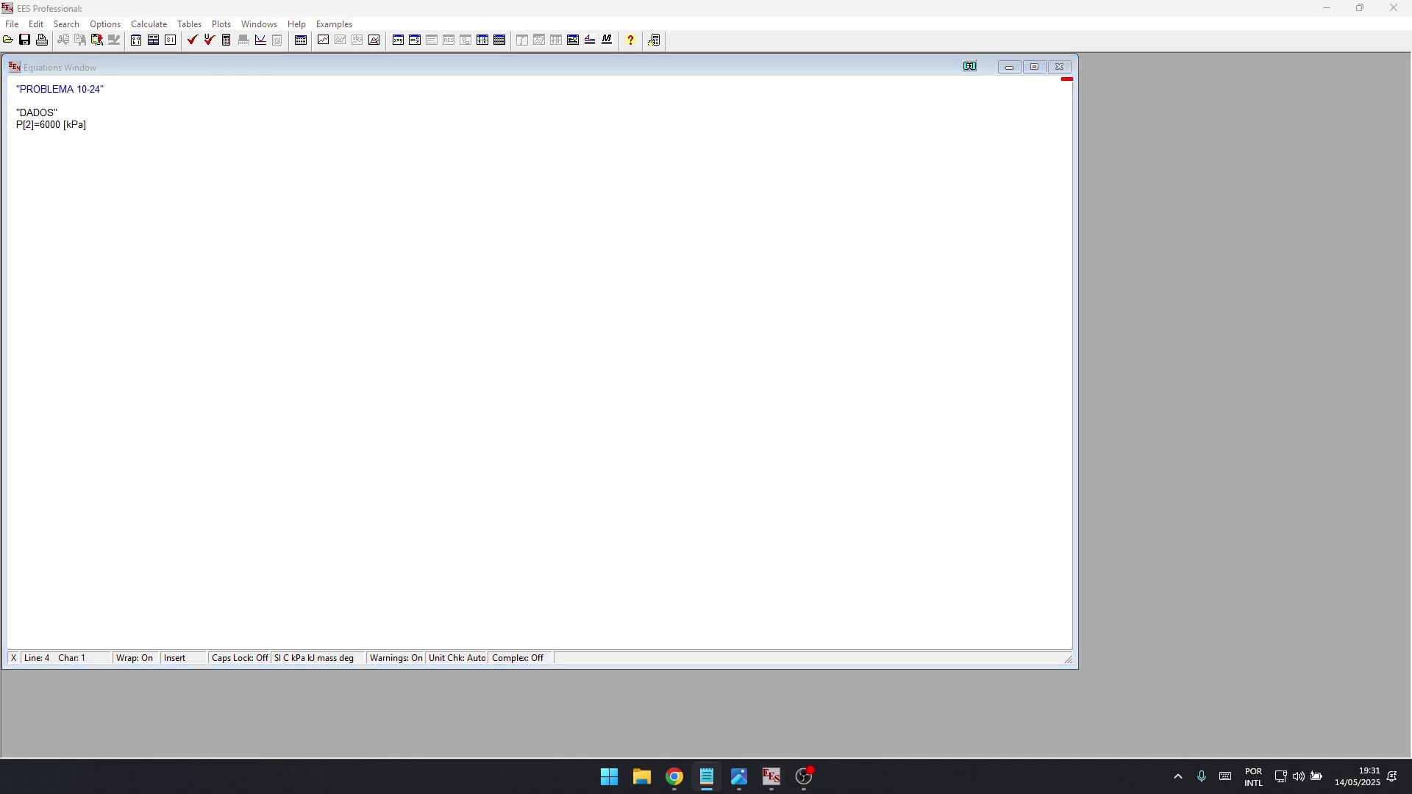
pyautogui.hotkey('alt', 'Tab')
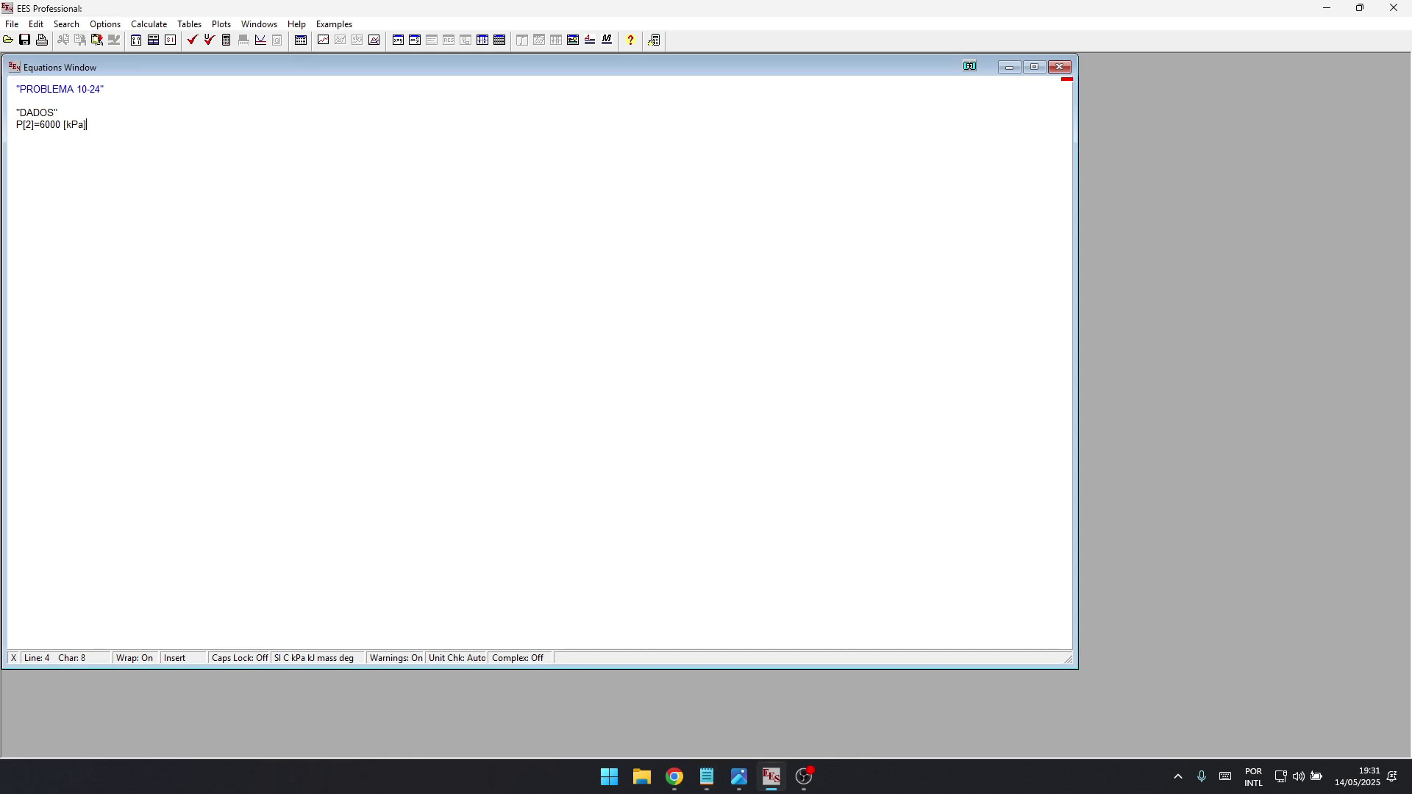
pyautogui.write('DELTAP = 50 [kPa]')
pyautogui.press('Up')
pyautogui.hotkey('alt', 'Tab')
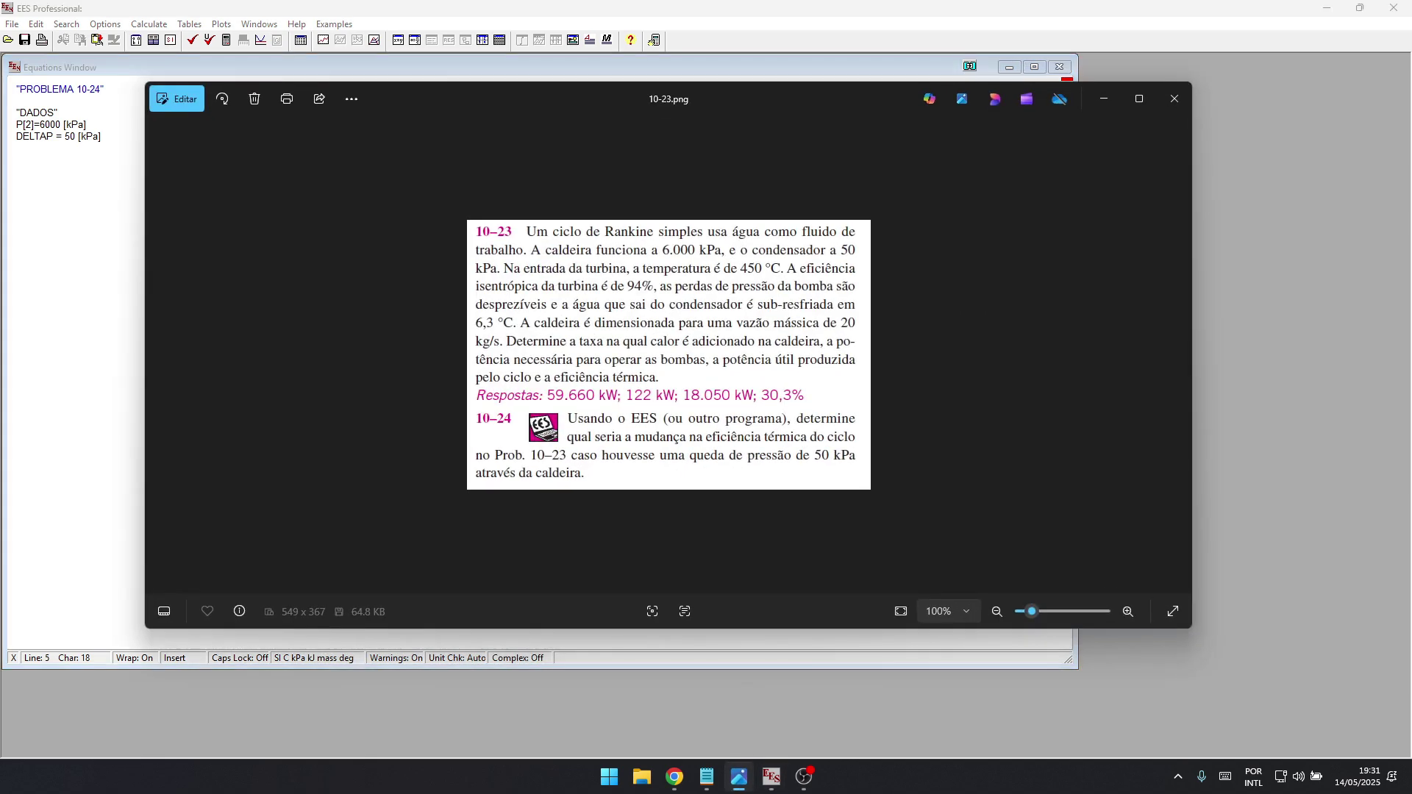
pyautogui.hotkey('alt', 'Tab')
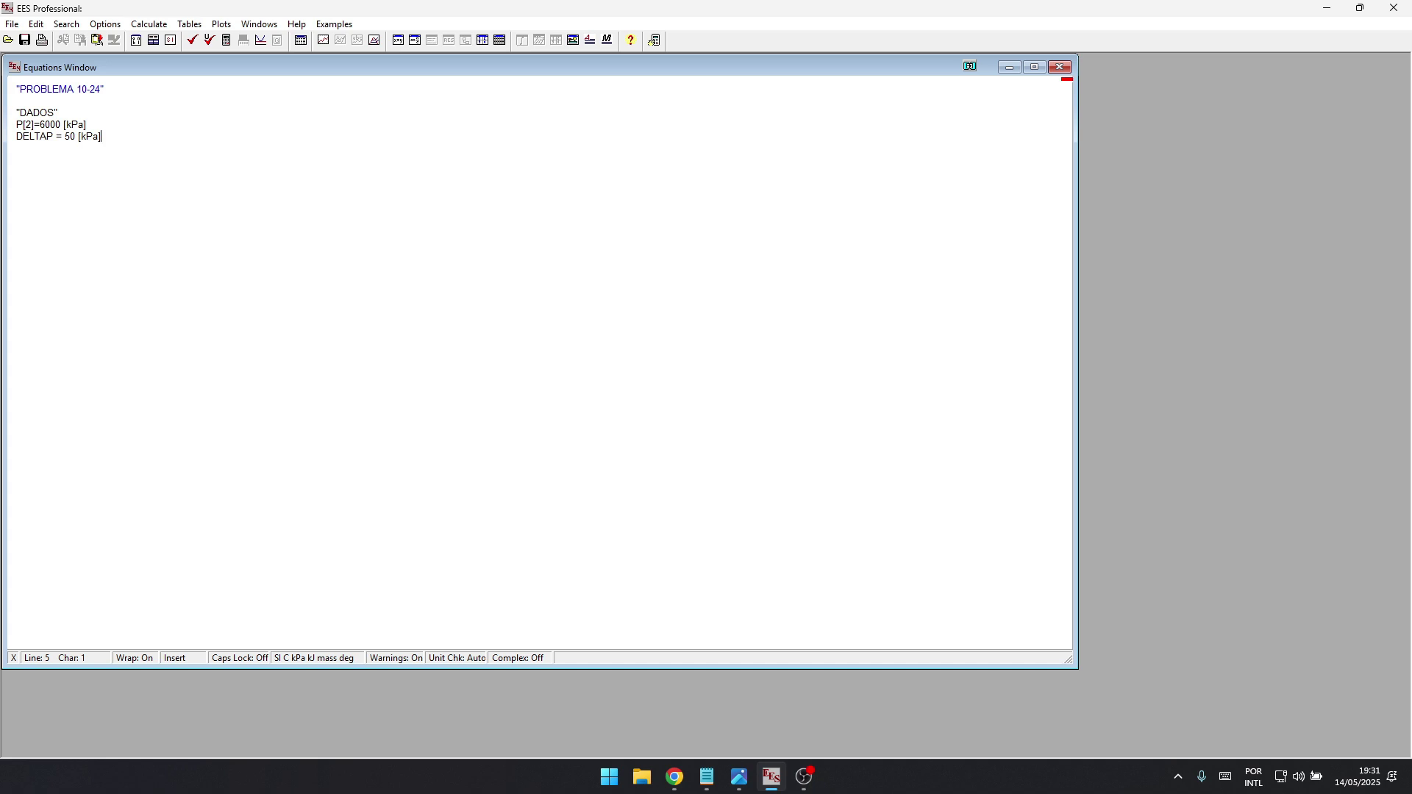
# - Below the pressure drop, enter the turbine inlet temperature T[3]=450 [C] and the condenser pressure P[4]=50 [kPa]
pyautogui.hotkey('alt', 'Tab')
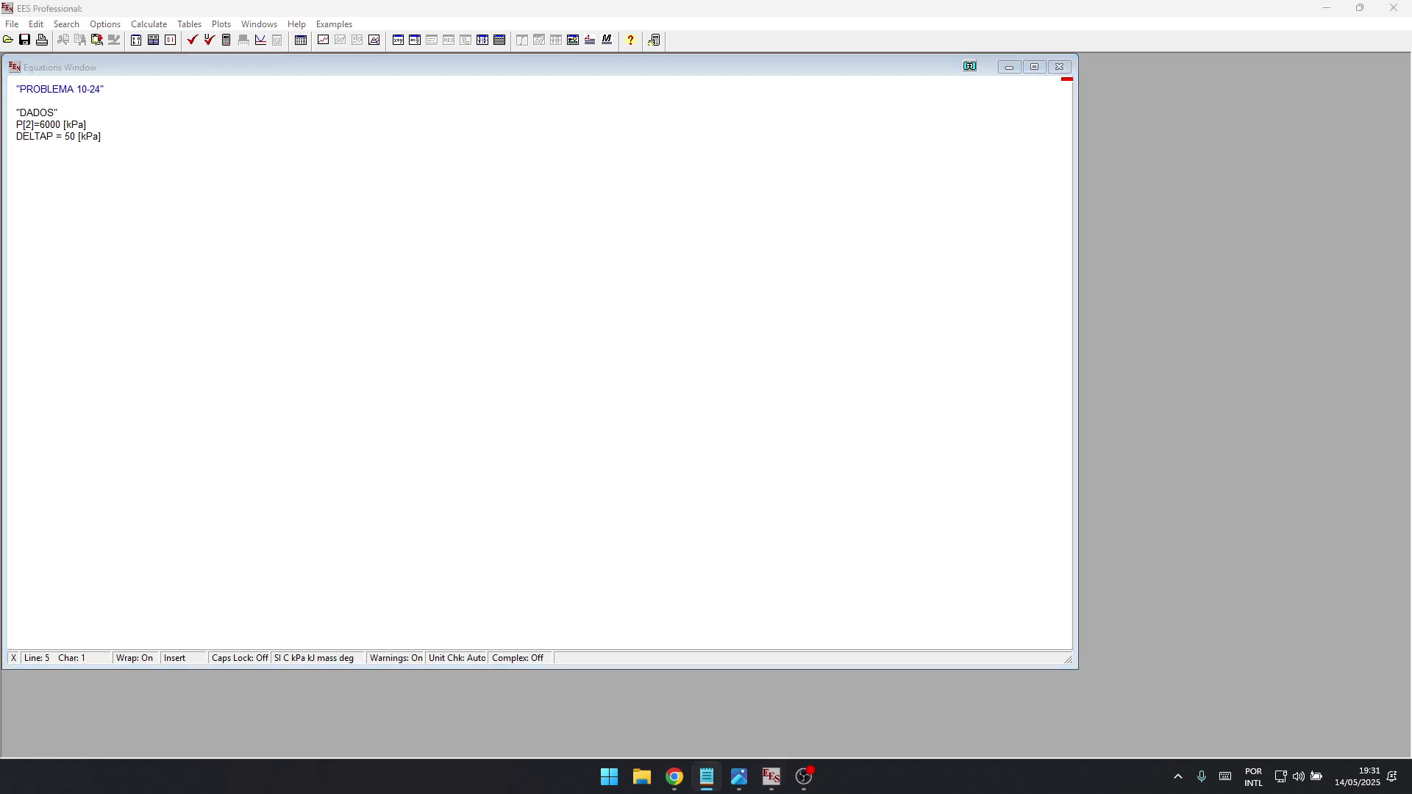
pyautogui.hotkey('alt', 'Tab')
pyautogui.write('T[3]=450 [C]')
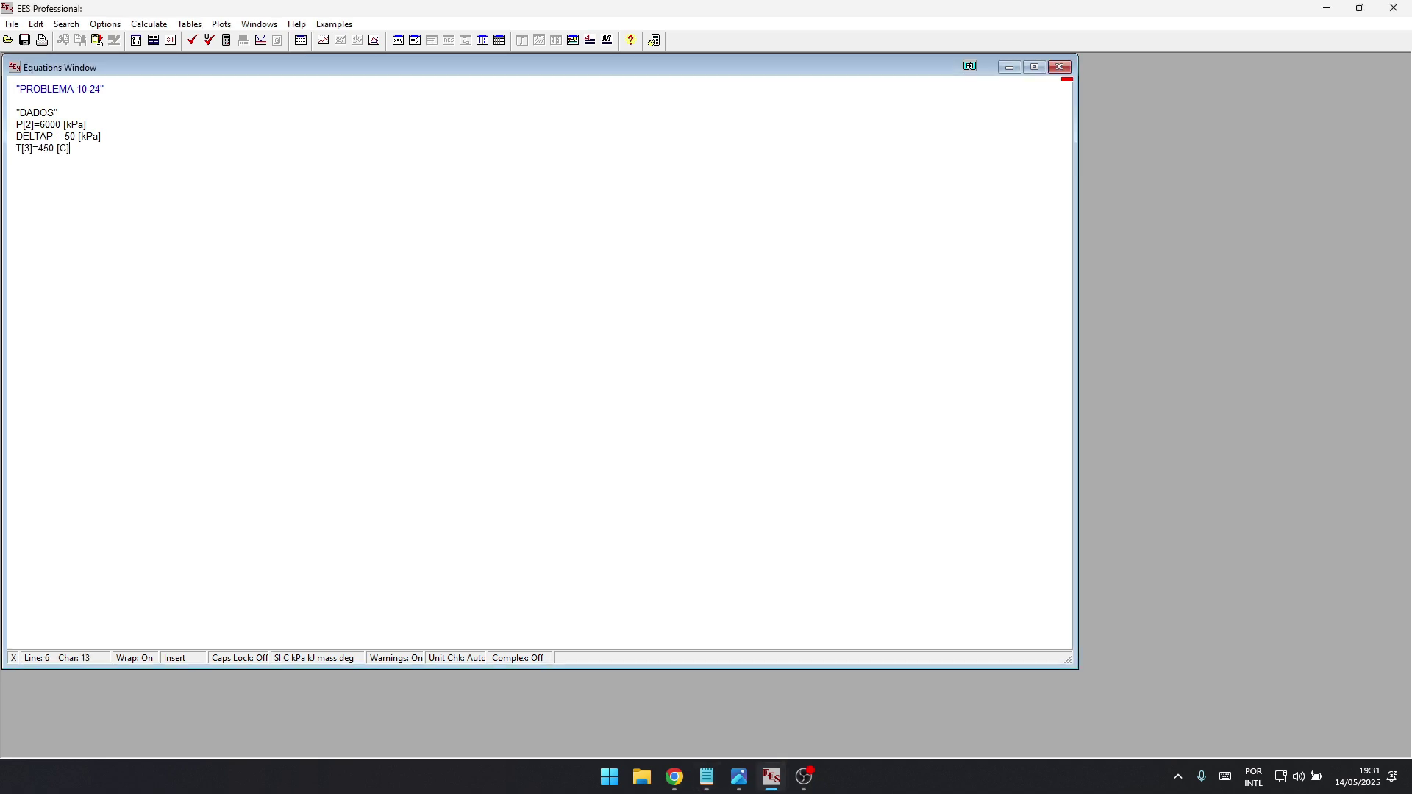
pyautogui.hotkey('alt', 'Tab')
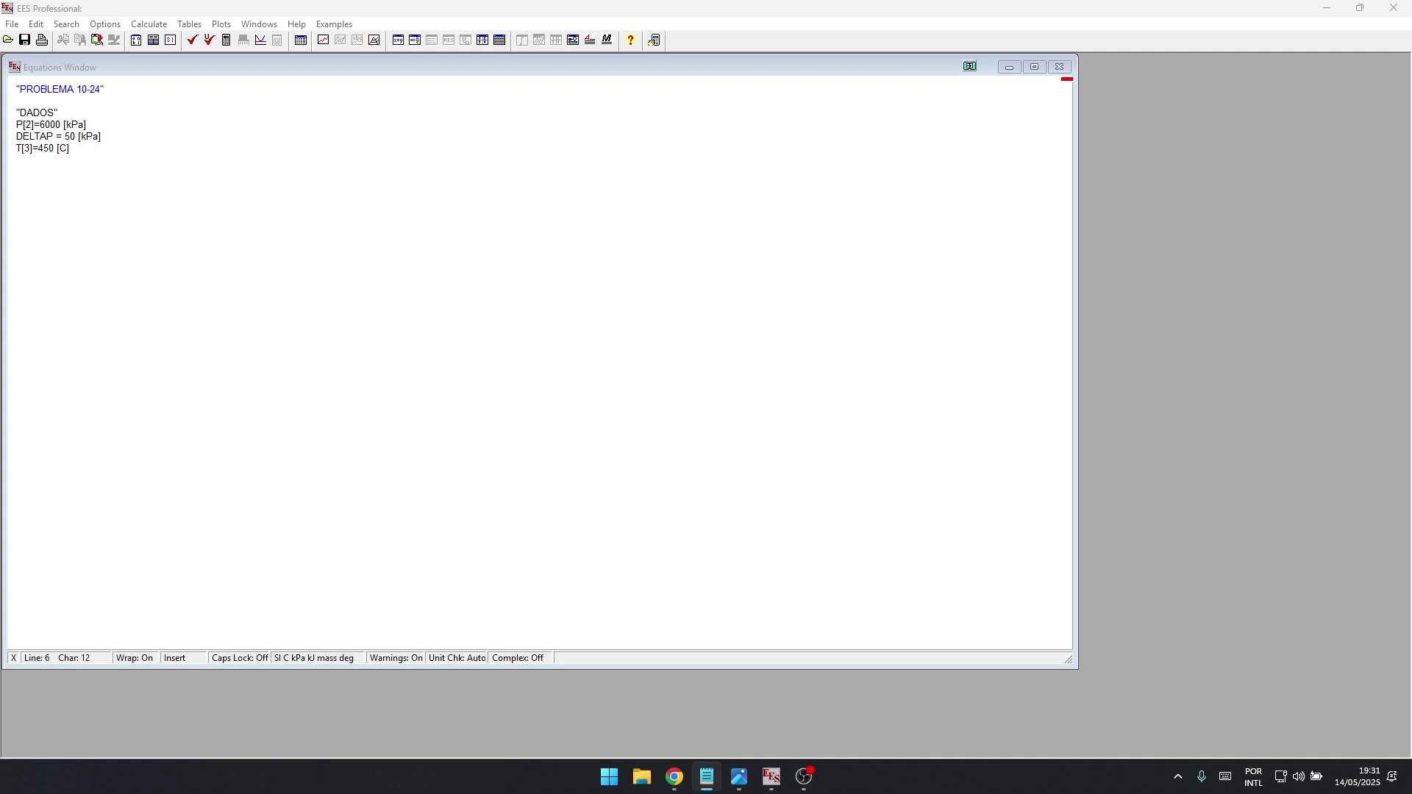
pyautogui.hotkey('alt', 'Tab')
pyautogui.write('P[4]=50 [kPa]')
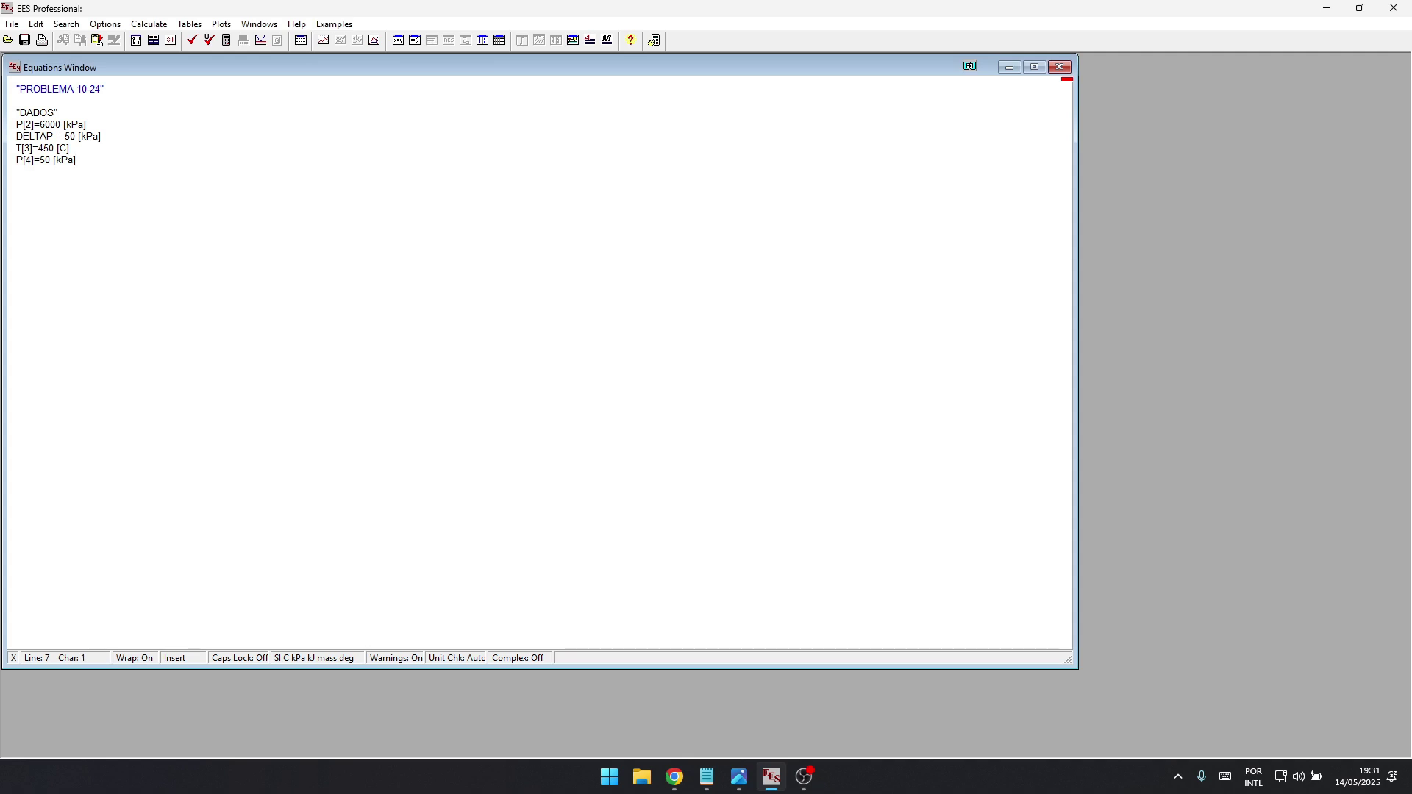
# - Below the condenser pressure, enter the turbine isentropic efficiency Eta_T=0,94
pyautogui.hotkey('alt', 'Tab')
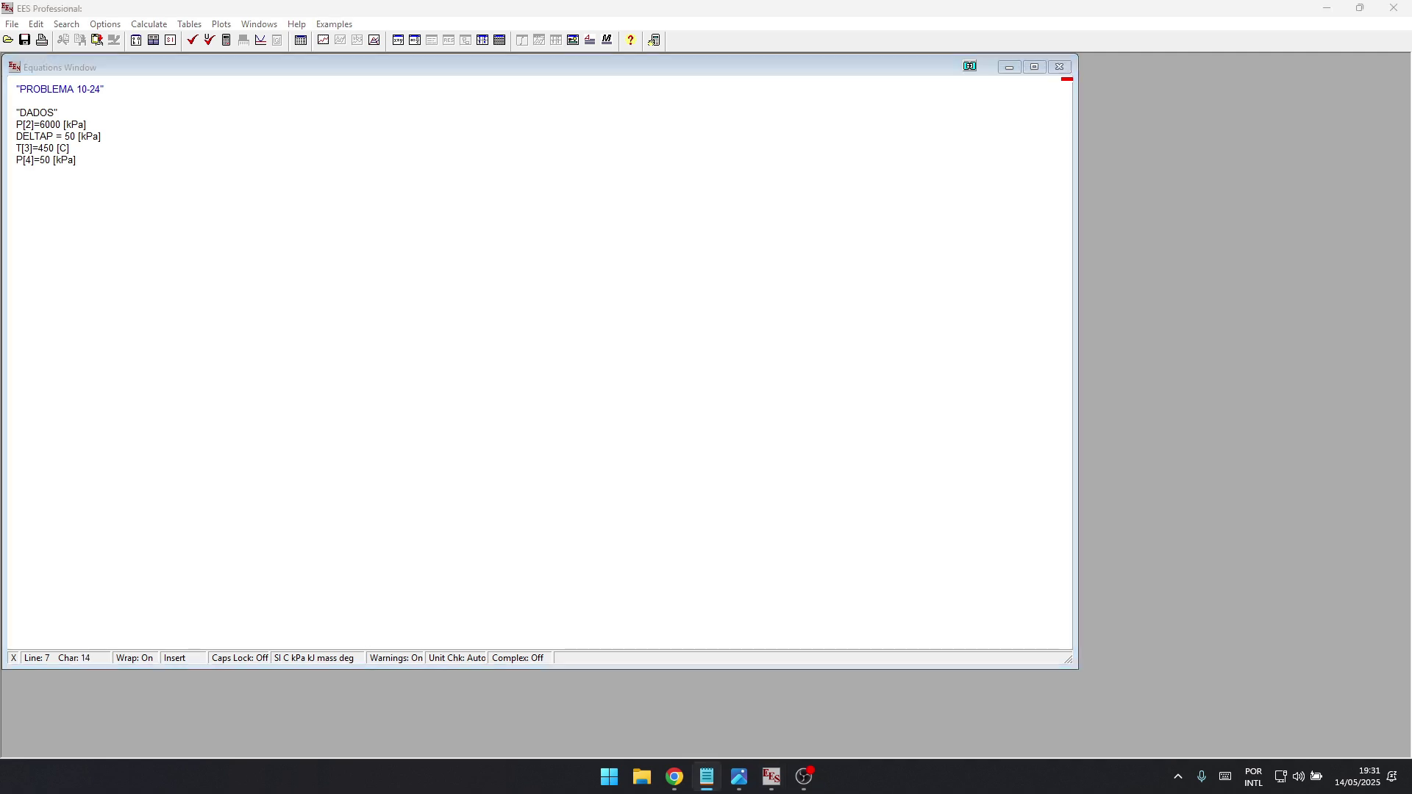
pyautogui.hotkey('alt', 'Tab')
pyautogui.write('Eta_T=0,94')
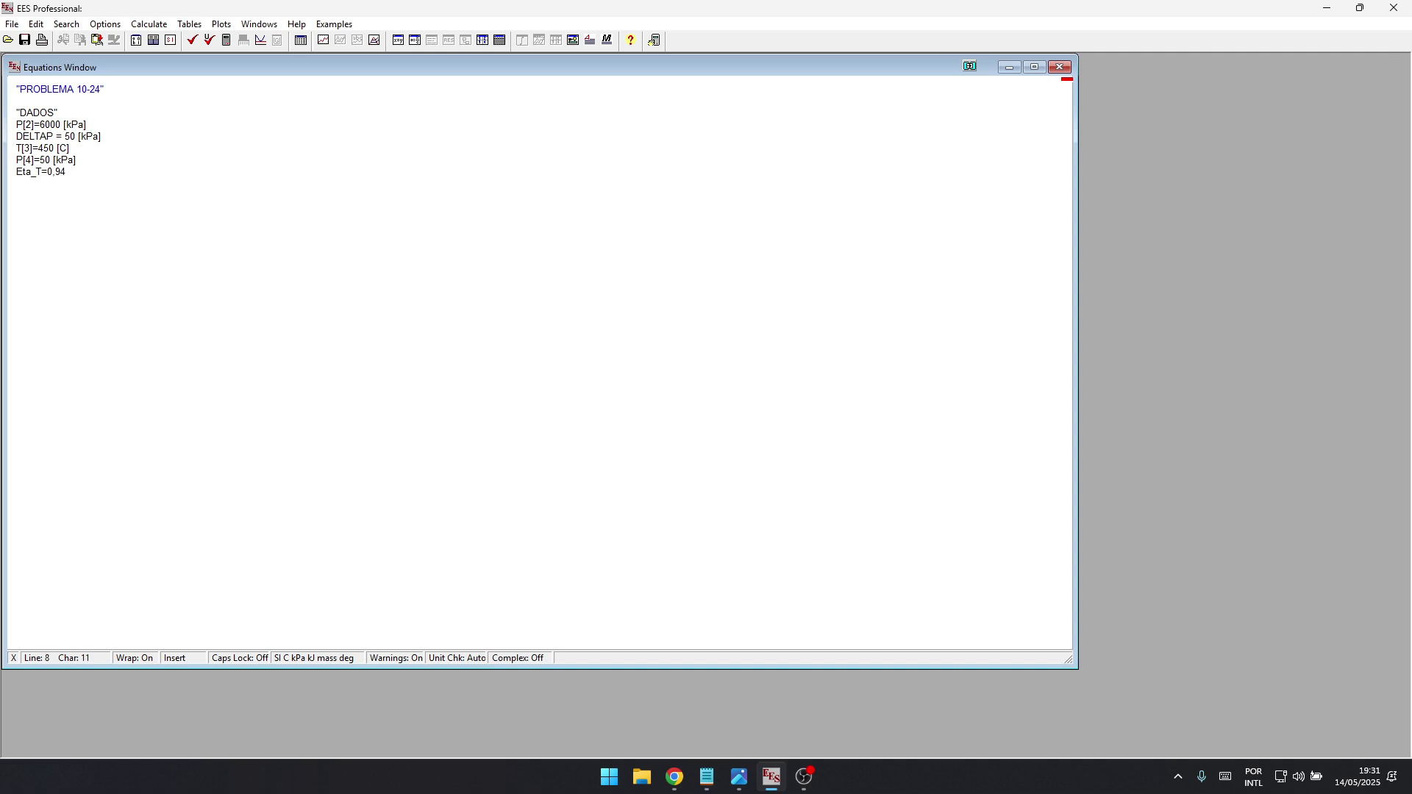
pyautogui.hotkey('alt', 'Tab')
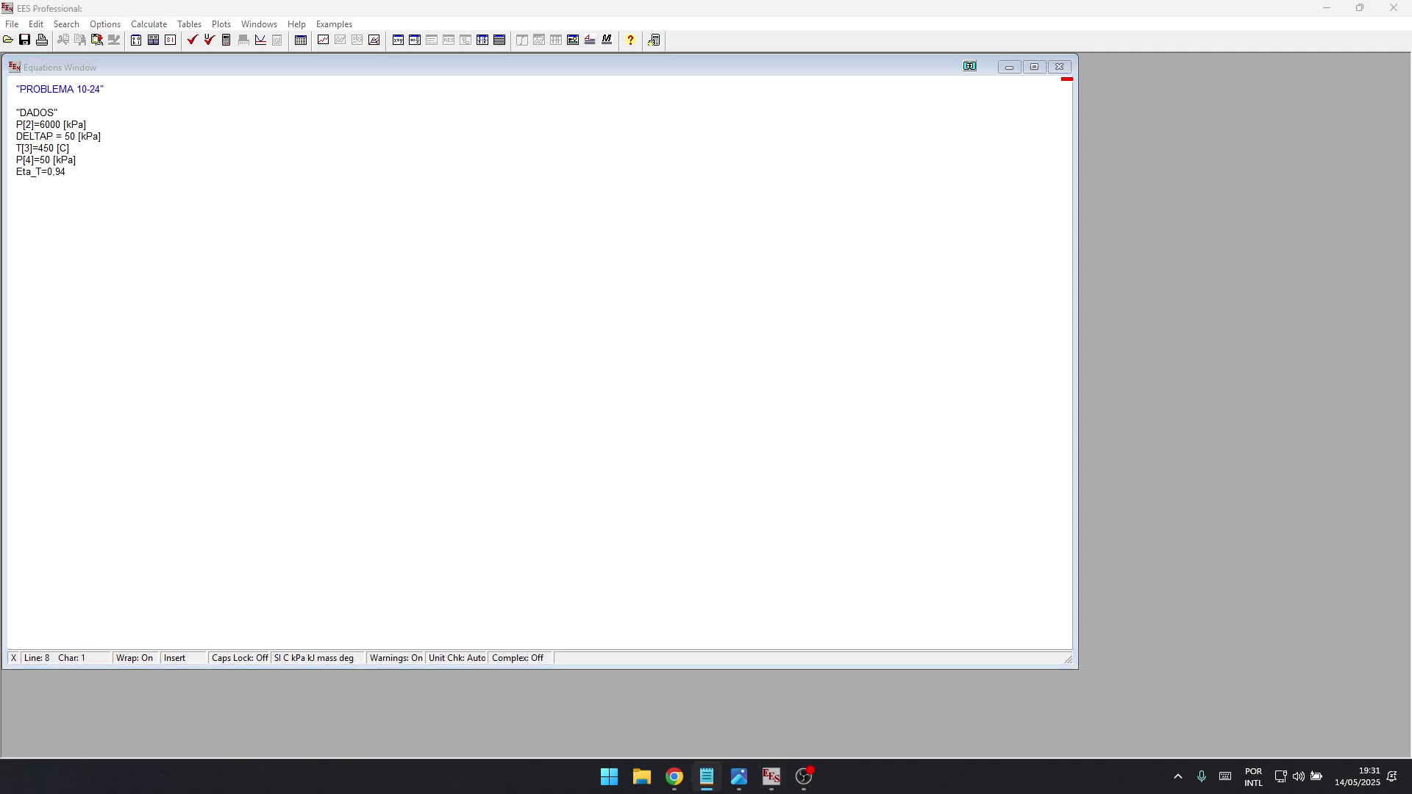
pyautogui.hotkey('alt', 'Tab')
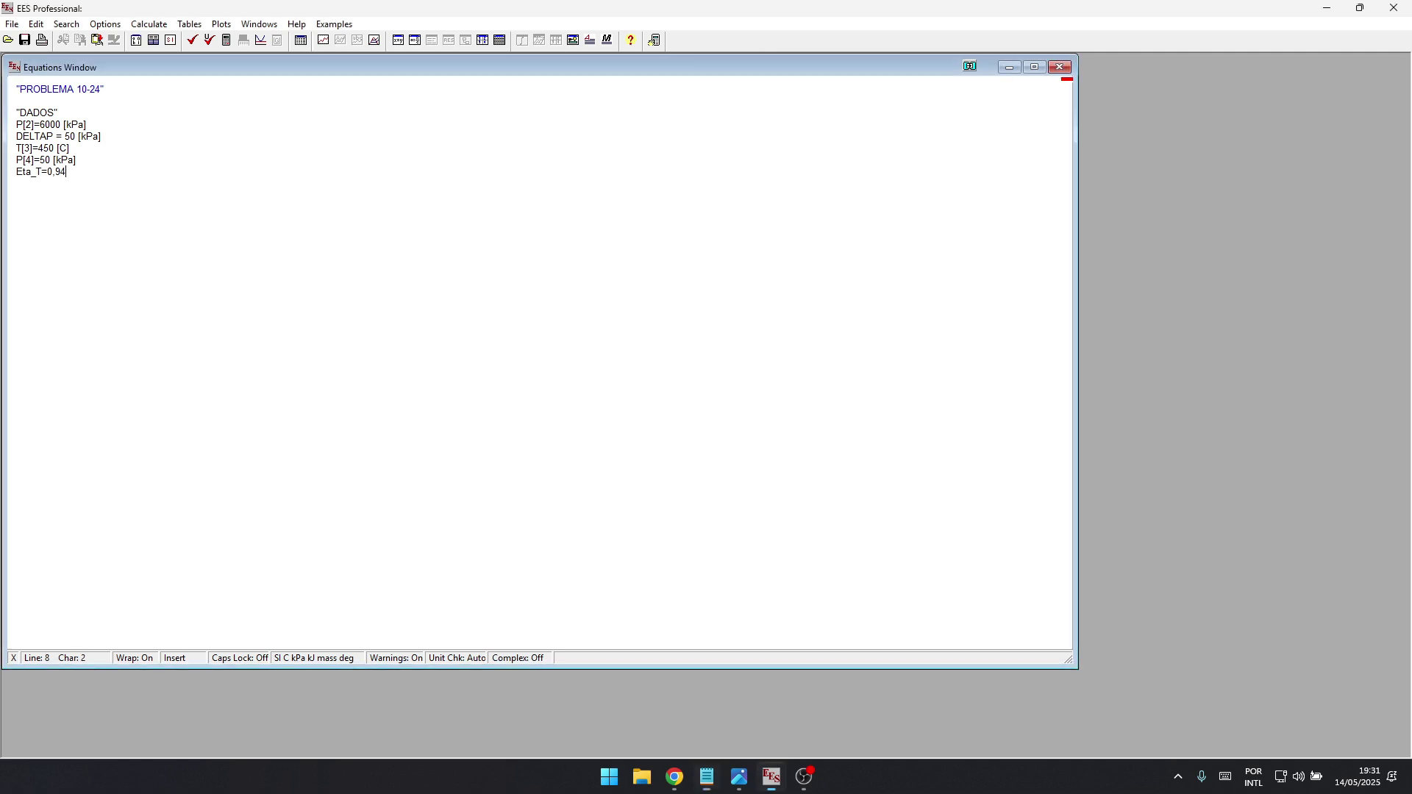
# - Below the turbine efficiency, enter the condenser subcooling DELTAT_subcool=6,3 [C]
pyautogui.press('Return')
pyautogui.write('DELTAT_subcool=6,3 [C]')
pyautogui.press('Home')
pyautogui.hotkey('alt', 'Tab')
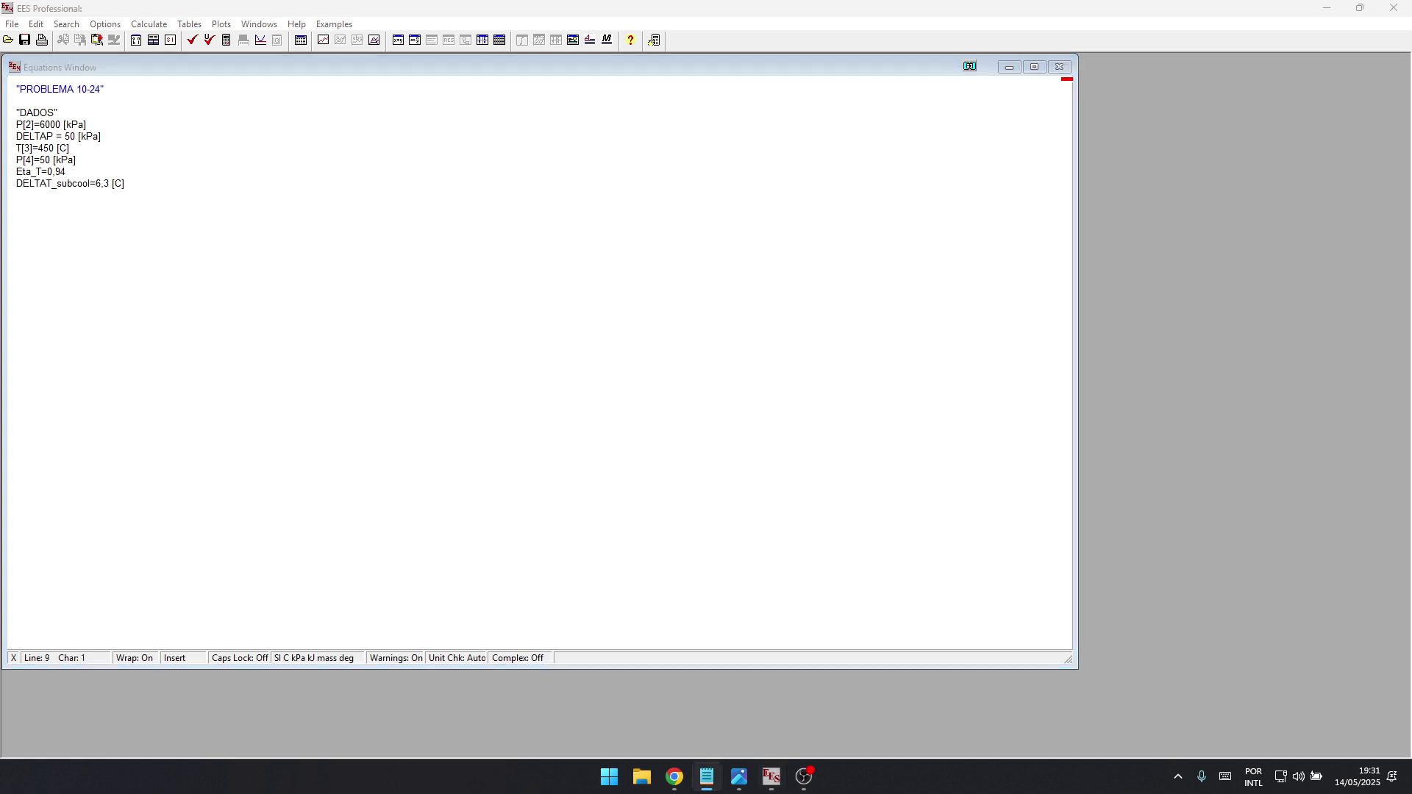
pyautogui.press('End')
pyautogui.hotkey('alt', 'Tab')
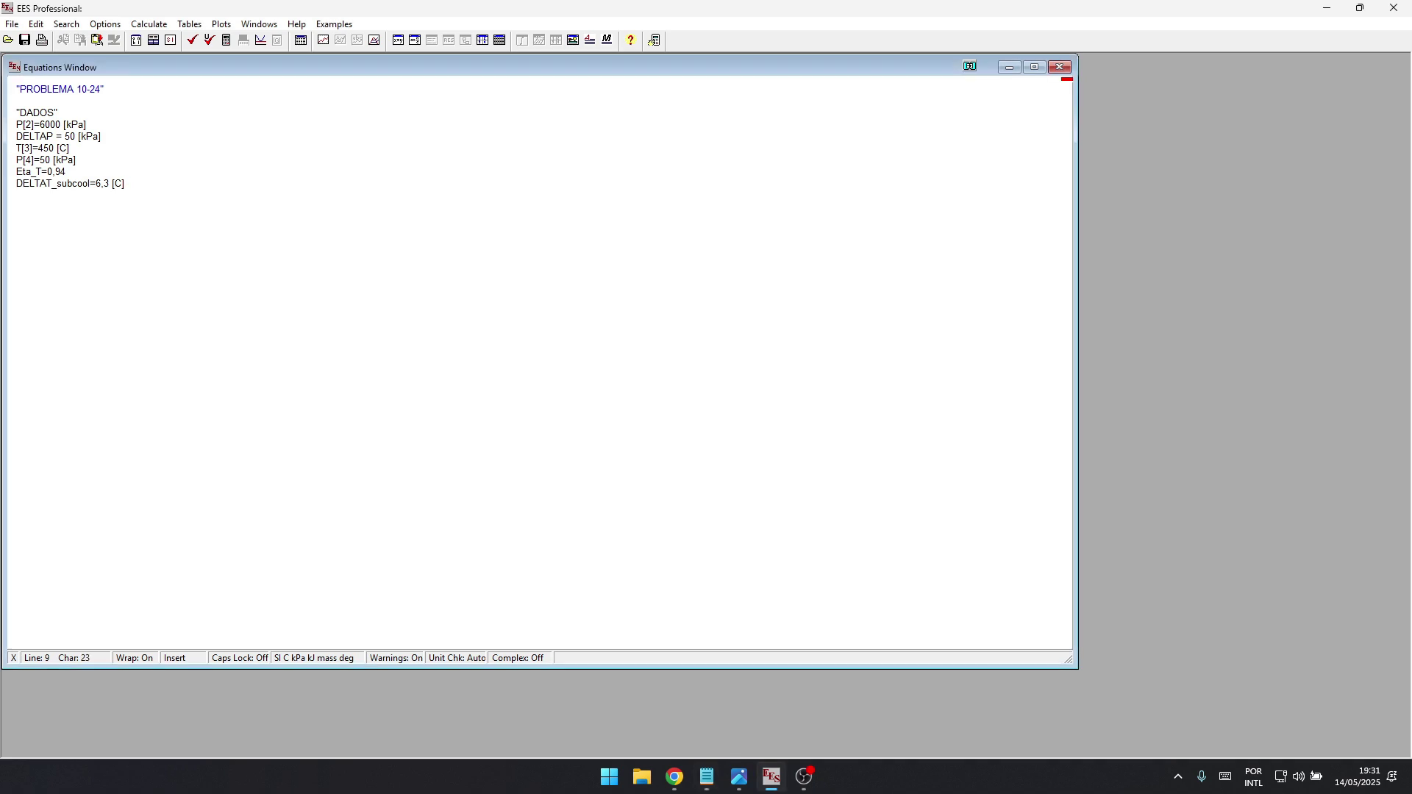
# - Below the condenser subcooling, enter the mass flow rate m_dot=20 [kg/s]
pyautogui.write('m_dot=20 [kg/s]')
pyautogui.hotkey('alt', 'Tab')
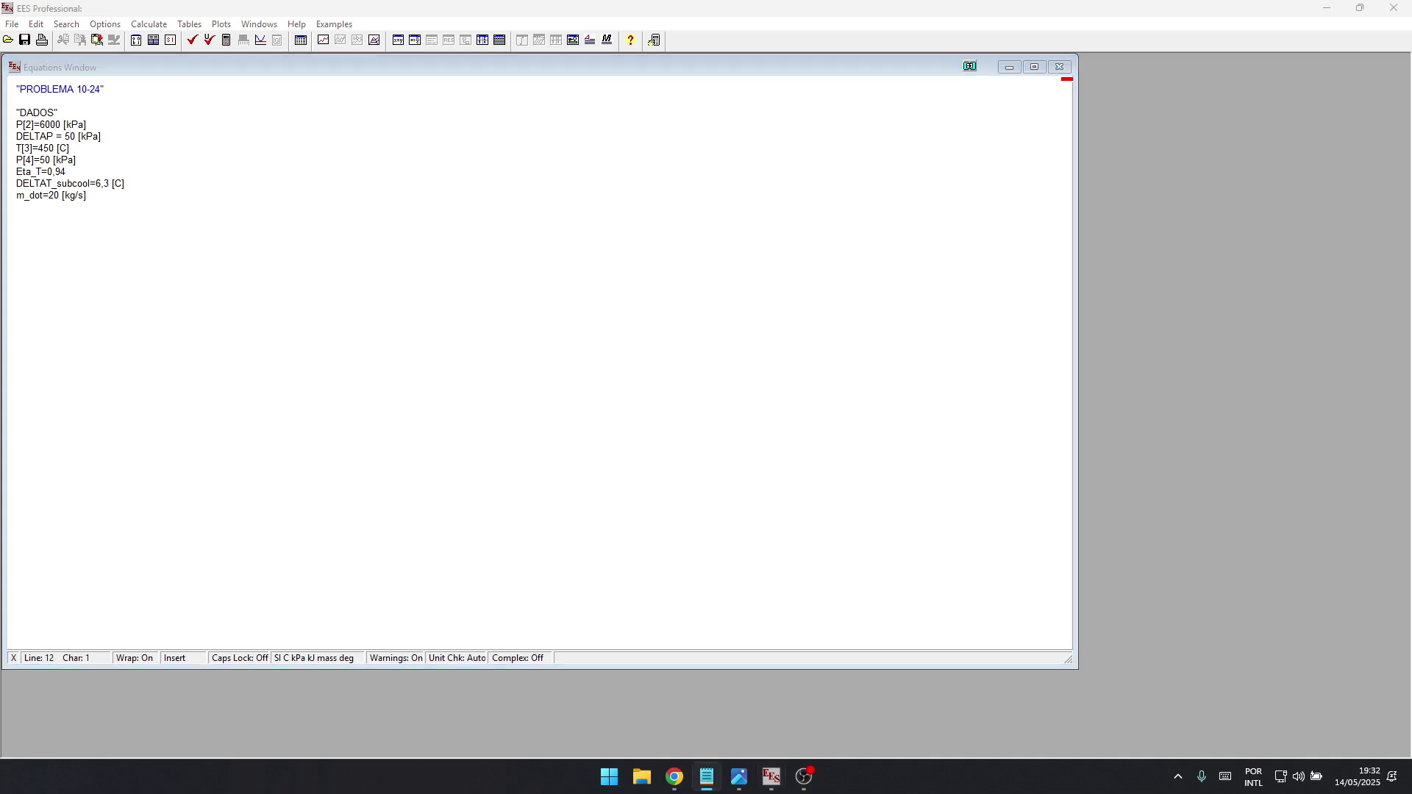
pyautogui.hotkey('alt', 'Tab')
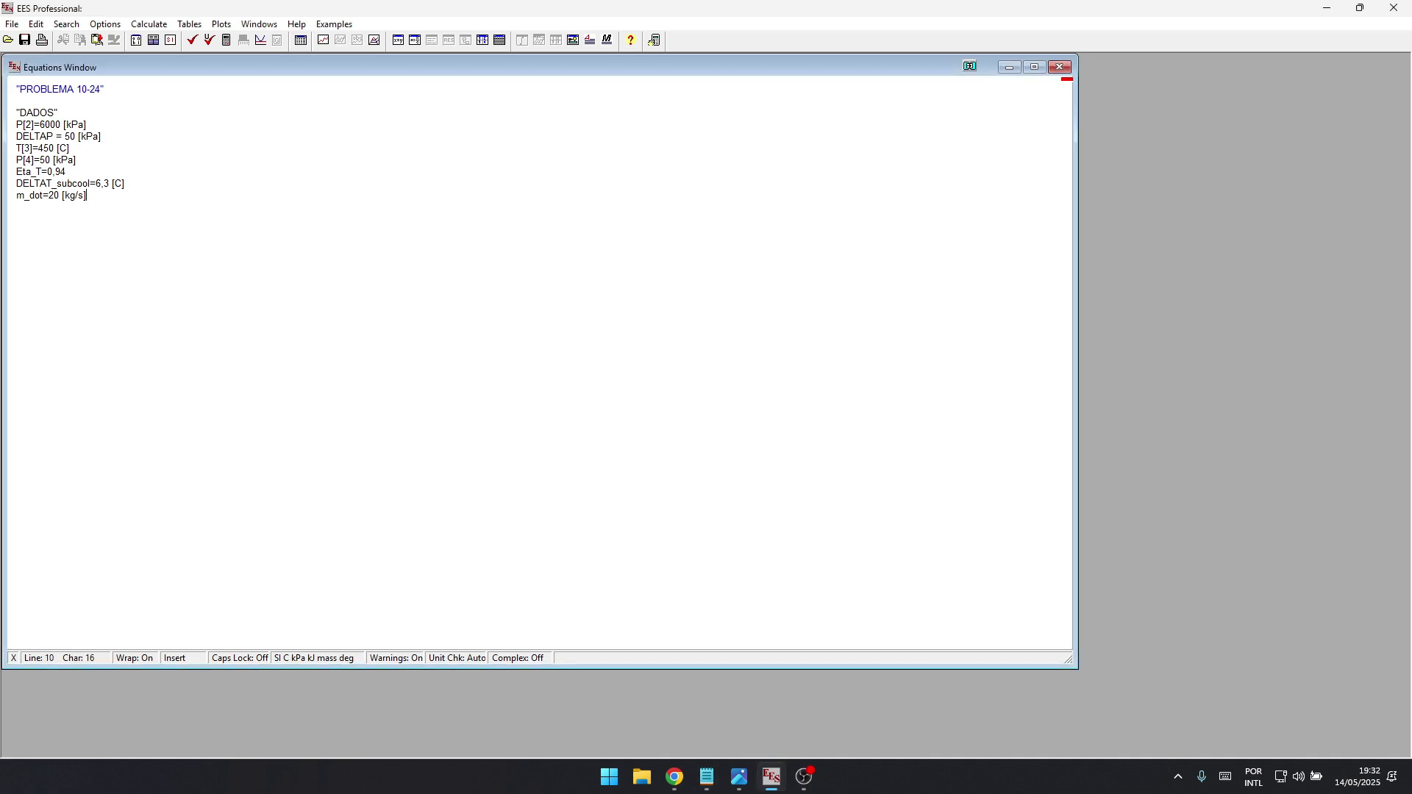
# - Add the comment "Condições iniciais" below the mass flow rate, separated by a blank line
pyautogui.write('"Condições iniciais"')
pyautogui.press('Return')
pyautogui.press('Down')
pyautogui.press('End')
pyautogui.hotkey('alt', 'Tab')
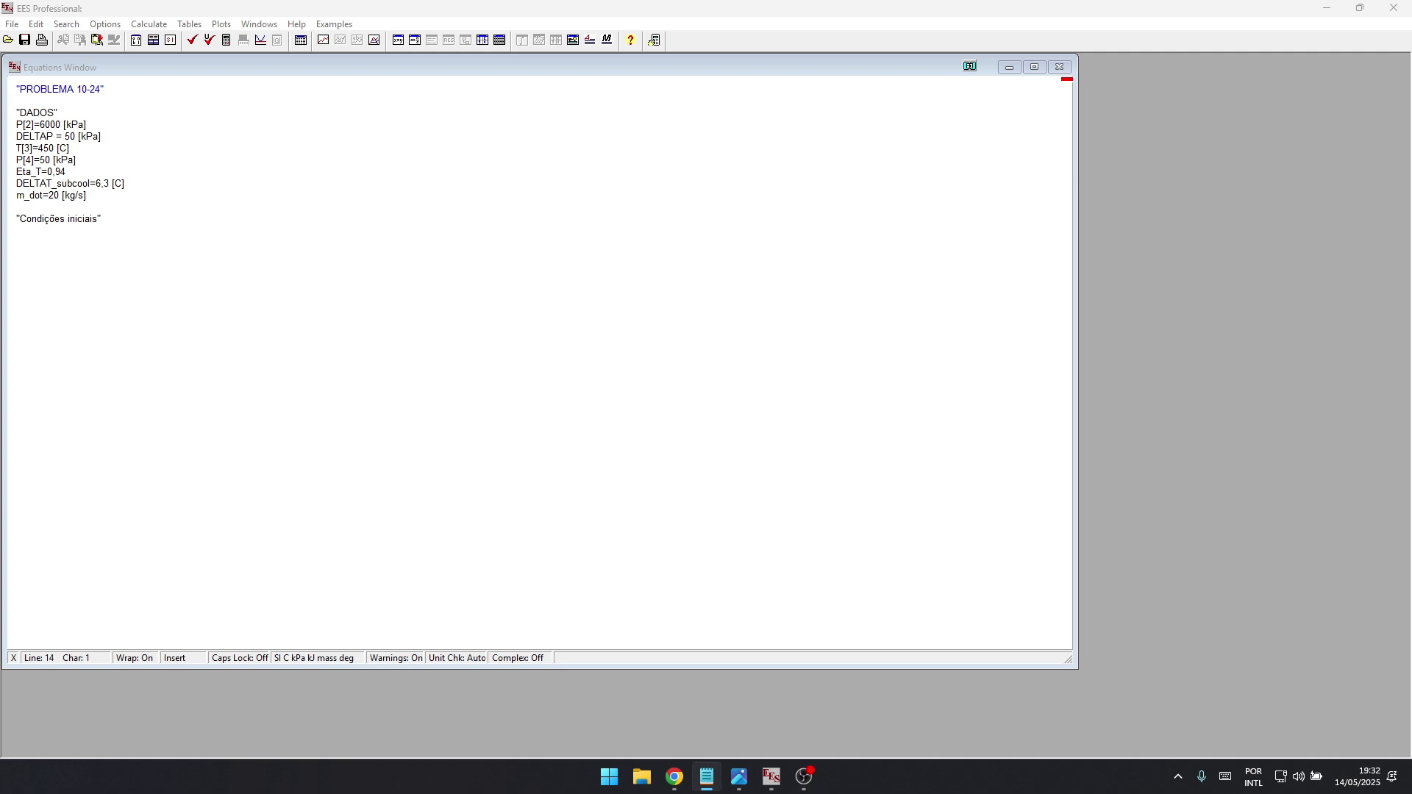
pyautogui.click(16, 206)
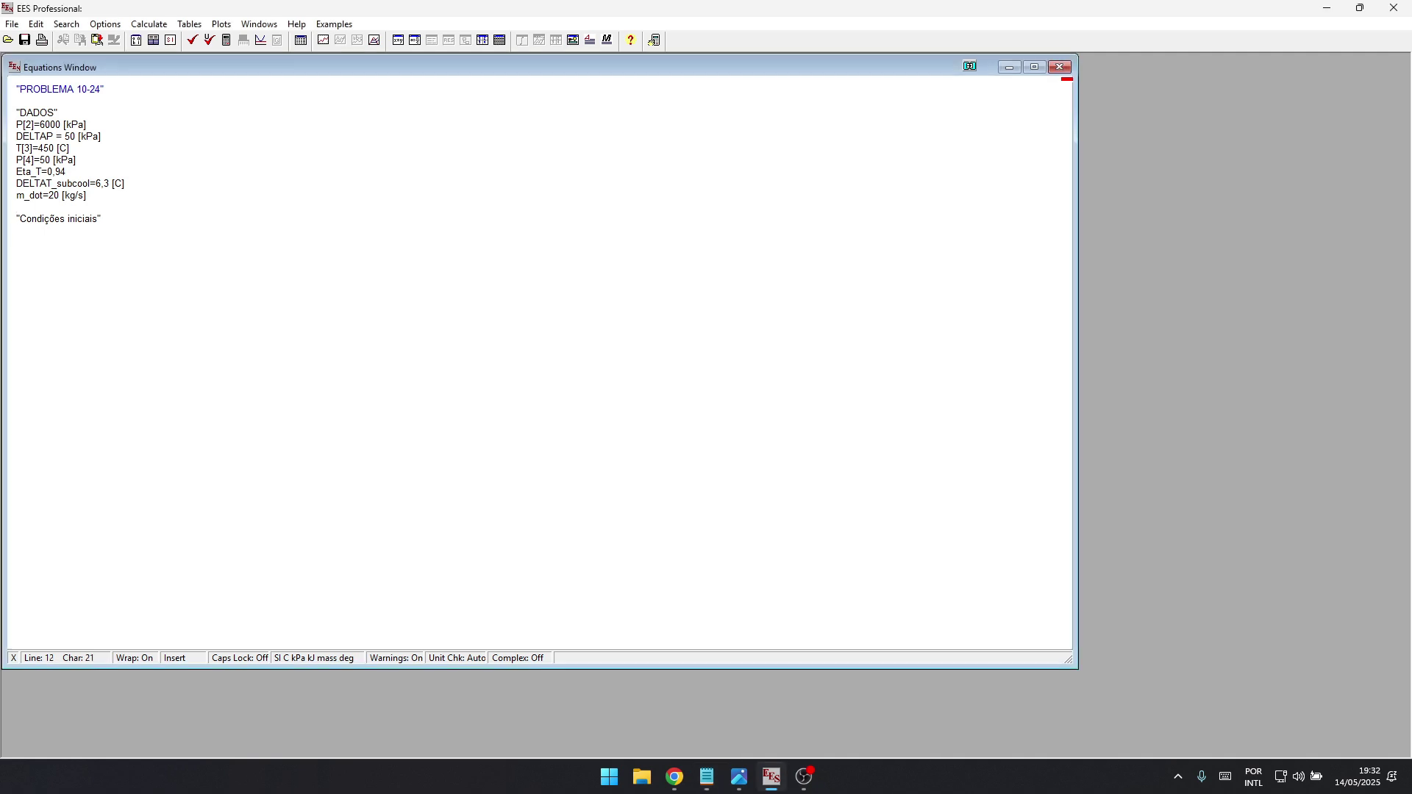
# - Under the "Condições iniciais" comment, enter Fluid$='steam_iapws' and P[3]=P[2]-DELTAP, leaving a blank line after the comment
pyautogui.press('Return')
pyautogui.write("Fluid$='steam_iapws'")
pyautogui.hotkey('alt', 'Tab')
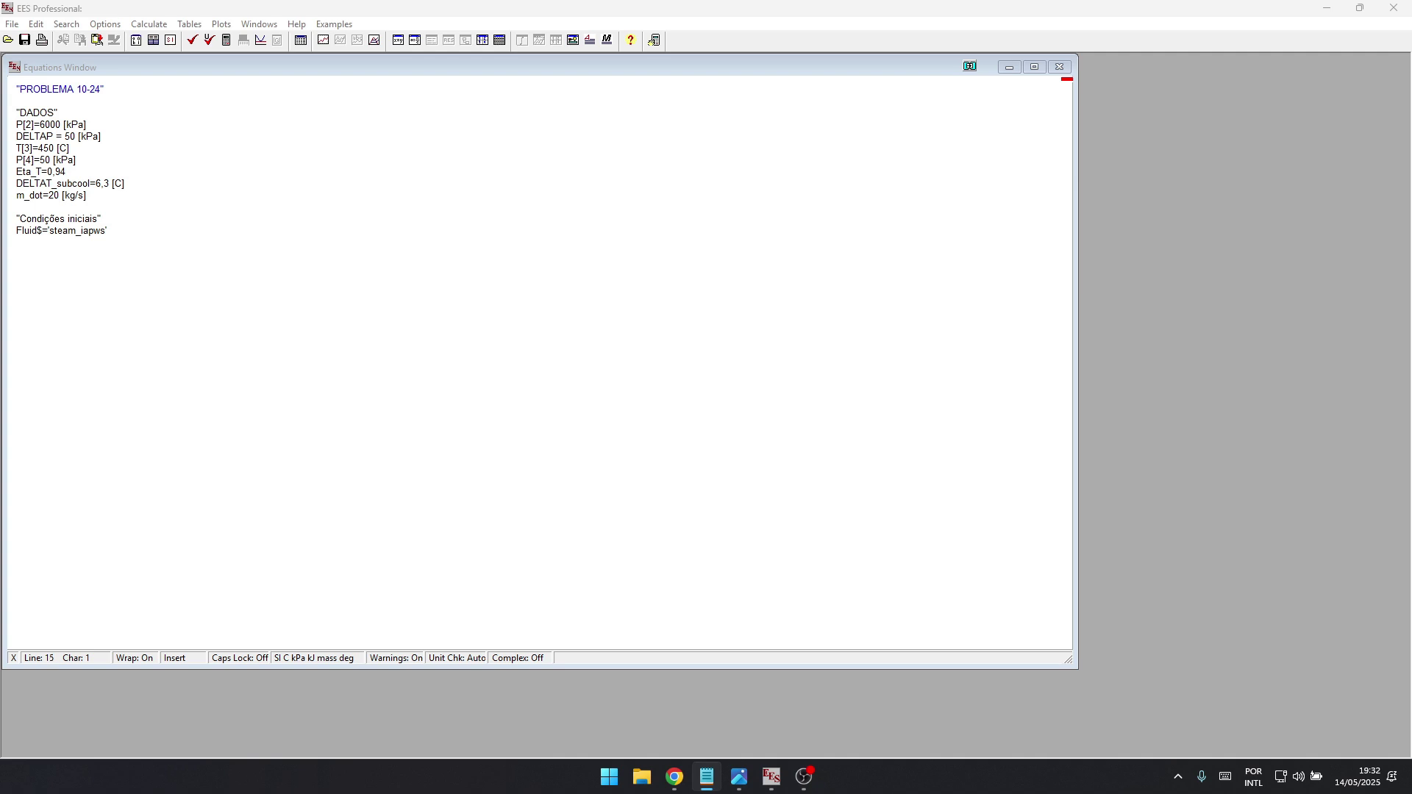
pyautogui.hotkey('alt', 'Tab')
pyautogui.write('P[3]=P[2]-DELTAP')
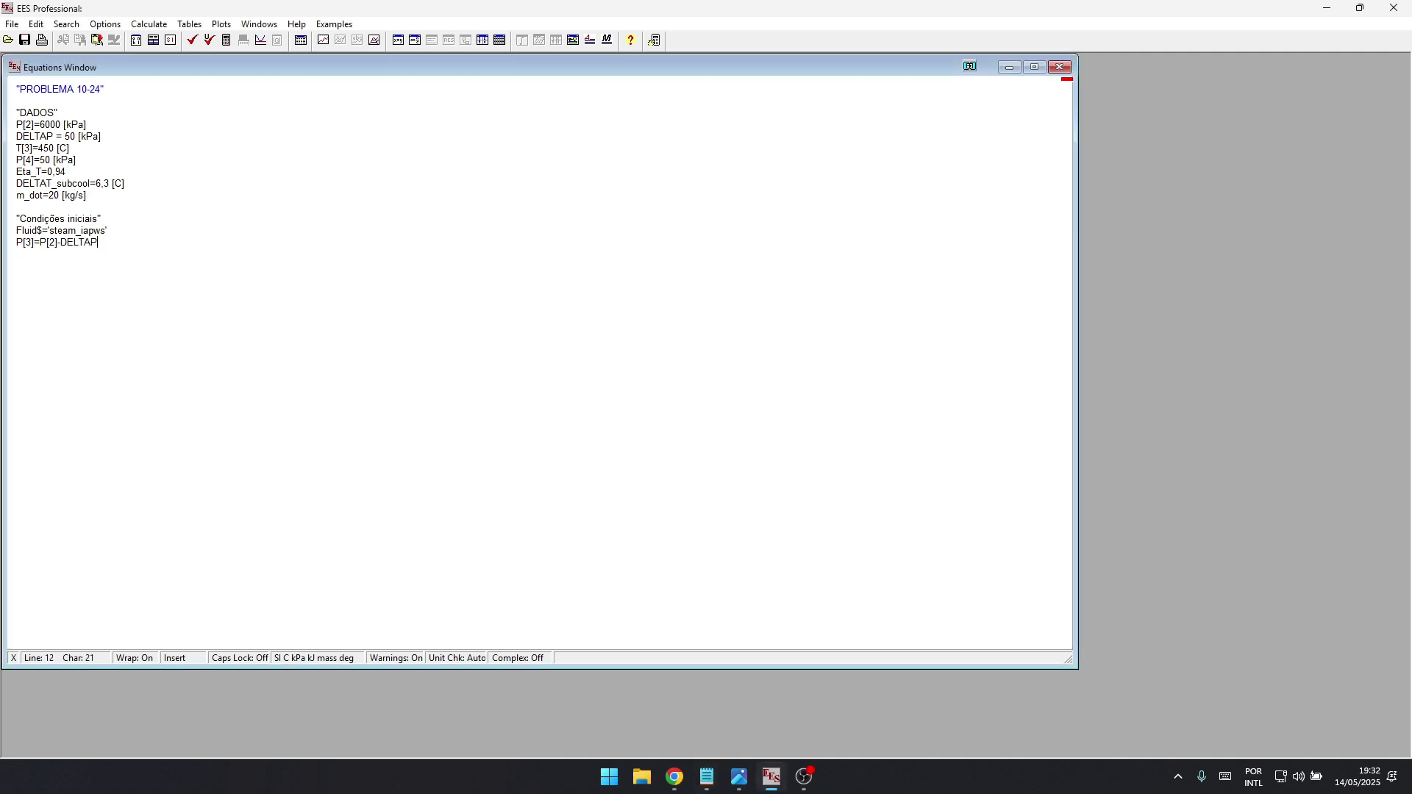
pyautogui.press('Return')
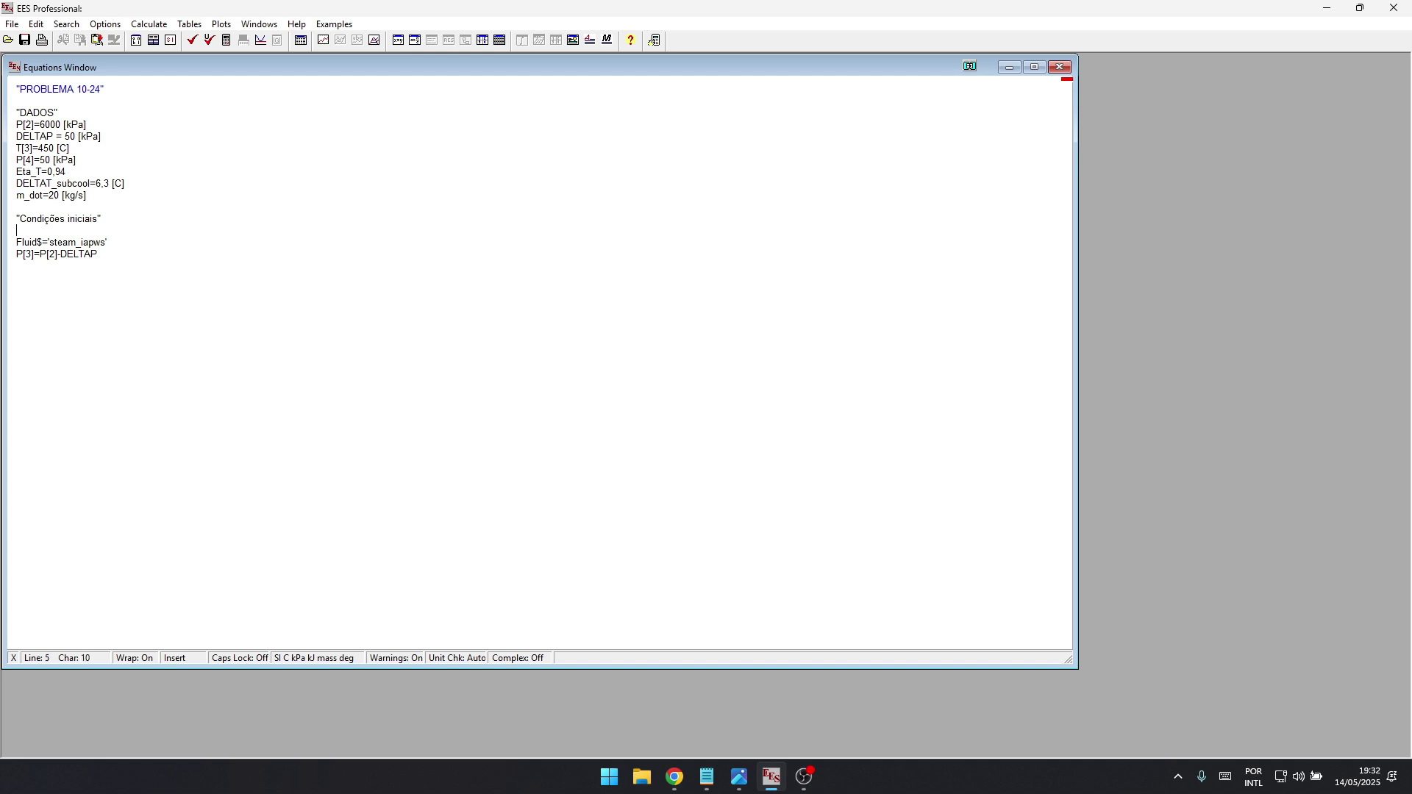
pyautogui.moveTo(102, 136); pyautogui.dragTo(16, 136)
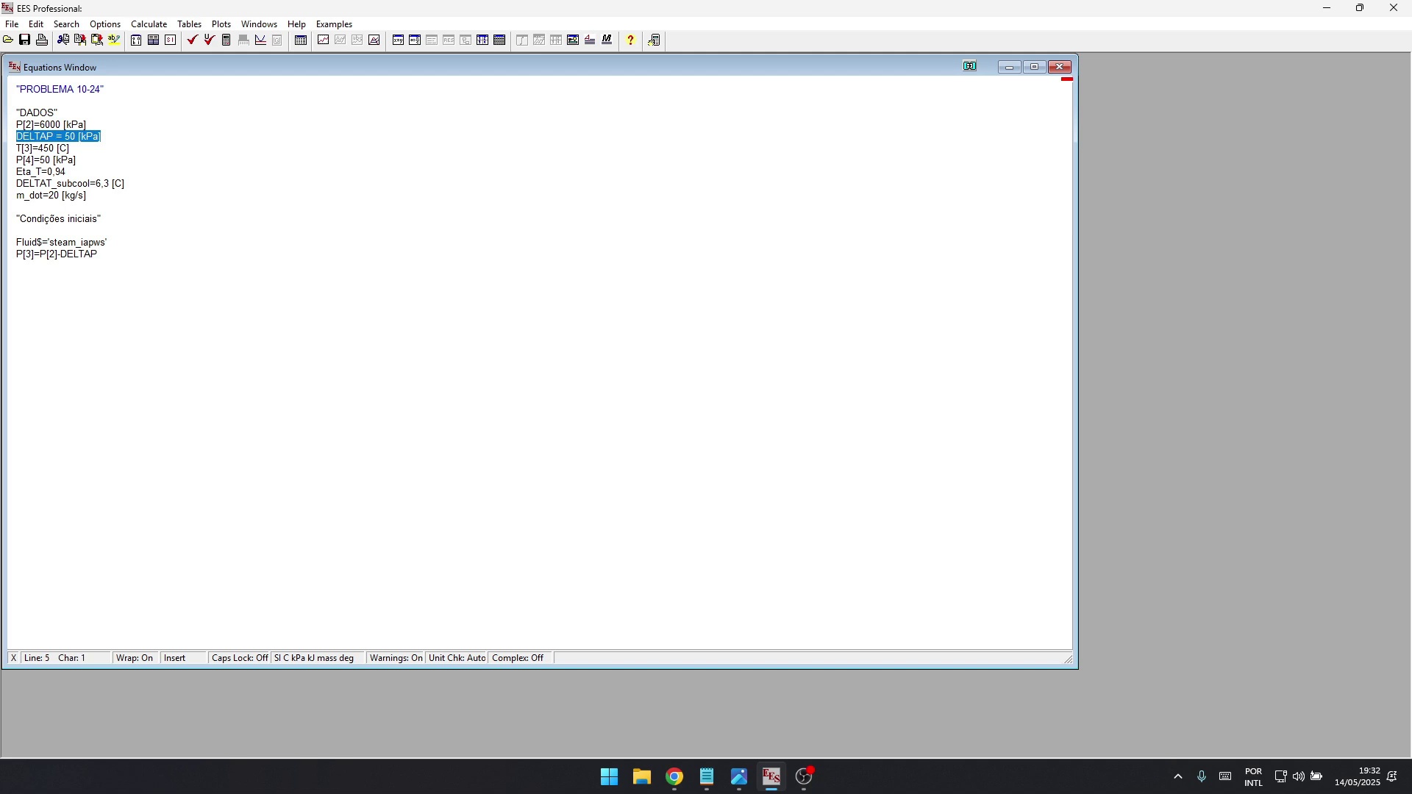
pyautogui.hotkey('alt', 'Tab')
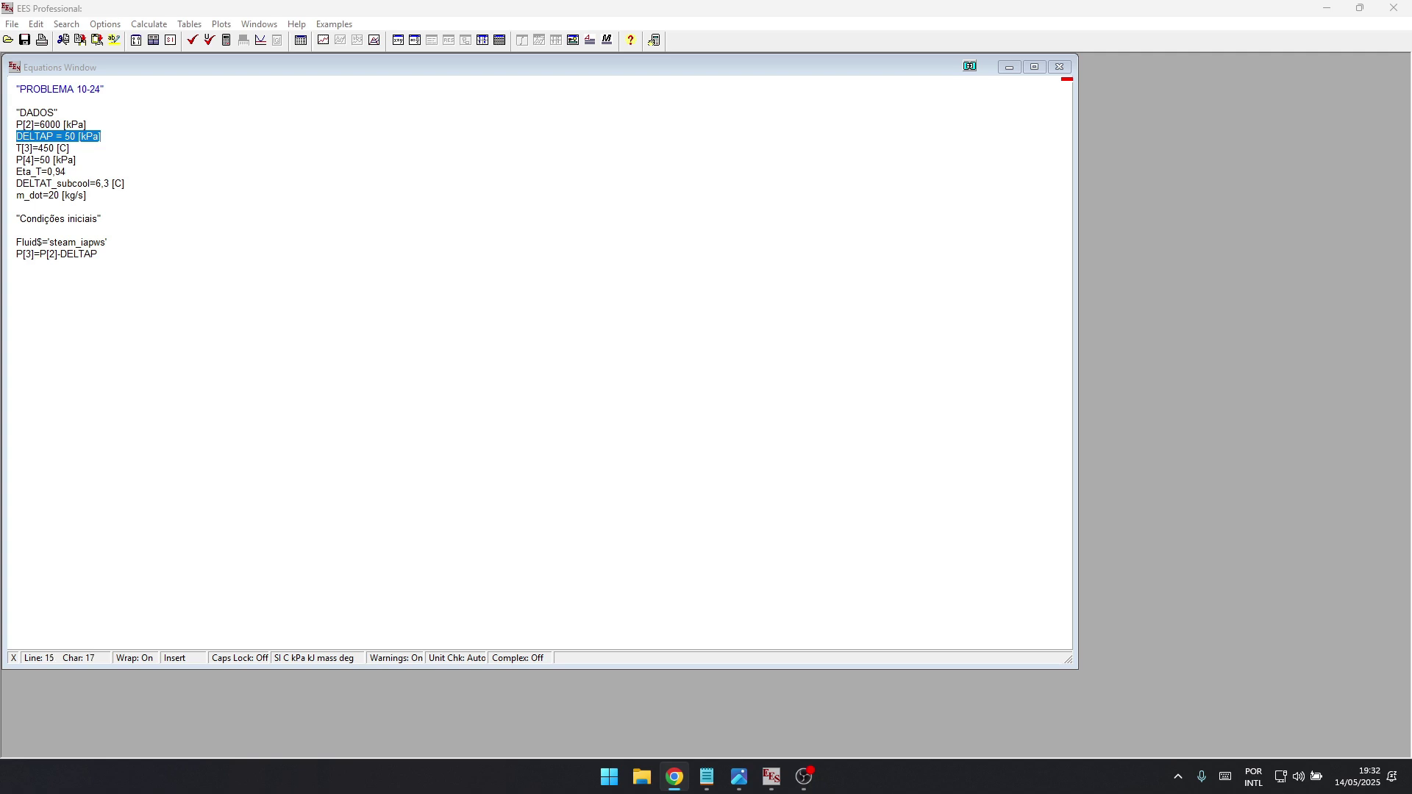
pyautogui.hotkey('alt', 'Tab')
pyautogui.click(107, 242)
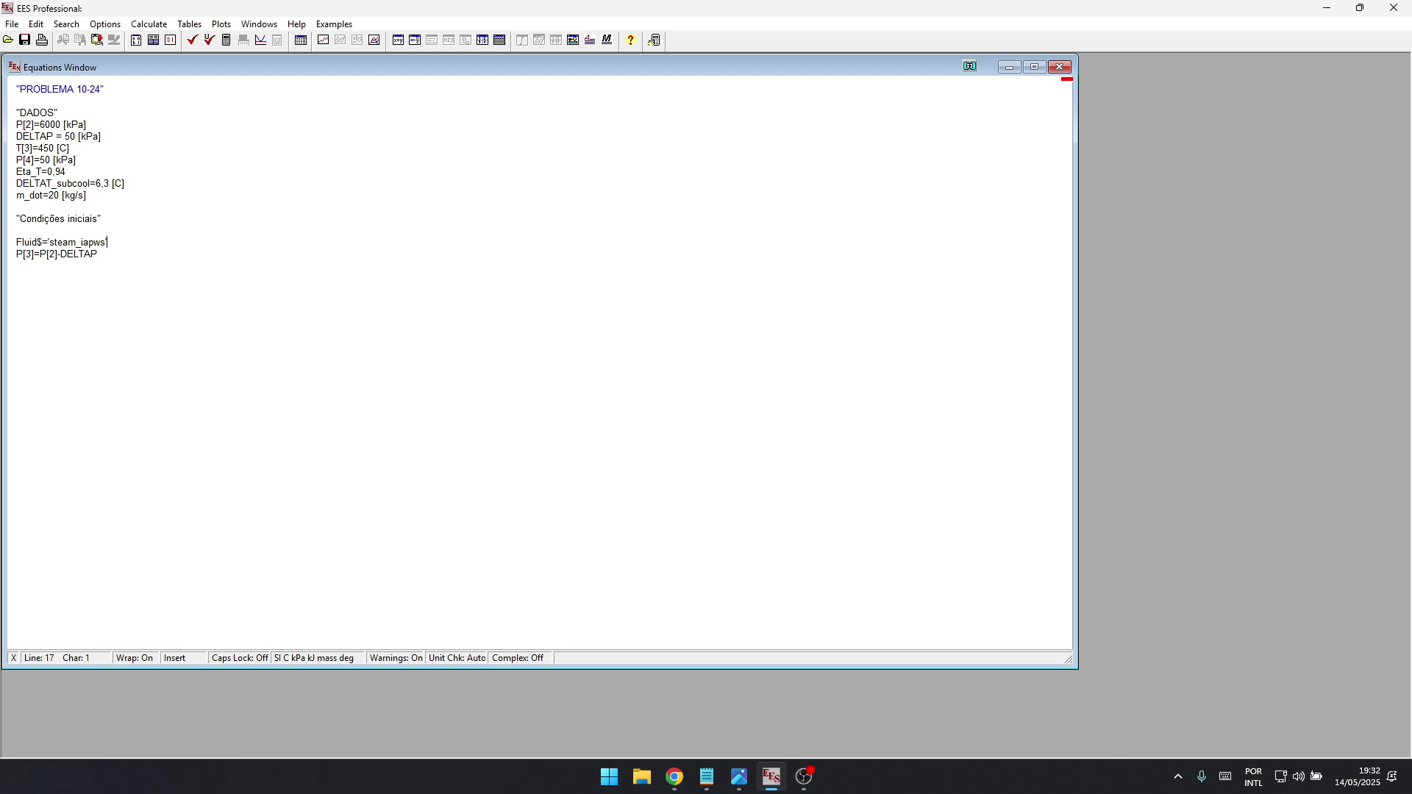
# - Below the P[3] equation, enter the pump inlet conditions P[1]=P[4] and x[1]=0
pyautogui.hotkey('alt', 'Tab')
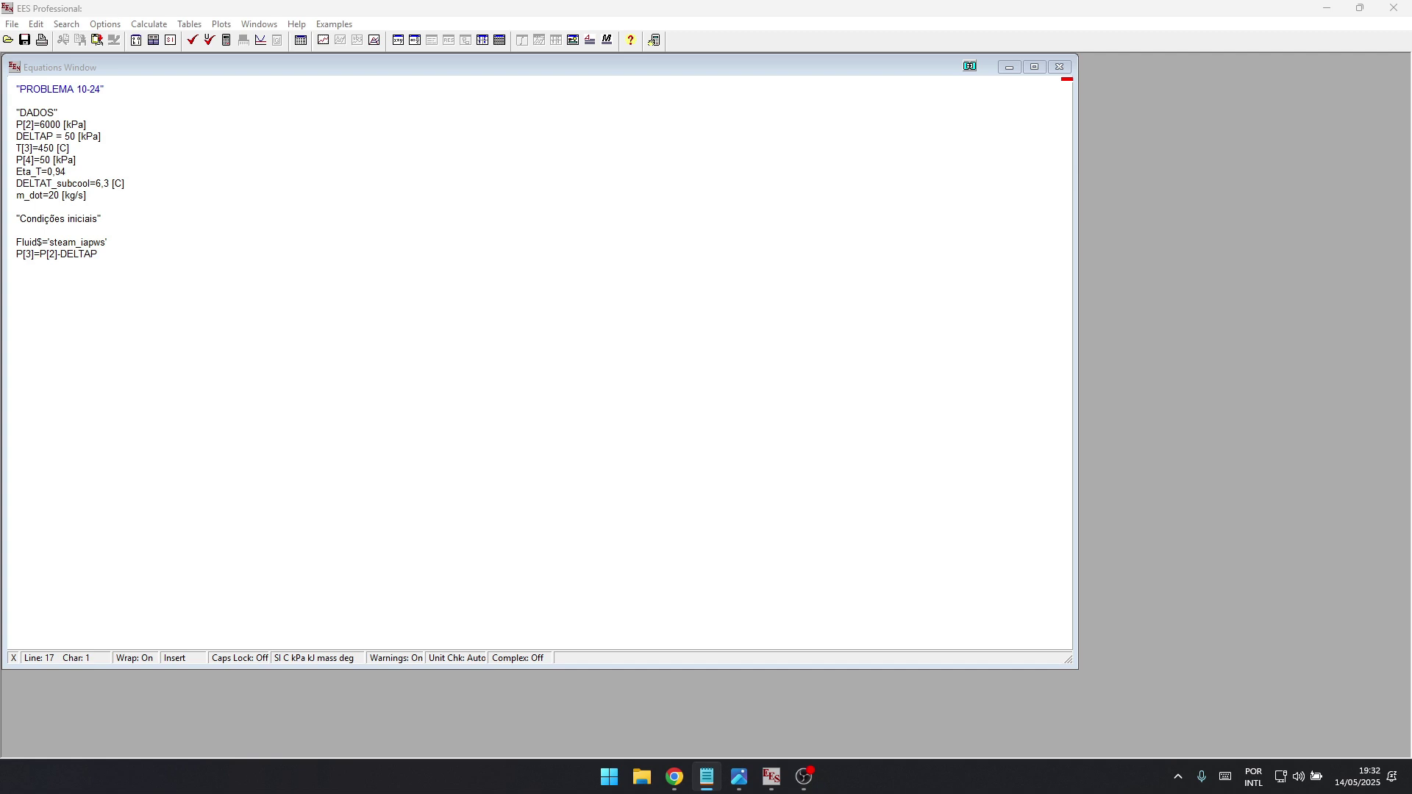
pyautogui.hotkey('alt', 'Tab')
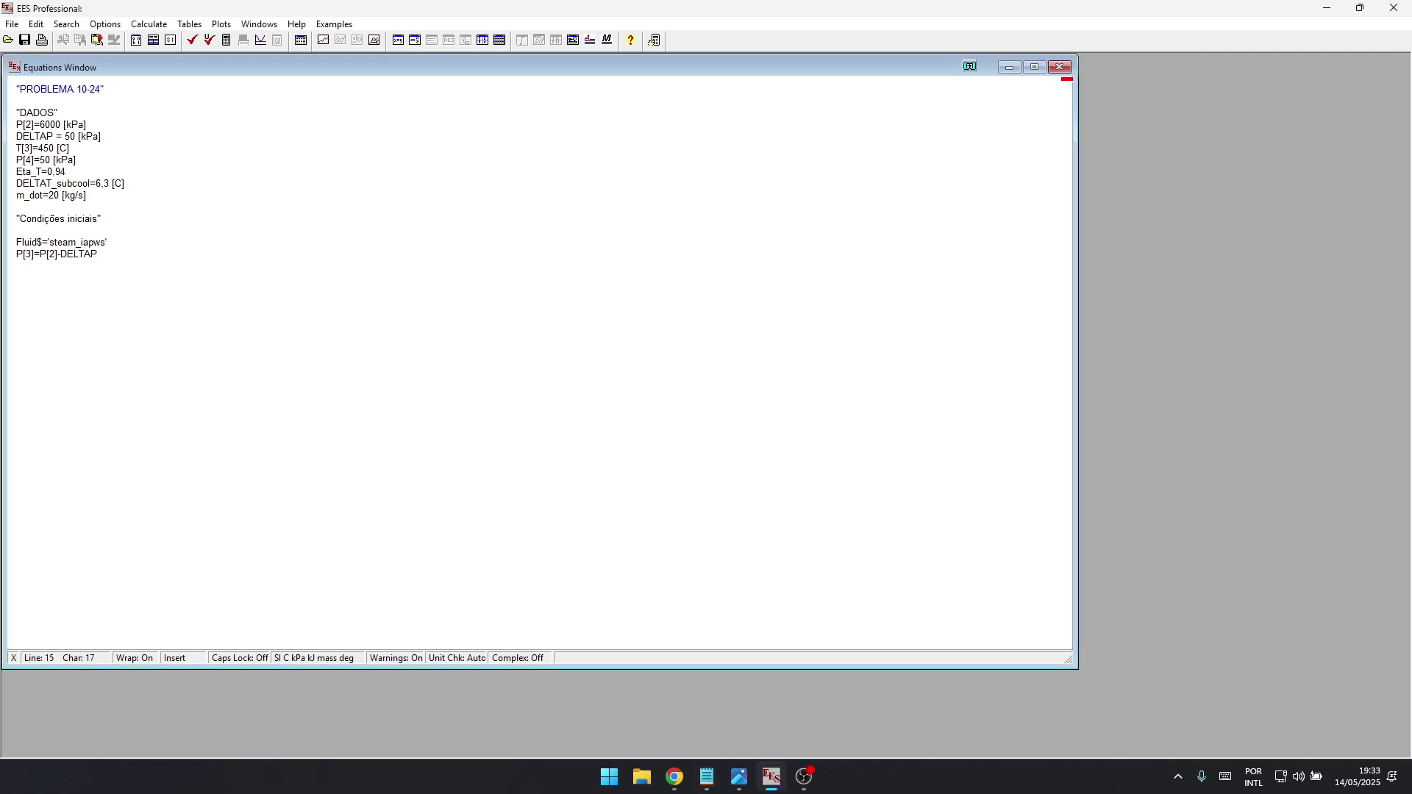
pyautogui.press('Return')
pyautogui.write('P[1]=P[4]')
pyautogui.press('Return')
pyautogui.hotkey('alt', 'Tab')
pyautogui.hotkey('alt', 'Tab')
pyautogui.write('x[1]=0')
pyautogui.hotkey('alt', 'Tab')
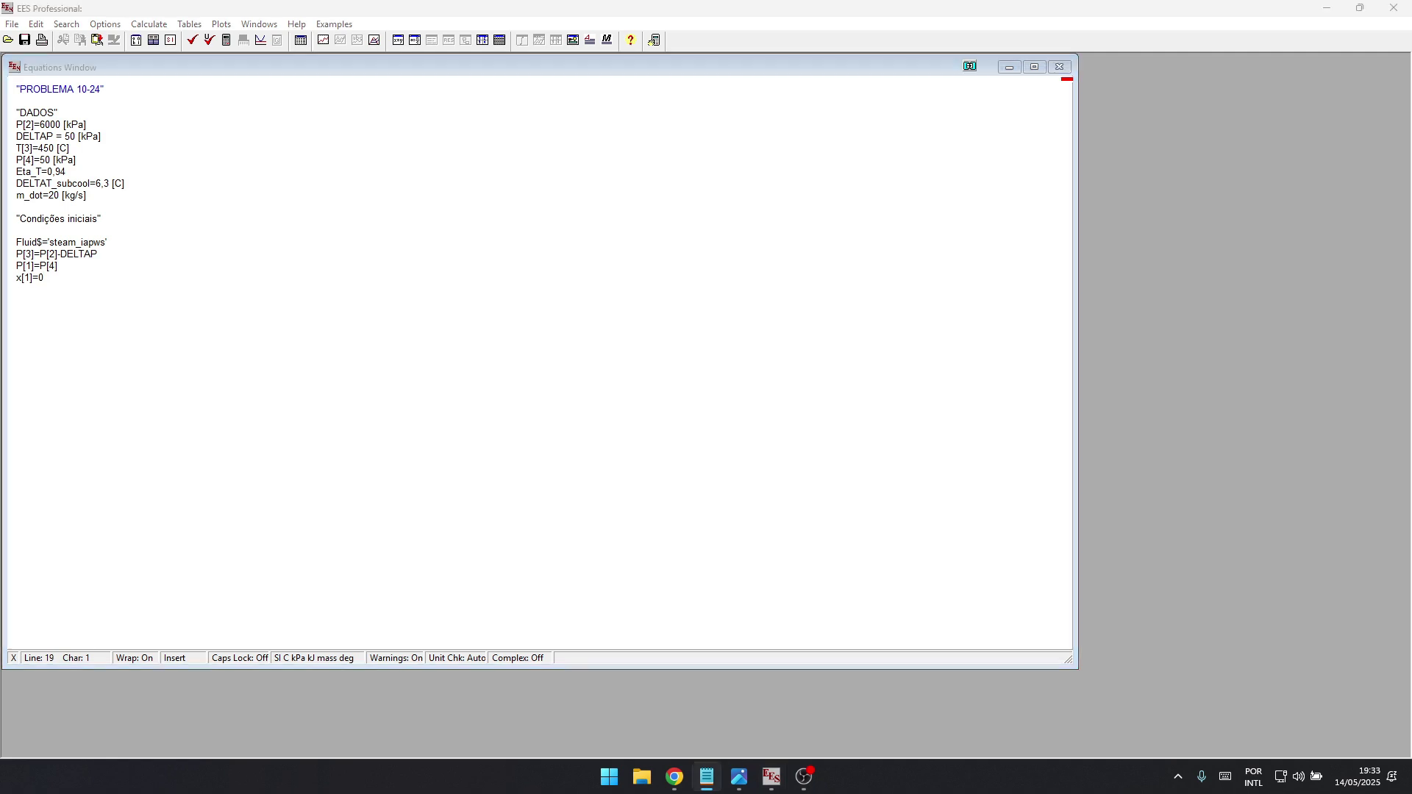
# - Below x[1]=0, enter the subcooled pump inlet temperature T[1]=temperature(Fluid$; P=P[1]; x=x[1])-DELTAT_subcool
pyautogui.hotkey('alt', 'Tab')
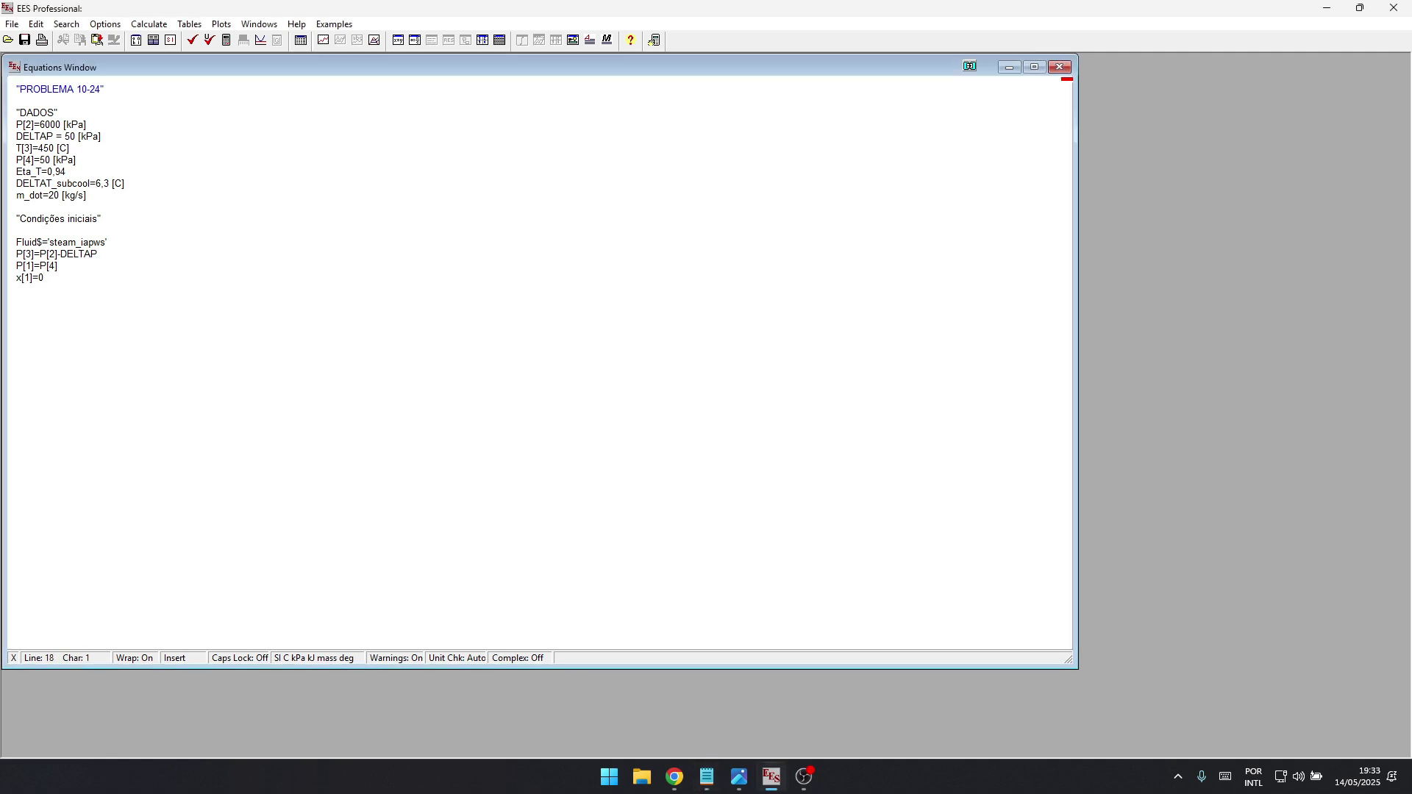
pyautogui.write('T[1]=temperature(Fluid$; P=P[1]; x=x[1])-DELTAT_subcool')
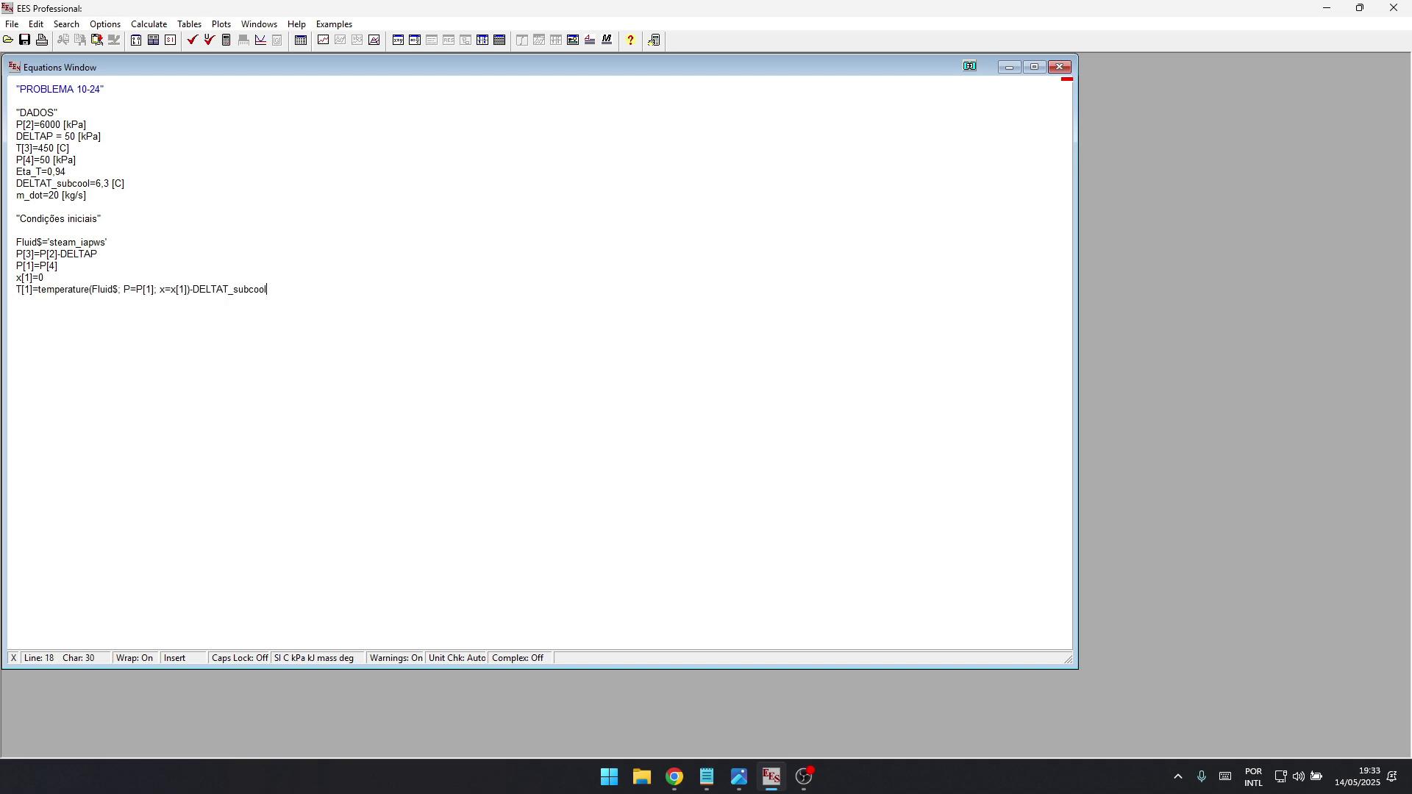
pyautogui.press('Return')
pyautogui.press('Return')
pyautogui.hotkey('alt', 'Tab')
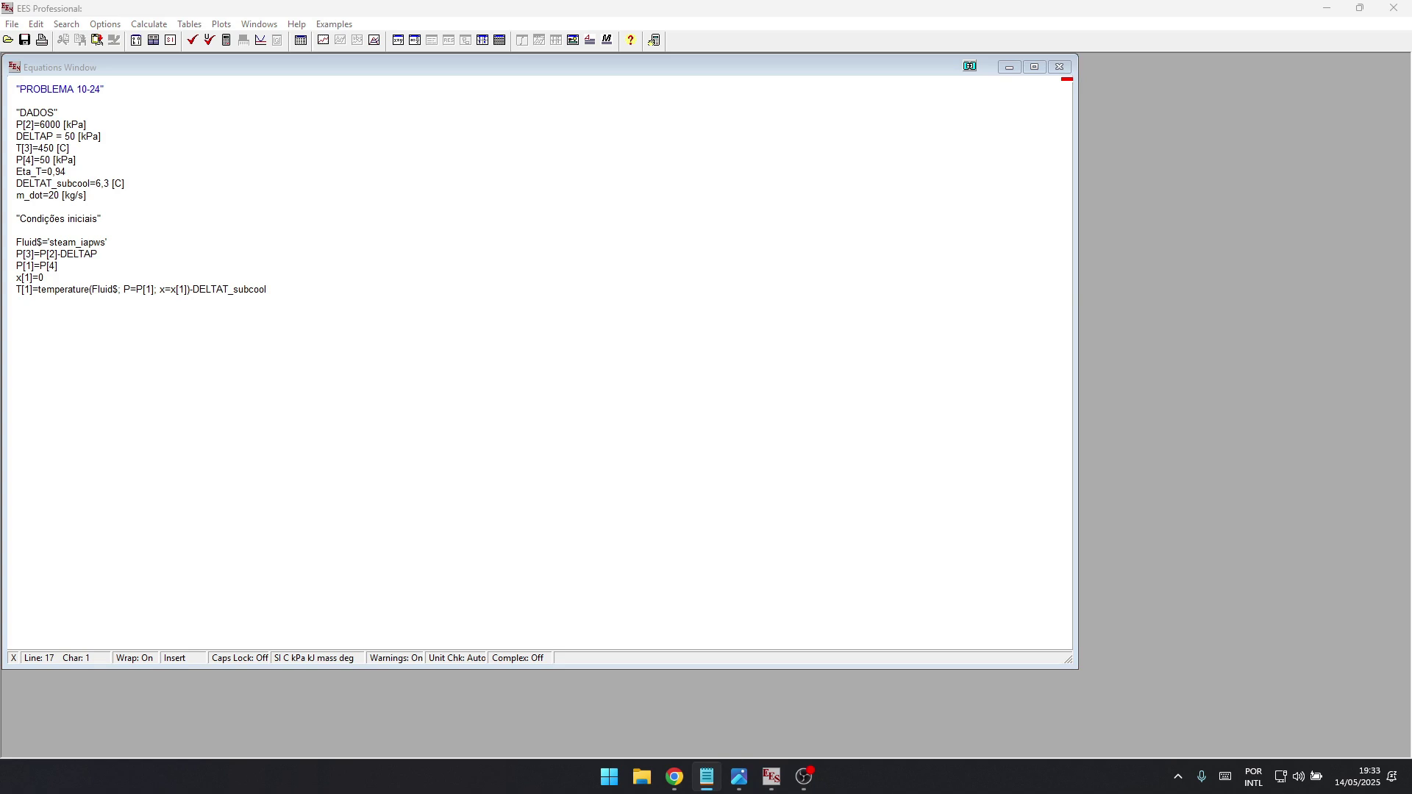
# - Below the T[1] equation, add the comment "Estado 1" followed by the enthalpy equation h[1]=enthalpy(Fluid$; P=P[1]; T=T[1])
pyautogui.click(16, 312)
pyautogui.hotkey('alt', 'Tab')
pyautogui.write('"Estado 1"')
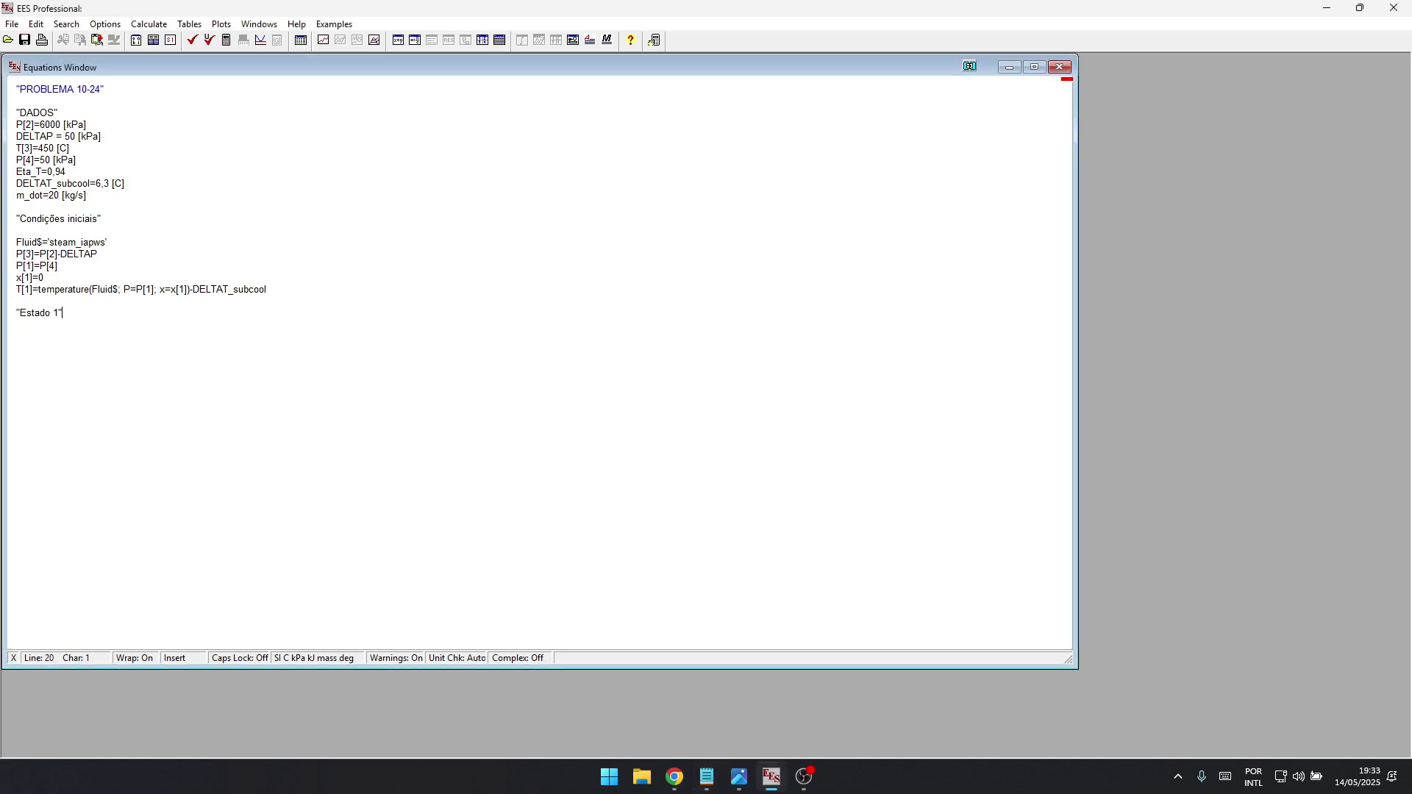
pyautogui.hotkey('alt', 'Tab')
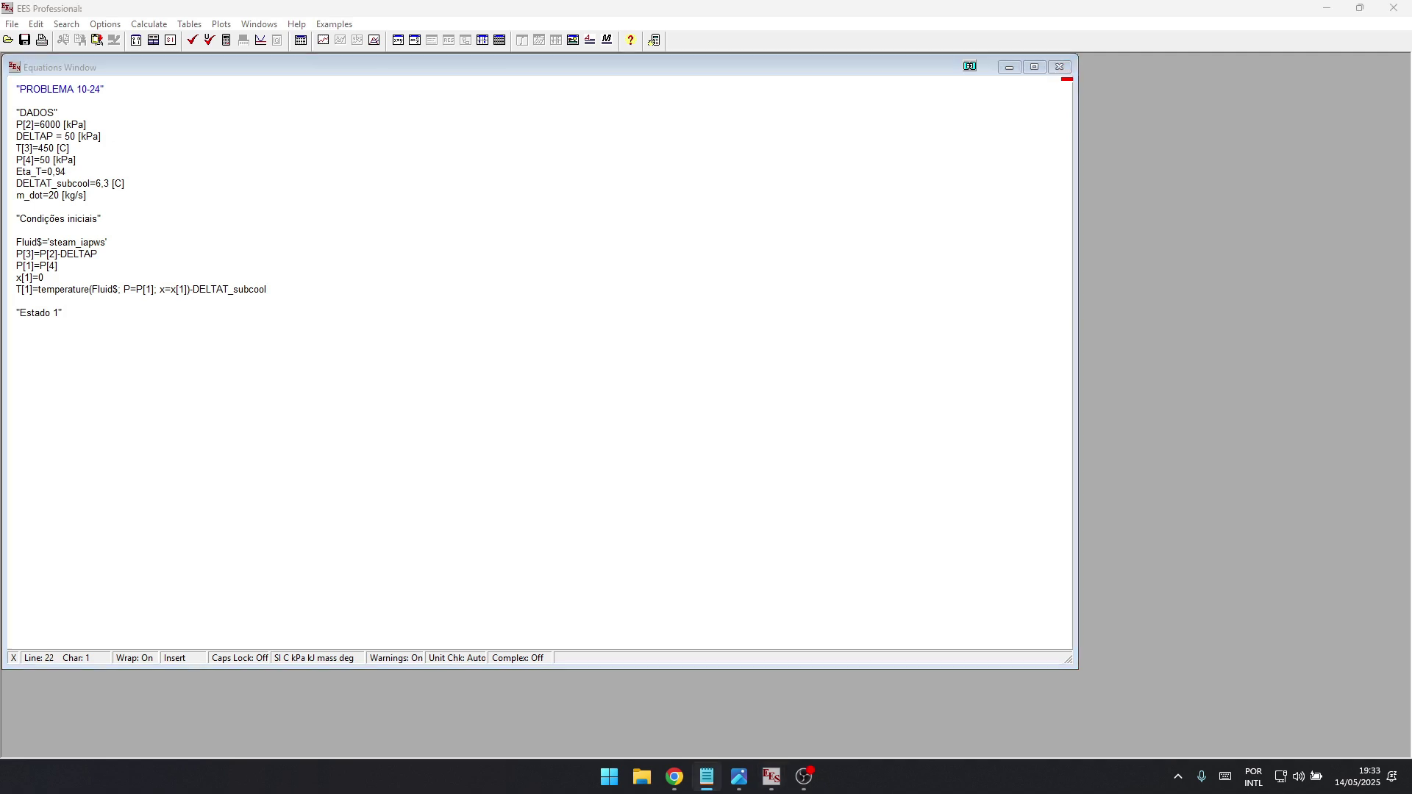
pyautogui.hotkey('alt', 'Tab')
pyautogui.write('h[1]=enthalpy(Fluid$; P=P[1]; T=T[1])')
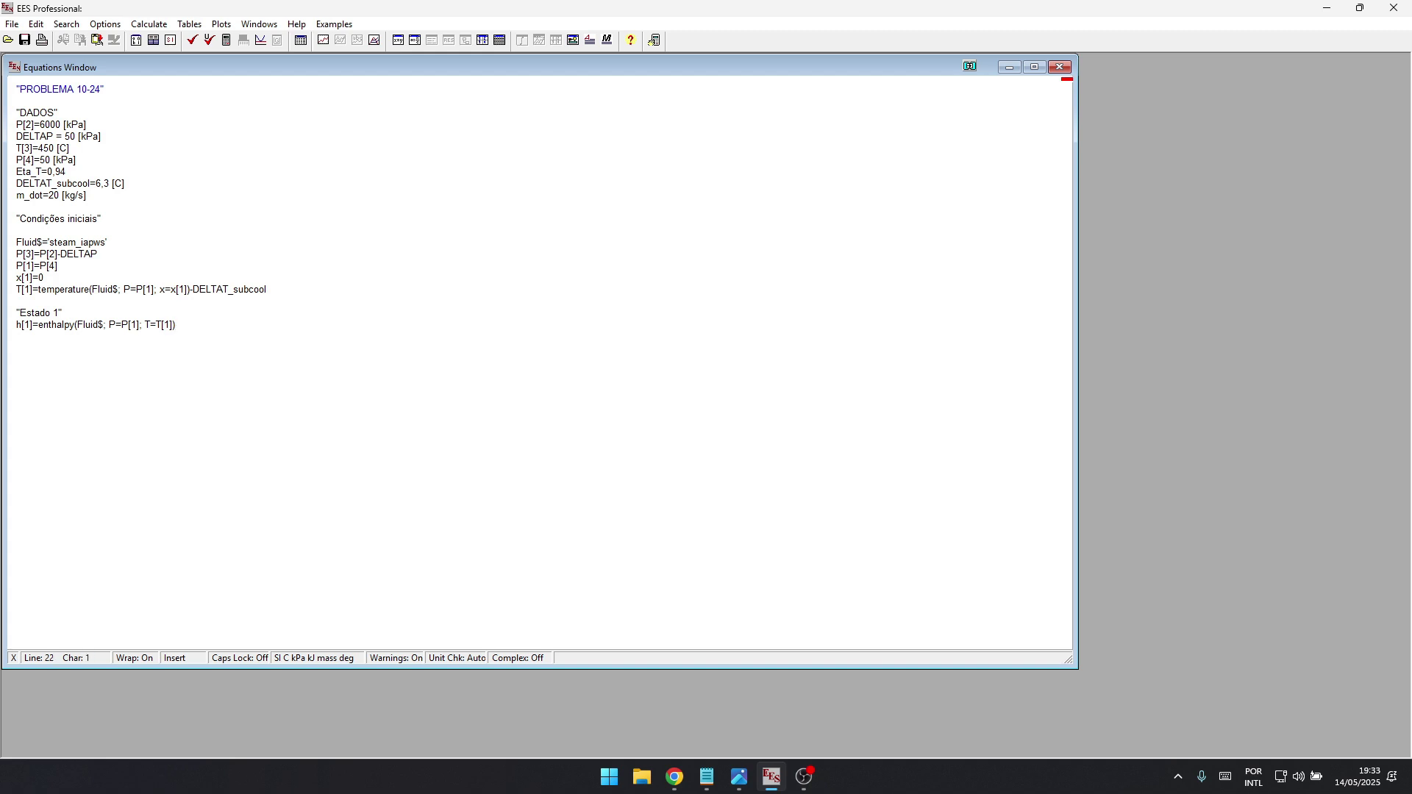
# - Below the h[1] equation, enter the specific volume equation v[1]=volume(Fluid$; P=P[1]; T=T[1])
pyautogui.hotkey('alt', 'Tab')
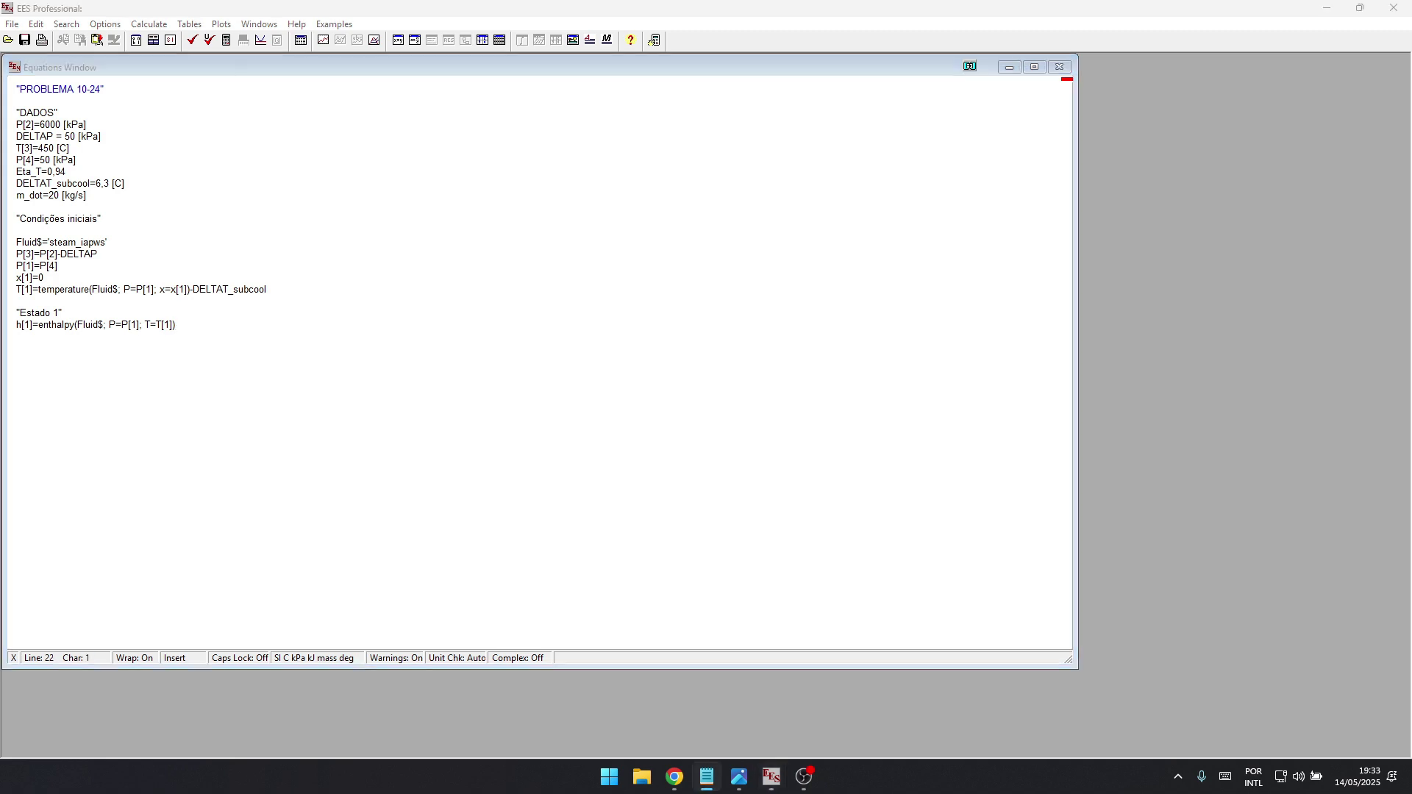
pyautogui.hotkey('alt', 'Tab')
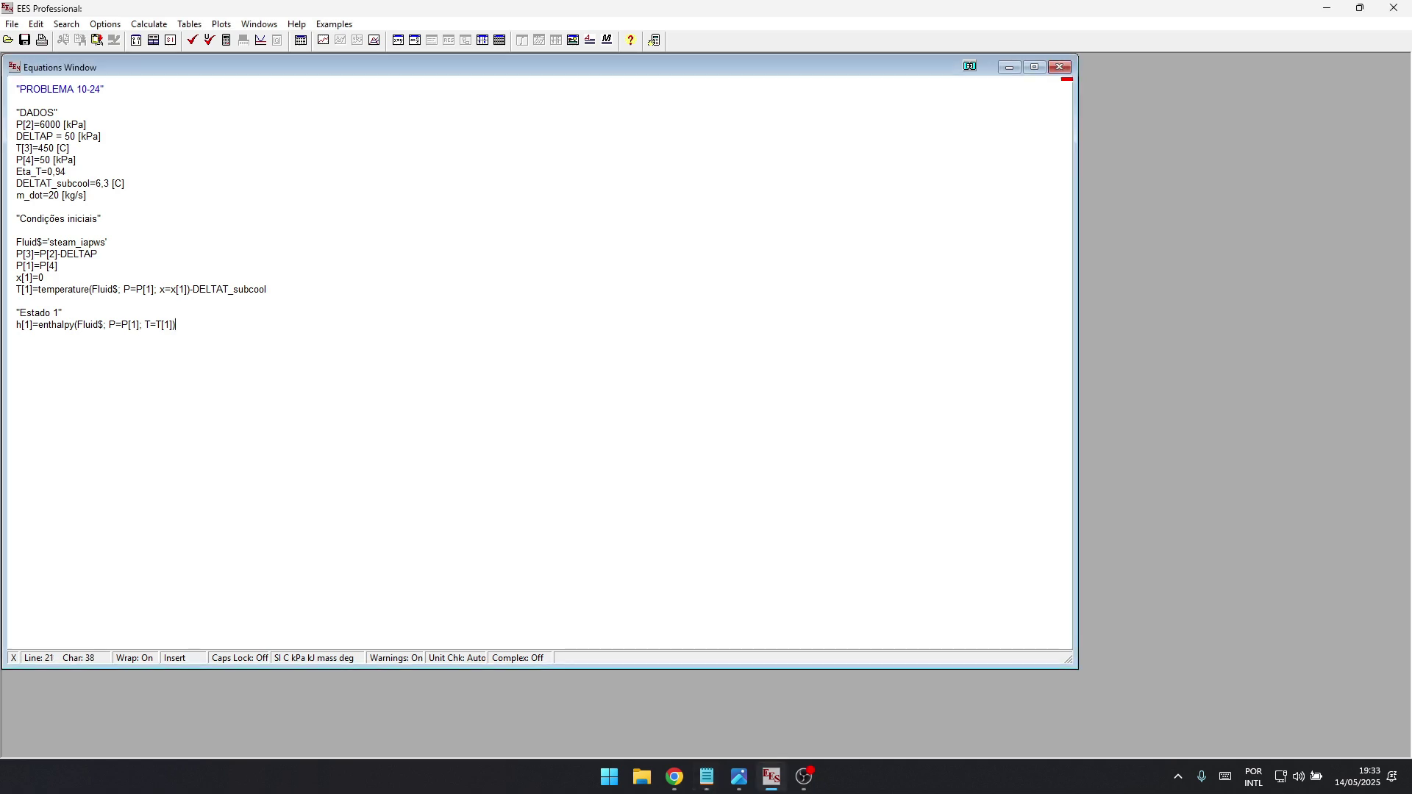
pyautogui.write('v[1]=volume(Fluid$; P=P[1]; T=T[1])')
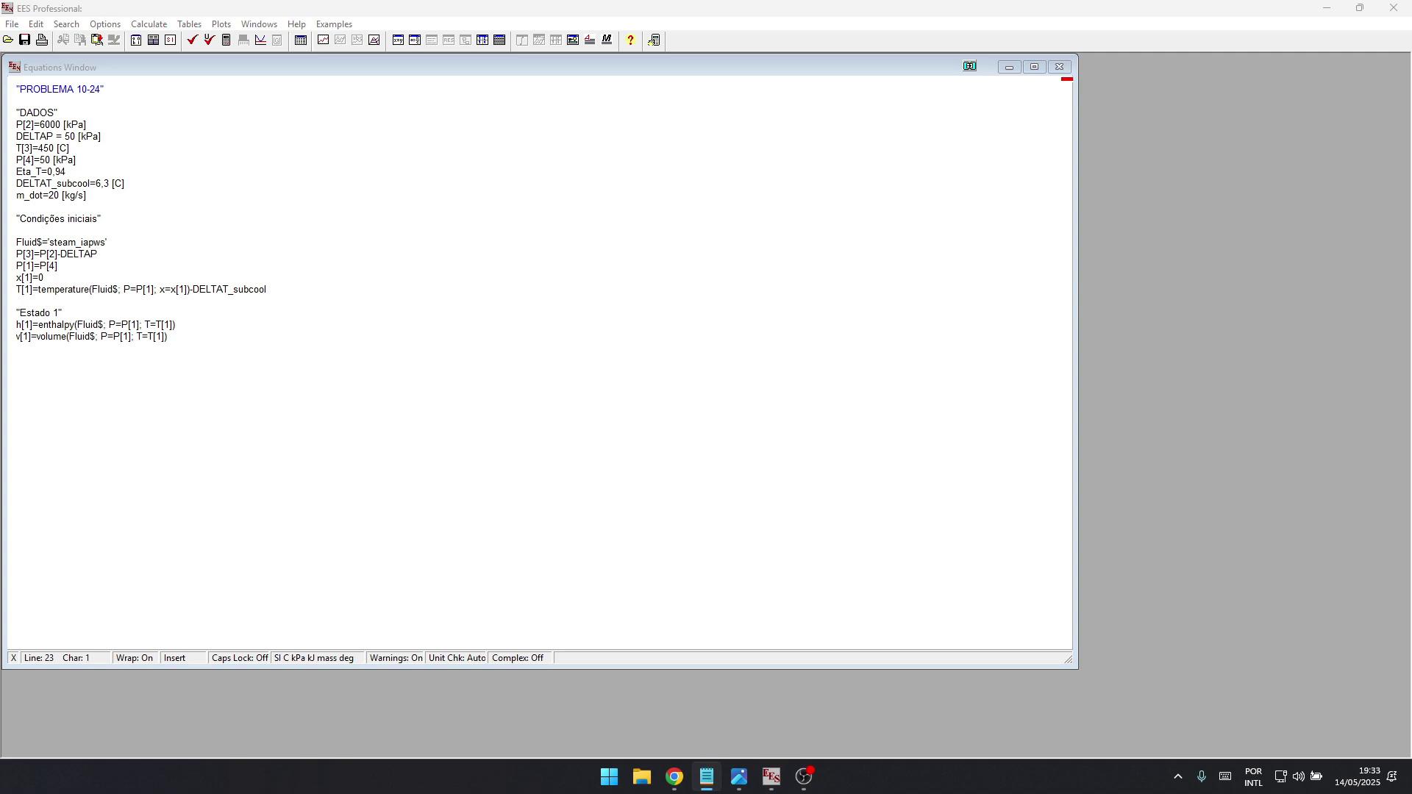
pyautogui.click(168, 336)
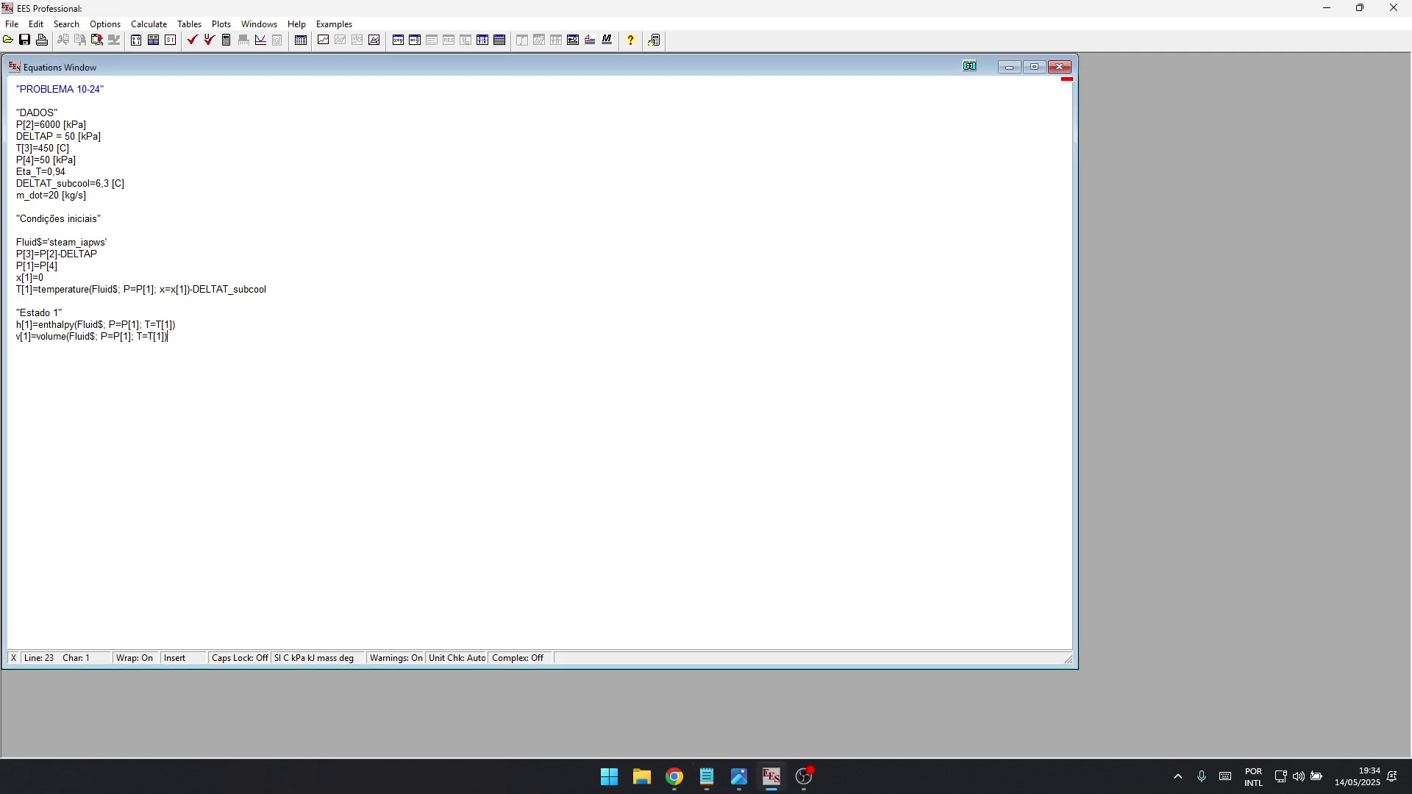
# - Below the state 1 equations, add the comment "Trabalho da bomba" and the pump work equation w_p_in=v[1]*(P[2]-P[1])
pyautogui.write('"Trabalho da bomba"')
pyautogui.hotkey('alt', 'Tab')
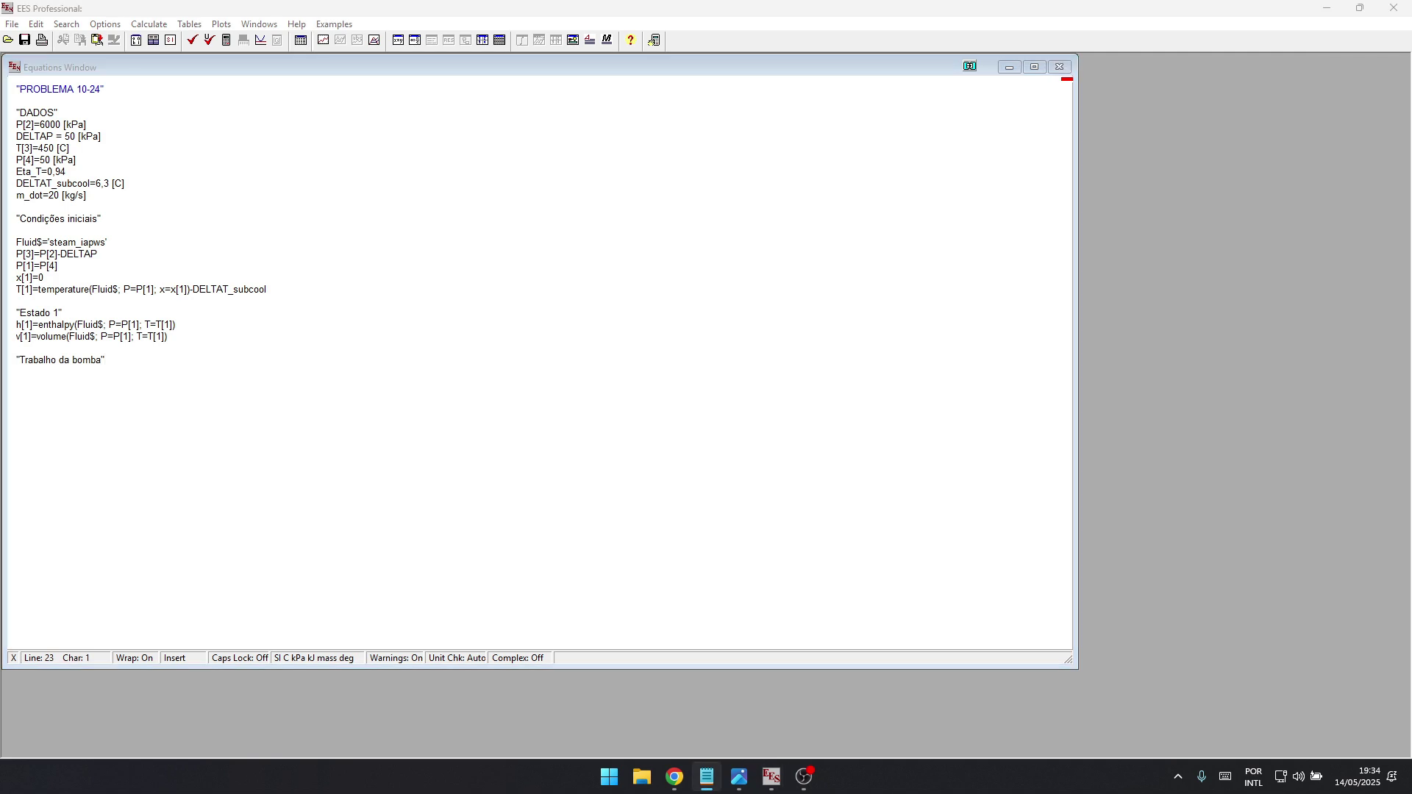
pyautogui.hotkey('alt', 'Tab')
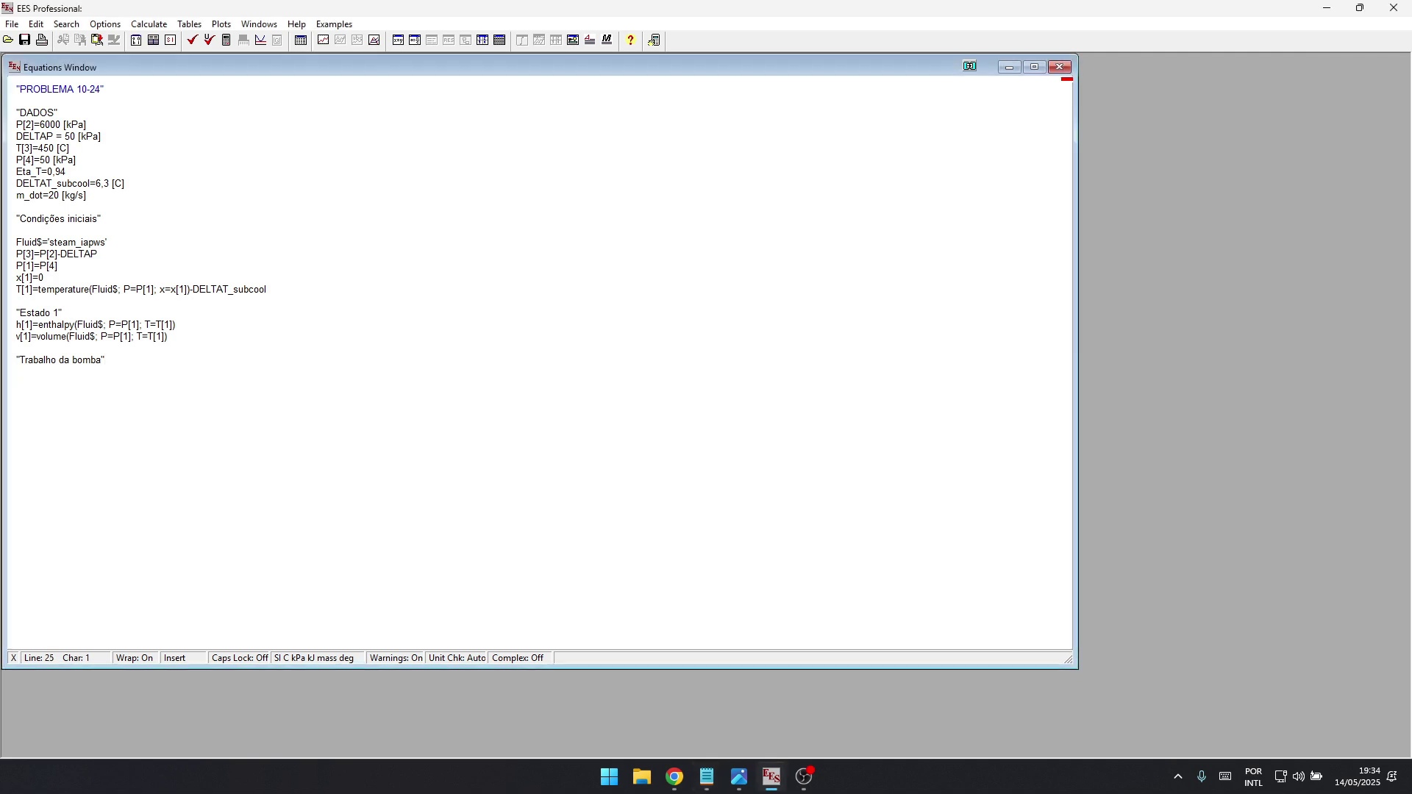
pyautogui.write('w_p_in=v[1]*(P[2]-P[1])')
pyautogui.click(114, 371)
pyautogui.moveTo(20, 336); pyautogui.dragTo(46, 336)
pyautogui.click(16, 348)
pyautogui.hotkey('alt', 'Tab')
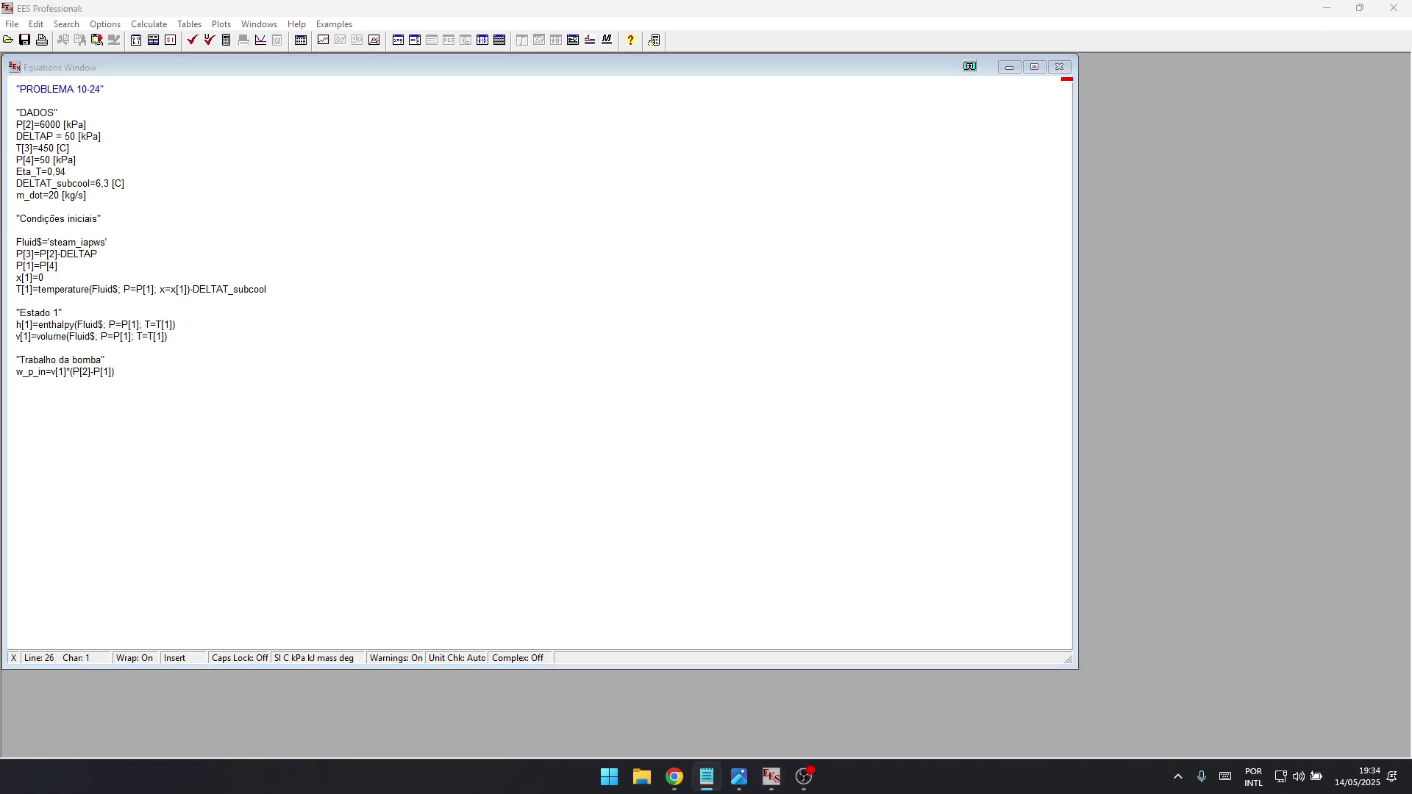
pyautogui.hotkey('alt', 'Tab')
pyautogui.press('BackSpace')
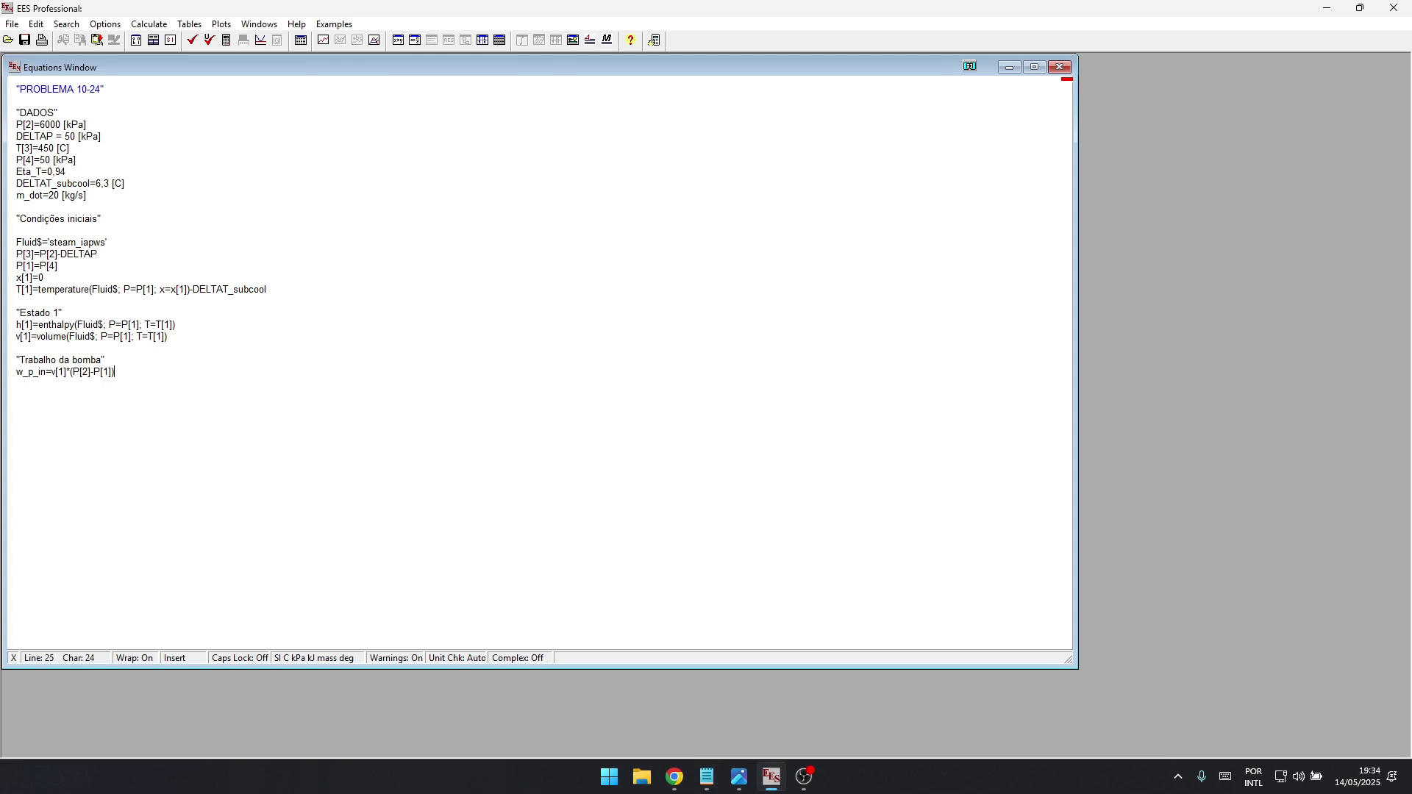
# - Below the pump work, add the comment "Entalpia após a bomba" and the equation h[2]=h[1]+w_p_in
pyautogui.write('"Entalpia após a bomba"')
pyautogui.hotkey('alt', 'Tab')
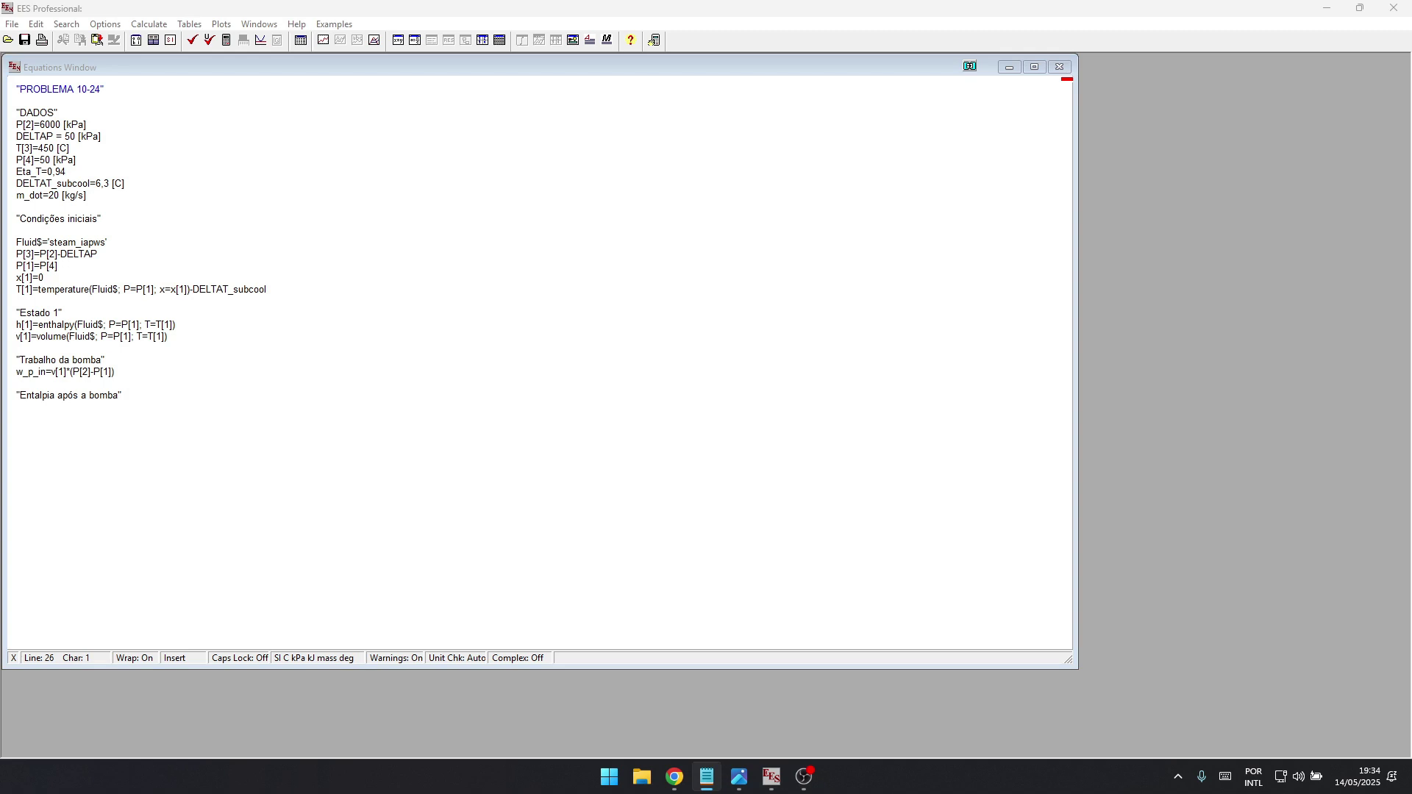
pyautogui.hotkey('alt', 'Tab')
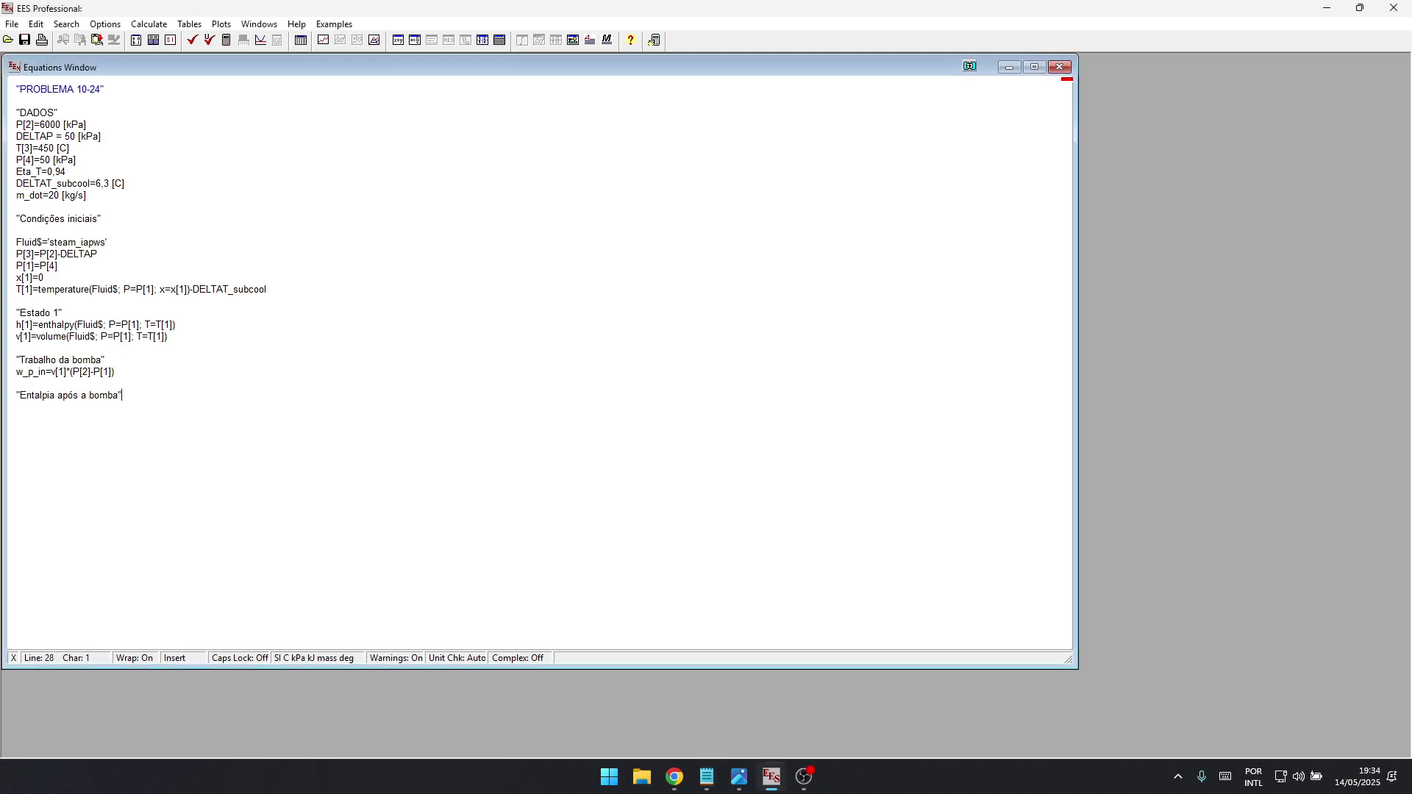
pyautogui.write('h[2]=h[1]+w_p_in')
pyautogui.hotkey('alt', 'Tab')
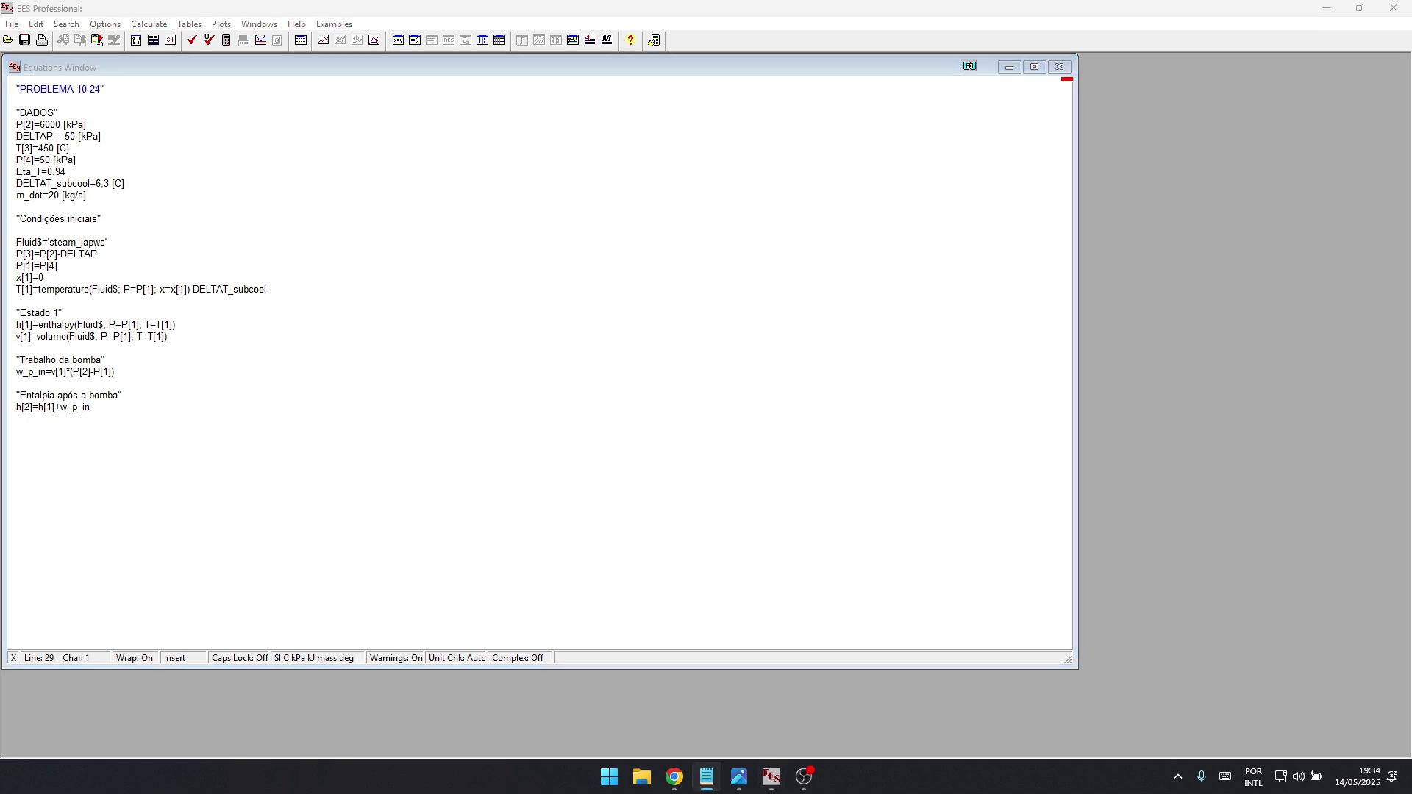
# - Below the h[2] equation, add the comment "Analise na entrada e saída da turbina" and the equation h[3]=enthalpy(Fluid$; P=P[3]; T=T[3])
pyautogui.hotkey('alt', 'Tab')
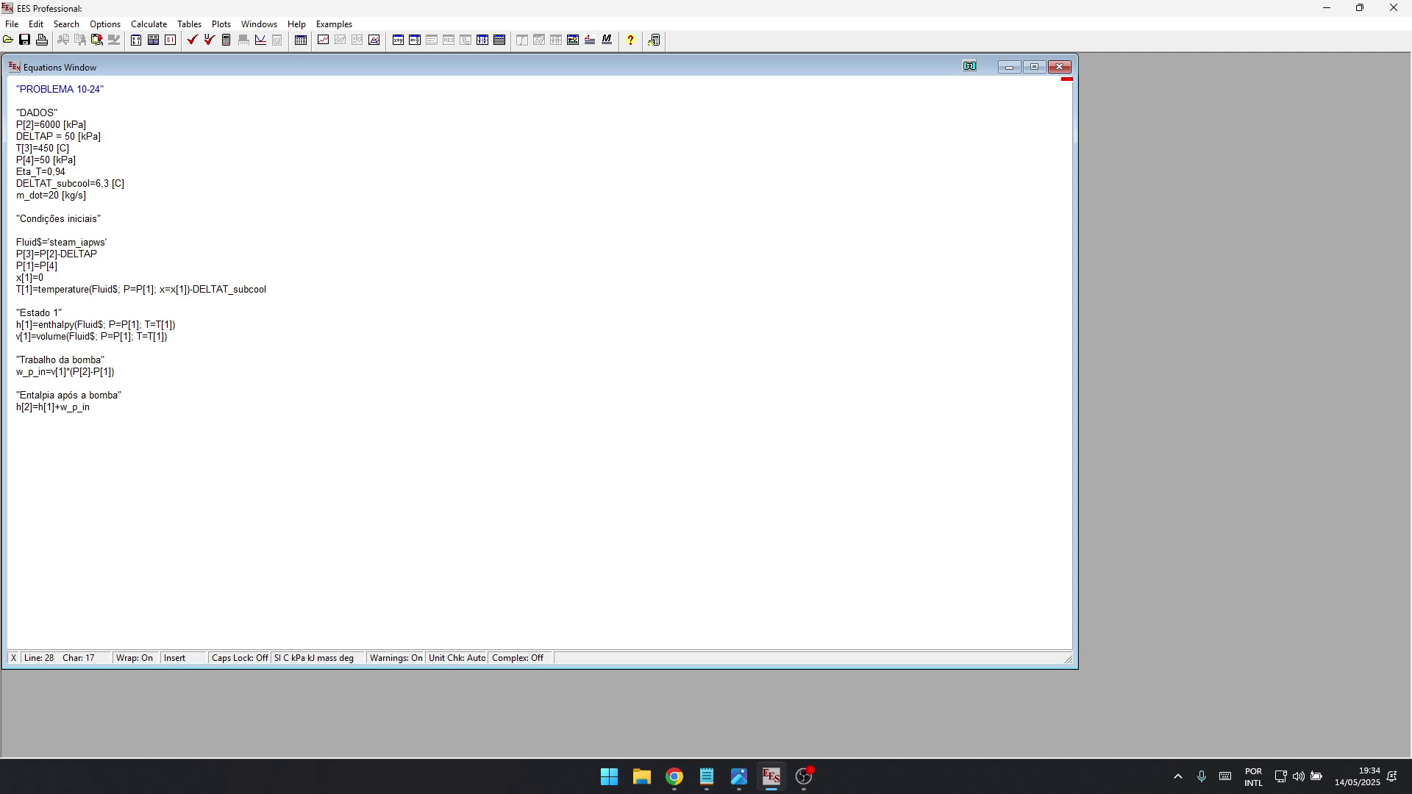
pyautogui.write('"Analise na entrada e saída da turbina"')
pyautogui.click(181, 430)
pyautogui.click(36, 430)
pyautogui.hotkey('alt', 'Tab')
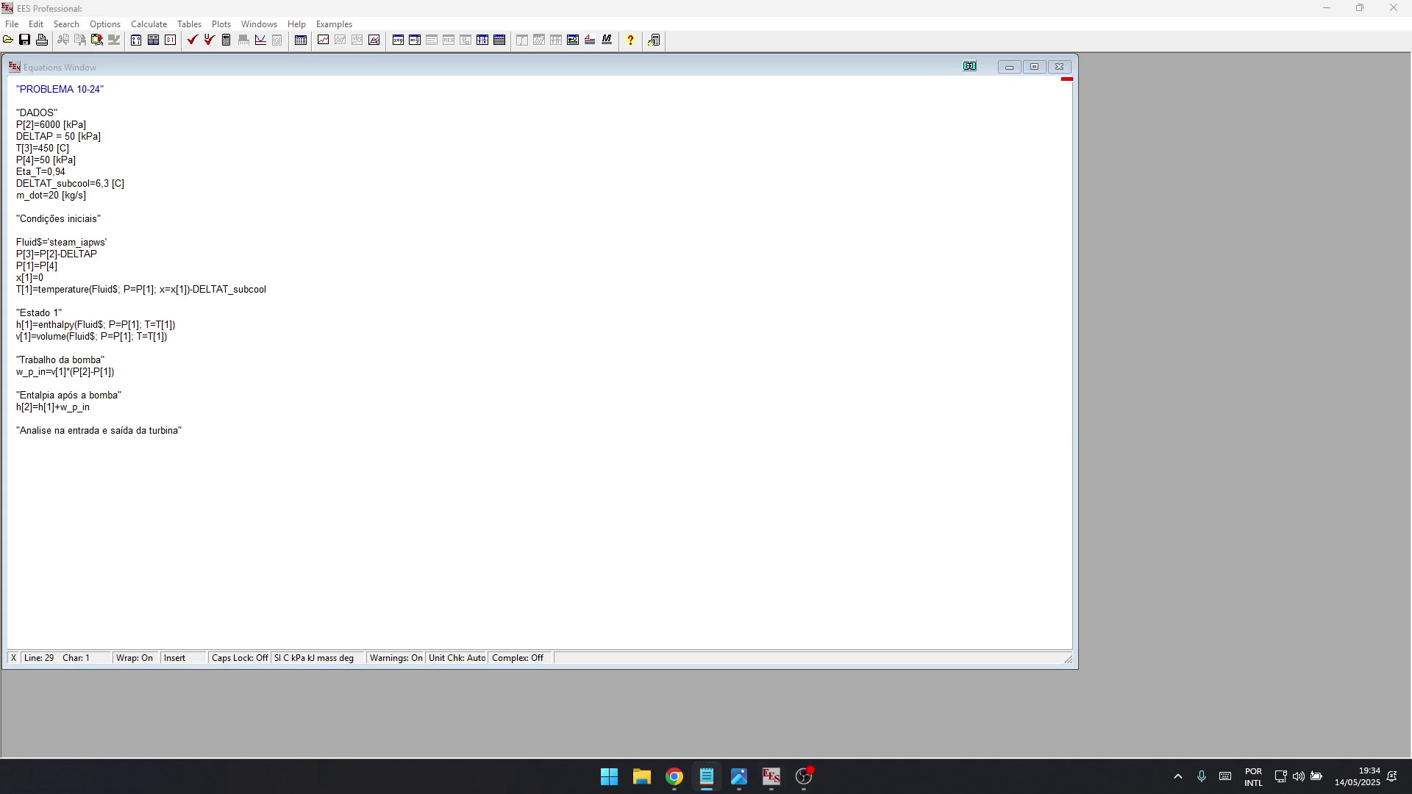
pyautogui.hotkey('alt', 'Tab')
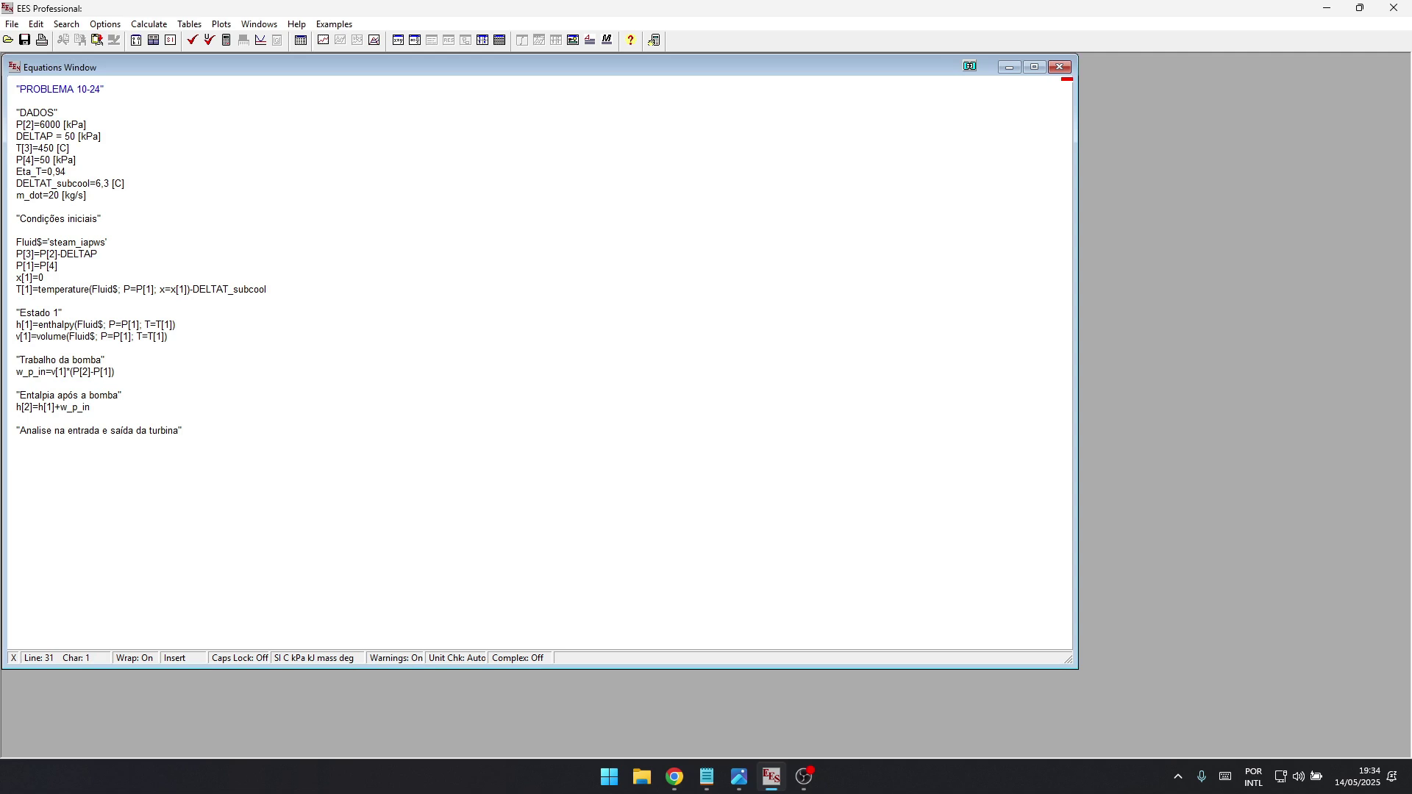
pyautogui.write('h[3]=enthalpy(Fluid$; P=P[3]; T=T[3])')
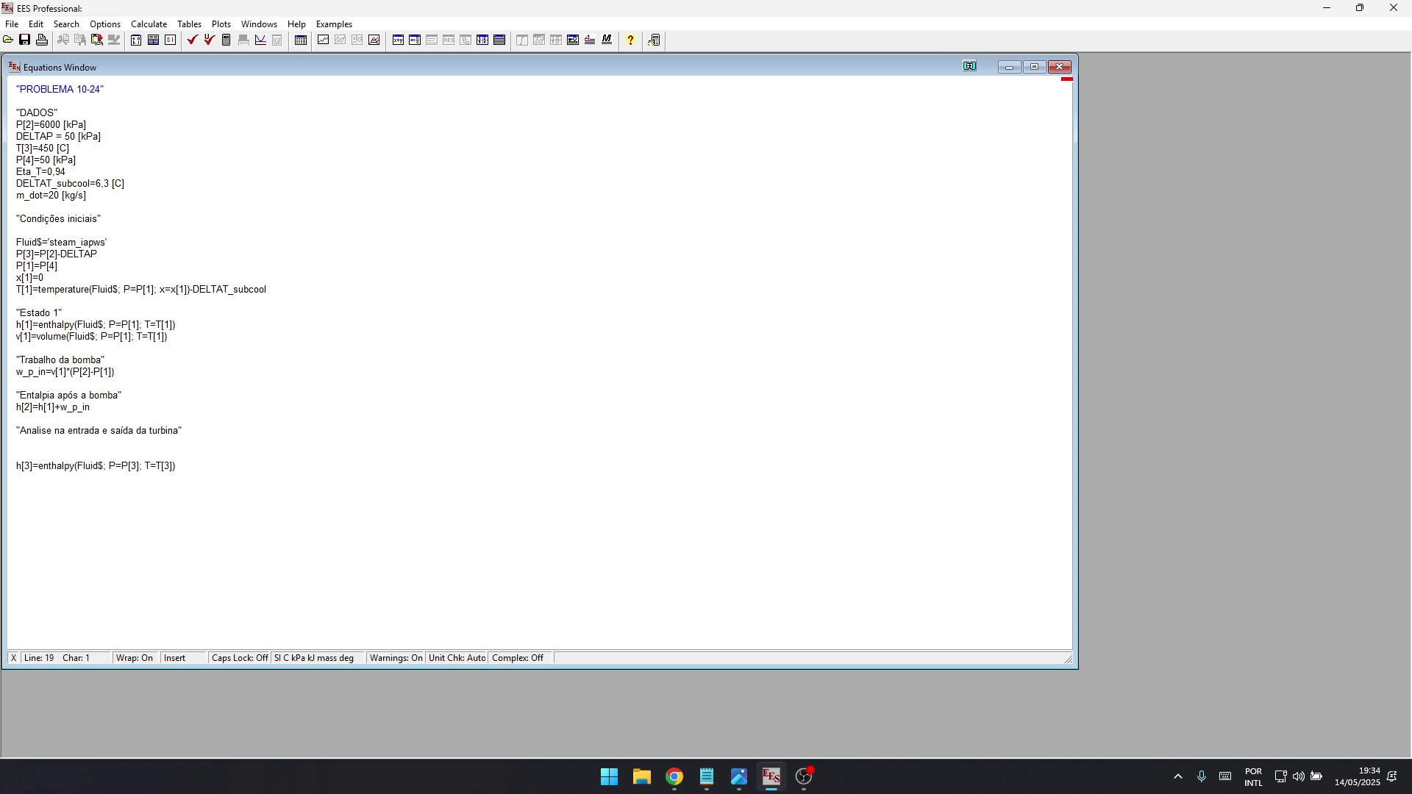
# - Copy the "Estado 1" comment to the line above the h[3] equation and change it to "Estado 2"
pyautogui.doubleClick(57, 312)
pyautogui.hotkey('shift', 'Left')
pyautogui.hotkey('shift', 'Left')
pyautogui.hotkey('shift', 'Left')
pyautogui.hotkey('shift', 'Left')
pyautogui.hotkey('shift', 'Left')
pyautogui.hotkey('shift', 'Left')
pyautogui.hotkey('shift', 'Left')
pyautogui.hotkey('shift', 'Left')
pyautogui.hotkey('shift', 'Left')
pyautogui.hotkey('ctrl', 'c')
pyautogui.click(16, 454)
pyautogui.hotkey('ctrl', 'v')
pyautogui.press('Left')
pyautogui.hotkey('alt', 'Tab')
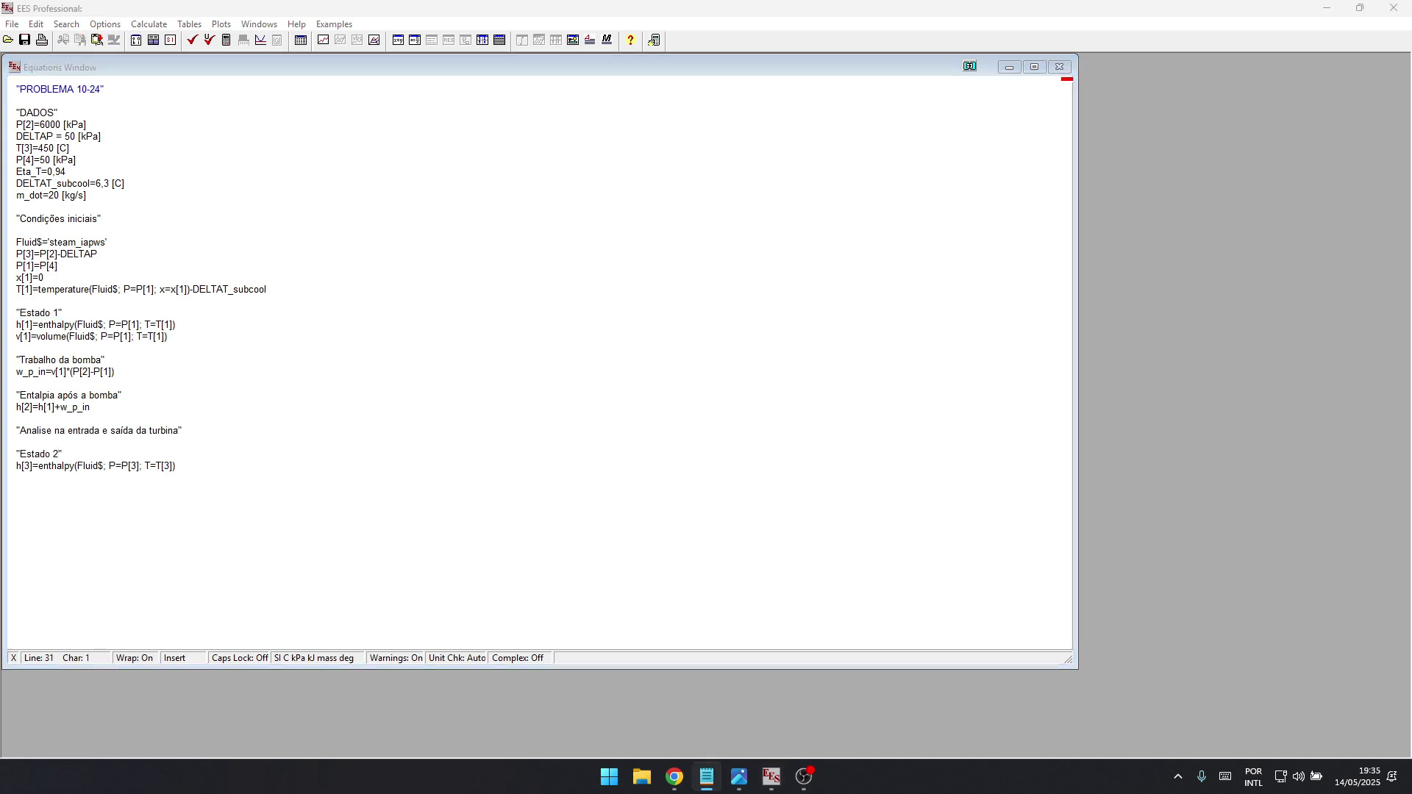
# - Below the h[3] equation, add s[3]=entropy(Fluid$; P=P[3]; T=T[3]) and change the comment above it to "Estado 3"
pyautogui.hotkey('alt', 'Tab')
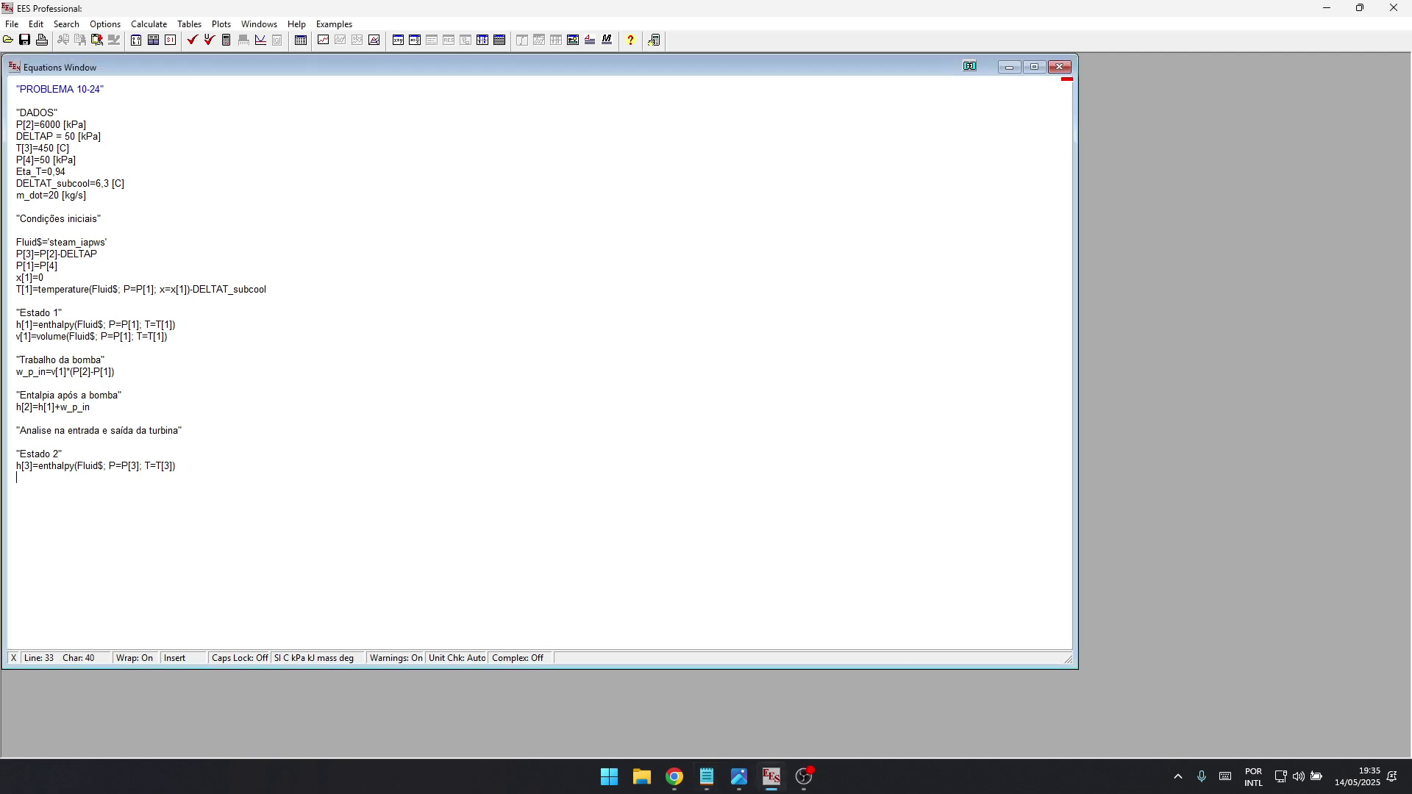
pyautogui.write('s[3]=entropy(Fluid$; P=P[3]; T=T[3])')
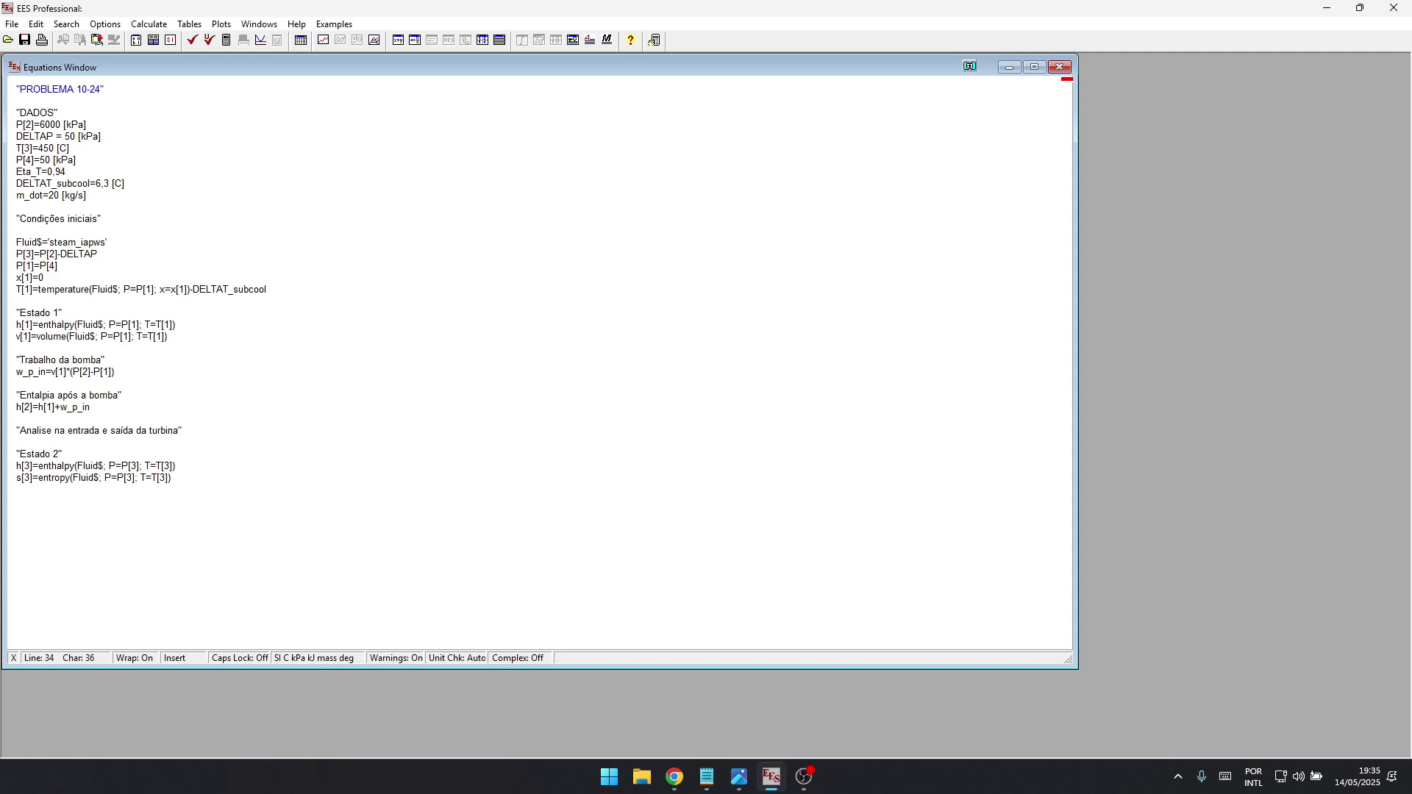
pyautogui.press('Return')
pyautogui.press('Up')
pyautogui.press('Up')
pyautogui.hotkey('alt', 'Tab')
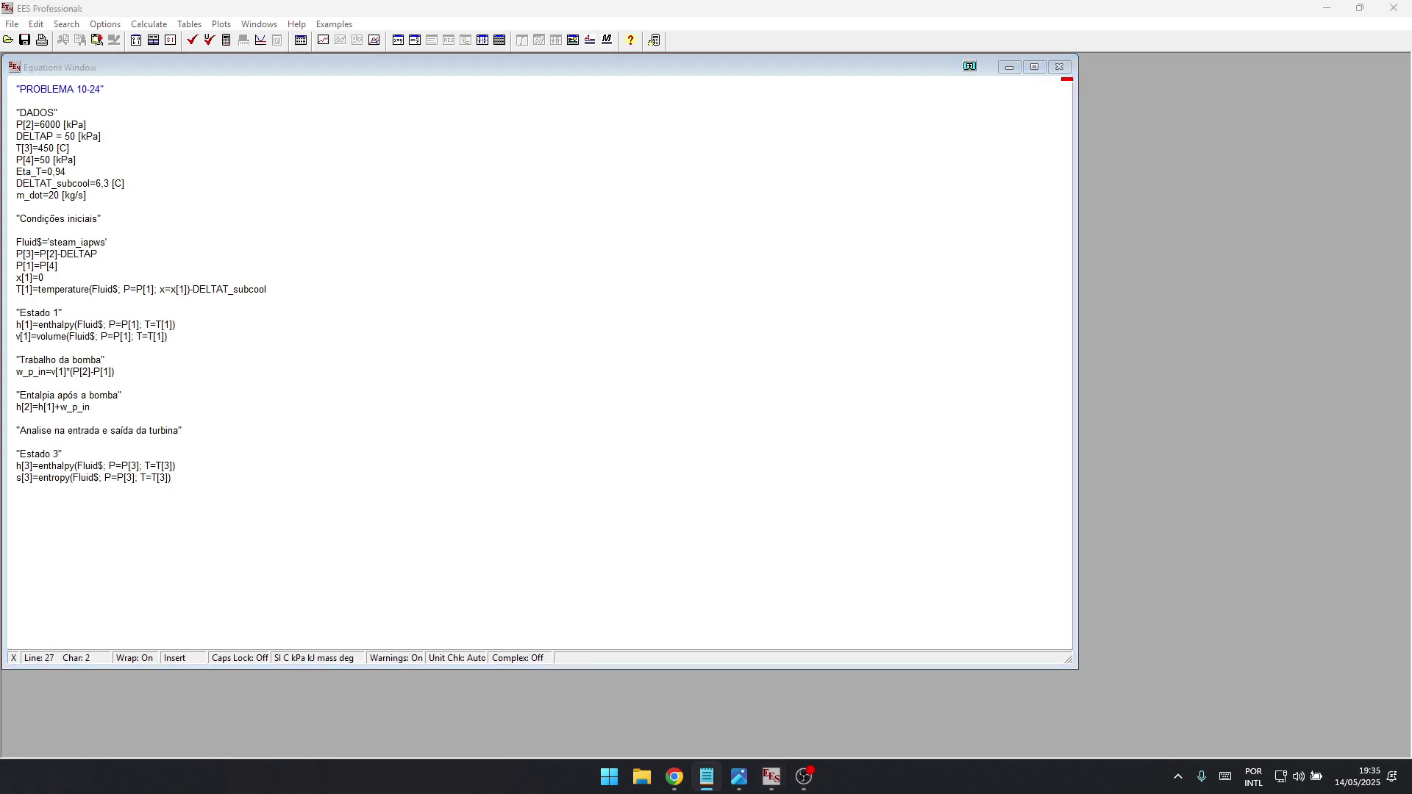
pyautogui.hotkey('alt', 'Tab')
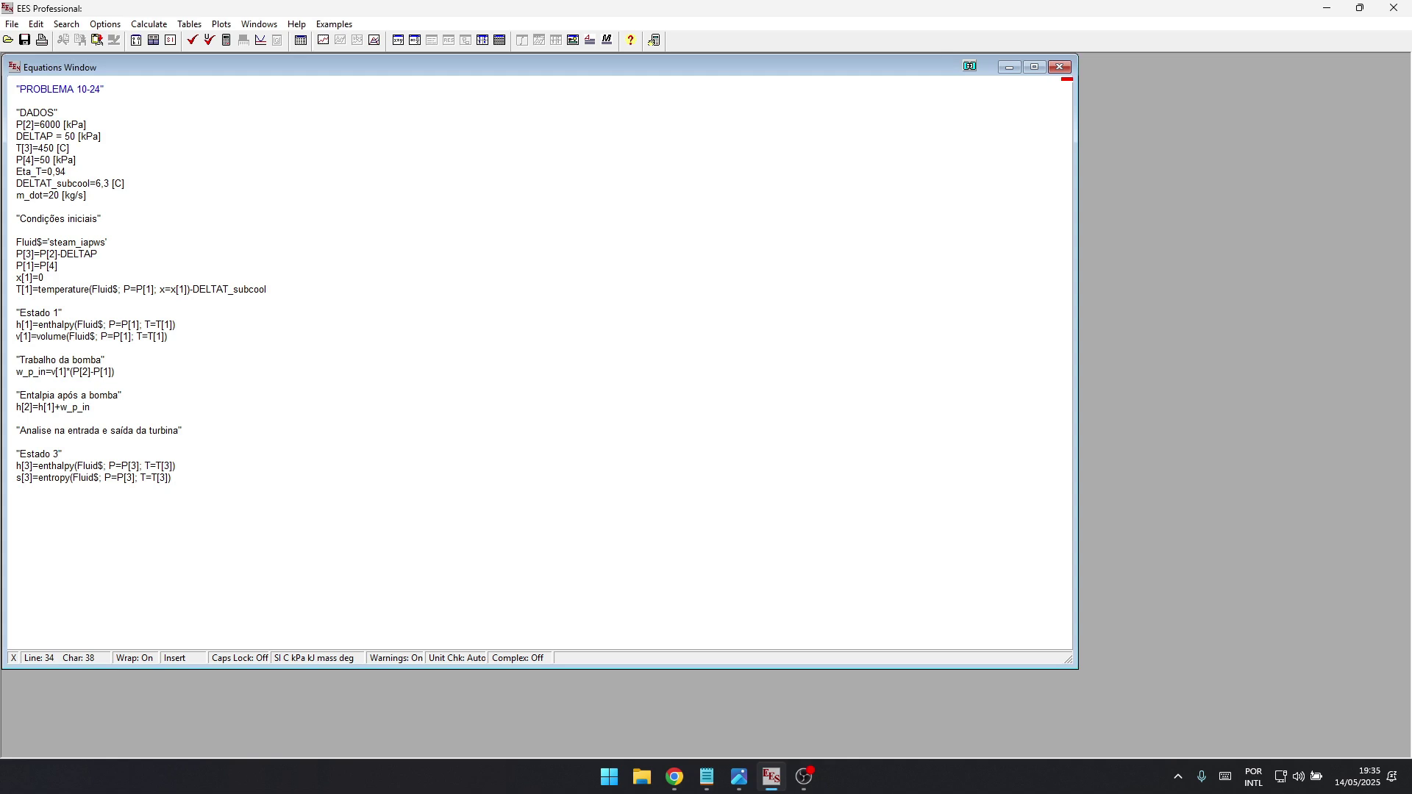
# - Below the state 3 equations, add s[4]=s[3] and, under it, the comment "Estado 4"
pyautogui.write('s[4]=s[3]')
pyautogui.hotkey('shift', 'Home')
pyautogui.hotkey('ctrl', 'c')
pyautogui.click(55, 501)
pyautogui.hotkey('ctrl', 'v')
pyautogui.press('Left')
pyautogui.hotkey('alt', 'Tab')
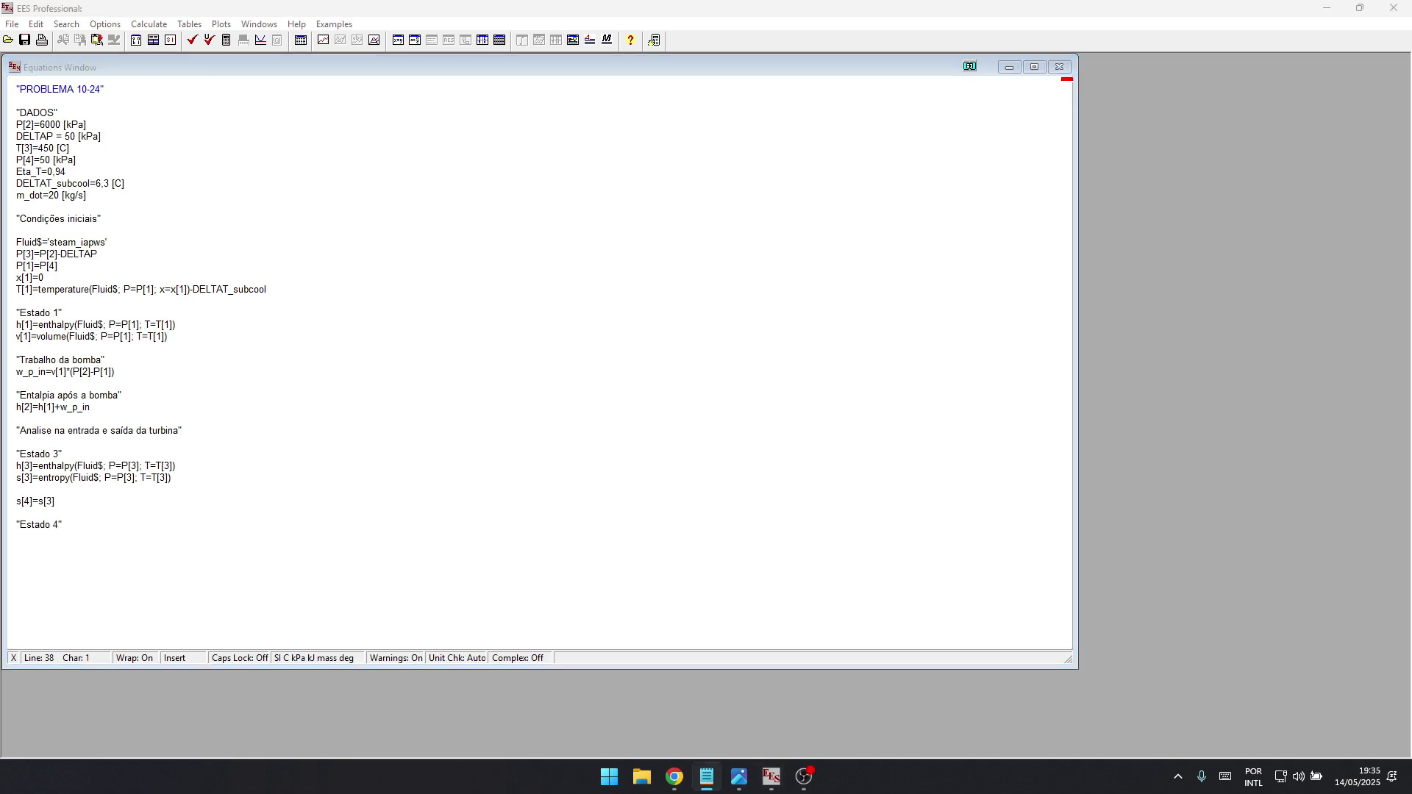
pyautogui.hotkey('alt', 'Tab')
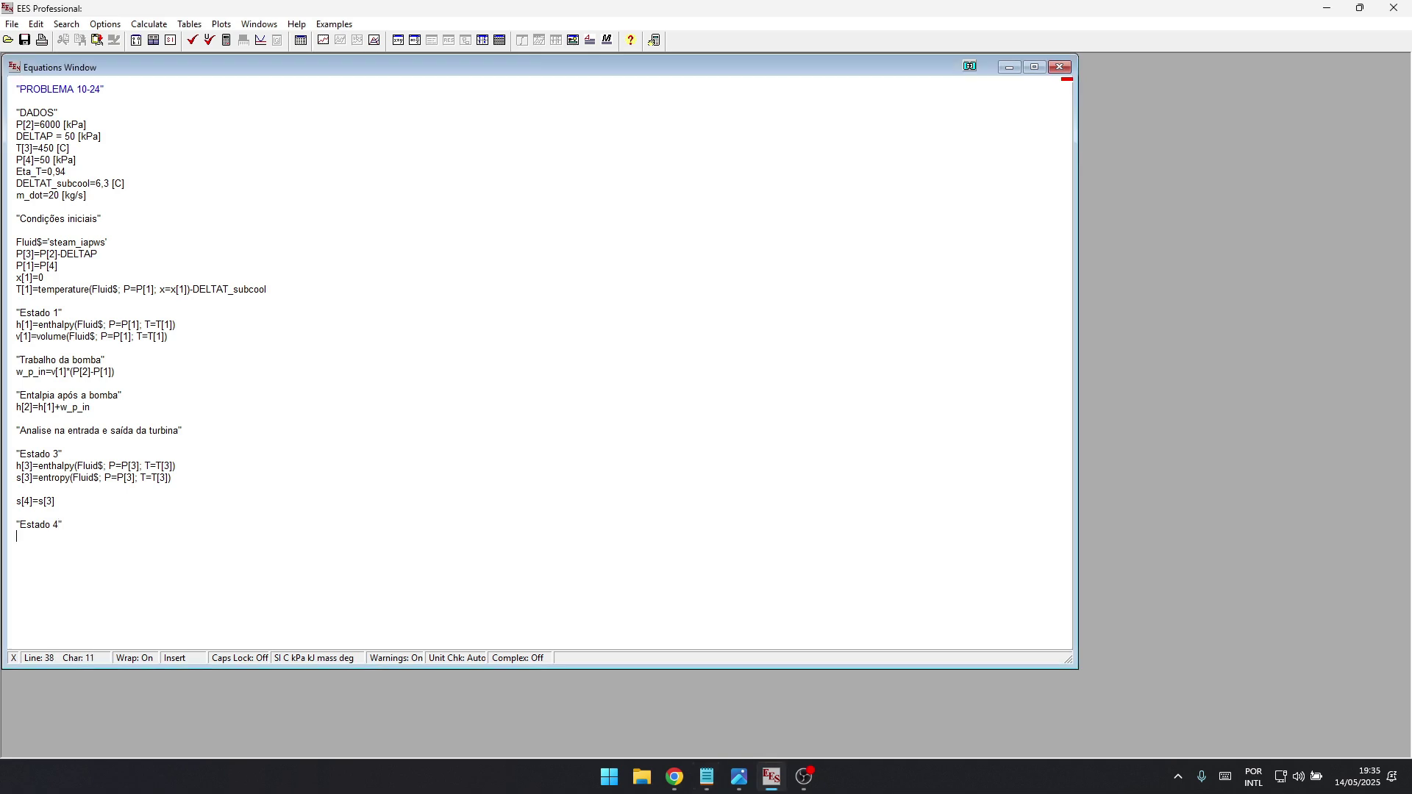
# - Under "Estado 4", add h_s[4]=enthalpy(Fluid$; P=P[4]; s=s[4]) and the turbine efficiency equation Eta_T=(h[3]-h[4])/(h[3]-h_s[4])
pyautogui.write('h_s[4]=enthalpy(Fluid$; P=P[4]; s=s[4])')
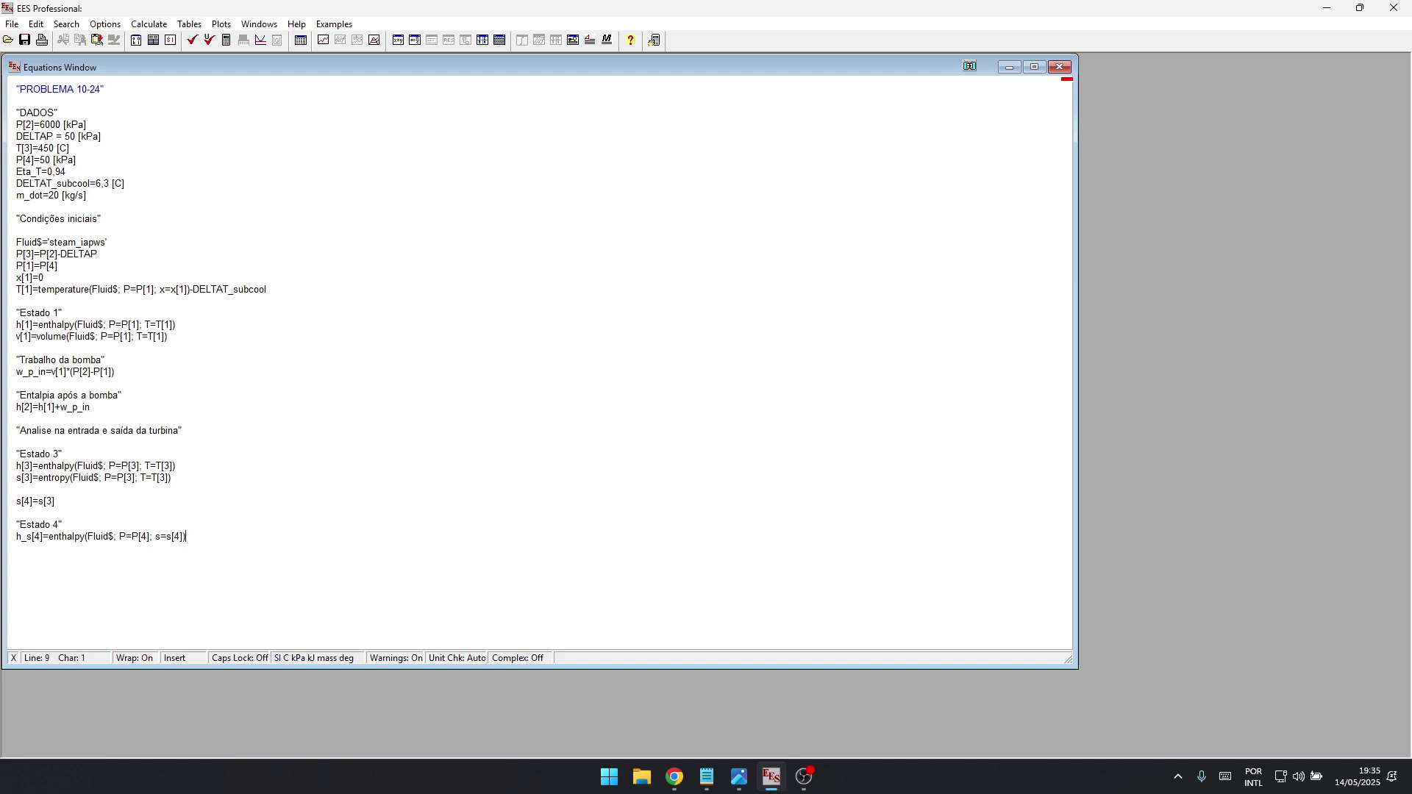
pyautogui.hotkey('alt', 'Tab')
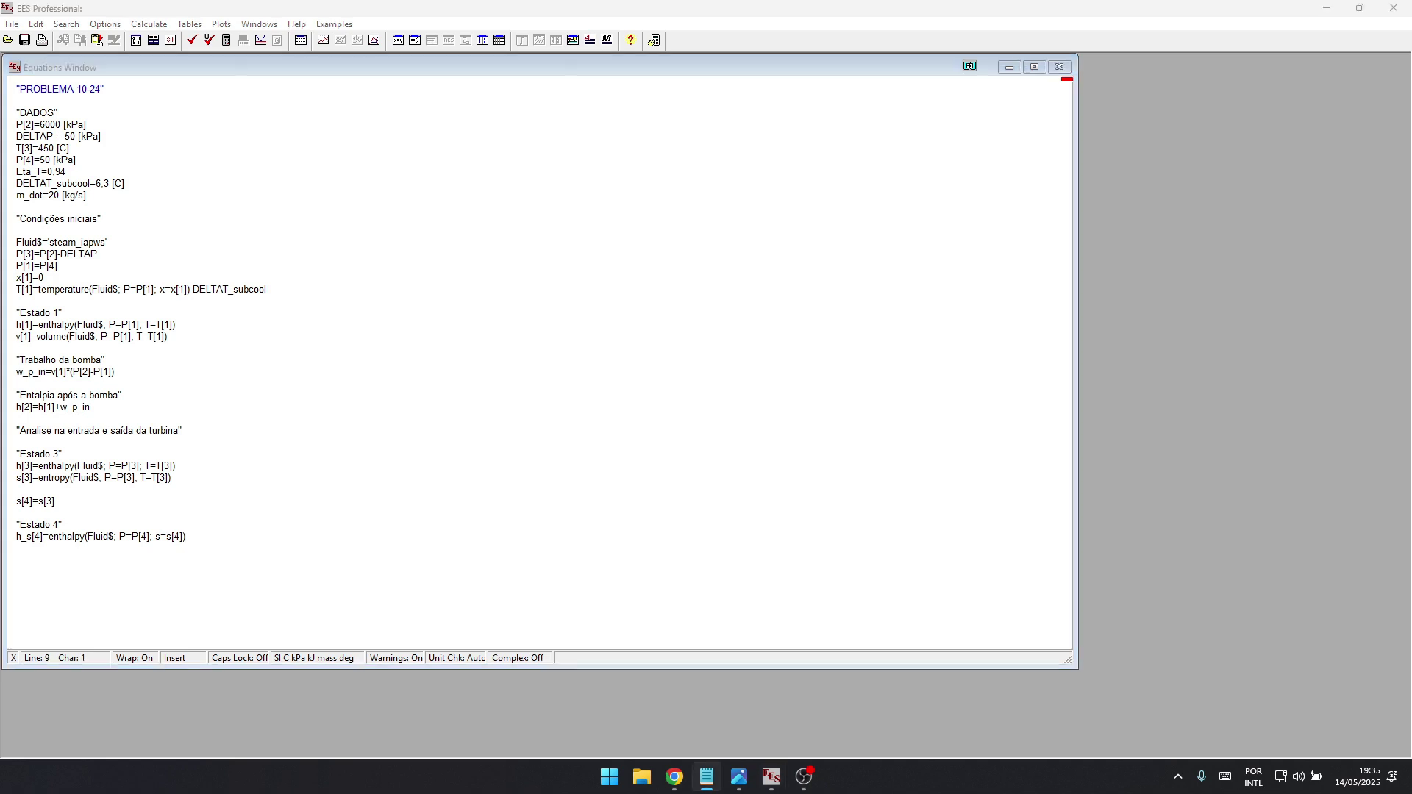
pyautogui.hotkey('alt', 'Tab')
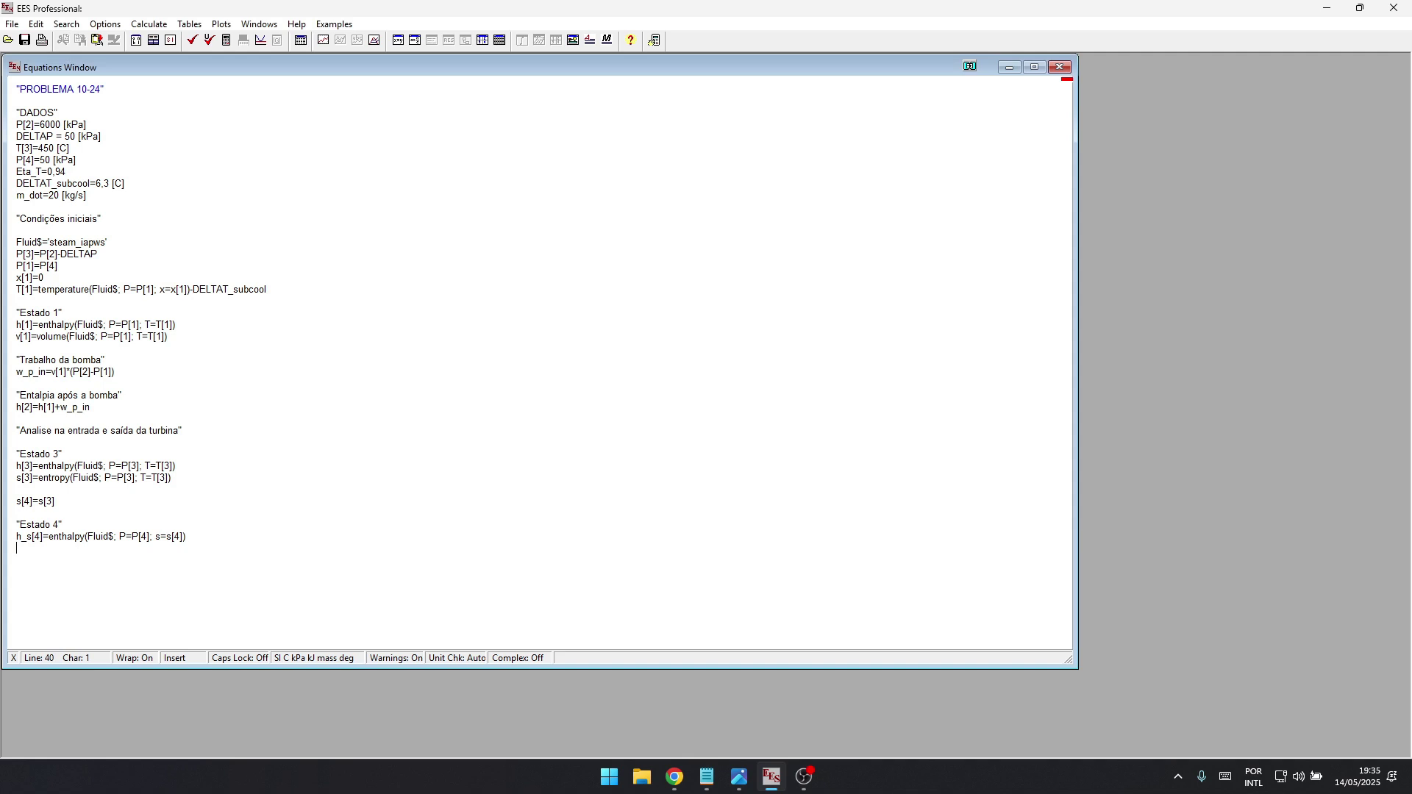
pyautogui.write('Eta_T=(h[3]-h[4])/(h[3]-h_s[4])')
pyautogui.hotkey('alt', 'Tab')
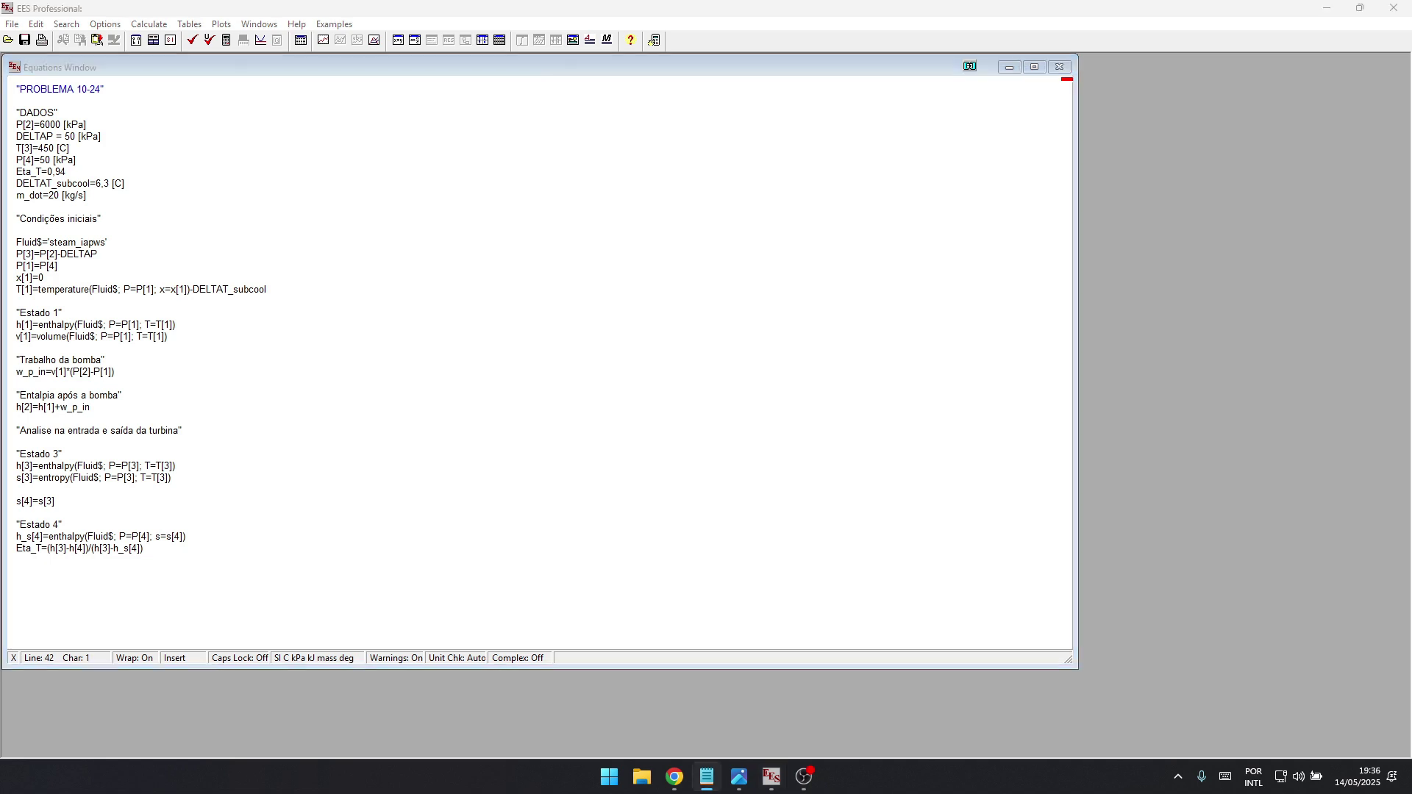
pyautogui.hotkey('alt', 'Tab')
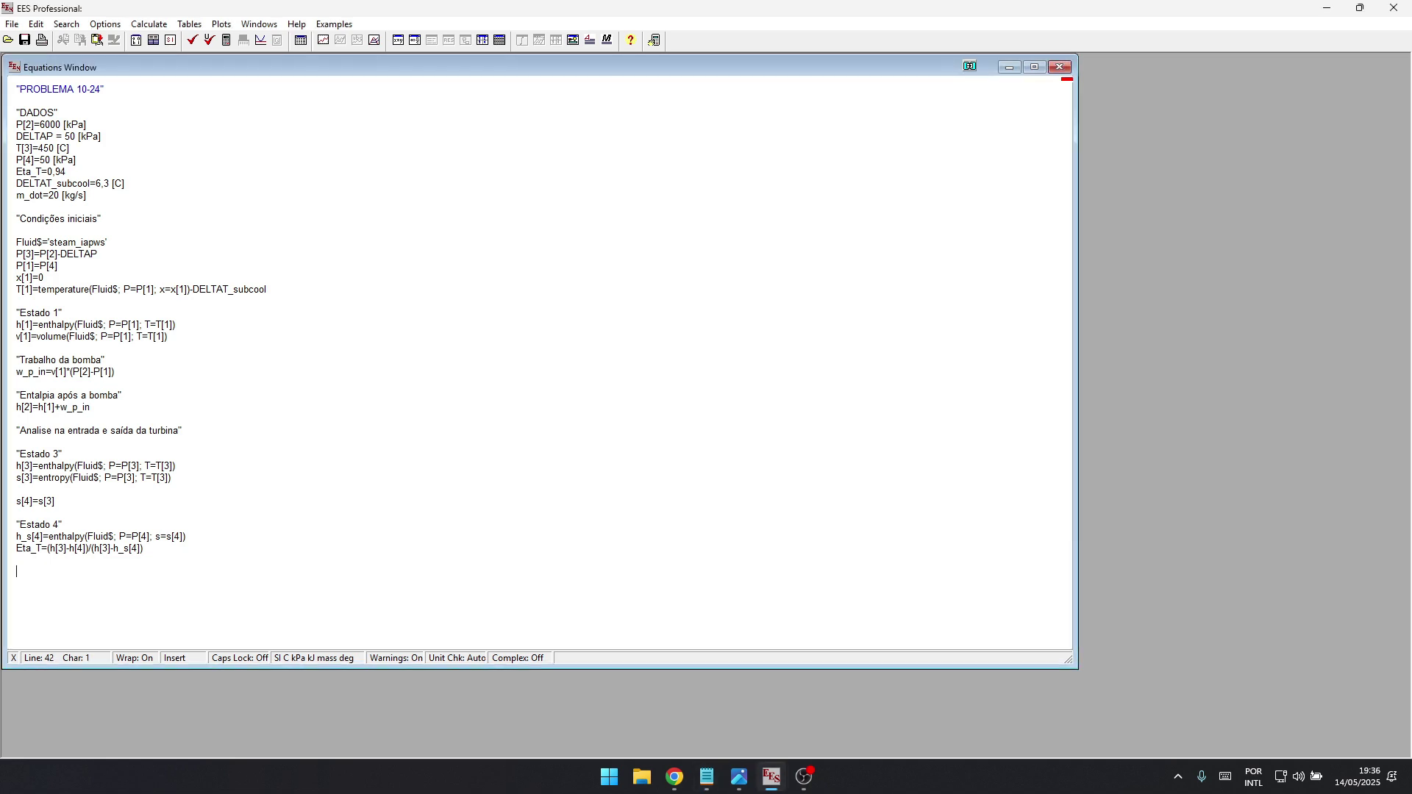
# - Below the turbine efficiency equation, add the comment "Determinando os resultados" and the heat input equation q_in=h[3]-h[2]
pyautogui.write('"Determinando os resultados"')
pyautogui.hotkey('alt', 'Tab')
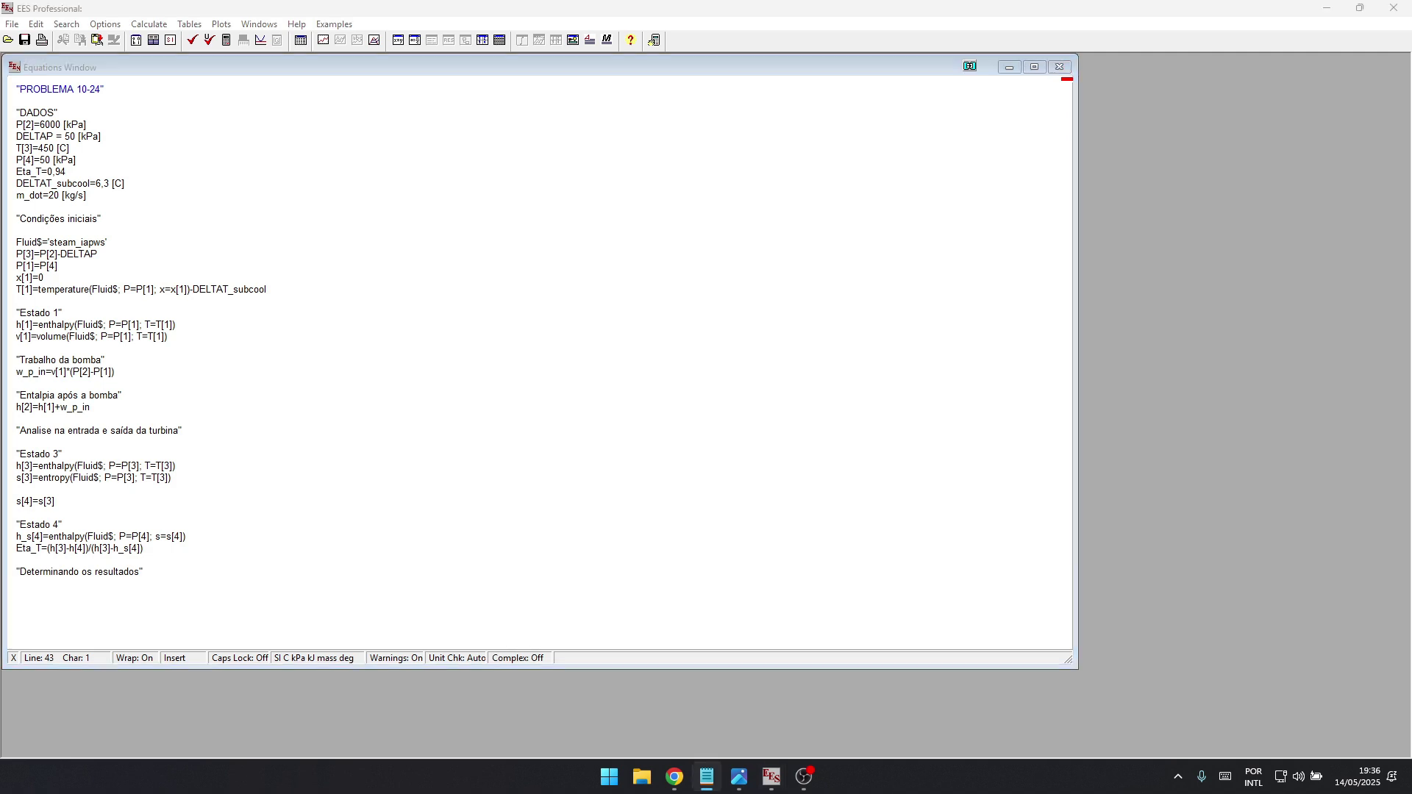
pyautogui.hotkey('alt', 'Tab')
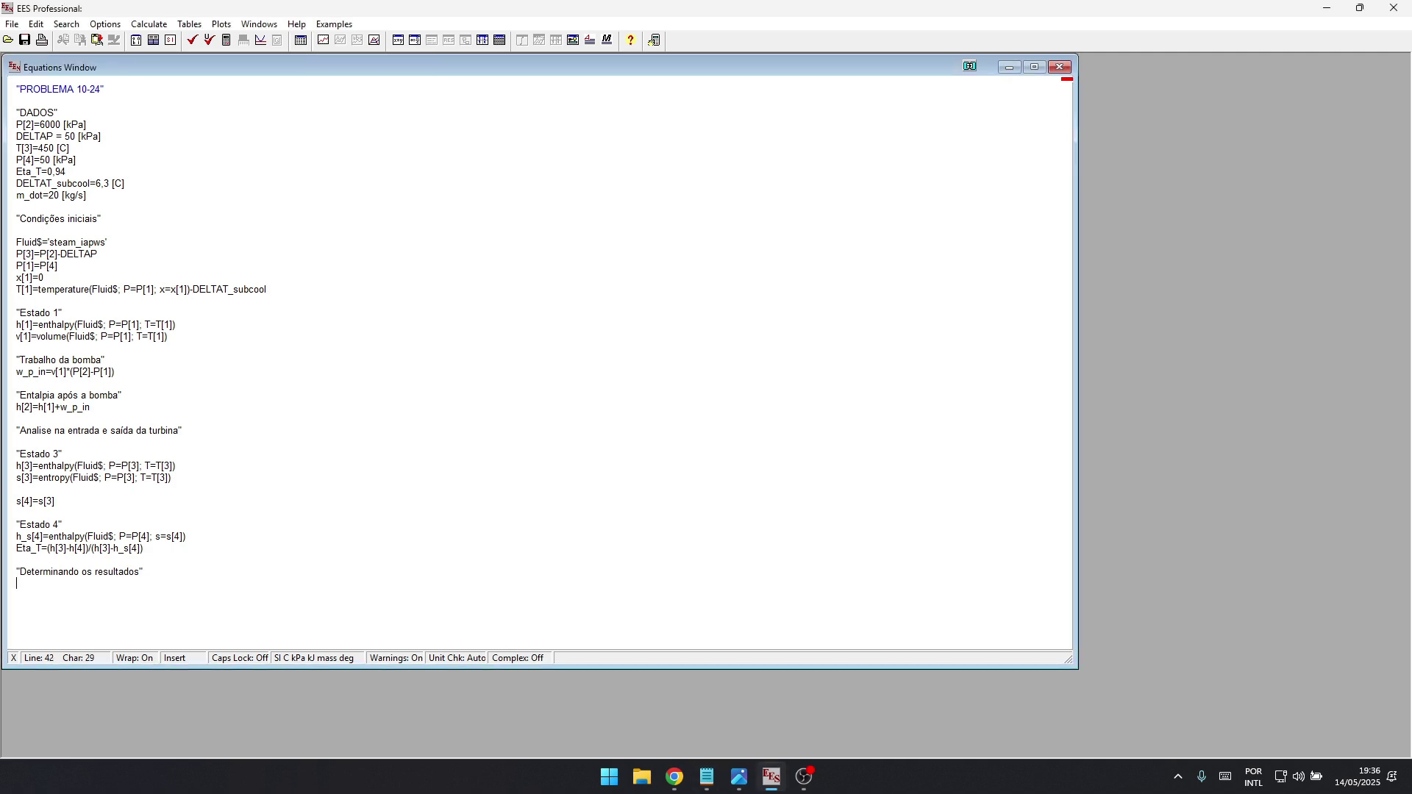
pyautogui.write('q_in=h[3]-h[2]')
pyautogui.hotkey('alt', 'Tab')
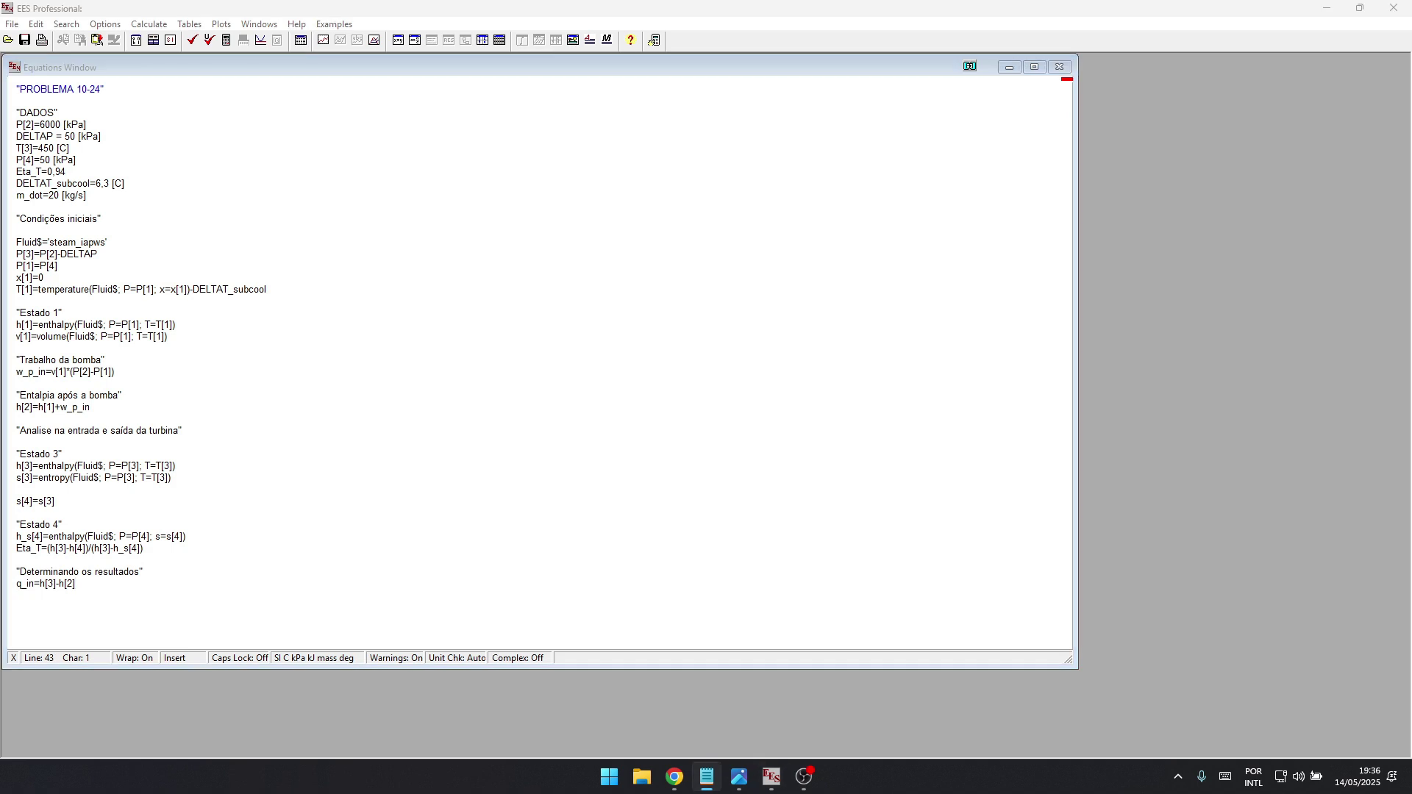
pyautogui.hotkey('alt', 'Tab')
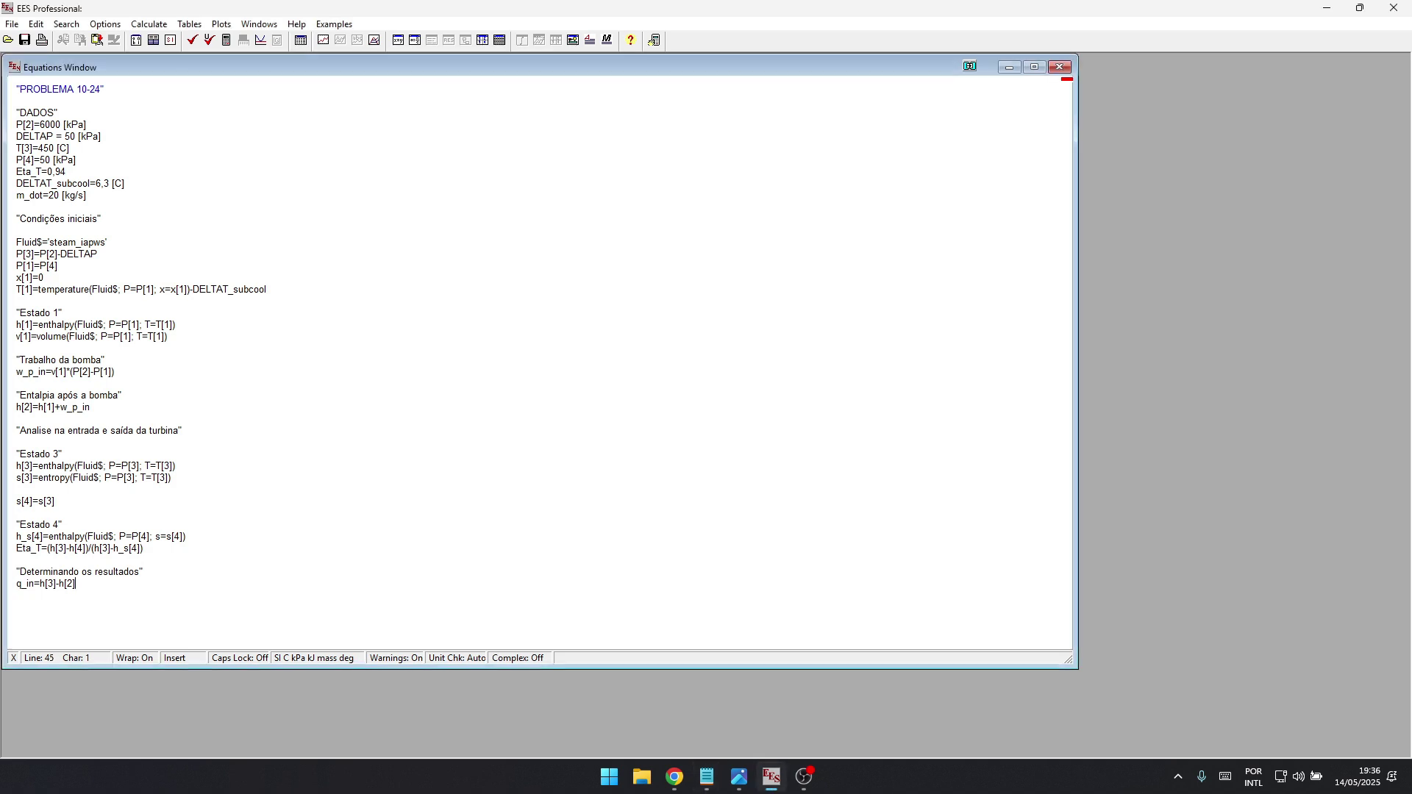
# - Below q_in, add the heat rejection equation q_out=h[4]-h[1] and the net work equation w_net=q_in-q_out
pyautogui.write('q_out=h[4]-h[1]')
pyautogui.press('Left')
pyautogui.press('Left')
pyautogui.press('Left')
pyautogui.press('Left')
pyautogui.press('Left')
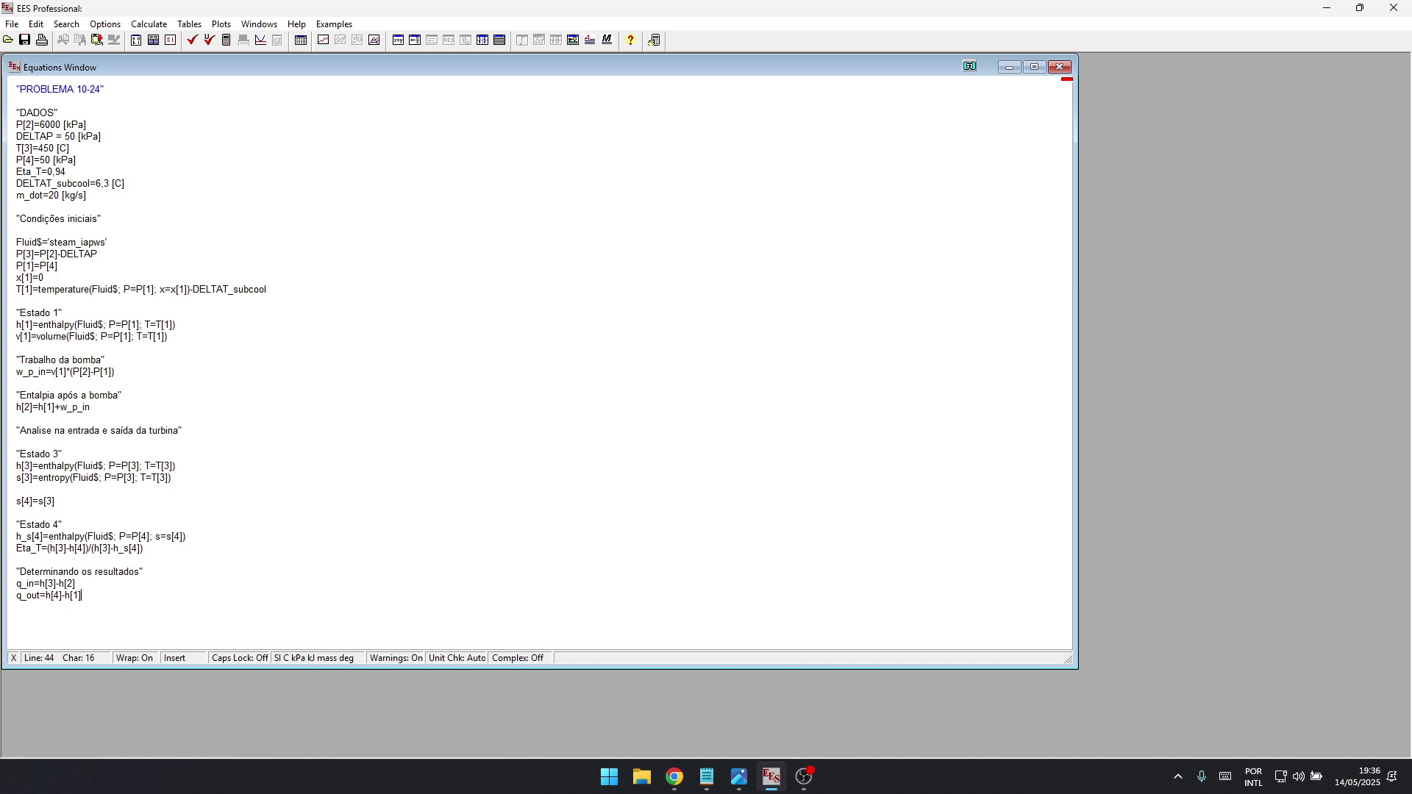
pyautogui.hotkey('shift', 'Left')
pyautogui.hotkey('shift', 'Left')
pyautogui.hotkey('shift', 'Left')
pyautogui.hotkey('shift', 'Left')
pyautogui.hotkey('shift', 'Left')
pyautogui.hotkey('shift', 'Left')
pyautogui.hotkey('shift', 'Left')
pyautogui.hotkey('shift', 'Left')
pyautogui.hotkey('shift', 'Left')
pyautogui.hotkey('shift', 'Left')
pyautogui.hotkey('shift', 'Left')
pyautogui.hotkey('shift', 'Left')
pyautogui.hotkey('alt', 'Tab')
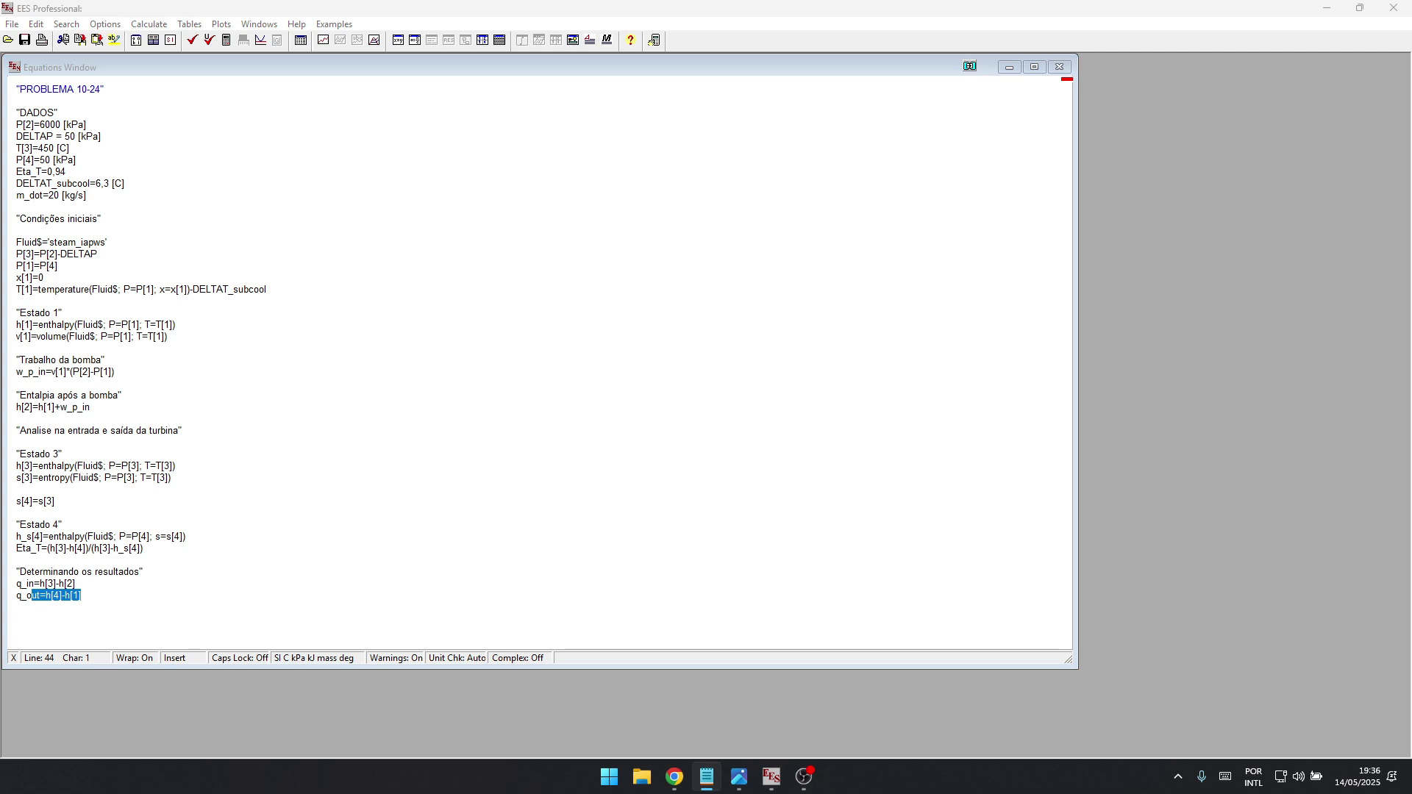
pyautogui.hotkey('alt', 'Tab')
pyautogui.click(81, 595)
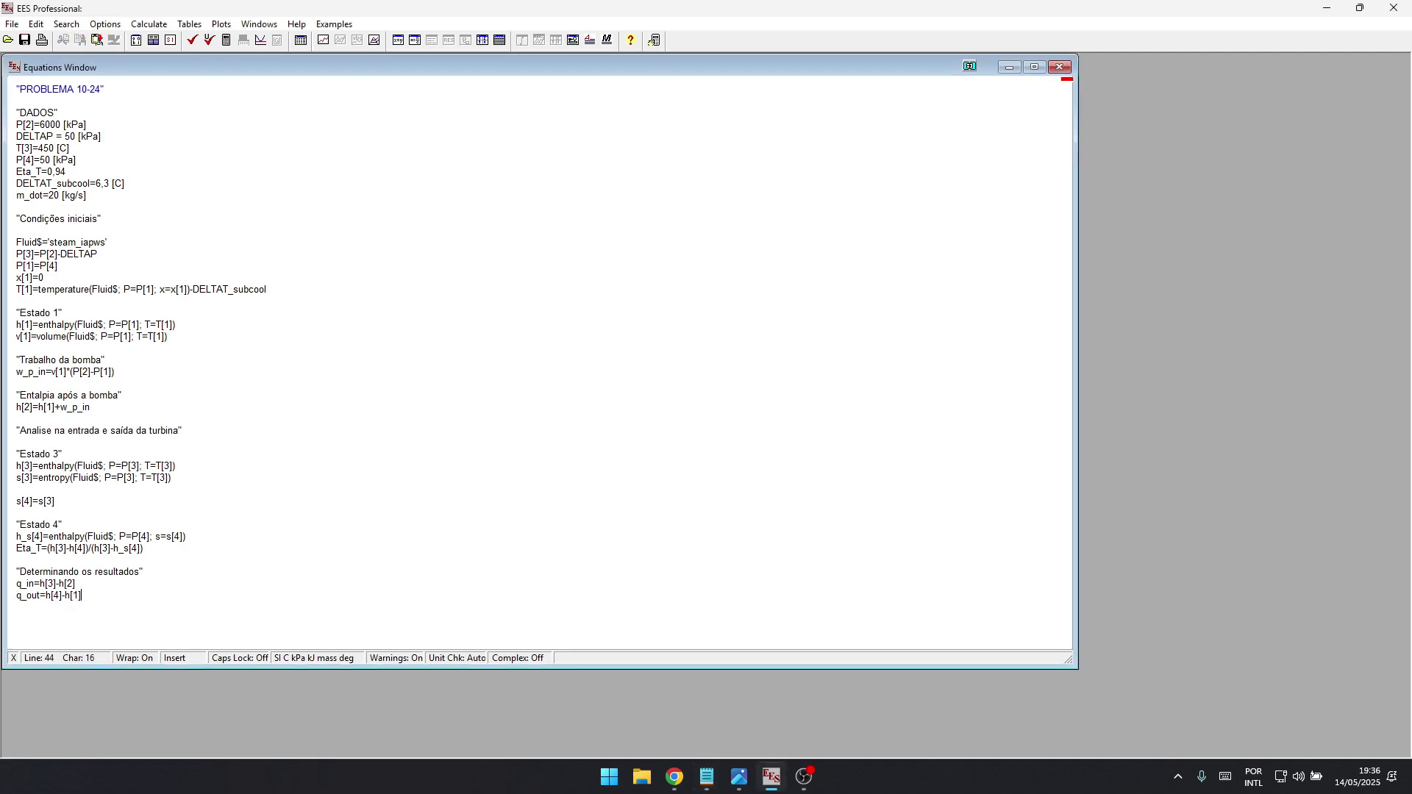
pyautogui.press('Return')
pyautogui.write('w_net=q_in-q_out')
pyautogui.hotkey('alt', 'Tab')
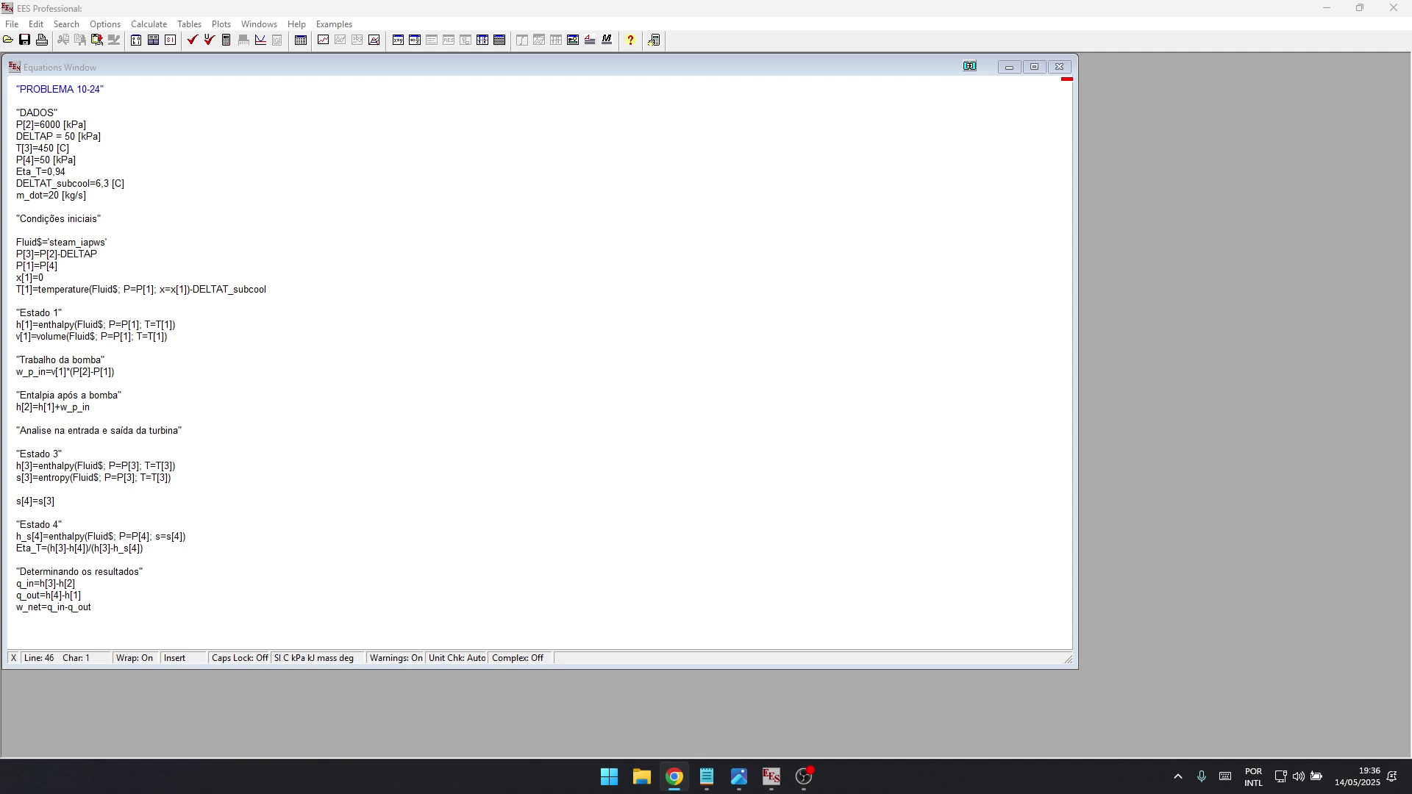
# - Review the q_in, q_out and w_net equations one at a time by highlighting each line
pyautogui.press('Return')
pyautogui.press('Return')
pyautogui.click(91, 606)
pyautogui.hotkey('shift', 'Right')
pyautogui.hotkey('shift', 'Right')
pyautogui.hotkey('shift', 'Right')
pyautogui.hotkey('shift', 'Right')
pyautogui.hotkey('shift', 'Right')
pyautogui.hotkey('shift', 'Right')
pyautogui.hotkey('shift', 'Right')
pyautogui.hotkey('shift', 'Right')
pyautogui.hotkey('shift', 'Right')
pyautogui.hotkey('shift', 'Right')
pyautogui.hotkey('shift', 'Right')
pyautogui.hotkey('shift', 'Right')
pyautogui.hotkey('shift', 'Right')
pyautogui.hotkey('shift', 'Right')
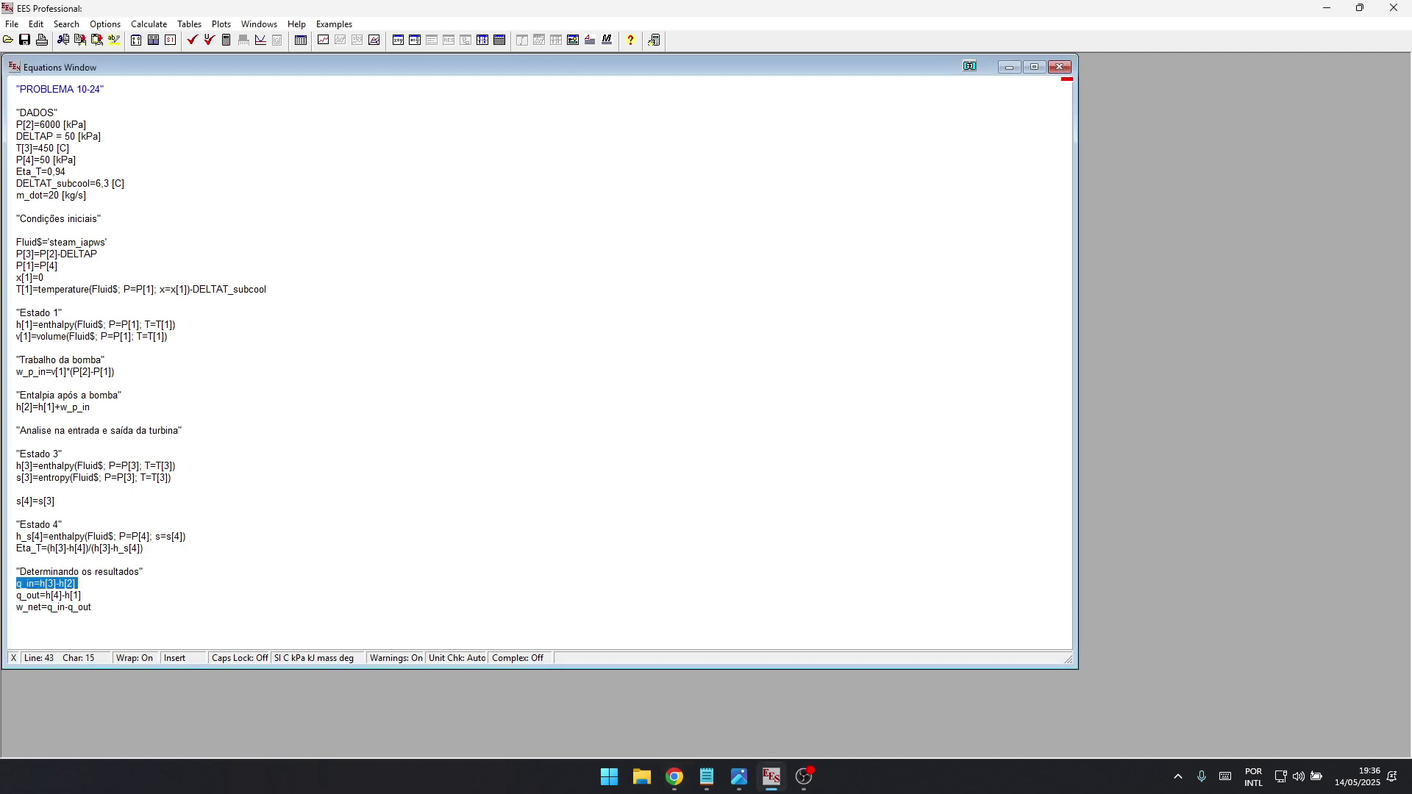
pyautogui.press('Down')
pyautogui.hotkey('shift', 'Left')
pyautogui.hotkey('shift', 'Left')
pyautogui.hotkey('shift', 'Left')
pyautogui.hotkey('shift', 'Left')
pyautogui.hotkey('shift', 'Left')
pyautogui.hotkey('shift', 'Left')
pyautogui.hotkey('shift', 'Left')
pyautogui.hotkey('shift', 'Left')
pyautogui.hotkey('shift', 'Left')
pyautogui.hotkey('shift', 'Left')
pyautogui.hotkey('shift', 'Left')
pyautogui.hotkey('shift', 'Left')
pyautogui.hotkey('shift', 'Left')
pyautogui.hotkey('shift', 'Left')
pyautogui.hotkey('shift', 'Left')
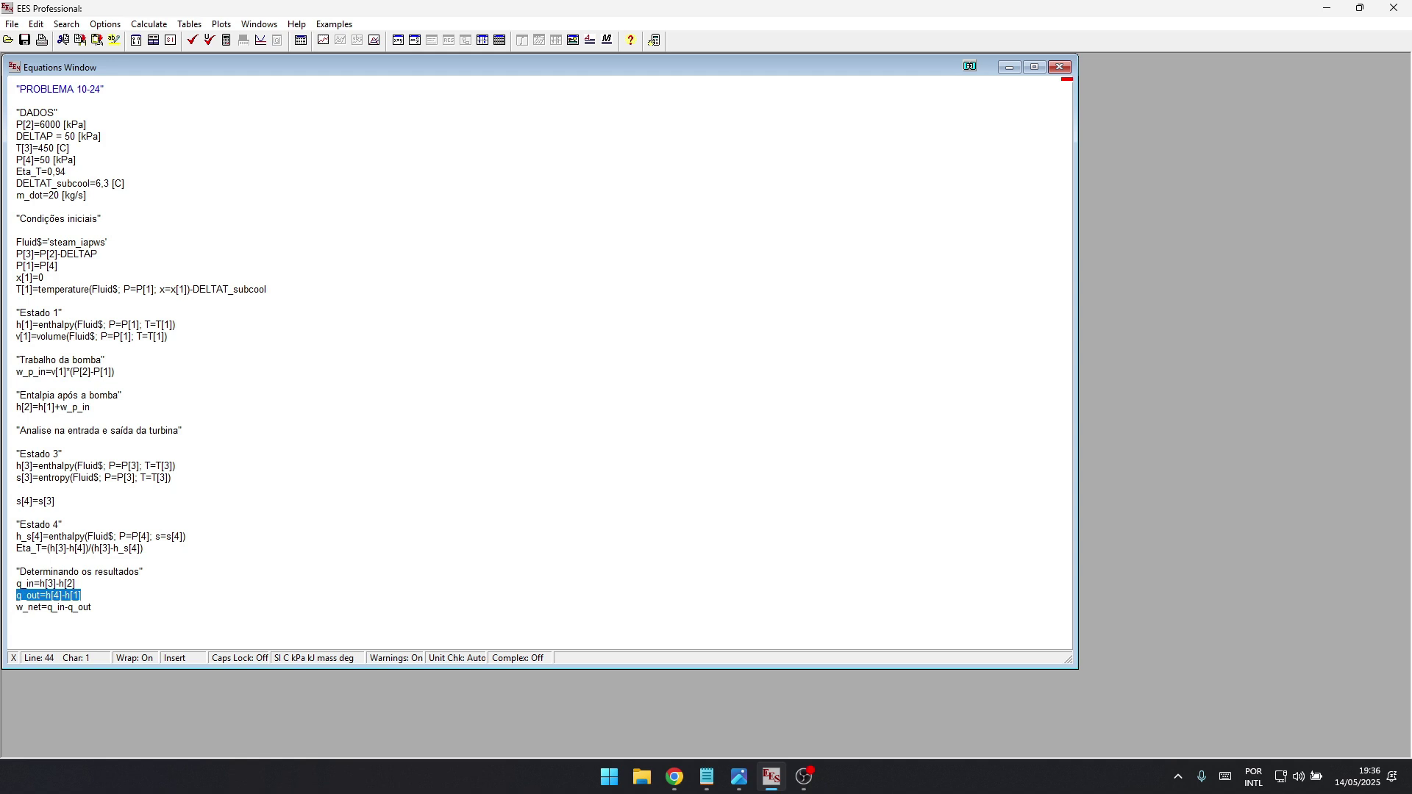
pyautogui.click(91, 606)
pyautogui.click(17, 619)
pyautogui.moveTo(41, 606)
pyautogui.mouseDown()
pyautogui.moveTo(91, 607)
pyautogui.moveTo(16, 607)
pyautogui.mouseUp()
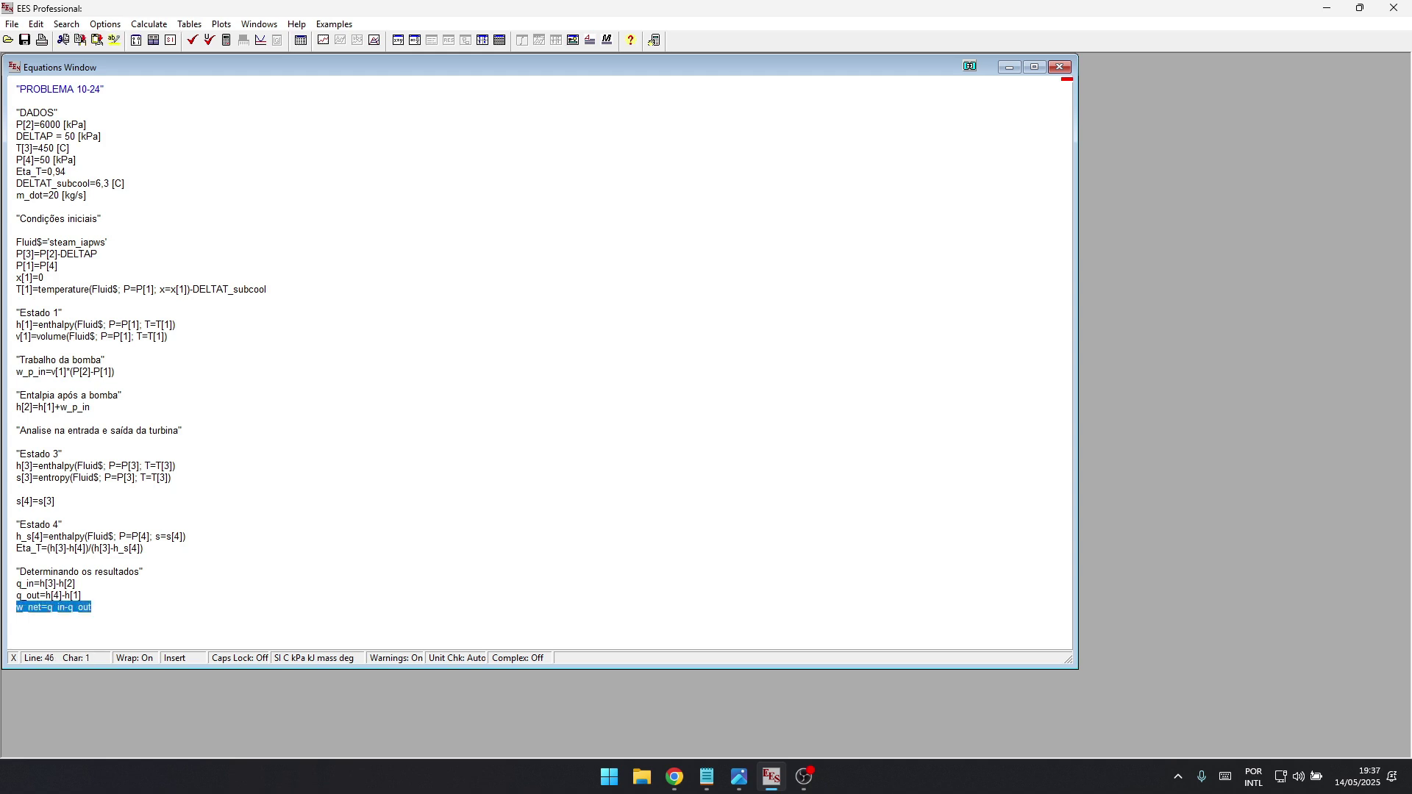
# - Below w_net, add the thermal efficiency equation Eta_th=1-q_out/q_in
pyautogui.hotkey('alt', 'Tab')
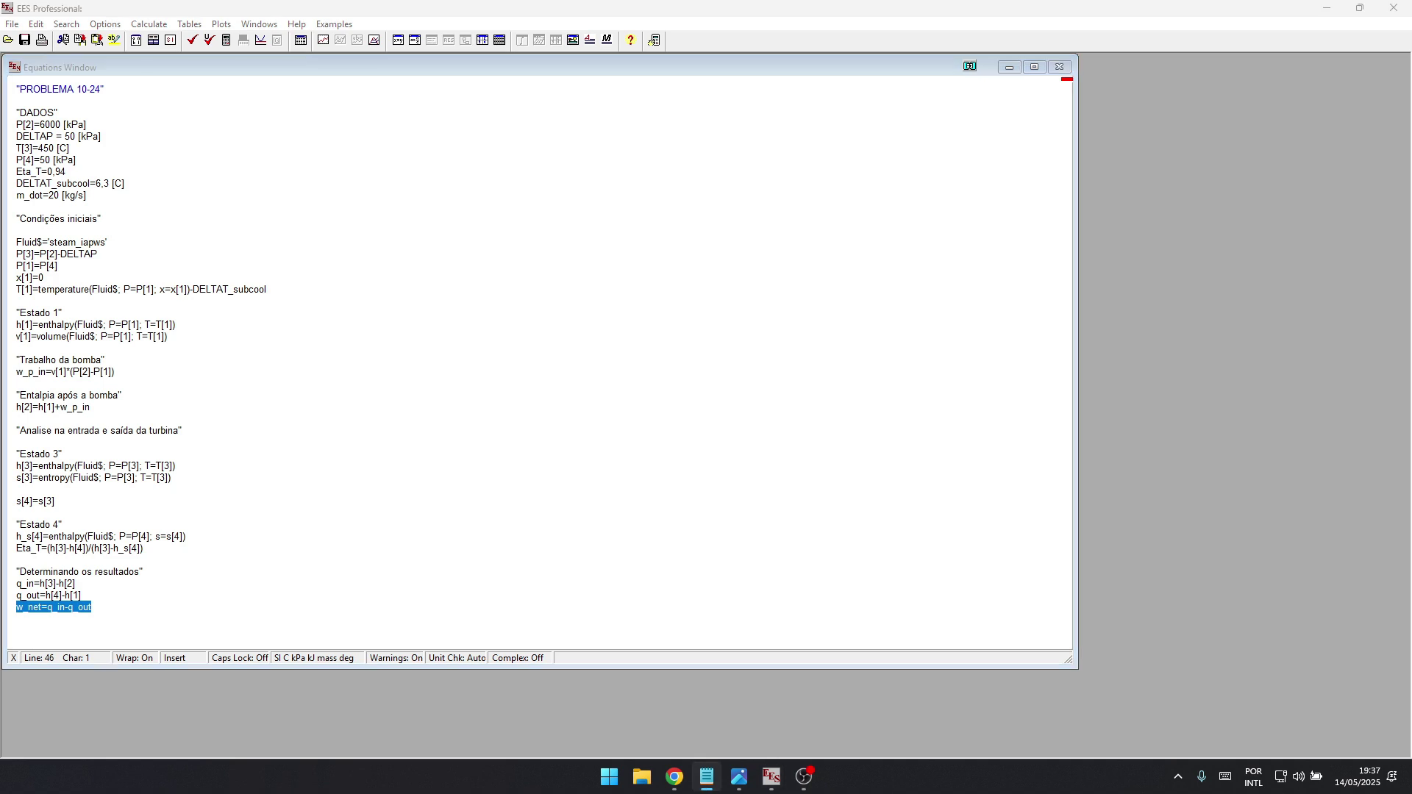
pyautogui.hotkey('alt', 'Tab')
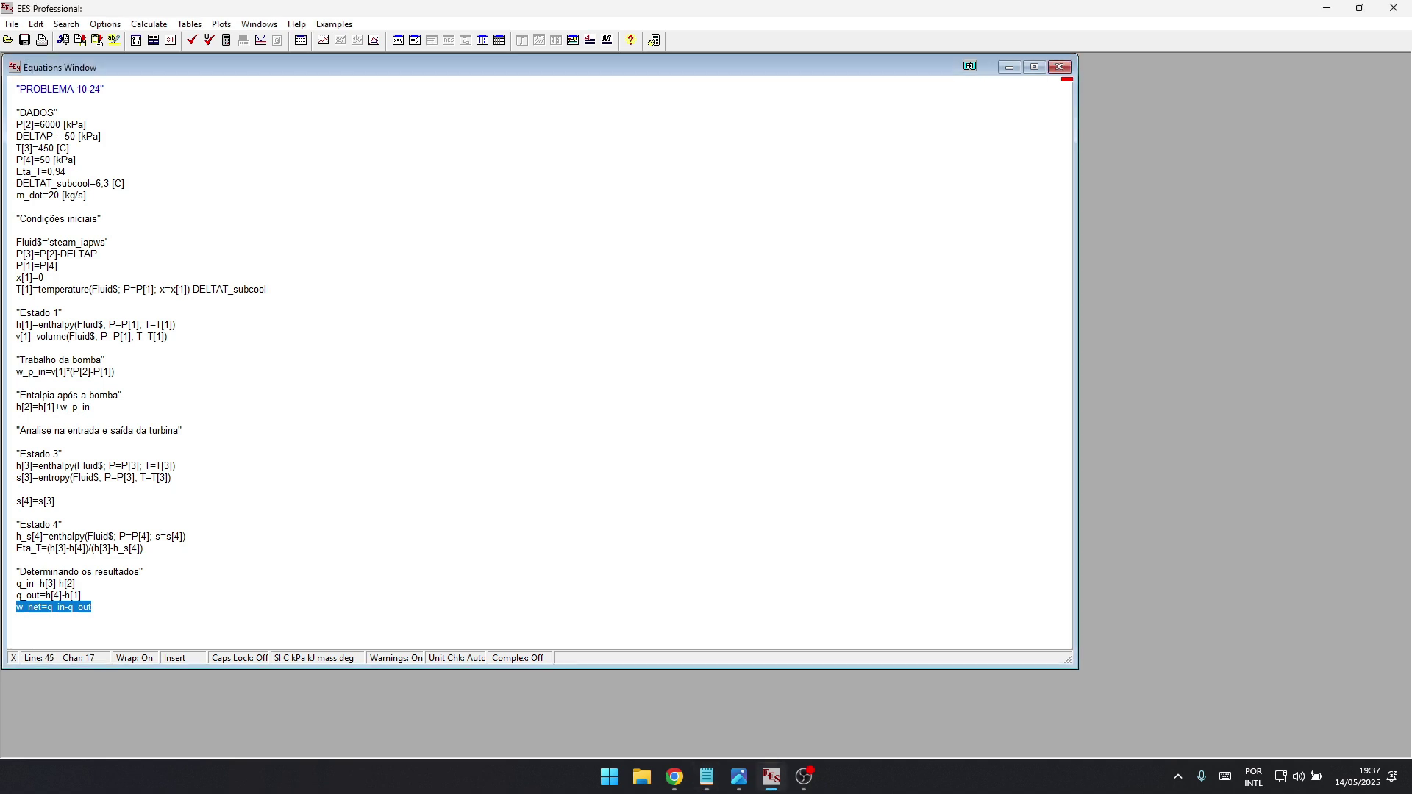
pyautogui.press('End')
pyautogui.press('Return')
pyautogui.write('Eta_th=1-q_out/q_in')
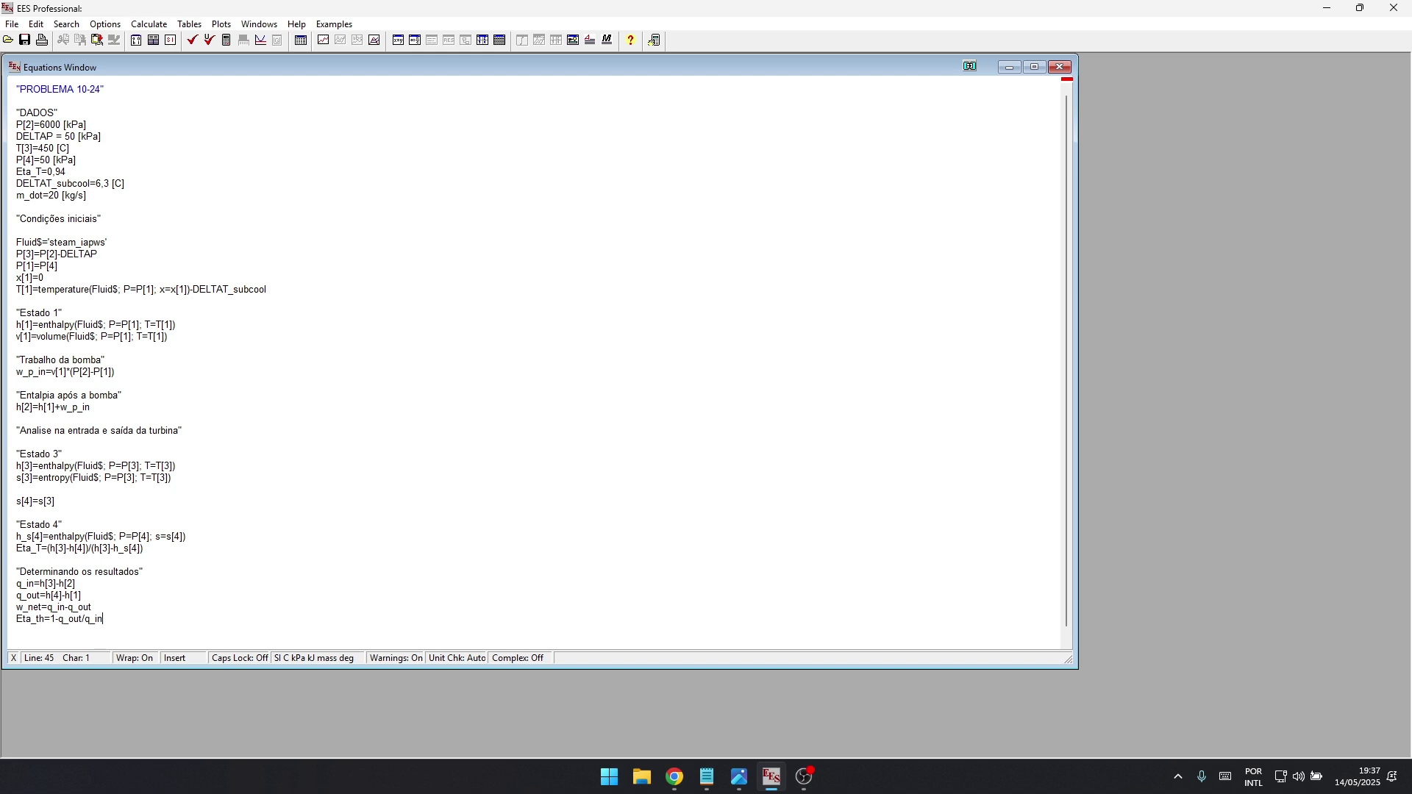
pyautogui.click(27, 607)
pyautogui.scroll(-1, 533, 360)
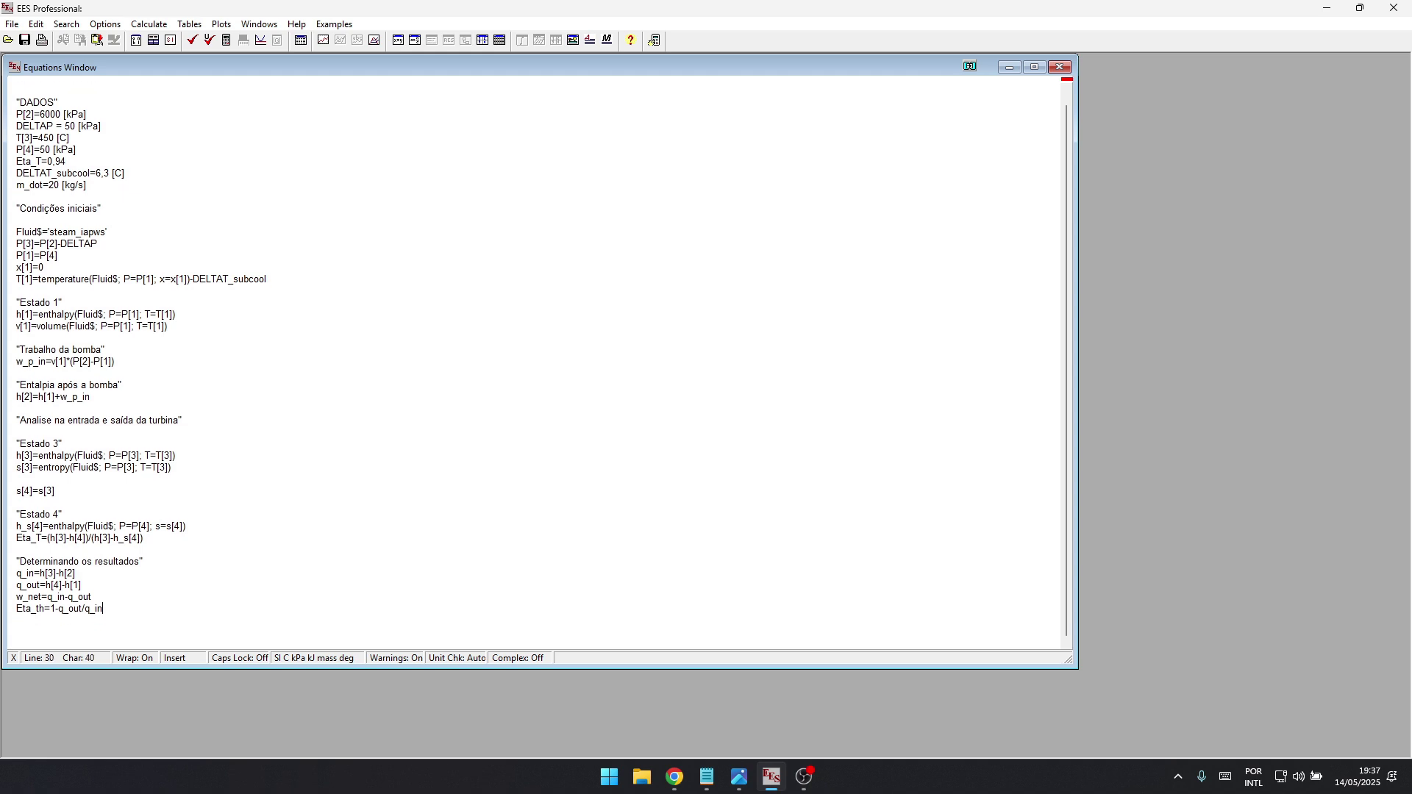
# - Solve the equation set and highlight the thermal efficiency Eta_th in the solution
pyautogui.scroll(1, 533, 360)
pyautogui.click(105, 89)
pyautogui.press('F2')
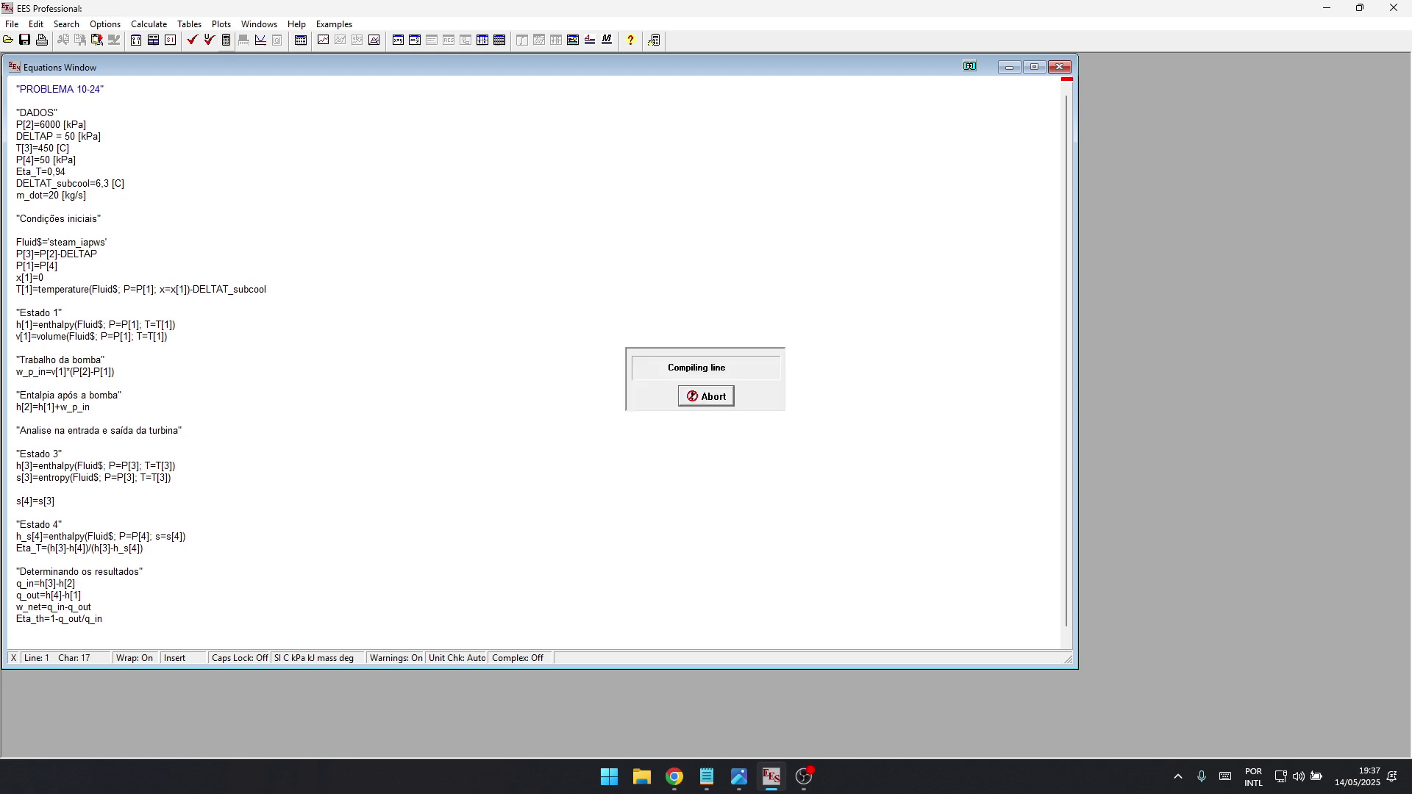
pyautogui.click(841, 254)
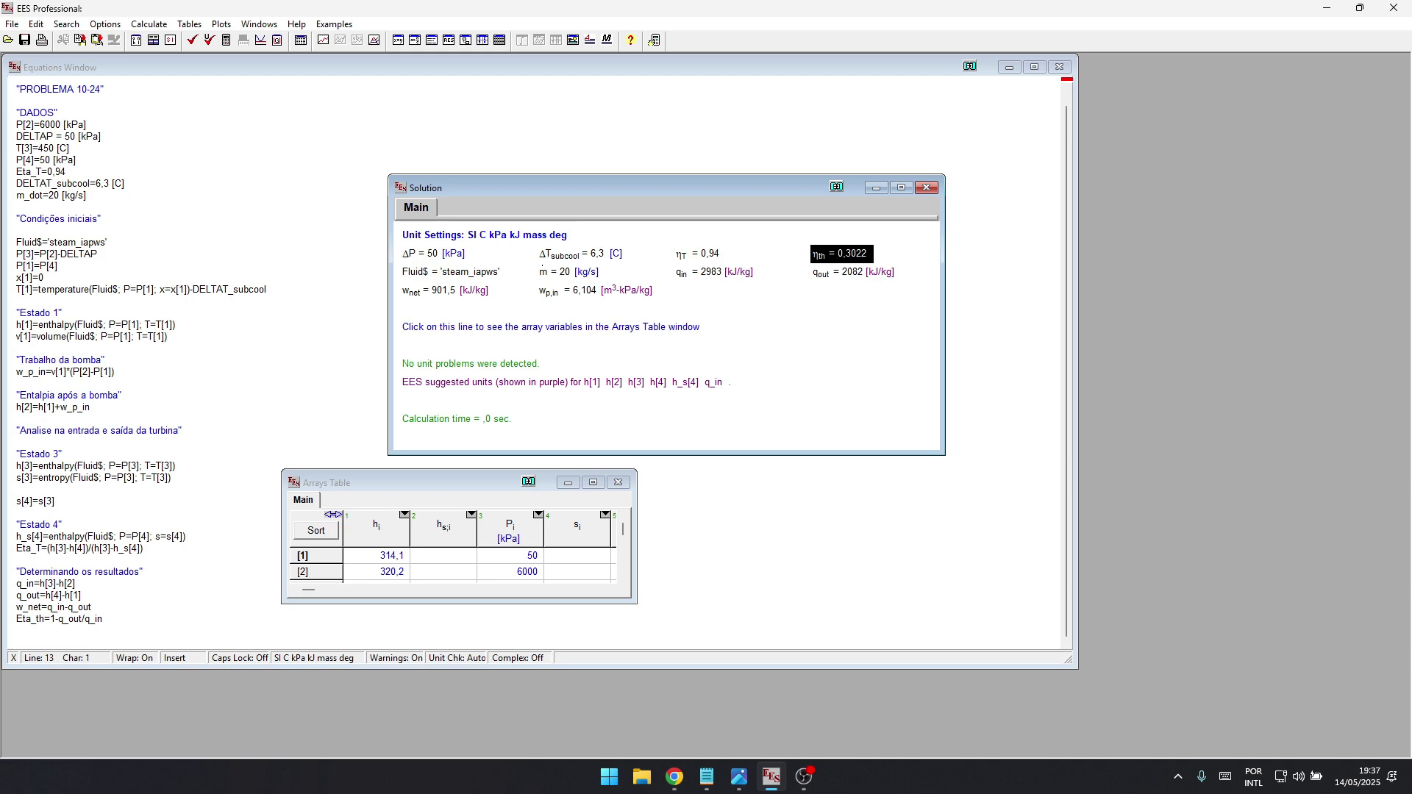
# - Compare the thermal efficiency with the Problem 10-23 answers in the image 10-23.png, and return to the DELTAP equation
pyautogui.click(738, 777)
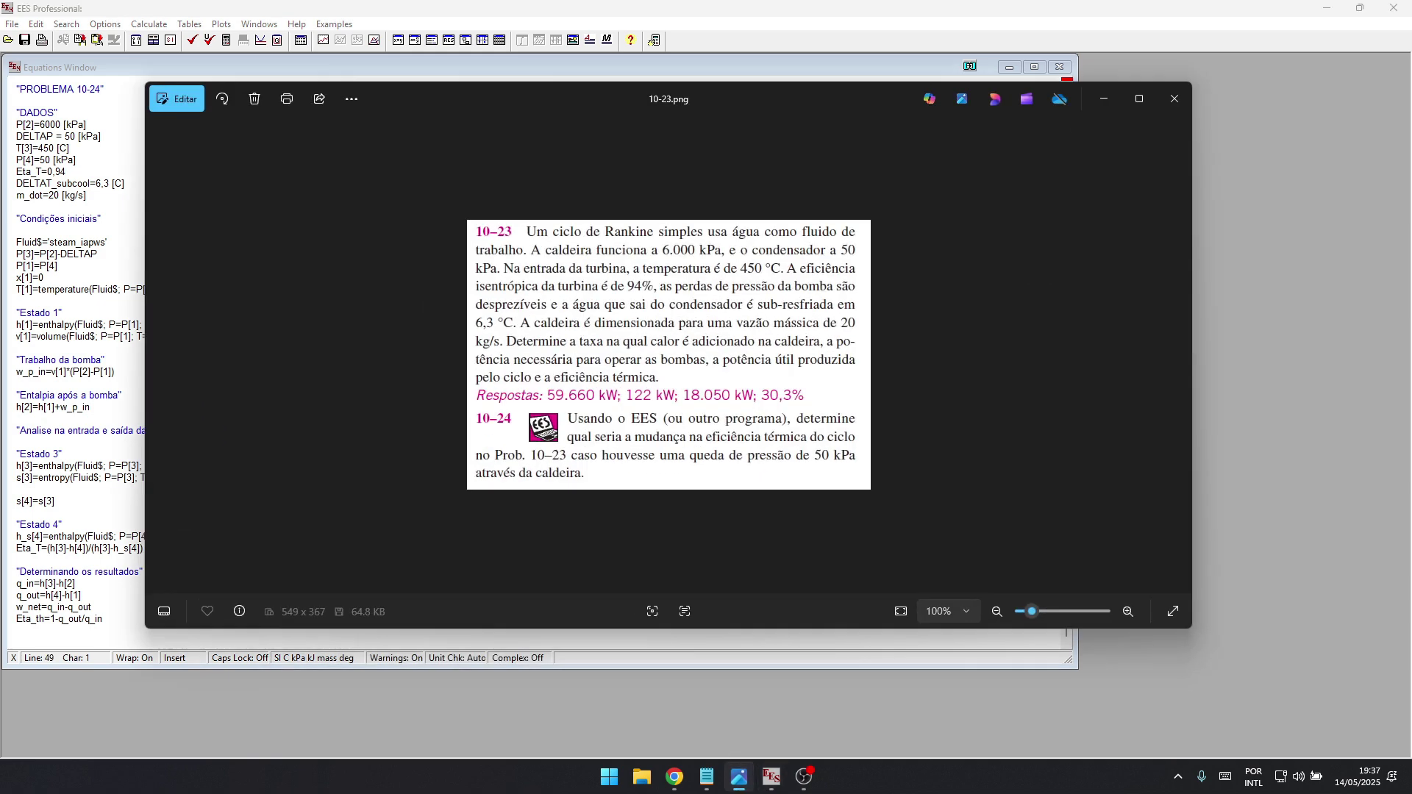
pyautogui.hotkey('alt', 'Tab')
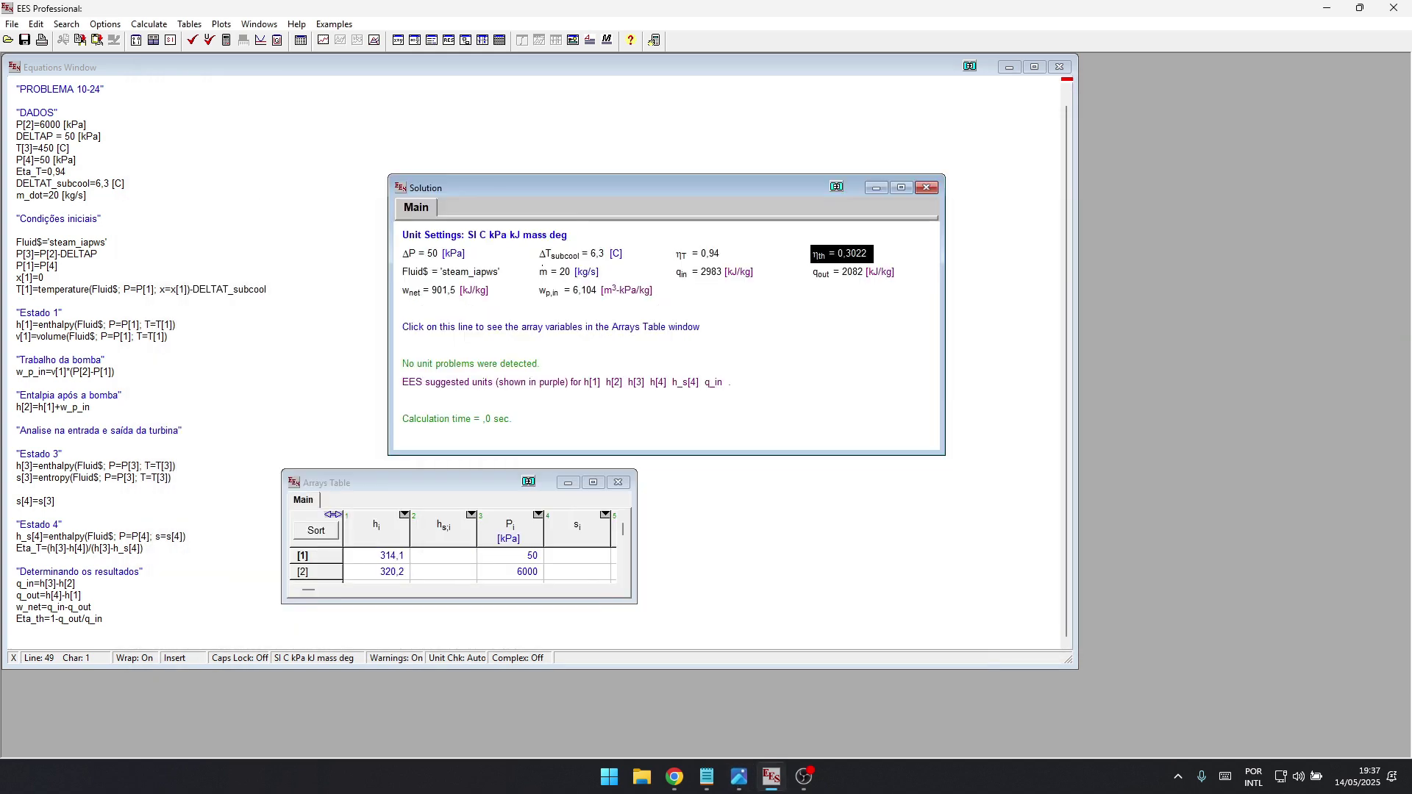
pyautogui.hotkey('alt', 'Tab')
pyautogui.hotkey('alt', 'Tab')
pyautogui.click(62, 454)
pyautogui.click(34, 136)
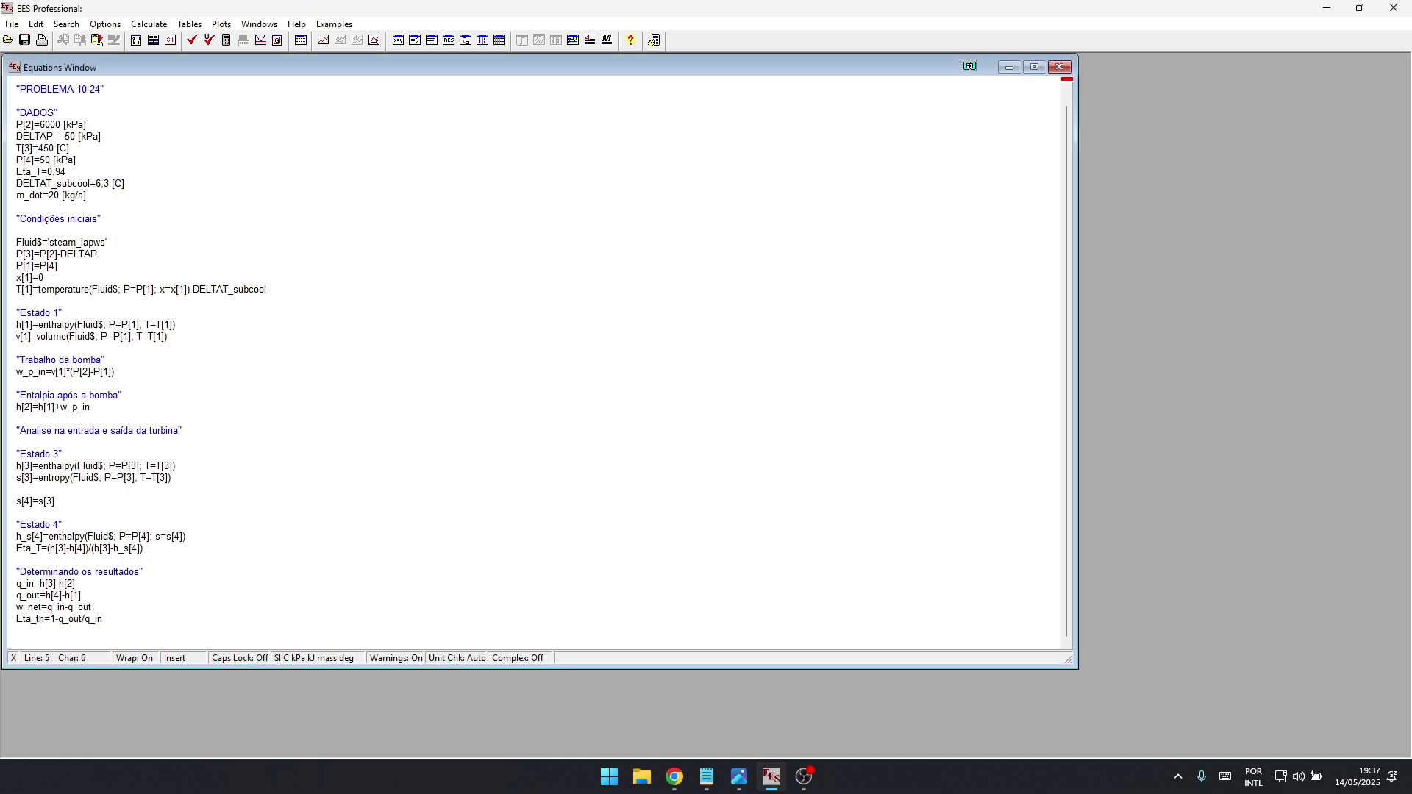
pyautogui.click(804, 776)
pyautogui.click(804, 776)
pyautogui.moveTo(706, 777)
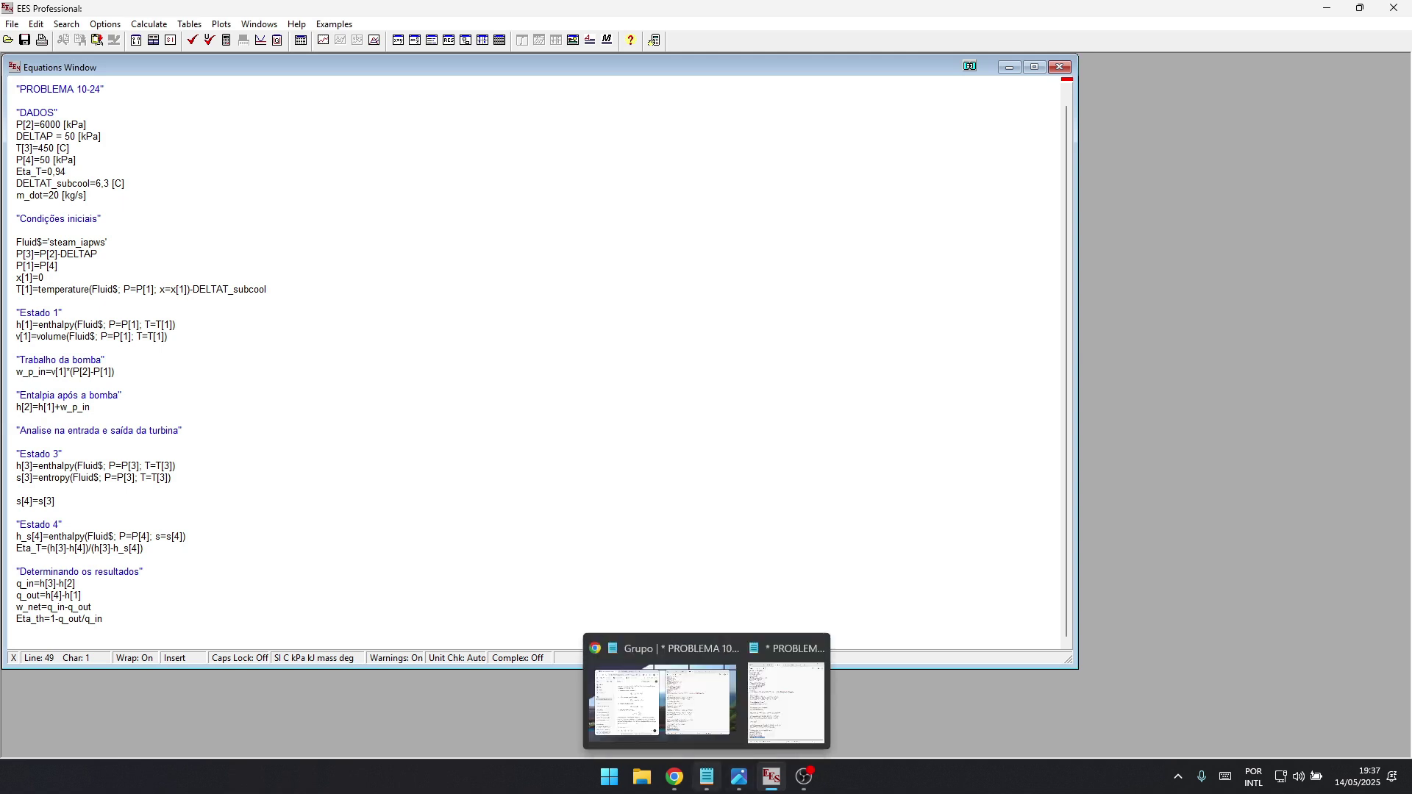
pyautogui.click(784, 699)
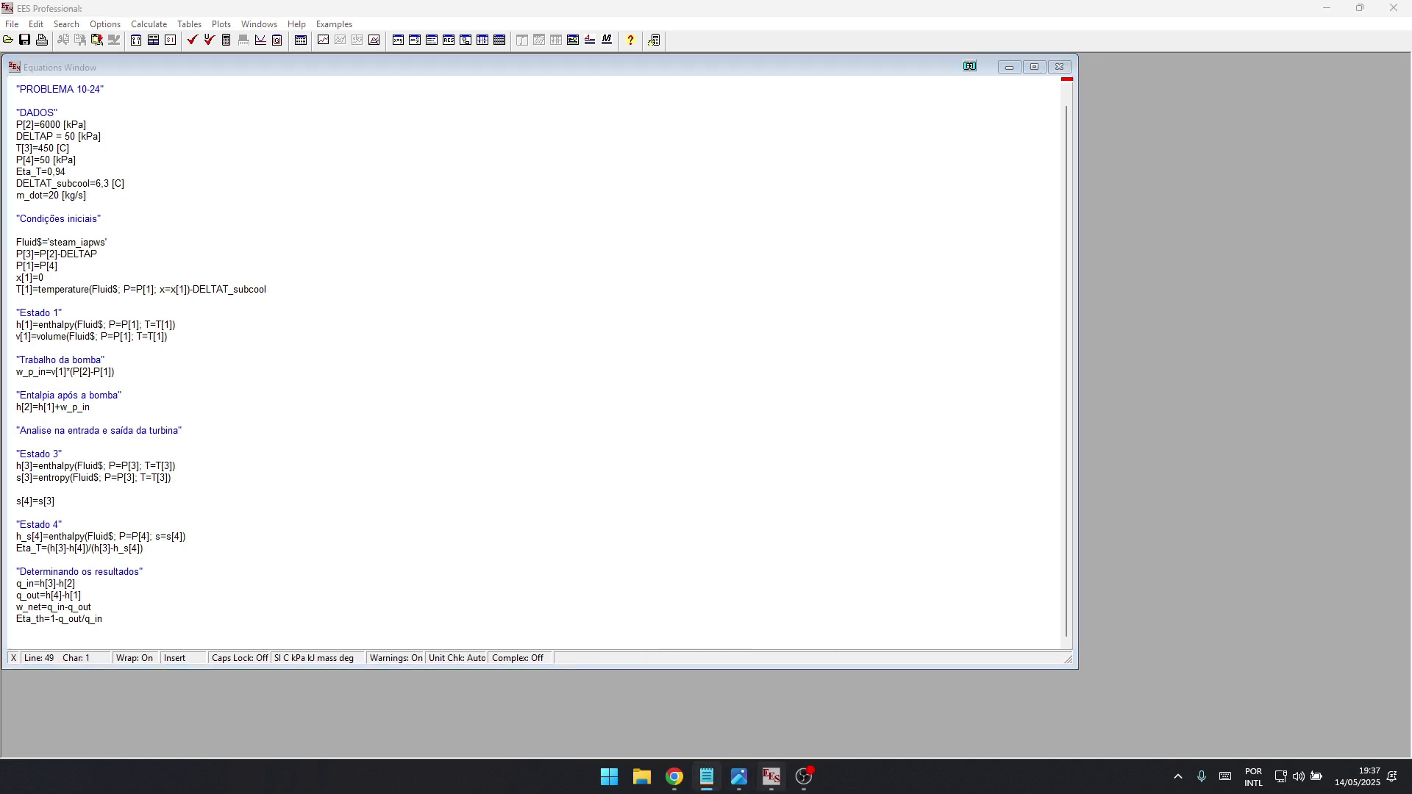
pyautogui.click(771, 777)
# - Set the boiler pressure drop DELTAP to 0 kPa and solve the equations again
pyautogui.click(34, 136)
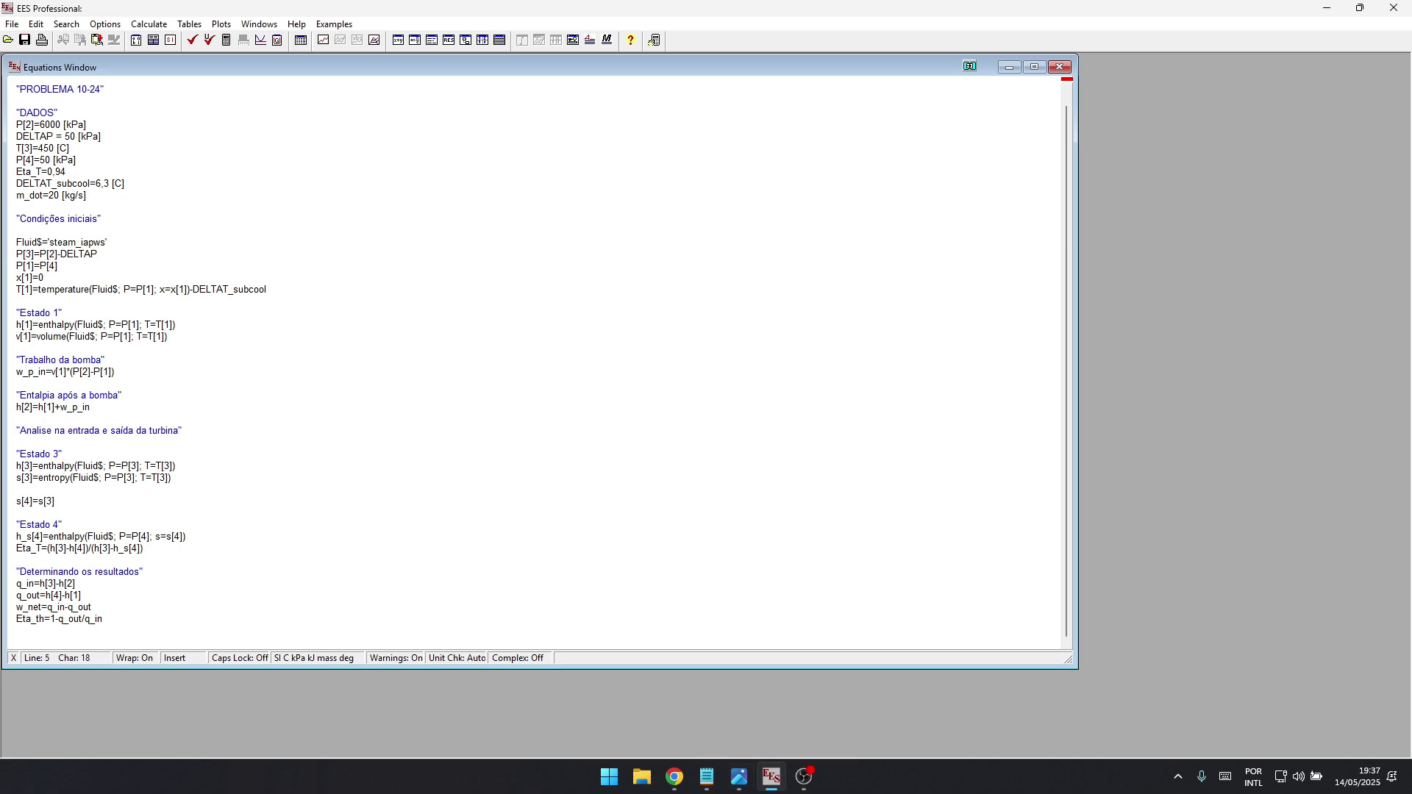
pyautogui.press('BackSpace')
pyautogui.press('BackSpace')
pyautogui.write('0')
pyautogui.press('F2')
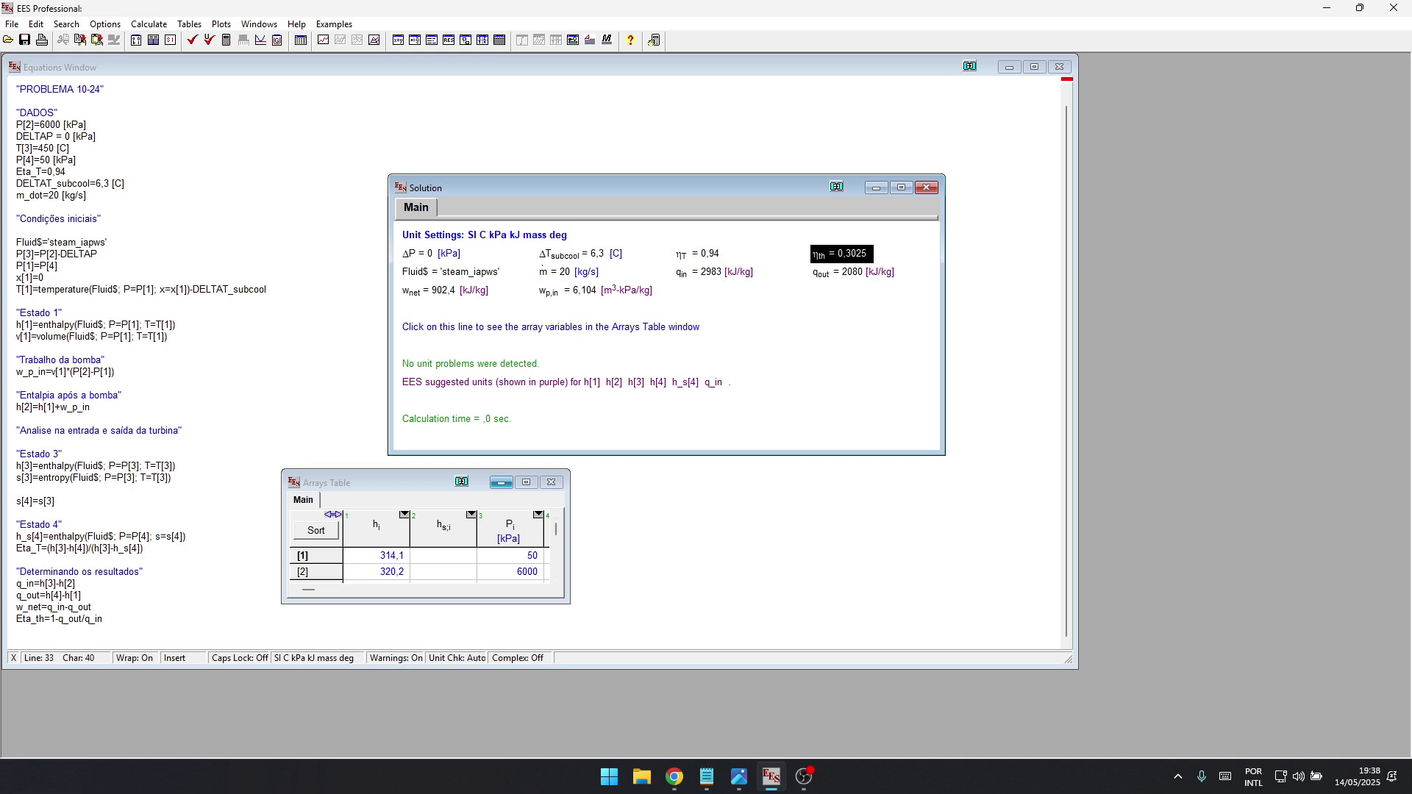
# - Minimize the arrays table, close the solution, and set the pressure drop DELTAP back to 50 kPa
pyautogui.click(376, 555)
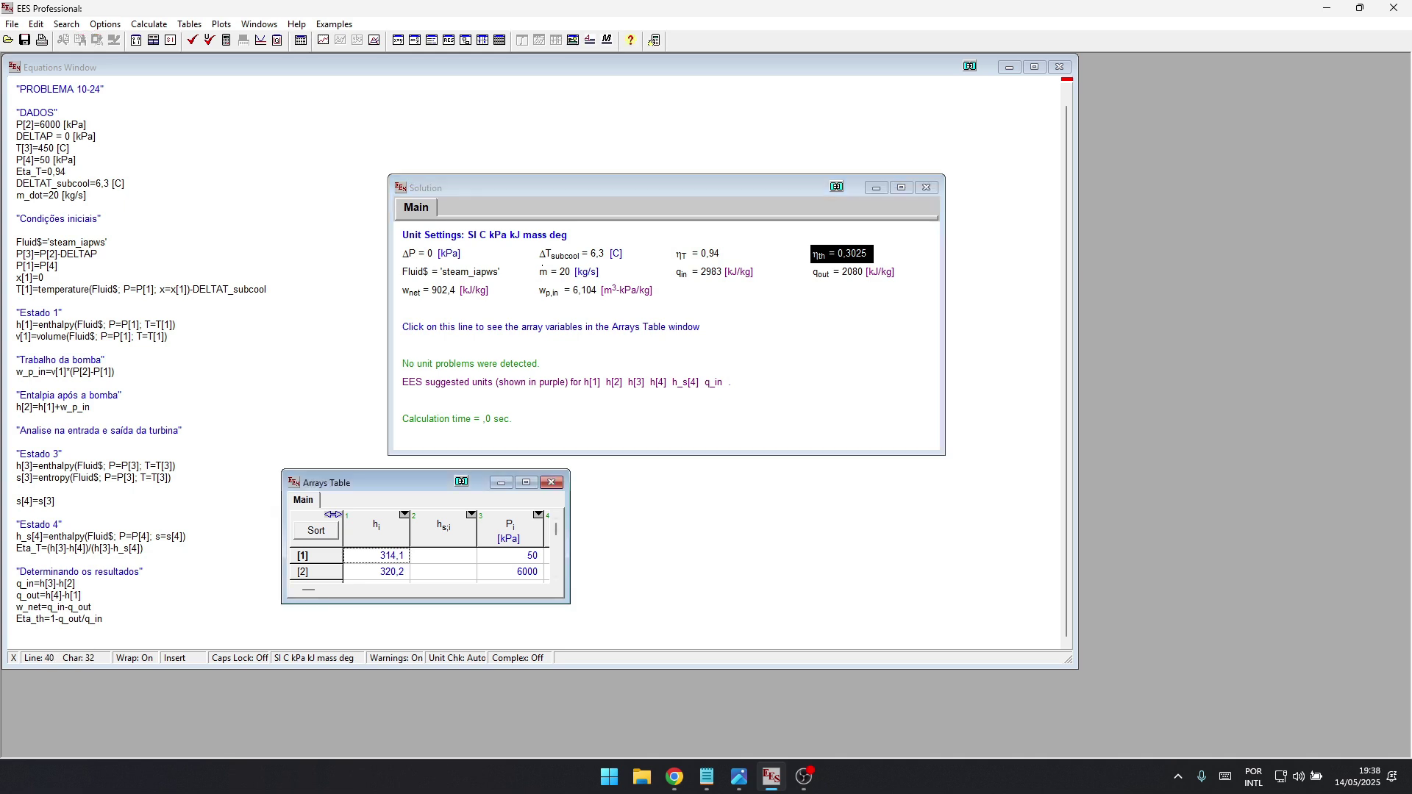
pyautogui.click(501, 482)
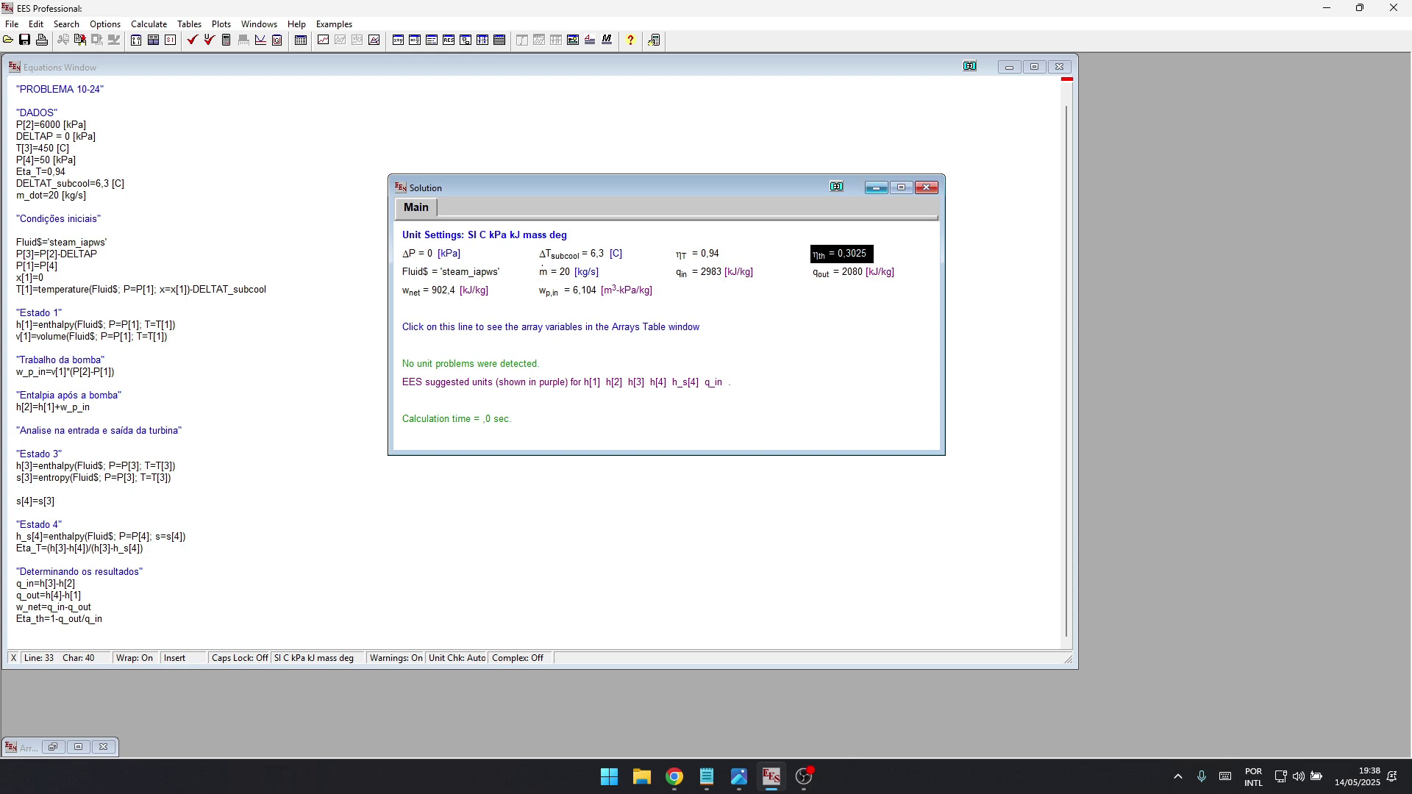
pyautogui.click(926, 186)
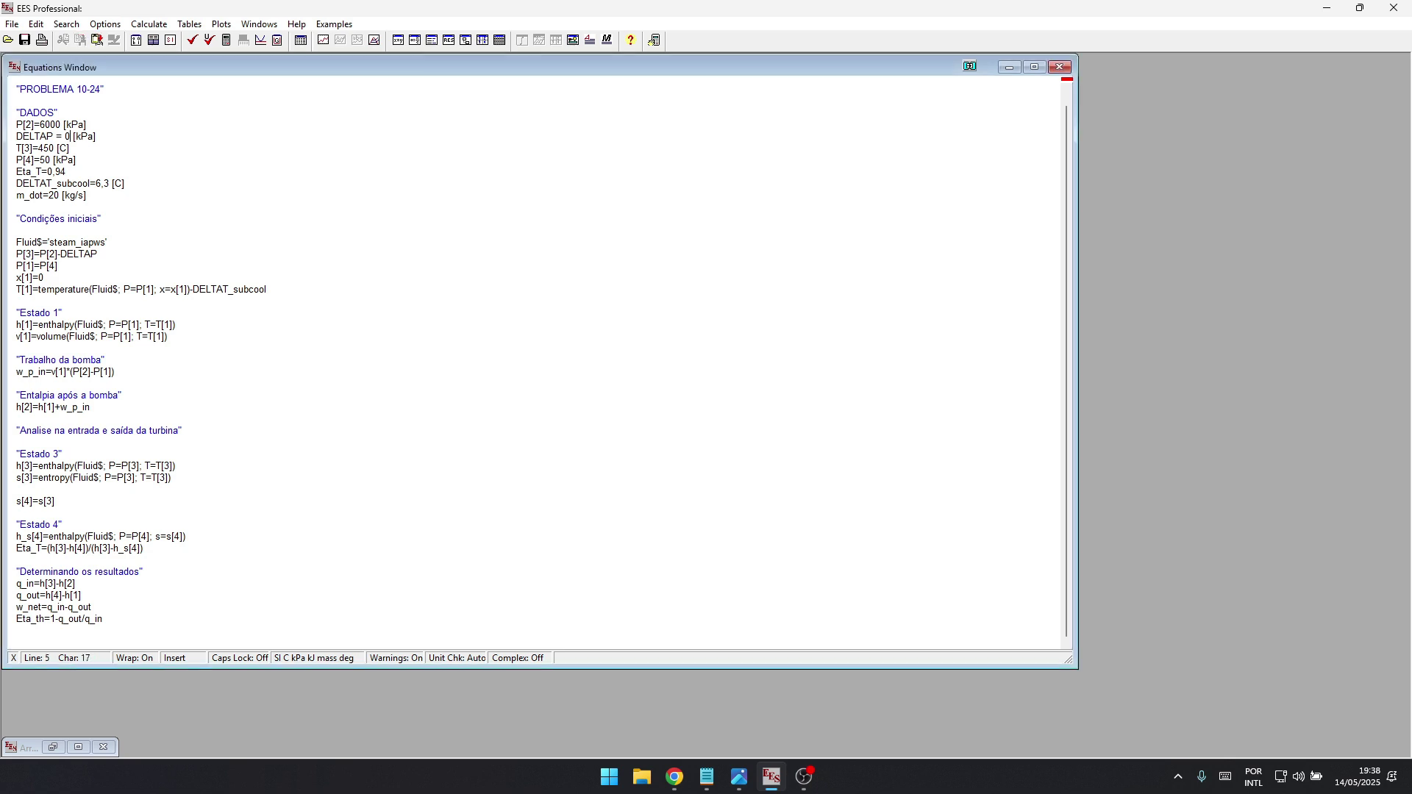
pyautogui.press('BackSpace')
pyautogui.write('50')
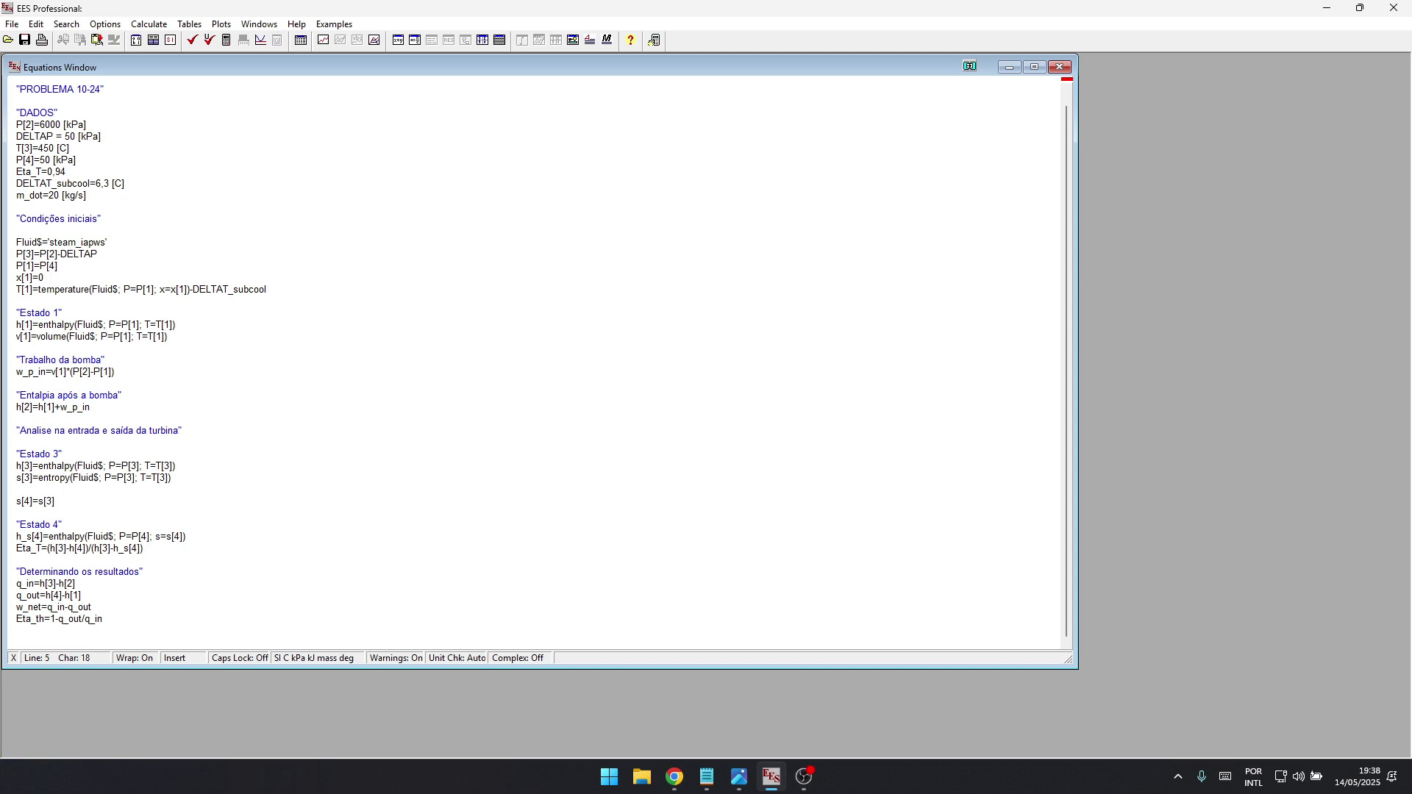
# - Comment out the DELTAP = 50 [kPa] equation in the data section
pyautogui.moveTo(101, 148); pyautogui.dragTo(17, 136)
pyautogui.rightClick(22, 137)
pyautogui.click(74, 148)
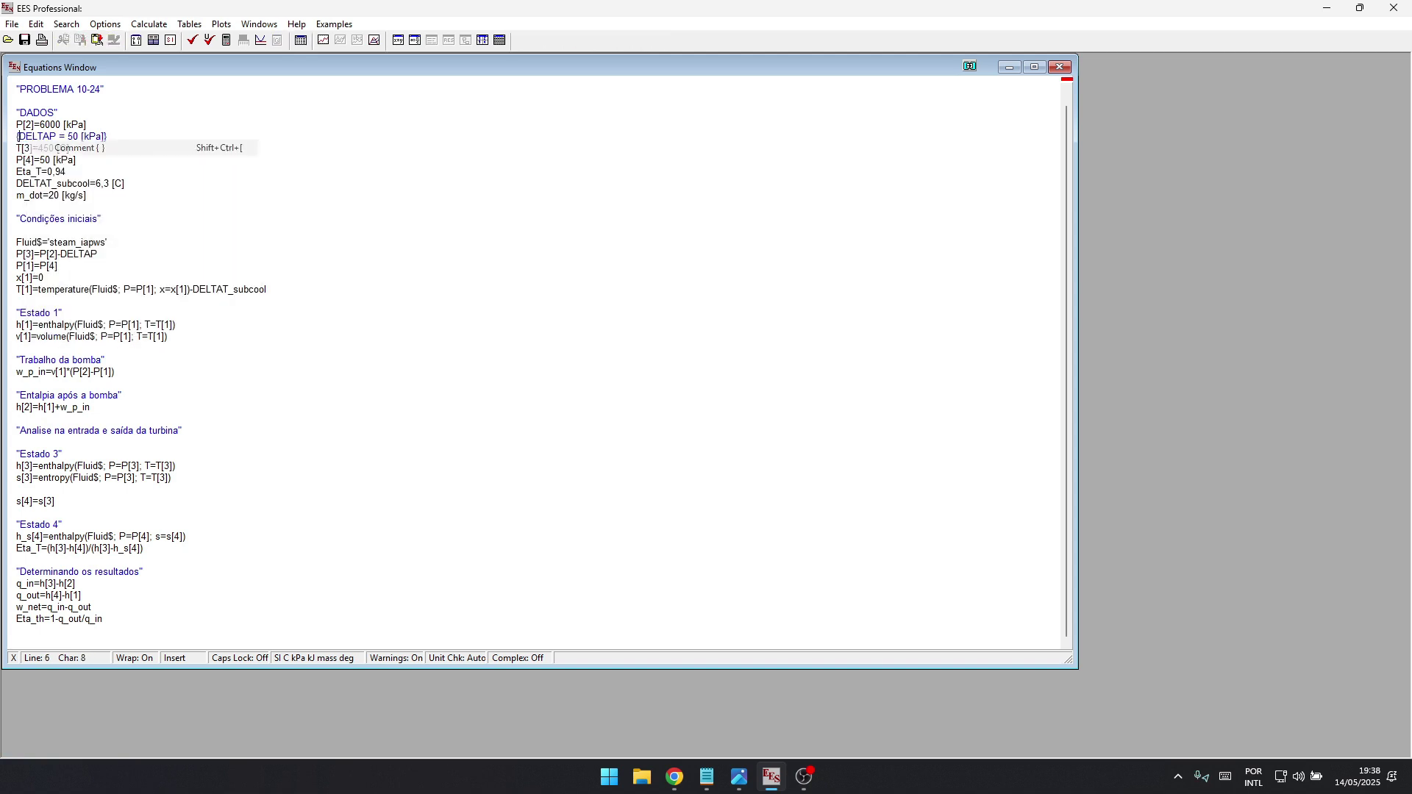
pyautogui.press('Down')
pyautogui.press('Down')
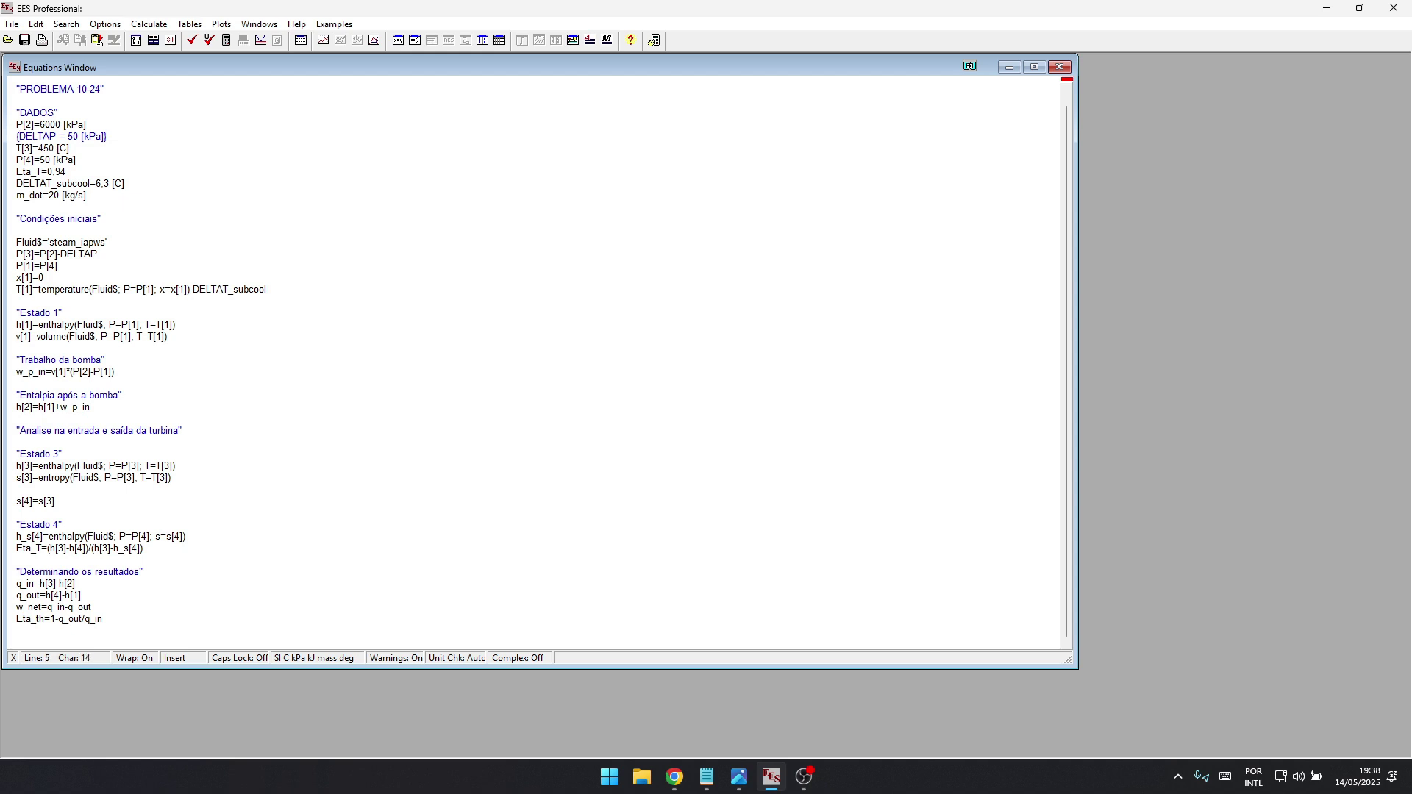
pyautogui.press('Up')
pyautogui.press('Up')
pyautogui.press('Up')
pyautogui.press('Up')
# - Create a parametric table with 10 runs containing the variables DELTAP and Eta_th
pyautogui.click(500, 40)
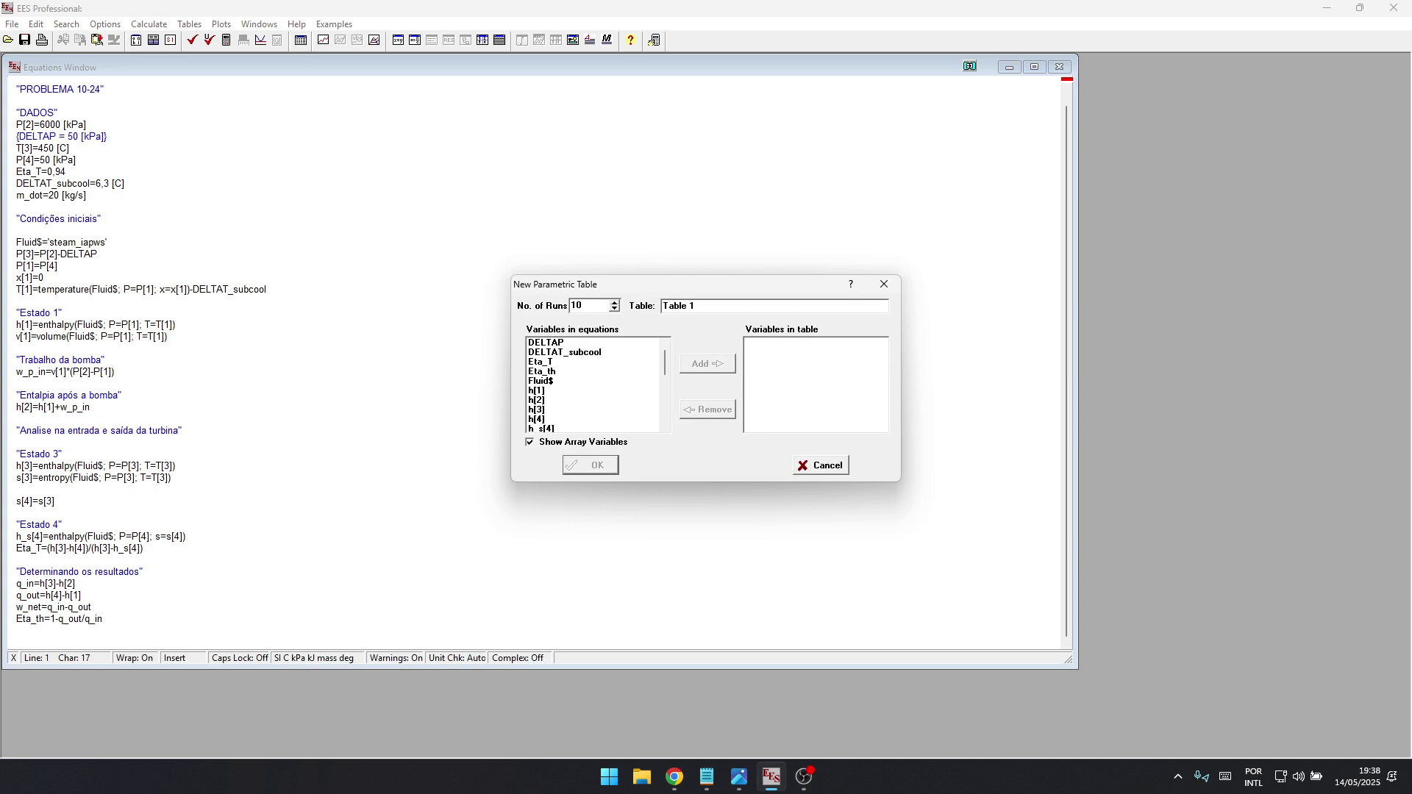
pyautogui.click(546, 342)
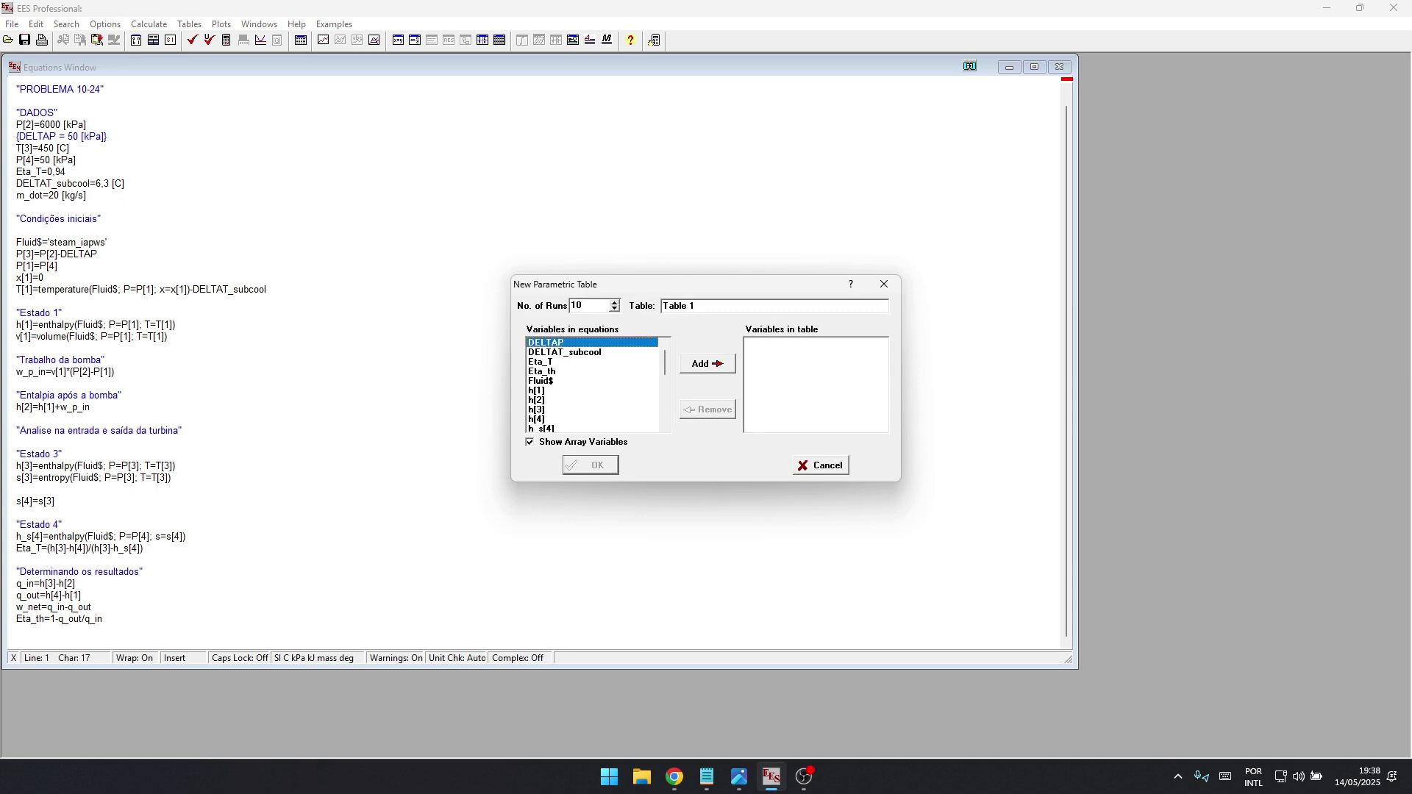
pyautogui.scroll(-7, 594, 384)
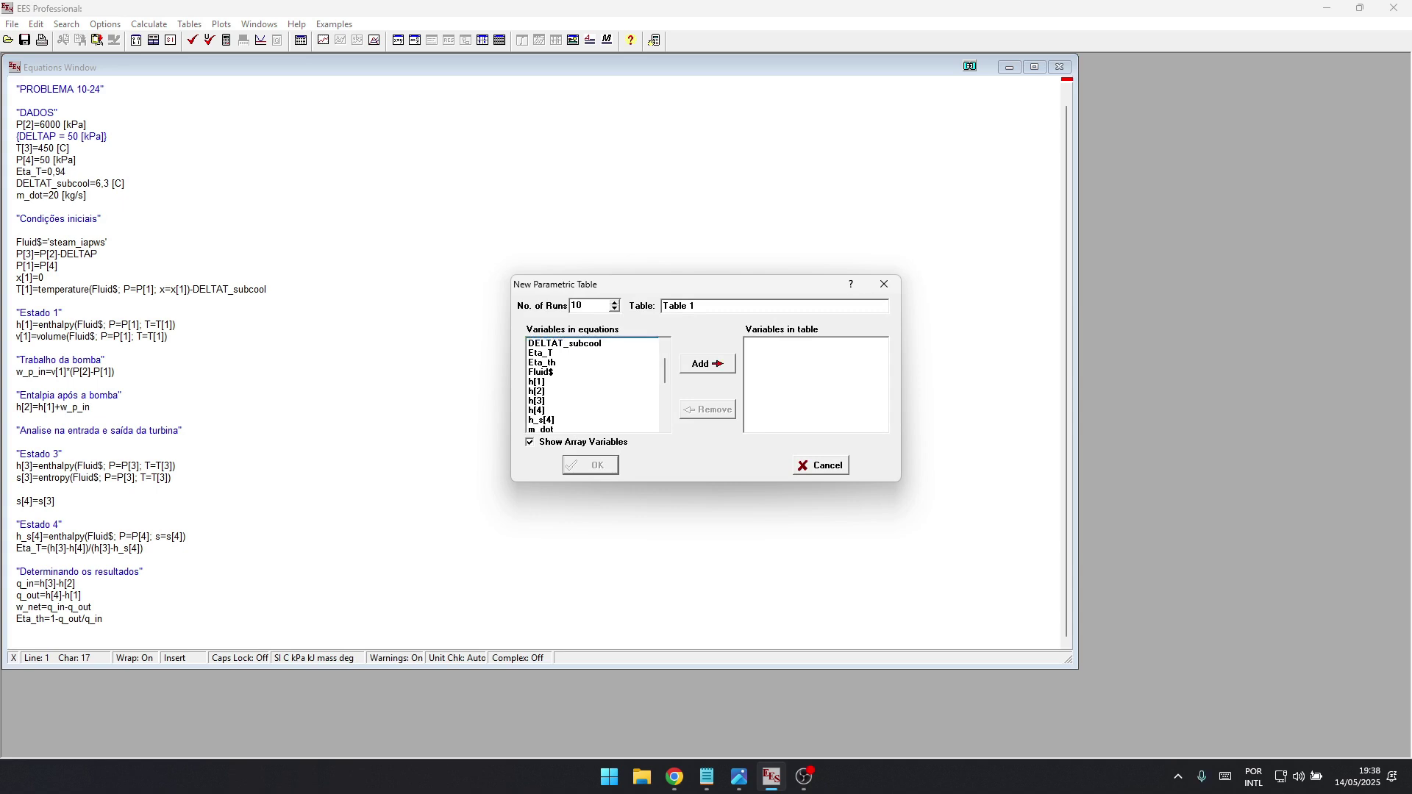
pyautogui.scroll(5, 594, 384)
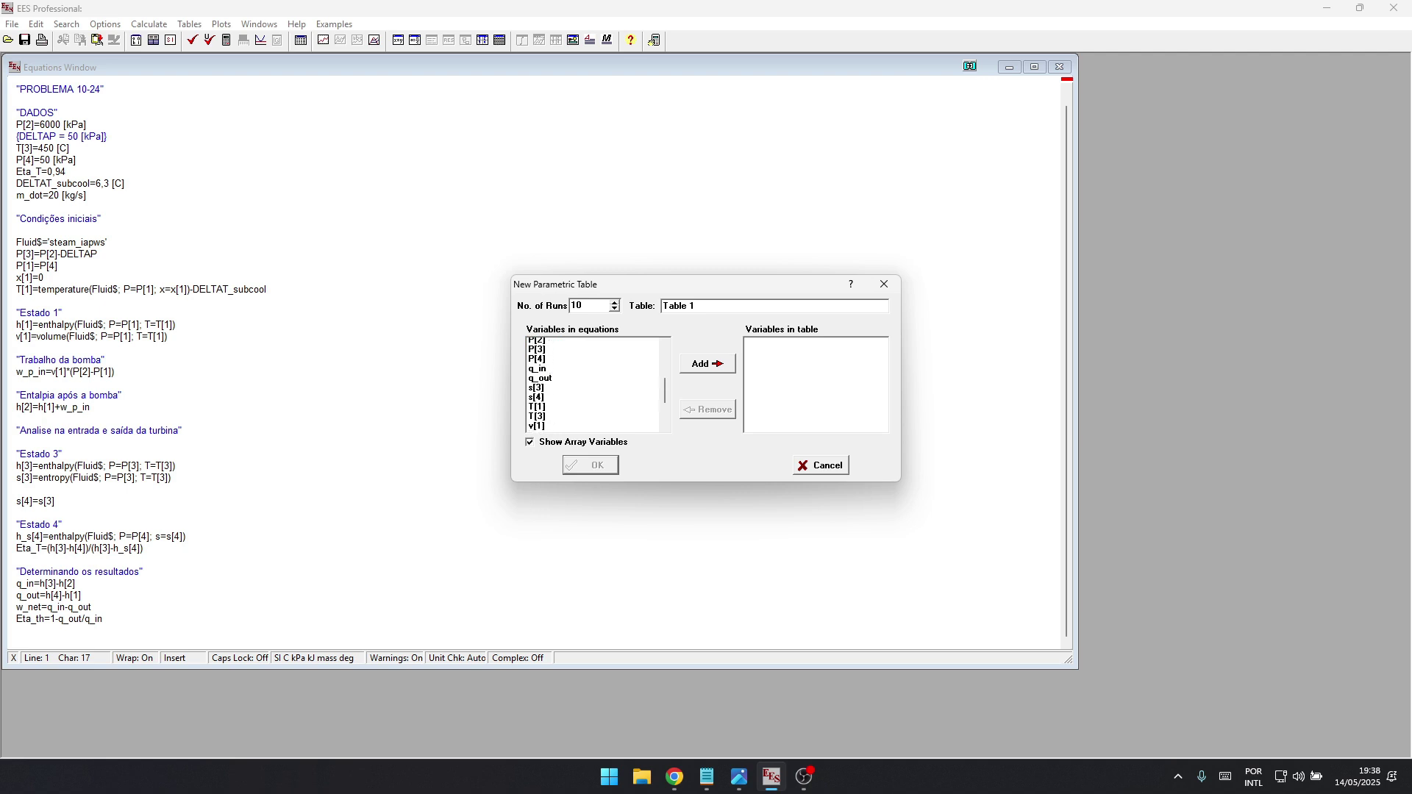
pyautogui.scroll(1, 595, 384)
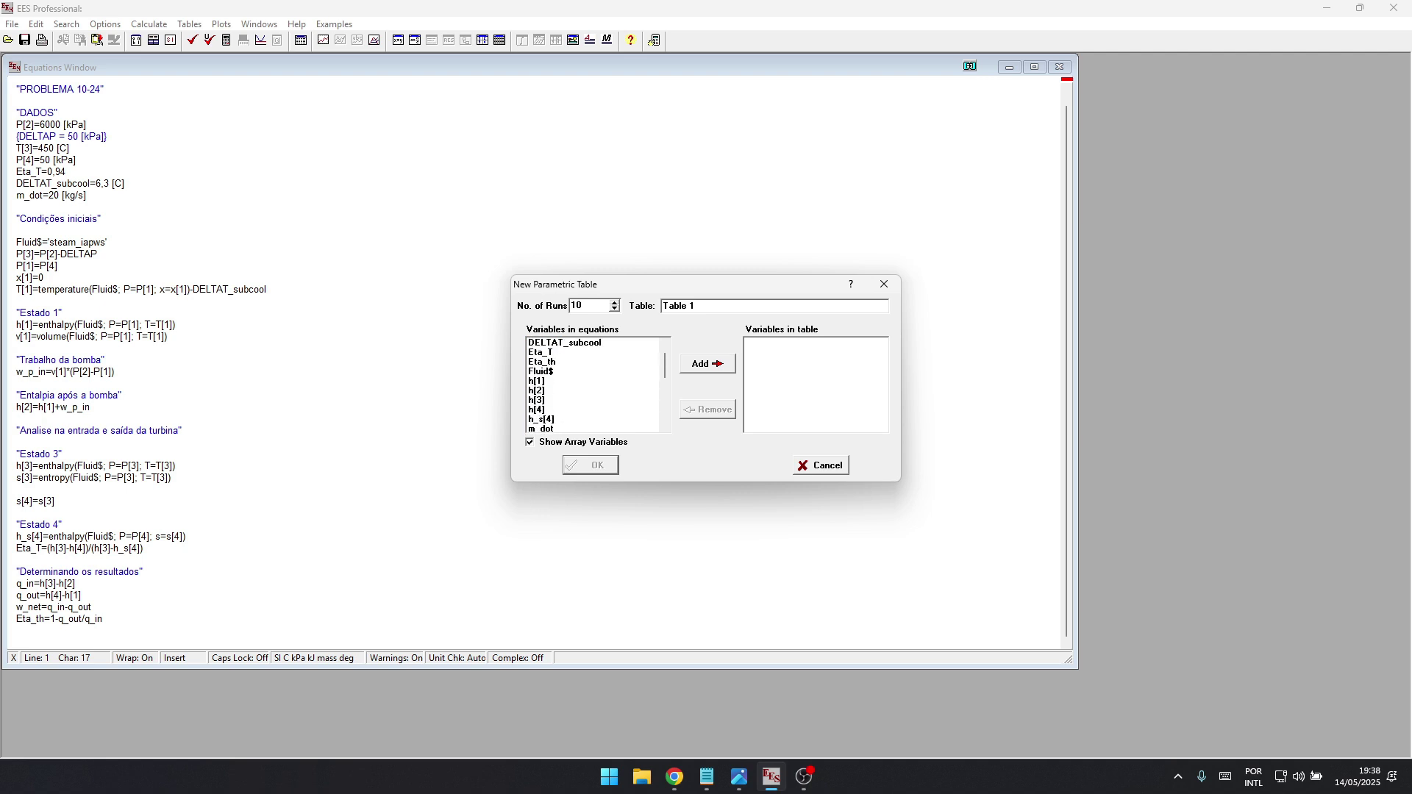
pyautogui.click(541, 352)
pyautogui.click(541, 361)
pyautogui.click(541, 353)
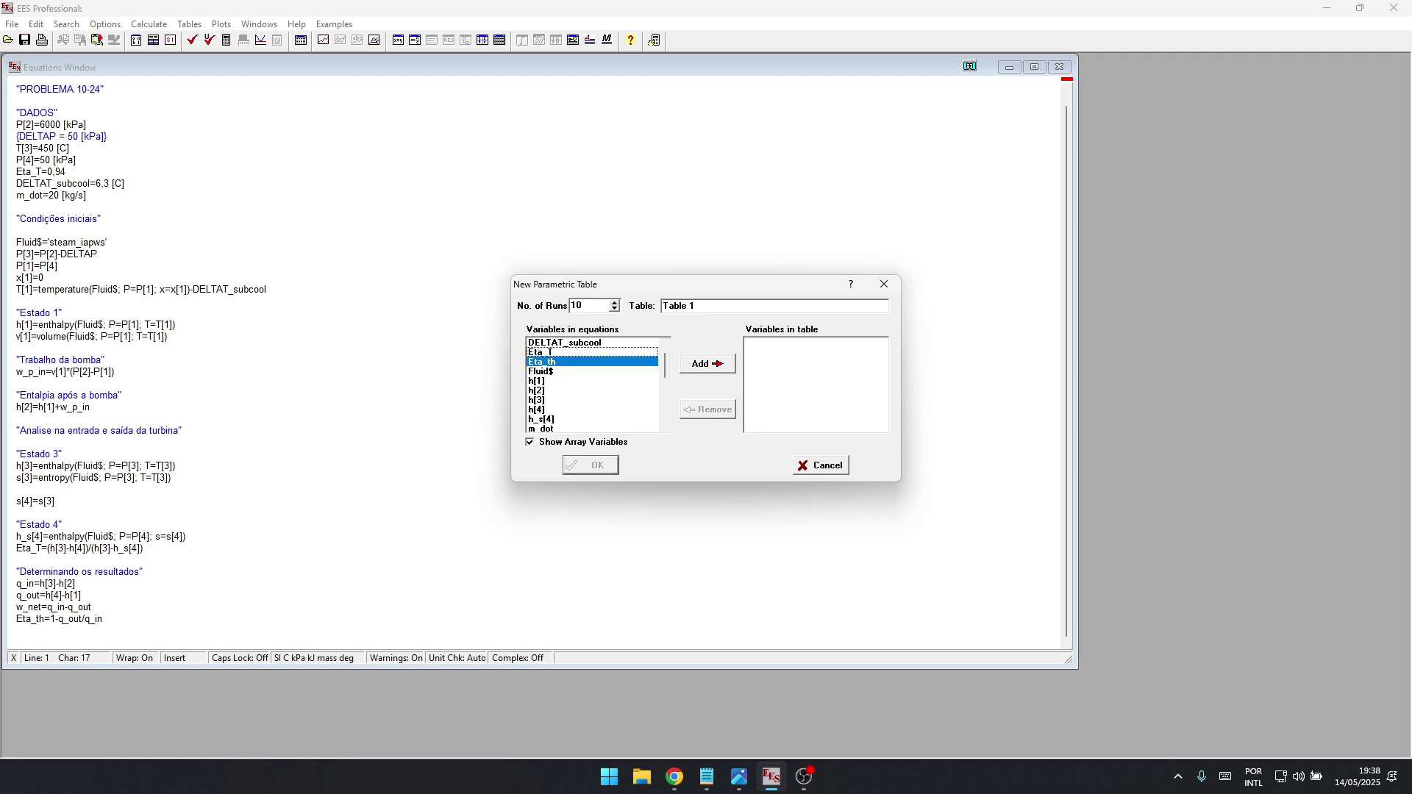
pyautogui.click(707, 363)
pyautogui.doubleClick(559, 361)
pyautogui.click(590, 465)
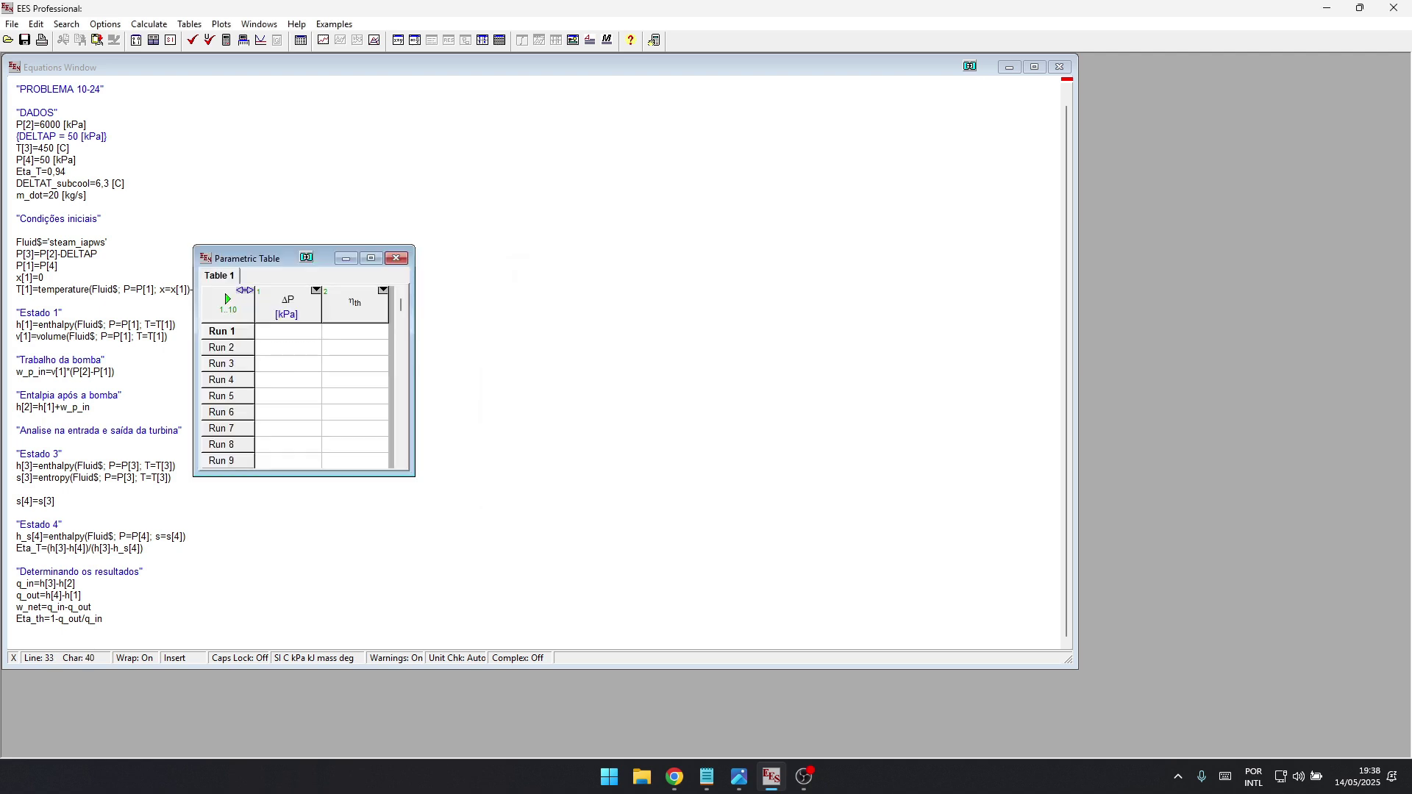
# - Fill the DELTAP column linearly from 0 to 100 kPa and solve the parametric table
pyautogui.moveTo(265, 256); pyautogui.dragTo(395, 204)
pyautogui.rightClick(414, 261)
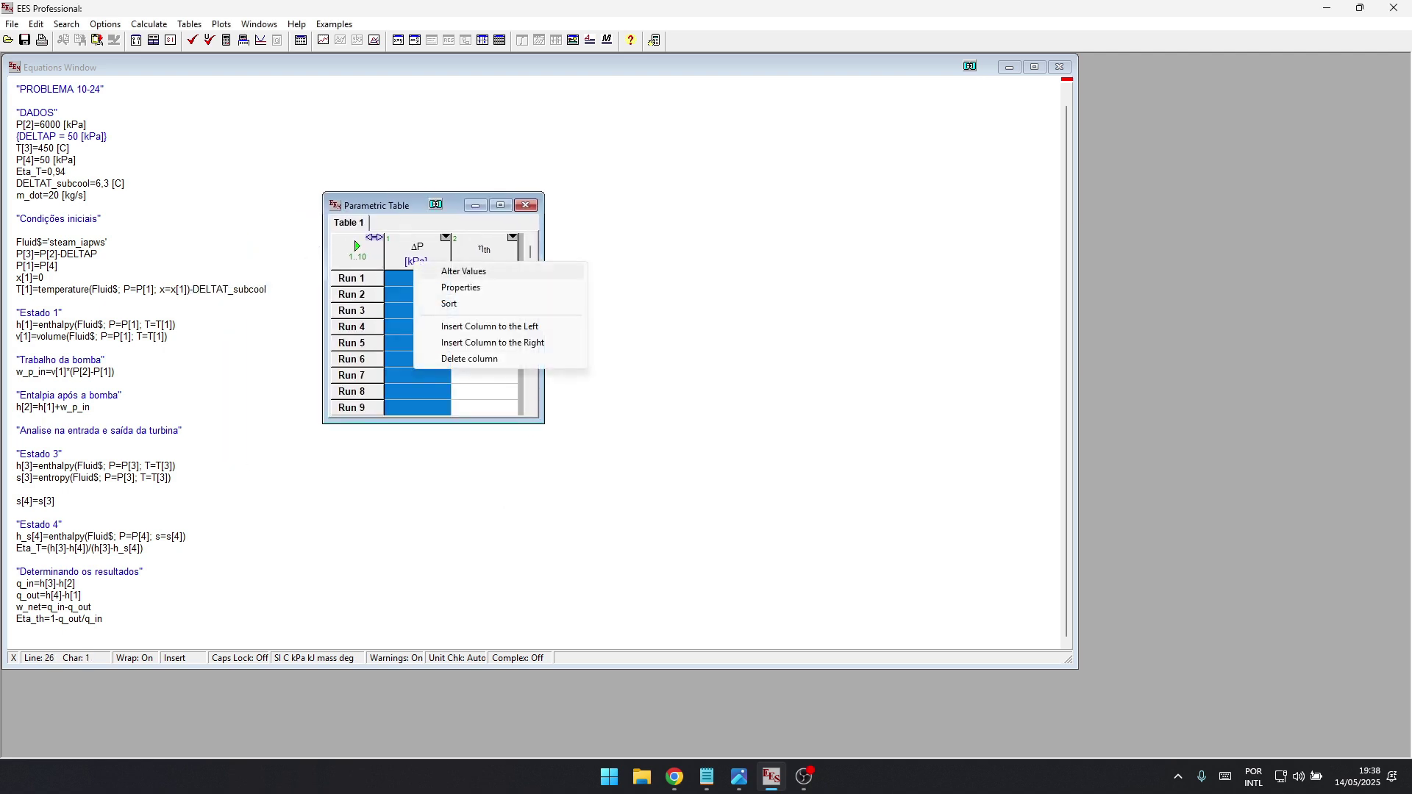
pyautogui.click(463, 271)
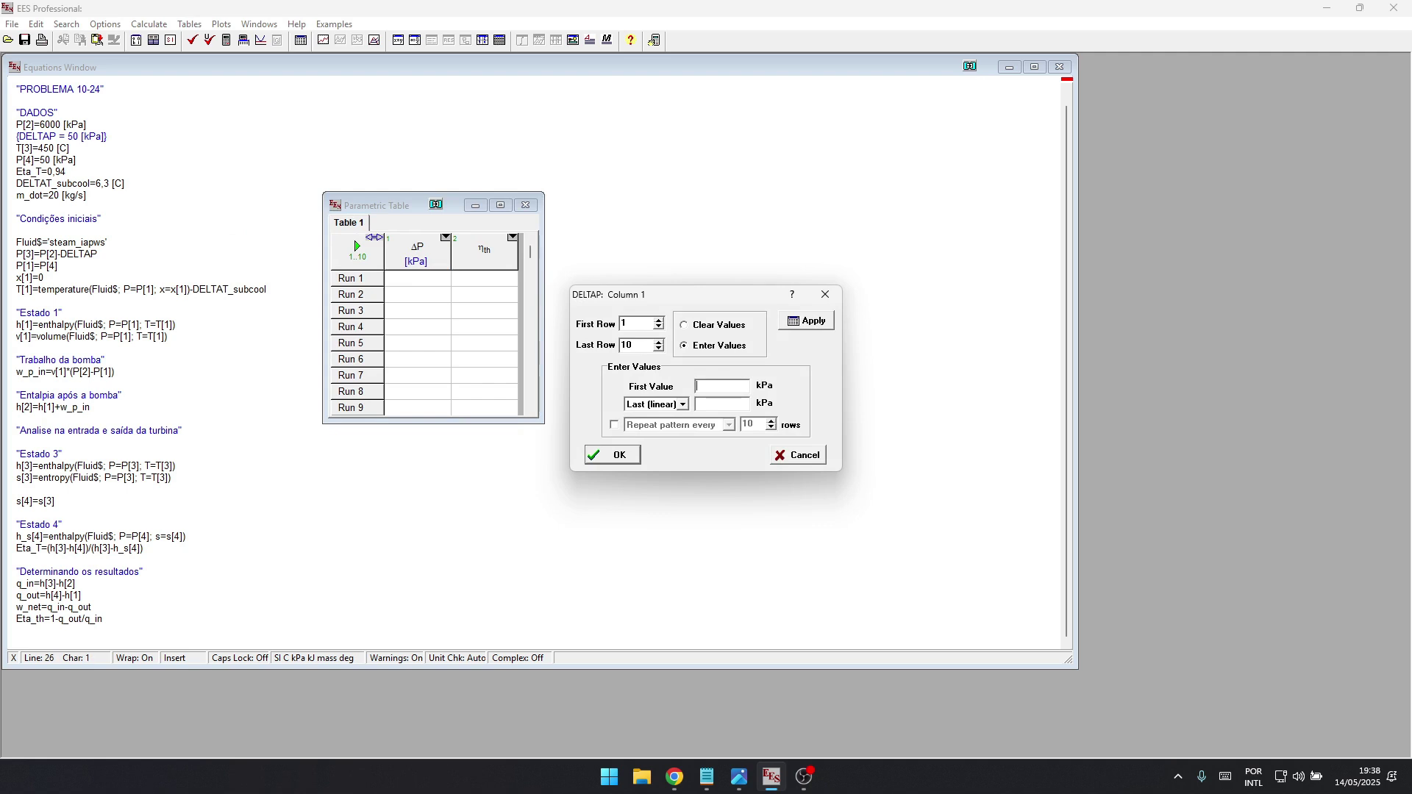
pyautogui.write('0')
pyautogui.click(698, 404)
pyautogui.write('100')
pyautogui.press('Return')
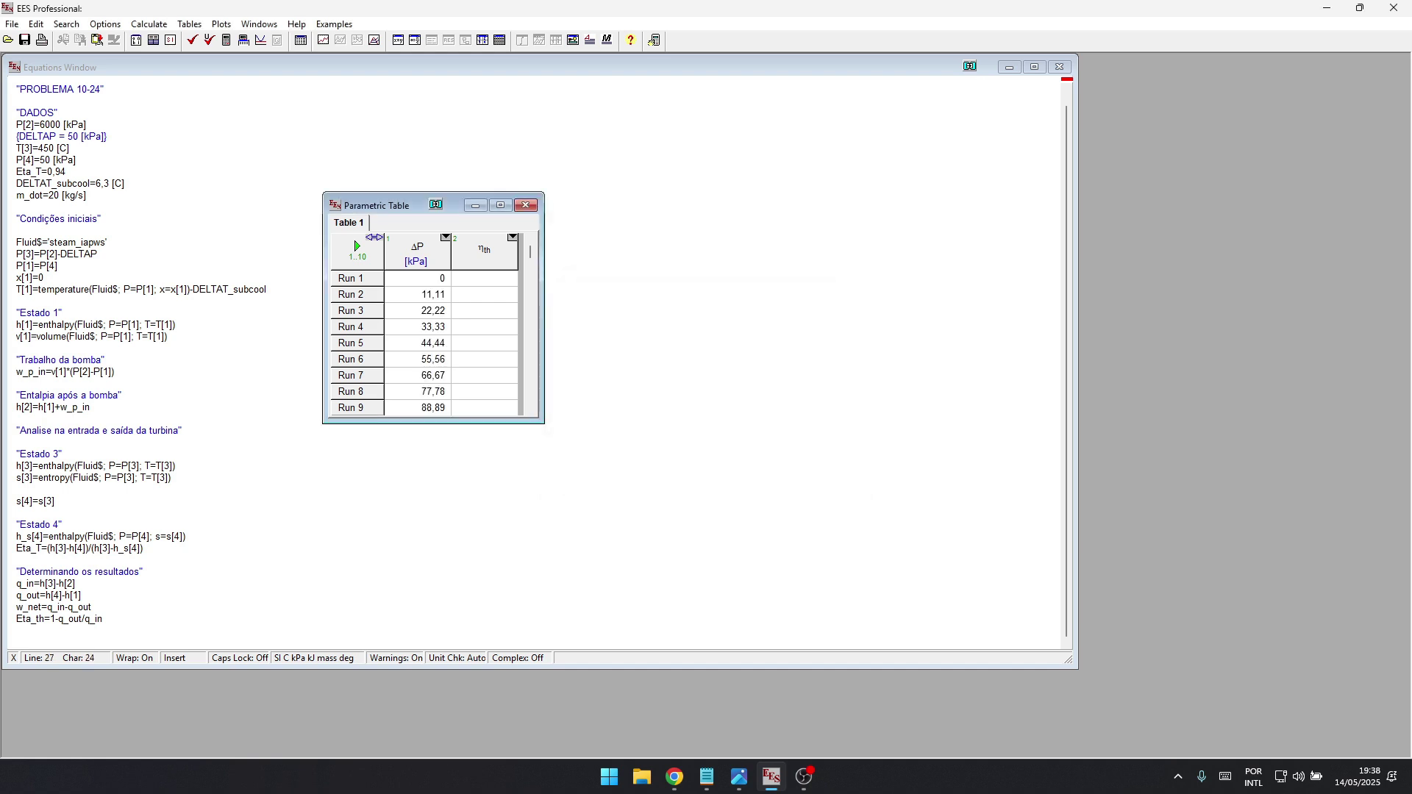
pyautogui.click(356, 246)
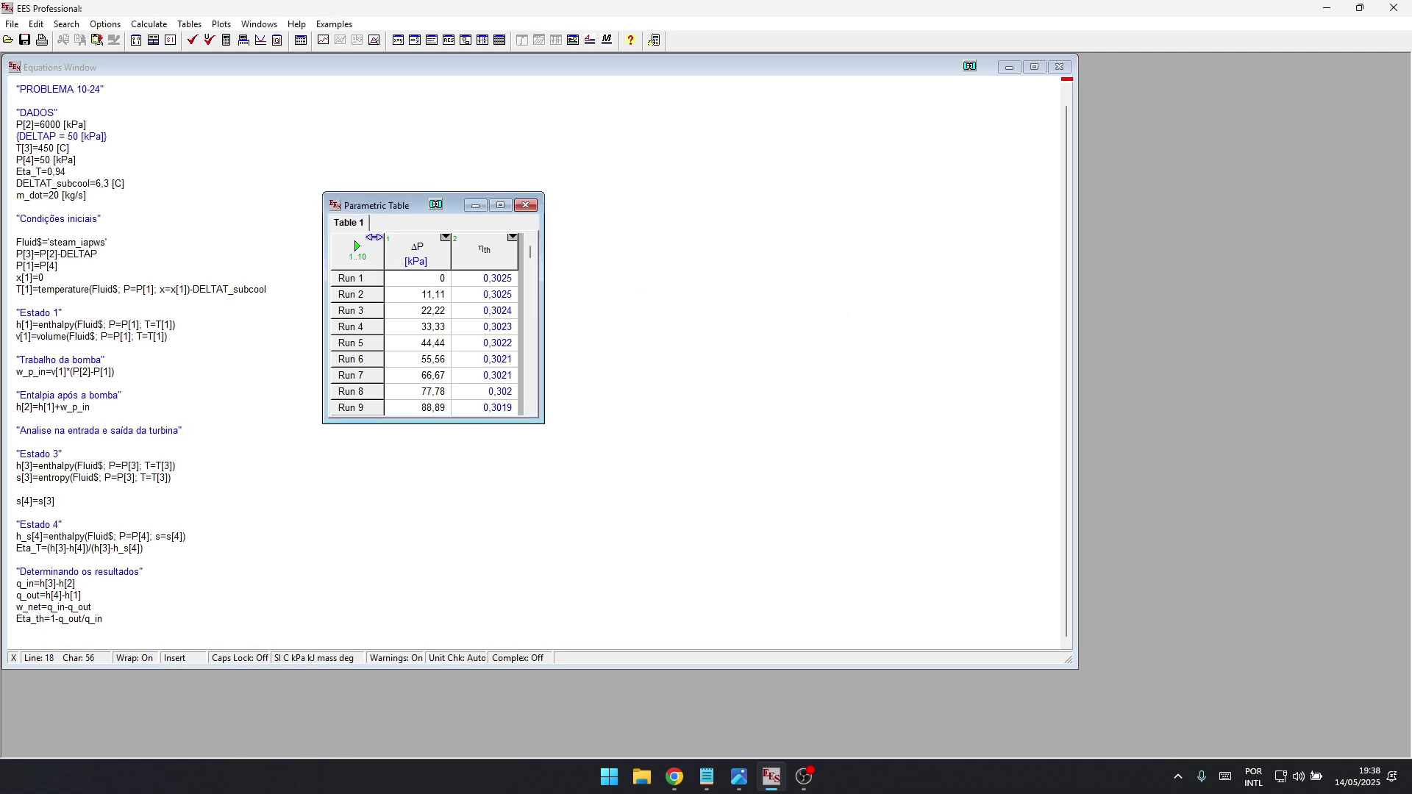
# - Check the pressure drop and efficiency question of Problem 10-24 in the image 10-23.png against the parametric table
pyautogui.moveTo(386, 205); pyautogui.dragTo(383, 185)
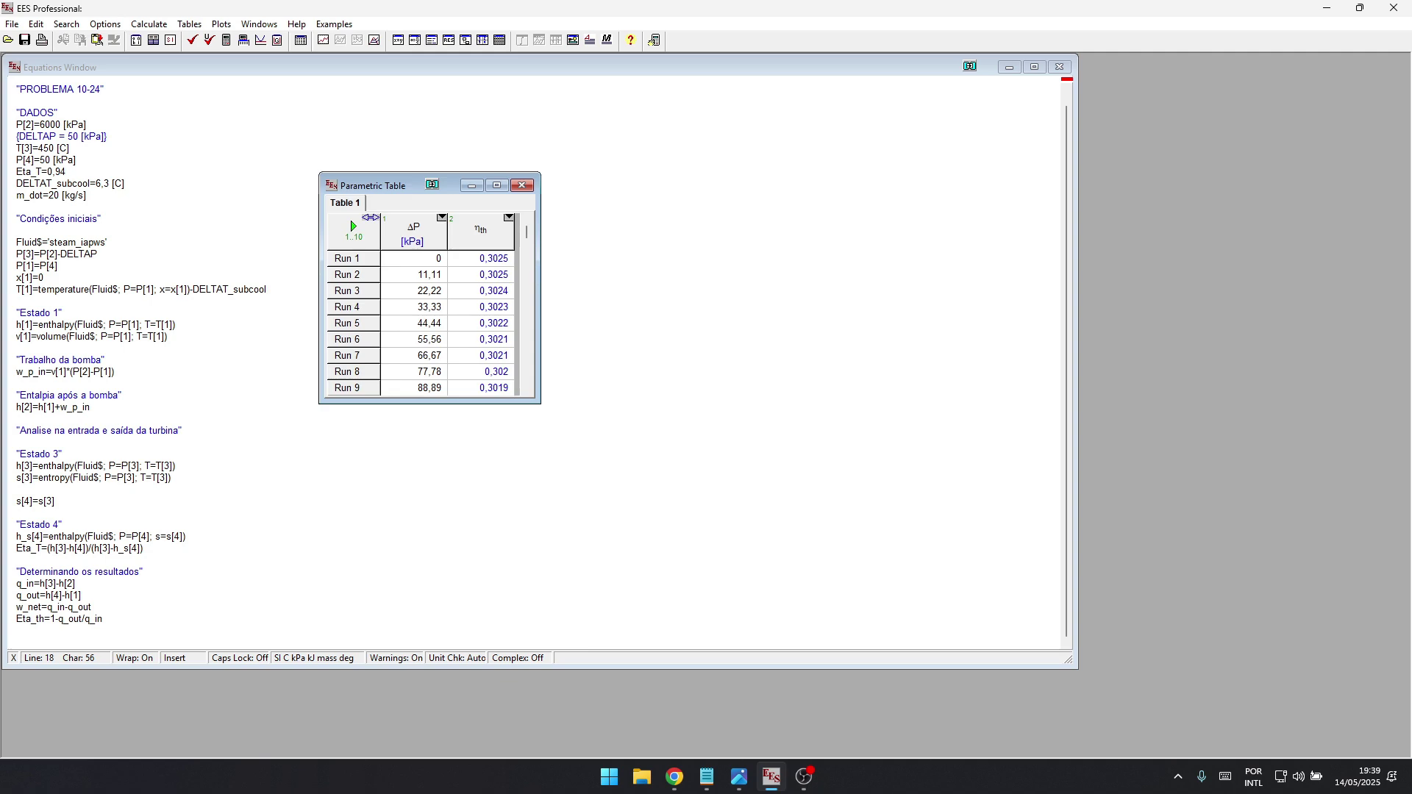
pyautogui.hotkey('ctrl', 'End')
pyautogui.click(738, 776)
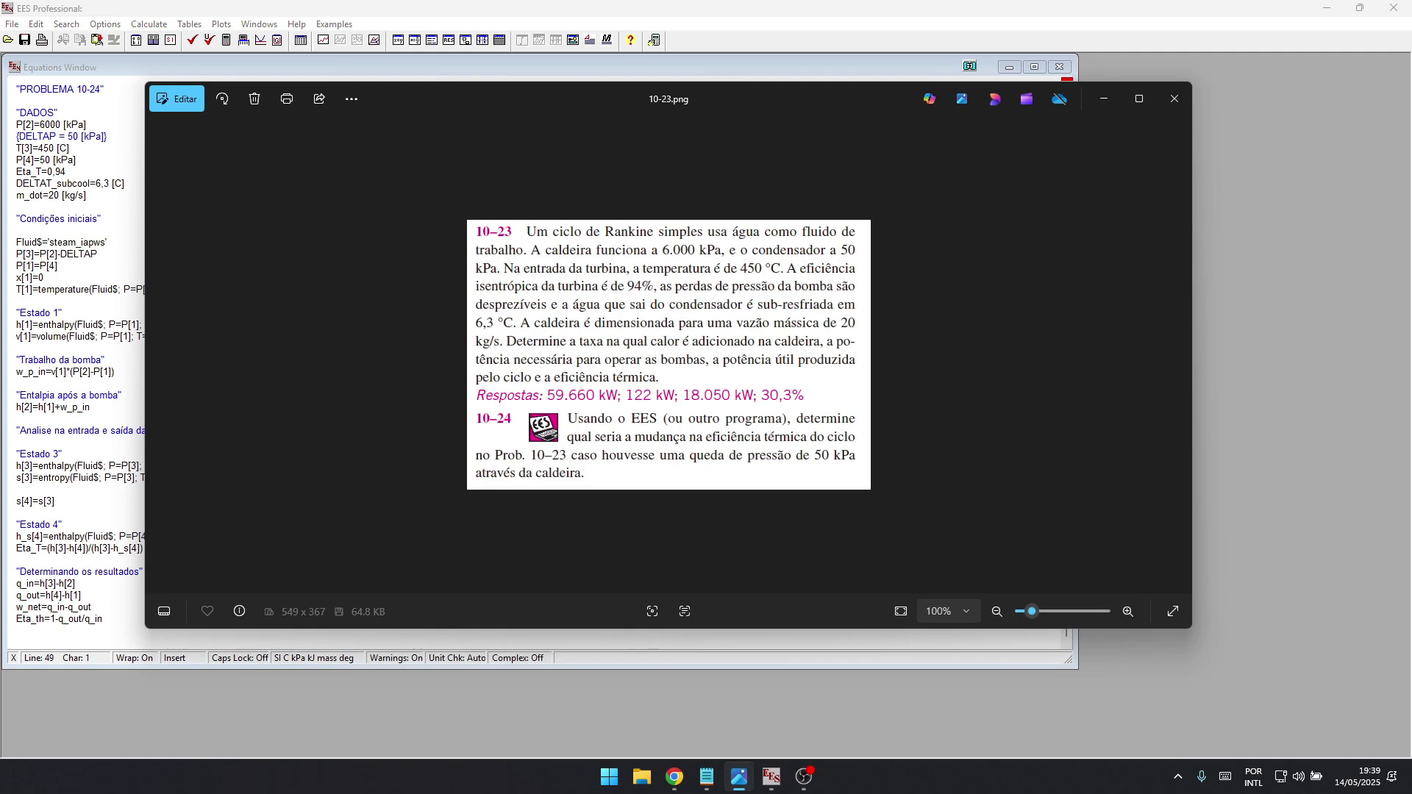
pyautogui.click(738, 777)
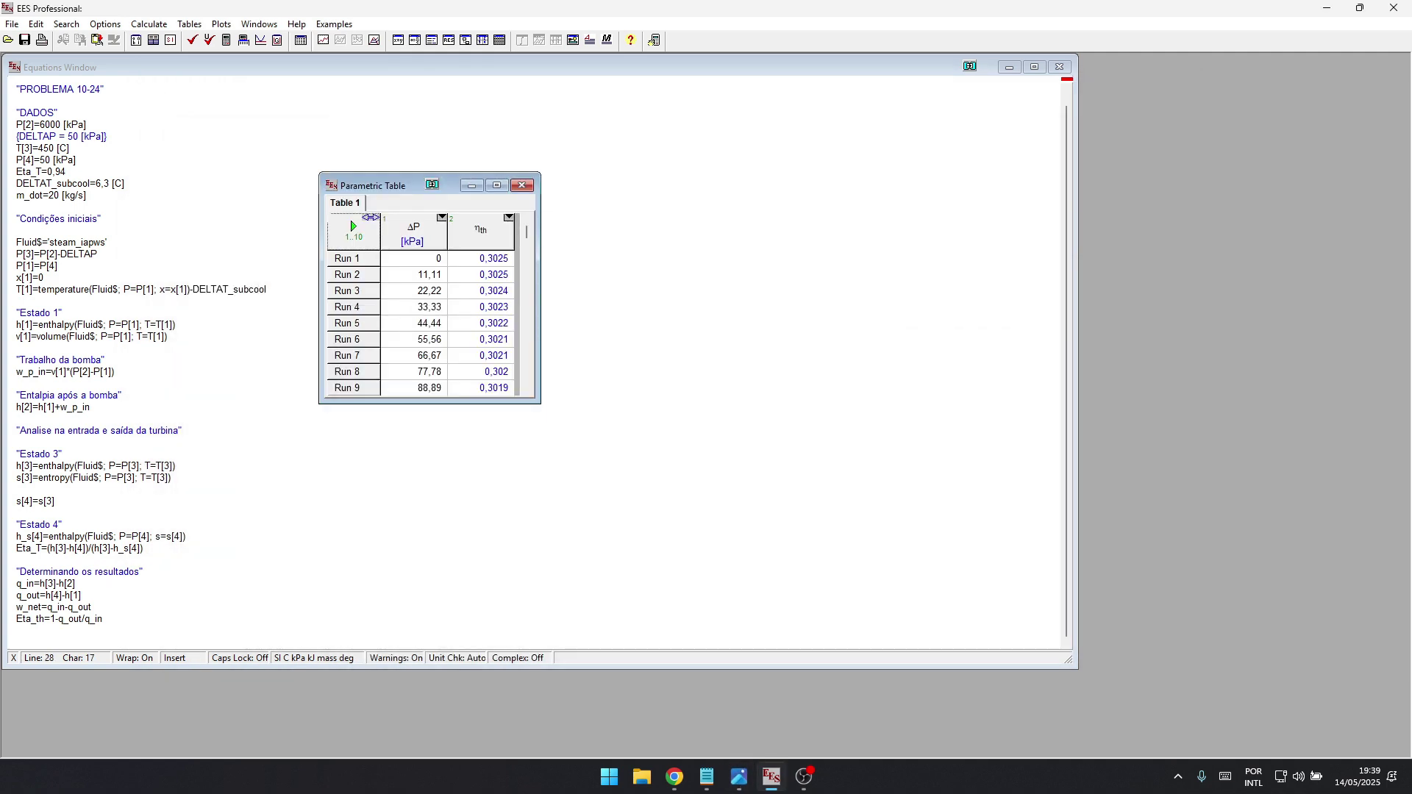
# - Refill the DELTAP column linearly from 50 to 0 kPa, solve the parametric table again and close it
pyautogui.doubleClick(413, 339)
pyautogui.click(414, 339)
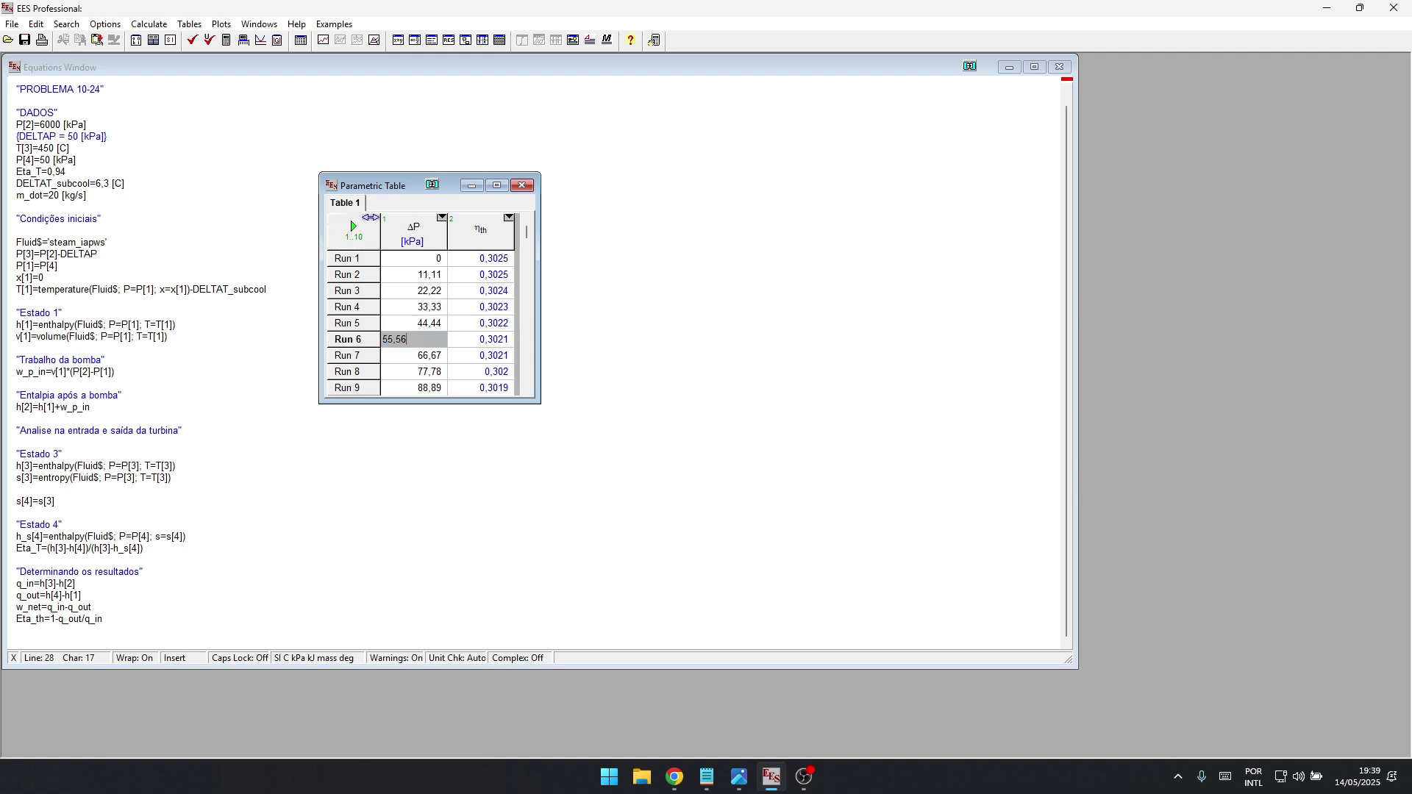
pyautogui.rightClick(411, 240)
pyautogui.click(450, 249)
pyautogui.press('BackSpace')
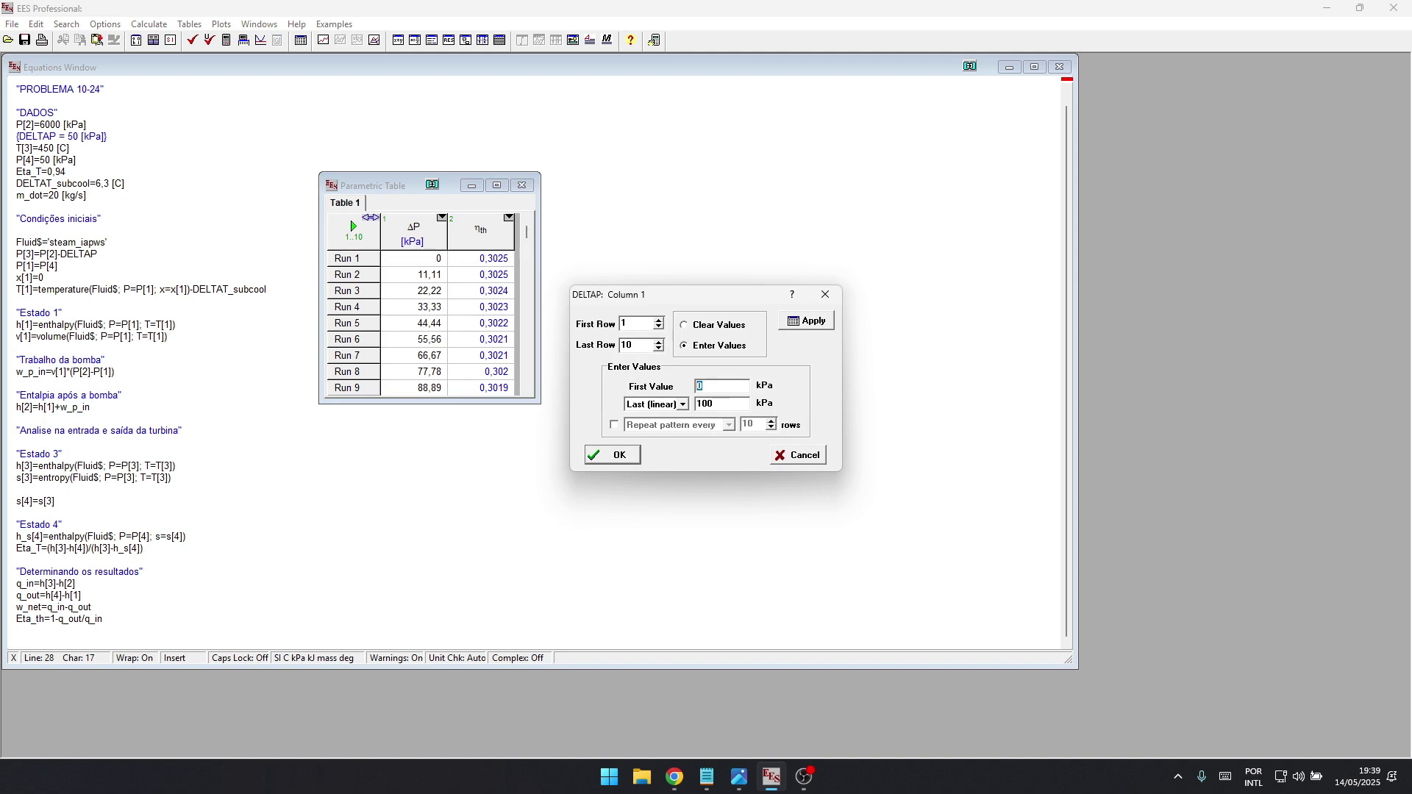
pyautogui.write('50')
pyautogui.press('Tab')
pyautogui.write('0')
pyautogui.press('Return')
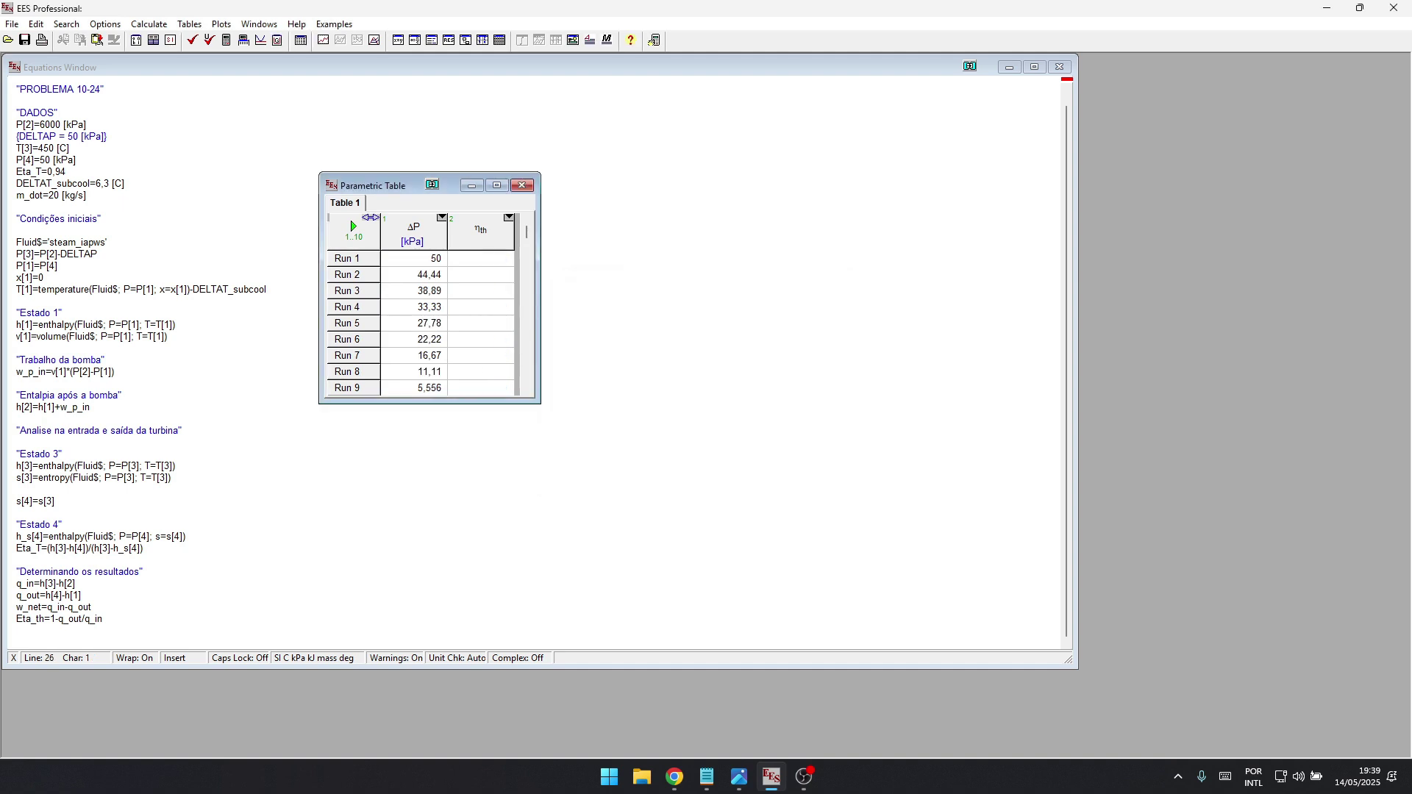
pyautogui.press('F3')
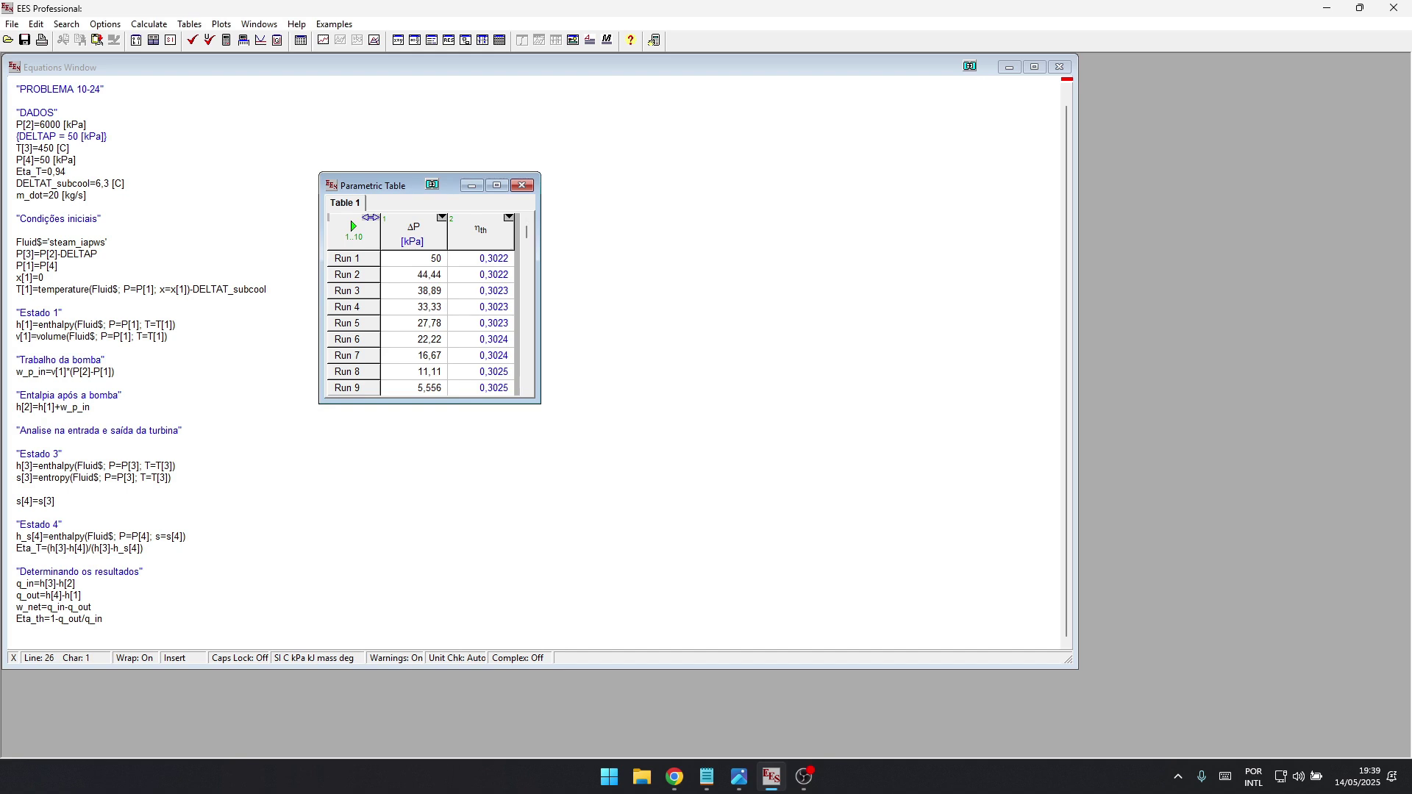
pyautogui.click(352, 228)
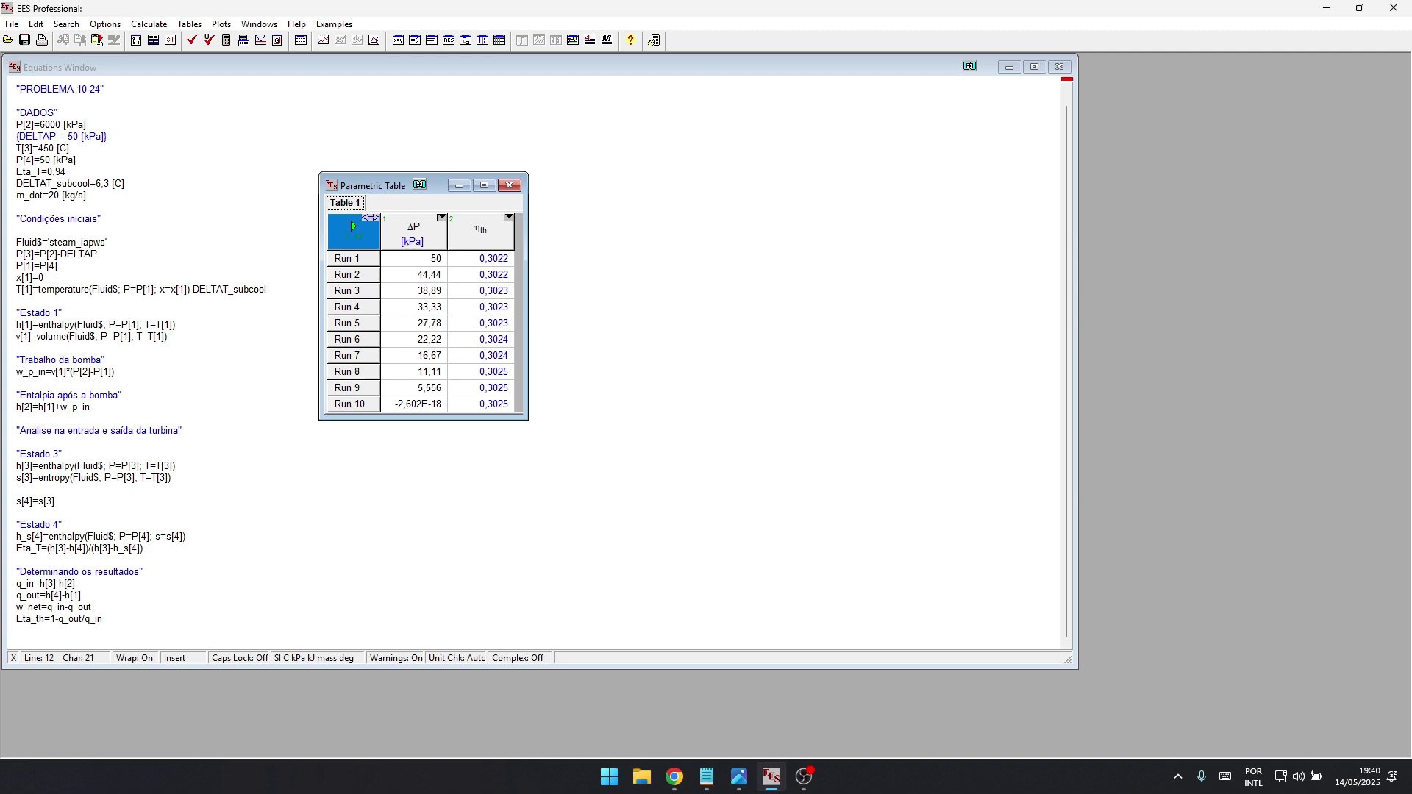
pyautogui.click(509, 184)
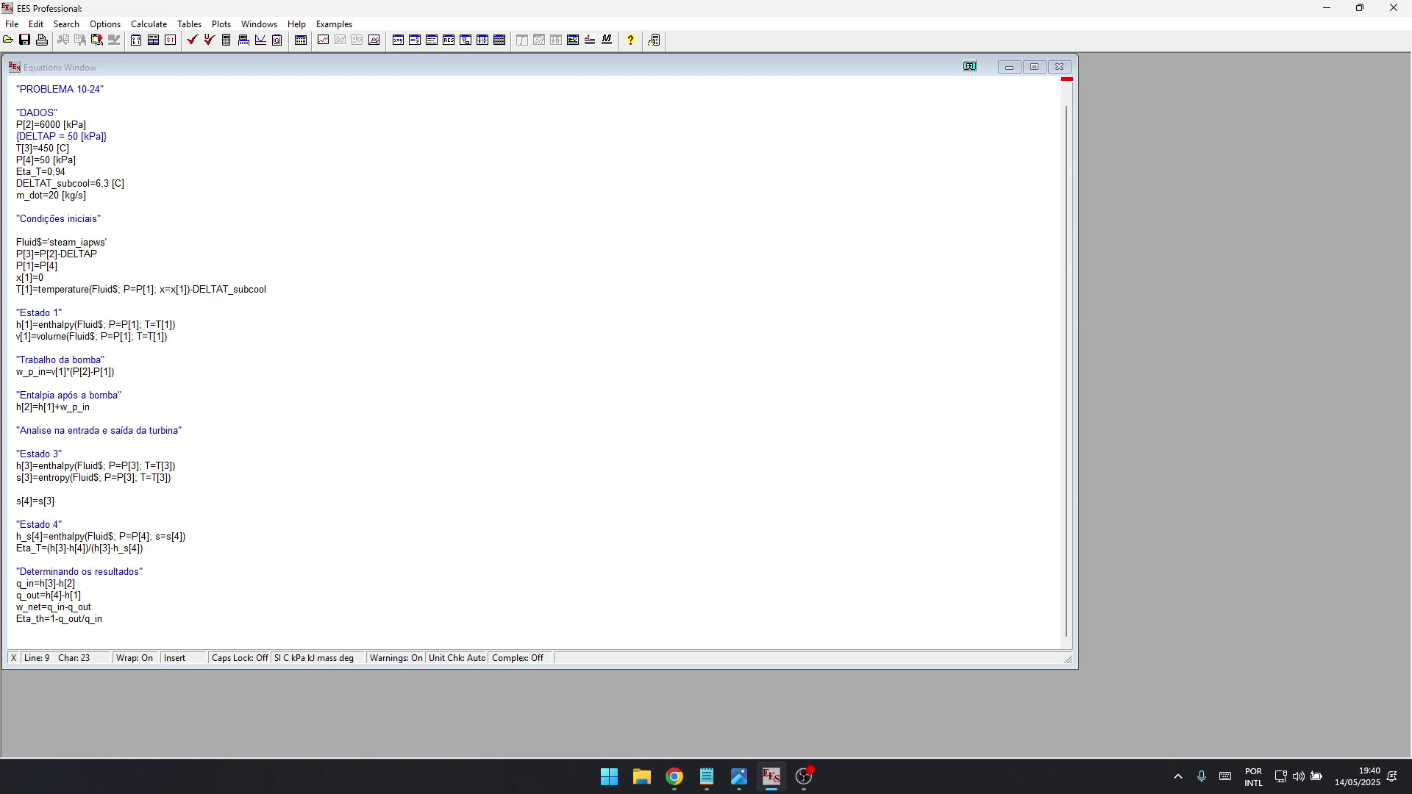
pyautogui.press('Right')
pyautogui.press('Right')
pyautogui.press('Right')
pyautogui.click(16, 383)
pyautogui.click(16, 644)
pyautogui.click(804, 777)
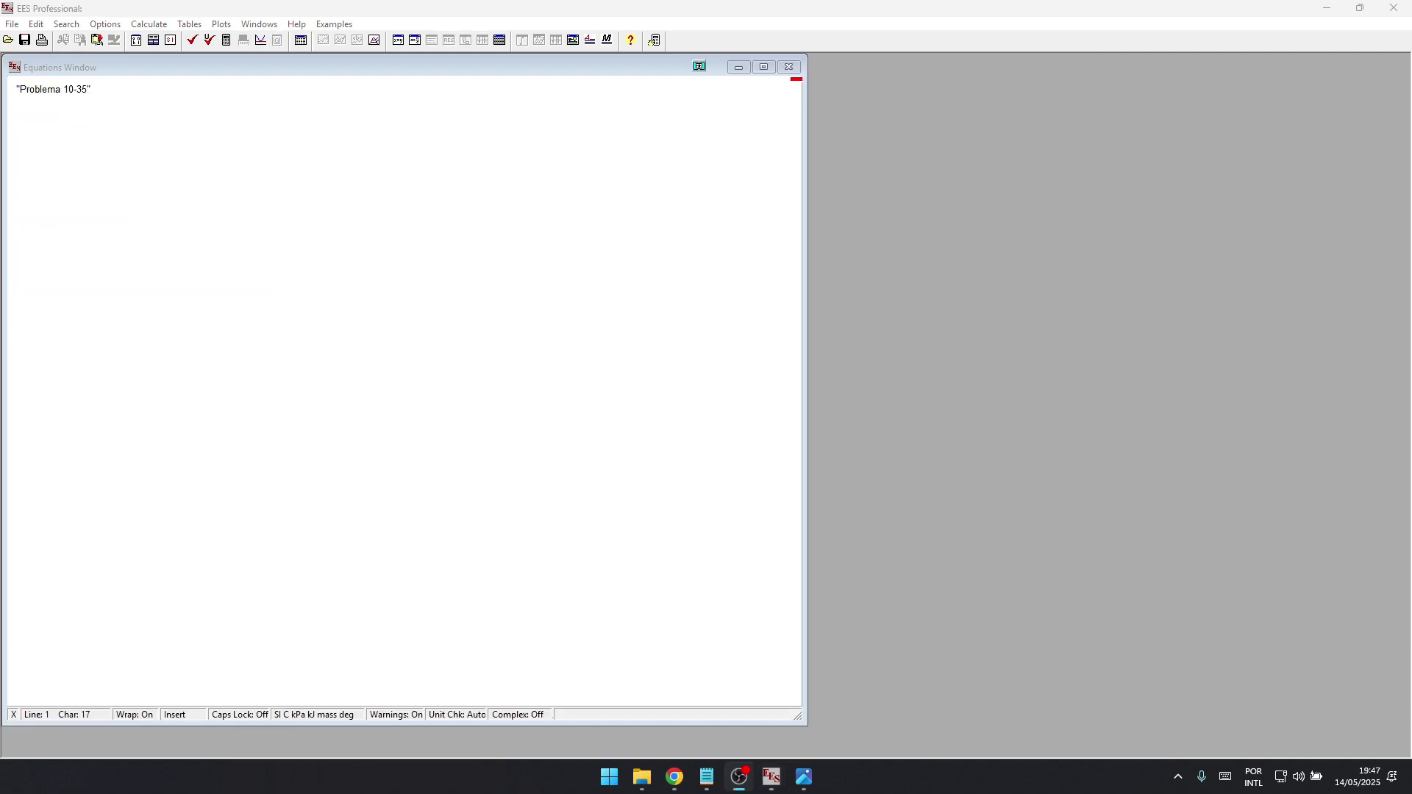
# - Read the statement of Problem 10-35 in the image 10-35.png and return to the equations
pyautogui.click(91, 89)
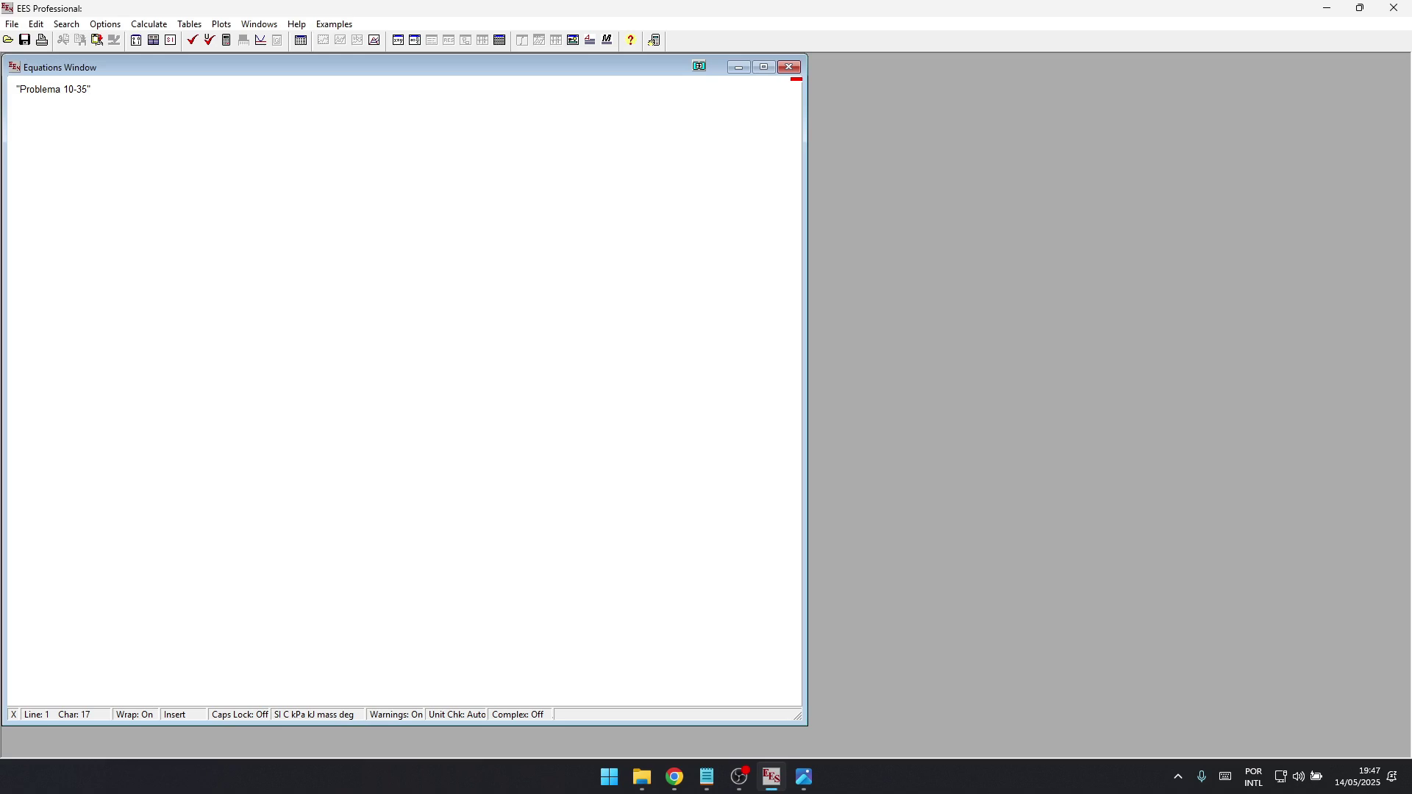
pyautogui.click(91, 89)
pyautogui.hotkey('alt', 'Tab')
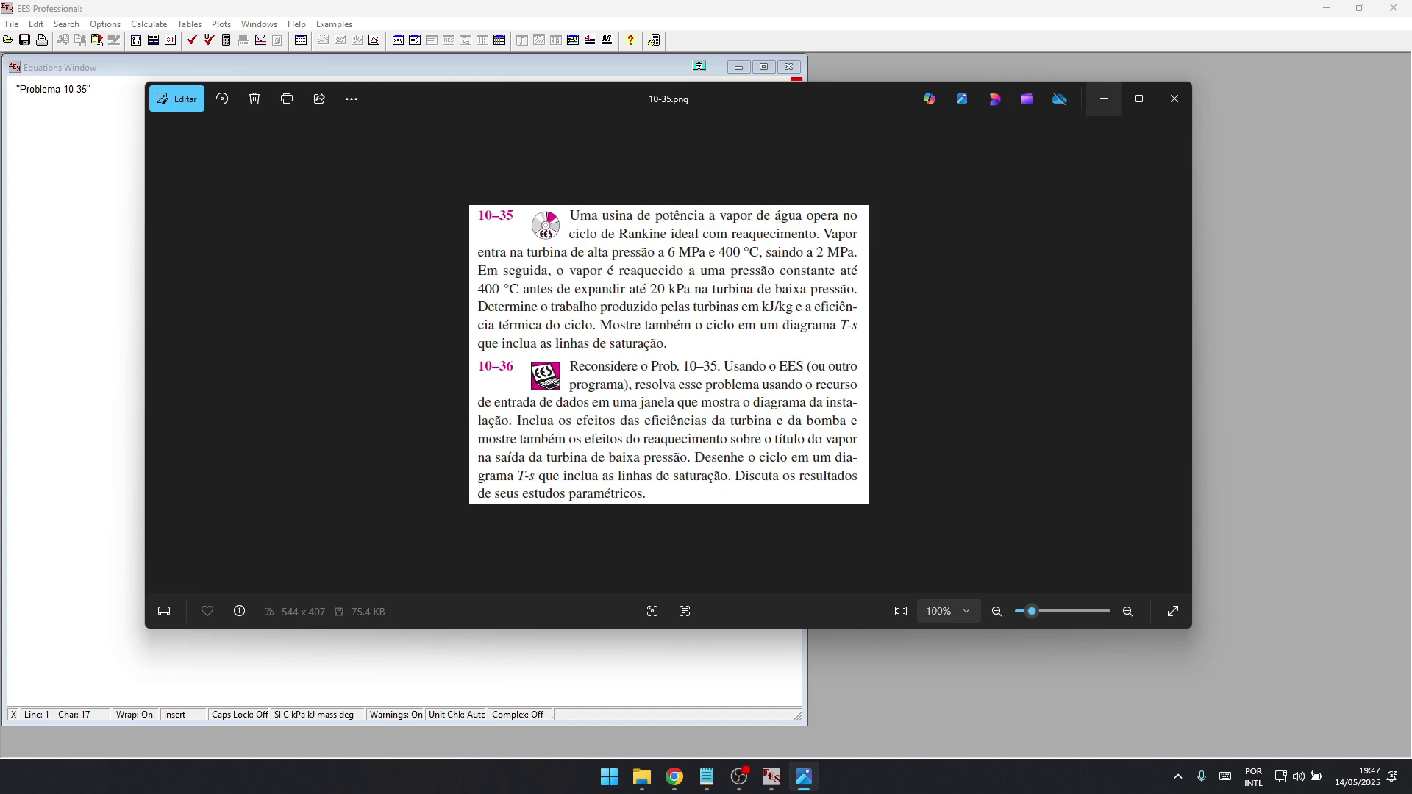
pyautogui.click(1103, 98)
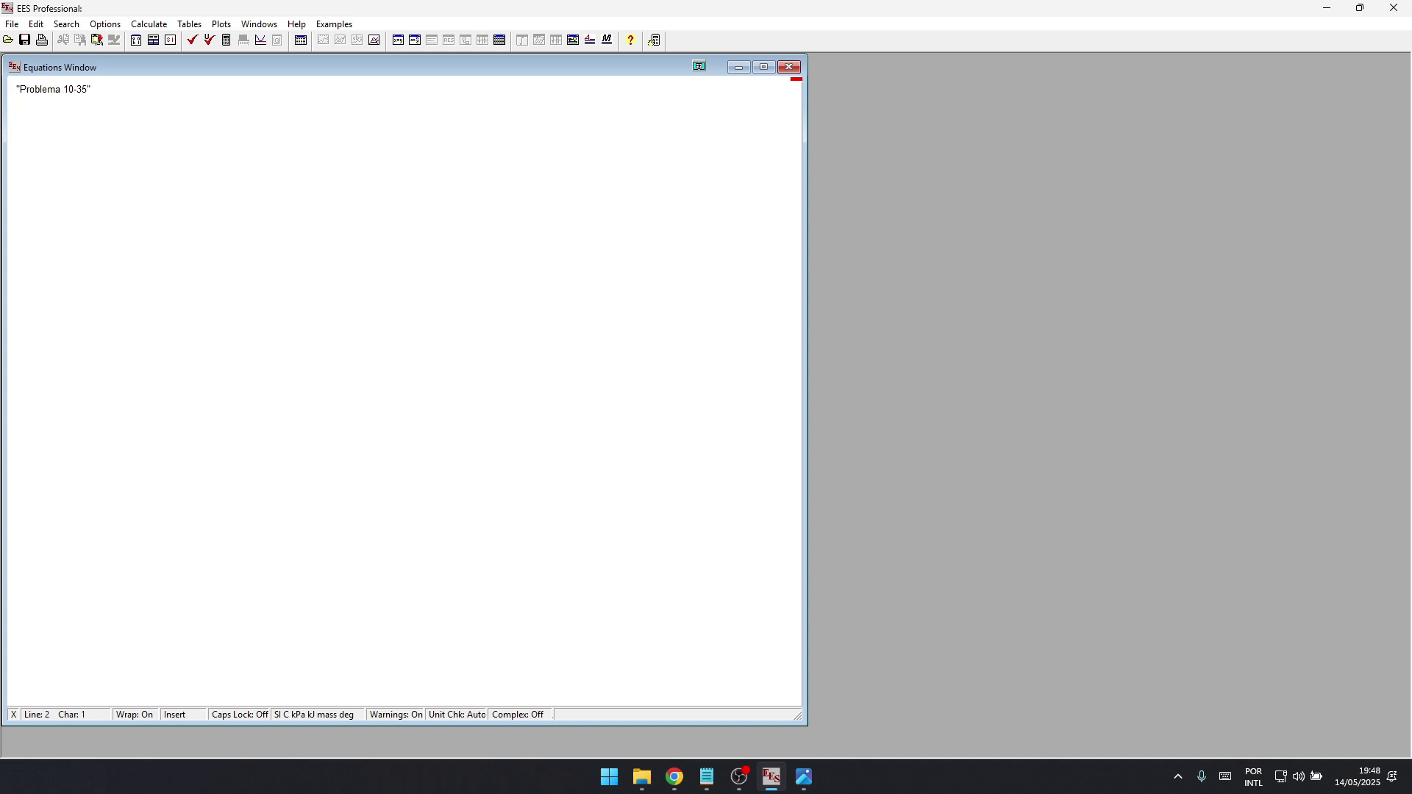
# - Below the Problema 10-35 title, add the section comment "Analise da bomba"
pyautogui.hotkey('alt', 'Tab')
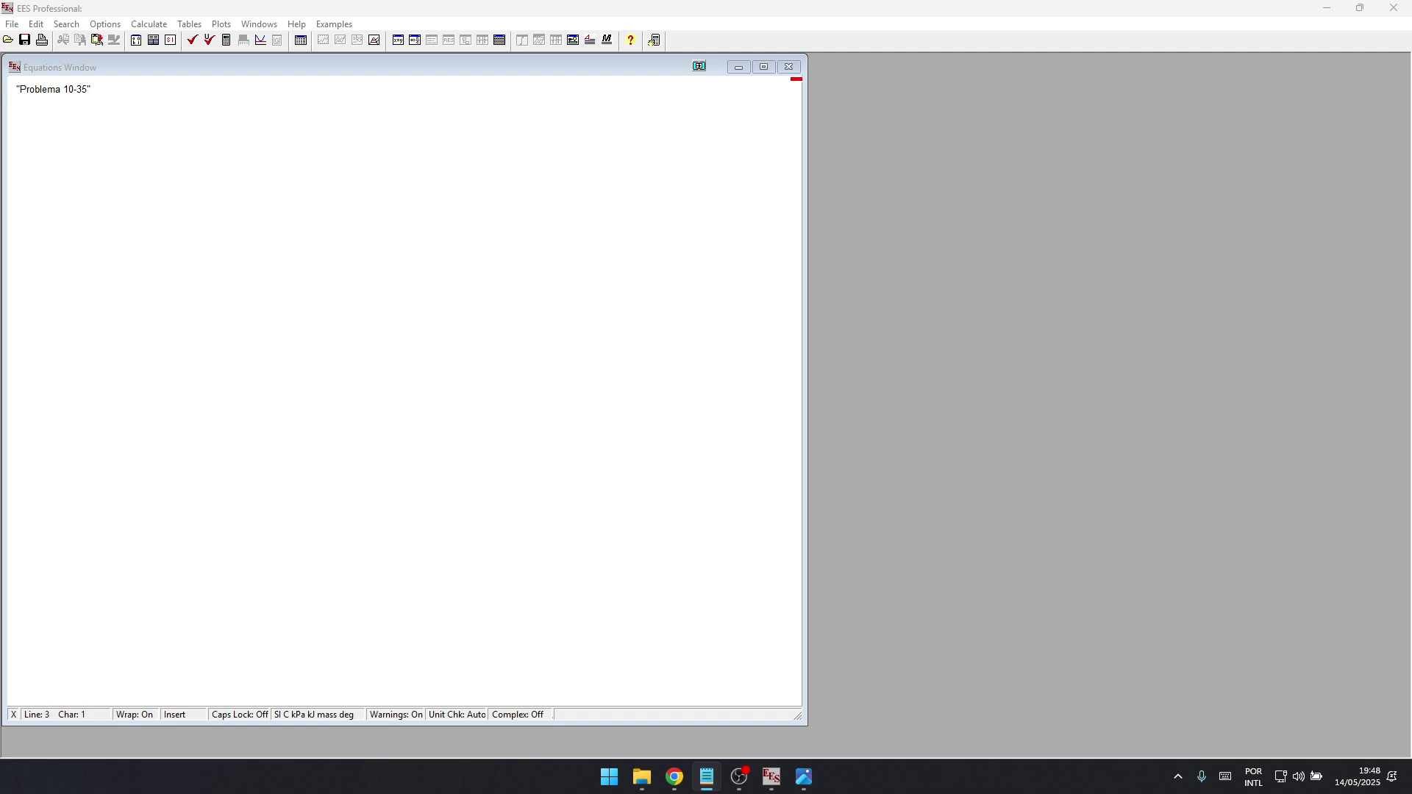
pyautogui.hotkey('alt', 'Tab')
pyautogui.write('"DADOS"')
pyautogui.moveTo(20, 113); pyautogui.dragTo(53, 113)
pyautogui.write('An')
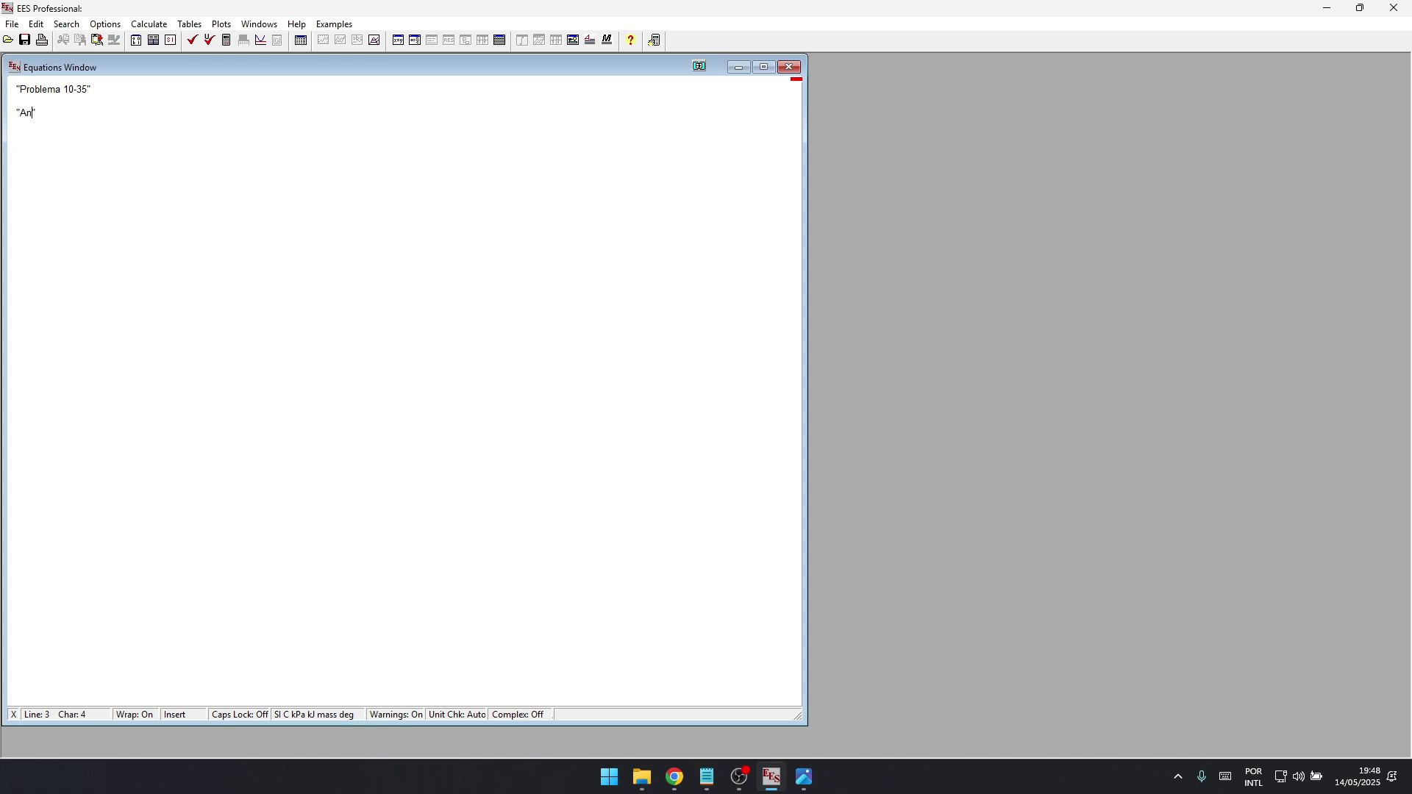
pyautogui.write('alise da bomba')
# - Below the pump heading, insert the function x6$(x6) returning '(superheated)' for x6>1, '(subcooled)' for x6<0, and otherwise an empty string
pyautogui.hotkey('alt', 'Tab')
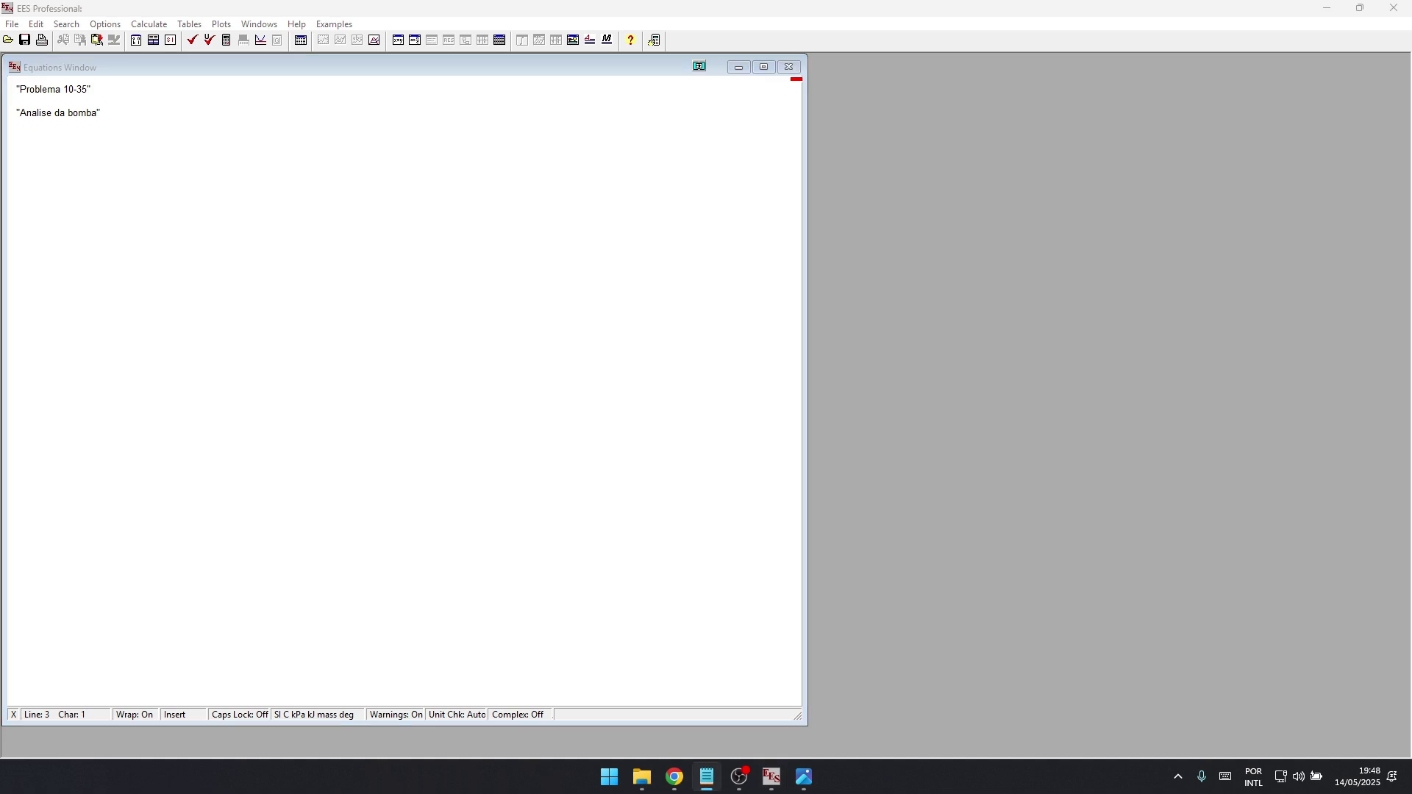
pyautogui.hotkey('alt', 'Tab')
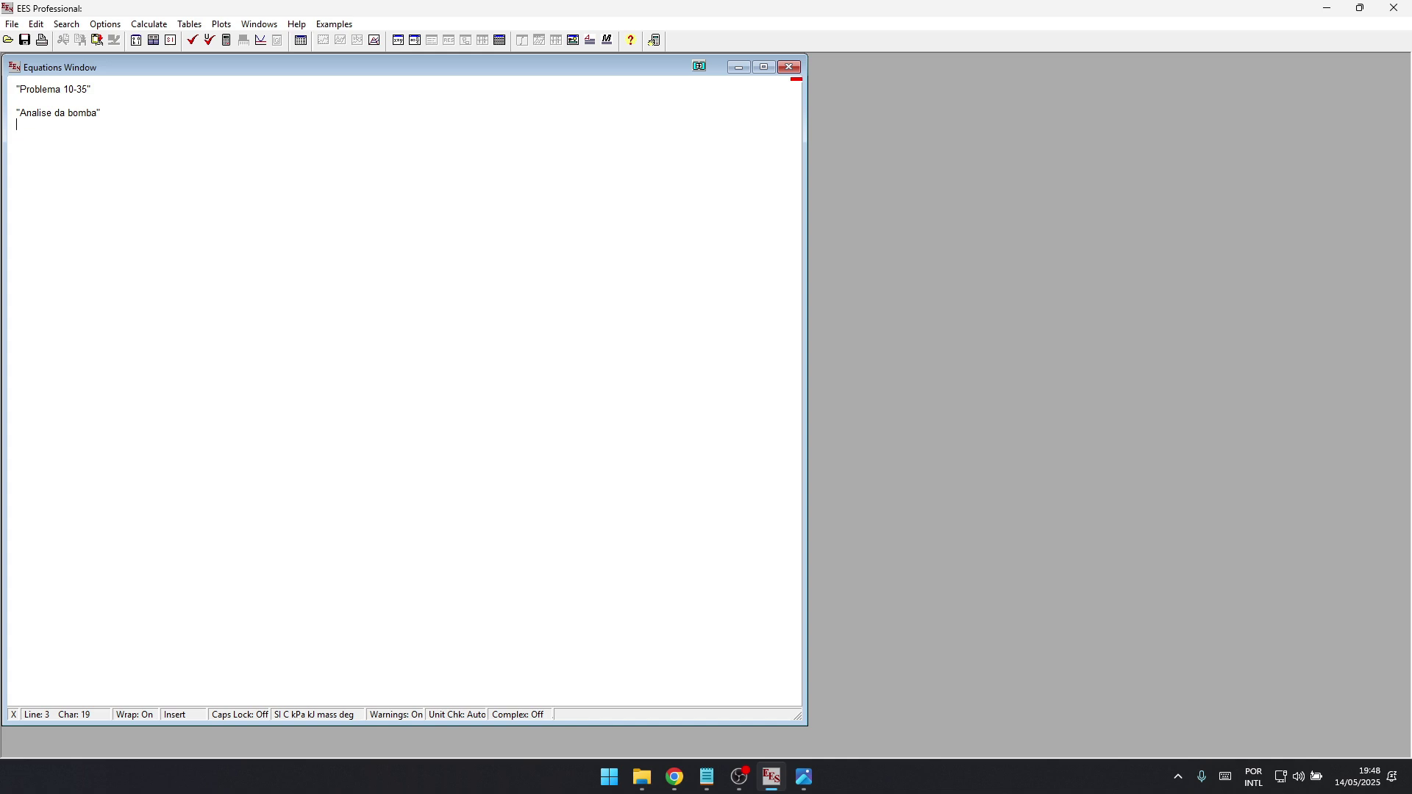
pyautogui.write("function x6$(x6) \tx6$='' \tif (x6>1) then x6$='(superheated)' \tif (x6<0) then x6$='(subcooled)' end")
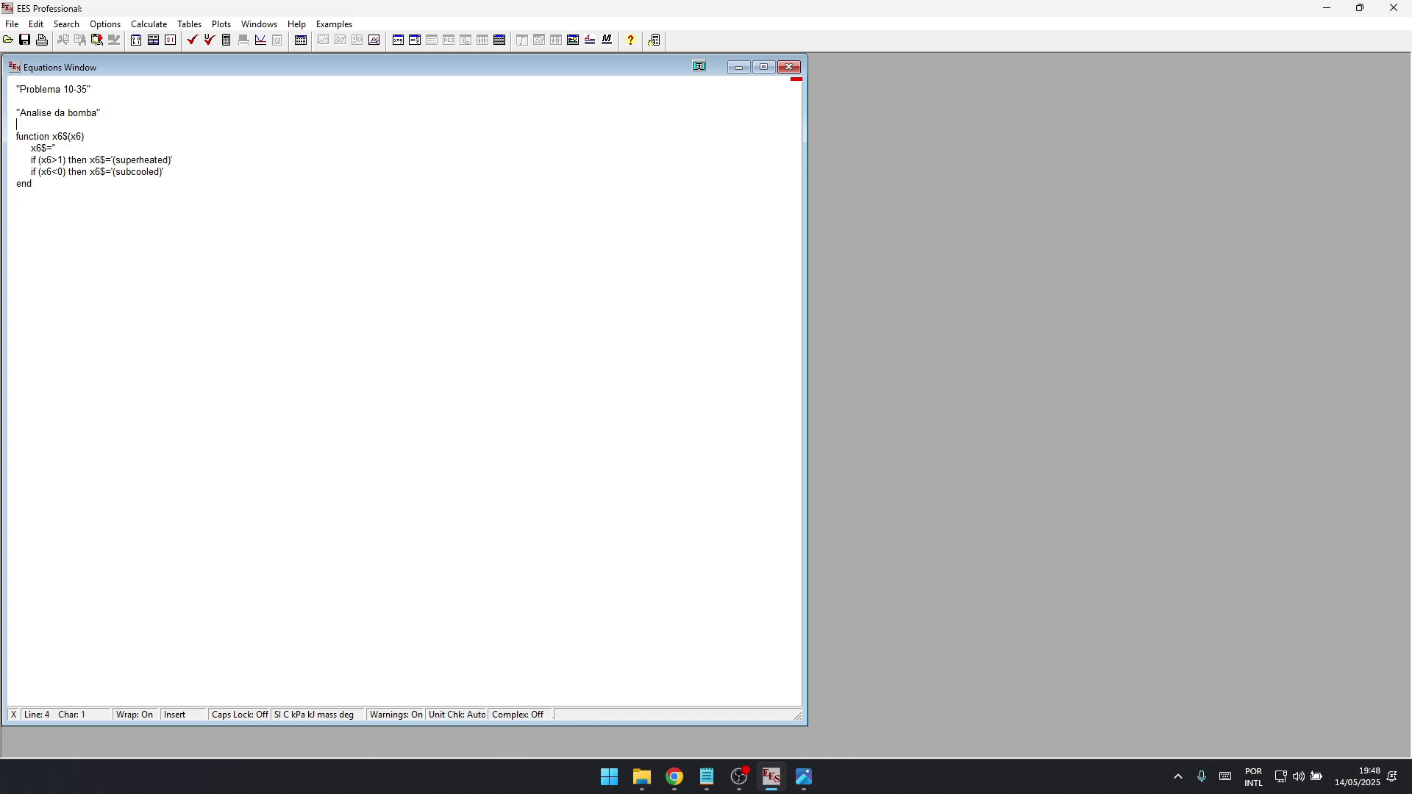
# - Remove the blank line above the x6$ function and add the section comment "DADOS" below the function
pyautogui.press('BackSpace')
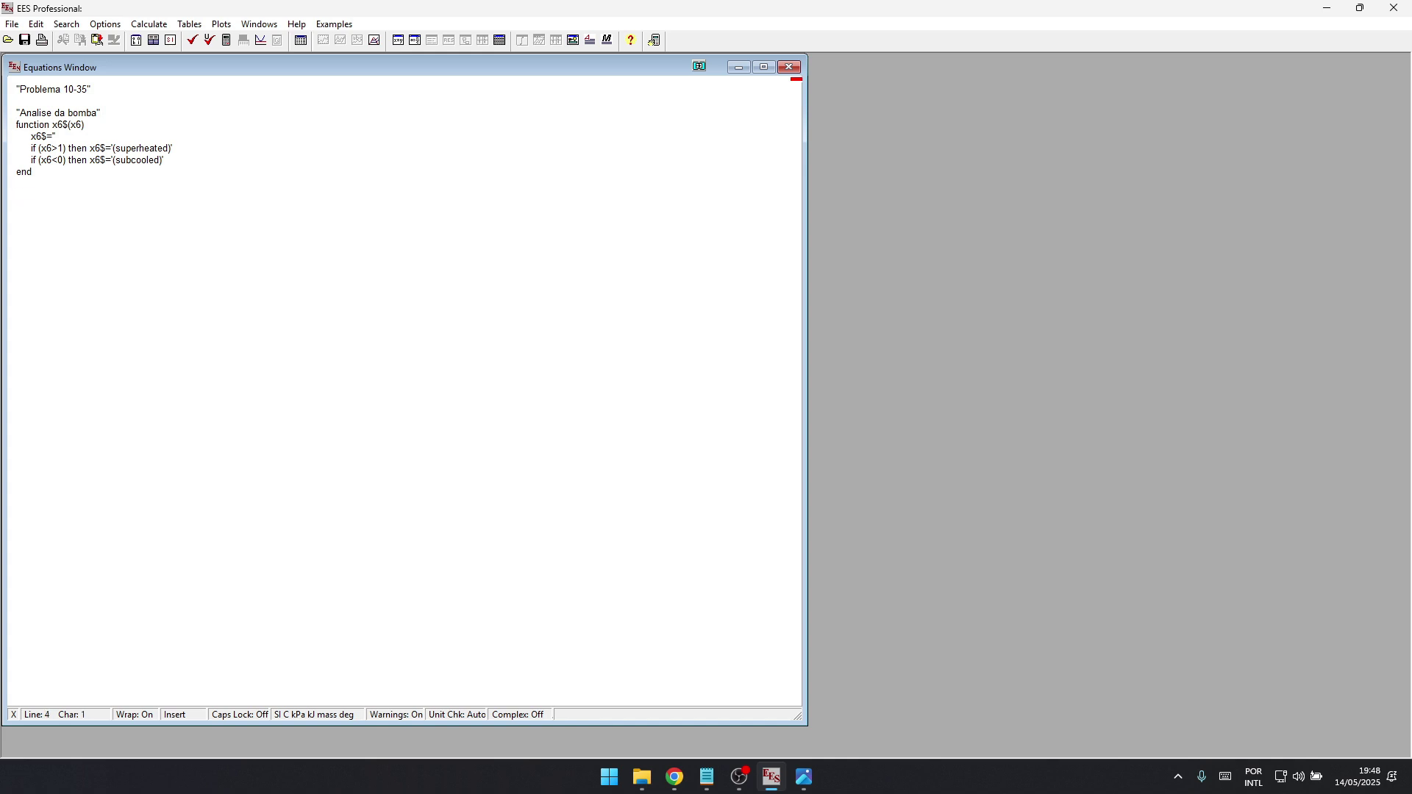
pyautogui.hotkey('alt', 'Tab')
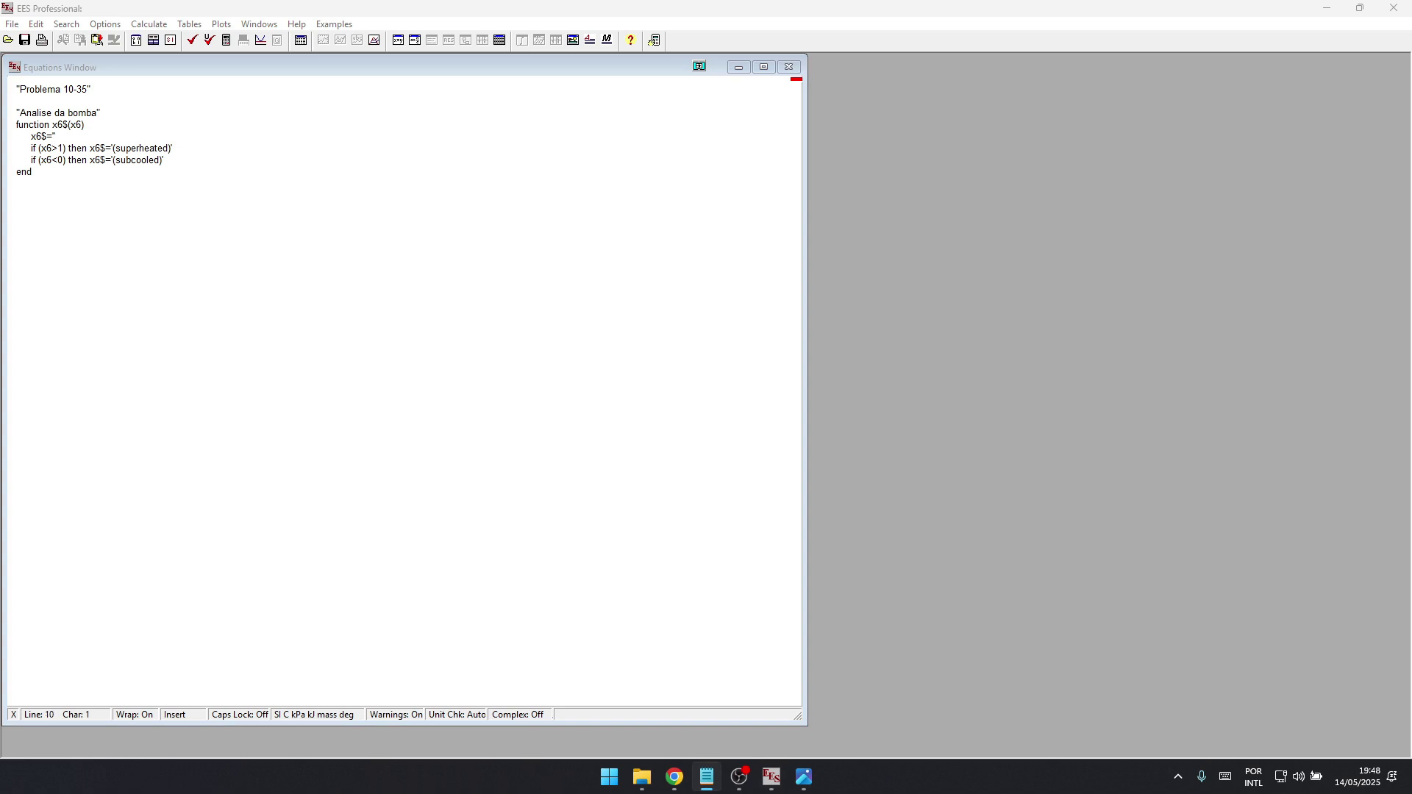
pyautogui.hotkey('alt', 'Tab')
pyautogui.press('BackSpace')
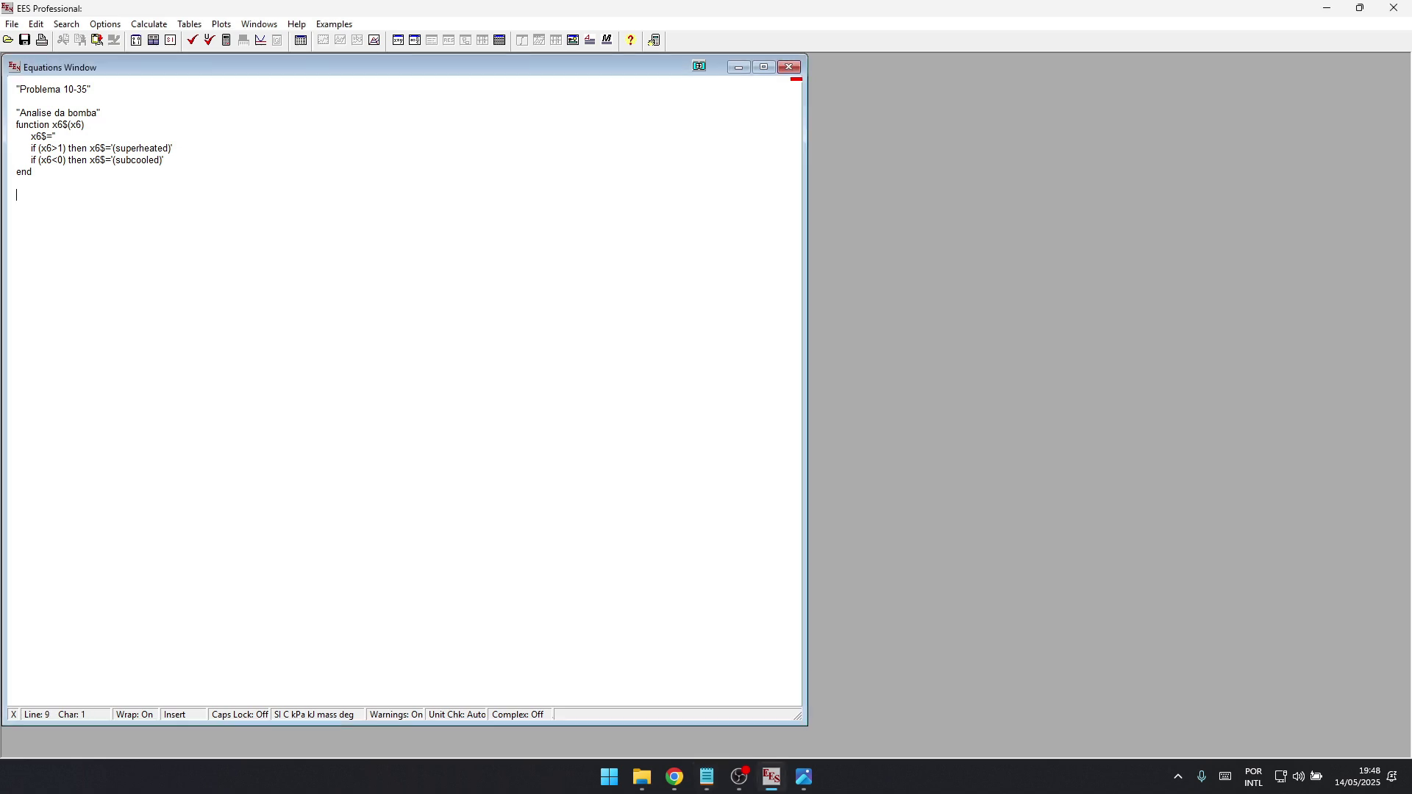
pyautogui.write('"DADOS"')
# - Under the DADOS comment, enter the turbine inlet data P[3] = 6000 [kPa] and T[3] = 400 [C]
pyautogui.hotkey('alt', 'Tab')
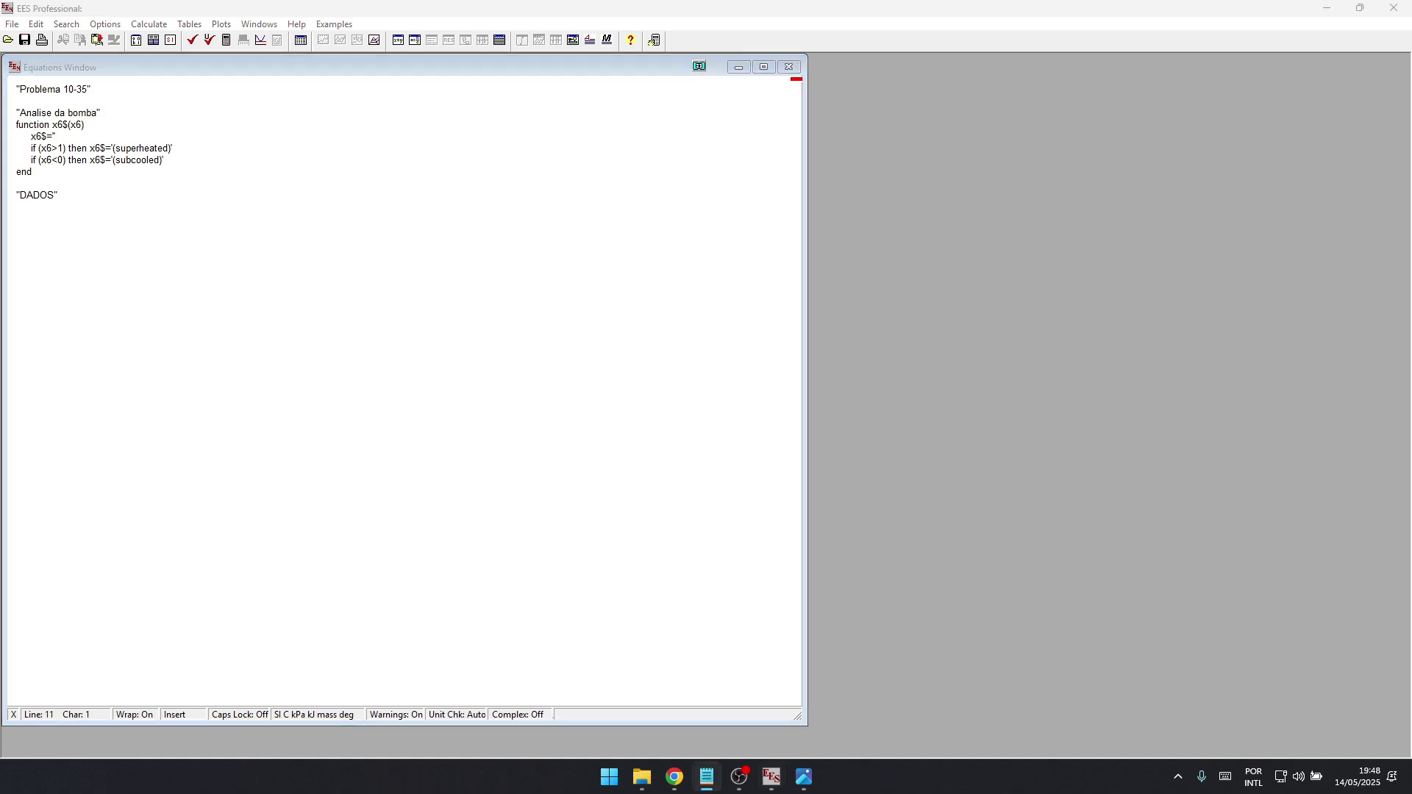
pyautogui.hotkey('alt', 'Tab')
pyautogui.write('P[3] = 6000  [kPa]')
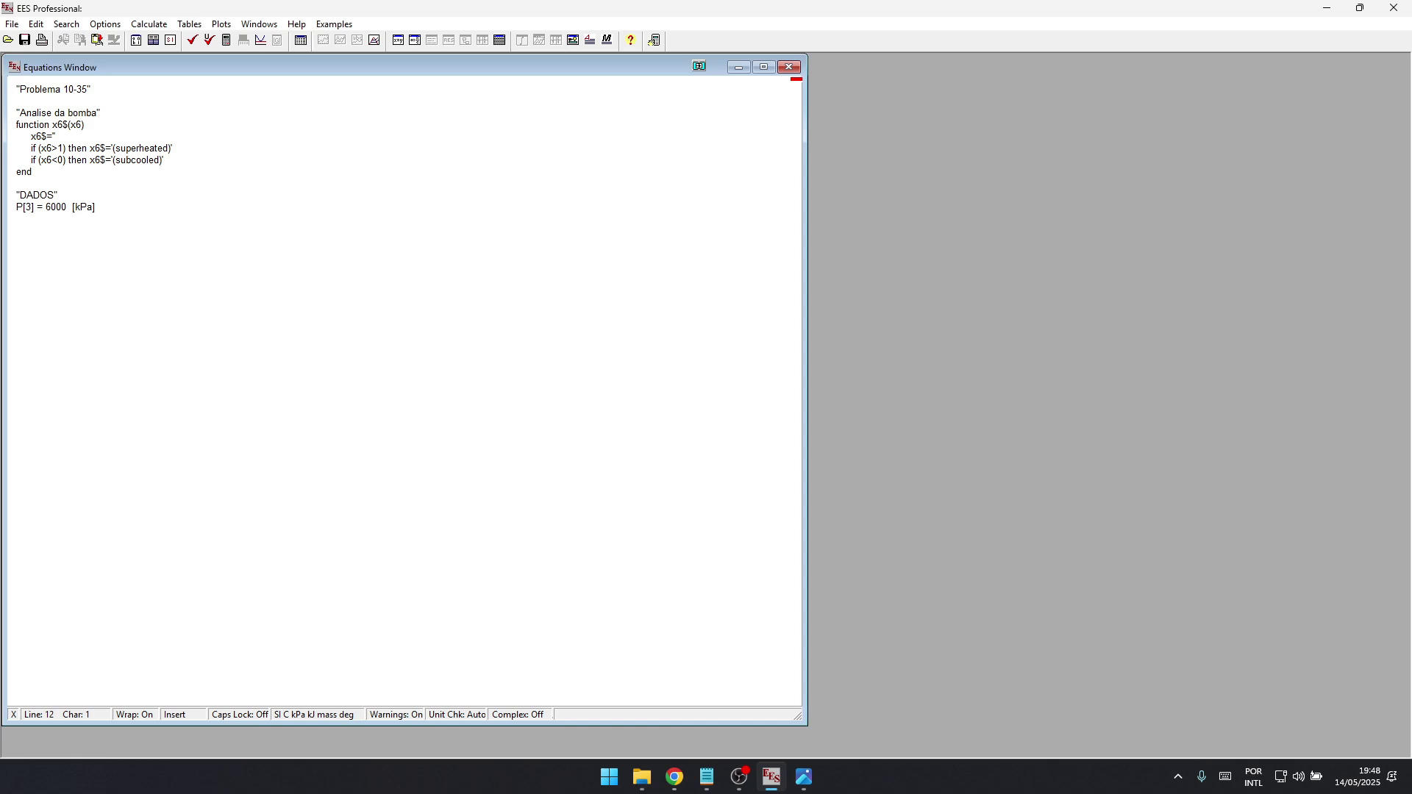
pyautogui.hotkey('alt', 'Tab')
pyautogui.hotkey('alt', 'Tab')
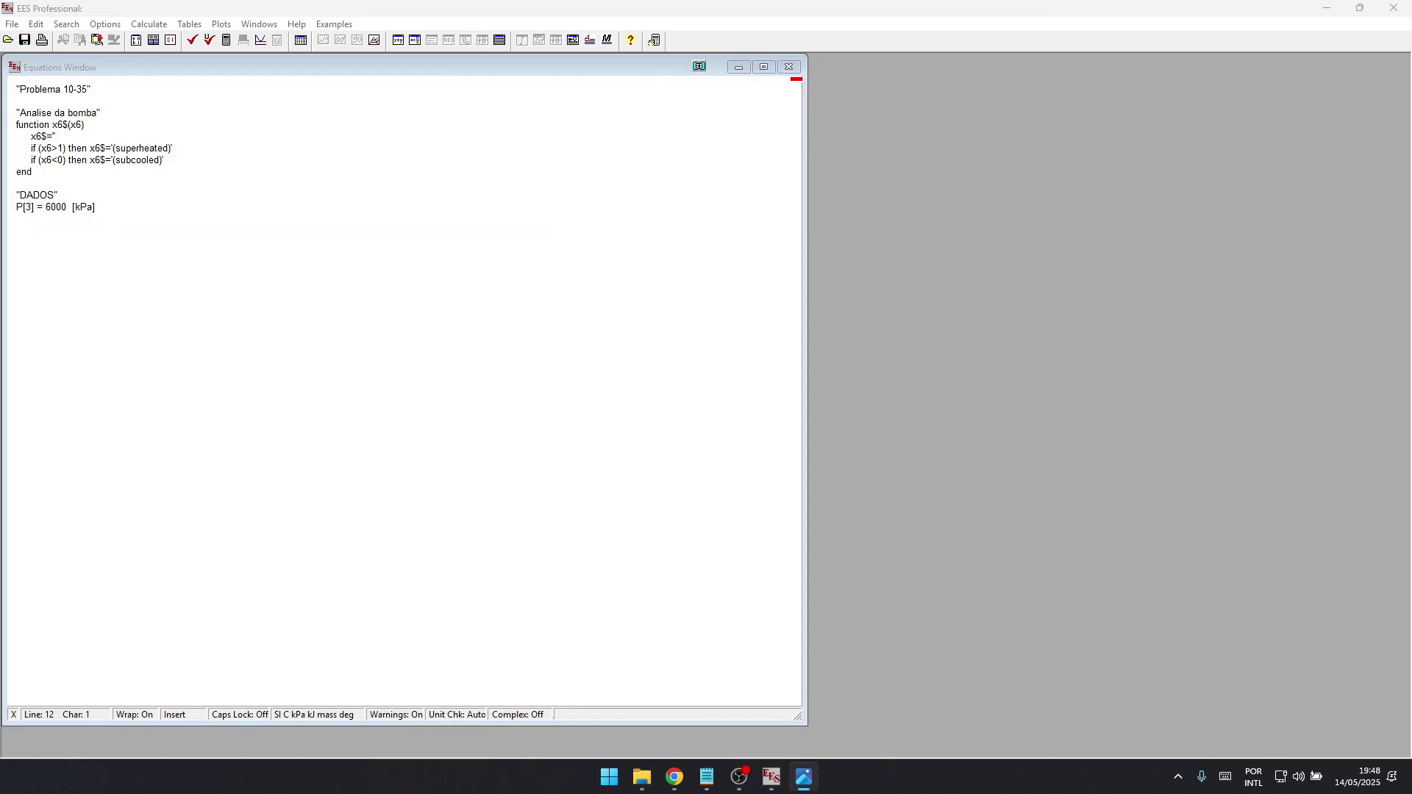
pyautogui.click(95, 207)
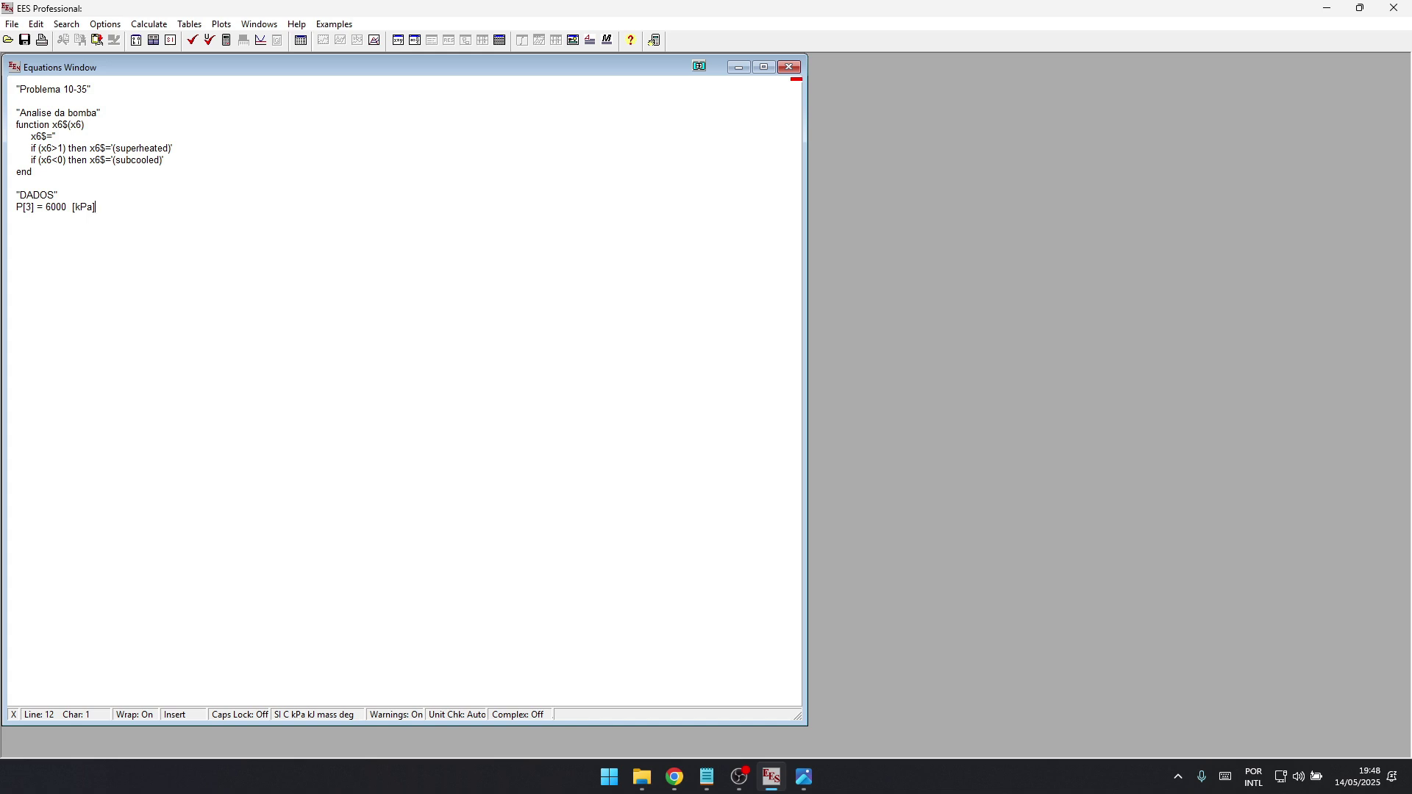
pyautogui.hotkey('alt', 'Tab')
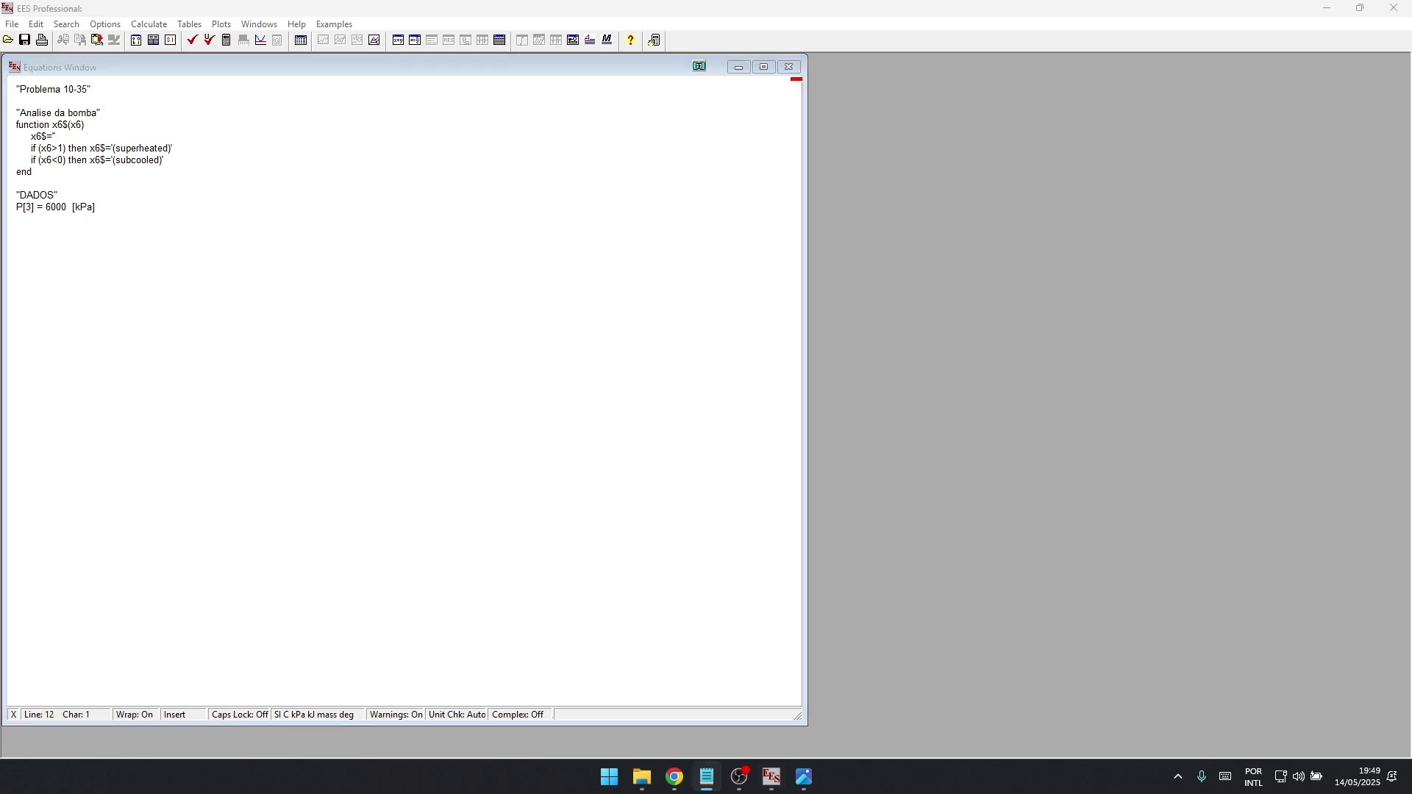
pyautogui.hotkey('alt', 'Tab')
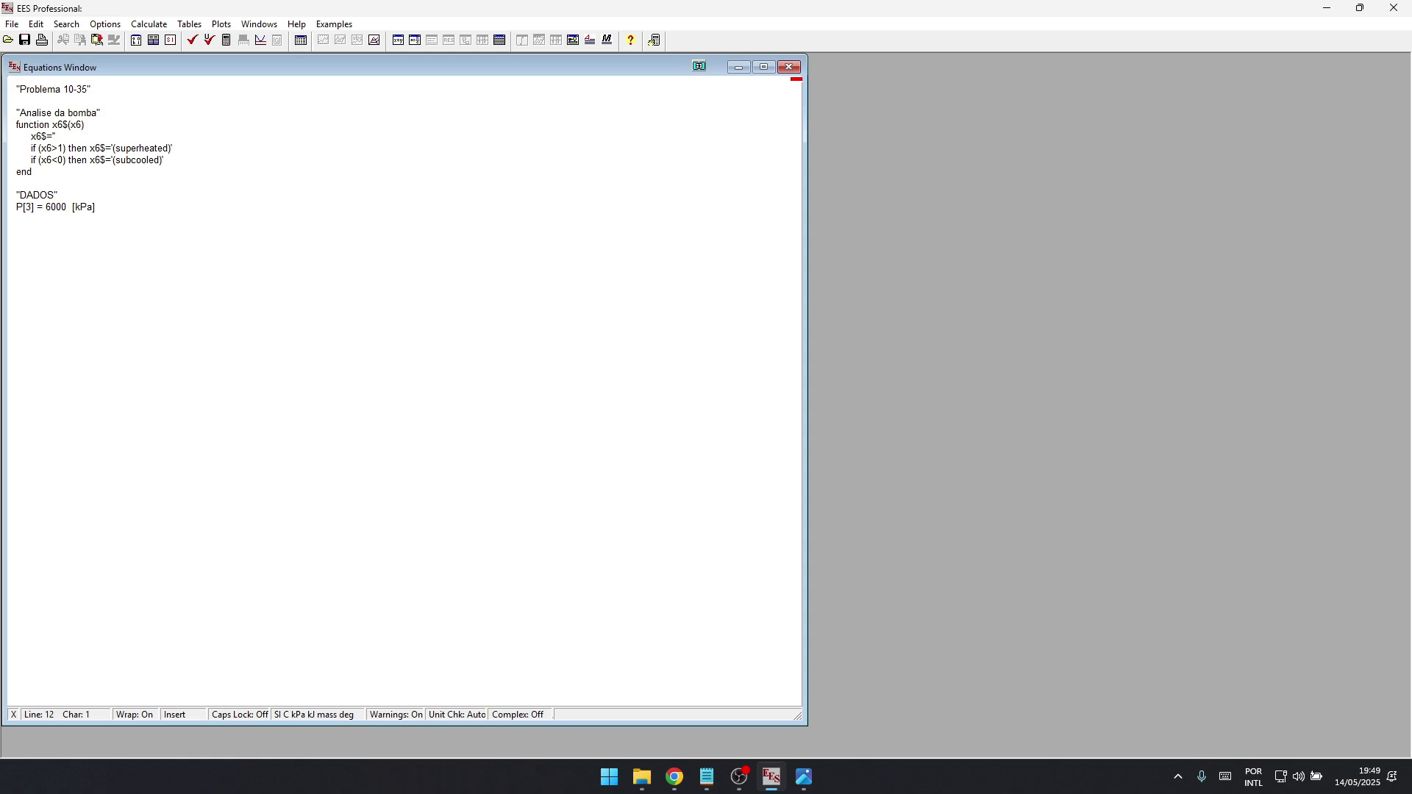
pyautogui.press('BackSpace')
pyautogui.press('Up')
pyautogui.press('Down')
pyautogui.write('T[3] = 400  [C]')
# - Extend the data list with P[4] = 2000 [kPa], T[5] = 400 [C] and P[6] = 20 [kPa]
pyautogui.hotkey('alt', 'Tab')
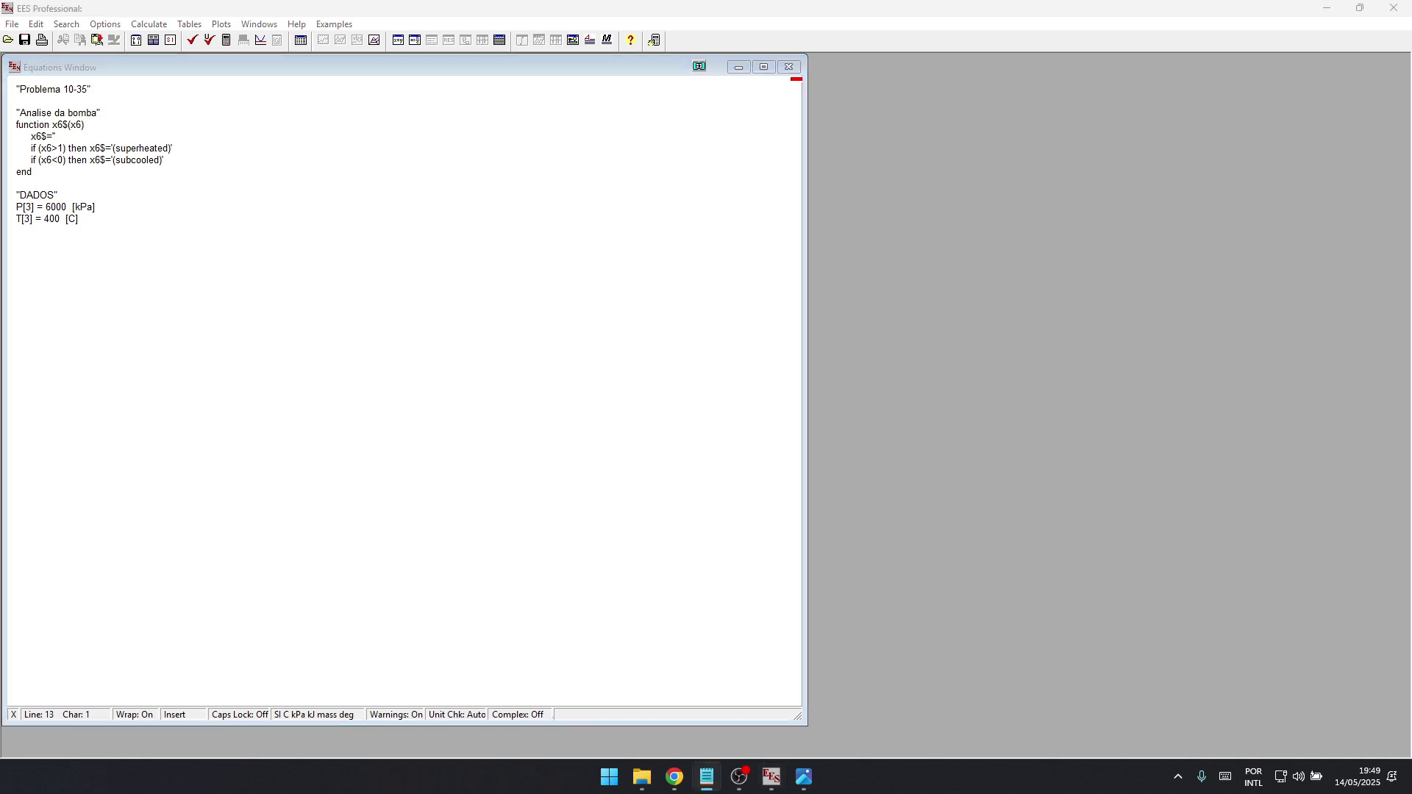
pyautogui.hotkey('alt', 'Tab')
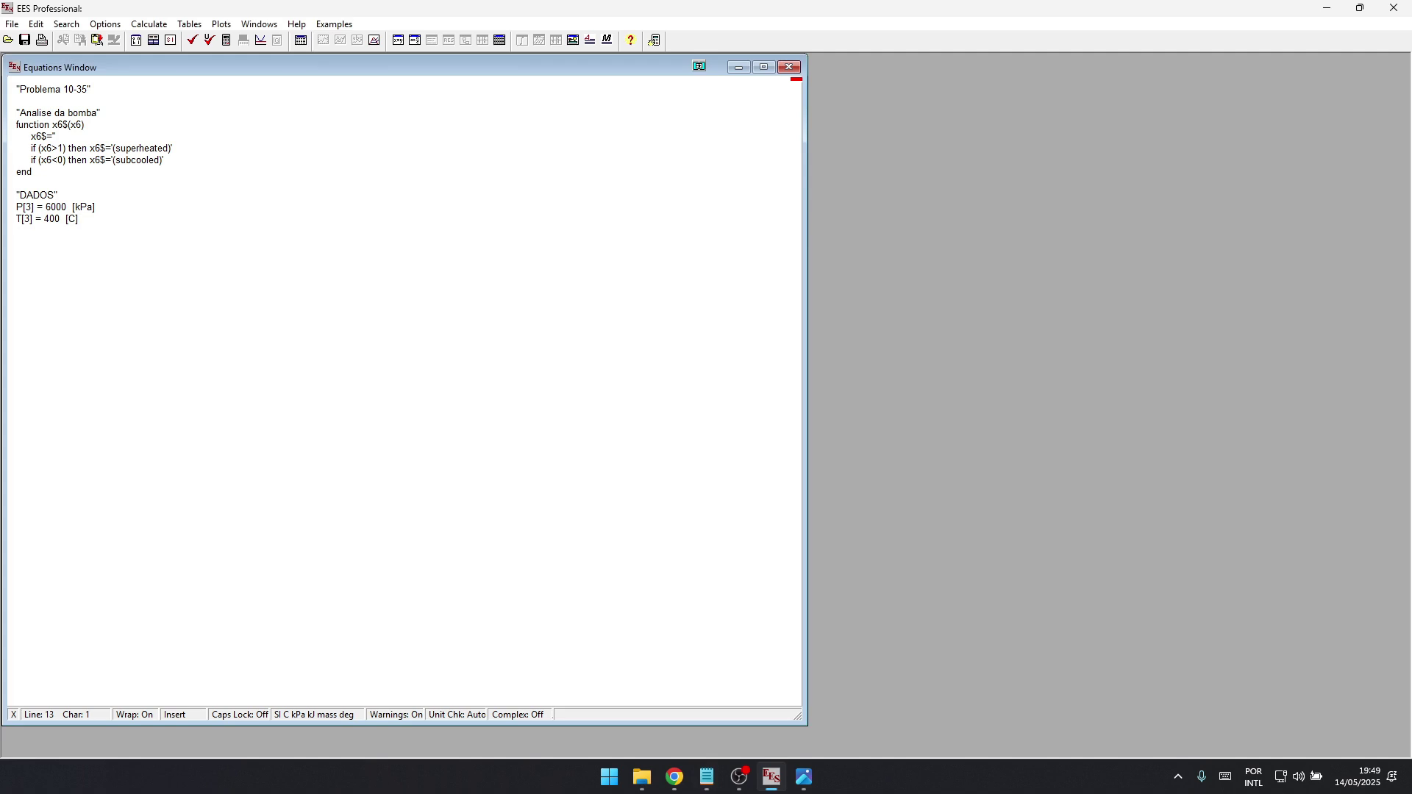
pyautogui.write('P[4] = 2000  [kPa]')
pyautogui.hotkey('alt', 'Tab')
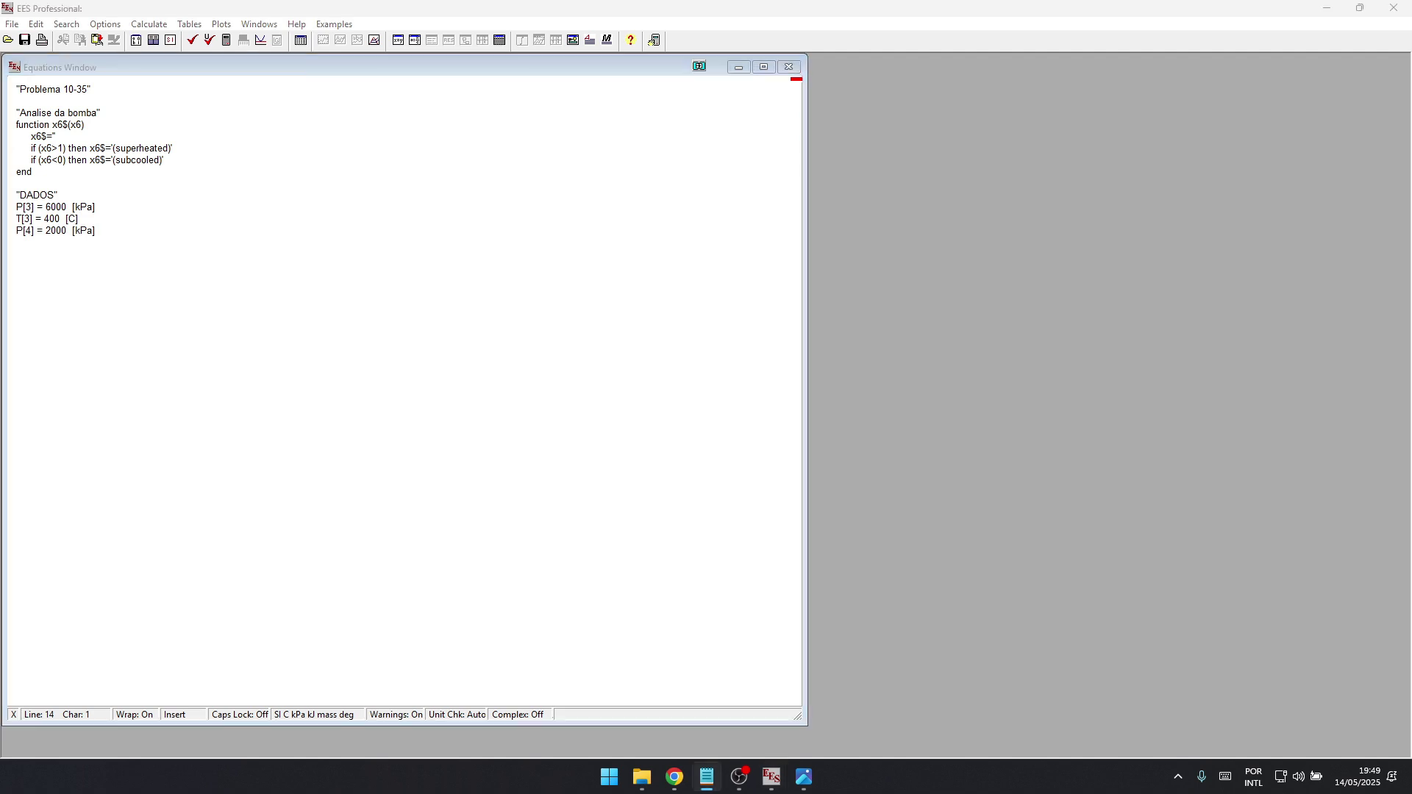
pyautogui.hotkey('alt', 'Tab')
pyautogui.write('T[5] = 400  [C]')
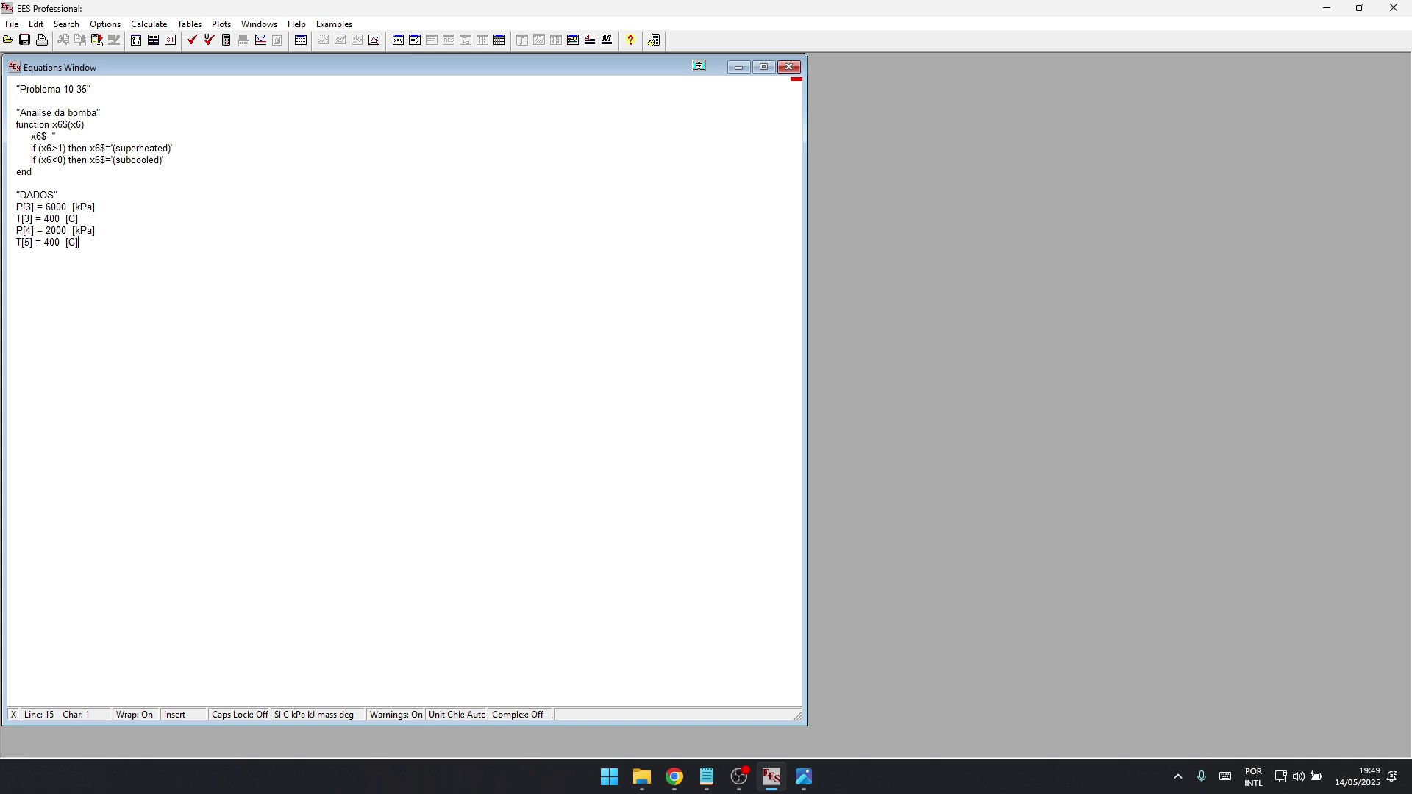
pyautogui.hotkey('alt', 'Tab')
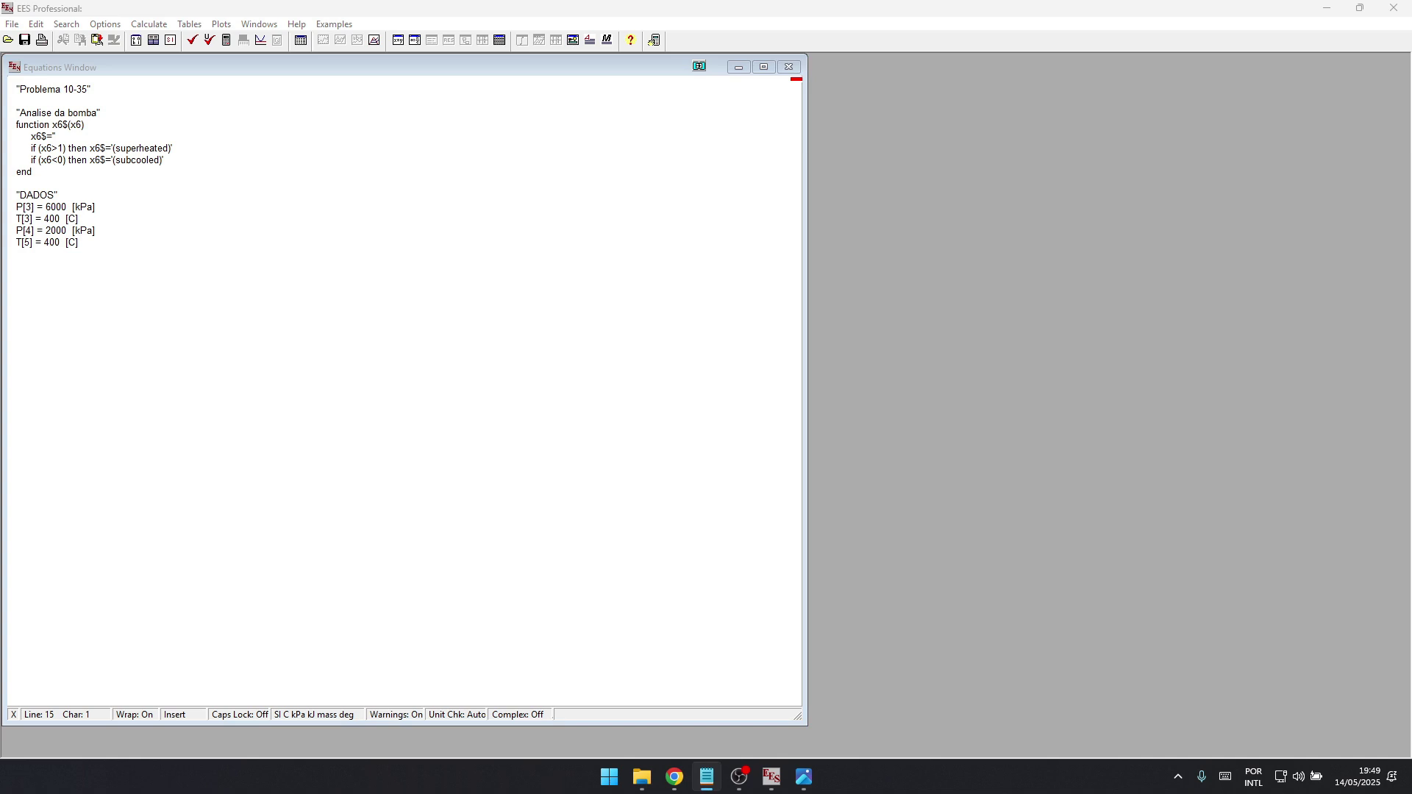
pyautogui.hotkey('alt', 'Tab')
pyautogui.write('P[6] = 20  [kPa]')
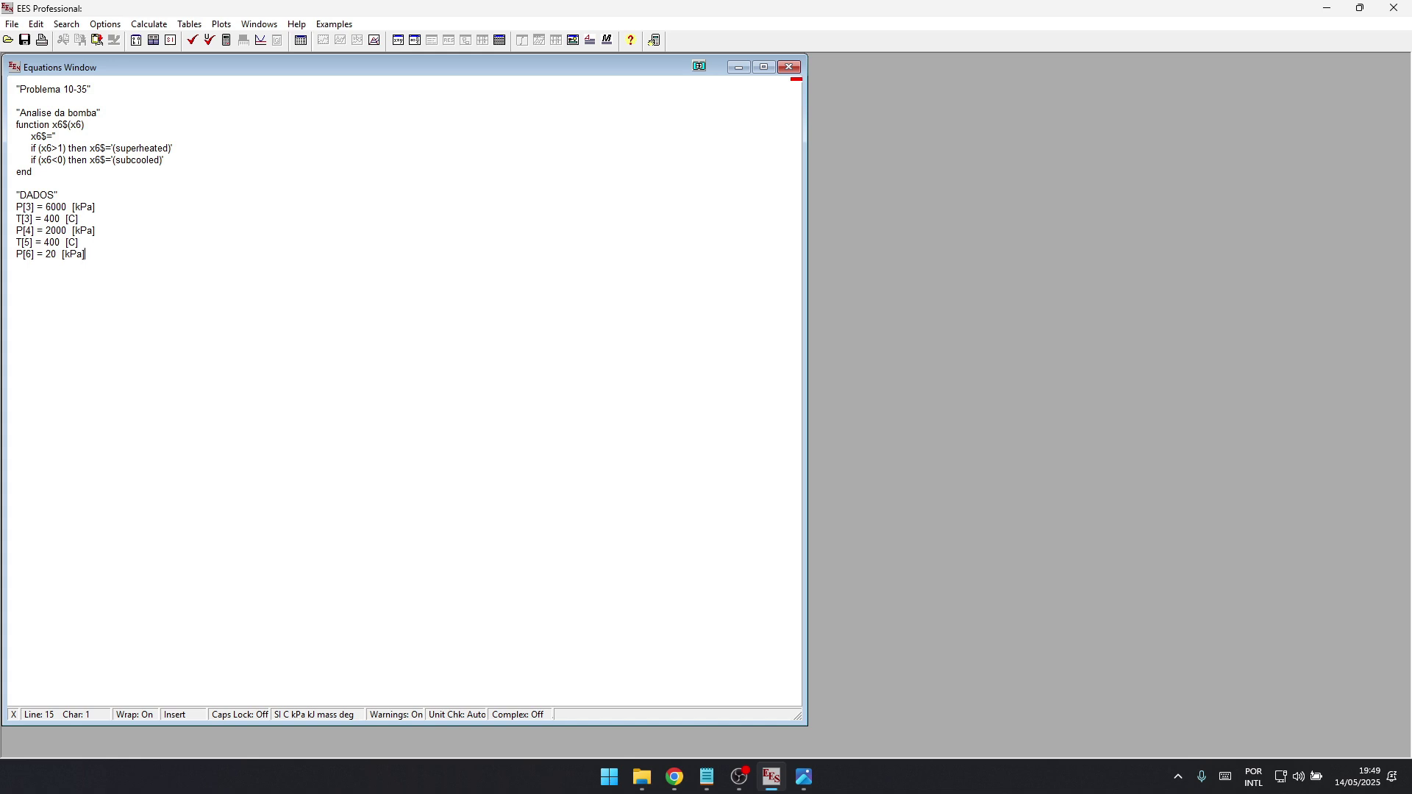
# - Below the state data, after a blank line, define Eta_t = 100/100, Eta_p = 100/100 and Fluid$='Steam_IAPWS'
pyautogui.hotkey('alt', 'Tab')
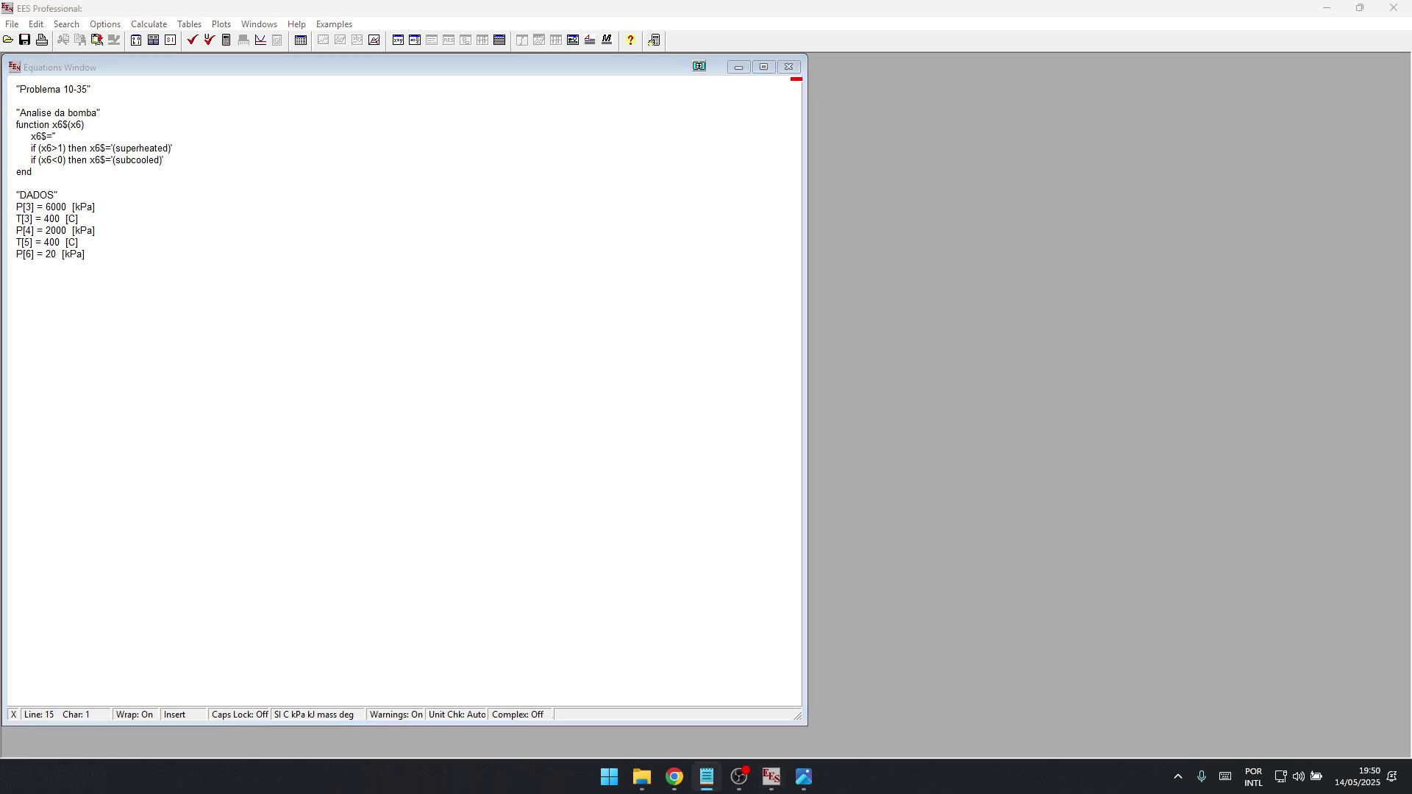
pyautogui.click(85, 253)
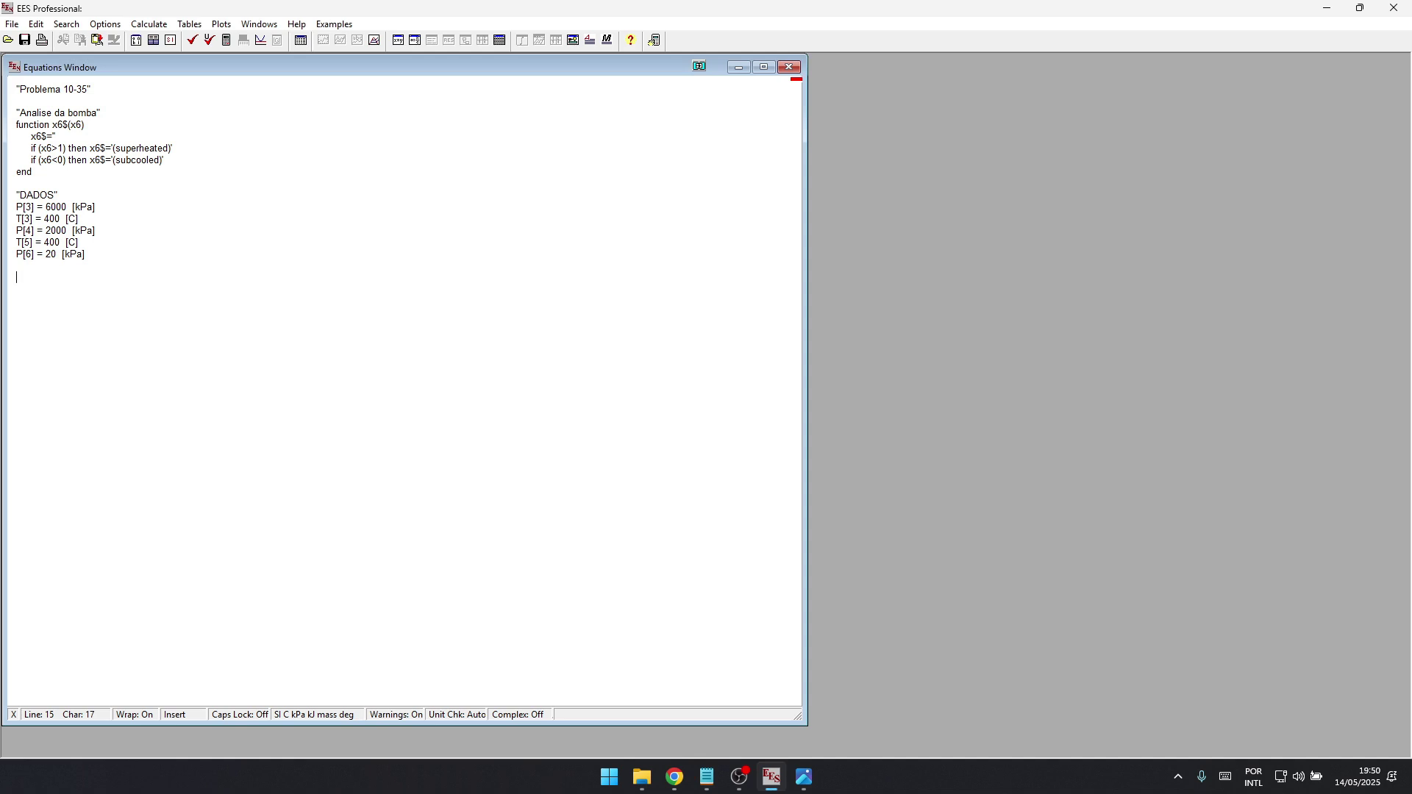
pyautogui.write('Eta_t = 100/100')
pyautogui.hotkey('alt', 'Tab')
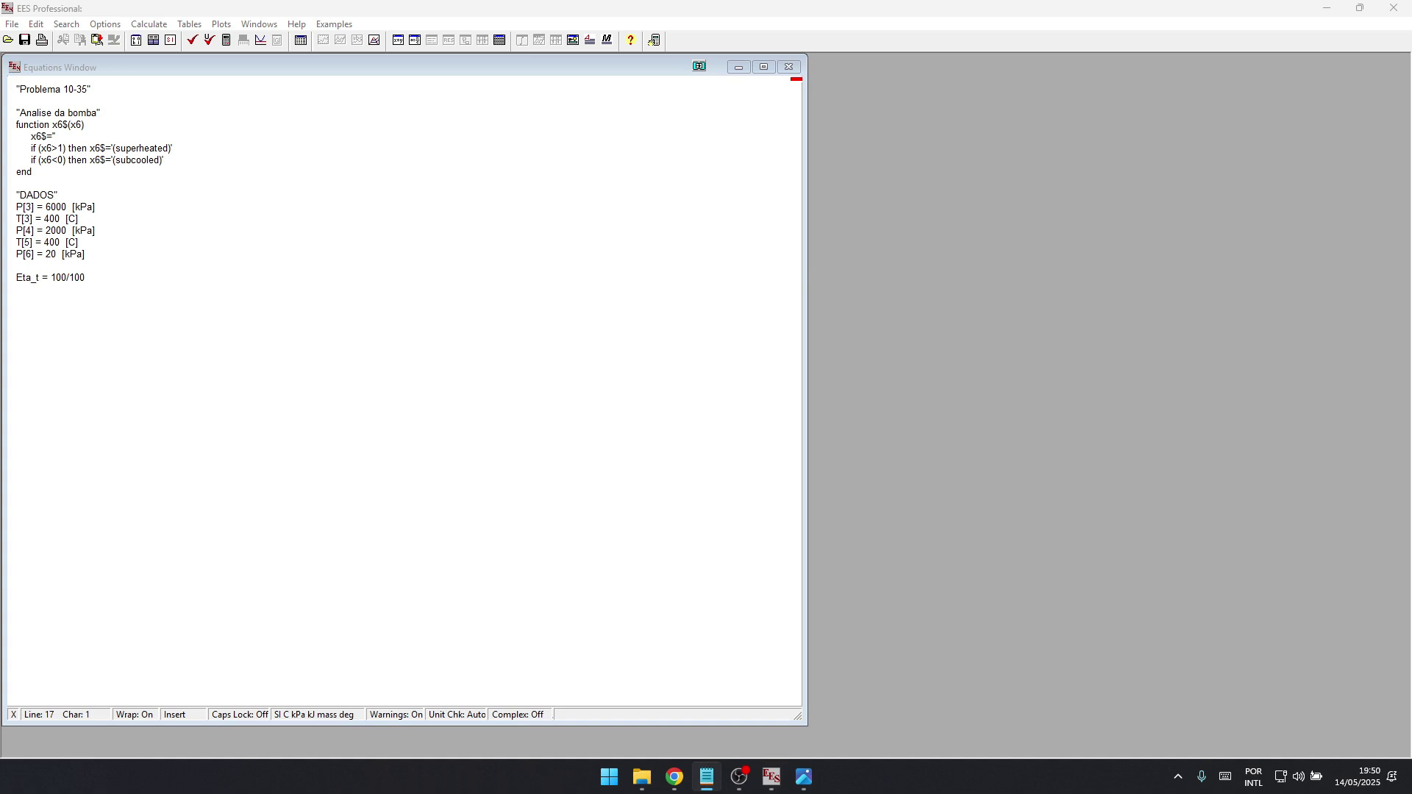
pyautogui.hotkey('alt', 'Tab')
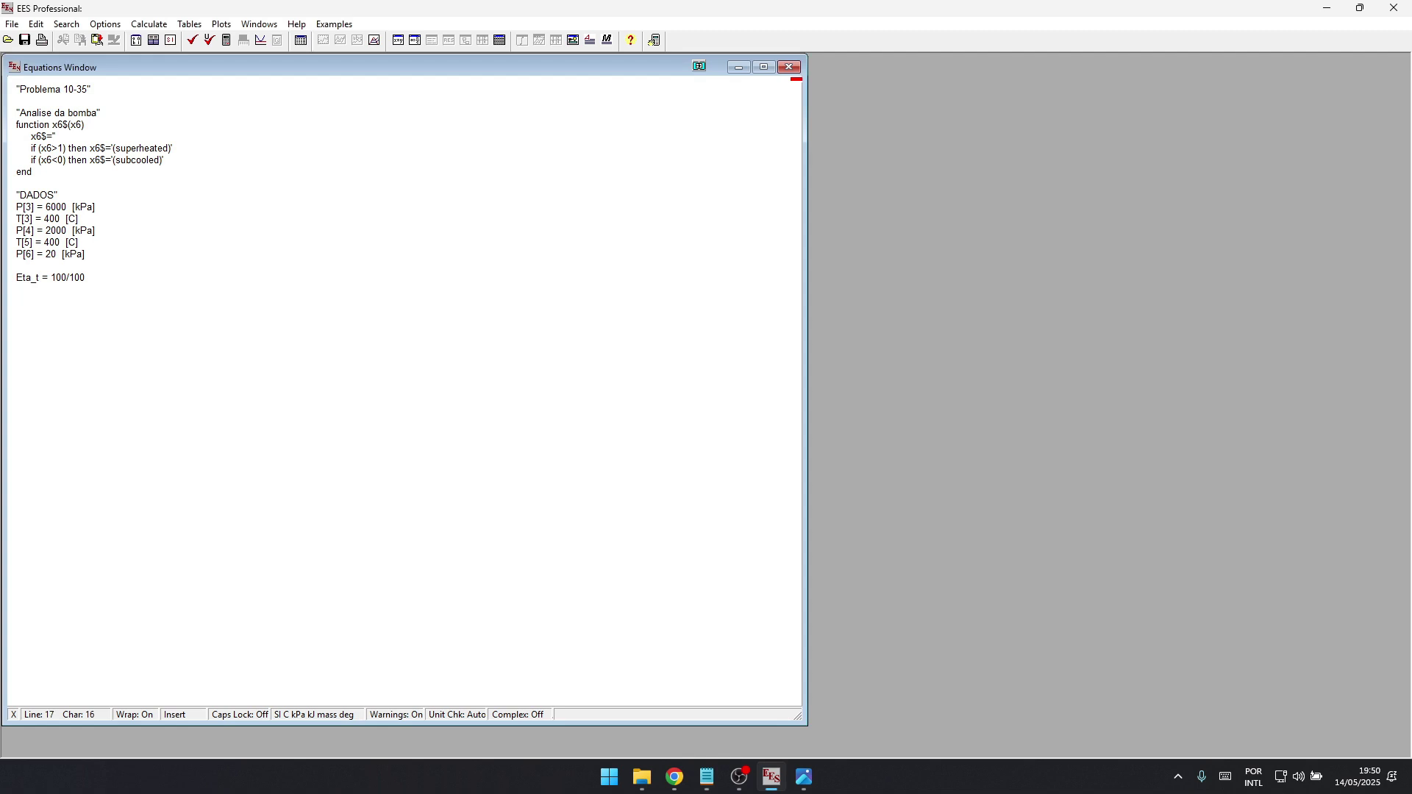
pyautogui.write('Eta_p = 100/100')
pyautogui.hotkey('alt', 'Tab')
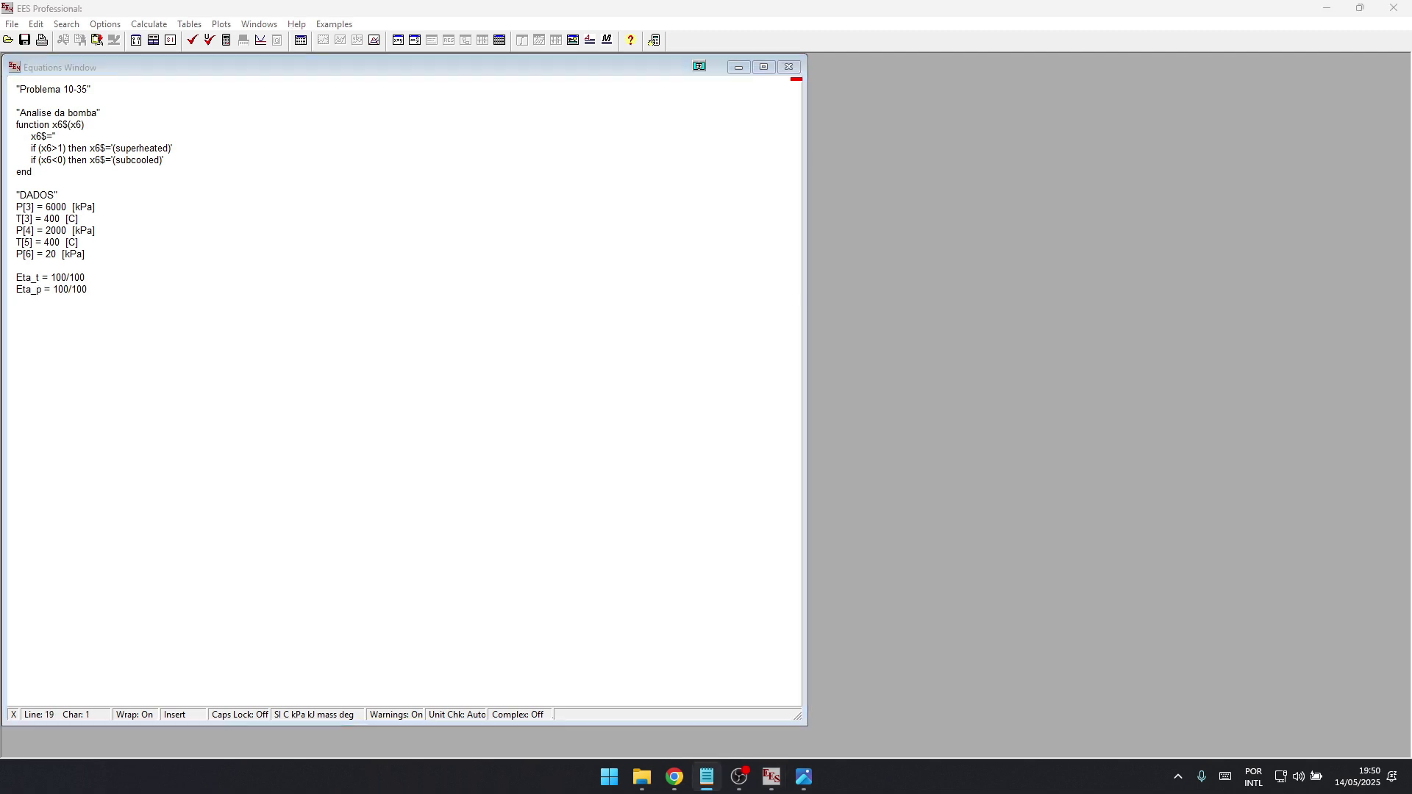
pyautogui.hotkey('alt', 'Tab')
pyautogui.write("Fluid$='Steam_IAPWS'")
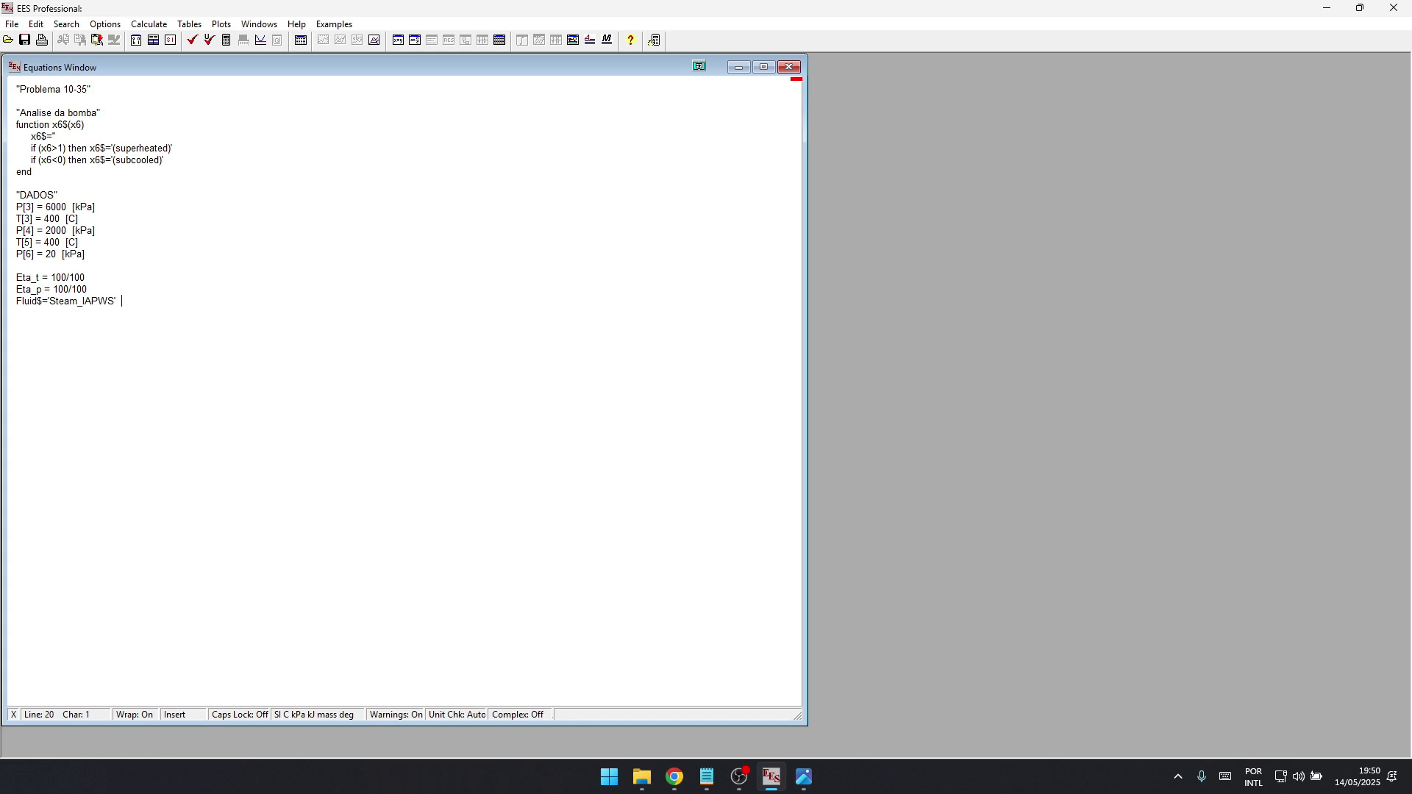
# - Below the fluid definition, after a blank line, add the section comment "Condições iniciais do ciclo"
pyautogui.hotkey('alt', 'Tab')
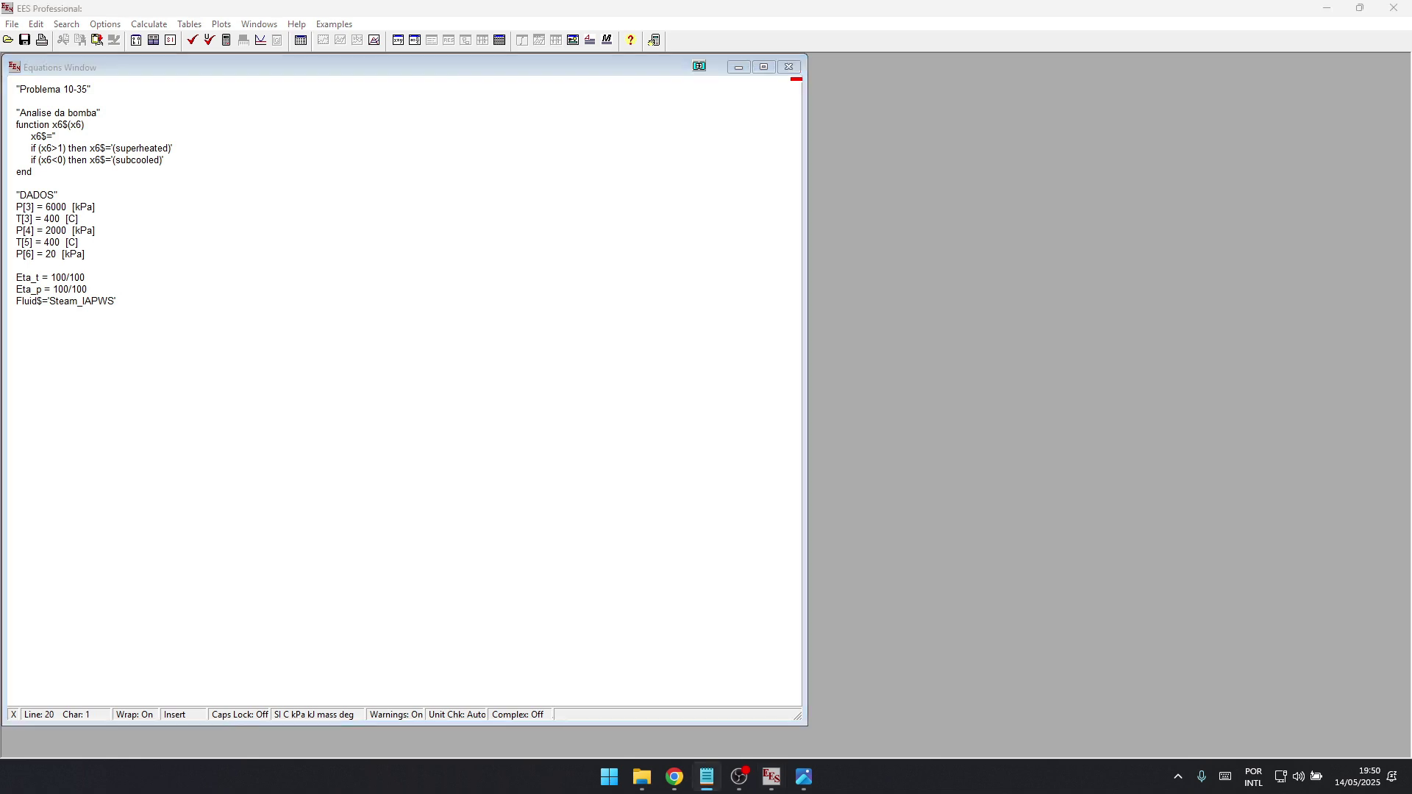
pyautogui.hotkey('alt', 'Tab')
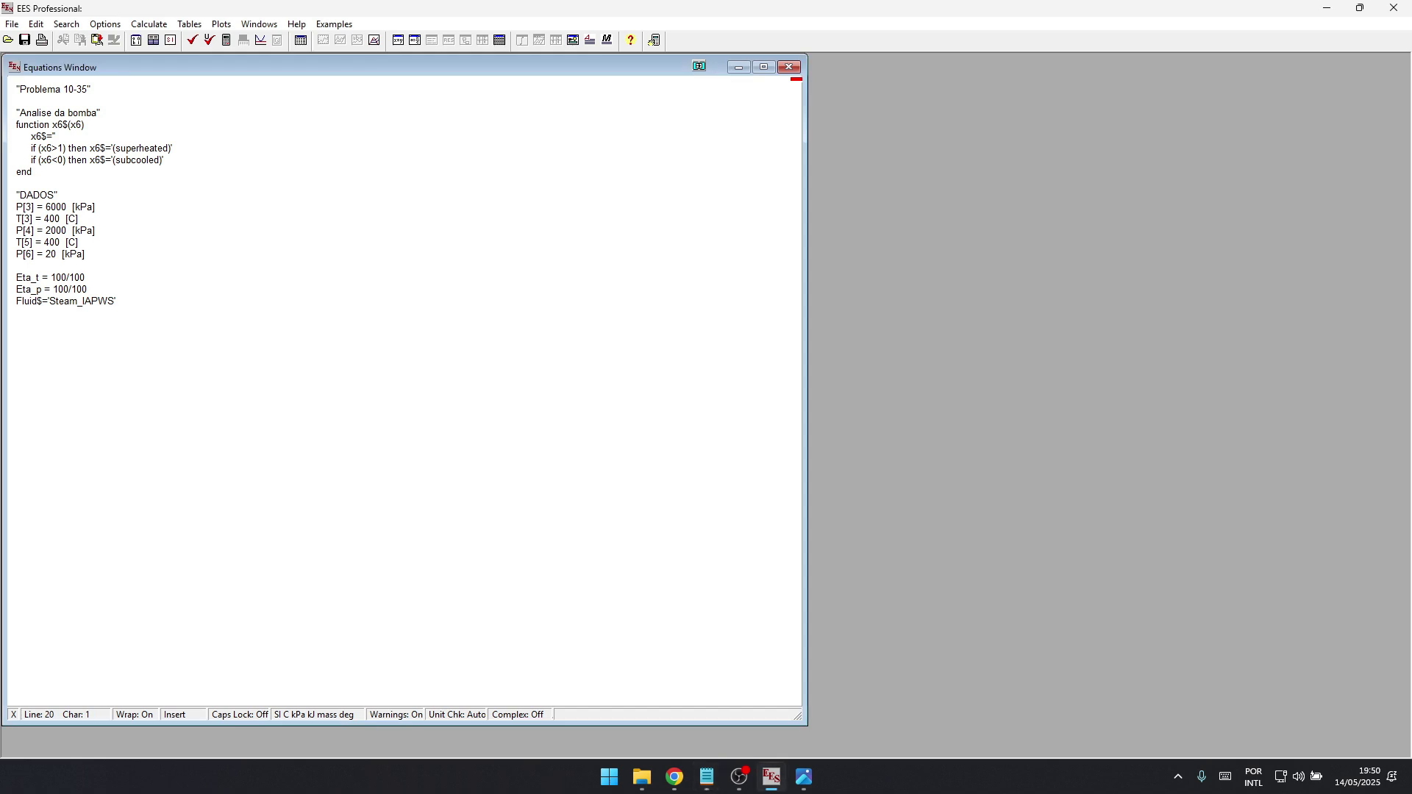
pyautogui.write('"Condições iniciais do ciclo"')
pyautogui.hotkey('alt', 'Tab')
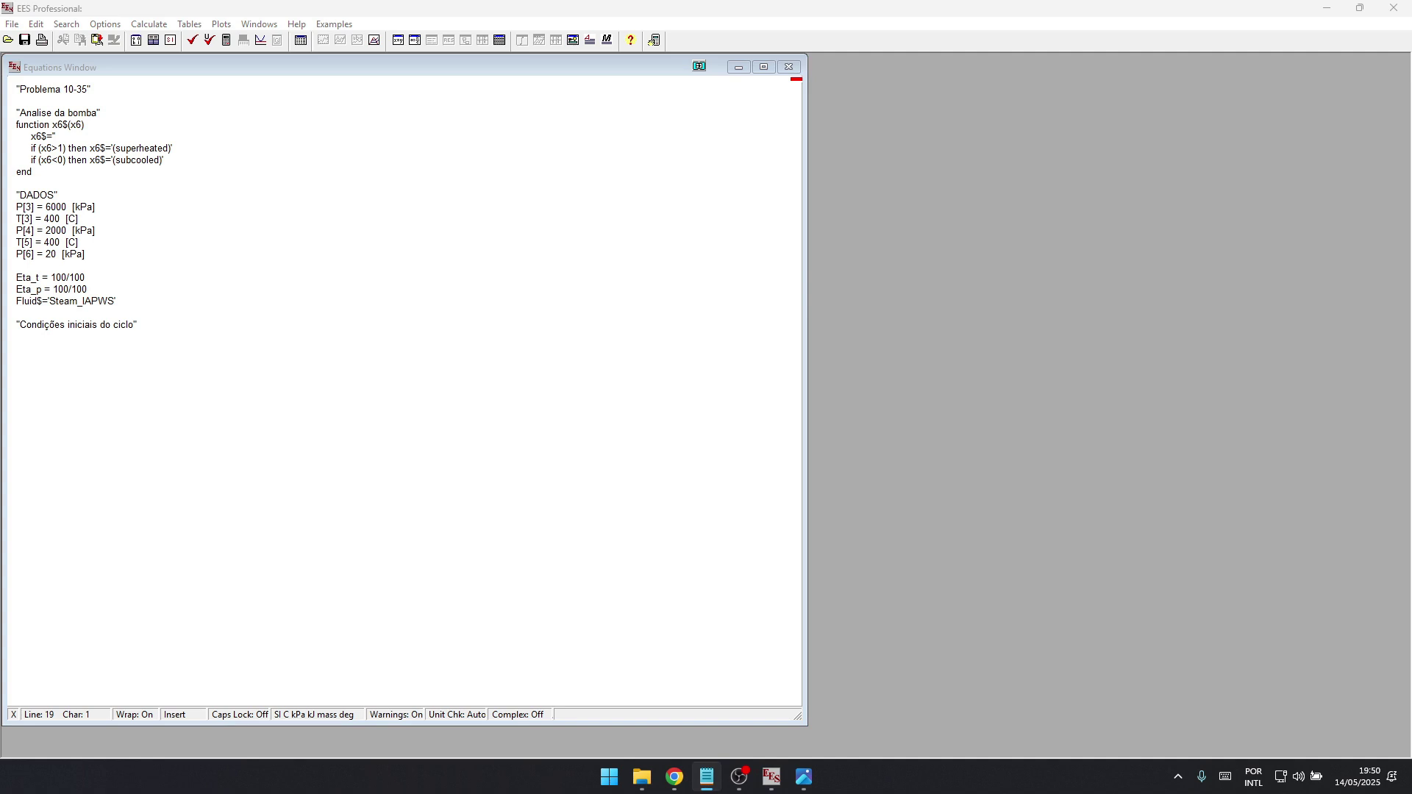
pyautogui.click(16, 336)
pyautogui.hotkey('alt', 'Tab')
# - Review the given pressures, temperatures and their units in the DADOS section
pyautogui.moveTo(95, 207); pyautogui.dragTo(72, 207)
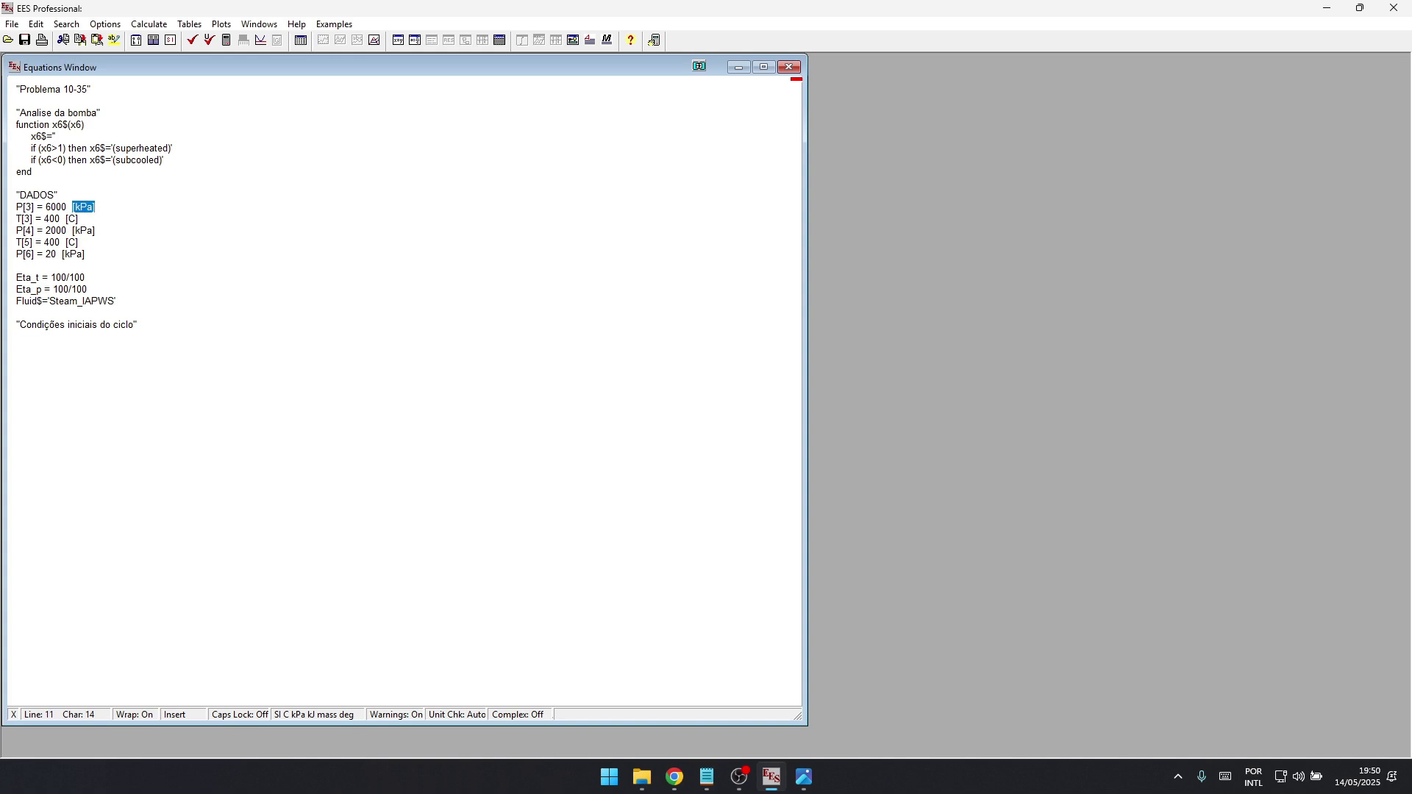
pyautogui.press('Down')
pyautogui.hotkey('shift', 'Left')
pyautogui.hotkey('shift', 'Left')
pyautogui.hotkey('shift', 'Left')
pyautogui.hotkey('shift', 'Left')
pyautogui.hotkey('shift', 'Left')
pyautogui.hotkey('shift', 'Left')
pyautogui.hotkey('shift', 'Left')
pyautogui.hotkey('shift', 'Left')
pyautogui.hotkey('shift', 'Left')
pyautogui.press('Down')
pyautogui.press('Down')
pyautogui.press('Down')
pyautogui.hotkey('shift', 'Left')
pyautogui.hotkey('shift', 'Left')
pyautogui.hotkey('shift', 'Left')
pyautogui.hotkey('shift', 'Left')
pyautogui.hotkey('shift', 'Left')
pyautogui.hotkey('shift', 'Left')
pyautogui.hotkey('shift', 'Left')
pyautogui.hotkey('shift', 'Left')
pyautogui.hotkey('shift', 'Right')
pyautogui.hotkey('shift', 'Left')
pyautogui.press('Down')
pyautogui.hotkey('shift', 'Left')
pyautogui.hotkey('shift', 'Left')
pyautogui.hotkey('shift', 'Left')
pyautogui.hotkey('shift', 'Left')
pyautogui.hotkey('shift', 'Left')
pyautogui.hotkey('shift', 'Left')
pyautogui.hotkey('shift', 'Left')
pyautogui.hotkey('shift', 'Left')
pyautogui.press('Down')
pyautogui.hotkey('shift', 'Left')
pyautogui.hotkey('shift', 'Left')
pyautogui.hotkey('shift', 'Left')
pyautogui.hotkey('shift', 'Left')
pyautogui.hotkey('shift', 'Left')
pyautogui.hotkey('shift', 'Left')
pyautogui.hotkey('shift', 'Left')
pyautogui.hotkey('shift', 'Left')
pyautogui.hotkey('shift', 'Left')
pyautogui.hotkey('shift', 'Left')
pyautogui.hotkey('shift', 'Right')
pyautogui.hotkey('shift', 'Right')
pyautogui.hotkey('shift', 'Right')
pyautogui.hotkey('shift', 'Right')
pyautogui.hotkey('shift', 'Right')
pyautogui.hotkey('shift', 'Right')
# - Under the initial conditions comment, add the pressure equalities P[5]=P[4] and P[2]=P[3]
pyautogui.hotkey('ctrl', 'End')
pyautogui.write('P[5]=P[4]')
pyautogui.hotkey('alt', 'Tab')
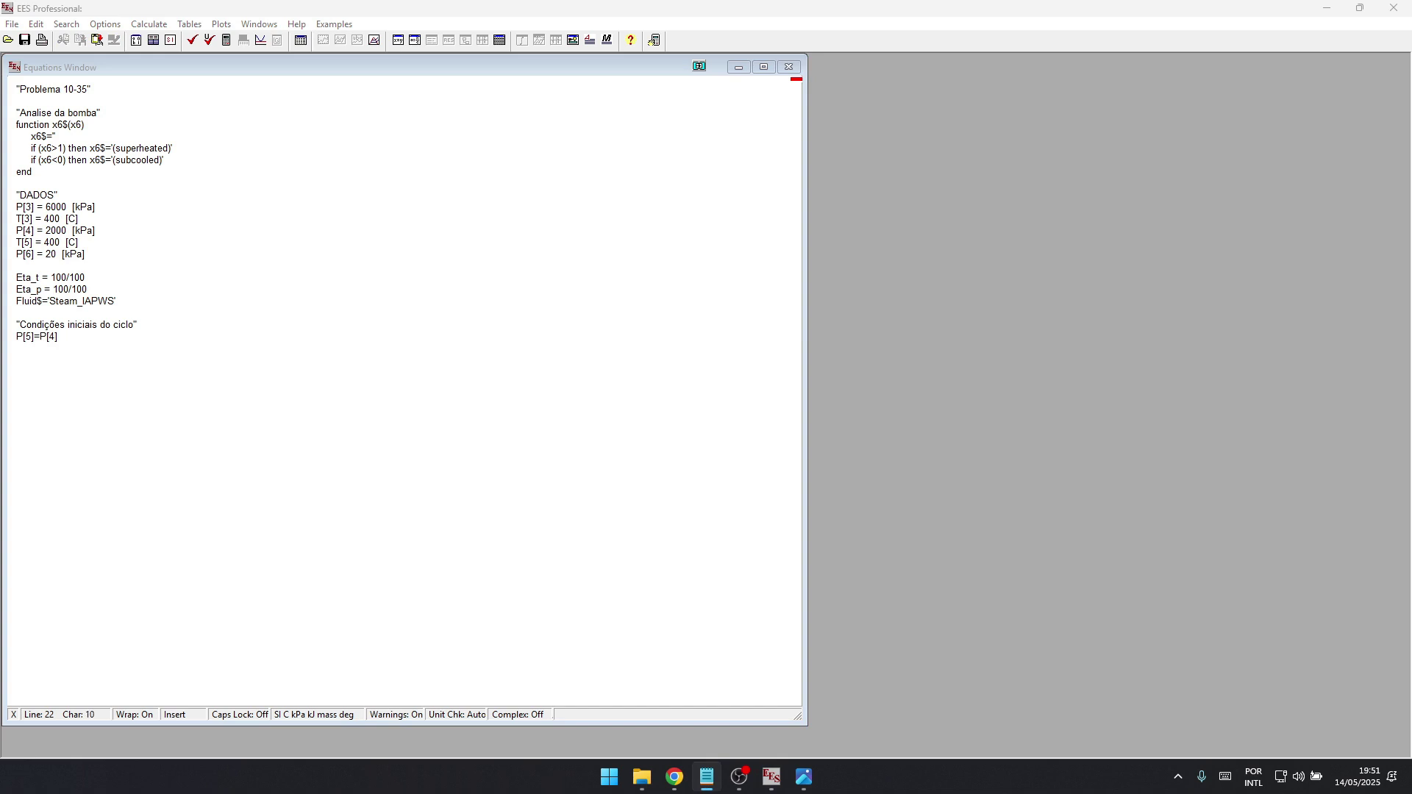
pyautogui.hotkey('alt', 'Tab')
pyautogui.press('Return')
pyautogui.write('P[2]=P[3]')
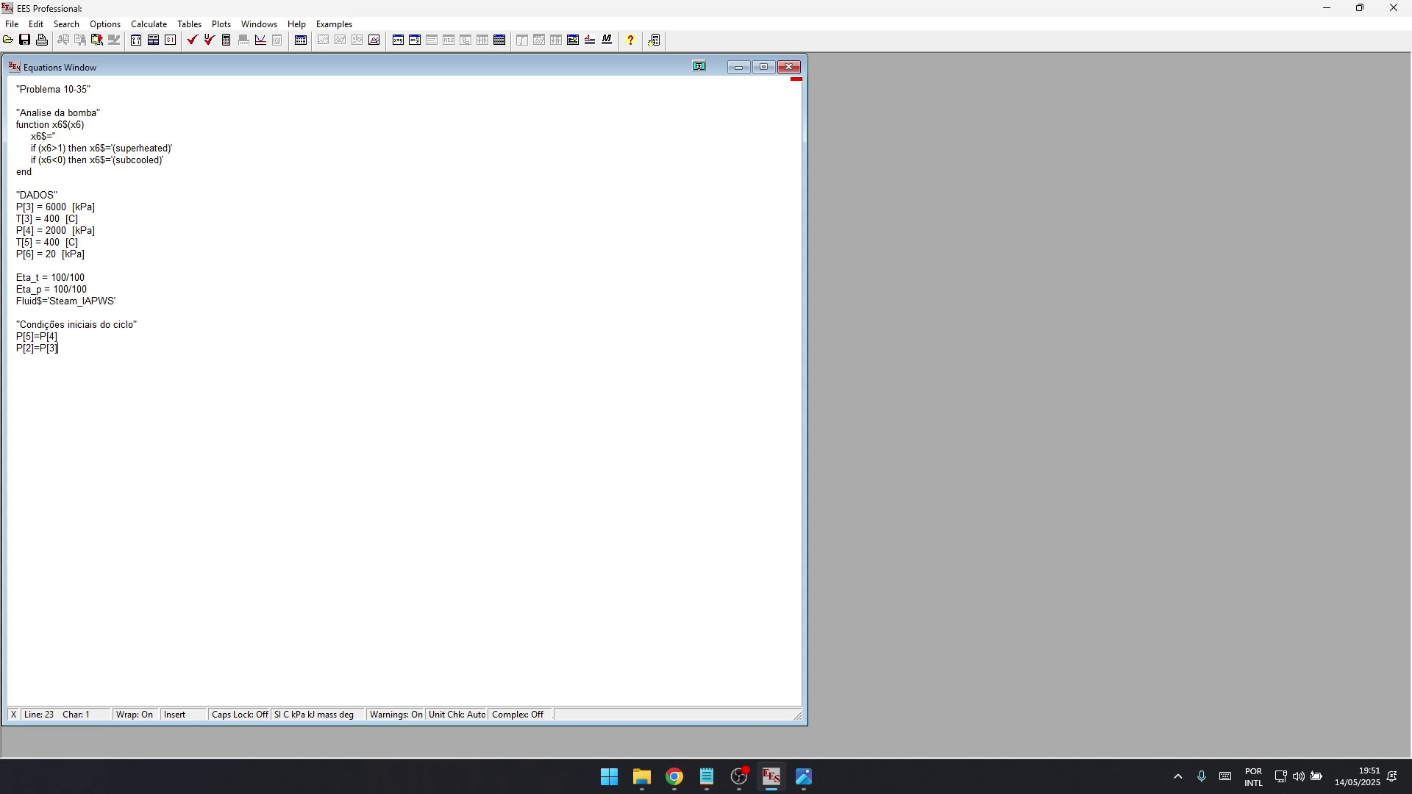
# - Below the pressure equalities, add the isentropic expansion relations s_s[4]=s[3] and s_s[6]=s[5]
pyautogui.hotkey('alt', 'Tab')
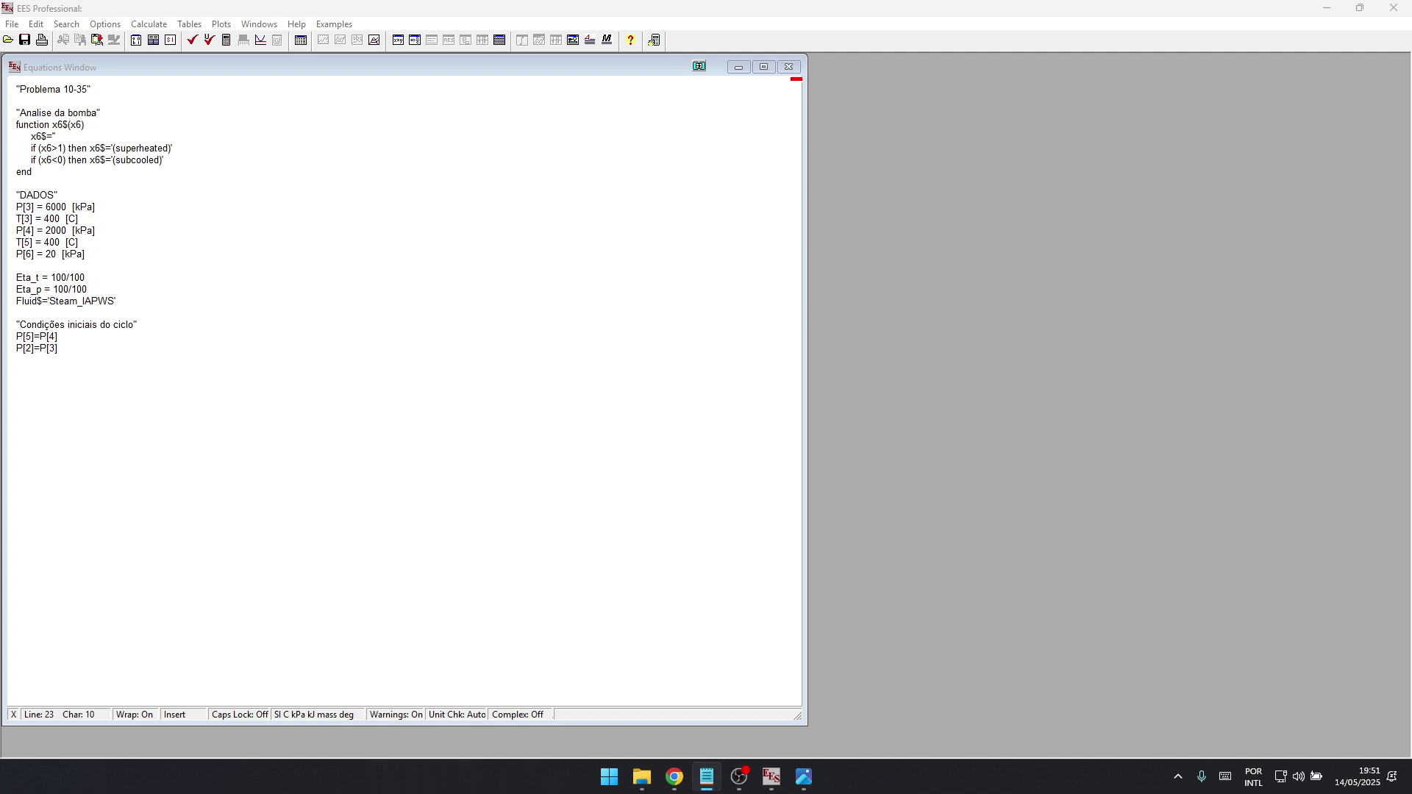
pyautogui.hotkey('alt', 'Tab')
pyautogui.write('s_s[4]=s[3]')
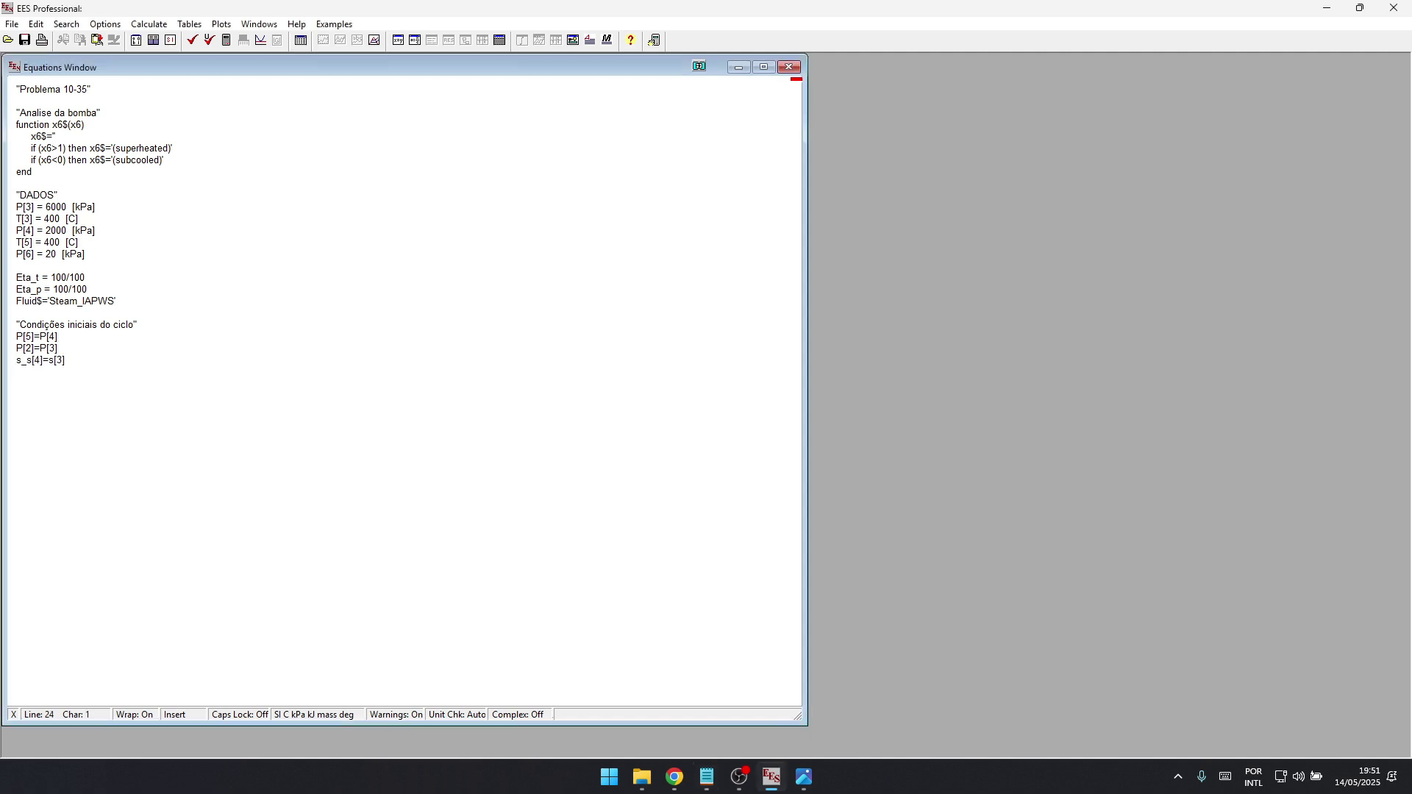
pyautogui.hotkey('alt', 'Tab')
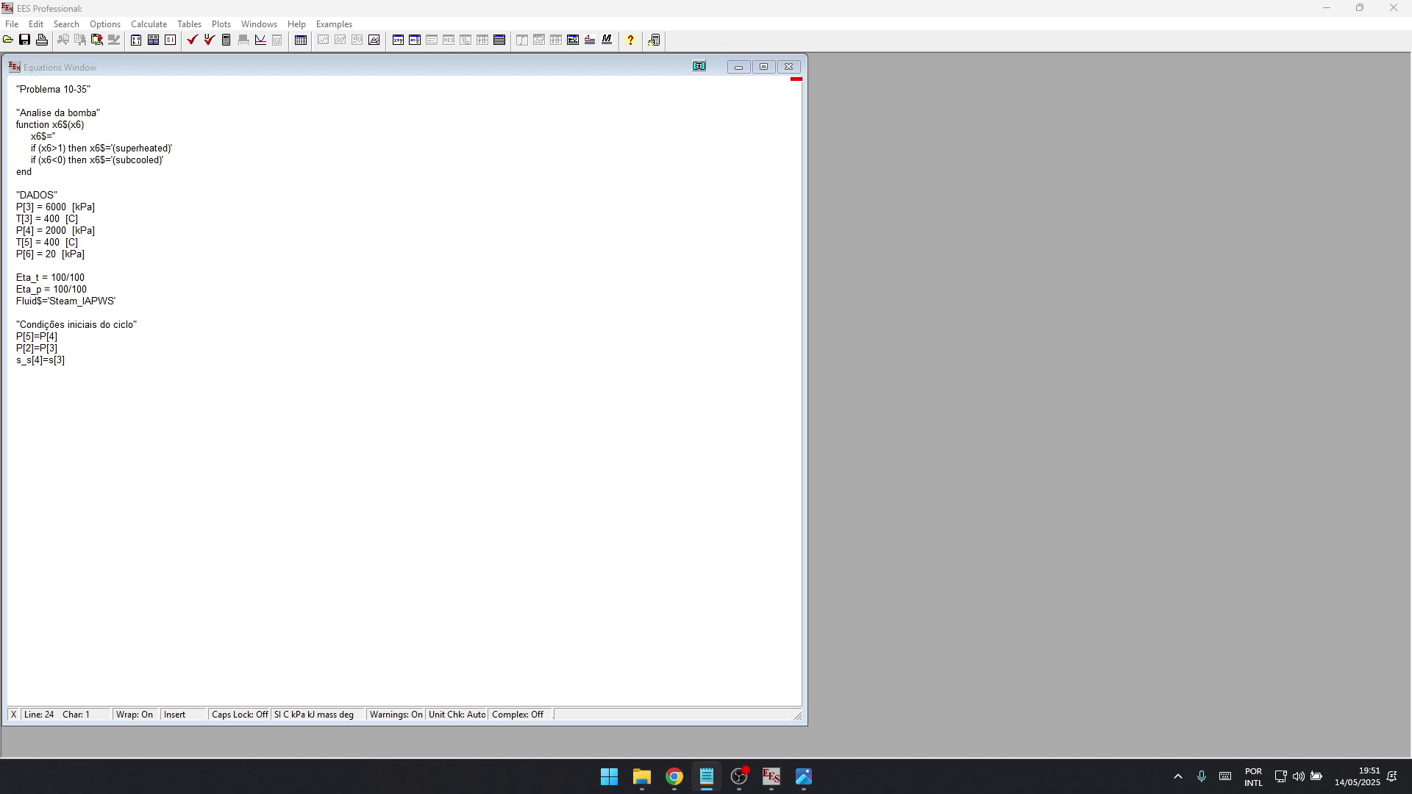
pyautogui.hotkey('alt', 'Tab')
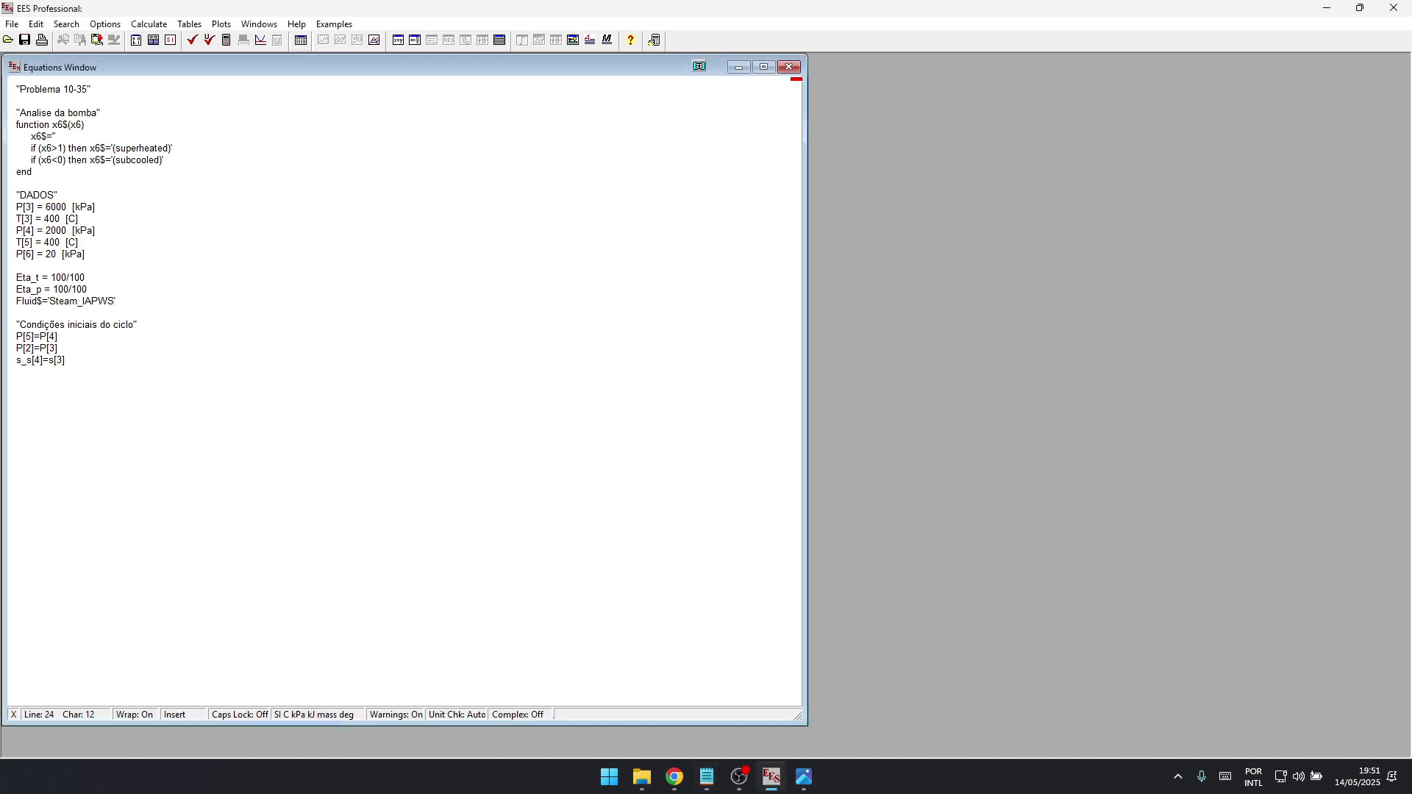
pyautogui.press('Return')
pyautogui.write('s_s[6]=s[5]')
# - Add the condenser pressure equality P[1] = P[6] after the entropy relations
pyautogui.hotkey('alt', 'Tab')
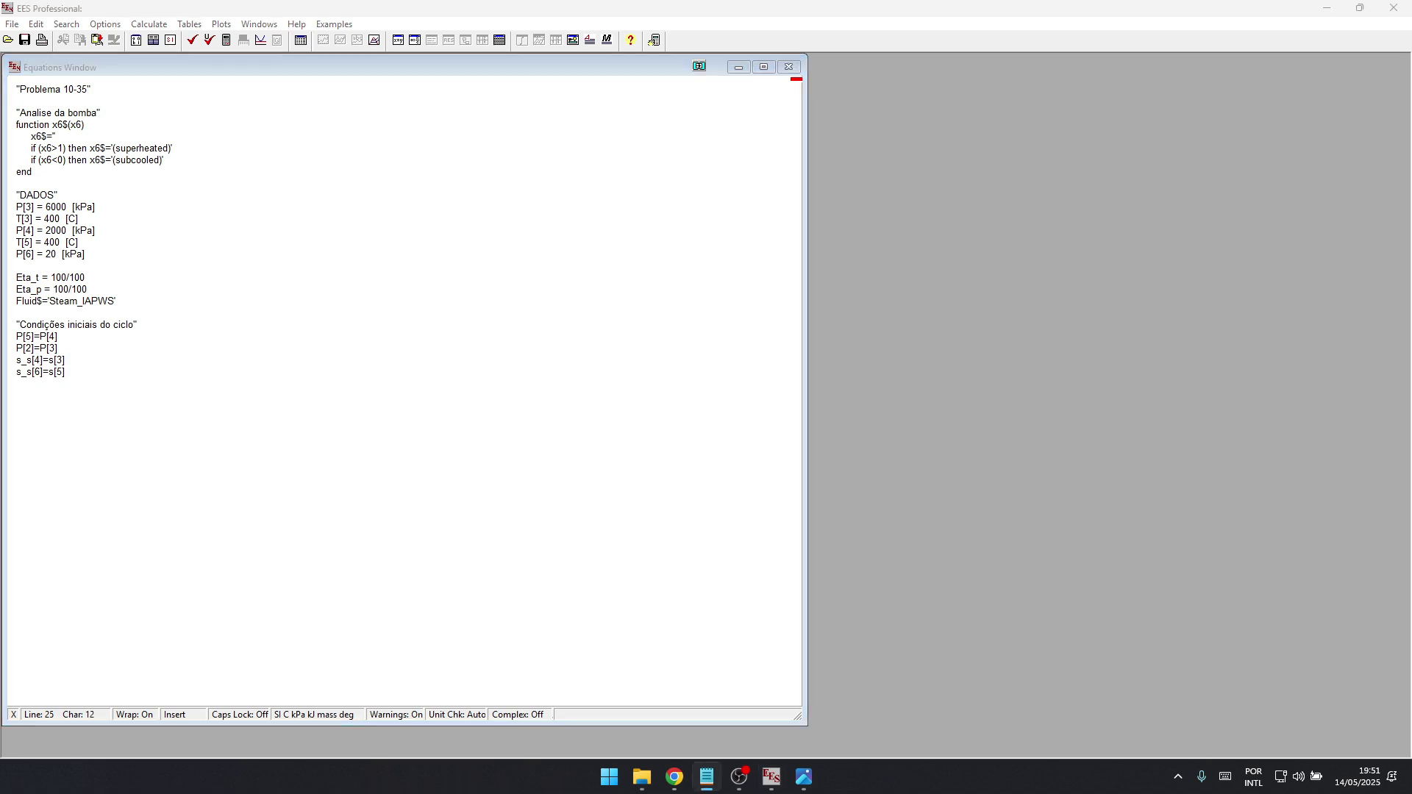
pyautogui.hotkey('alt', 'Tab')
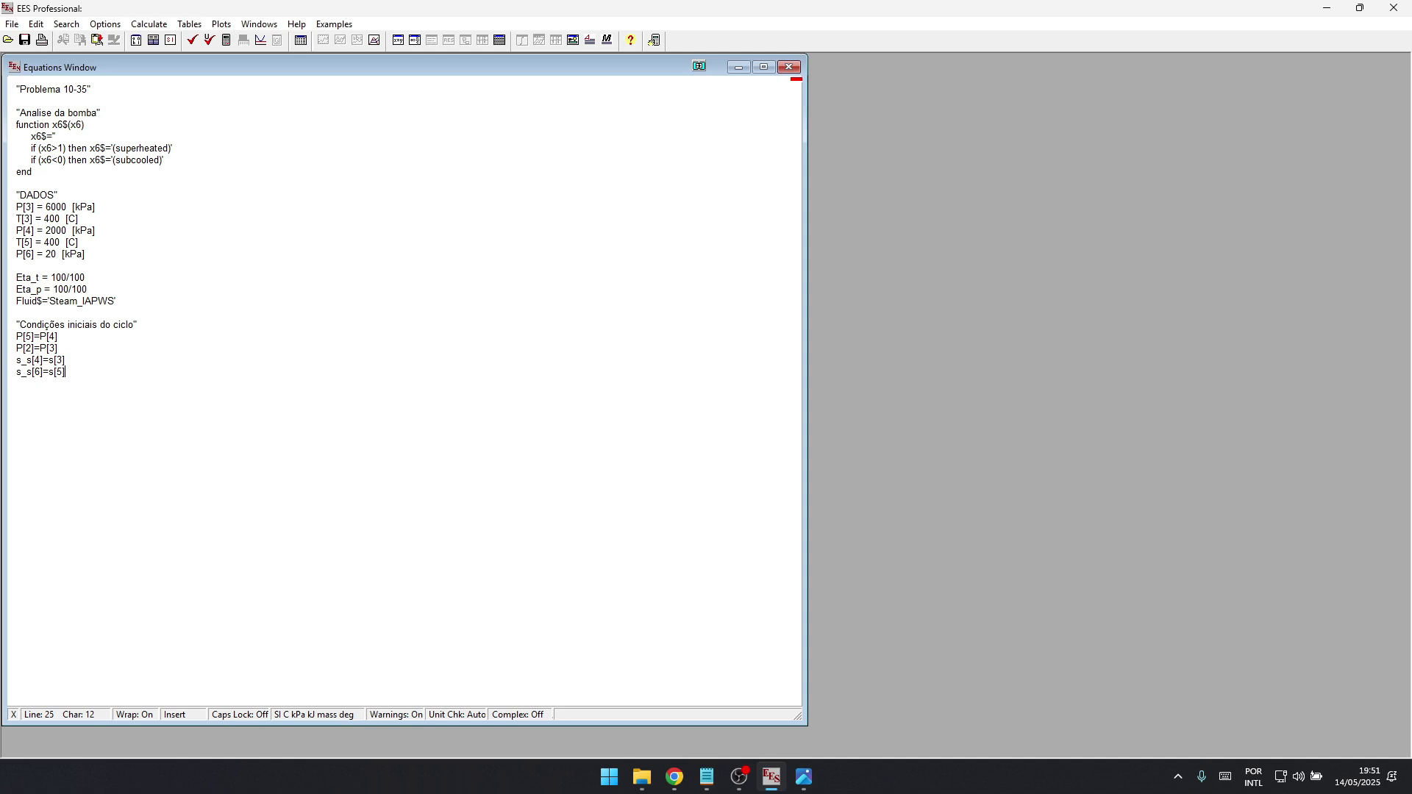
pyautogui.write('P[1] = P[6]')
pyautogui.hotkey('alt', 'Tab')
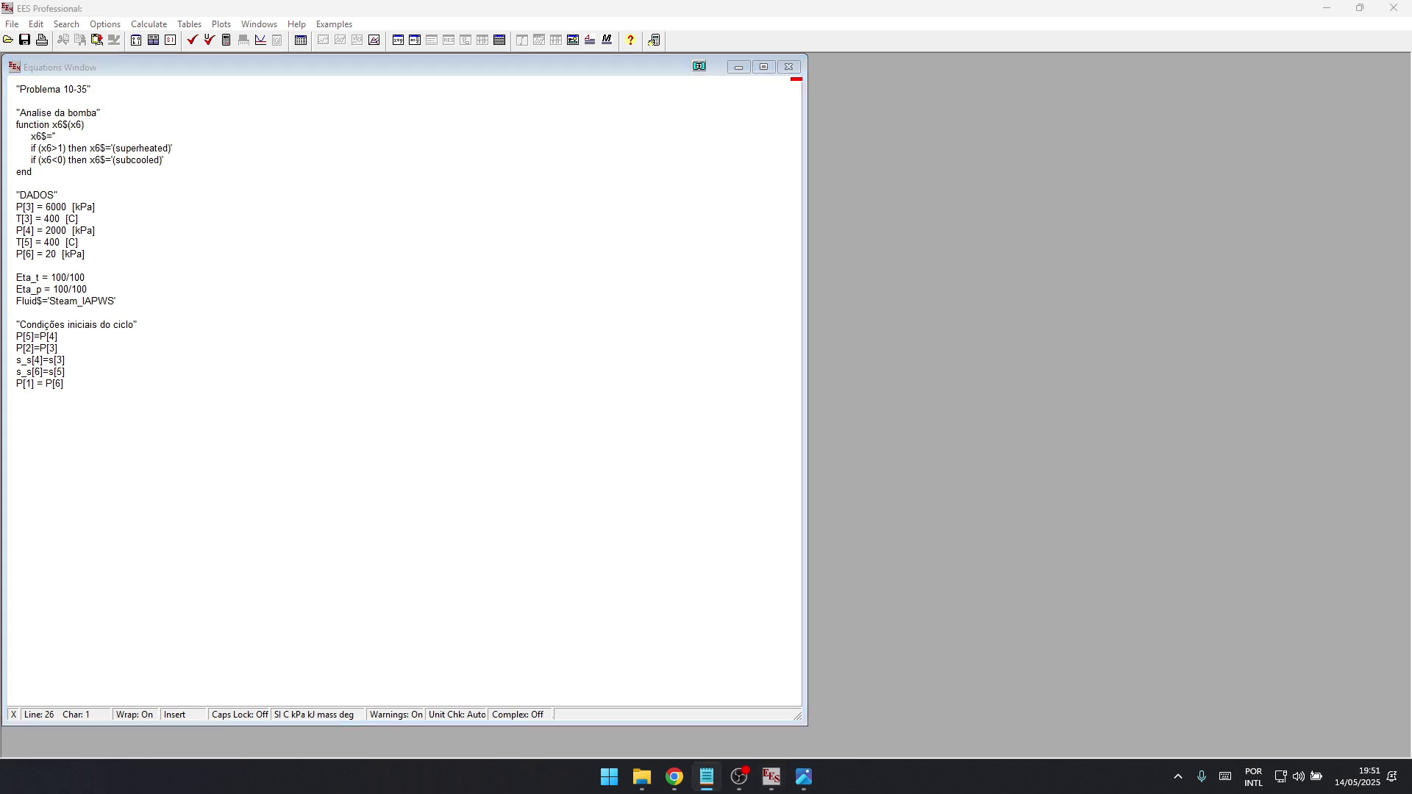
pyautogui.hotkey('alt', 'Tab')
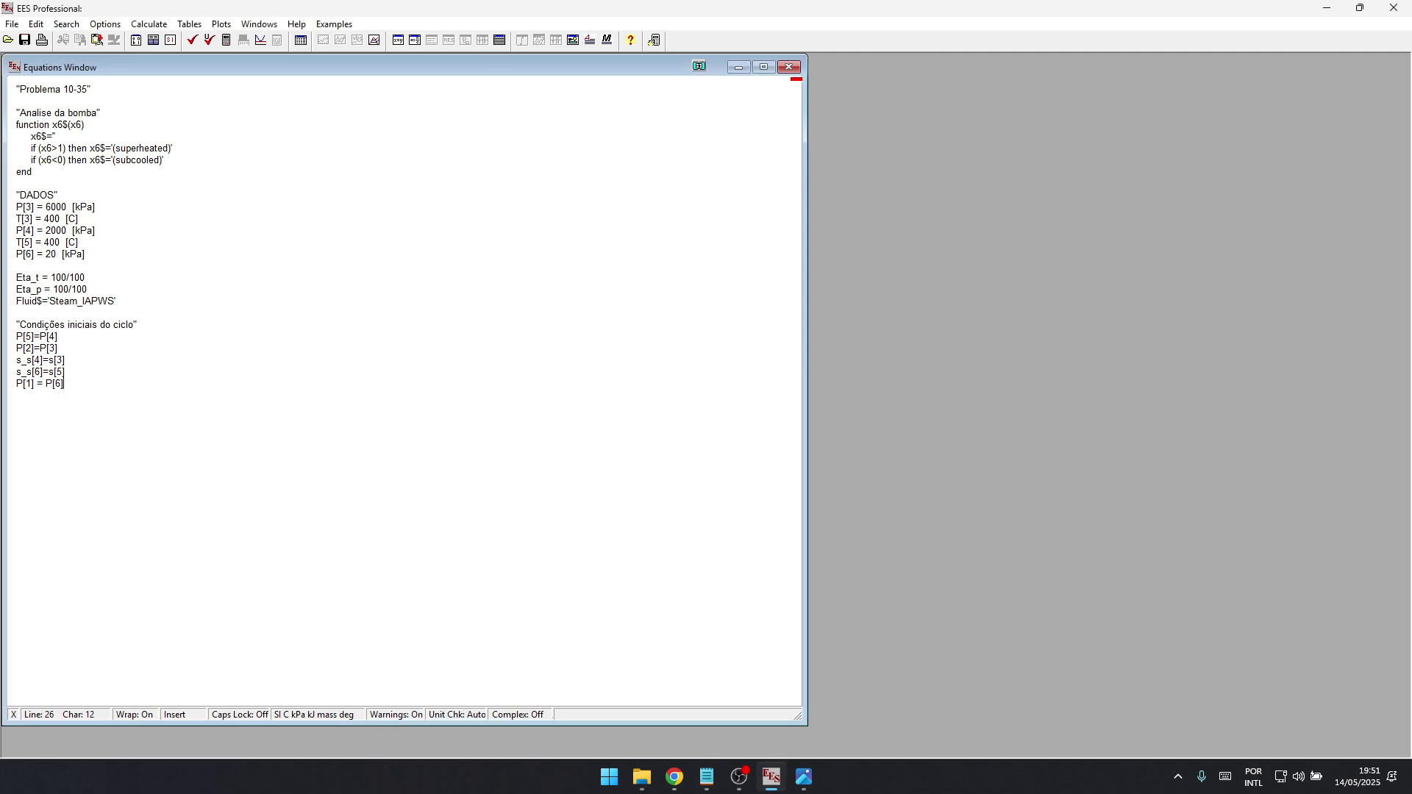
# - Complete the initial conditions with x[1]=0 and add the comment "Propriedades termodinamicas" below them after a blank line
pyautogui.write('x[1]=0')
pyautogui.press('Return')
pyautogui.hotkey('alt', 'Tab')
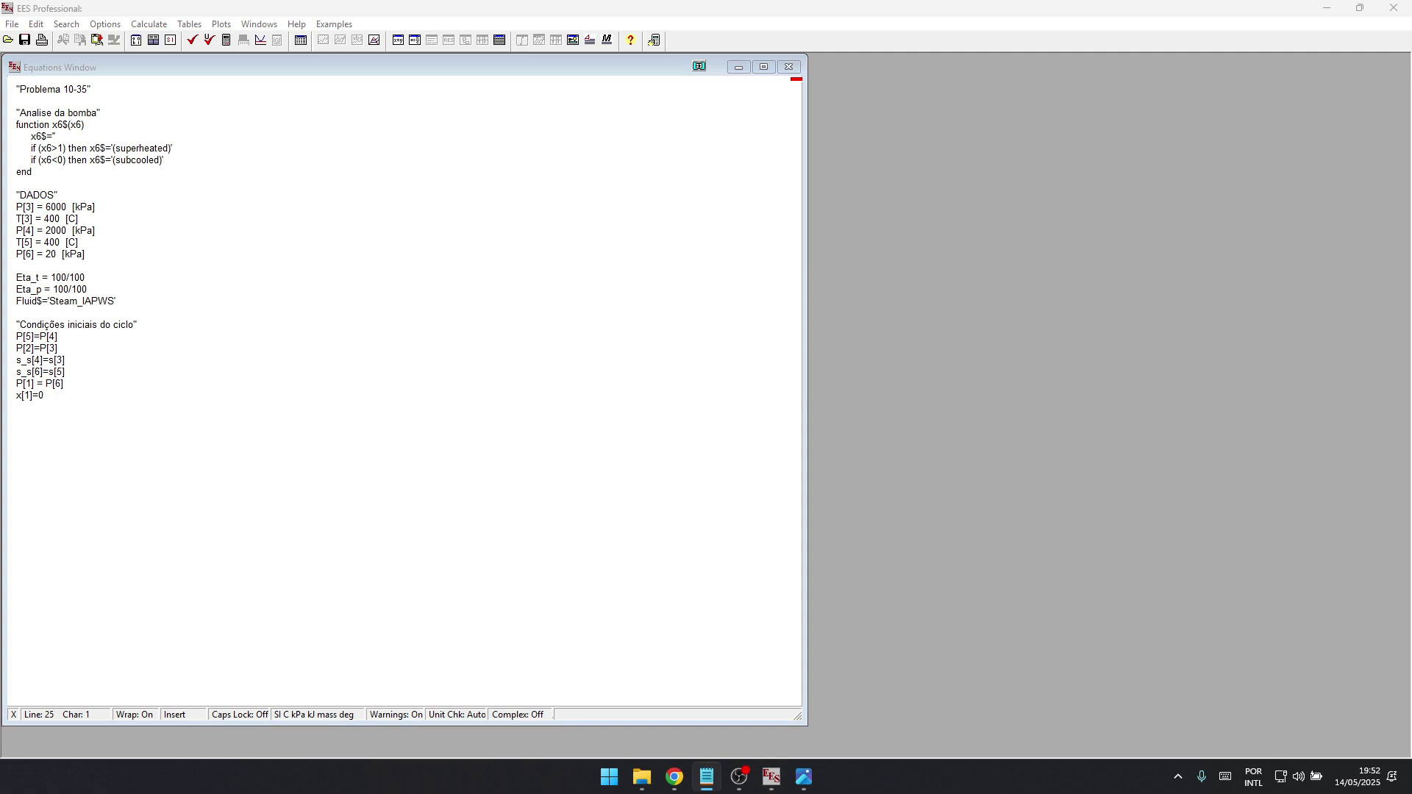
pyautogui.hotkey('alt', 'Tab')
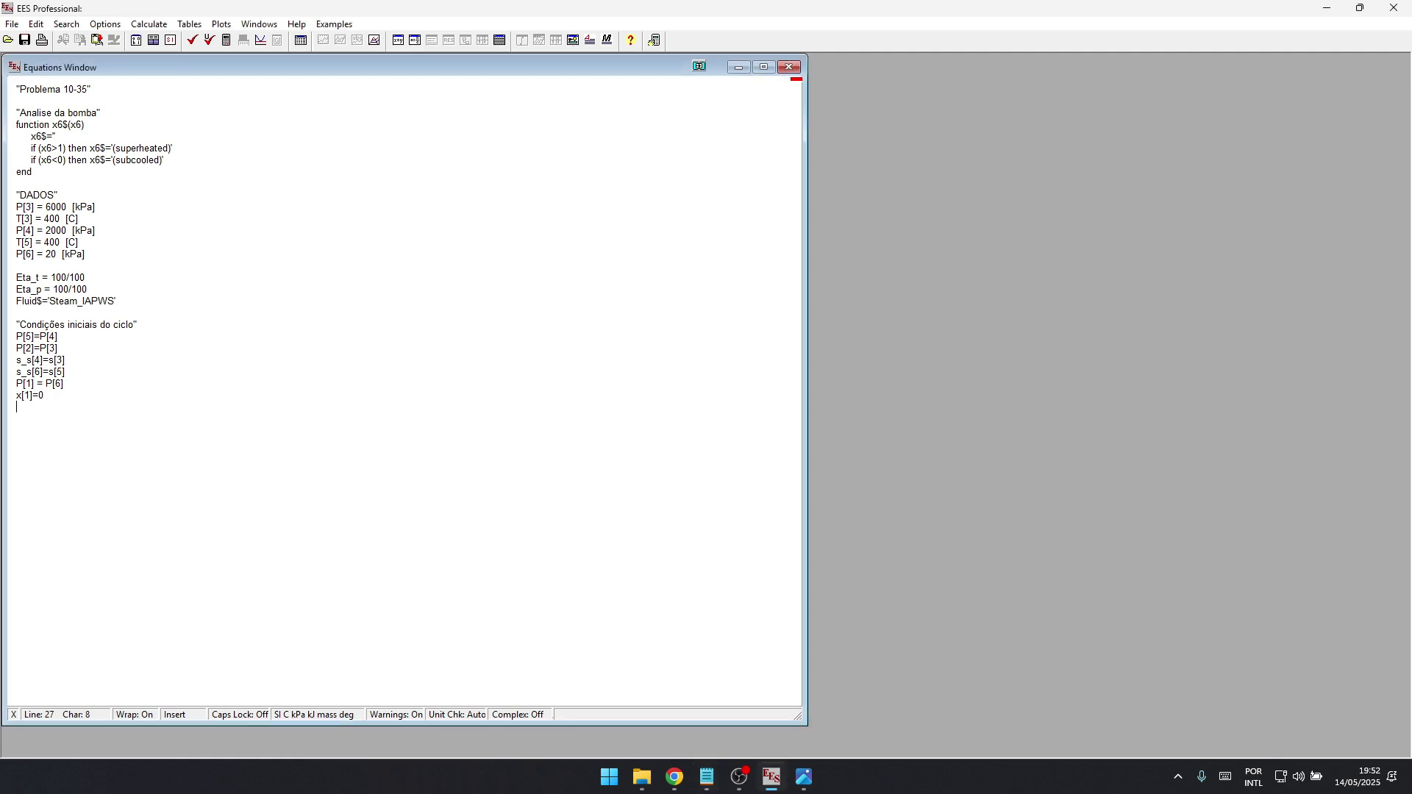
pyautogui.write('"Propriedades termodinamicas"')
# - Under the thermodynamic properties comment, add h[1]=enthalpy(Fluid$;P=P[1];x=x[1]) and v[1]=volume(Fluid$;P=P[1];x=x[1])
pyautogui.hotkey('alt', 'Tab')
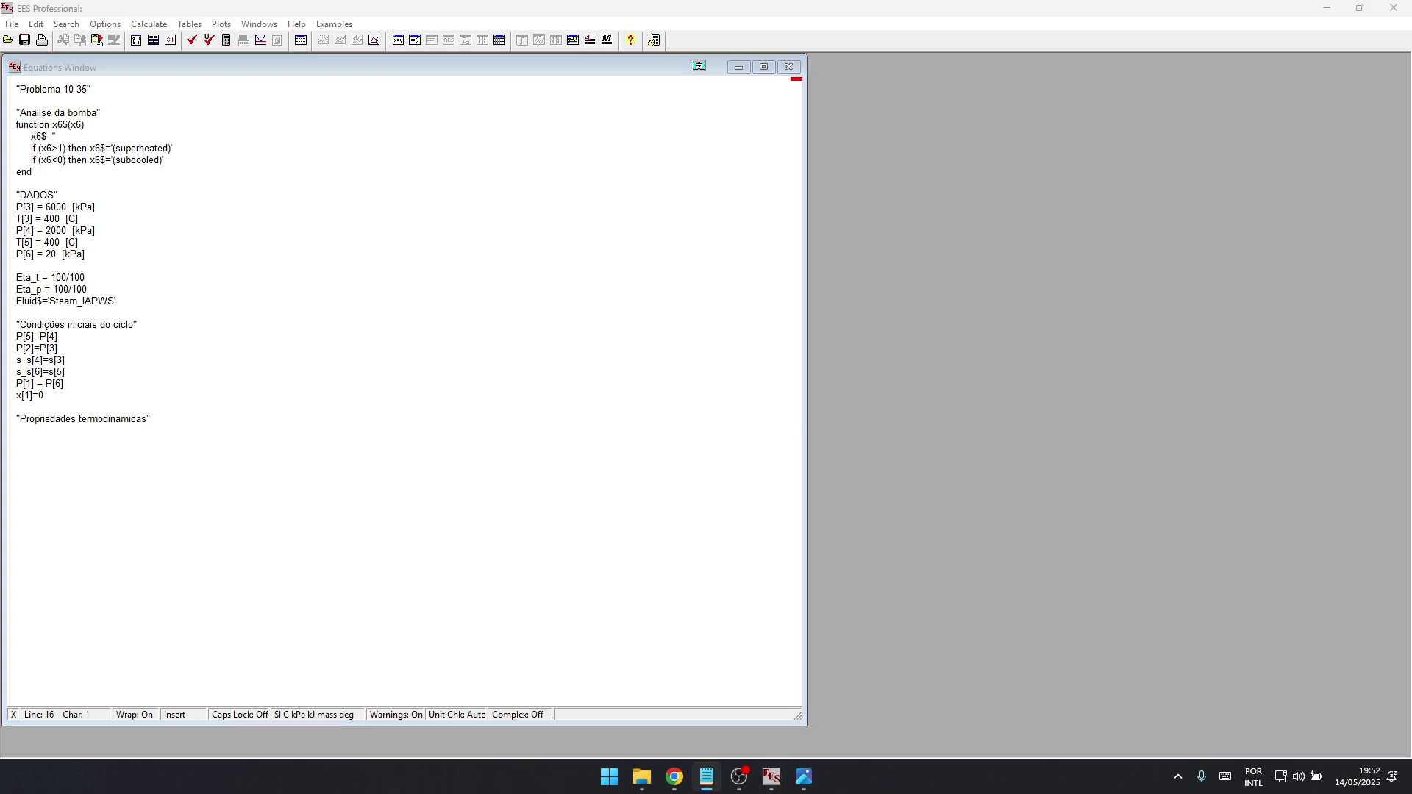
pyautogui.hotkey('alt', 'Tab')
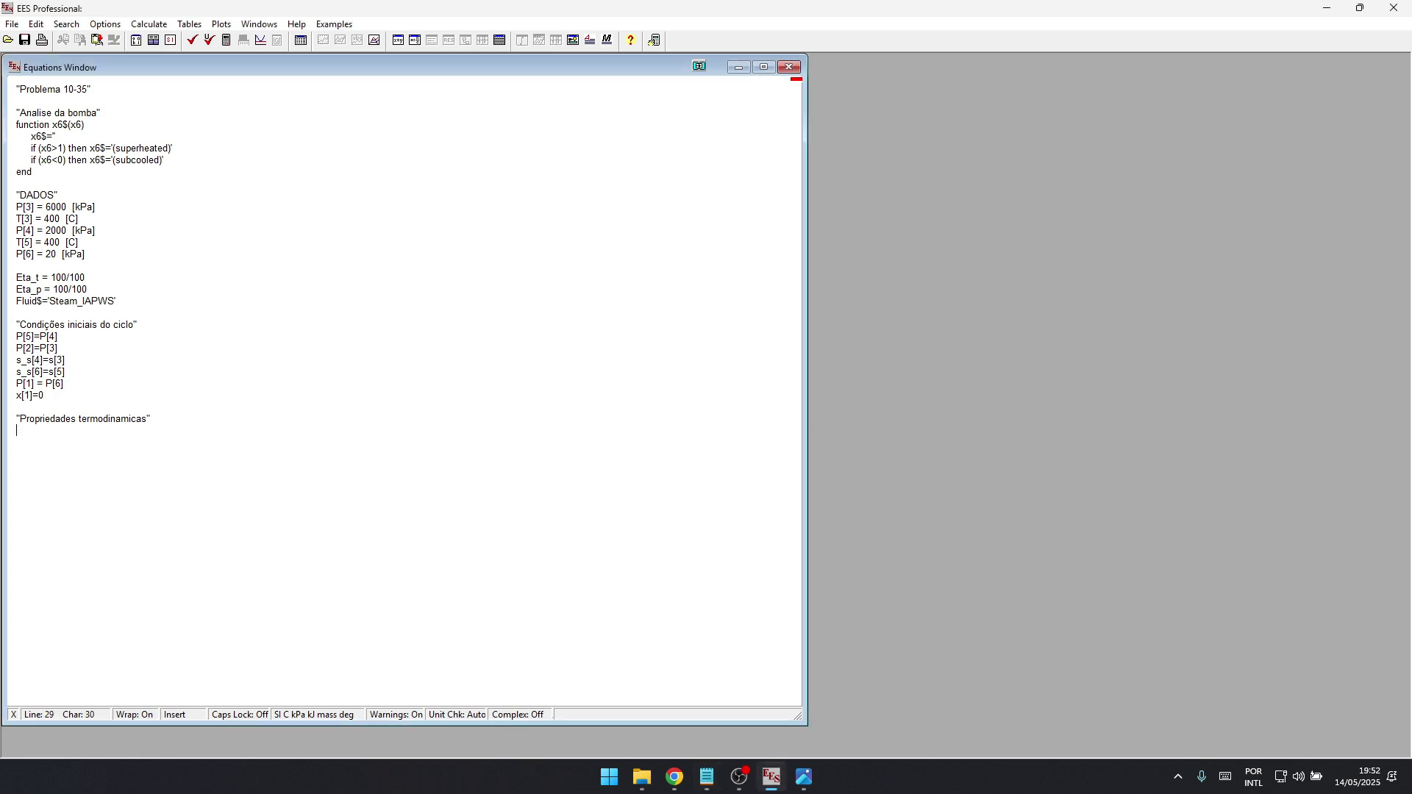
pyautogui.write('h[1]=enthalpy(Fluid$;P=P[1];x=x[1])')
pyautogui.hotkey('alt', 'Tab')
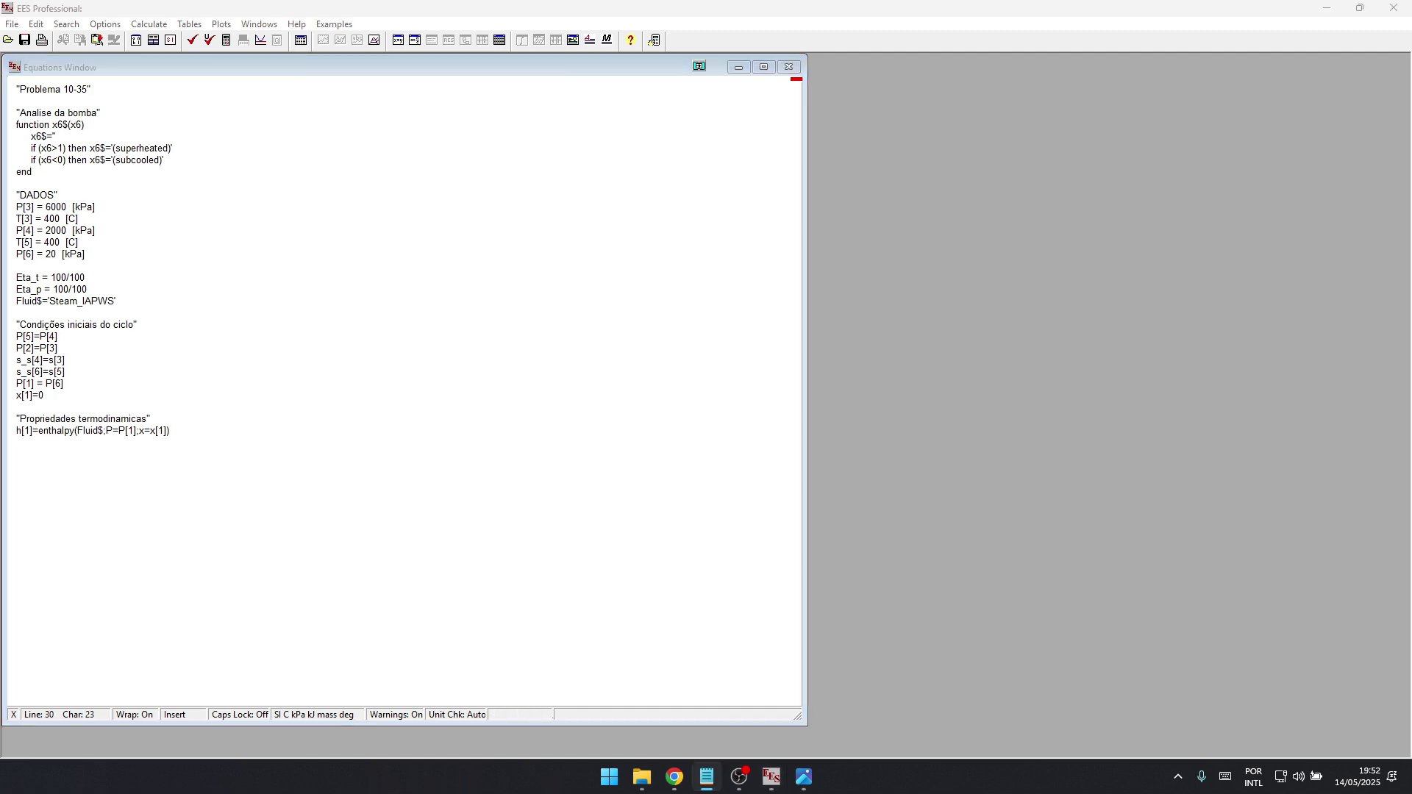
pyautogui.hotkey('alt', 'Tab')
pyautogui.press('Return')
pyautogui.write('v[1]=volume(Fluid$;P=P[1];x=x[1])')
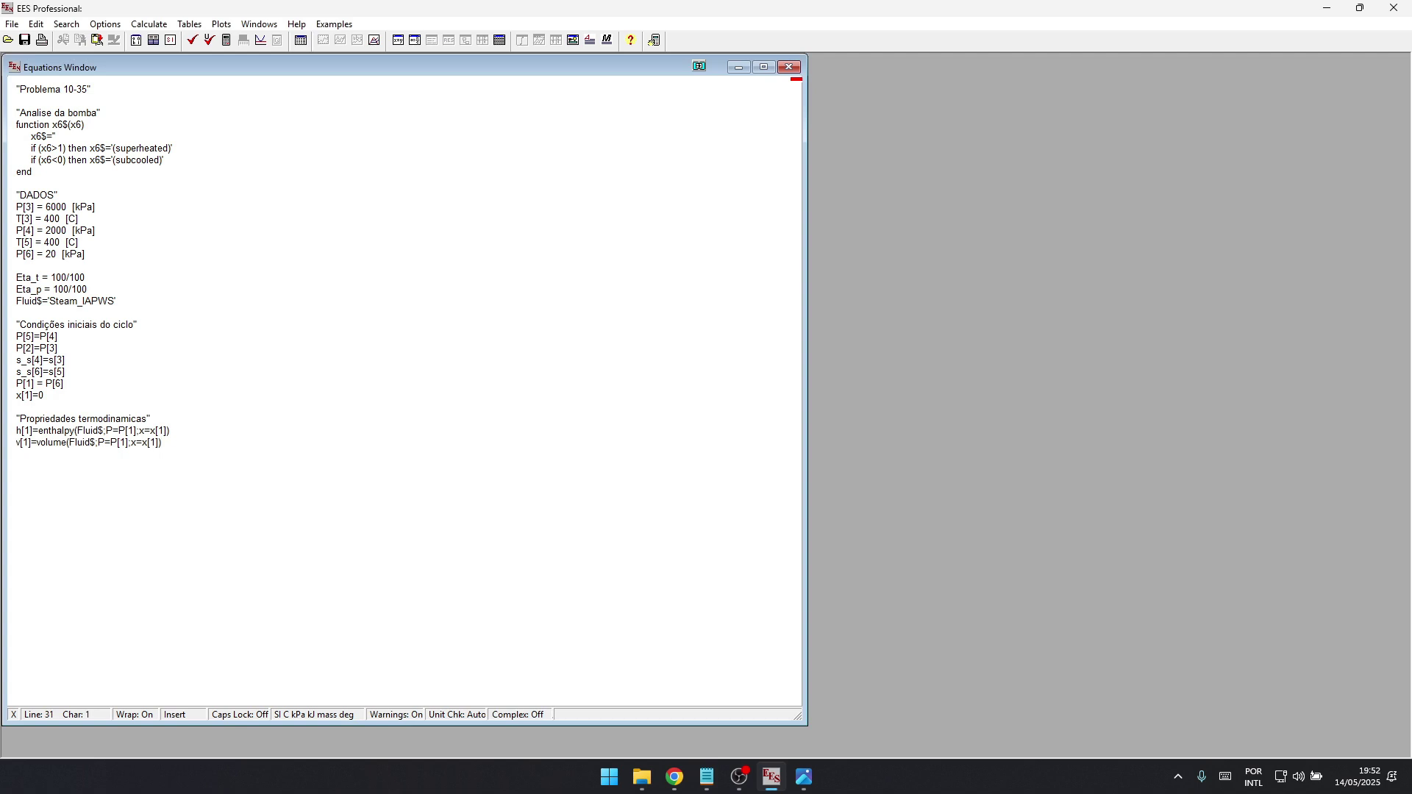
# - Below the volume equation, add s[1]=entropy(Fluid$;P=P[1];x=x[1]) and T[1]=temperature(Fluid$;P=P[1];x=x[1])
pyautogui.hotkey('alt', 'Tab')
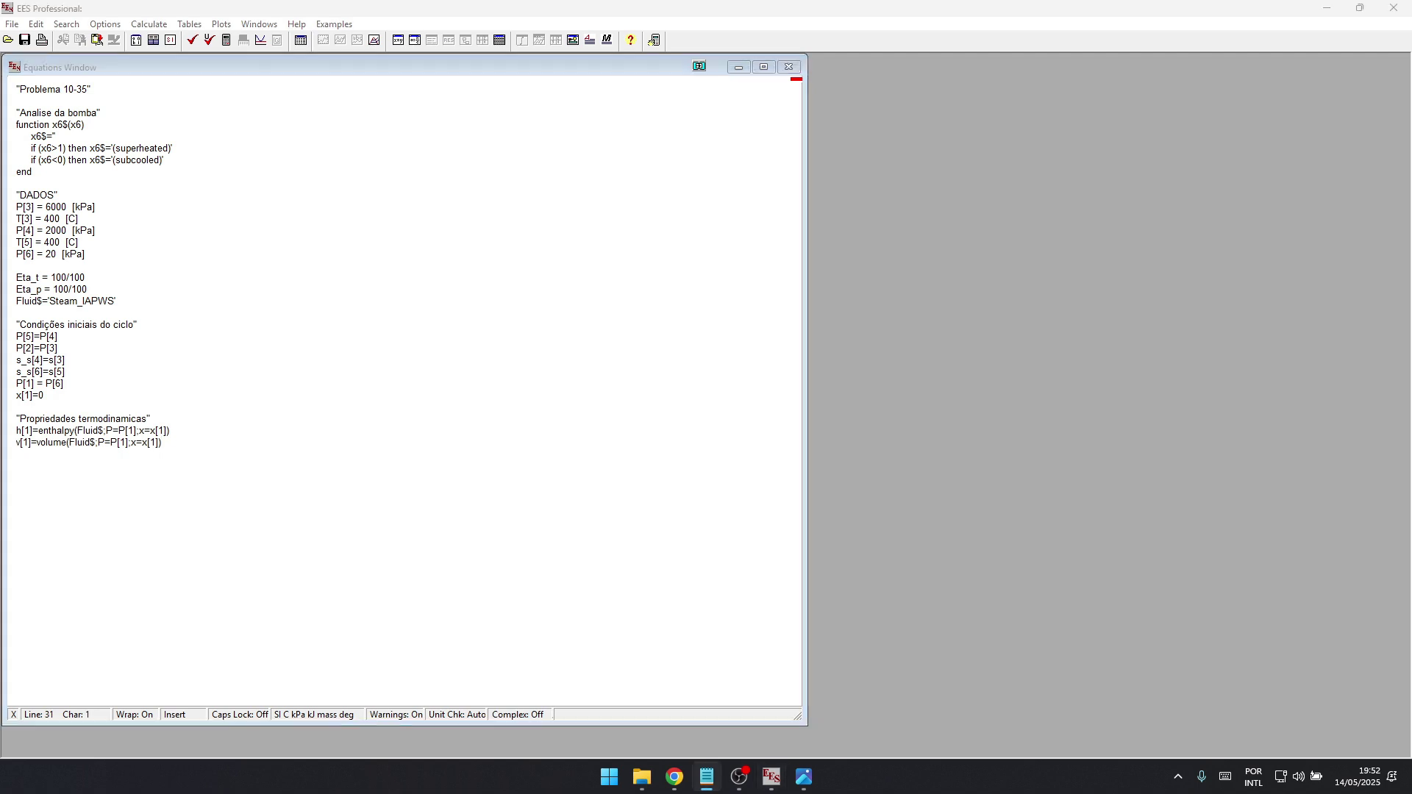
pyautogui.hotkey('alt', 'Tab')
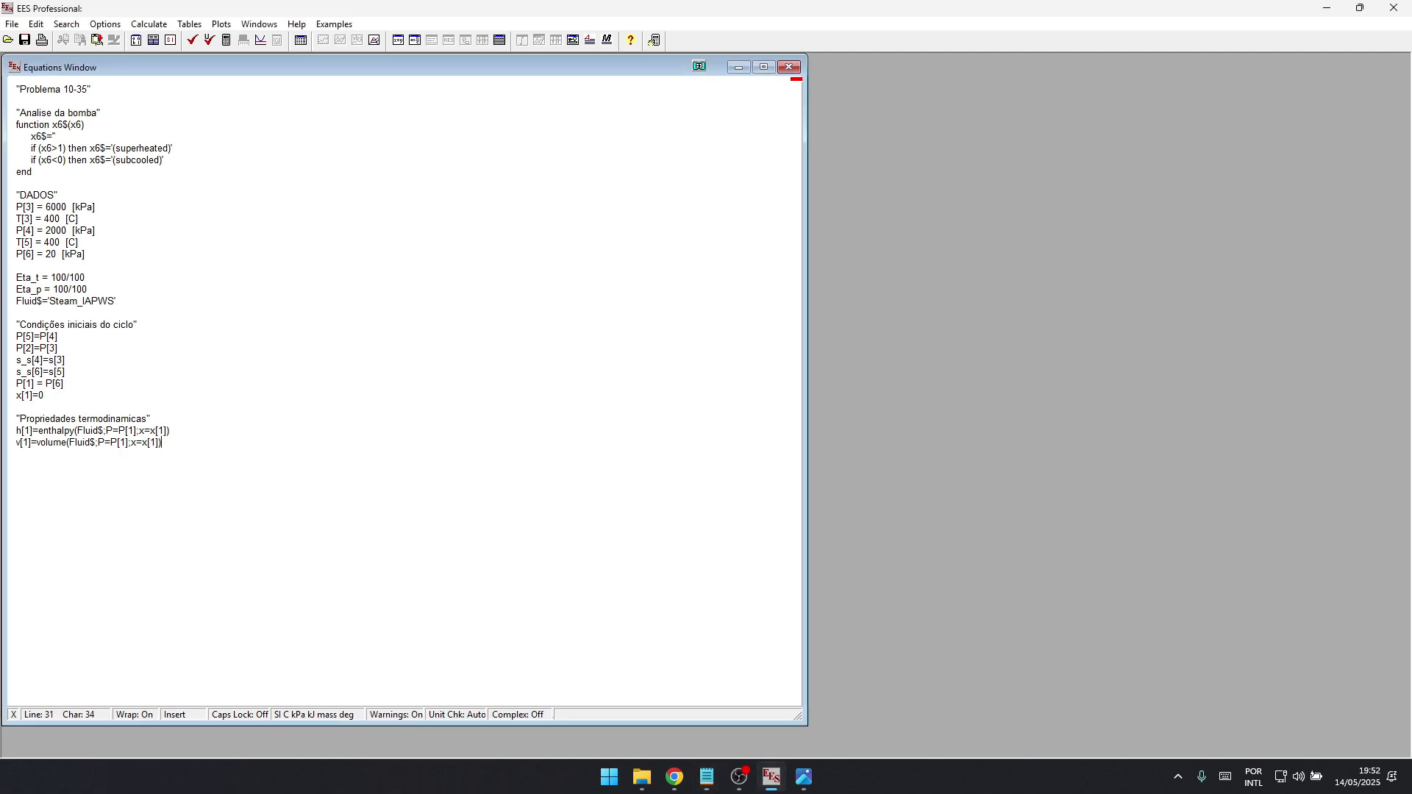
pyautogui.write('s[1]=entropy(Fluid$;P=P[1];x=x[1])')
pyautogui.hotkey('alt', 'Tab')
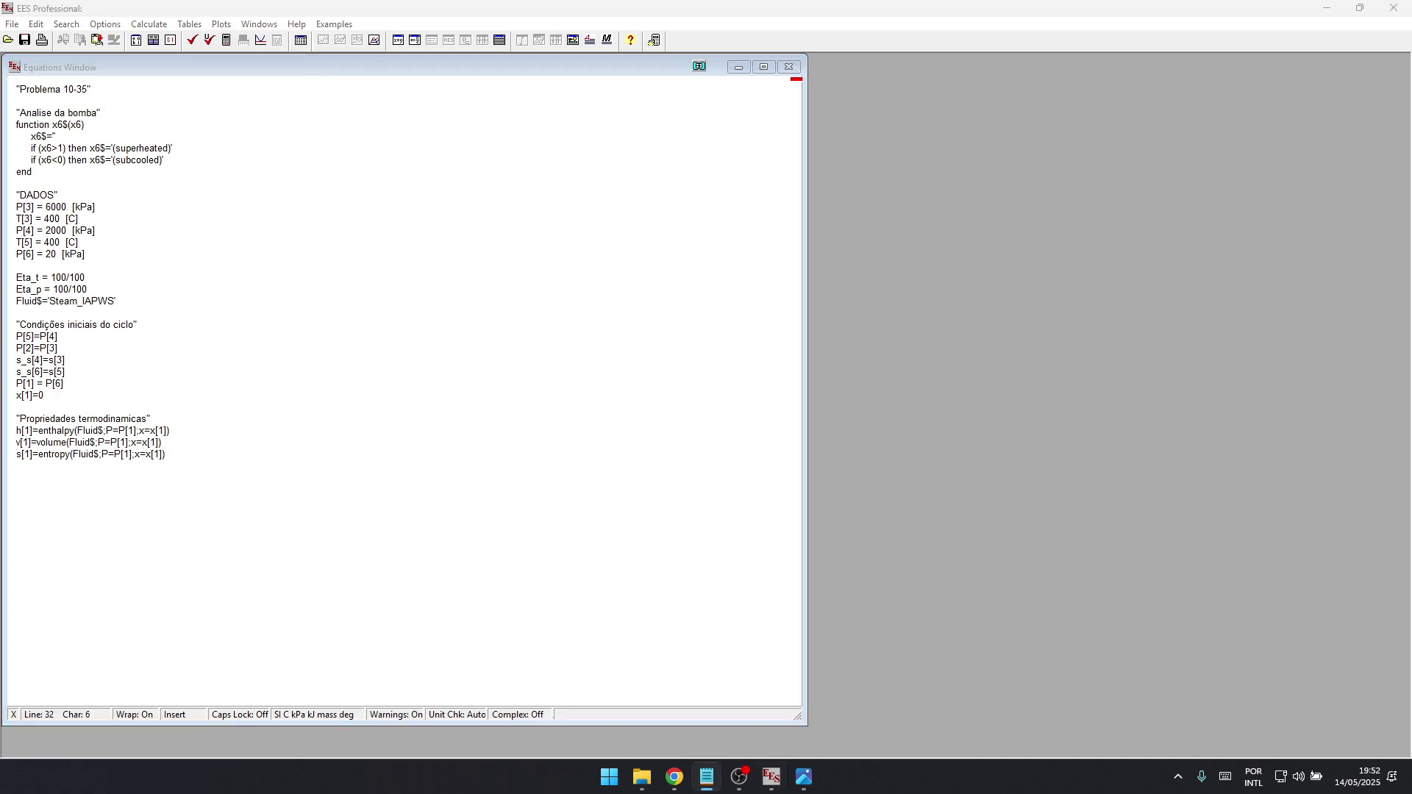
pyautogui.hotkey('alt', 'Tab')
pyautogui.write('T[1]=temperature(Fluid$;P=P[1];x=x[1])')
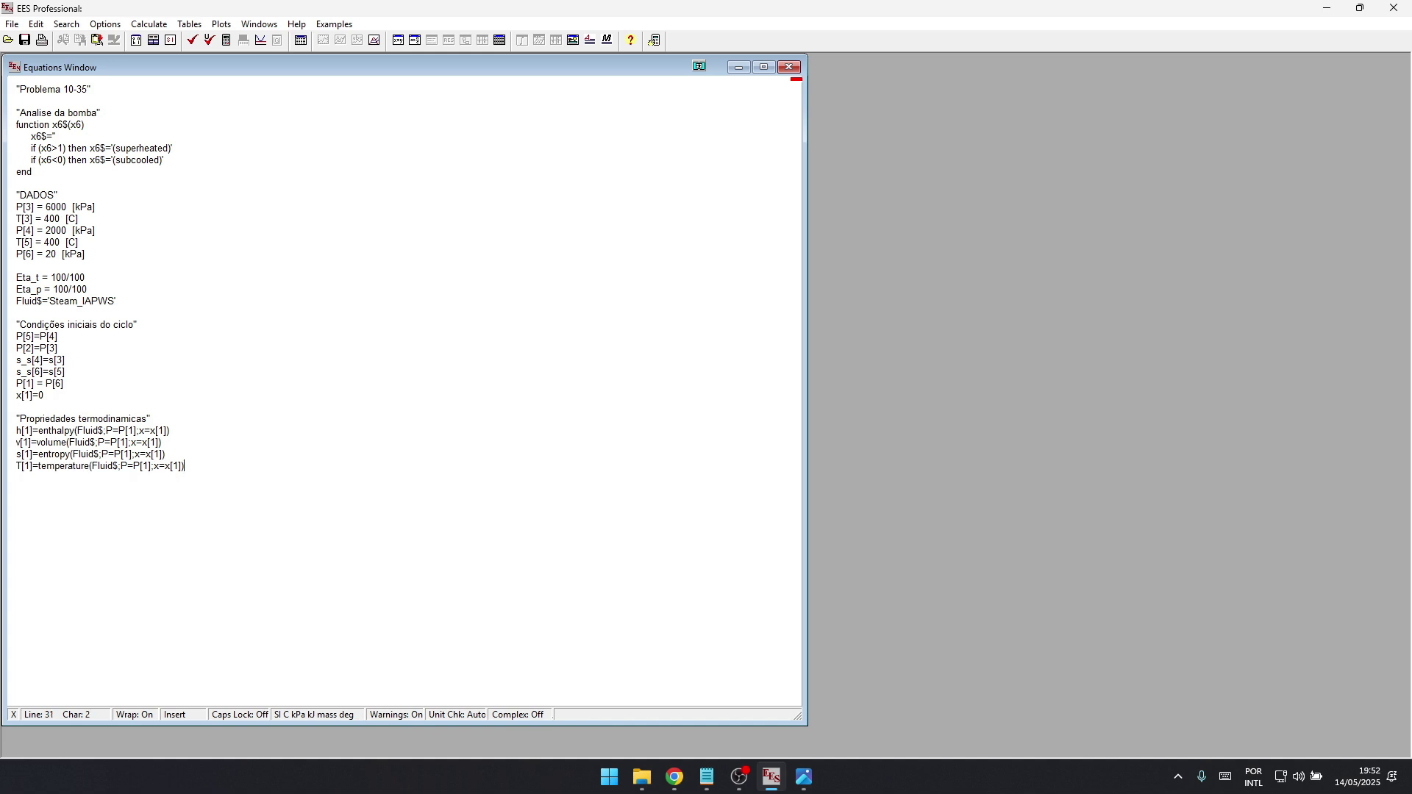
# - Below the state 1 equations, add the comment "Estado 2" and the isentropic pump work equation W_p_s=v[1]*(P[2]-P[1])
pyautogui.hotkey('alt', 'Tab')
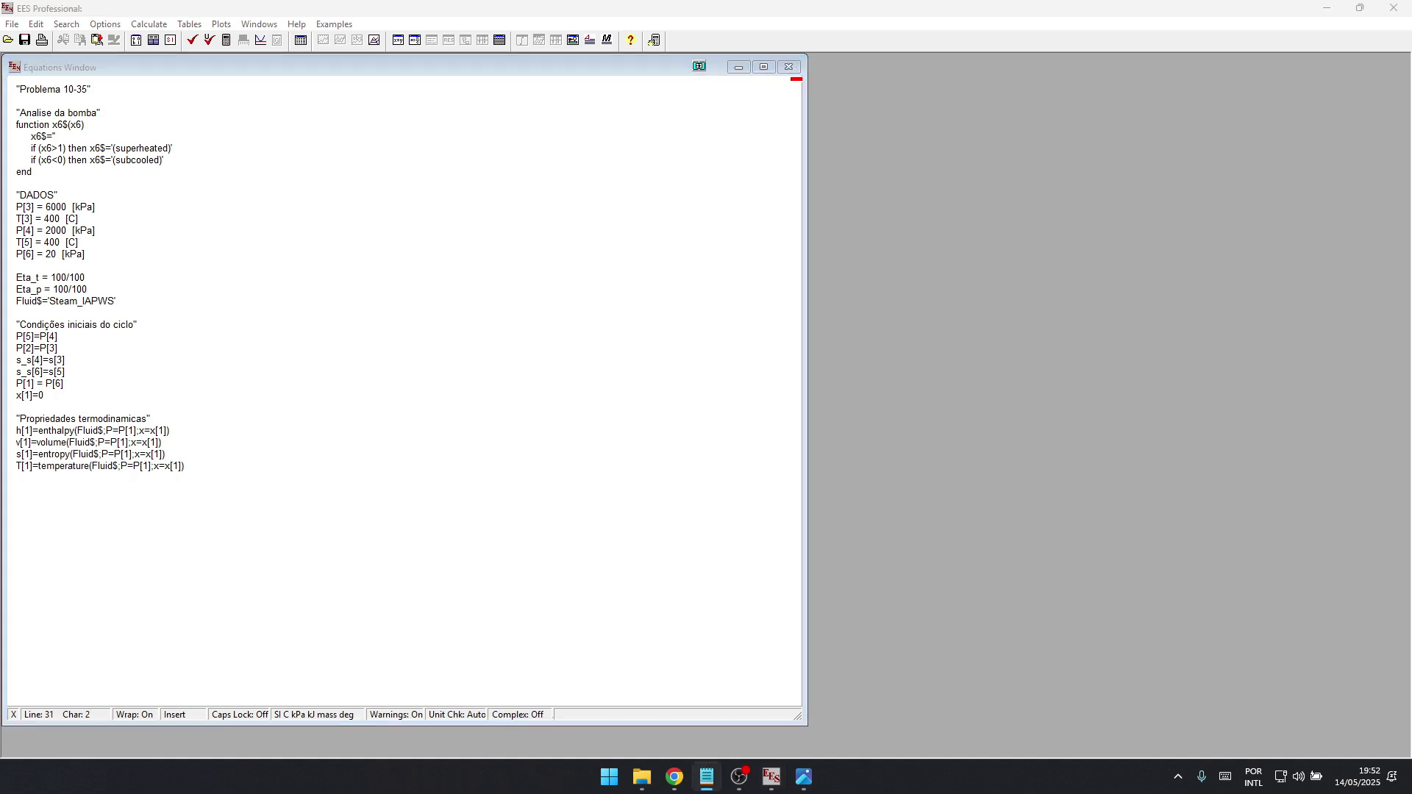
pyautogui.hotkey('alt', 'Tab')
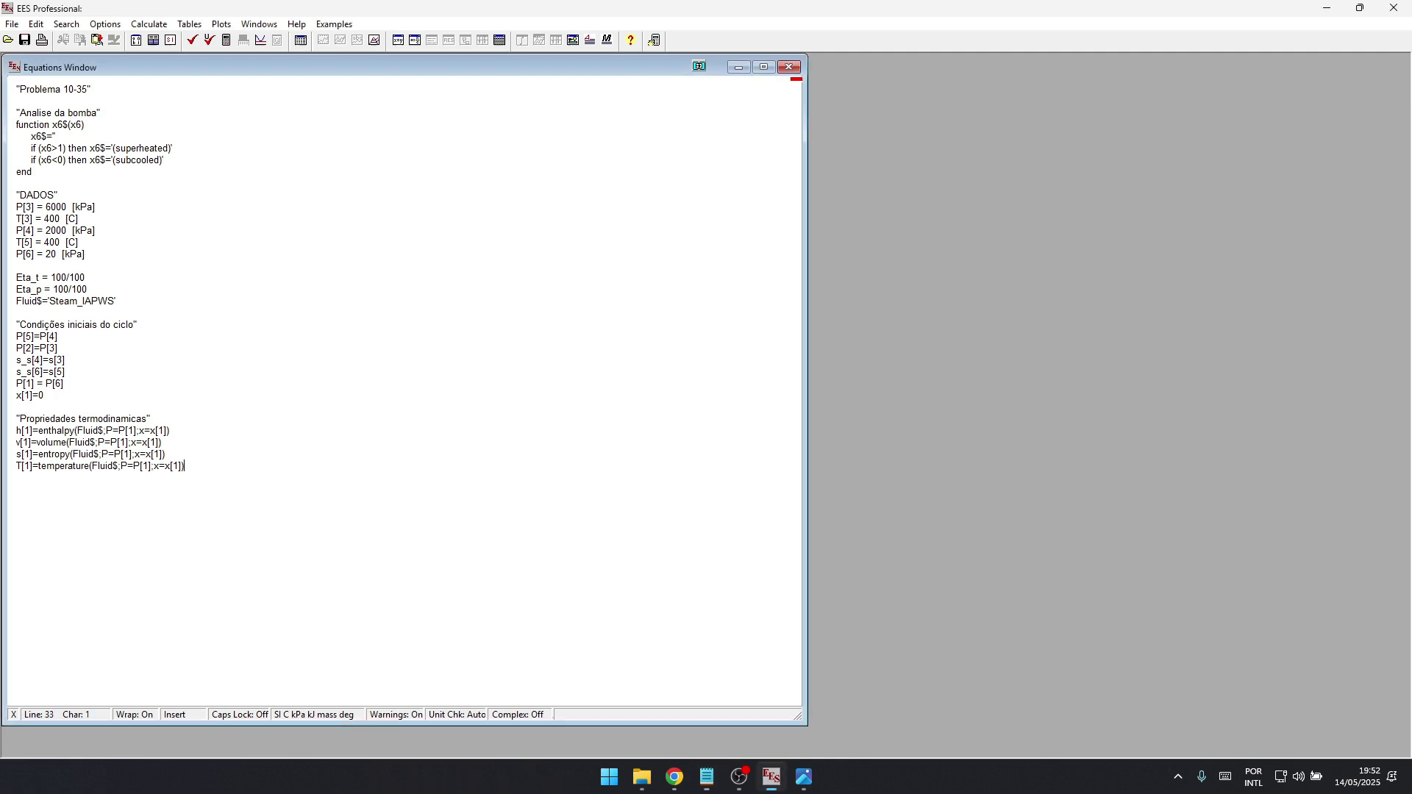
pyautogui.click(184, 465)
pyautogui.press('Return')
pyautogui.write('"Estado 2"')
pyautogui.hotkey('alt', 'Tab')
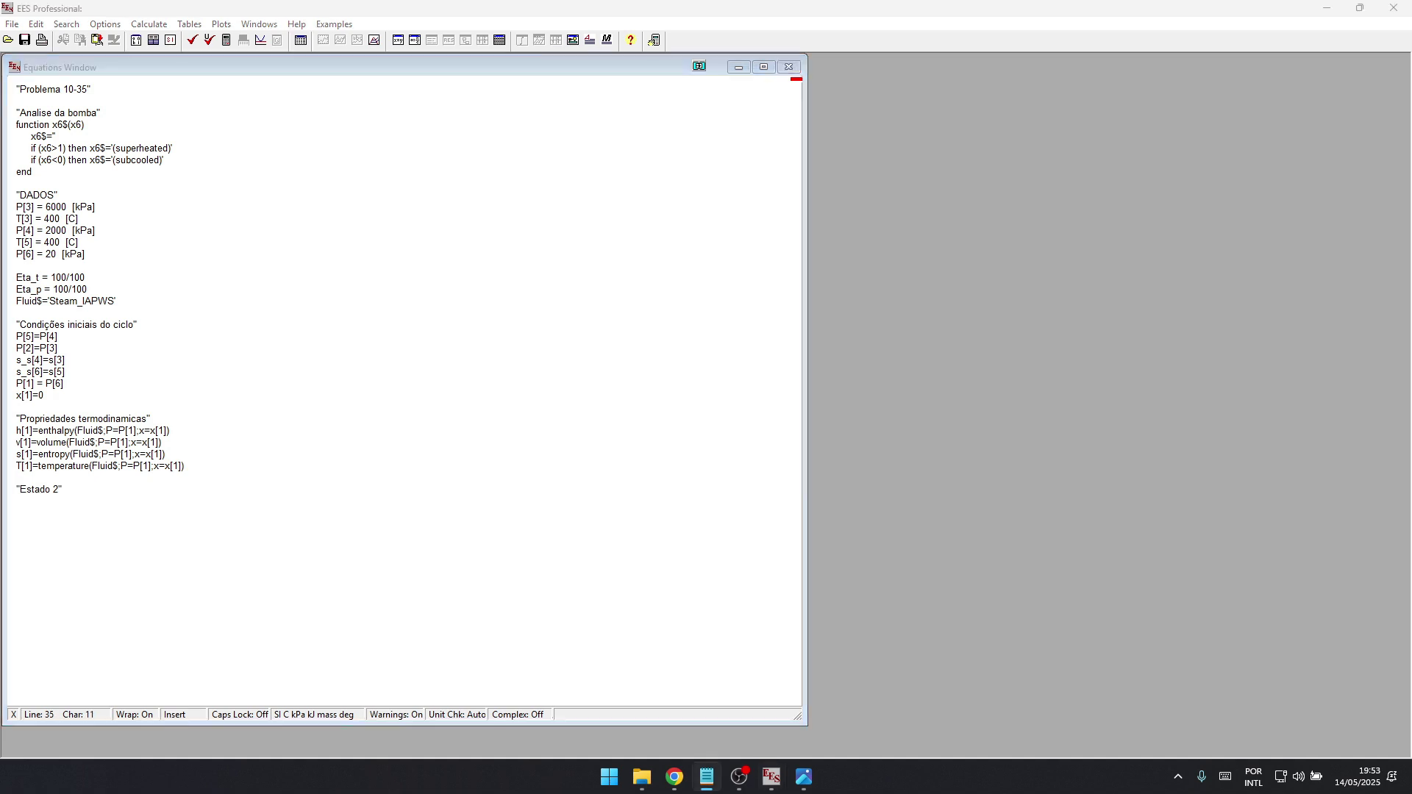
pyautogui.hotkey('alt', 'Tab')
pyautogui.write('W_p_s=v[1]*(P[2]-P[1])')
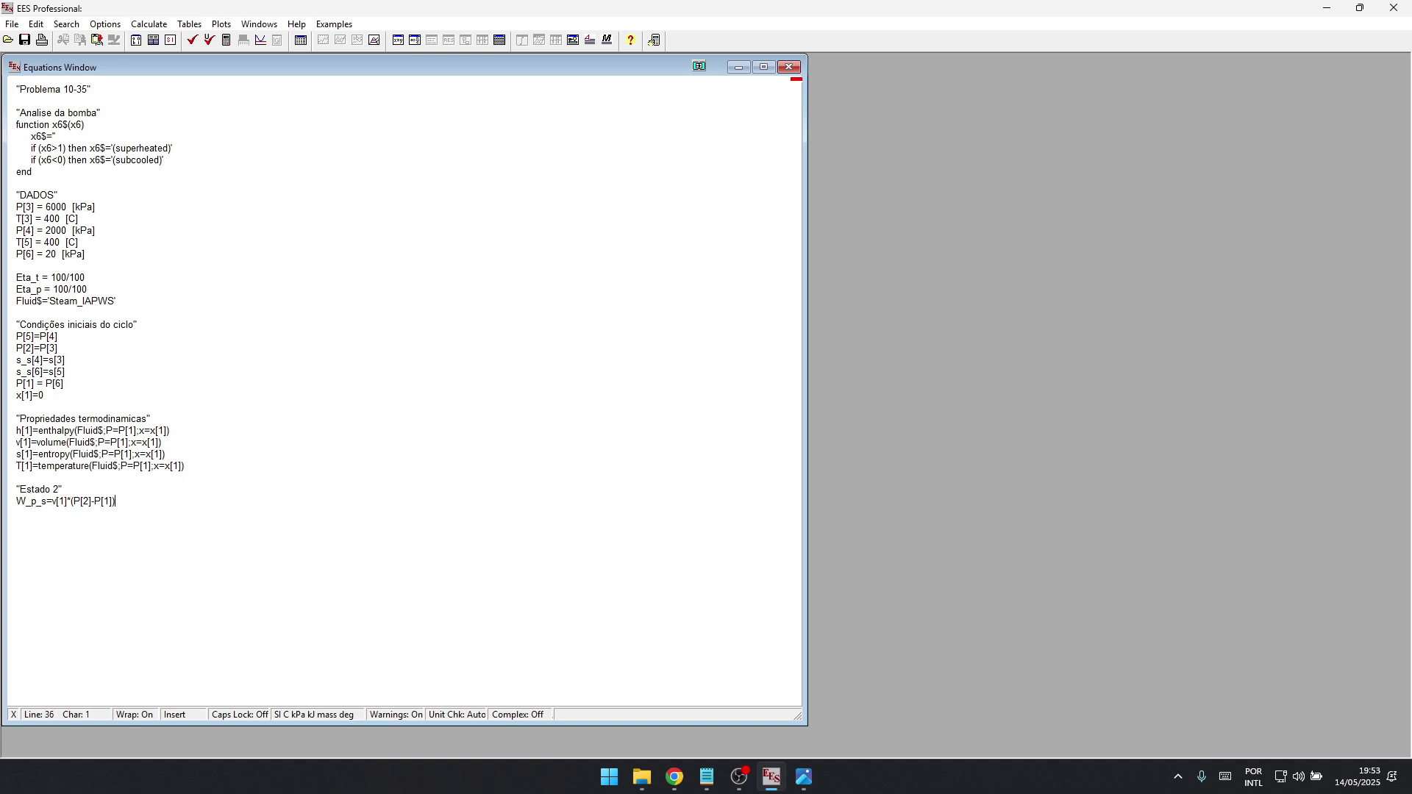
# - Under the isentropic pump work, add the actual pump work W_p=W_p_s/Eta_p and the pump outlet enthalpy h[2]=h[1]+W_p
pyautogui.hotkey('alt', 'Tab')
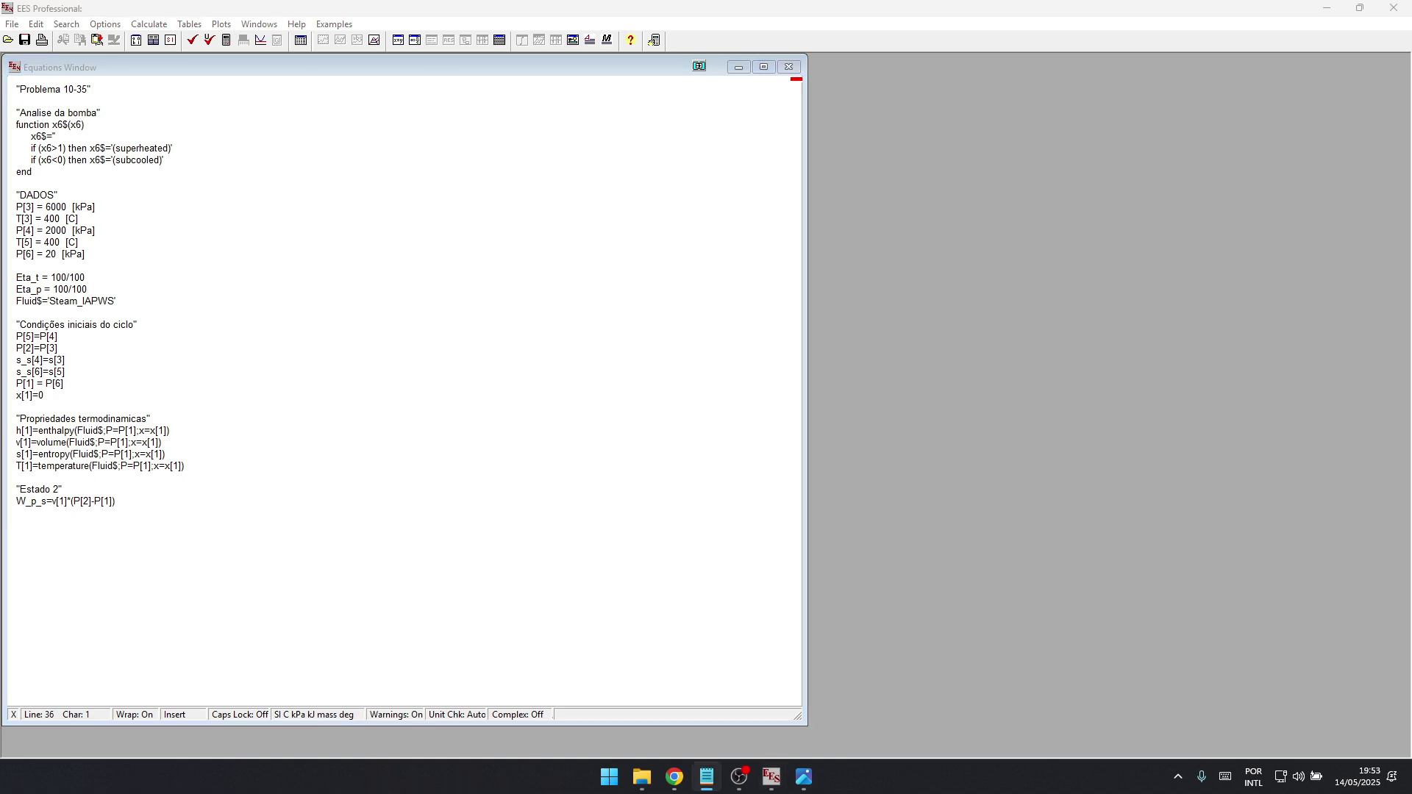
pyautogui.hotkey('alt', 'Tab')
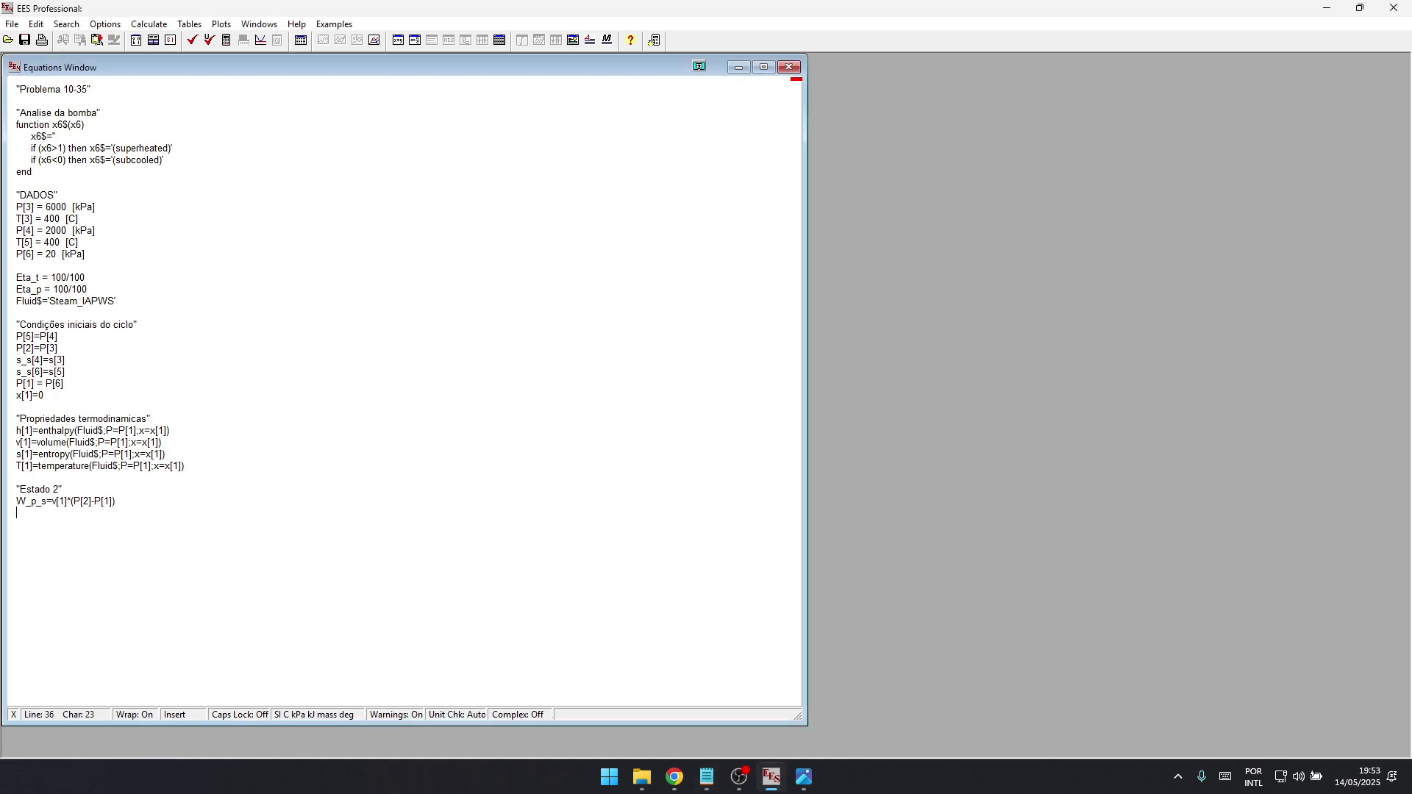
pyautogui.write('W_p=W_p_s/Eta_p')
pyautogui.click(60, 454)
pyautogui.hotkey('alt', 'Tab')
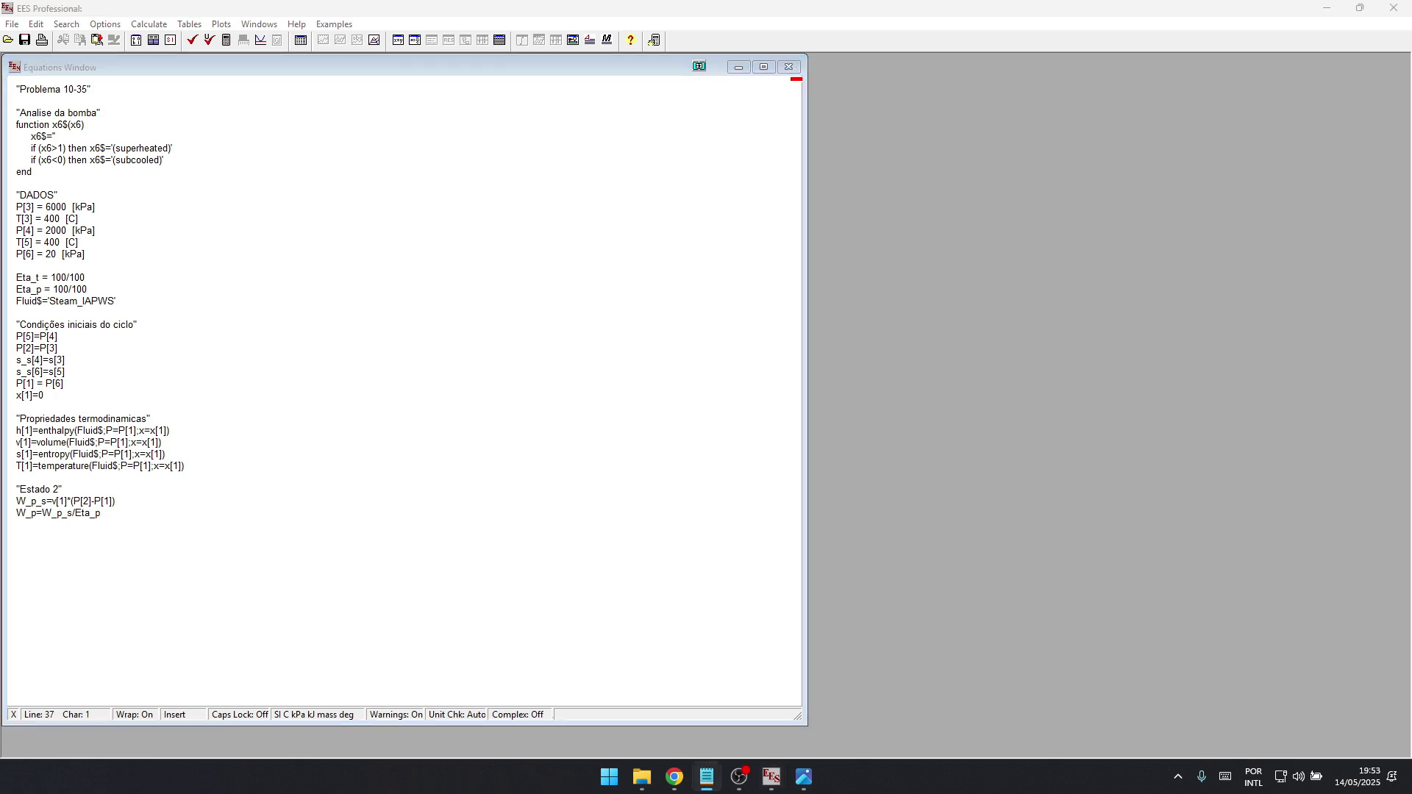
pyautogui.hotkey('alt', 'Tab')
pyautogui.write('h[2]=h[1]+W_p')
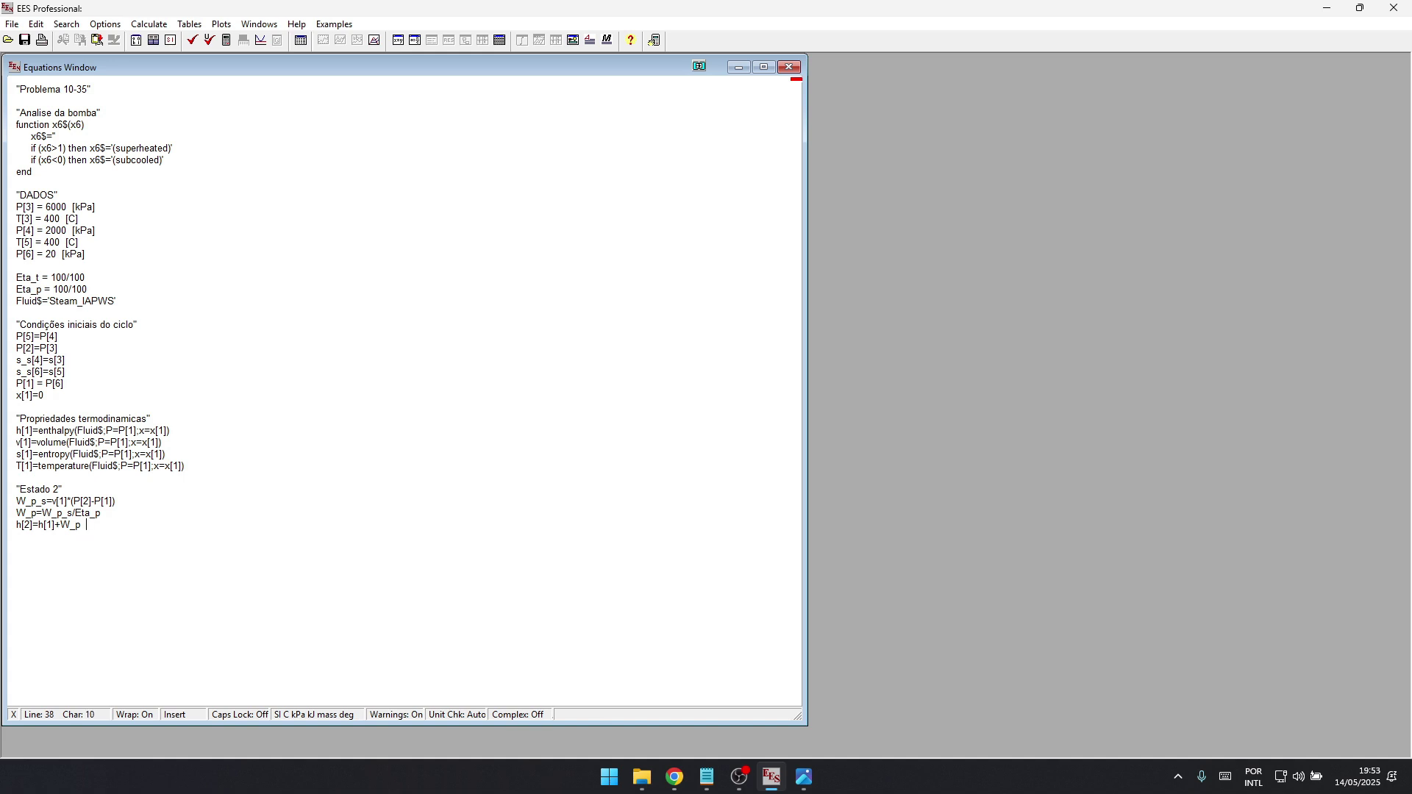
pyautogui.press('Left')
# - Insert the comment "Estado 1" above the h[1] equation, separated from the properties heading by a blank line, and return to the end of the h[2] equation
pyautogui.hotkey('alt', 'Tab')
pyautogui.click(86, 524)
pyautogui.click(16, 430)
pyautogui.press('Return')
pyautogui.write('"Estado 1"')
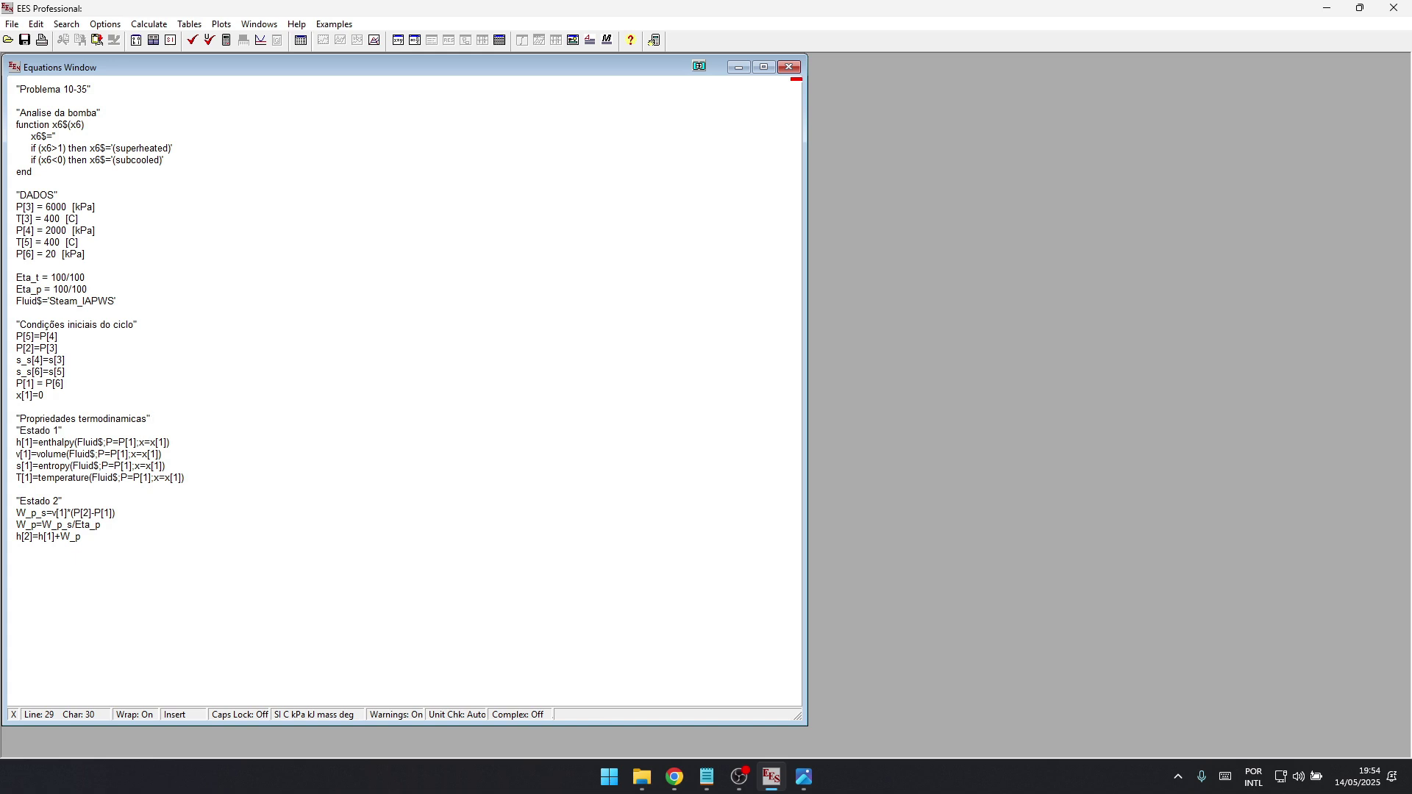
pyautogui.press('Return')
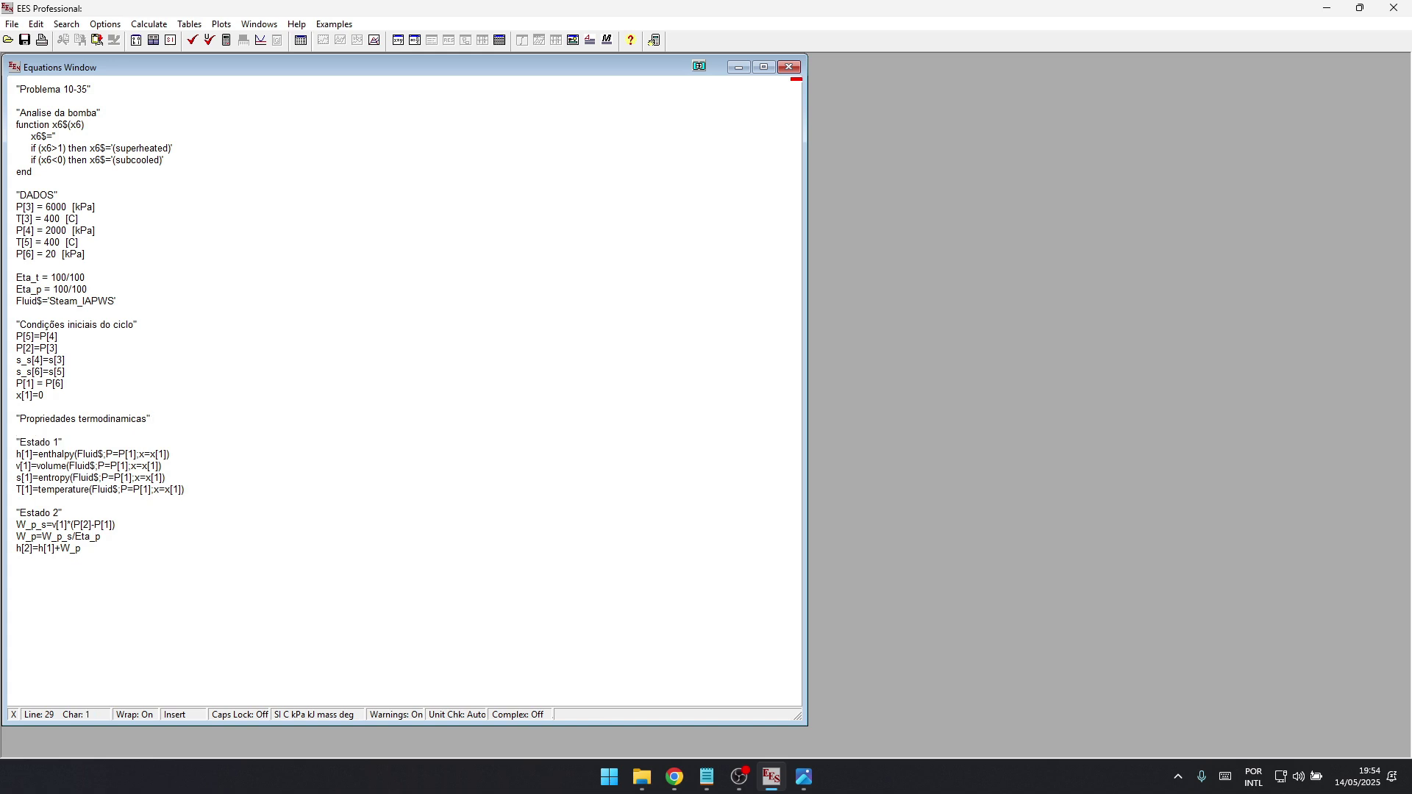
pyautogui.hotkey('alt', 'Tab')
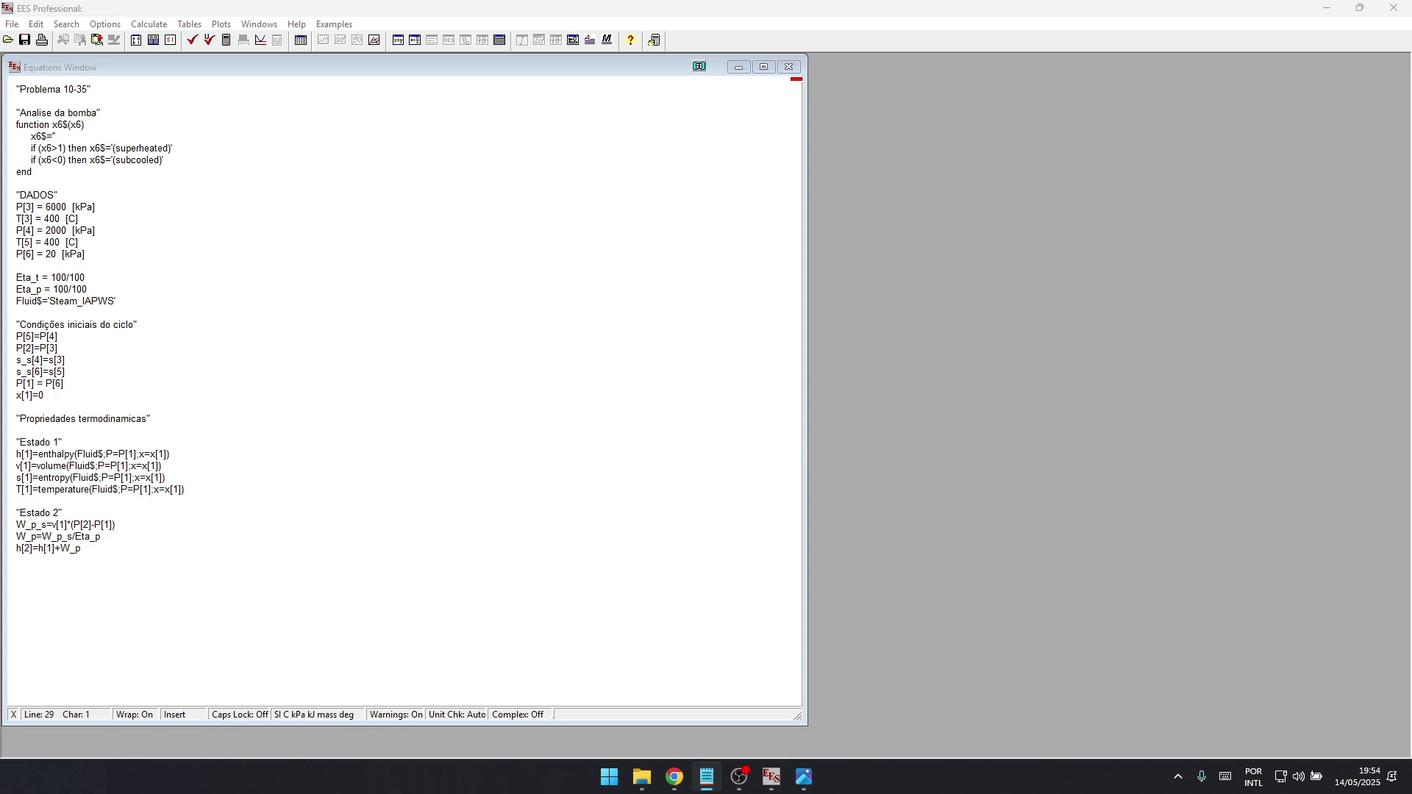
pyautogui.click(77, 548)
pyautogui.hotkey('alt', 'Tab')
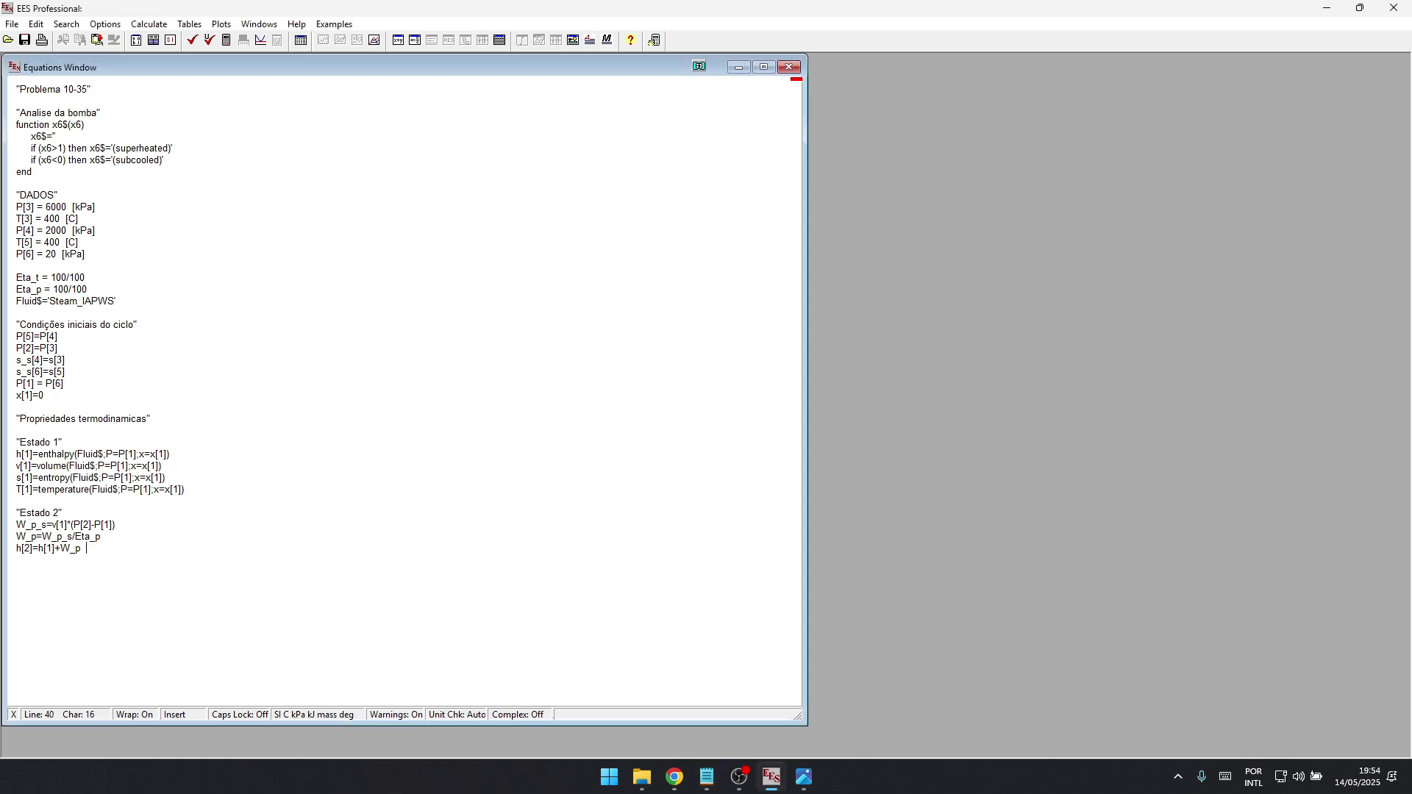
# - Complete the "Estado 2" block with equations for v[2], s[2] and T[2] using volume, entropy and temperature of Fluid$ at P=P[2] and h=h[2]
pyautogui.write('v[2]=volume(Fluid$;P=P[2];h=h[2])')
pyautogui.hotkey('alt', 'Tab')
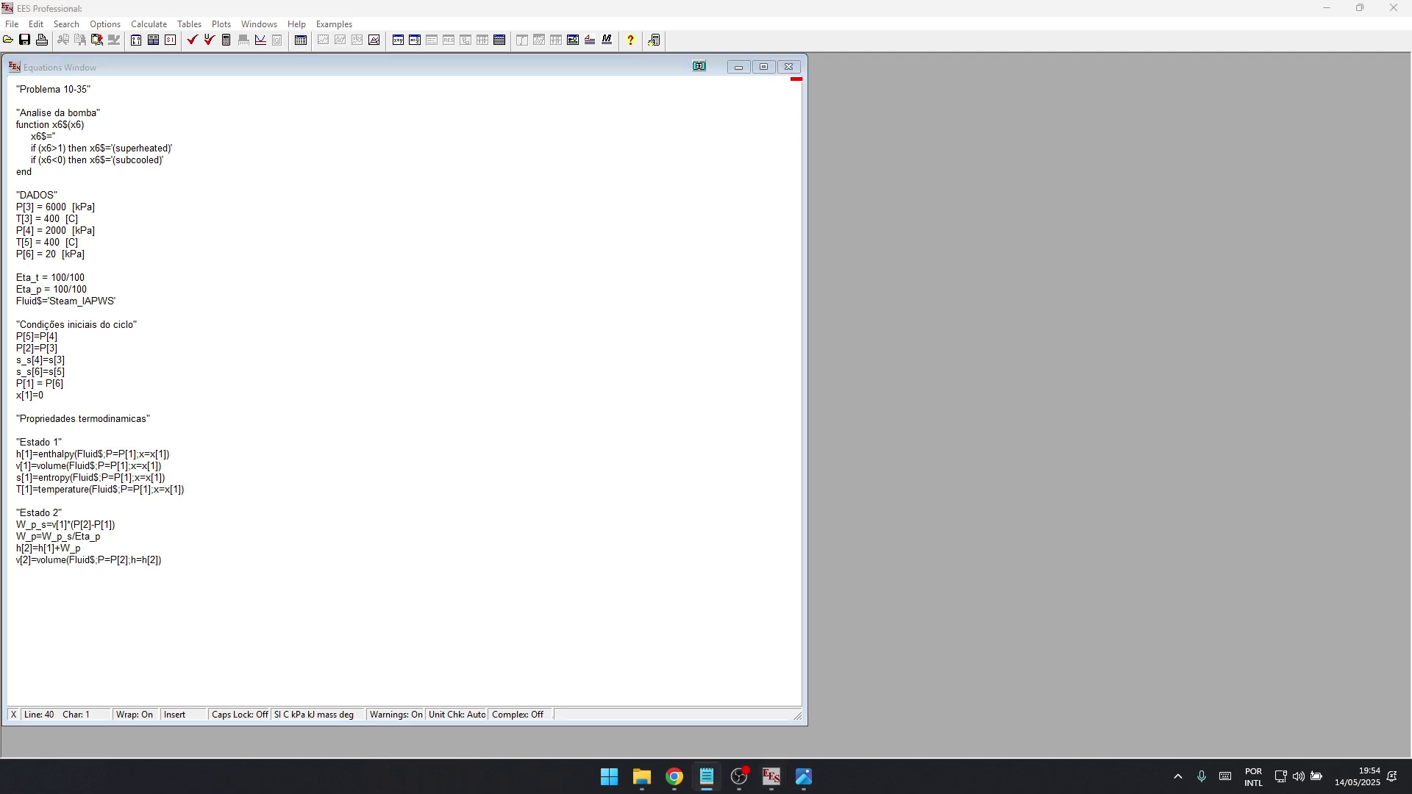
pyautogui.hotkey('alt', 'Tab')
pyautogui.write('s[2]=entropy(Fluid$;P=P[2];h=h[2])')
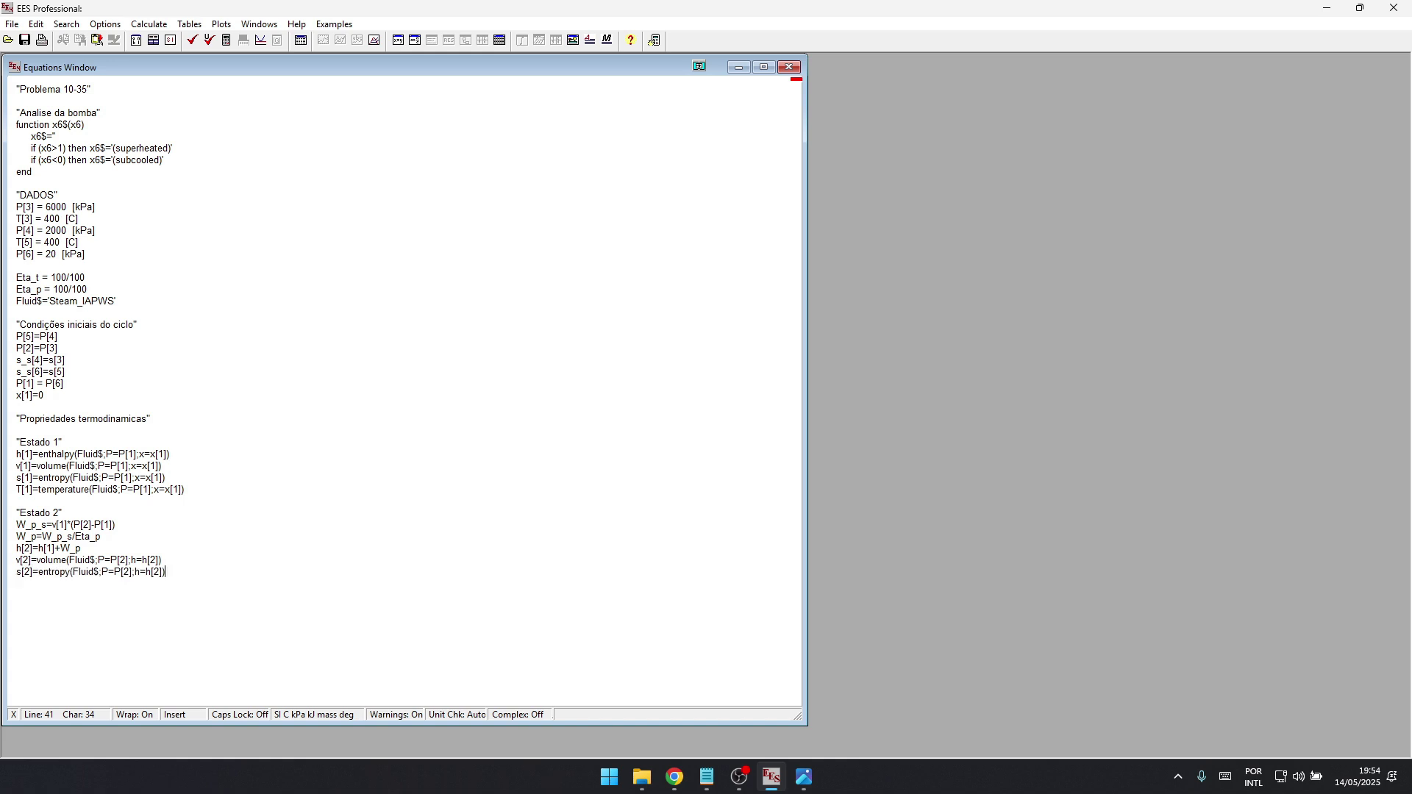
pyautogui.hotkey('alt', 'Tab')
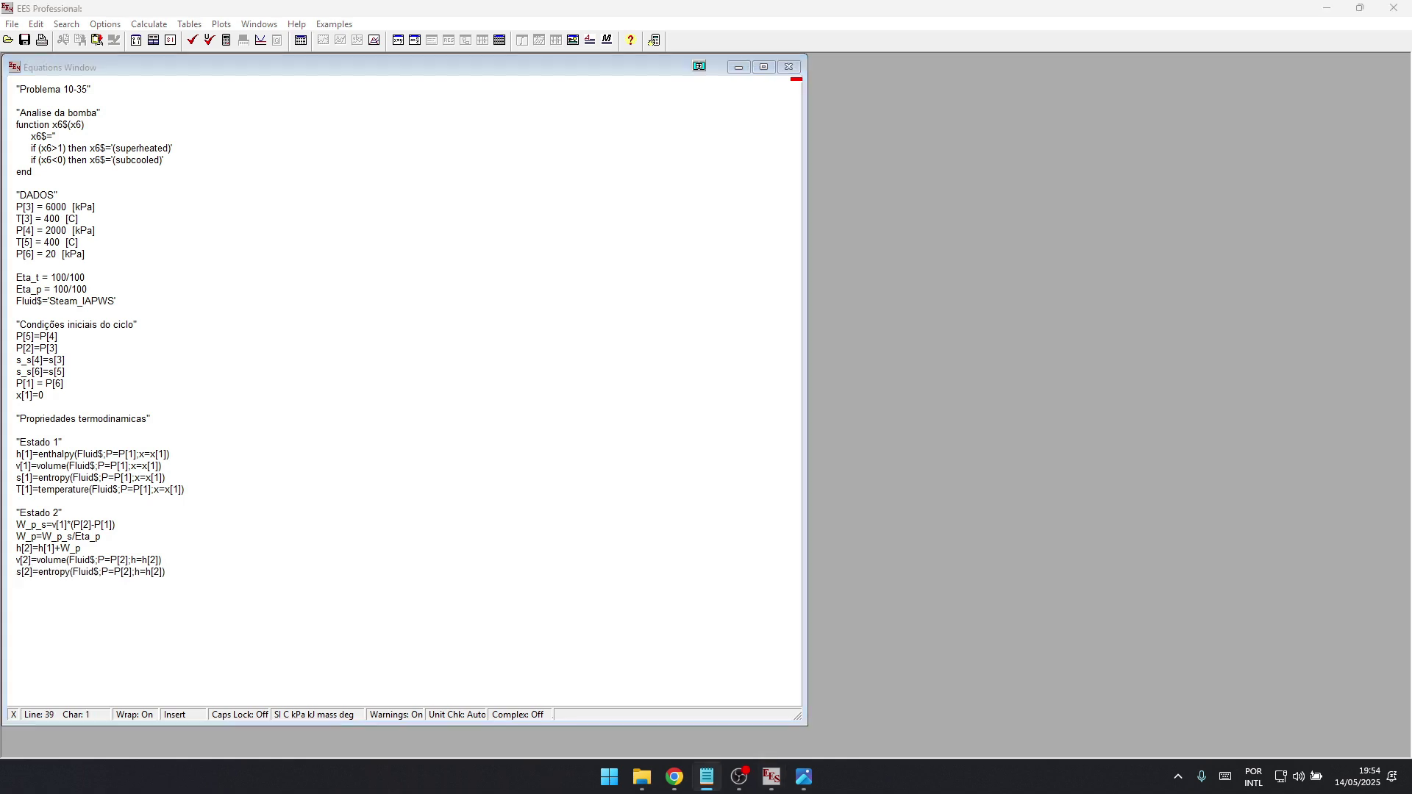
pyautogui.hotkey('alt', 'Tab')
pyautogui.write('T[2]=temperature(Fluid$;P=P[2];h=h[2])')
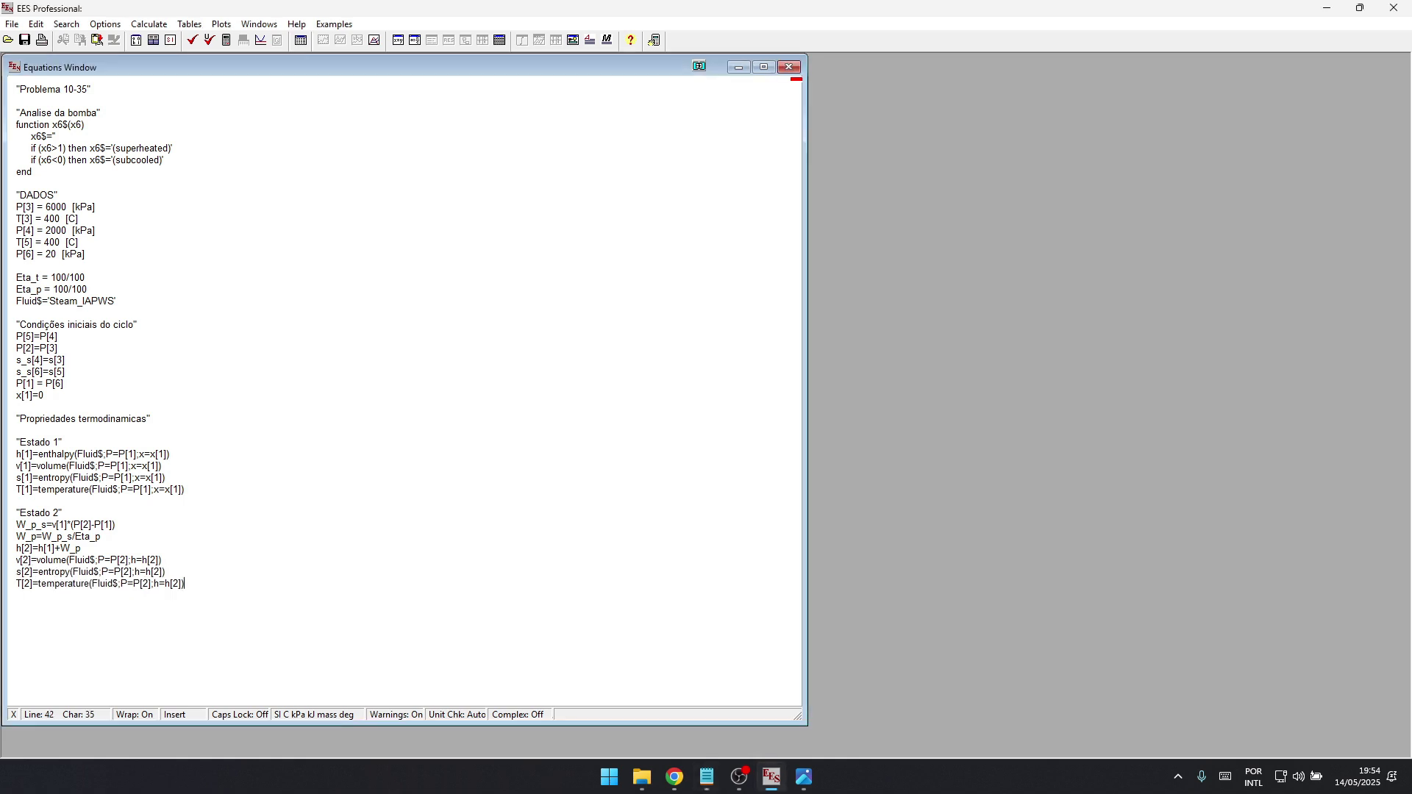
# - Add an "Estado 3" comment heading followed by the equation h[3]=enthalpy(Fluid$;T=T[3];P=P[3])
pyautogui.hotkey('alt', 'Tab')
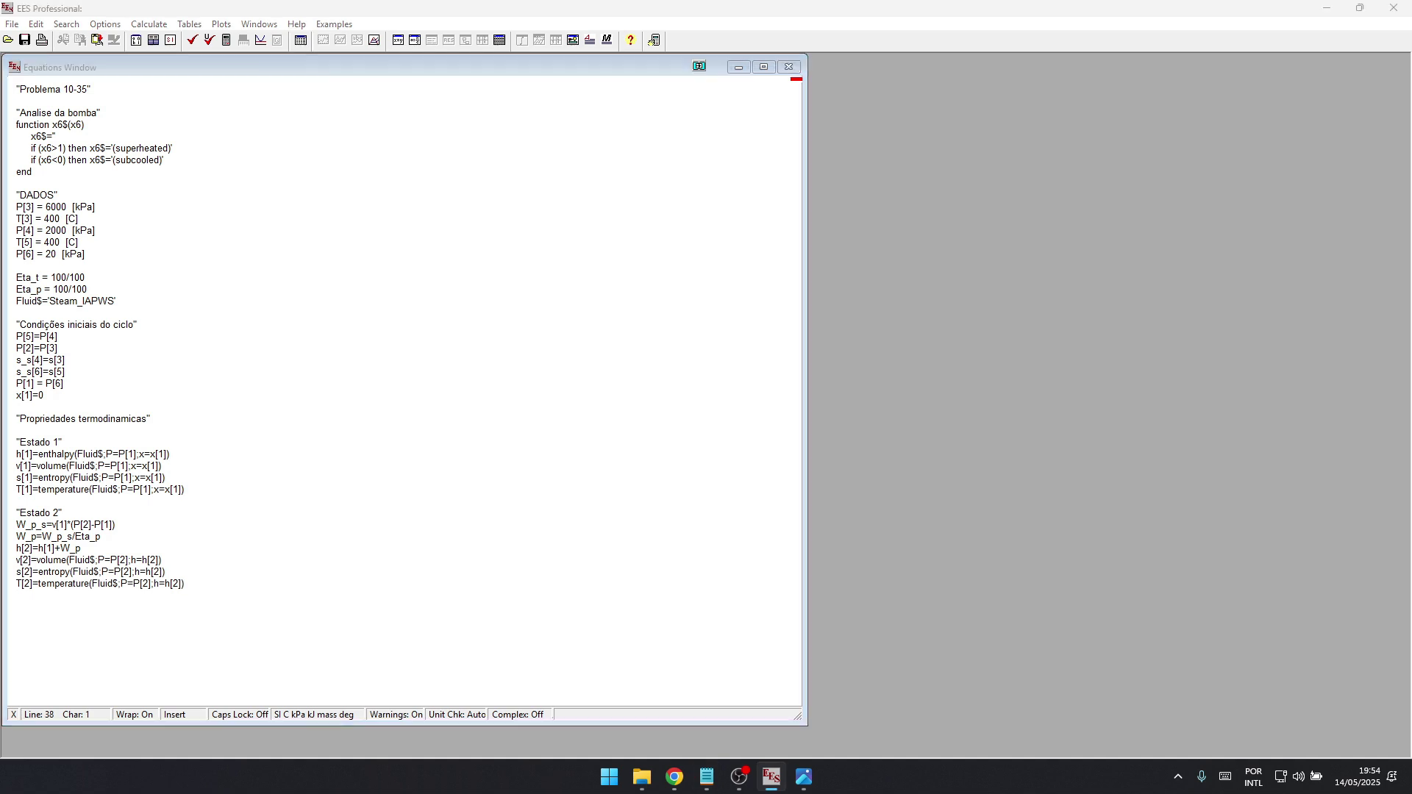
pyautogui.hotkey('alt', 'Tab')
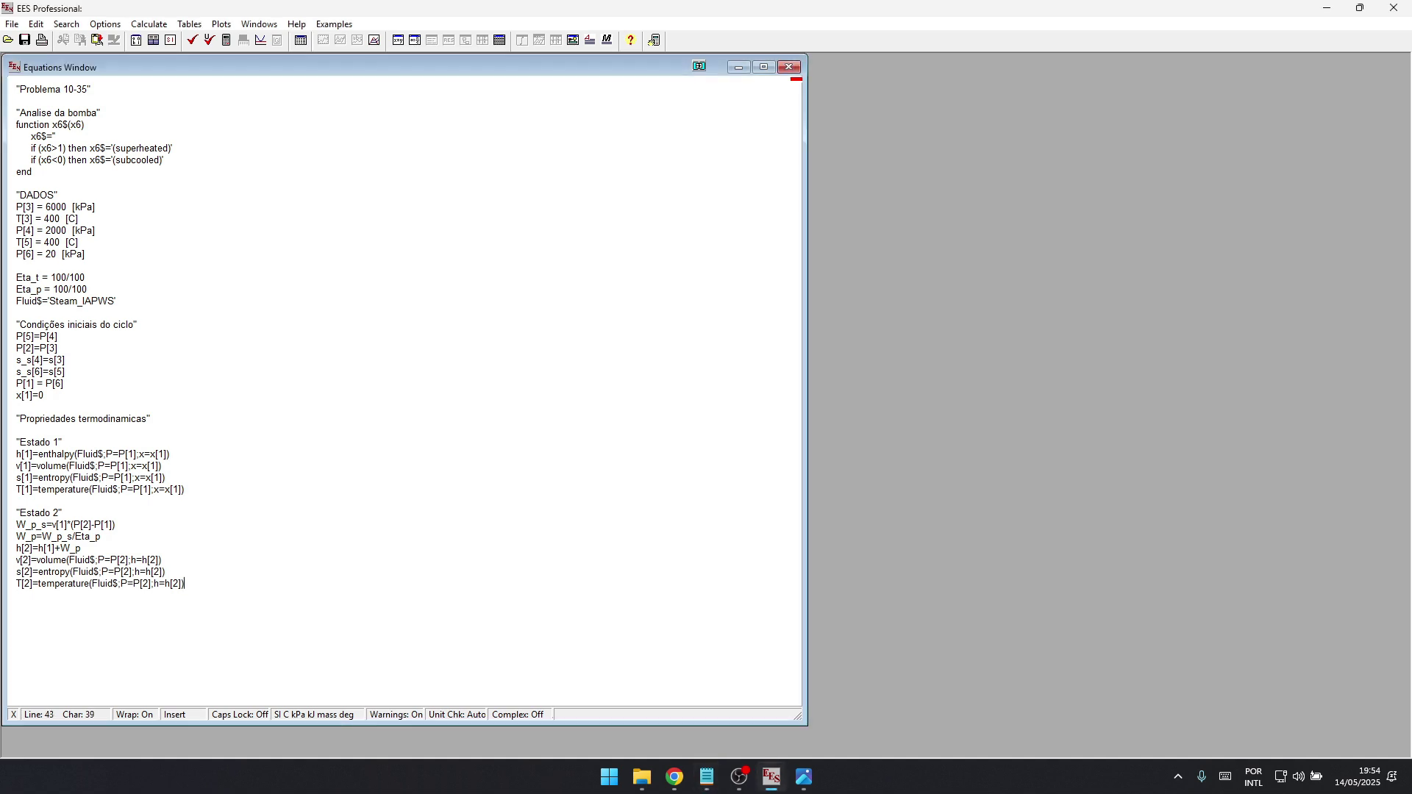
pyautogui.write('"Estado 3"')
pyautogui.hotkey('alt', 'Tab')
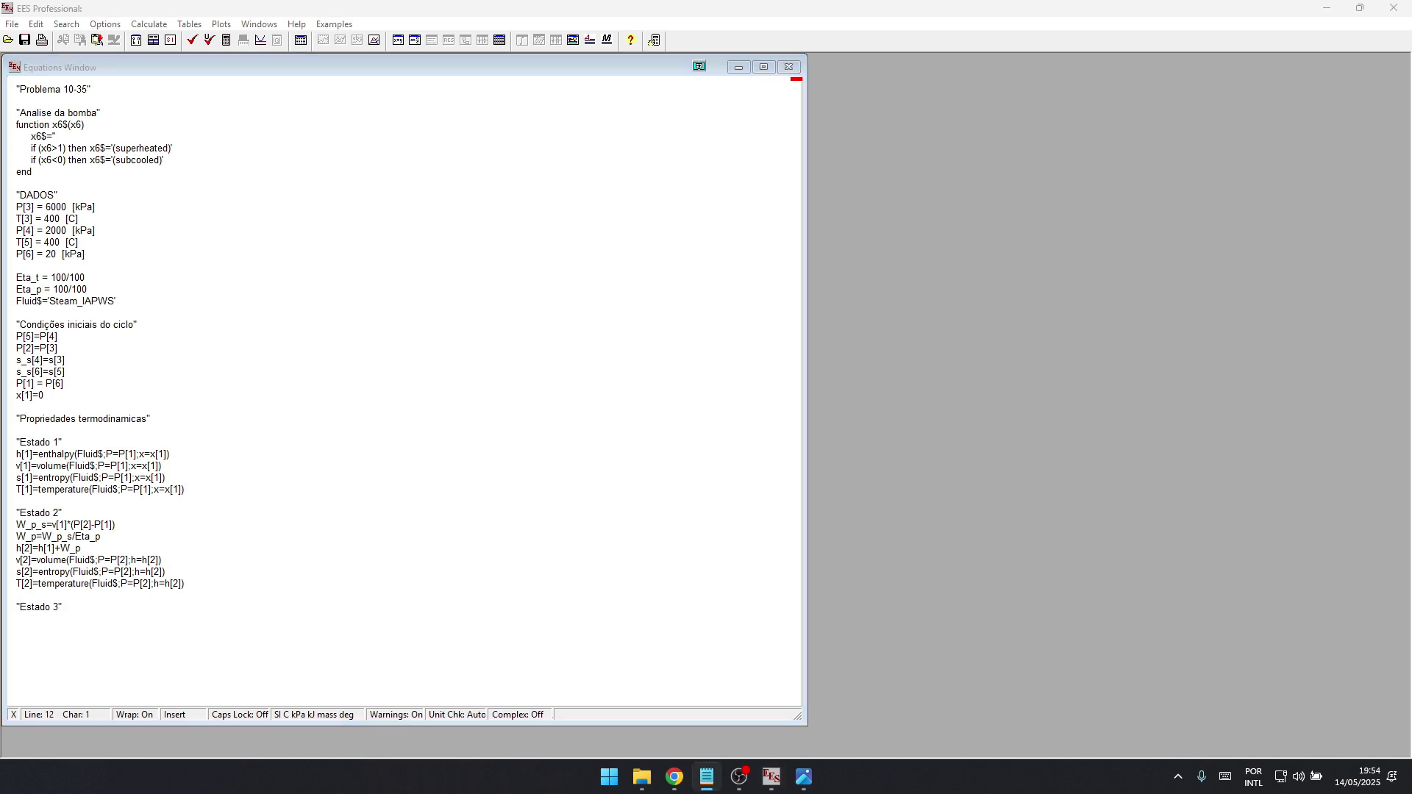
pyautogui.hotkey('alt', 'Tab')
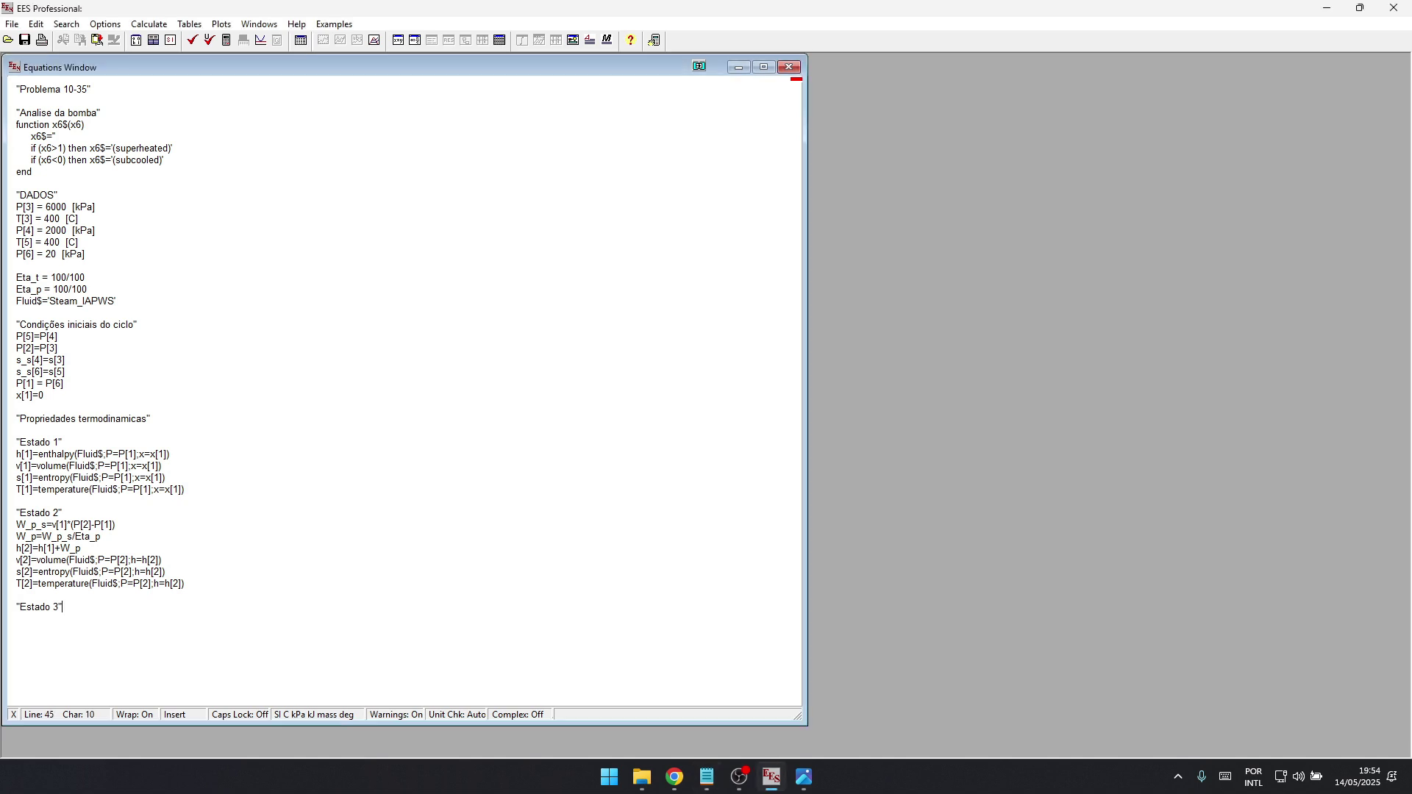
pyautogui.write('h[3]=enthalpy(Fluid$;T=T[3];P=P[3])')
# - Add s[3]=entropy(Fluid$;T=T[3];P=P[3]) and v[3]=volume(Fluid$;T=T[3];P=P[3]) under "Estado 3"
pyautogui.hotkey('alt', 'Tab')
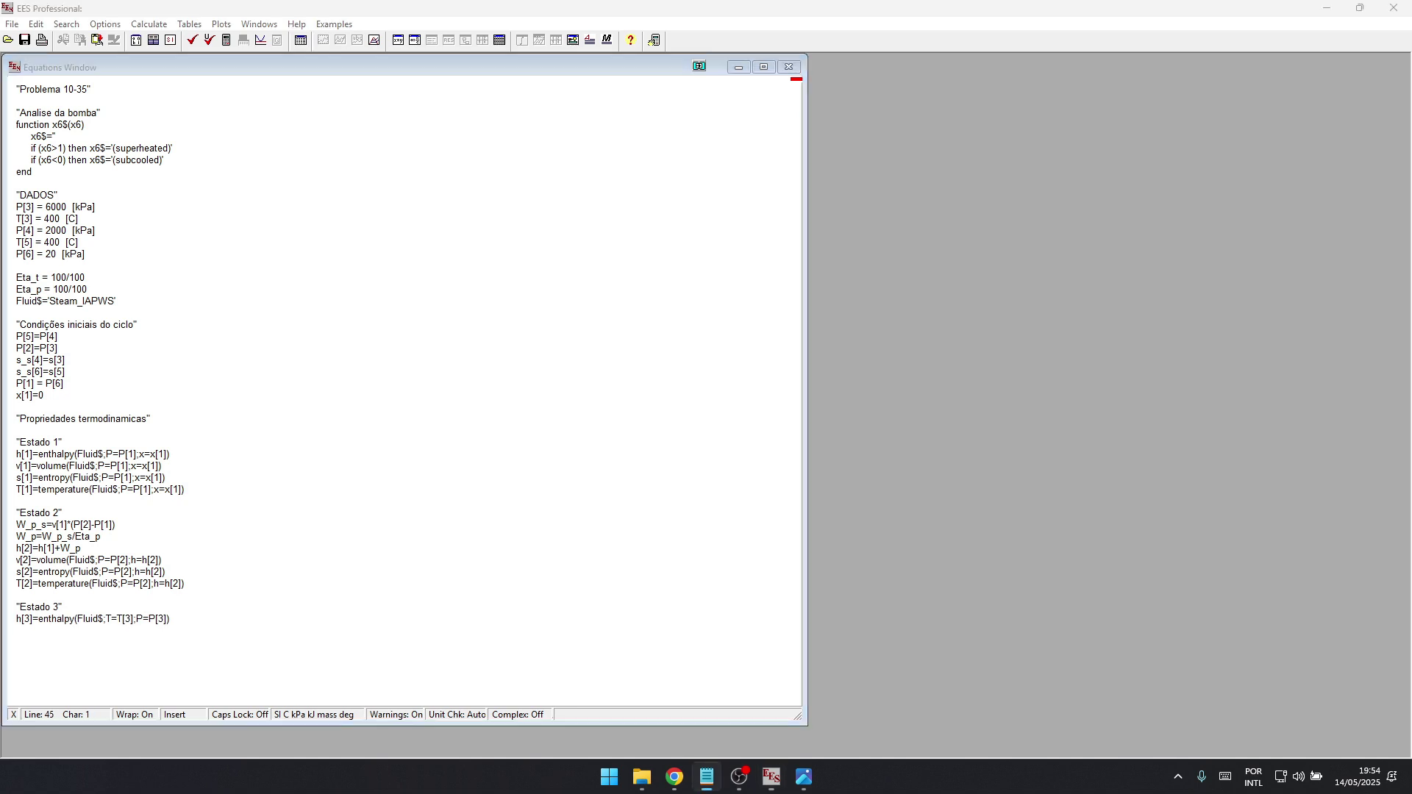
pyautogui.hotkey('alt', 'Tab')
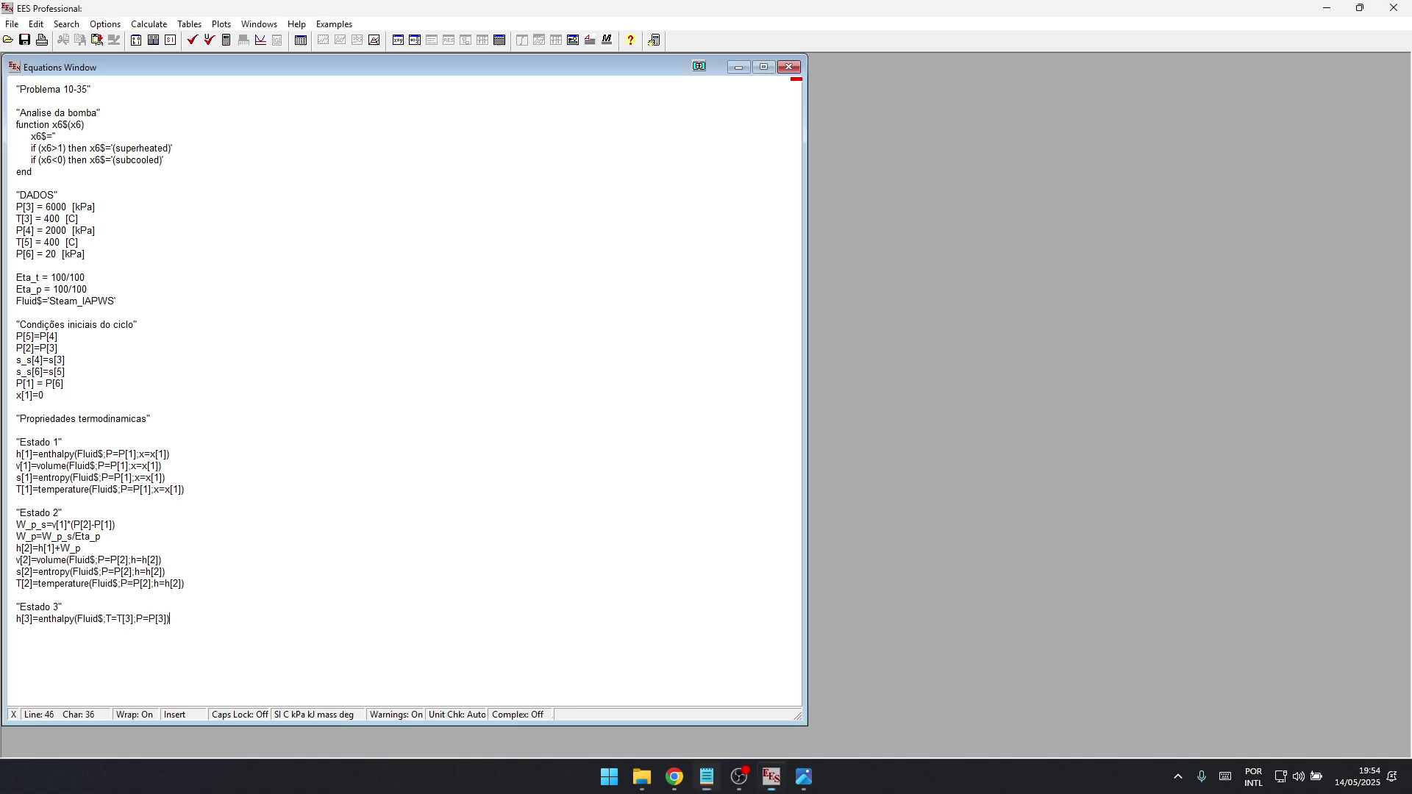
pyautogui.write('s[3]=entropy(Fluid$;T=T[3];P=P[3])')
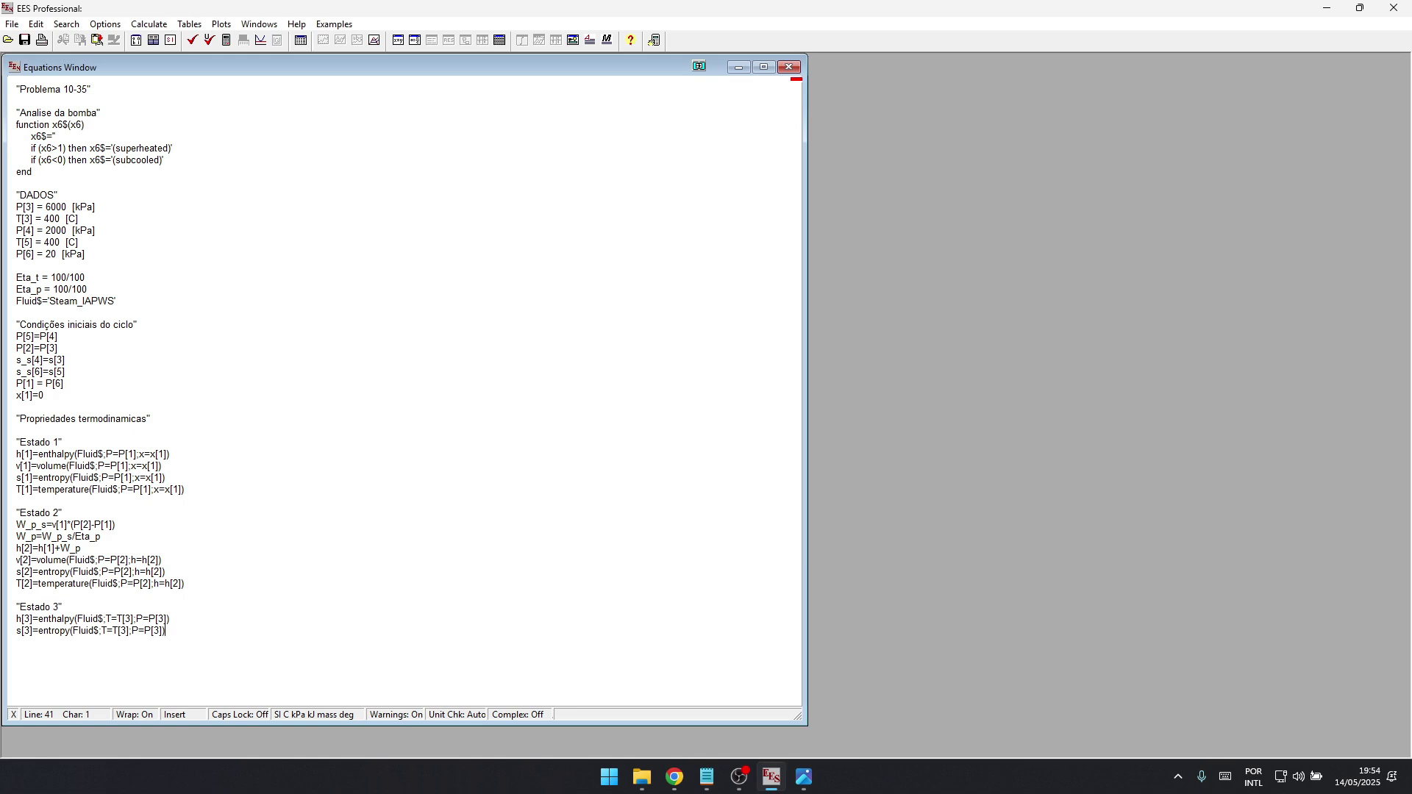
pyautogui.hotkey('alt', 'Tab')
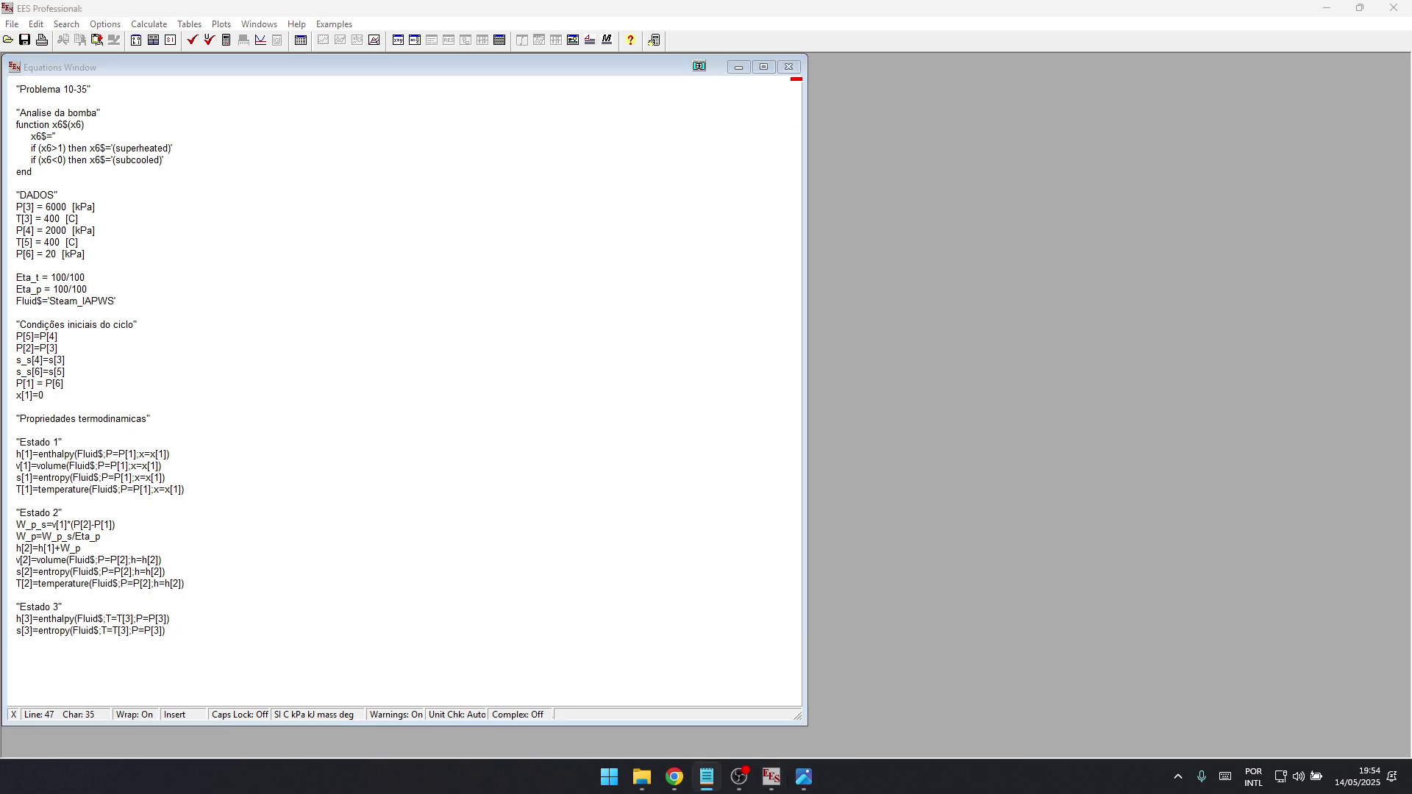
pyautogui.hotkey('alt', 'Tab')
pyautogui.write('v[3]=volume(Fluid$;T=T[3];P=P[3])')
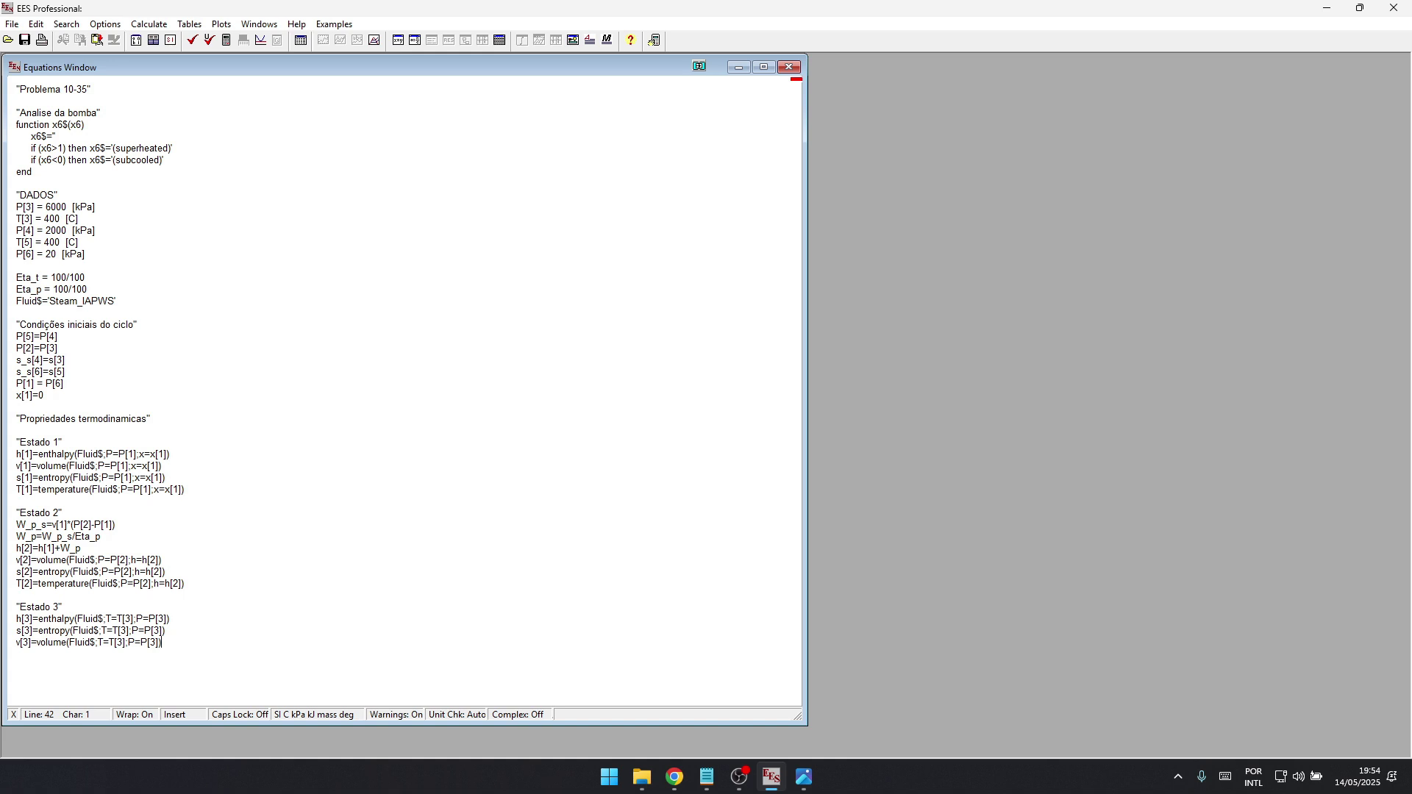
# - Add an "Estado 4" comment heading followed by the isentropic enthalpy equation hs[4]=enthalpy(Fluid$;s=s_s[4];P=P[4])
pyautogui.hotkey('alt', 'Tab')
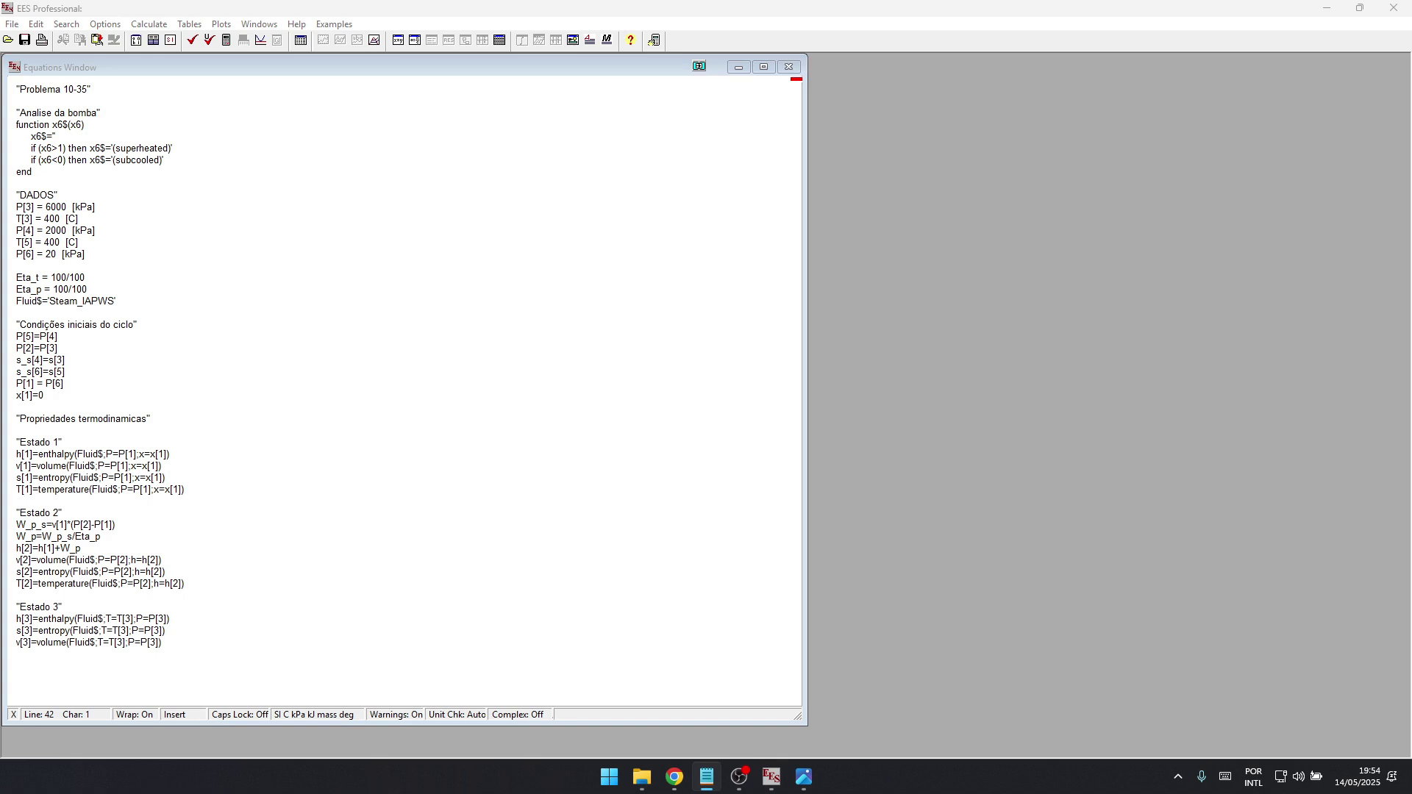
pyautogui.click(97, 630)
pyautogui.hotkey('alt', 'Tab')
pyautogui.write('"Estado 4"')
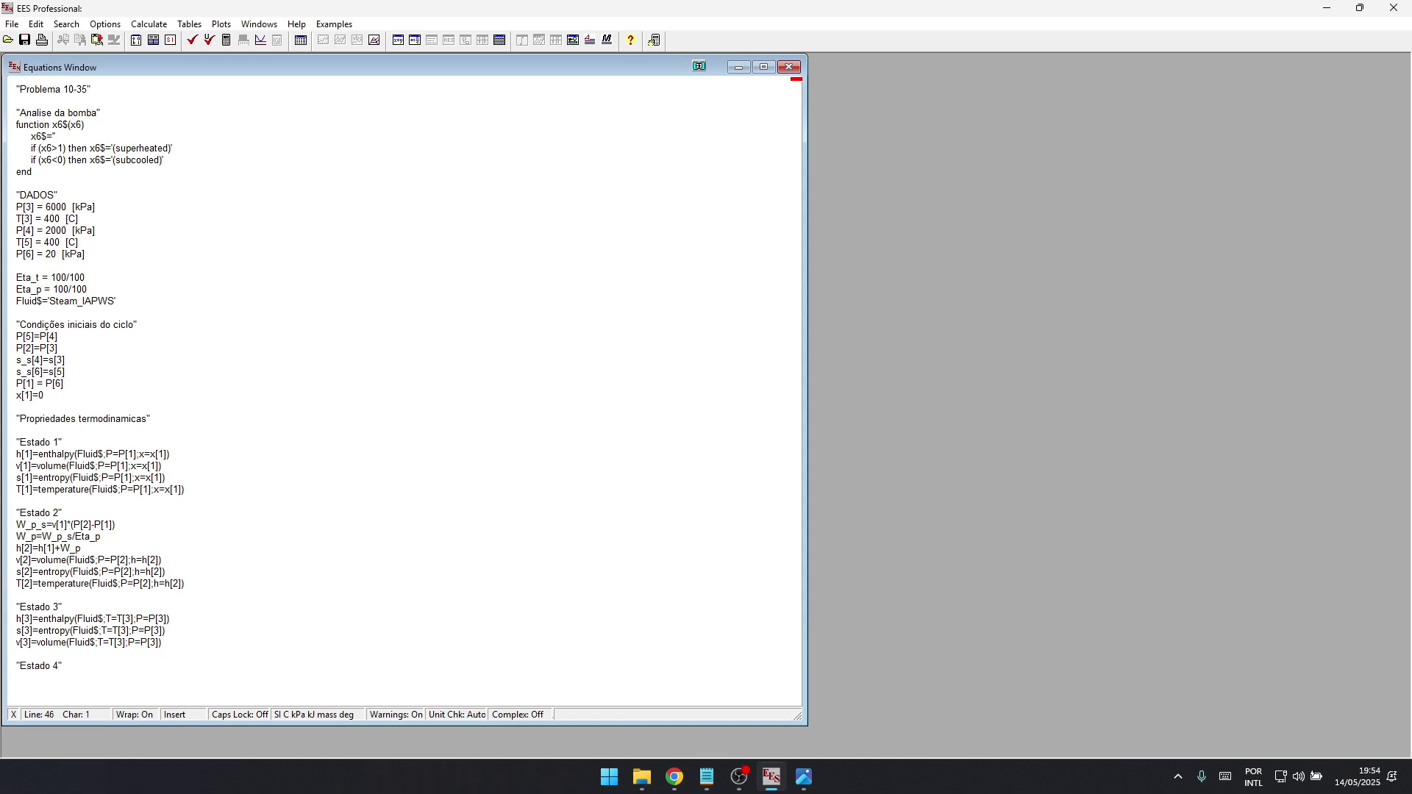
pyautogui.hotkey('alt', 'Tab')
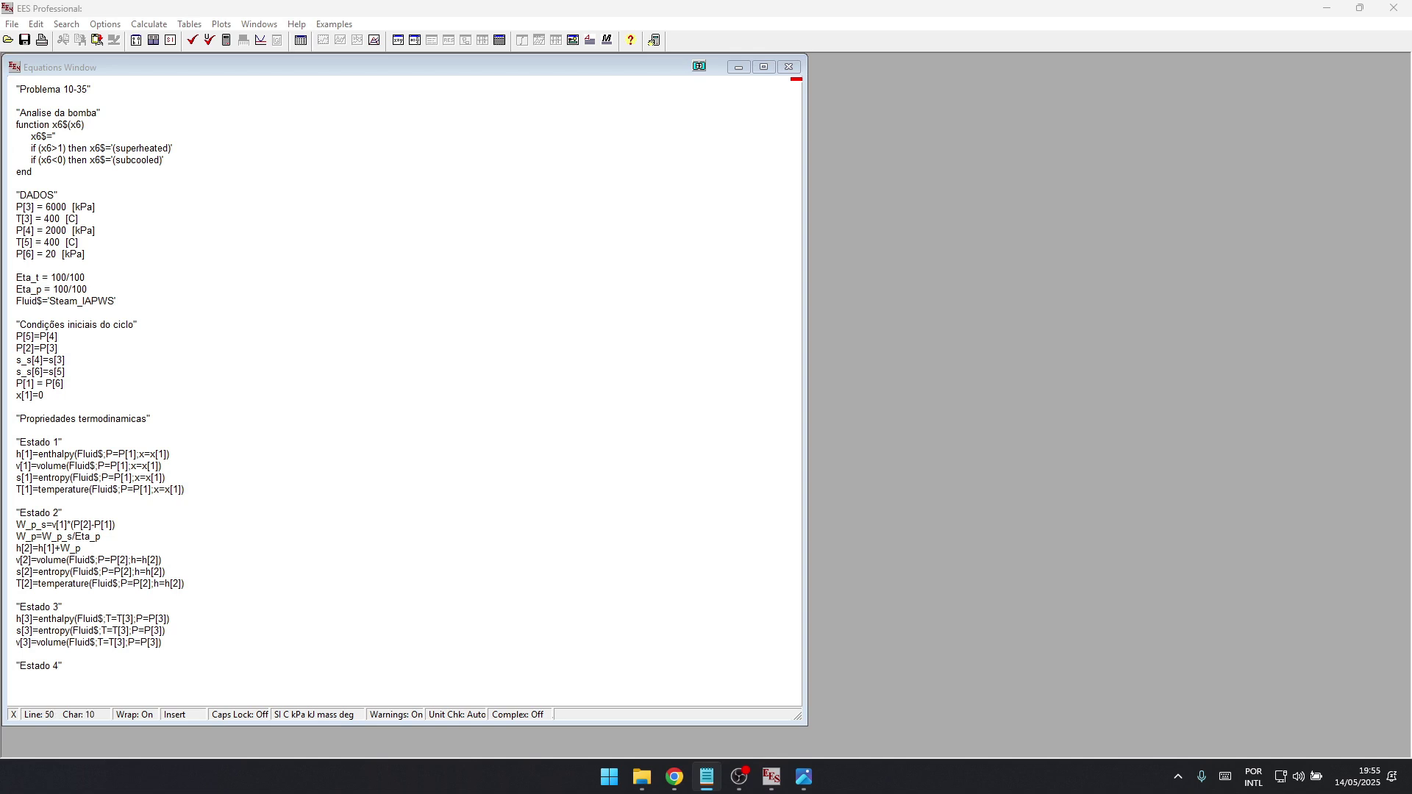
pyautogui.hotkey('alt', 'Tab')
pyautogui.write('hs[4]=enthalpy(Fluid$;s=s_s[4];P=P[4])')
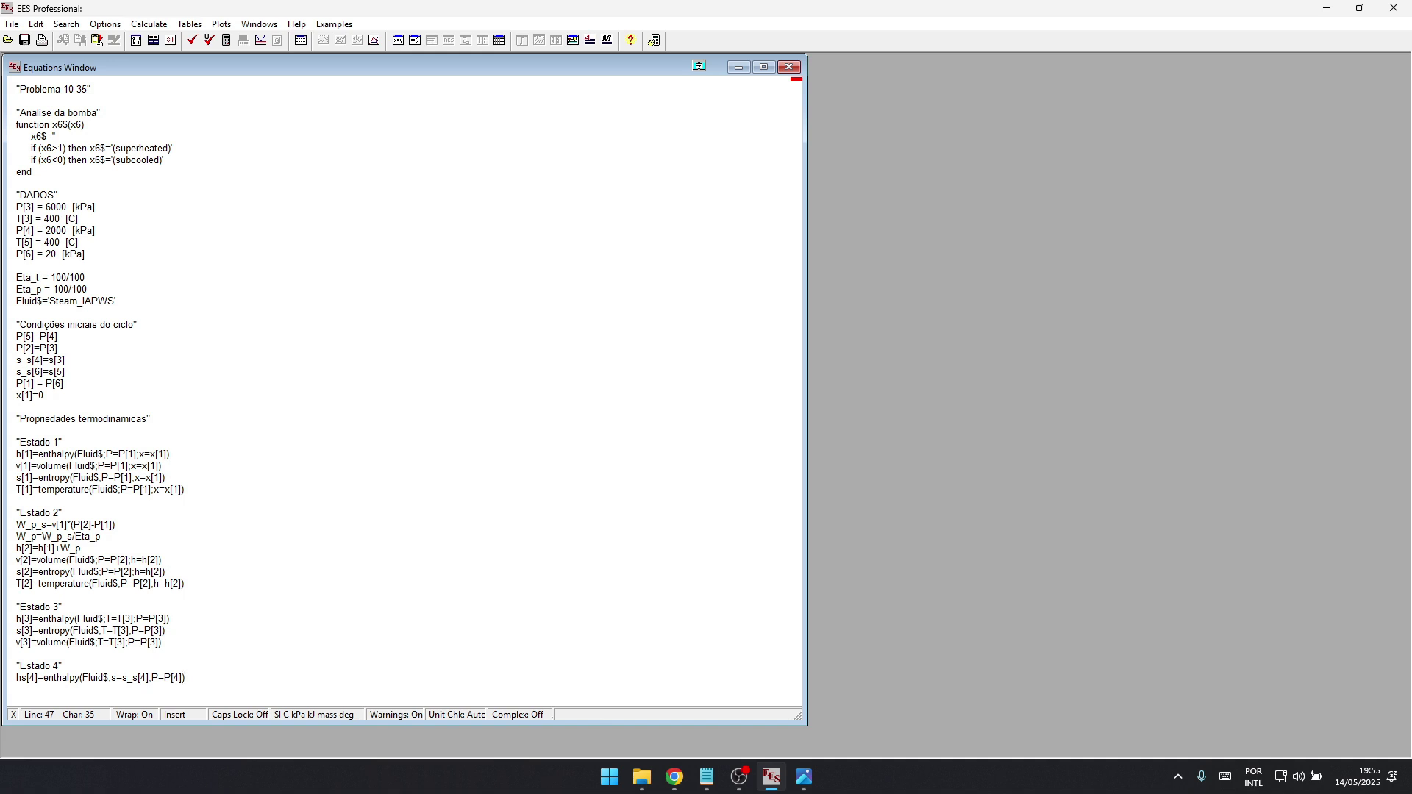
# - Add Ts[4]=temperature(Fluid$;s=s_s[4];P=P[4]) and the turbine efficiency line Eta_t=(h[3]-h[4])/(h[3]-hs[4] under "Estado 4"
pyautogui.hotkey('alt', 'Tab')
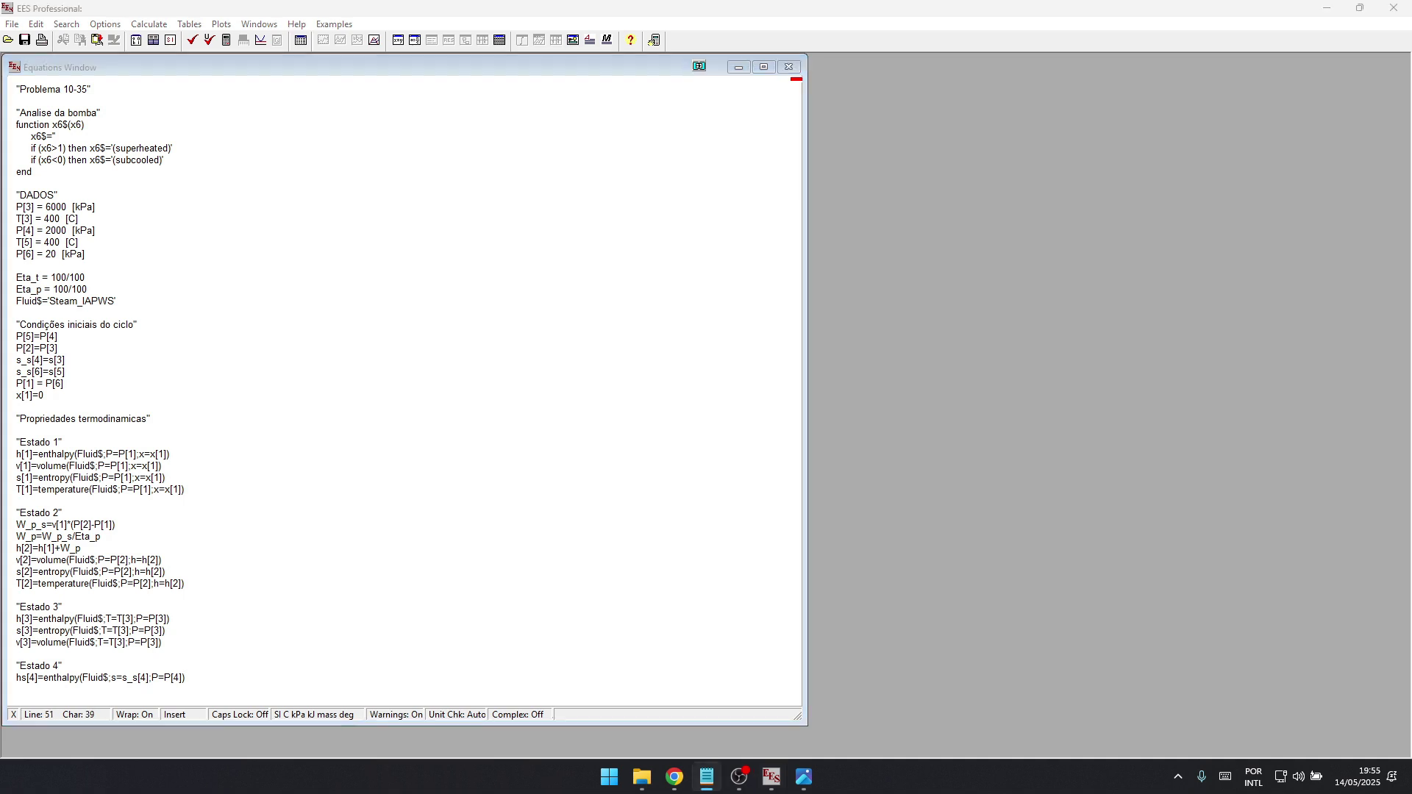
pyautogui.hotkey('alt', 'Tab')
pyautogui.write('Ts[4]=temperature(Fluid$;s=s_s[4];P=P[4])')
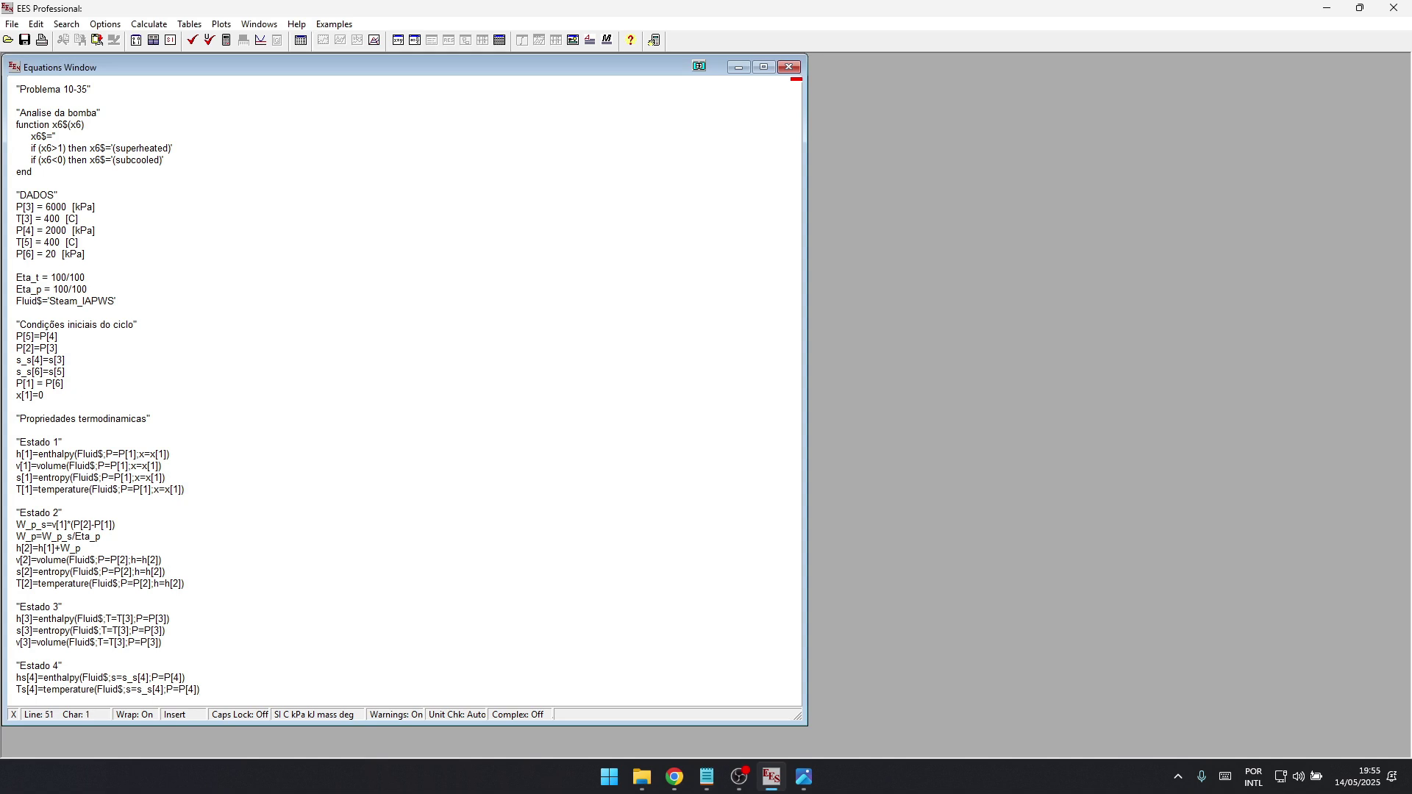
pyautogui.hotkey('alt', 'Tab')
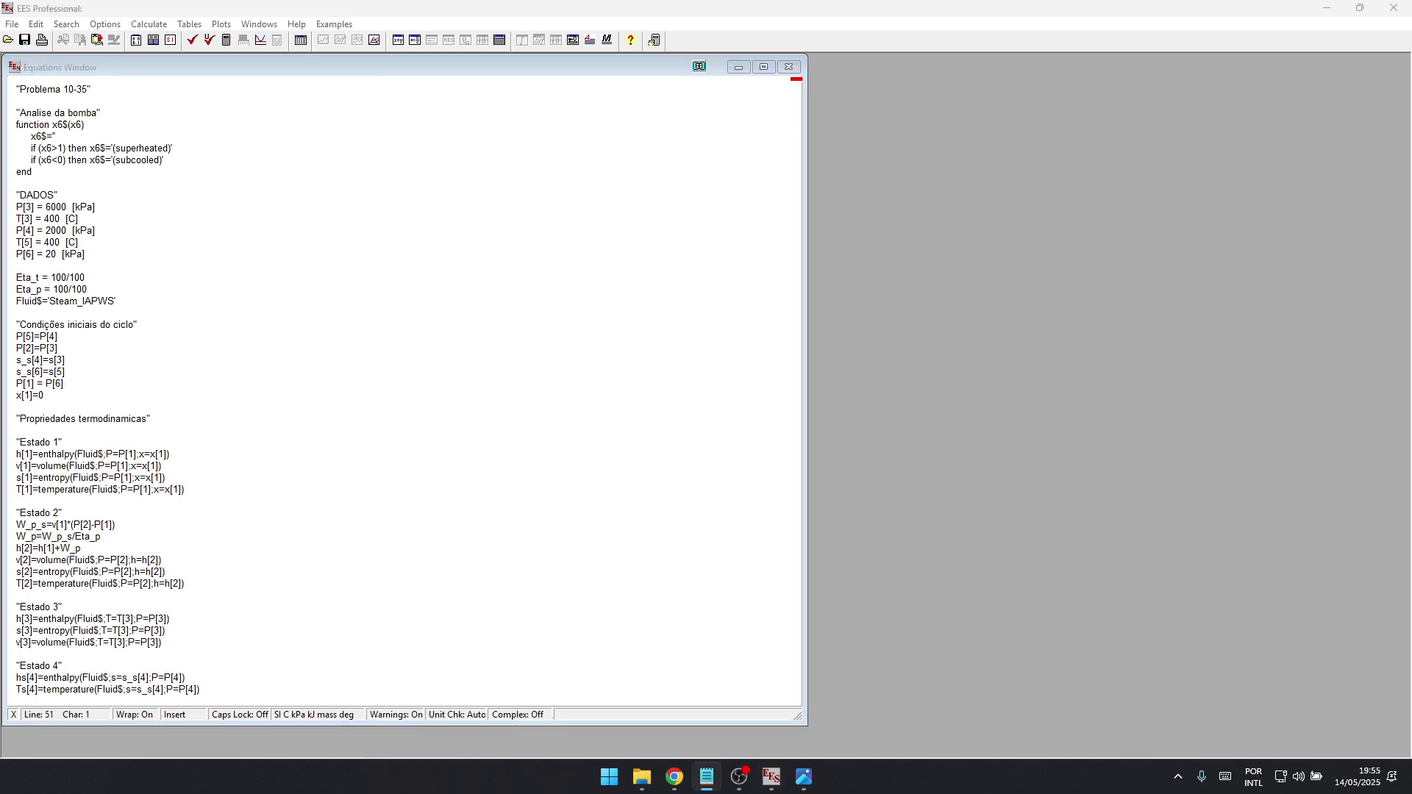
pyautogui.hotkey('alt', 'Tab')
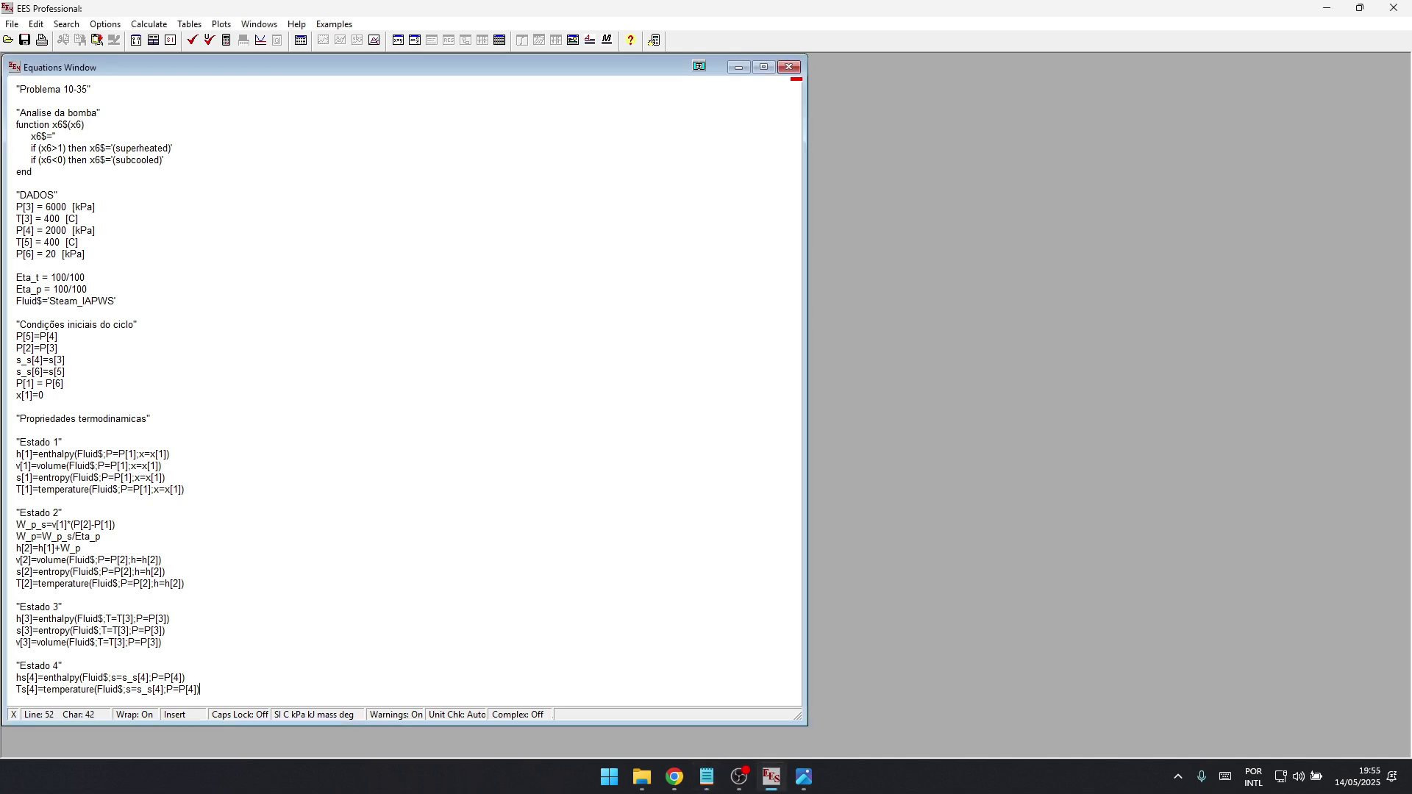
pyautogui.press('Return')
pyautogui.write('Eta_t=(h[3]-h[4])/(h[3]-hs[4]')
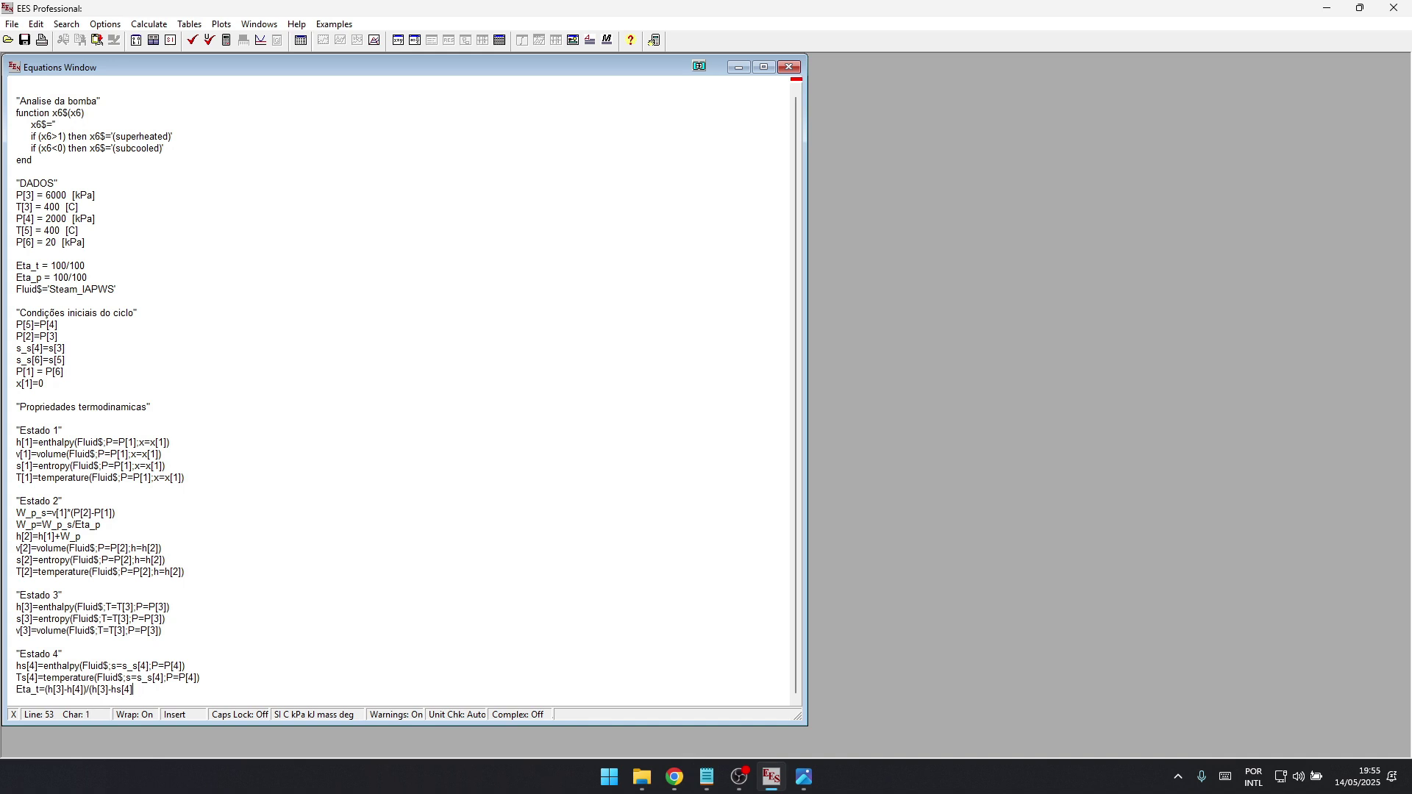
# - Add the actual state 4 equations T[4]=temperature(Fluid$;P=P[4];h=h[4]) and s[4]=entropy(Fluid$;T=T[4];P=P[4])
pyautogui.hotkey('alt', 'Tab')
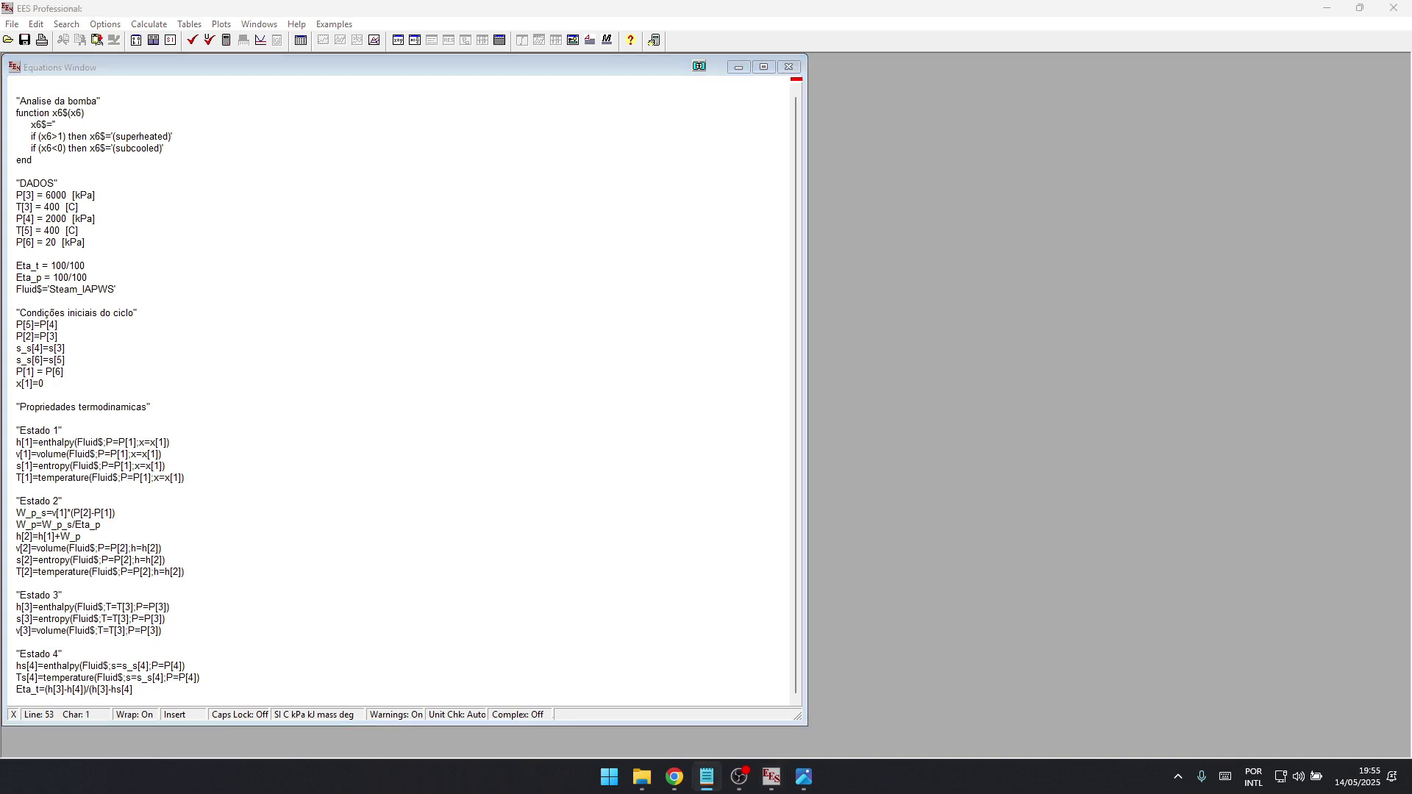
pyautogui.hotkey('alt', 'Tab')
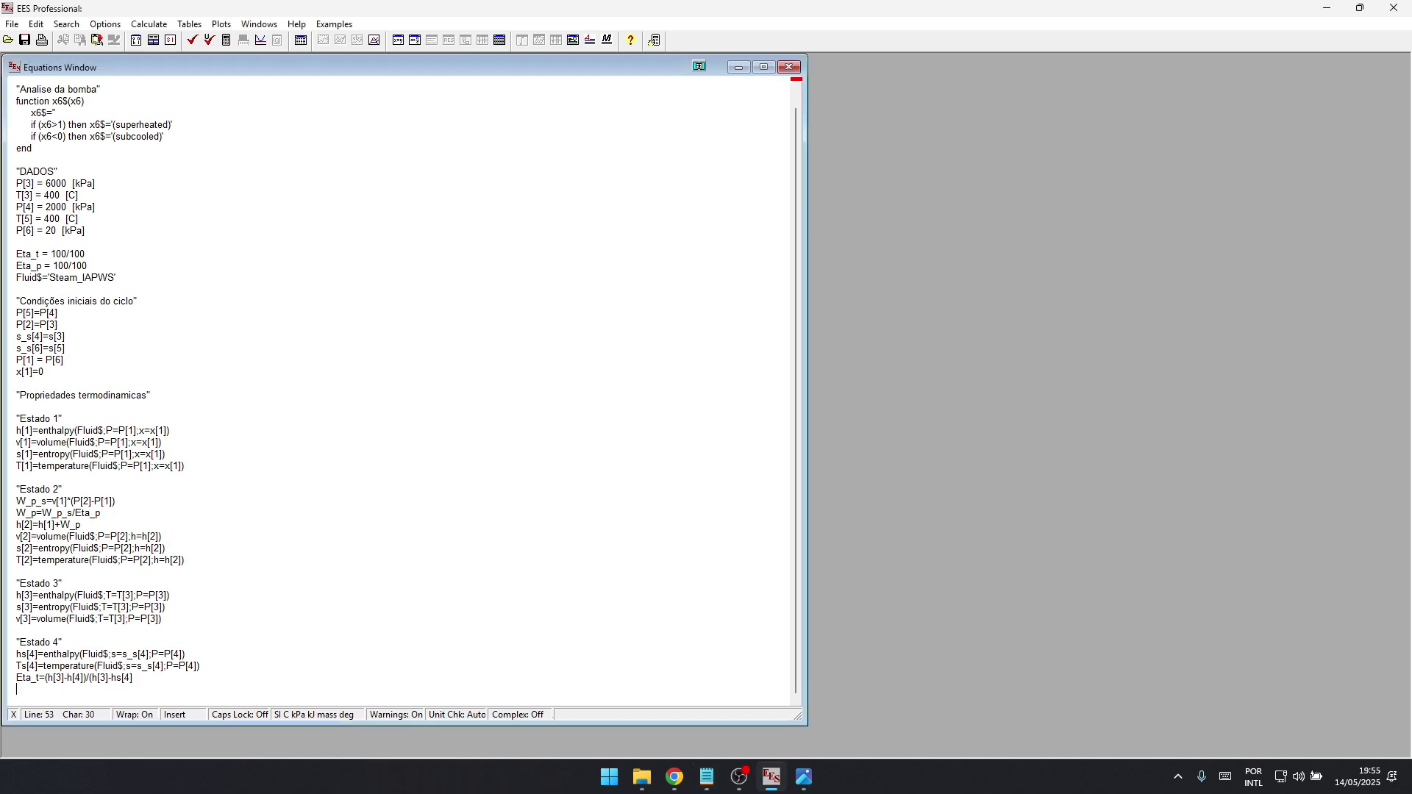
pyautogui.write('T[4]=temperature(Fluid$;P=P[4];h=h[4])')
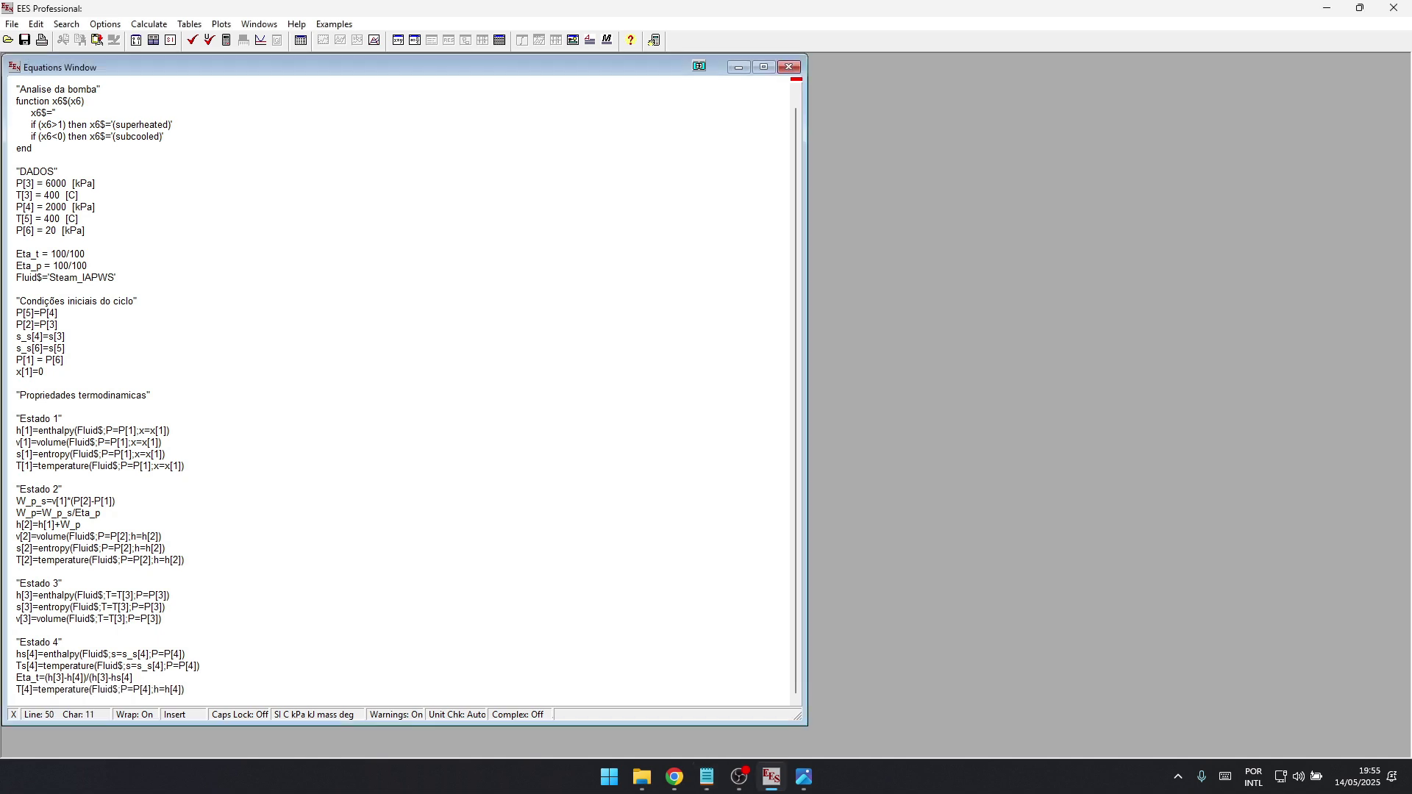
pyautogui.hotkey('shift', 'Right')
pyautogui.hotkey('shift', 'Right')
pyautogui.hotkey('shift', 'Right')
pyautogui.hotkey('shift', 'Right')
pyautogui.moveTo(32, 666); pyautogui.dragTo(18, 665)
pyautogui.hotkey('alt', 'Tab')
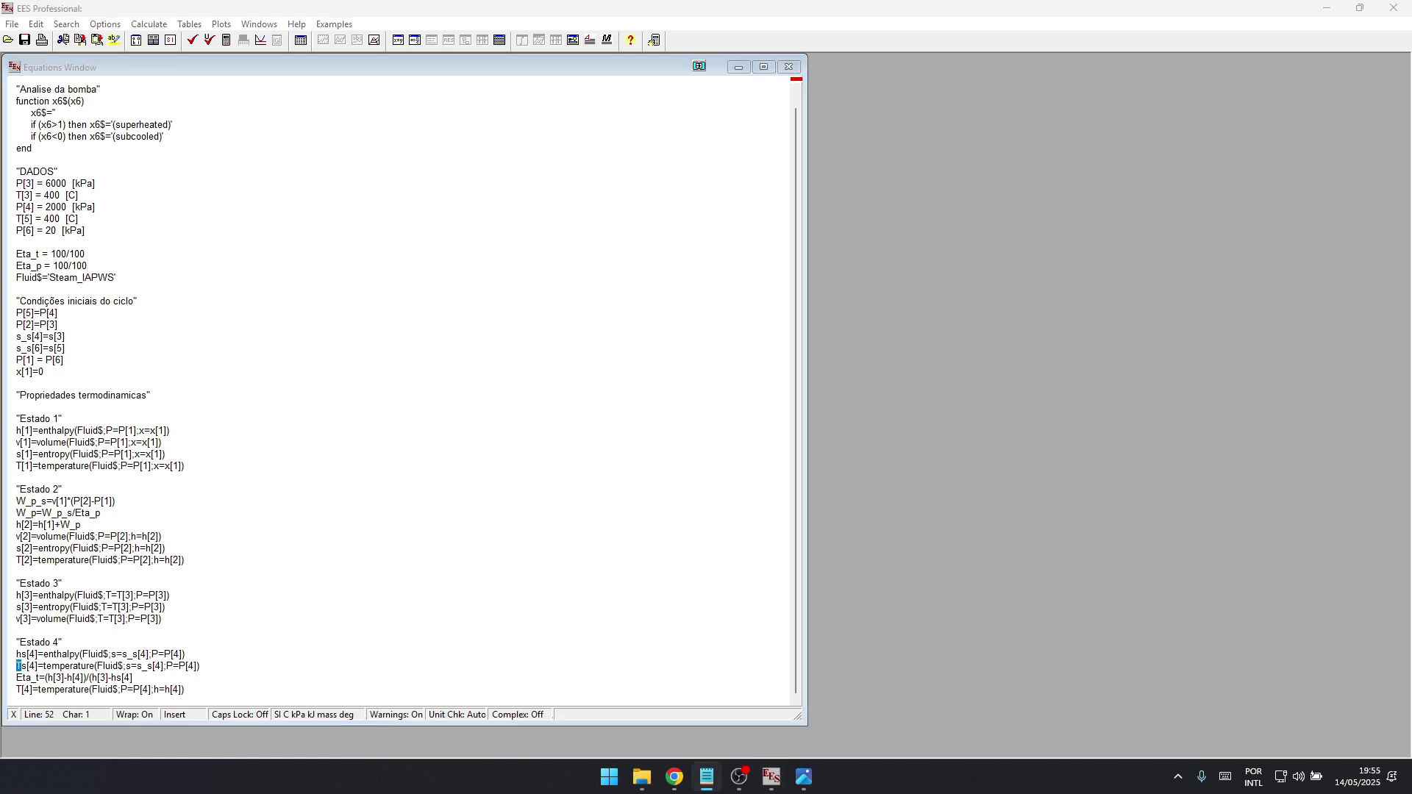
pyautogui.hotkey('alt', 'Tab')
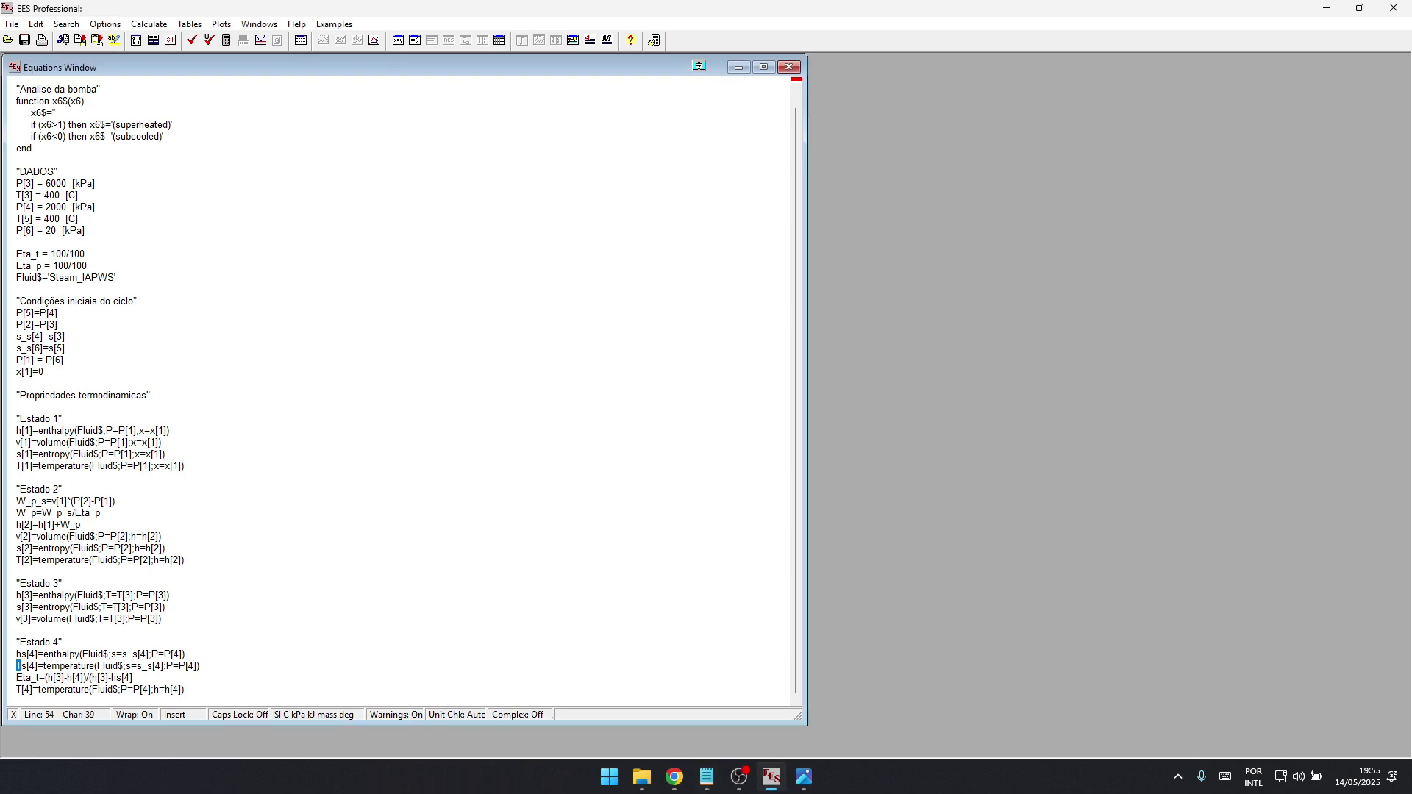
pyautogui.press('Return')
pyautogui.write('s[4]=entropy(Fluid$;T=T[4];P=P[4])')
pyautogui.click(45, 618)
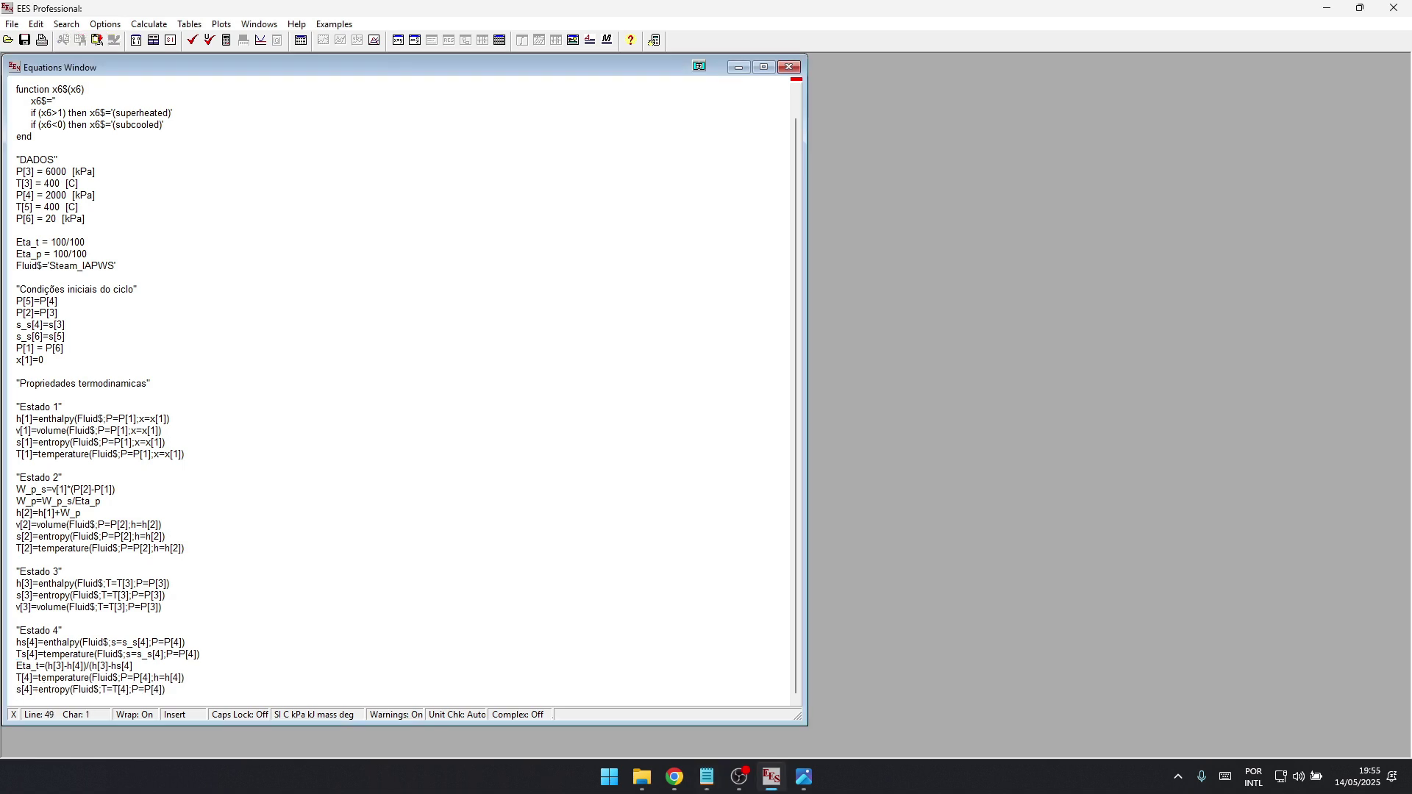
# - Add the specific volume equation v[4]=volume(Fluid$;s=s[4];P=P[4]) at the end of the "Estado 4" block
pyautogui.hotkey('alt', 'Tab')
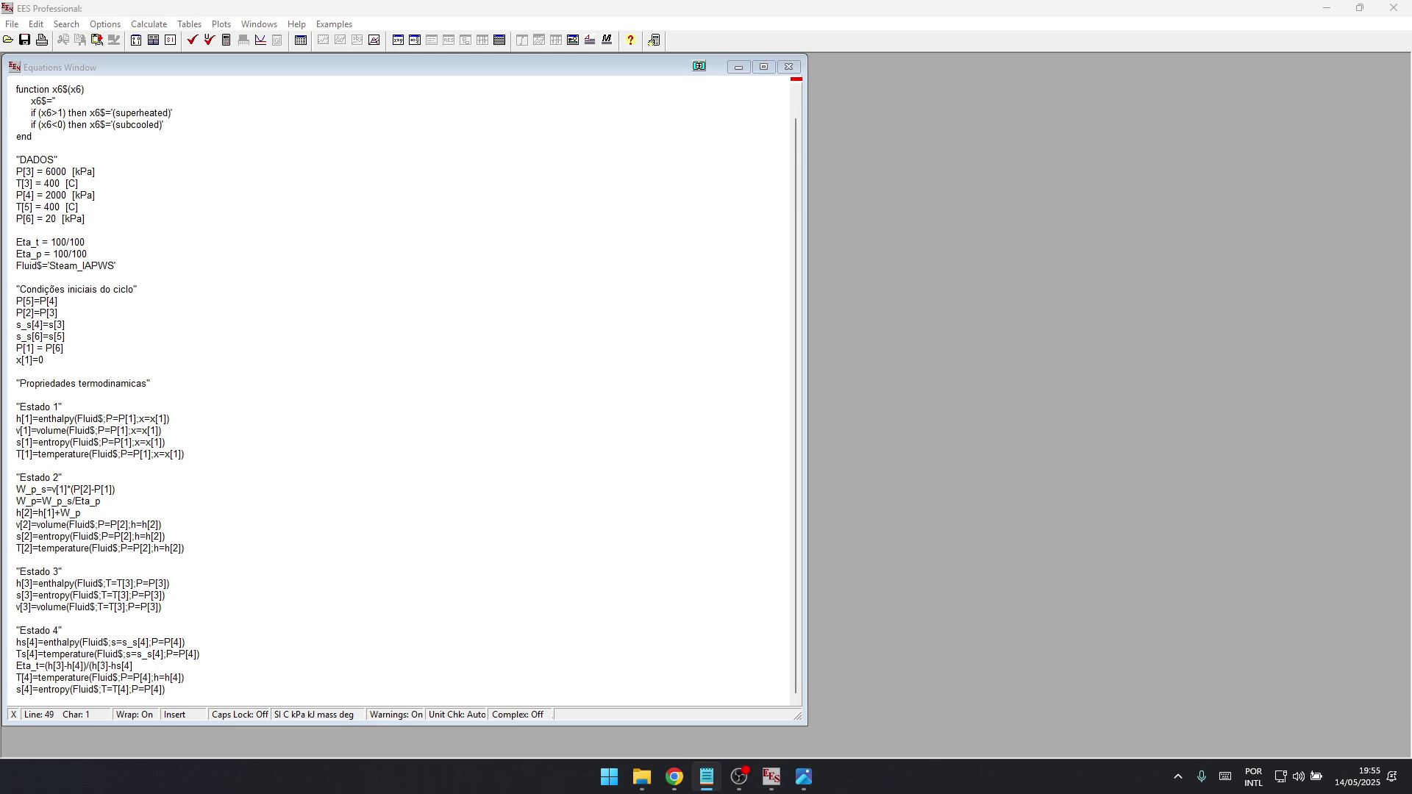
pyautogui.hotkey('alt', 'Tab')
pyautogui.press('Return')
pyautogui.write('v[4]=volume(Fluid$;s=s[4];P=P[4])')
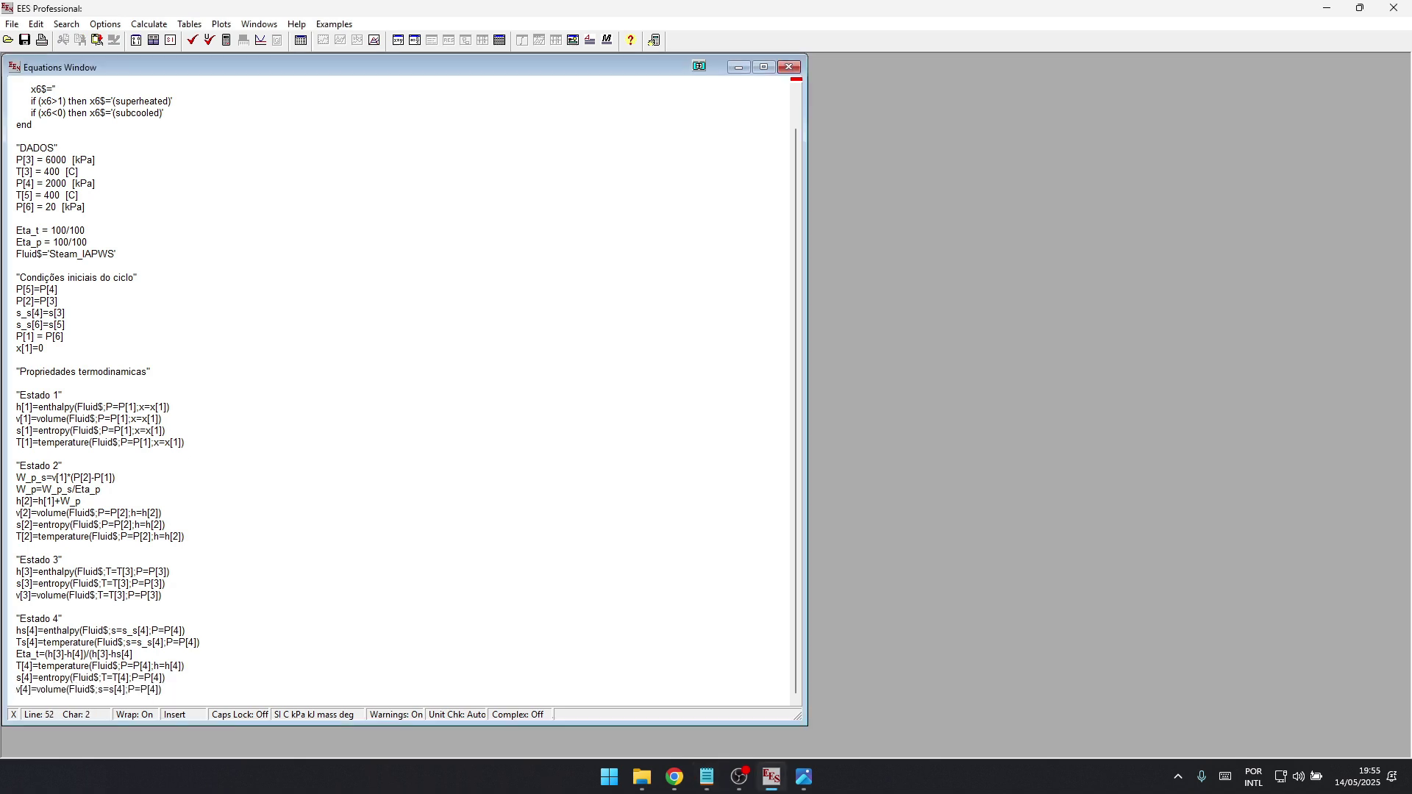
# - Add the high-pressure turbine energy balance h[3] =W_t_hp+h[4] below the v[4] equation, followed by blank lines
pyautogui.hotkey('alt', 'Tab')
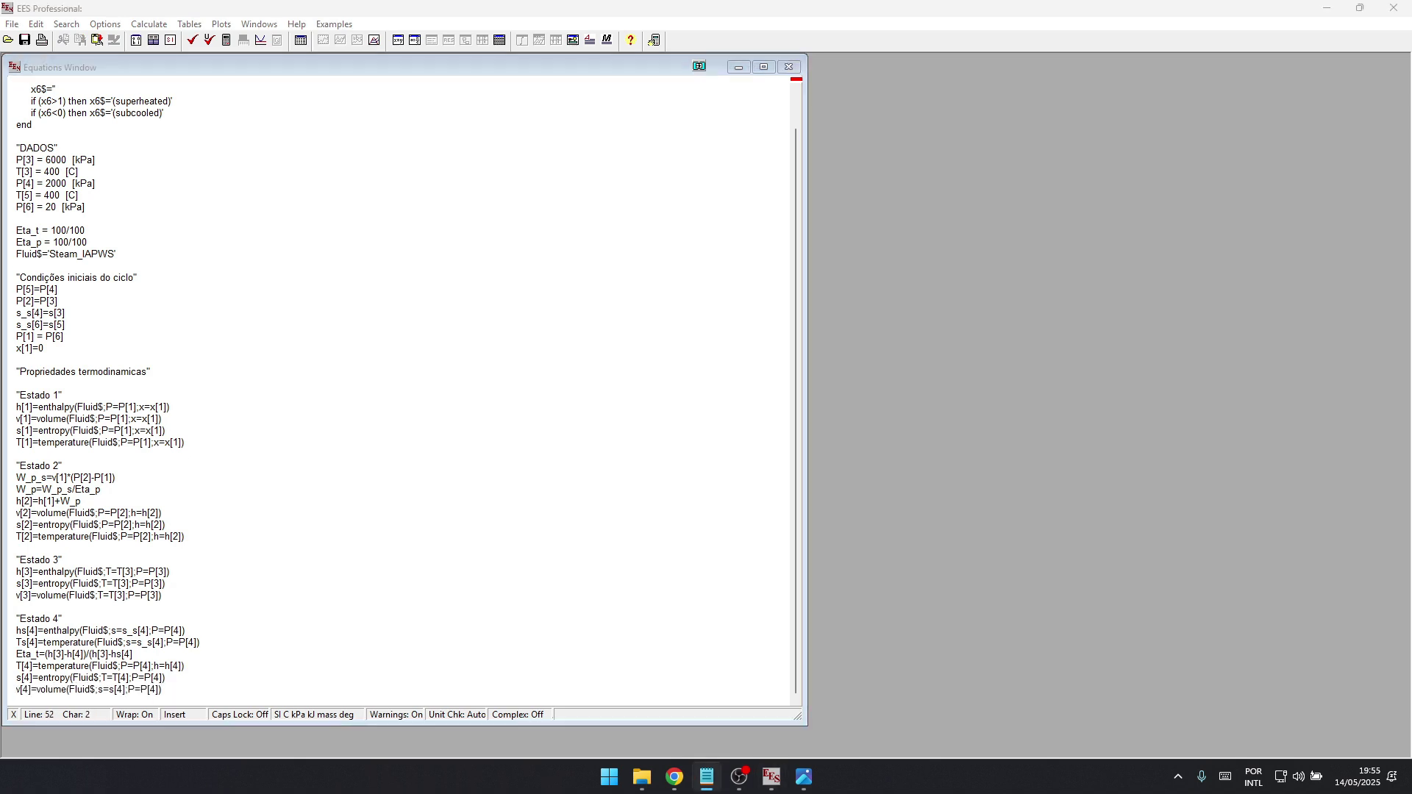
pyautogui.hotkey('alt', 'Tab')
pyautogui.press('Return')
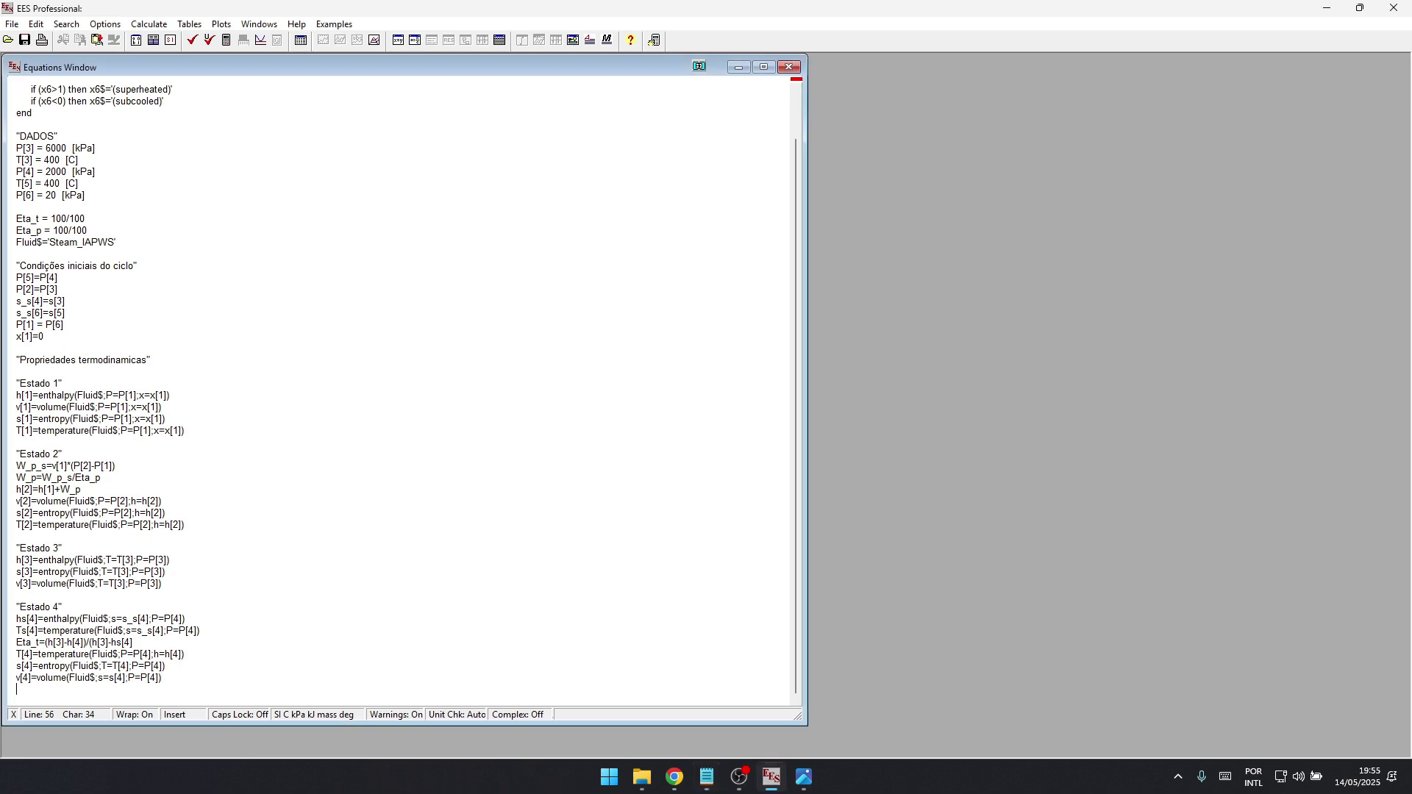
pyautogui.write('h[3] =W_t_hp+h[4]')
pyautogui.click(100, 665)
pyautogui.click(16, 654)
pyautogui.press('Return')
pyautogui.press('Return')
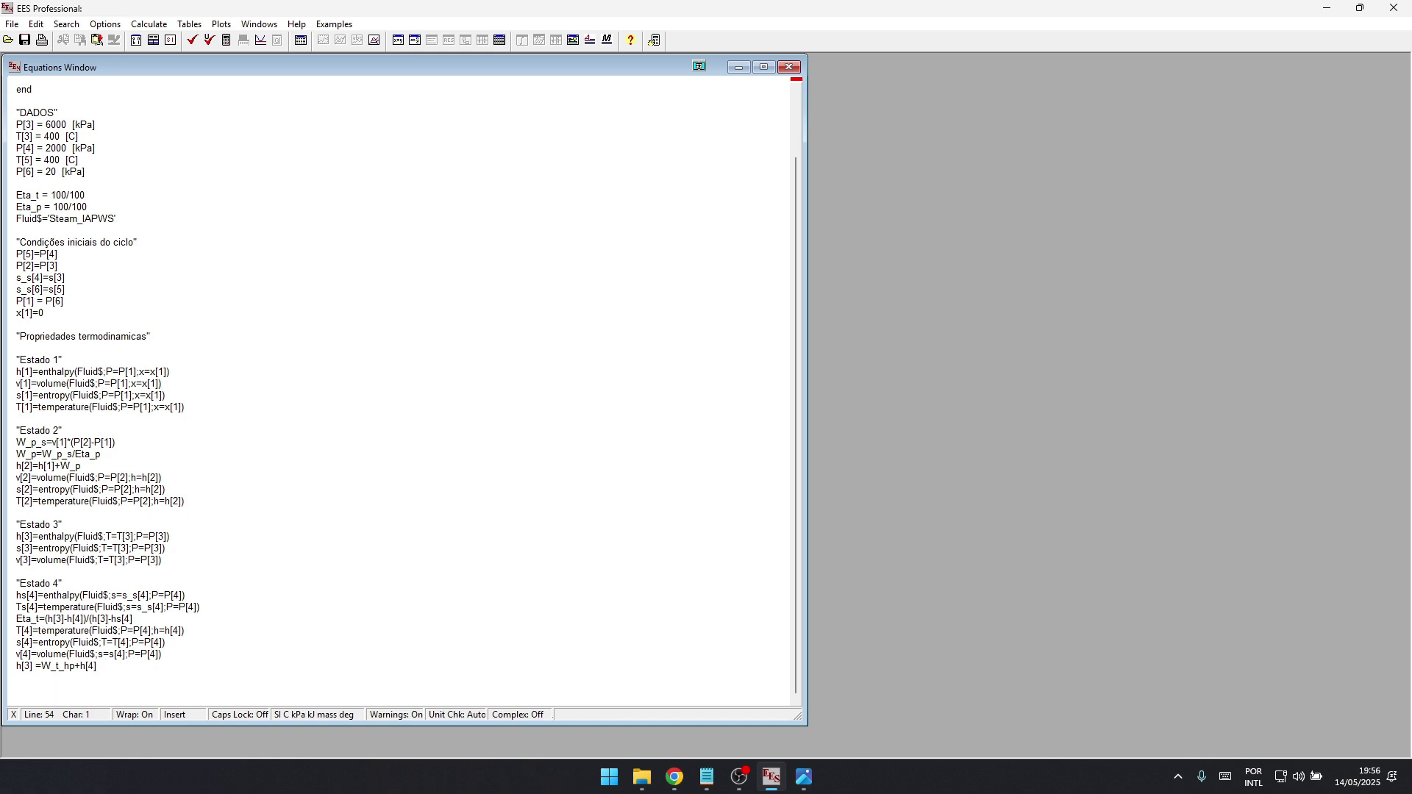
# - Add an "Estado 5" heading below the state 4 block and the equation s[5]=entropy(Fluid$;T=T[5];P=P[5])
pyautogui.hotkey('alt', 'Tab')
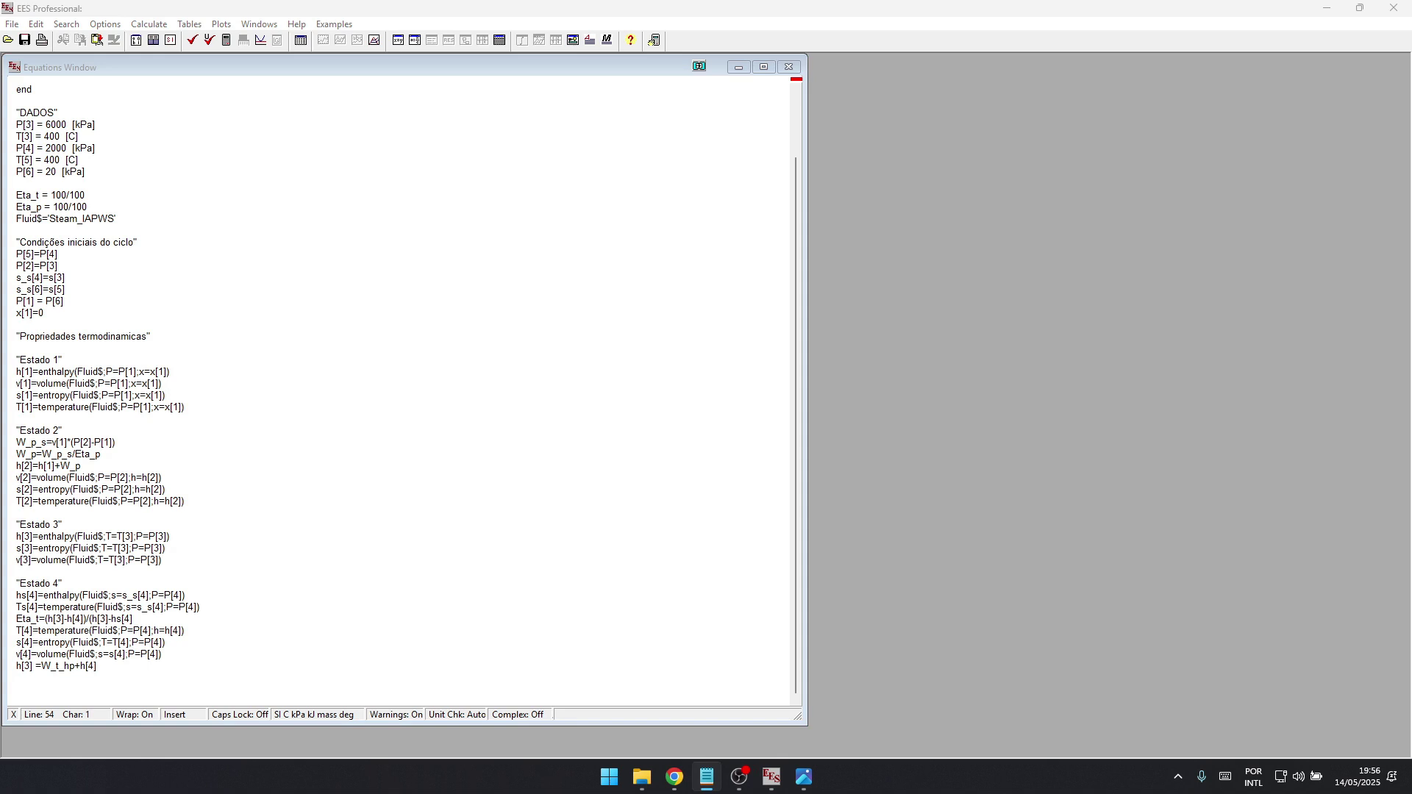
pyautogui.scroll(1, 398, 390)
pyautogui.click(16, 700)
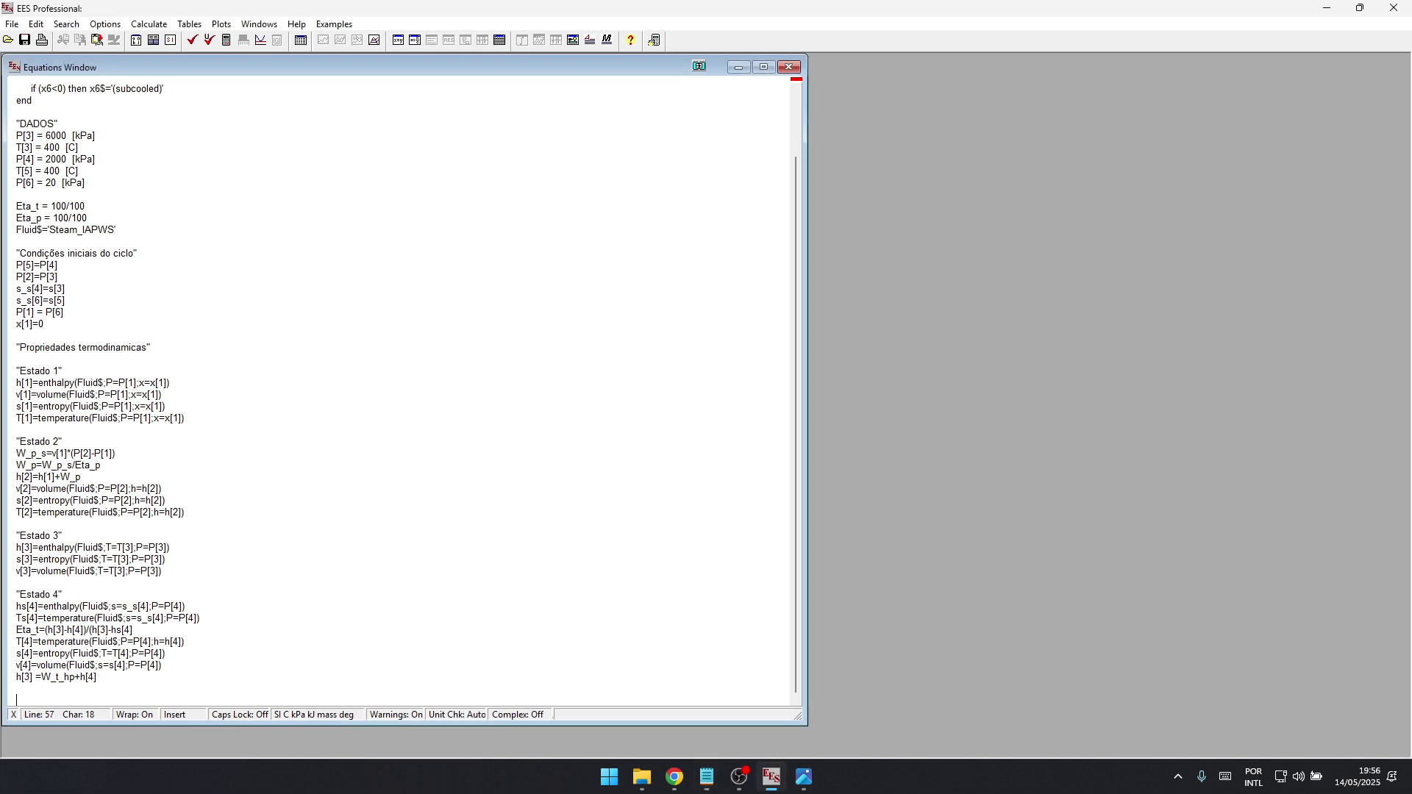
pyautogui.write('"Estado 5"')
pyautogui.hotkey('alt', 'Tab')
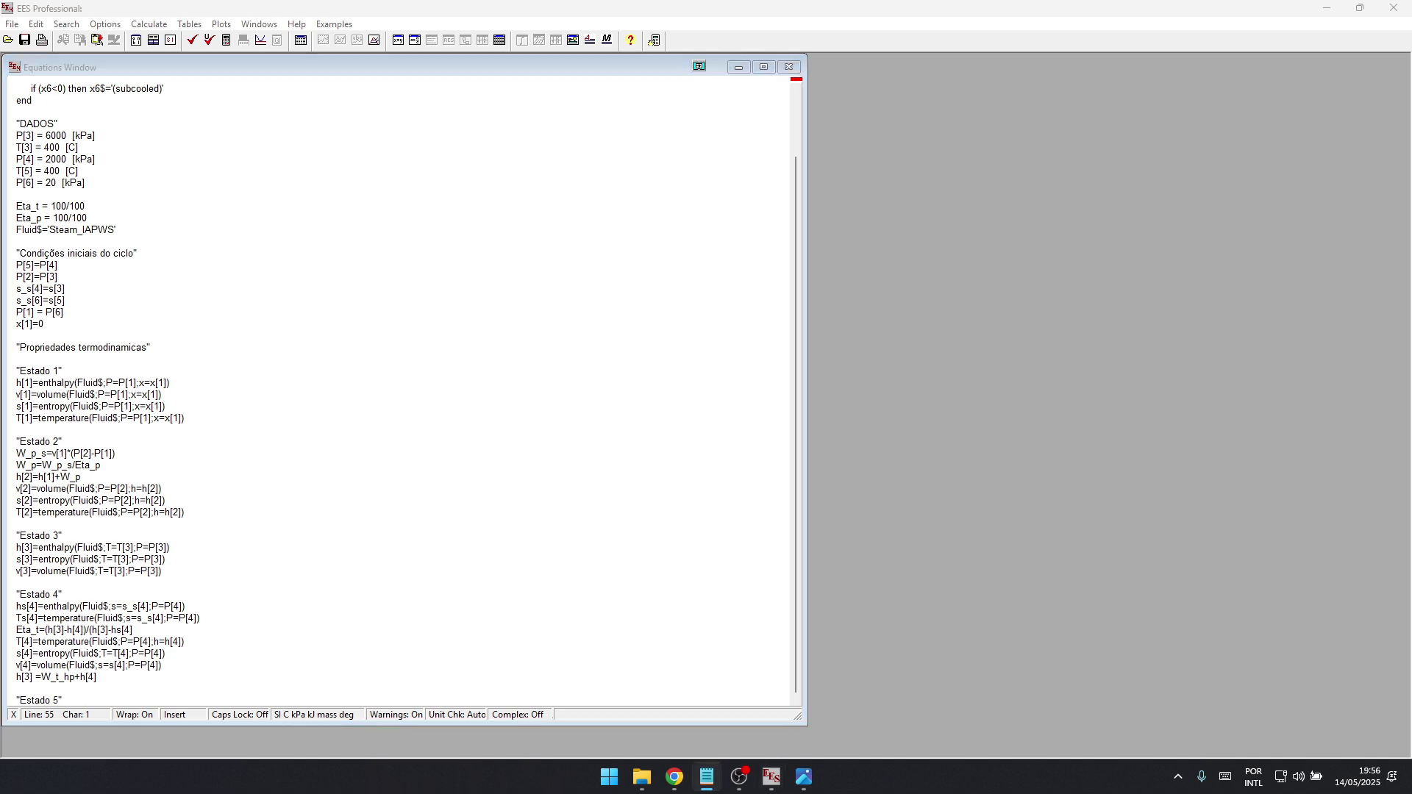
pyautogui.hotkey('alt', 'Tab')
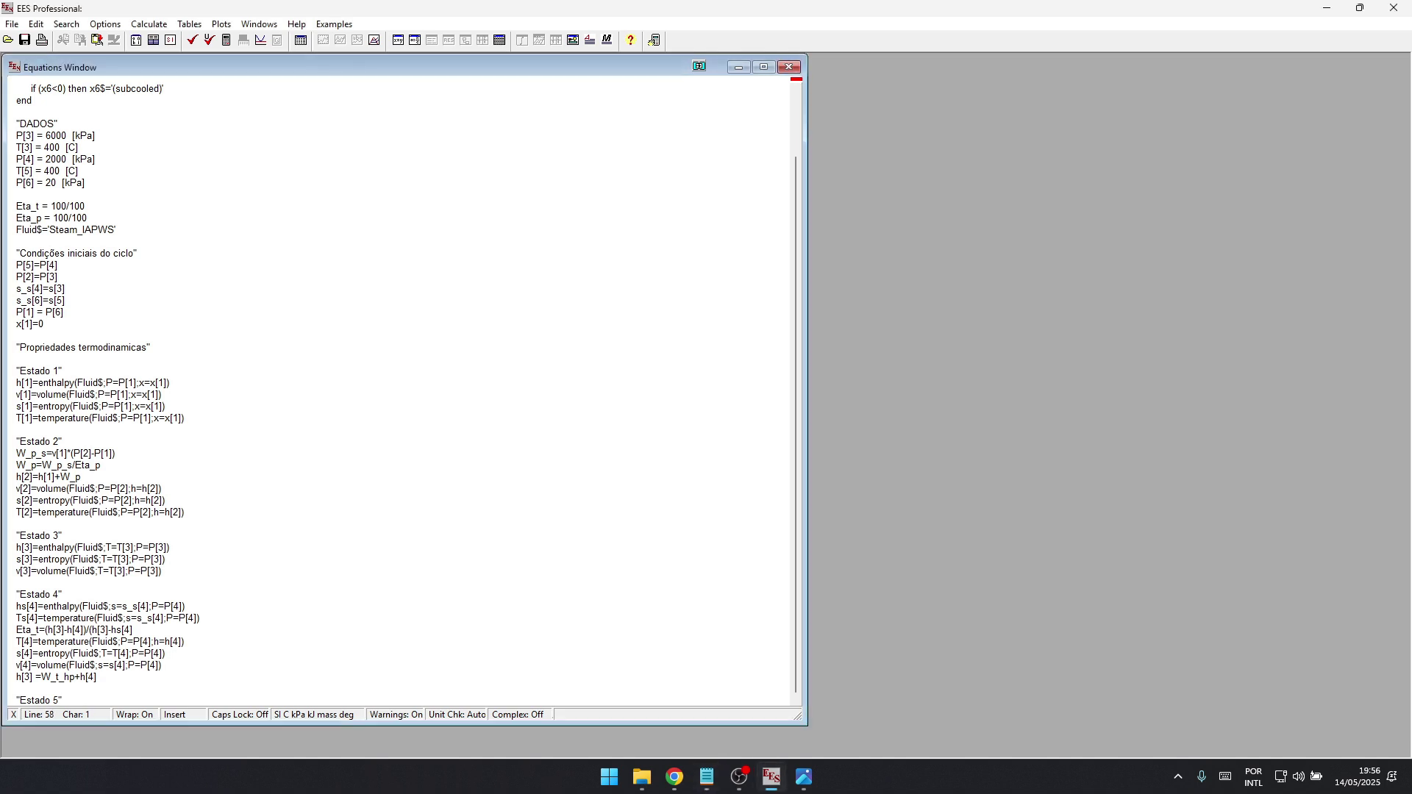
pyautogui.write('s[5]=entropy(Fluid$;T=T[5];P=P[5])')
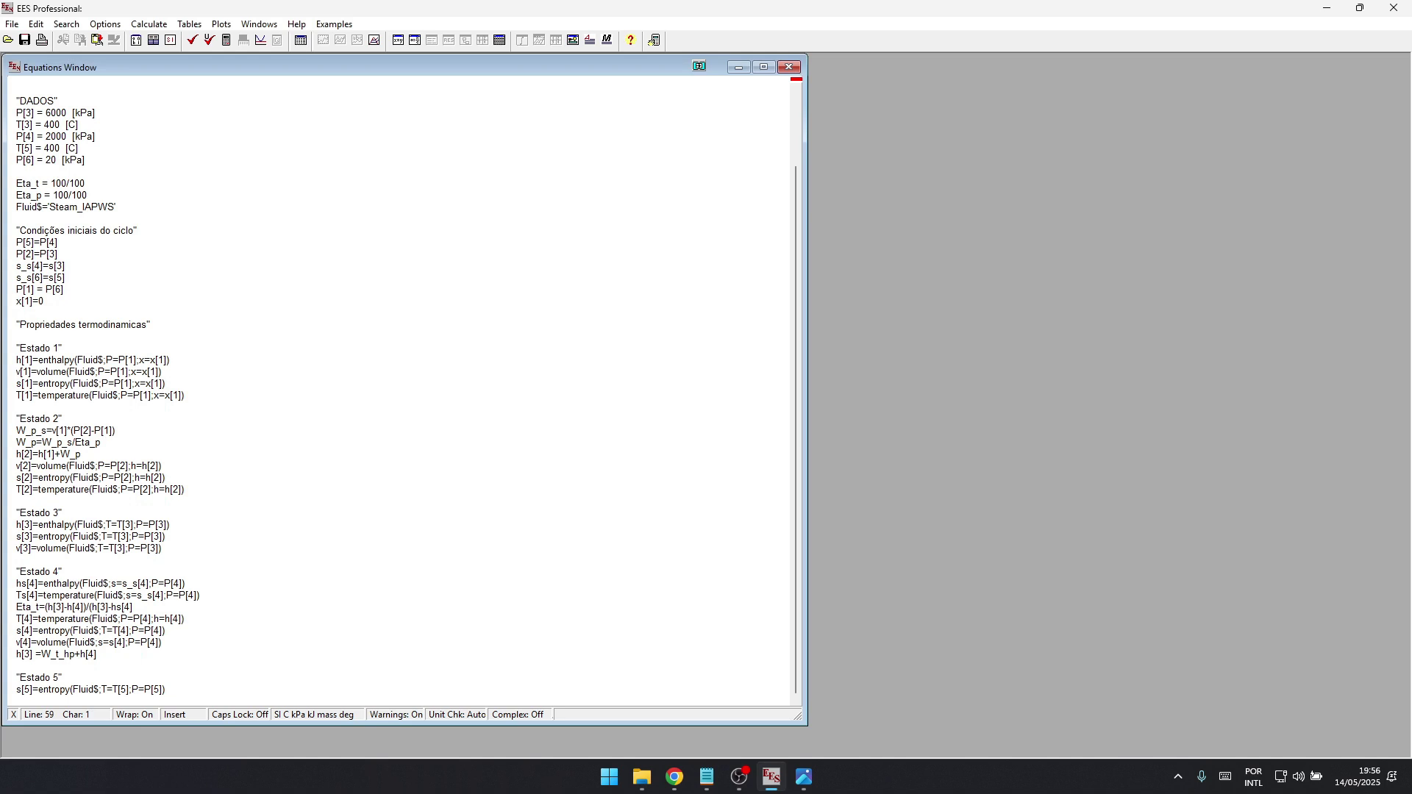
# - Add the enthalpy equation h[5]=enthalpy(Fluid$;T=T[5];P=P[5]) below the s[5] equation
pyautogui.hotkey('alt', 'Tab')
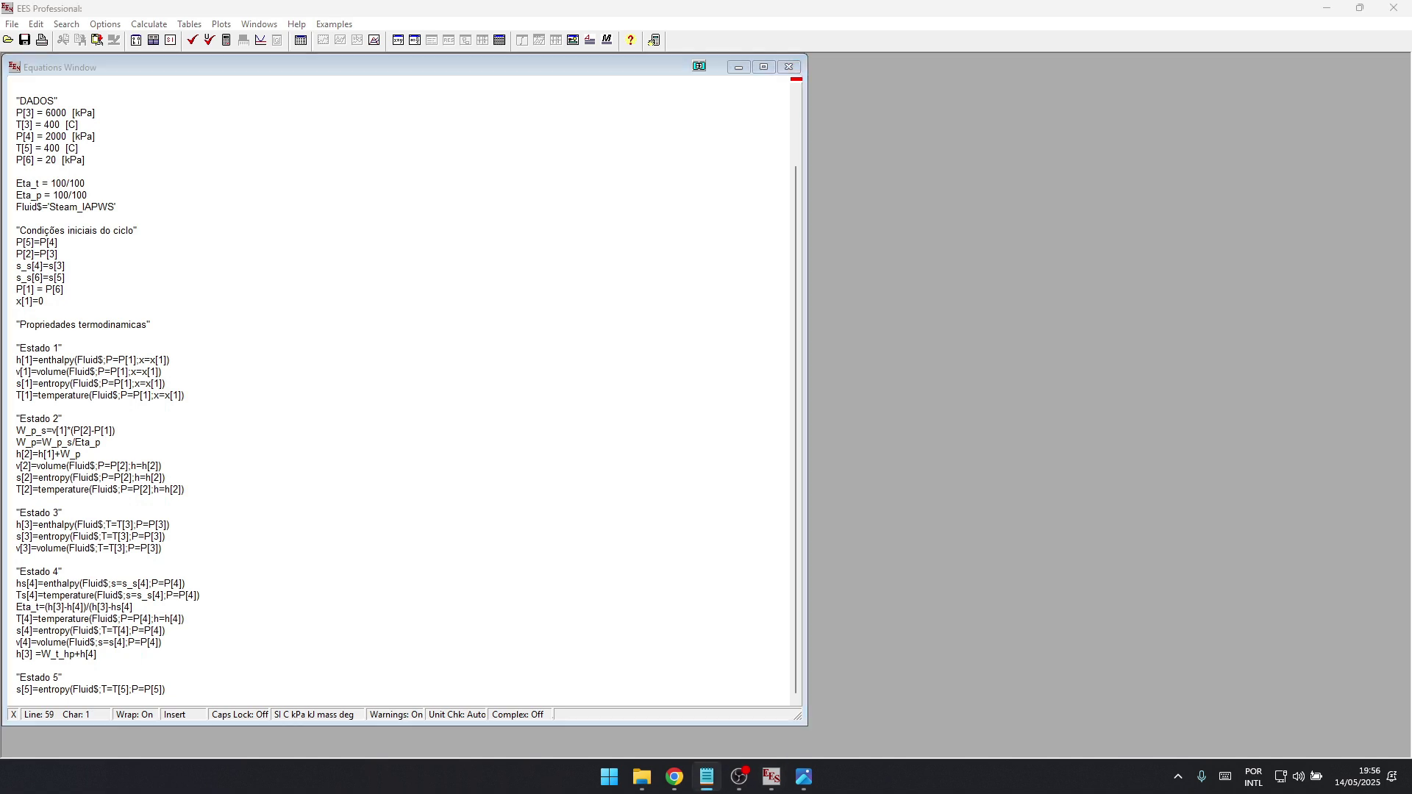
pyautogui.hotkey('alt', 'Tab')
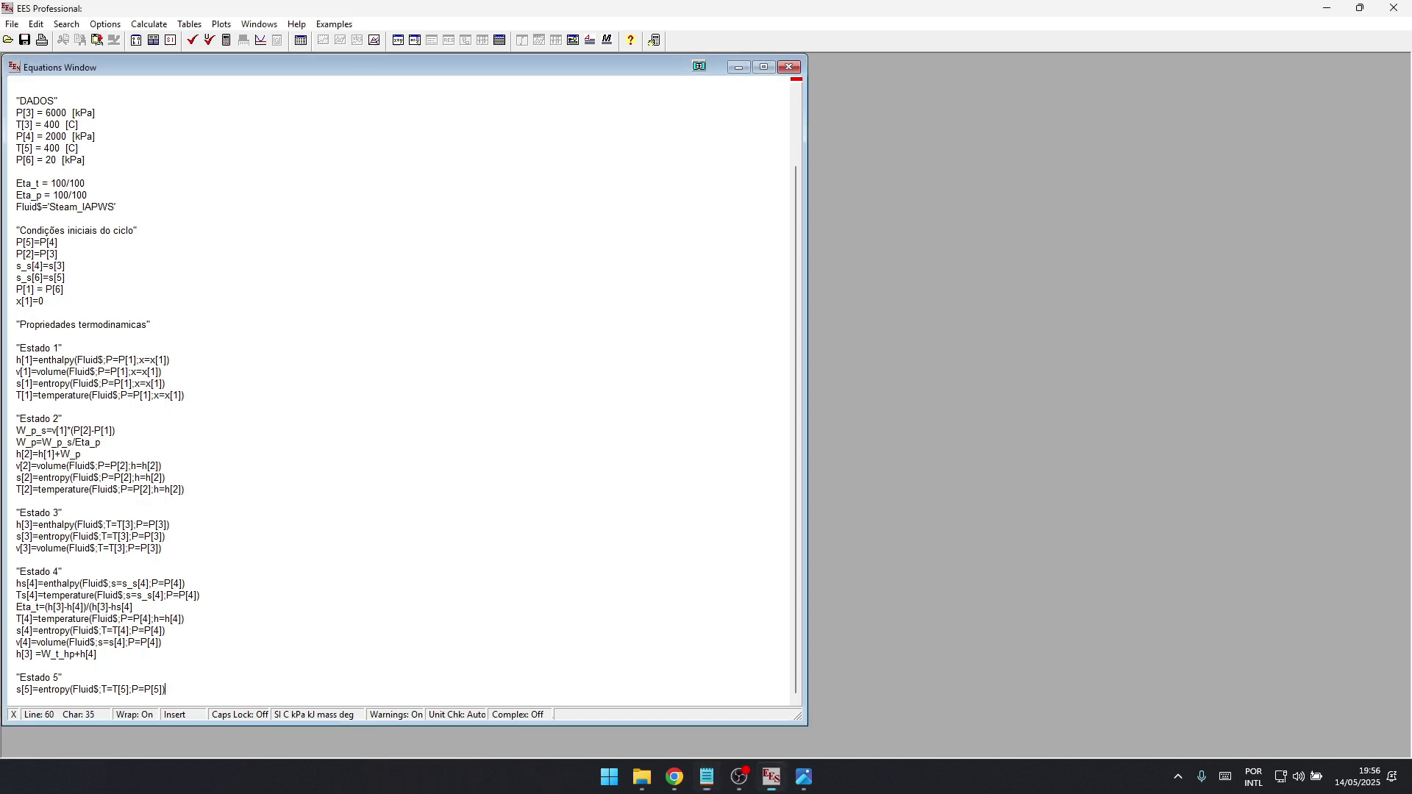
pyautogui.write('h[5]=enthalpy(Fluid$;T=T[5];P=P[5])')
pyautogui.click(17, 666)
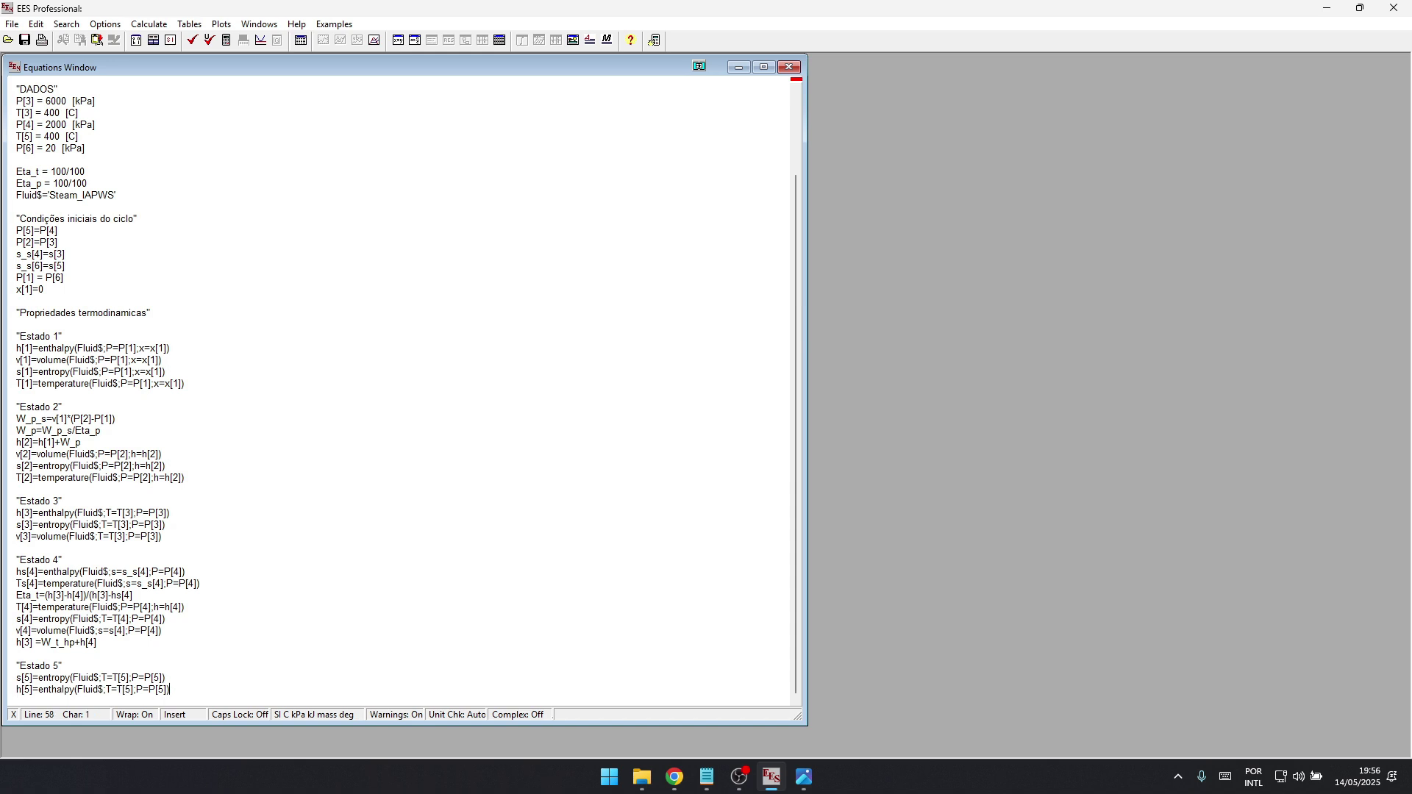
pyautogui.hotkey('alt', 'Tab')
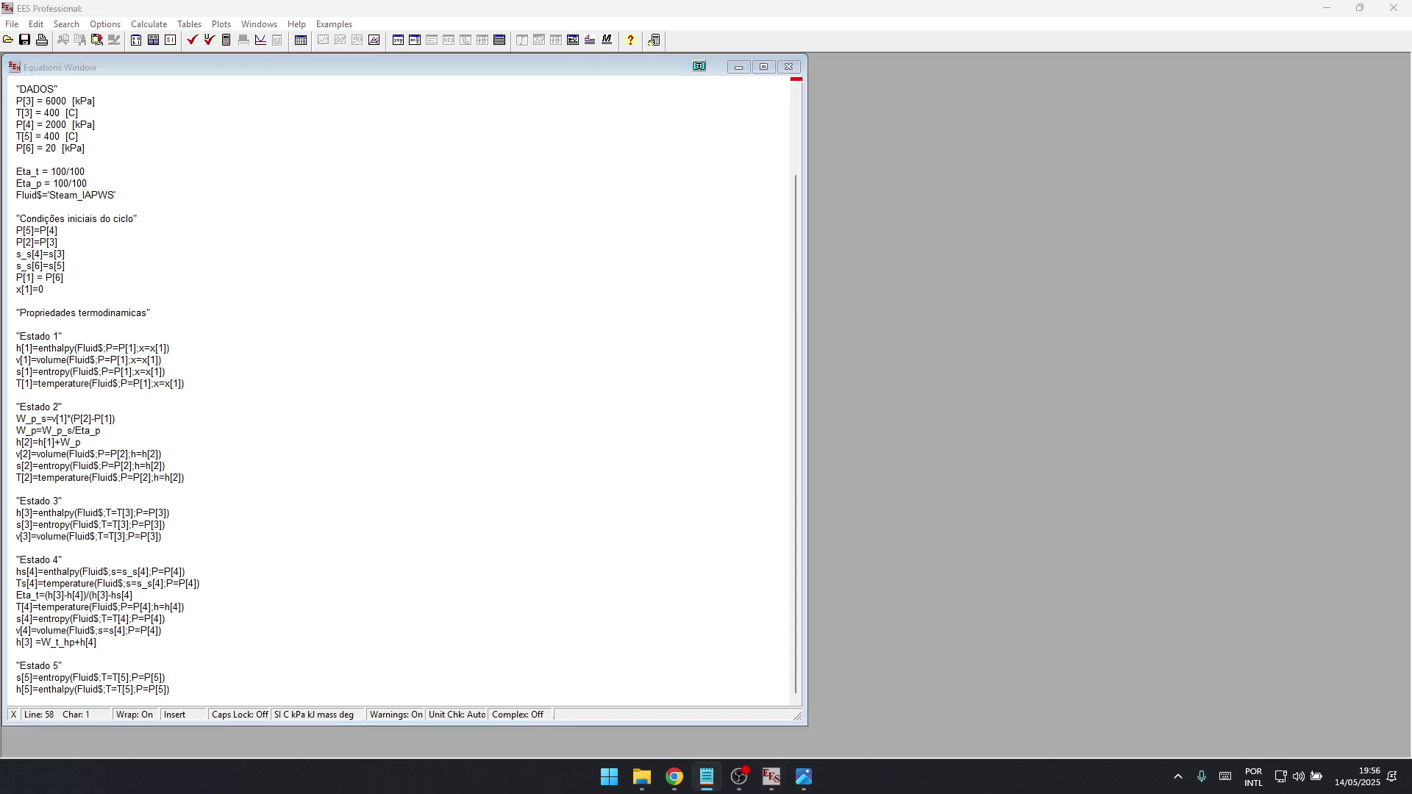
pyautogui.click(66, 689)
pyautogui.click(170, 689)
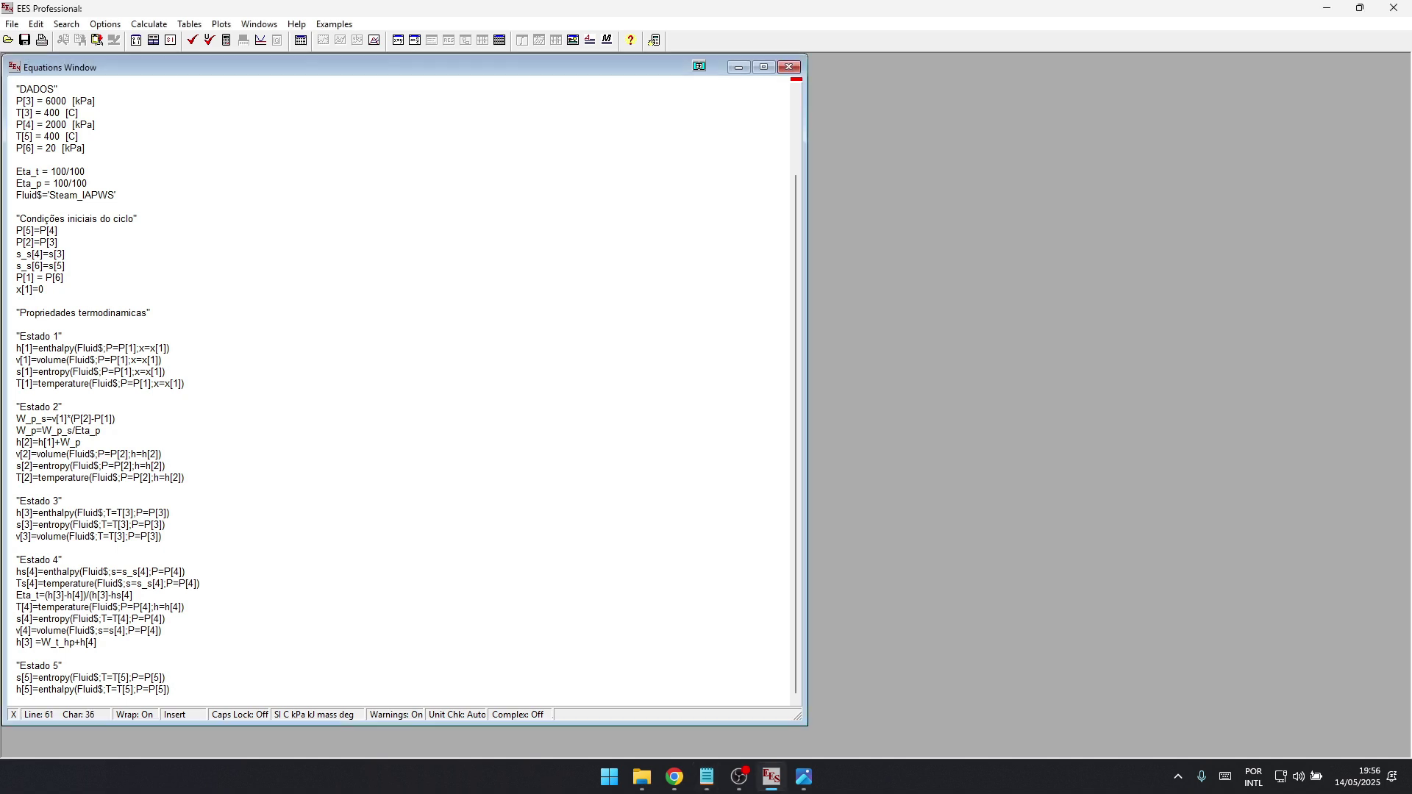
# - Add an "Estado 6" heading after a blank line and the isentropic enthalpy equation hs[6]=enthalpy(Fluid$;s=s_s[6];P=P[6])
pyautogui.press('Return')
pyautogui.press('Return')
pyautogui.write('"Estado 6"')
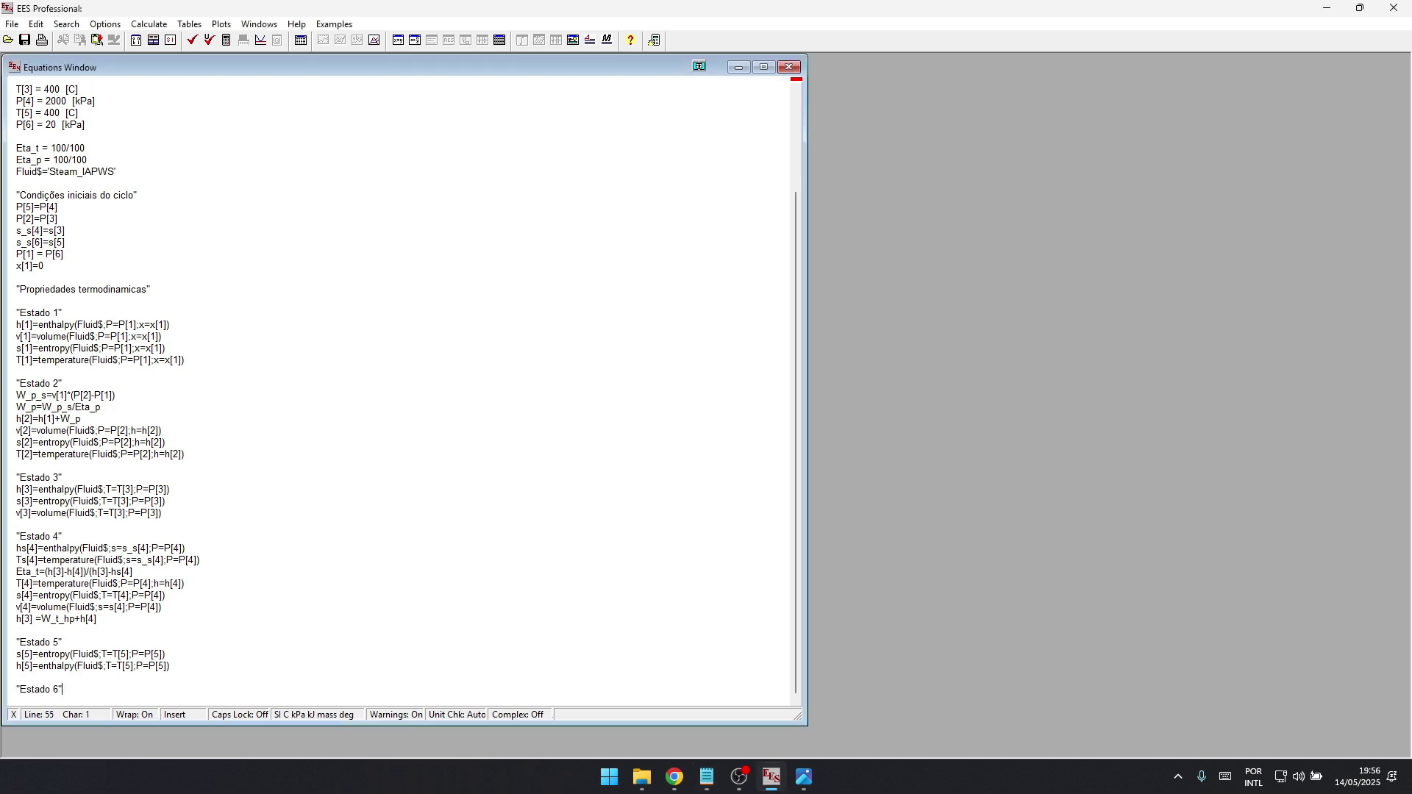
pyautogui.hotkey('alt', 'Tab')
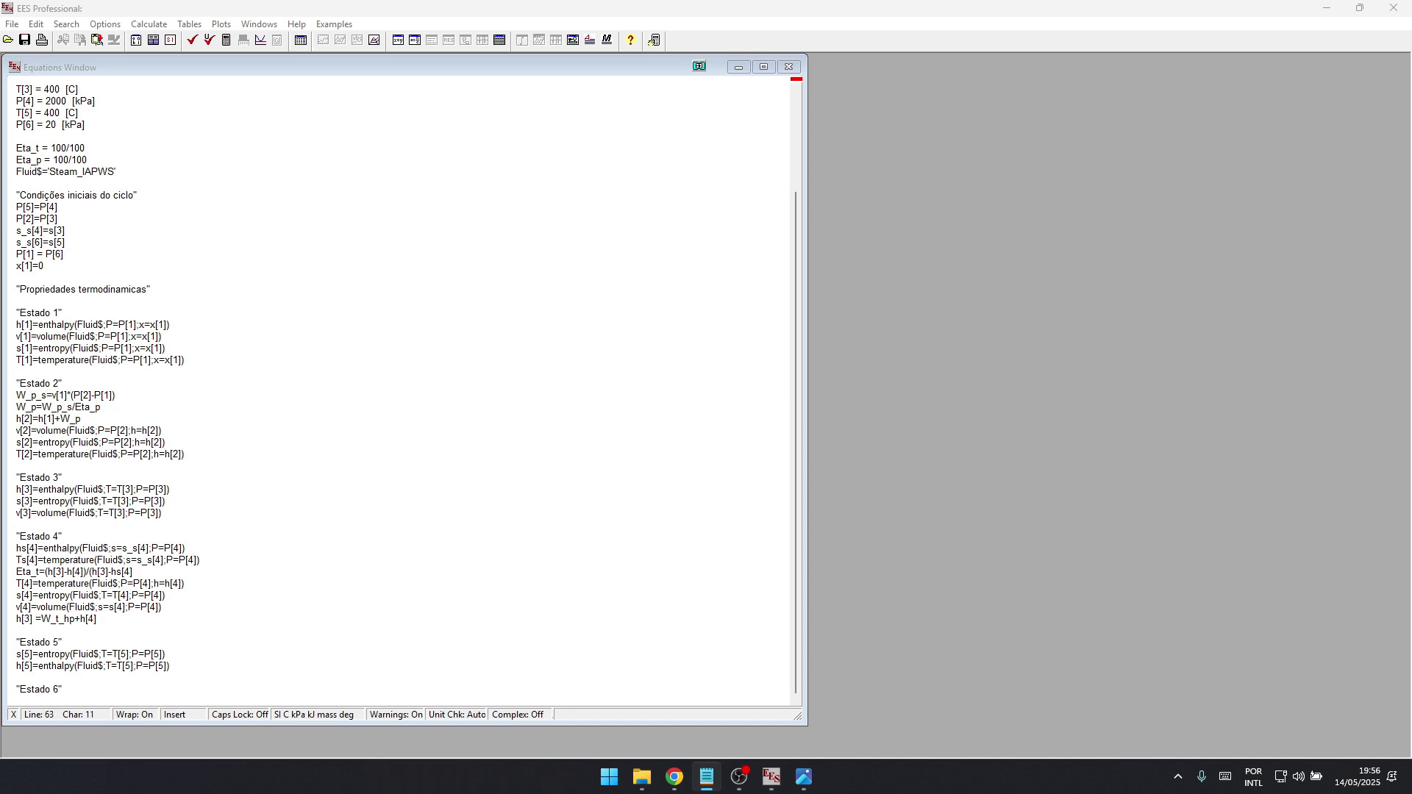
pyautogui.hotkey('alt', 'Tab')
pyautogui.press('Return')
pyautogui.write('hs[6]=enthalpy(Fluid$;s=s_s[6];P=P[6])')
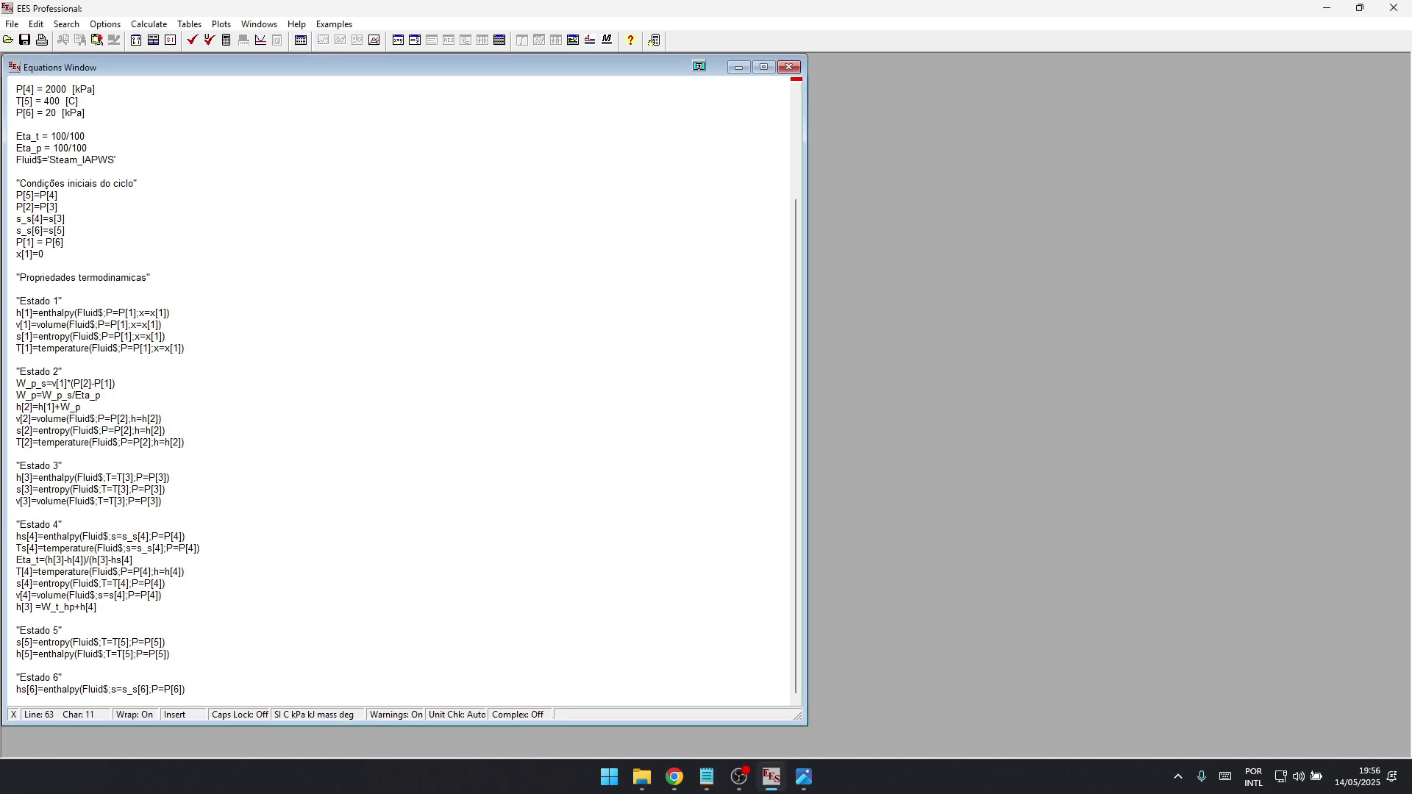
# - Add the isentropic temperature equation Ts[6]=temperature(Fluid$;s=s_s[6];P=P[6]) under "Estado 6"
pyautogui.scroll(3, 397, 390)
pyautogui.scroll(-3, 397, 390)
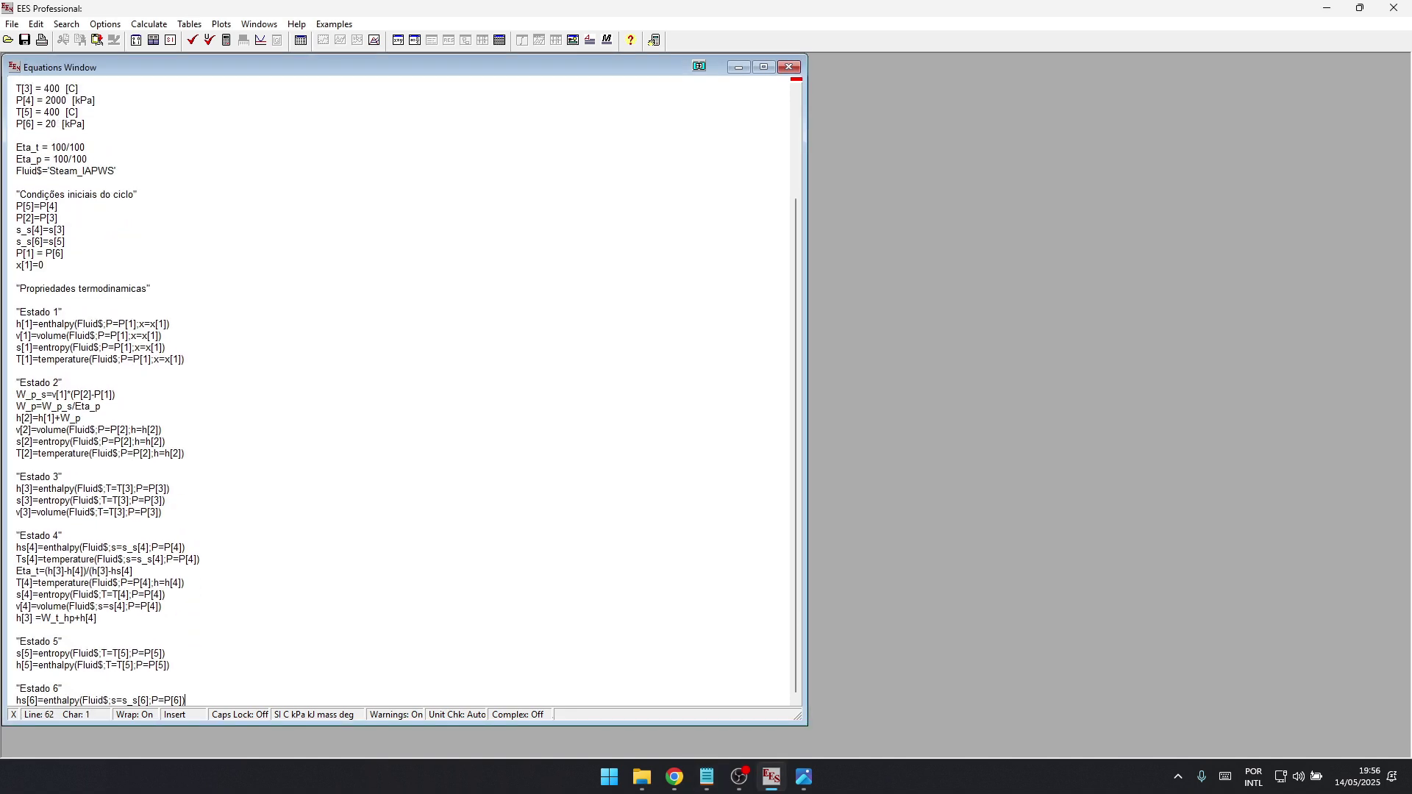
pyautogui.click(130, 701)
pyautogui.hotkey('alt', 'Tab')
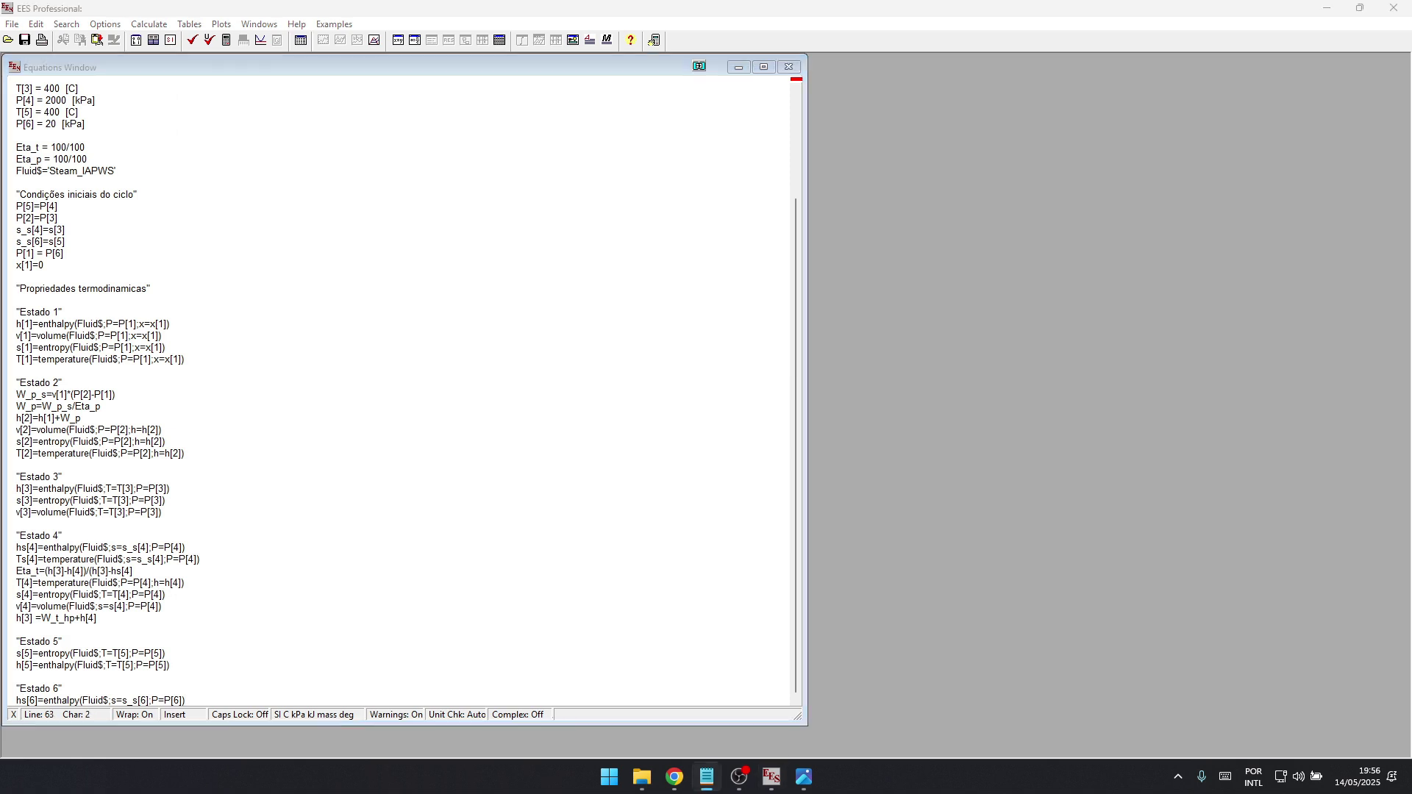
pyautogui.hotkey('alt', 'Tab')
pyautogui.press('Return')
pyautogui.write('Ts[6]=temperature(Fluid$;s=s_s[6];P=P[6])')
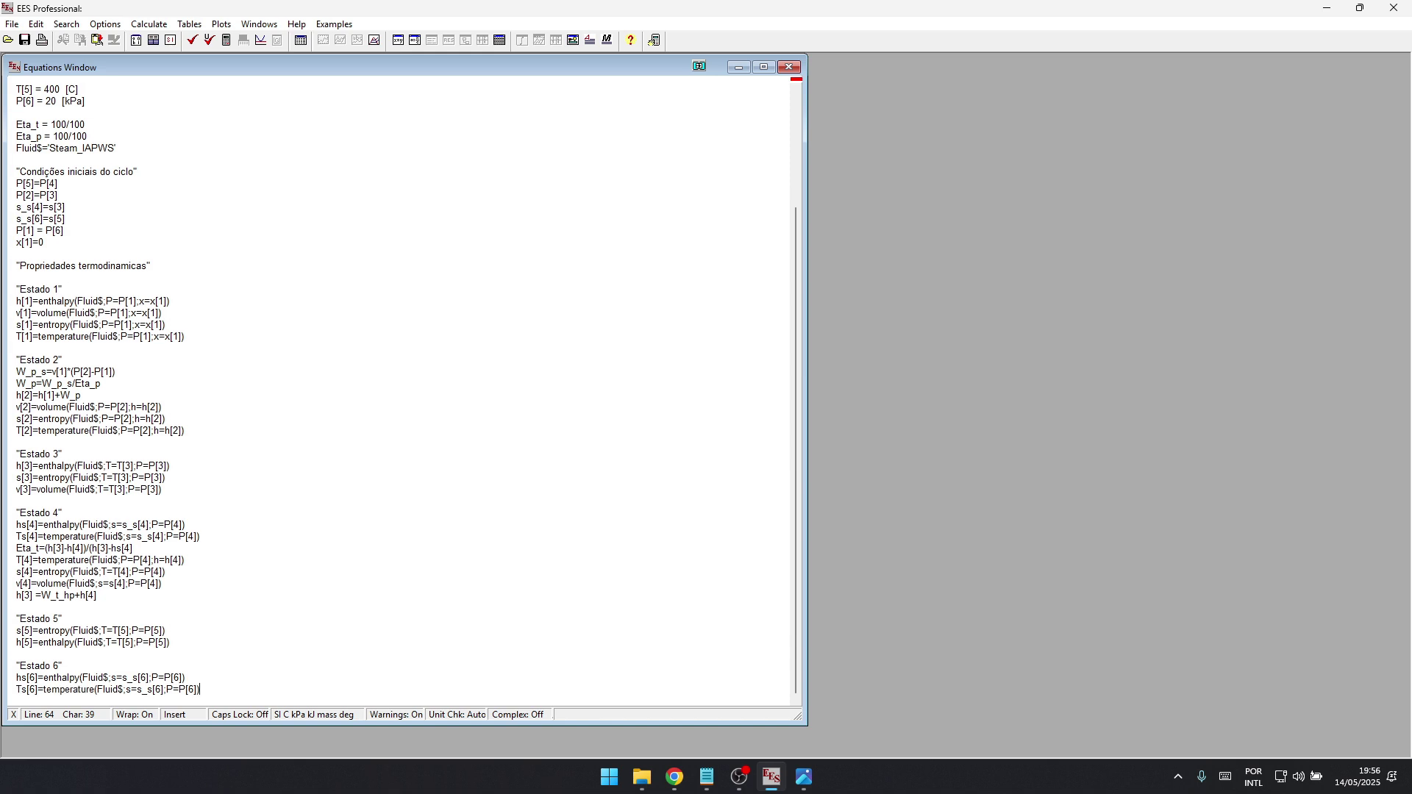
# - Add the isentropic specific volume equation vs[6]=volume(Fluid$;s=s_s[6];P=P[6]) below the Ts[6] equation
pyautogui.hotkey('alt', 'Tab')
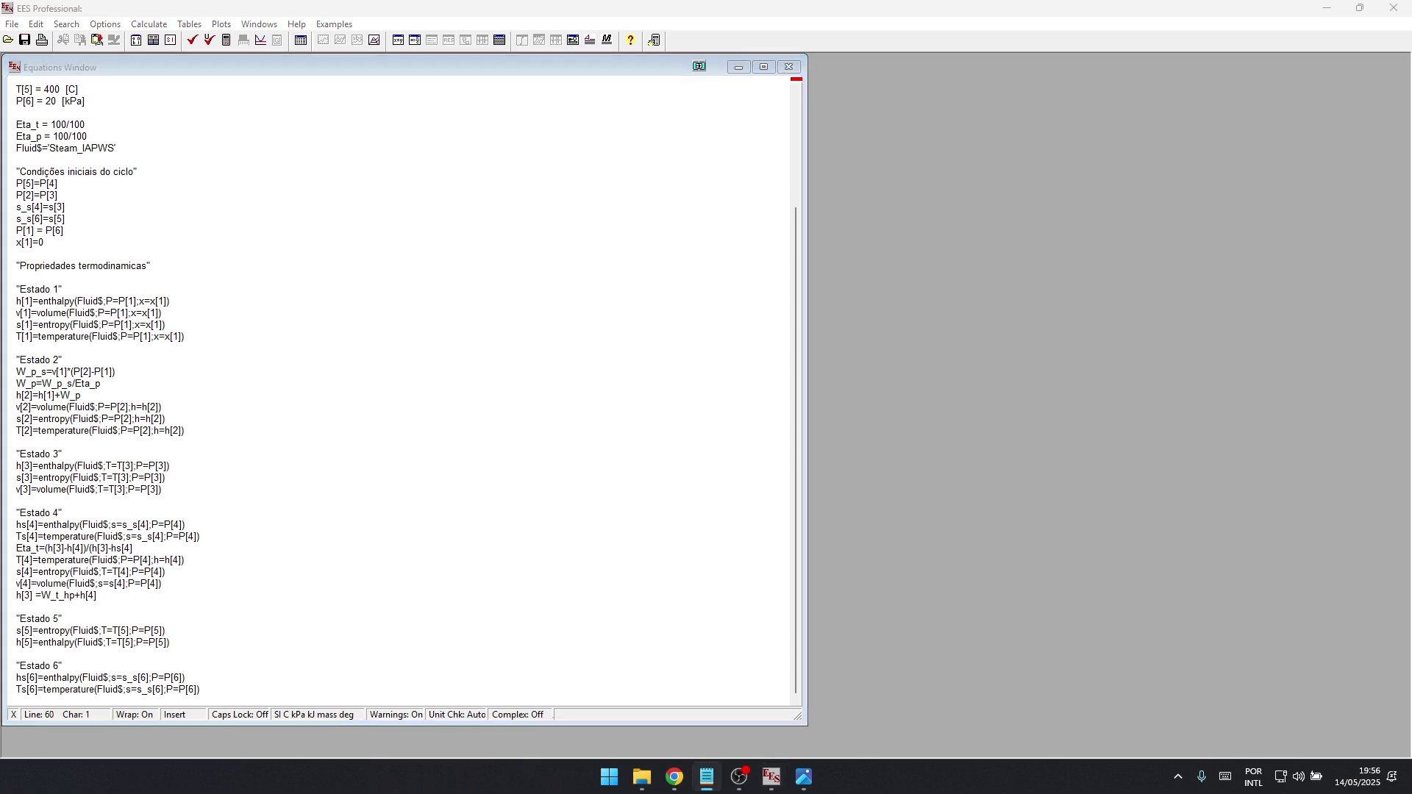
pyautogui.hotkey('alt', 'Tab')
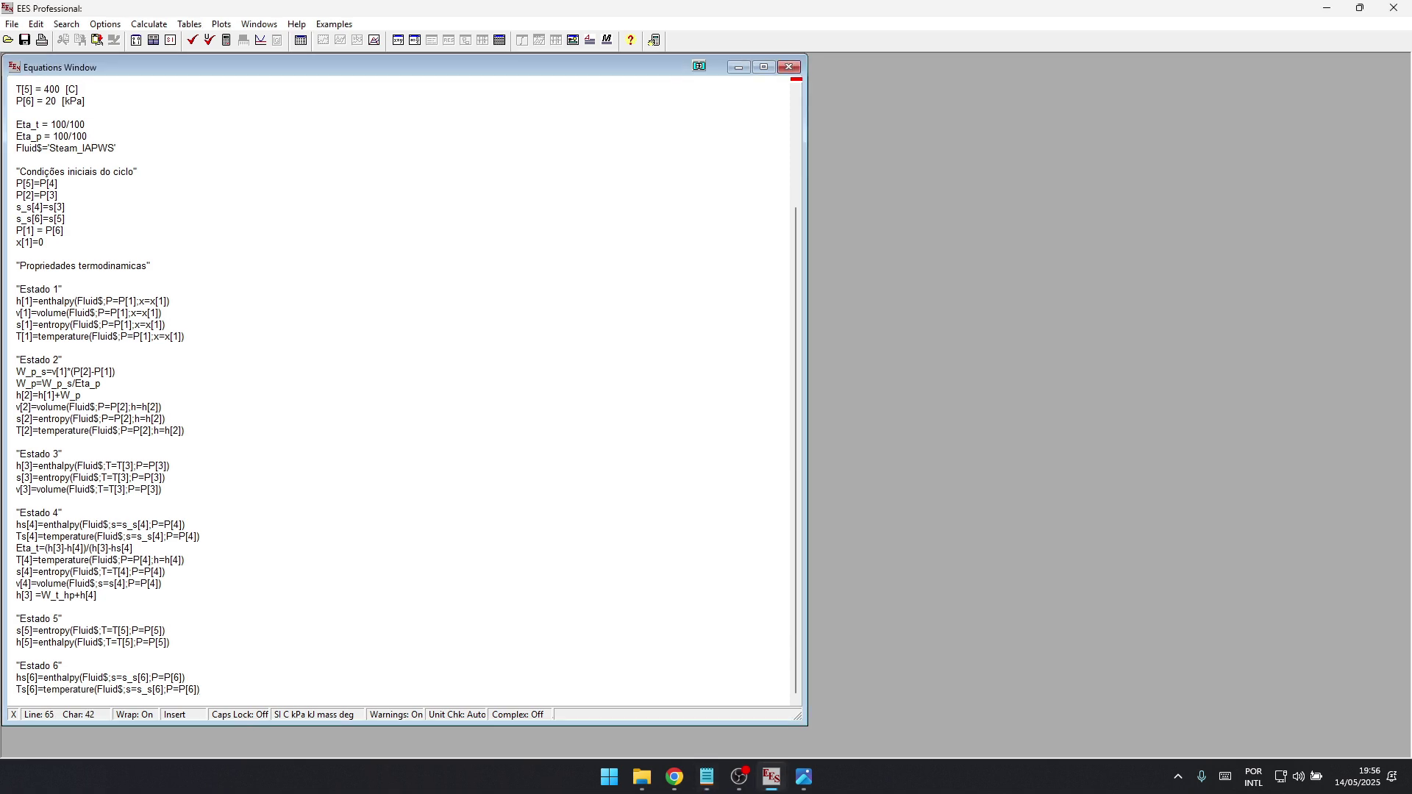
pyautogui.press('Return')
pyautogui.write('vs[6]=volume(Fluid$;s=s_s[6];P=P[6])')
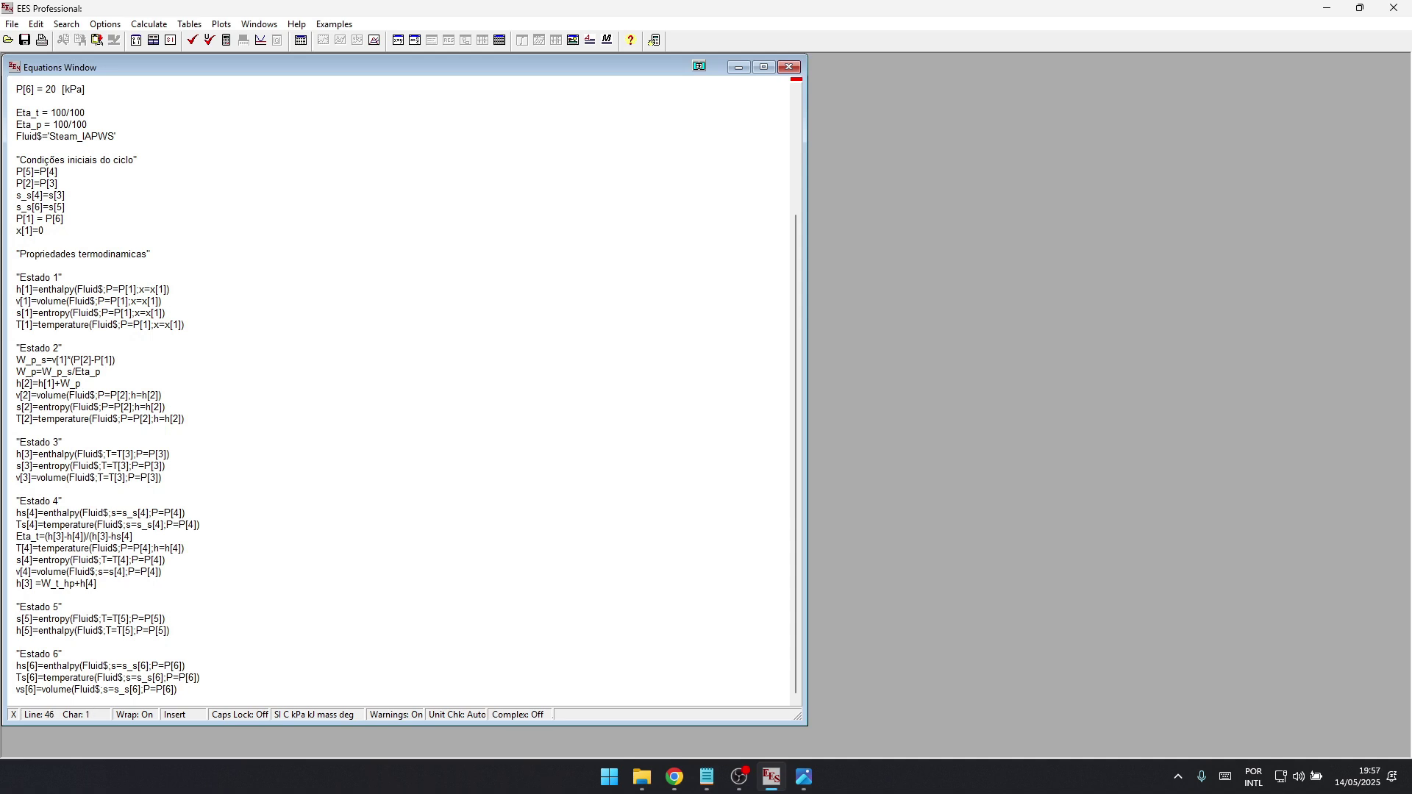
pyautogui.press('End')
pyautogui.scroll(3, 404, 395)
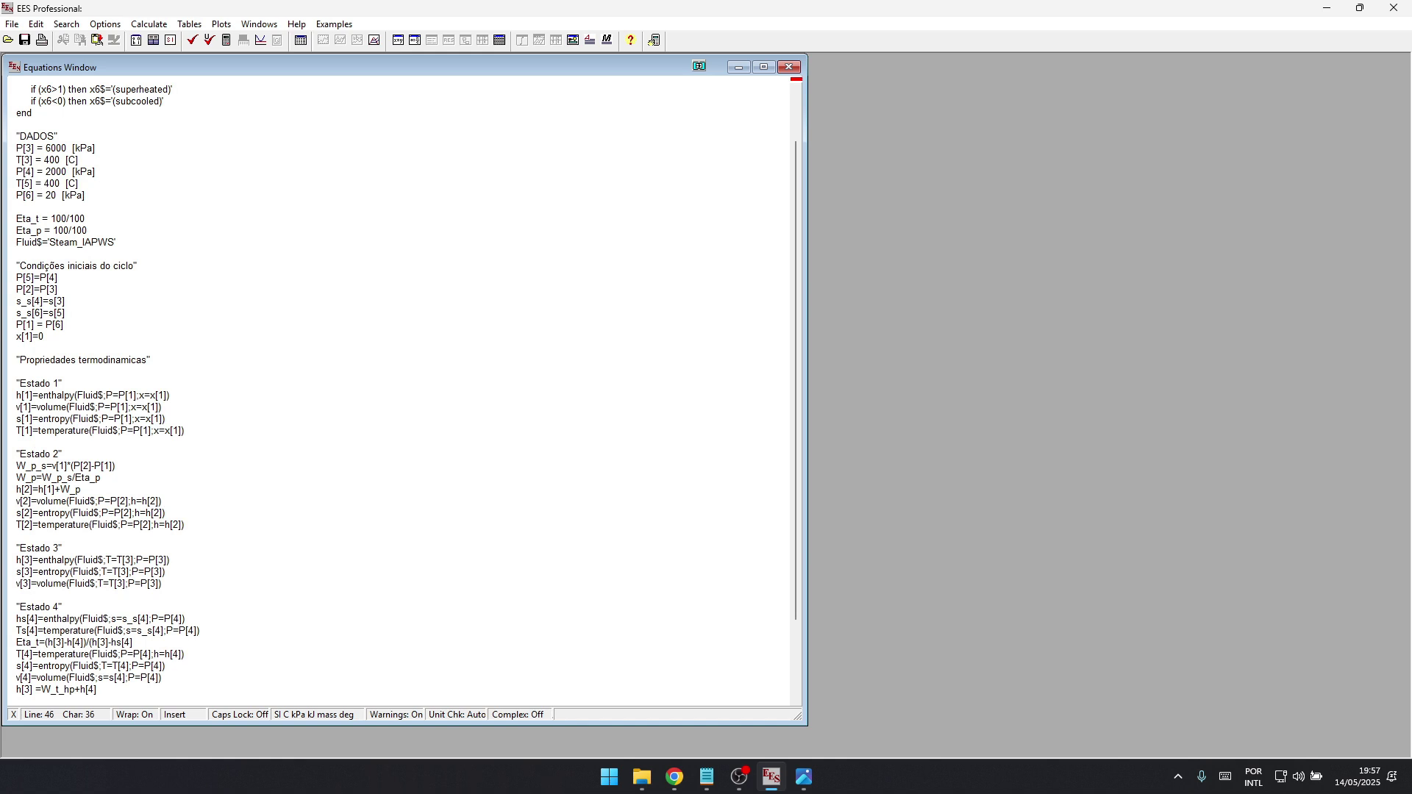
pyautogui.scroll(-3, 405, 388)
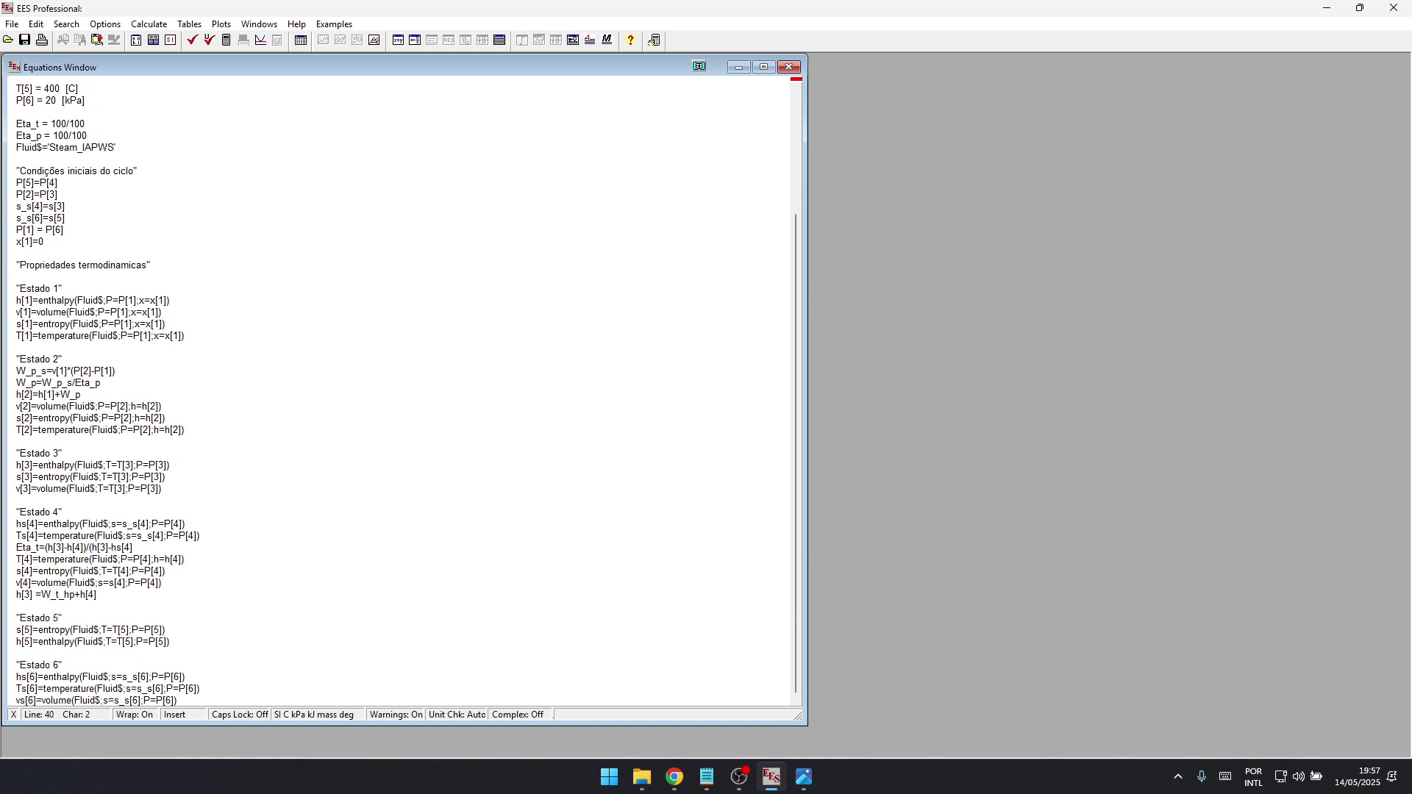
# - Leave a blank line below vs[6] and add the low-pressure turbine efficiency equation Eta_t=(h[5]-h[6])/(h[5]-hs[6])
pyautogui.hotkey('alt', 'Tab')
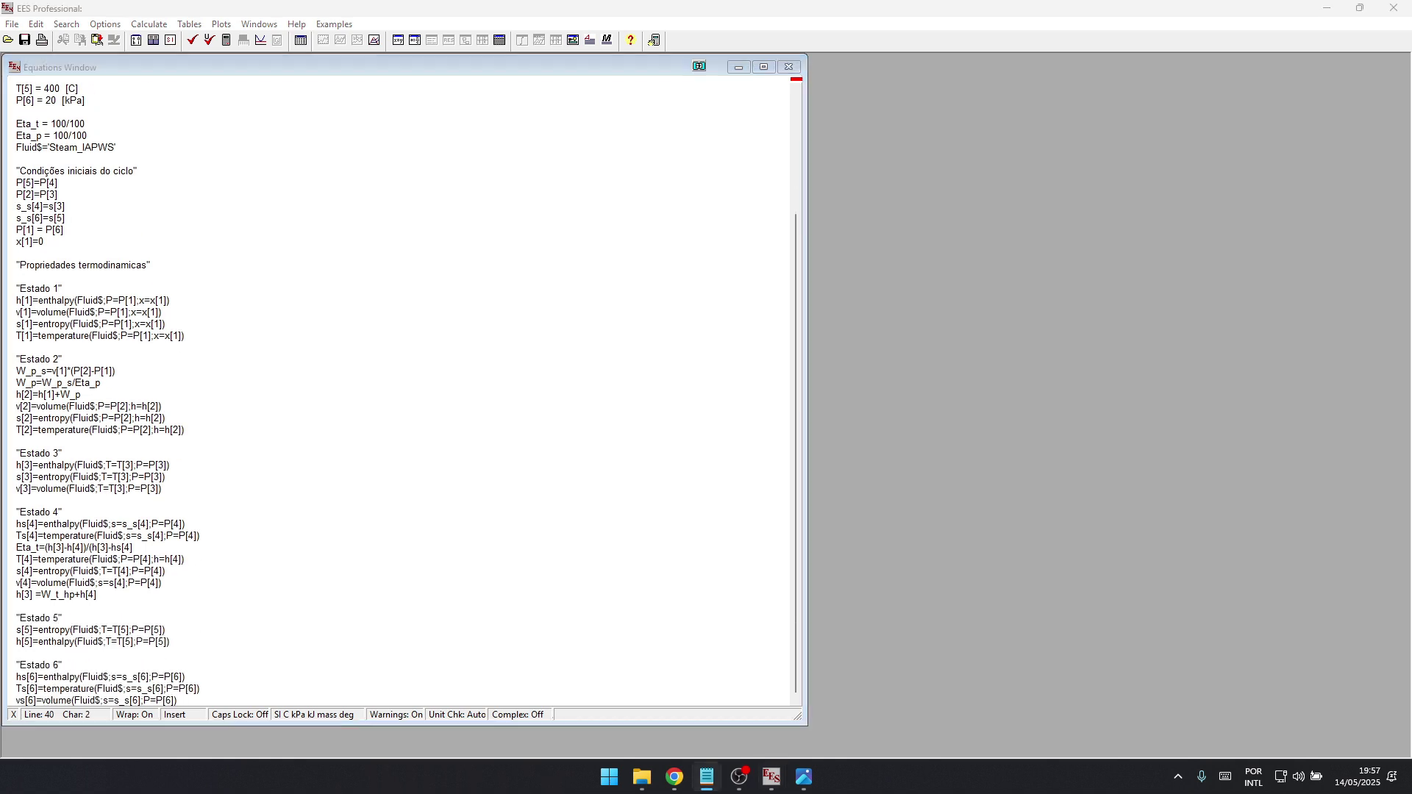
pyautogui.click(95, 689)
pyautogui.hotkey('alt', 'Tab')
pyautogui.press('Return')
pyautogui.press('Return')
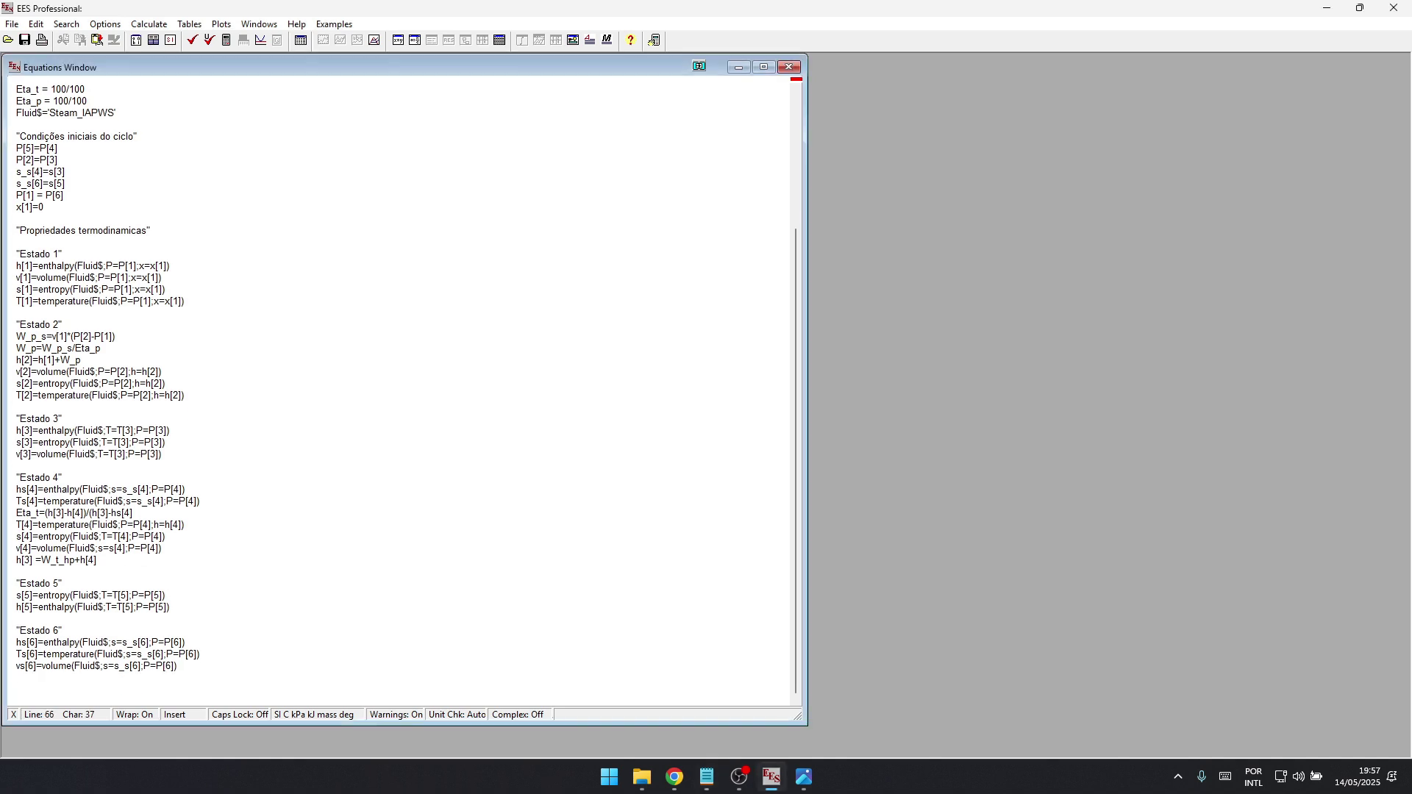
pyautogui.write('Eta_t=(h[5]-h[6])/(h[5]-hs[6])')
pyautogui.press('BackSpace')
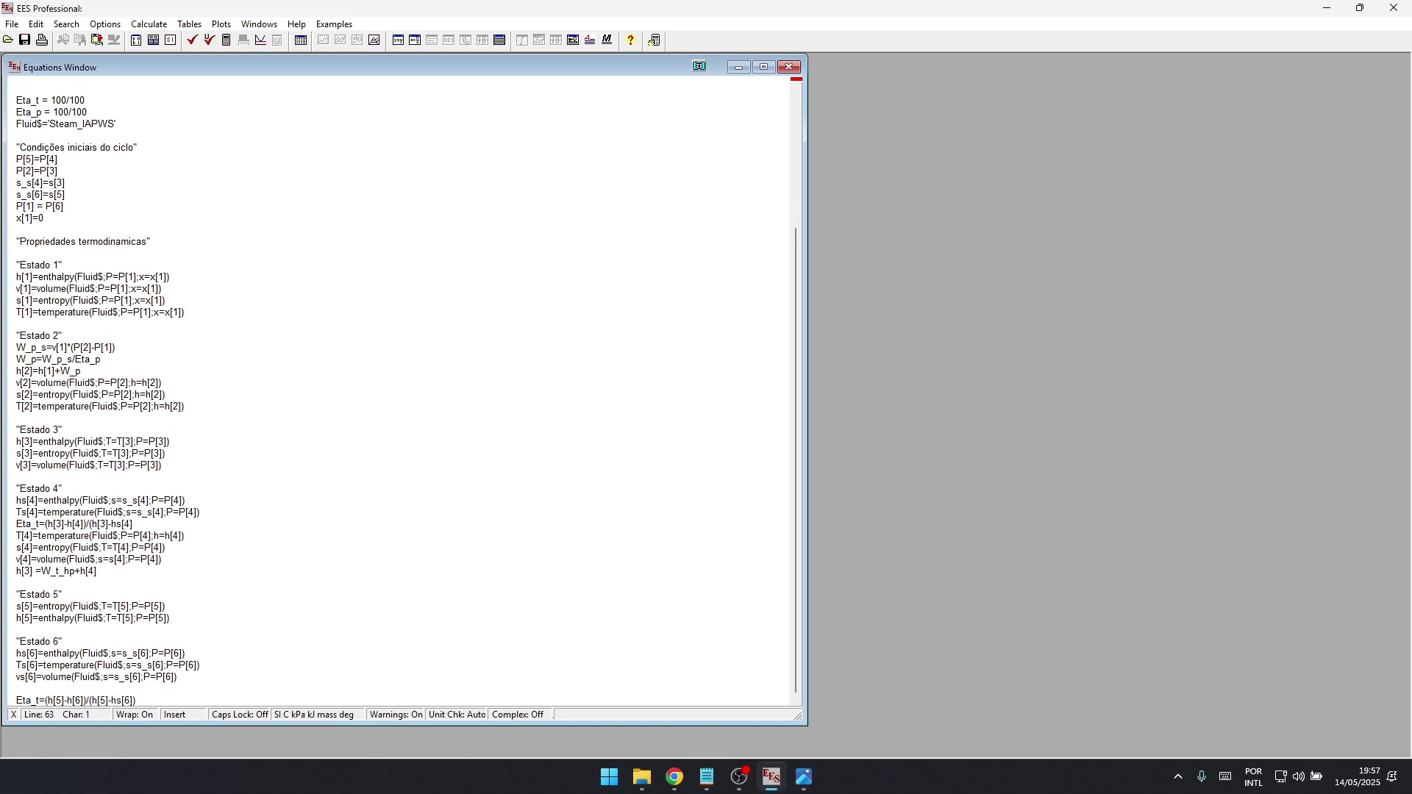
# - Add the low-pressure turbine energy balance h[5]=W_t_lp+h[6] and the quality equation x[6]=QUALITY(Fluid$;h=h[6];P=P[6])
pyautogui.hotkey('alt', 'Tab')
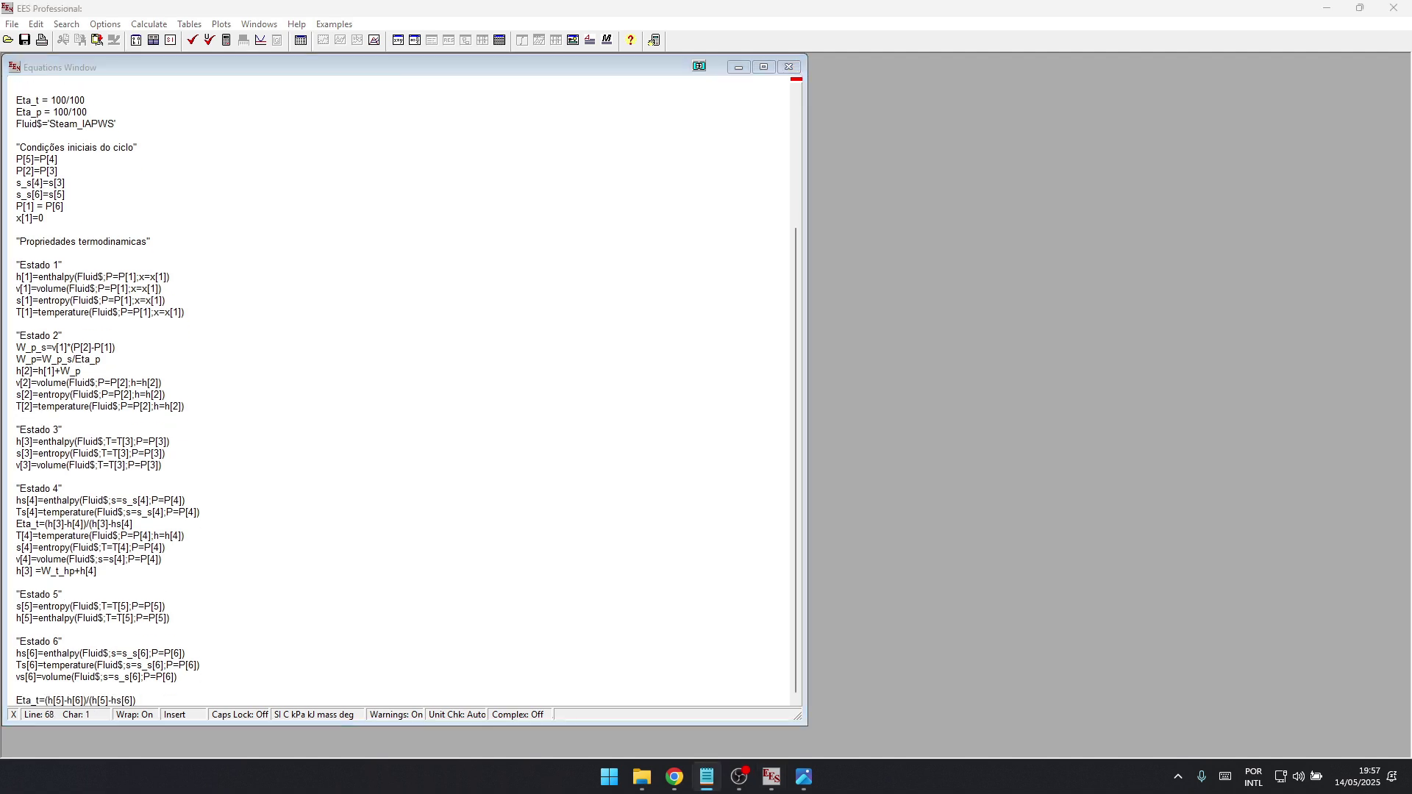
pyautogui.hotkey('alt', 'Tab')
pyautogui.press('Return')
pyautogui.write('h[5]=W_t_lp+h[6]')
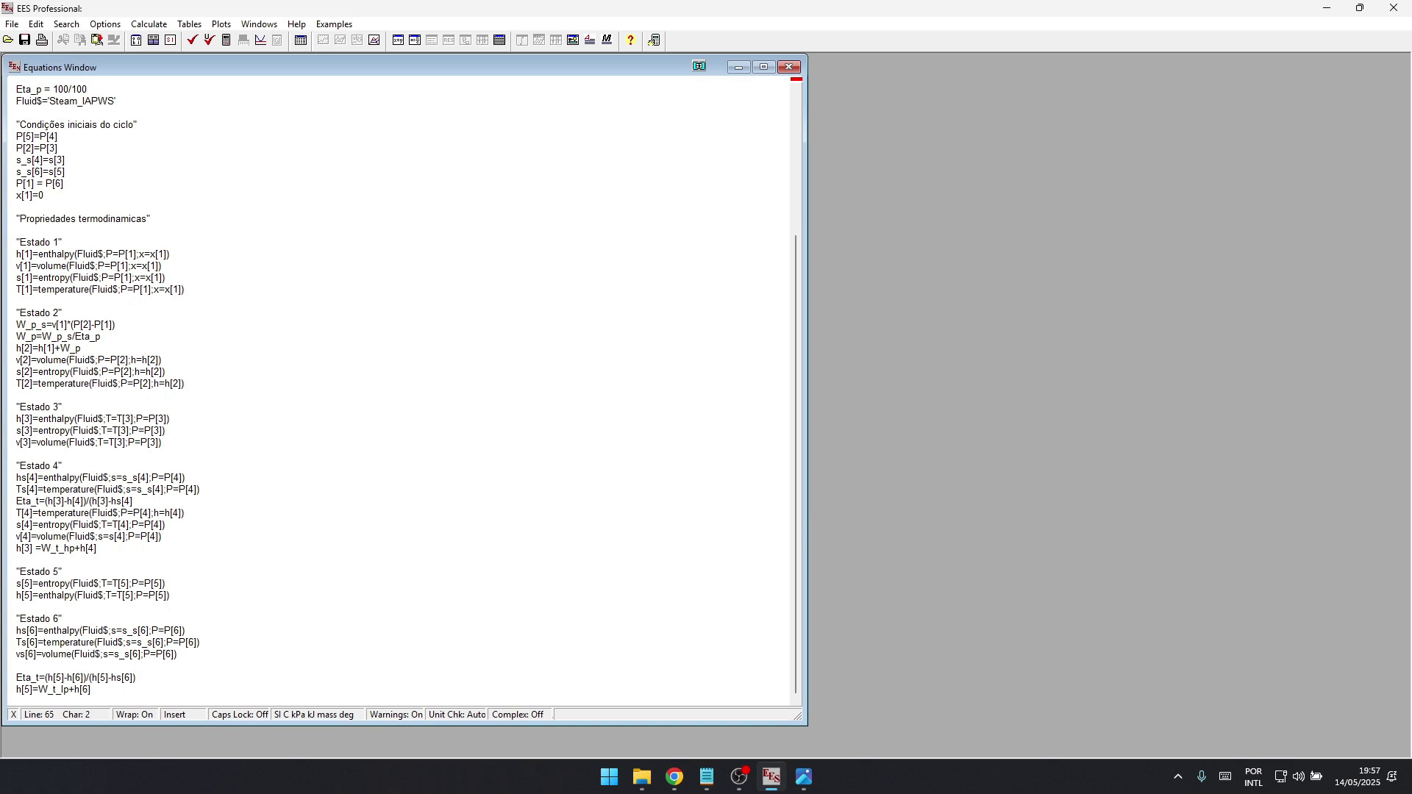
pyautogui.hotkey('alt', 'Tab')
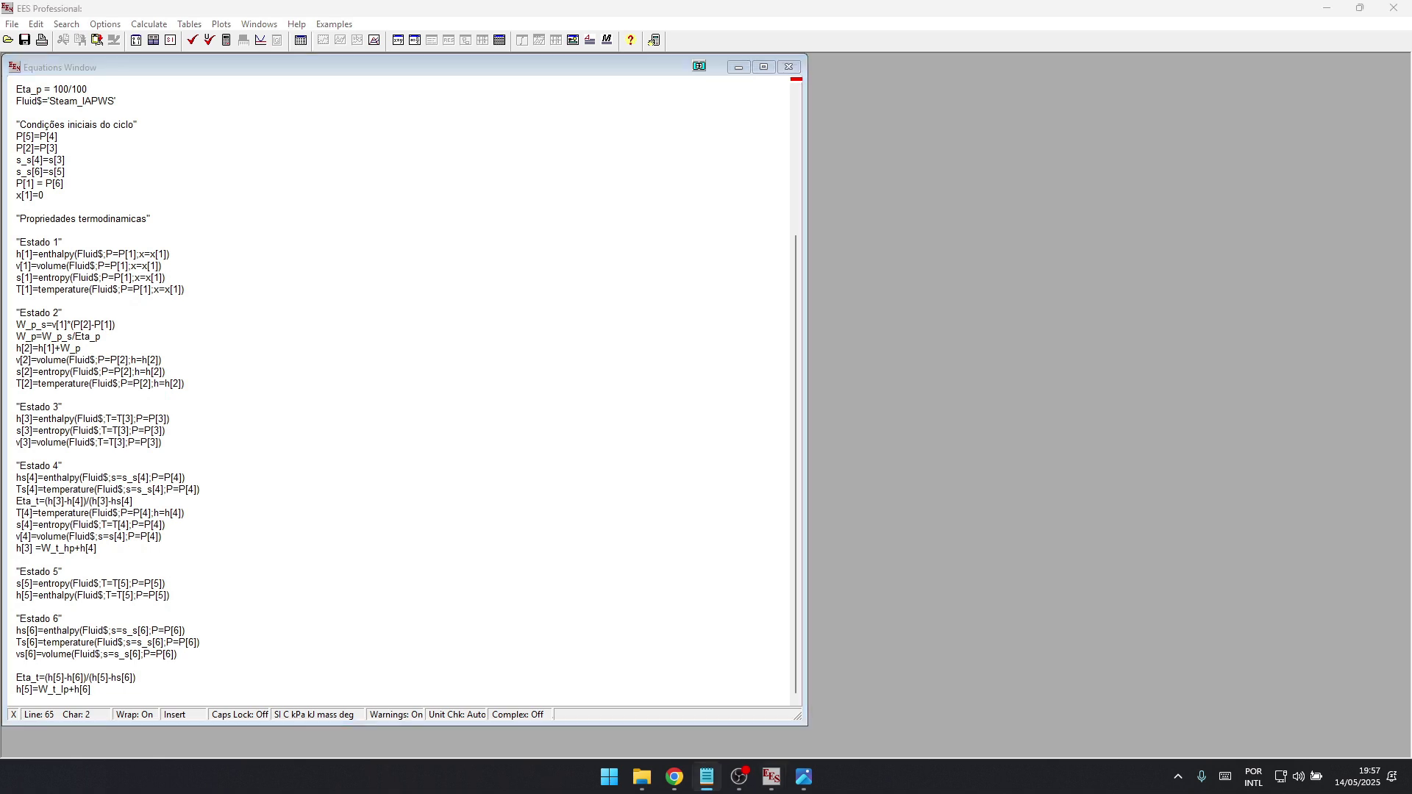
pyautogui.hotkey('alt', 'Tab')
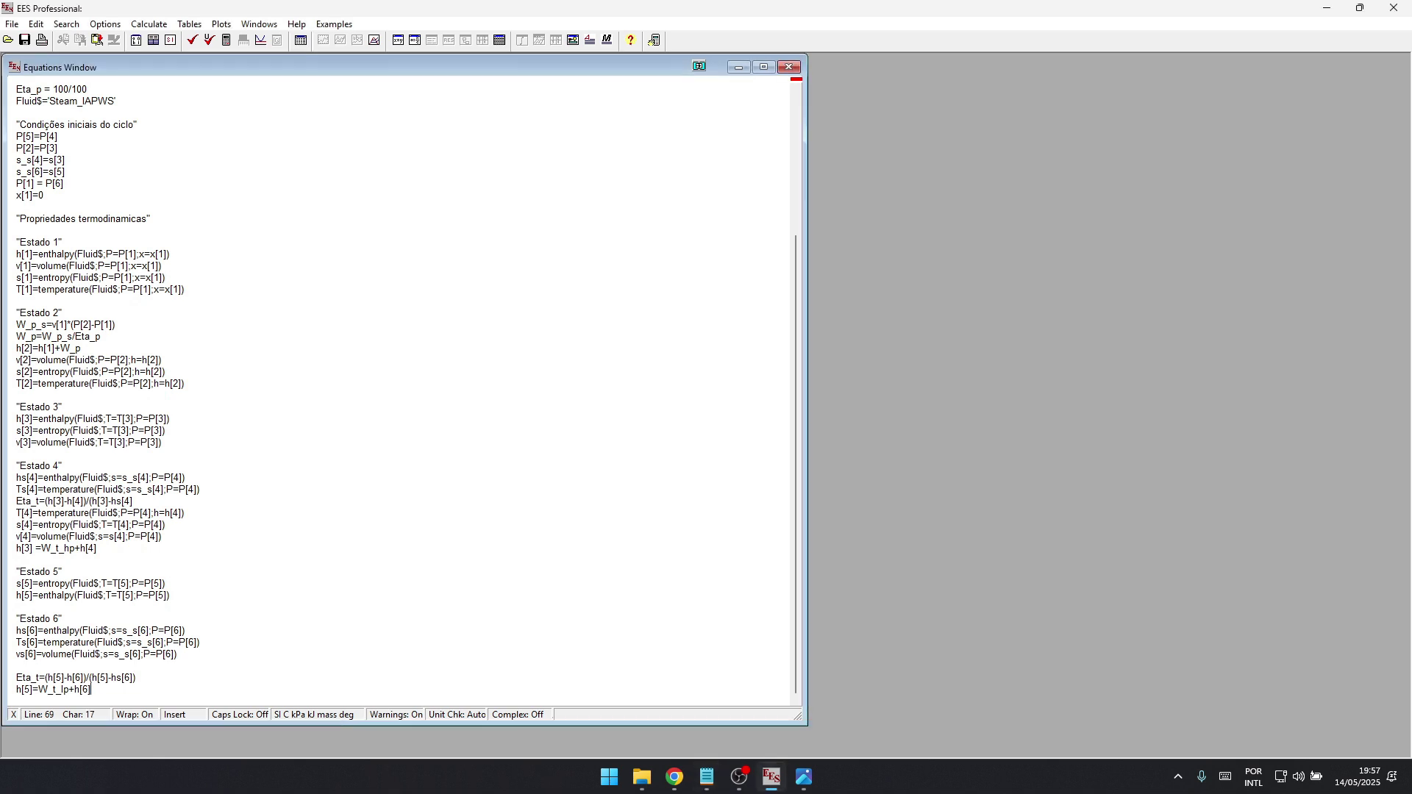
pyautogui.write('x[6]=QUALITY(Fluid$;h=h[6];P=P[6])')
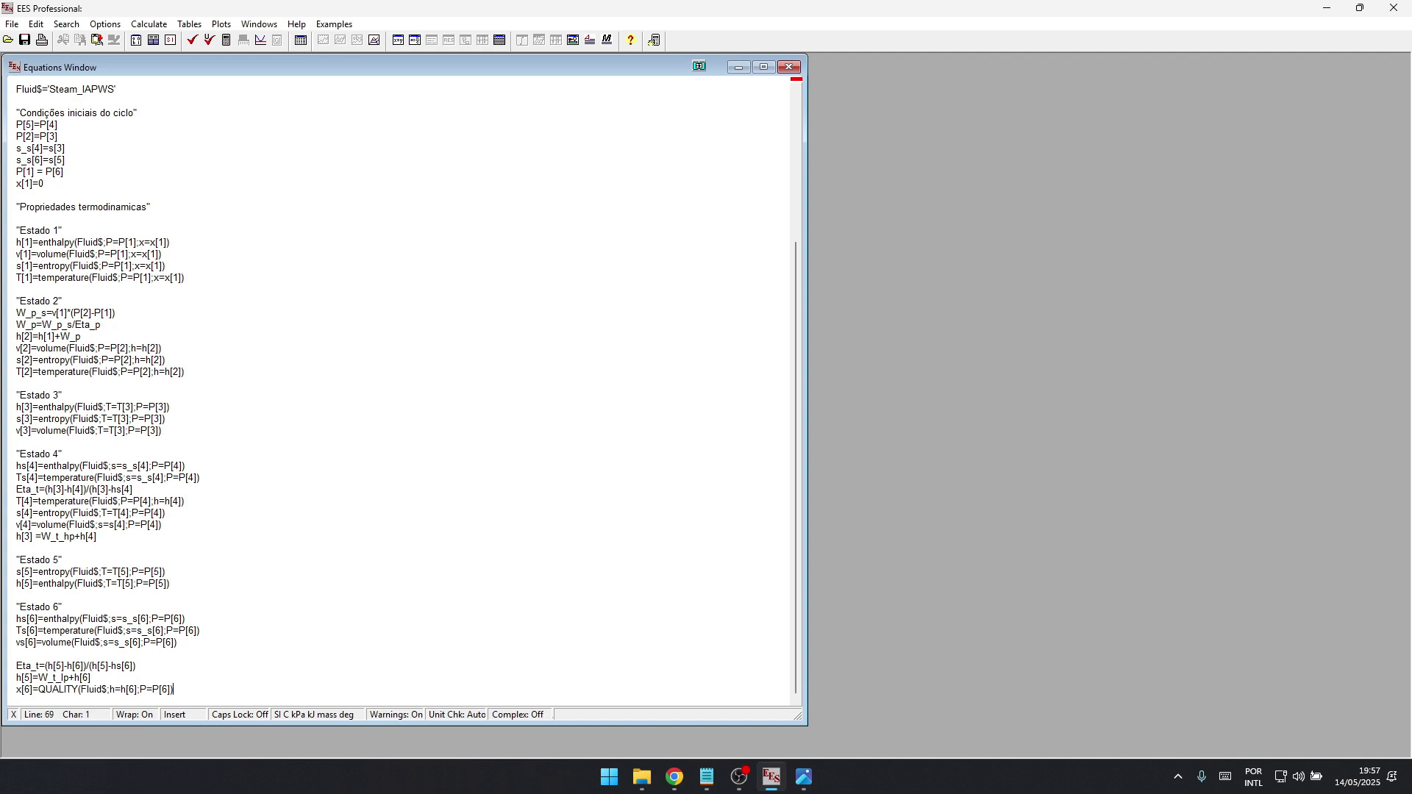
# - Start a boiler section with the heading "Analise da Caldeira" after a blank line below the x[6] equation
pyautogui.press('Return')
pyautogui.hotkey('alt', 'Tab')
pyautogui.hotkey('alt', 'Tab')
pyautogui.press('Return')
pyautogui.press('Return')
pyautogui.write('"Analise da Caldeira"')
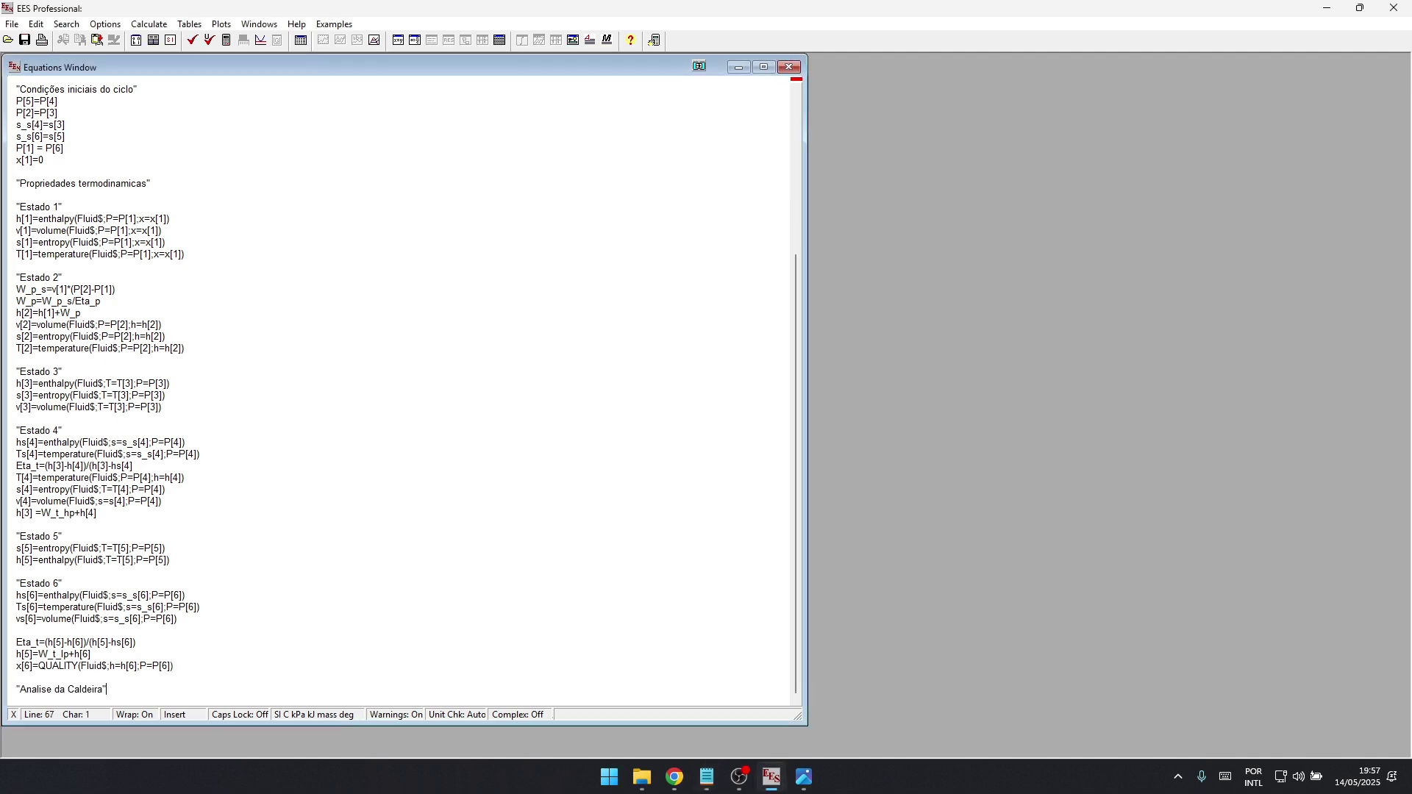
# - Add the boiler energy balance Q_in + h[2]+h[4]=h[3]+h[5] under "Analise da Caldeira"
pyautogui.hotkey('alt', 'Tab')
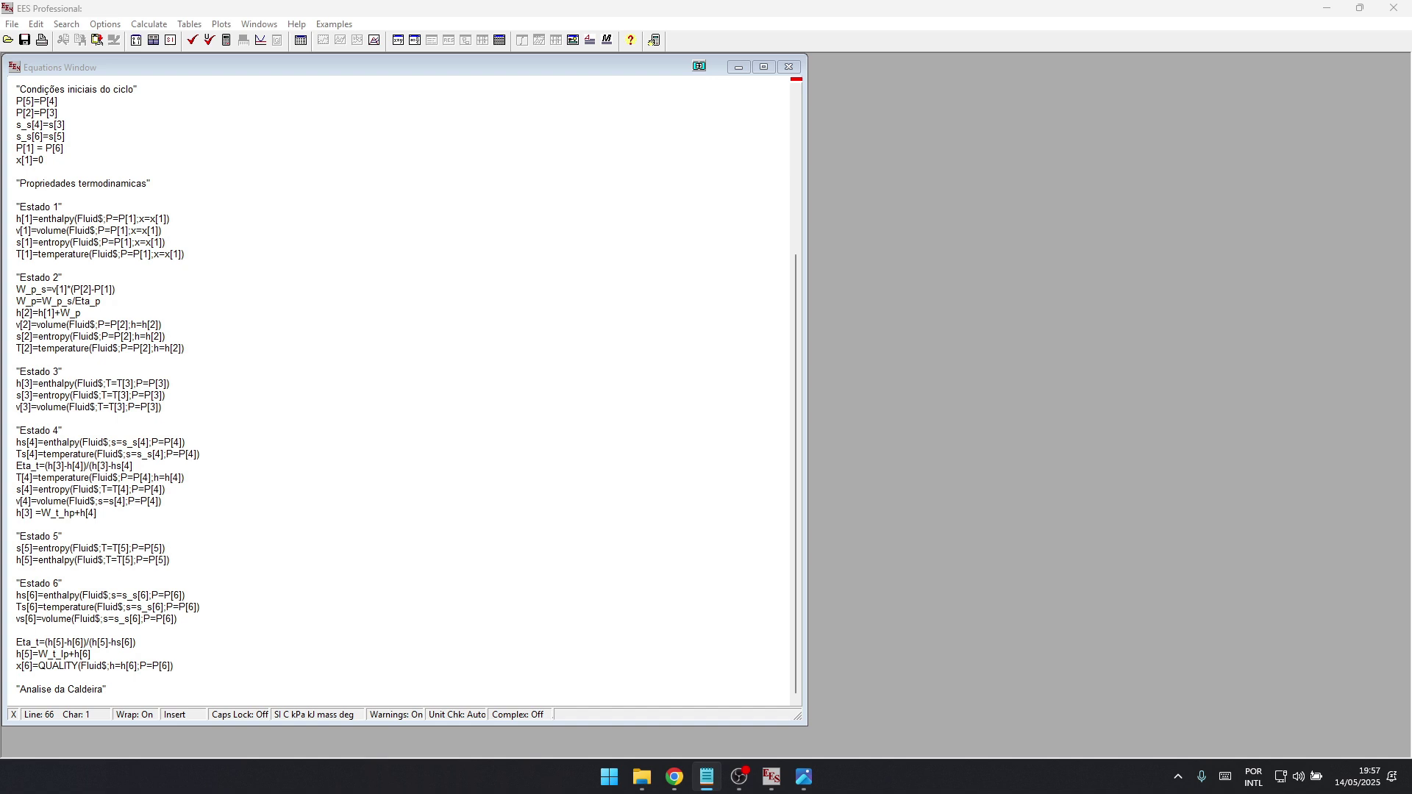
pyautogui.click(106, 689)
pyautogui.press('Return')
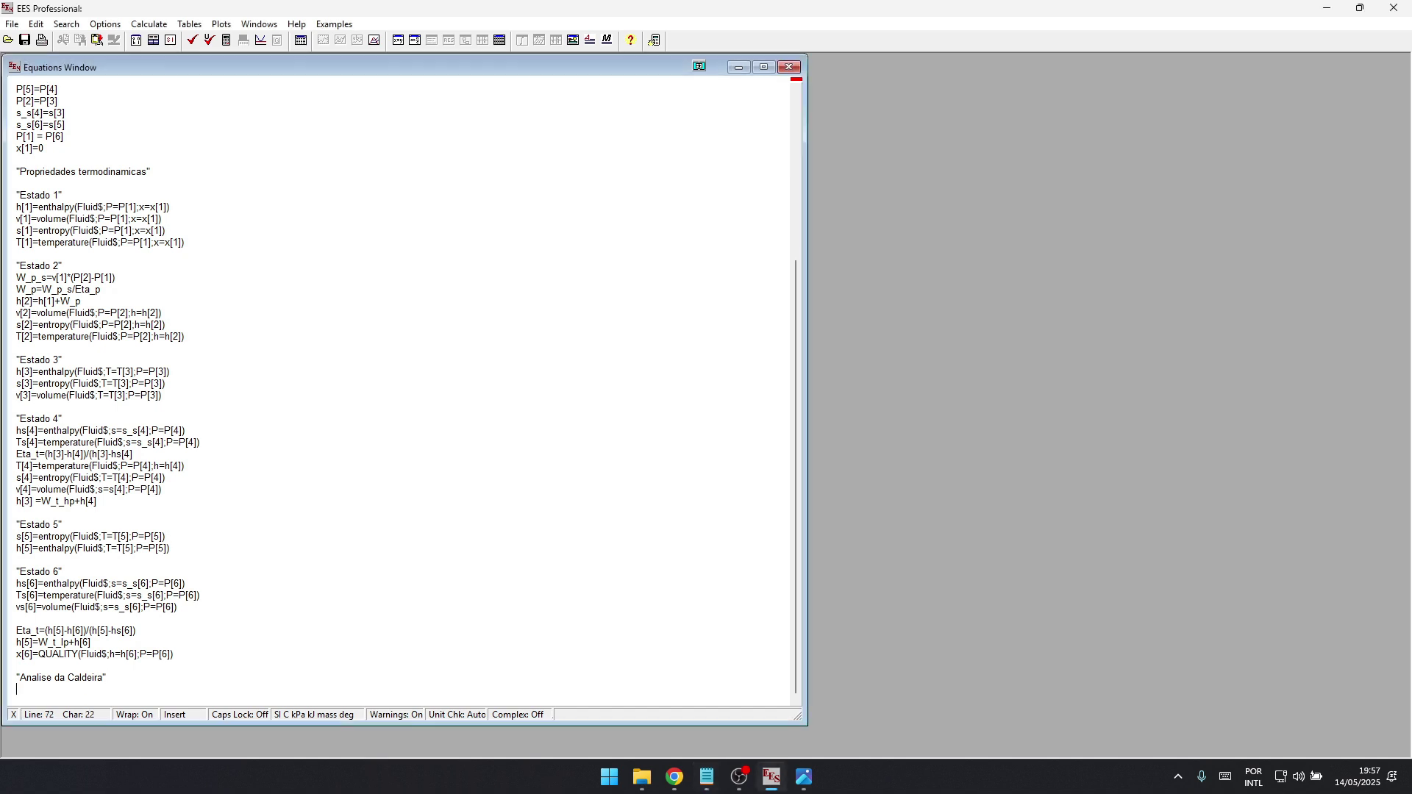
pyautogui.write('Q_in + h[2]+h[4]=h[3]+h[5]')
pyautogui.click(17, 666)
pyautogui.click(130, 689)
pyautogui.click(64, 689)
pyautogui.press('Right')
pyautogui.press('Right')
pyautogui.press('Right')
pyautogui.press('Right')
pyautogui.press('Right')
pyautogui.press('Right')
pyautogui.press('Right')
pyautogui.press('Right')
# - Start a condenser section with the heading "Analise do condensador" after a blank line below the boiler balance
pyautogui.hotkey('alt', 'Tab')
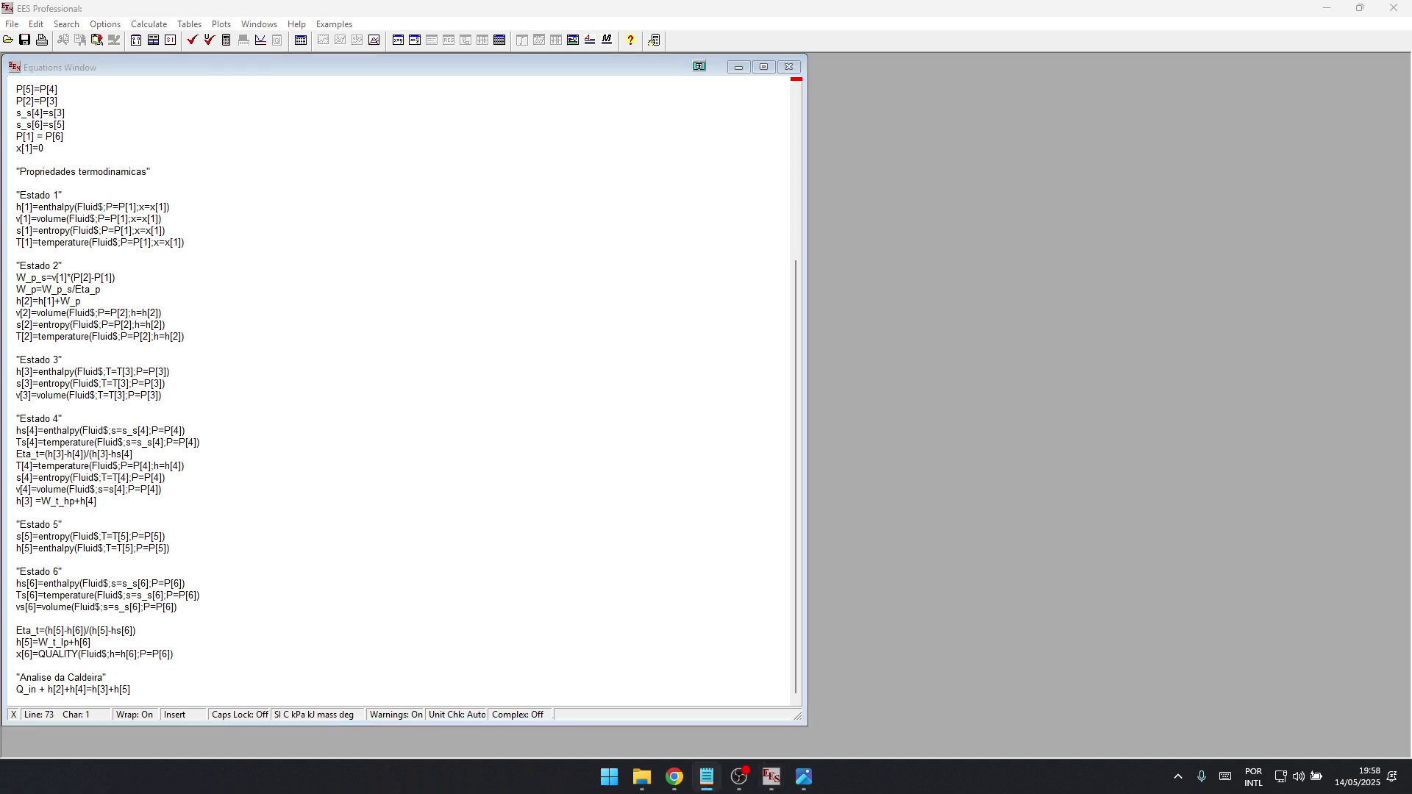
pyautogui.hotkey('alt', 'Tab')
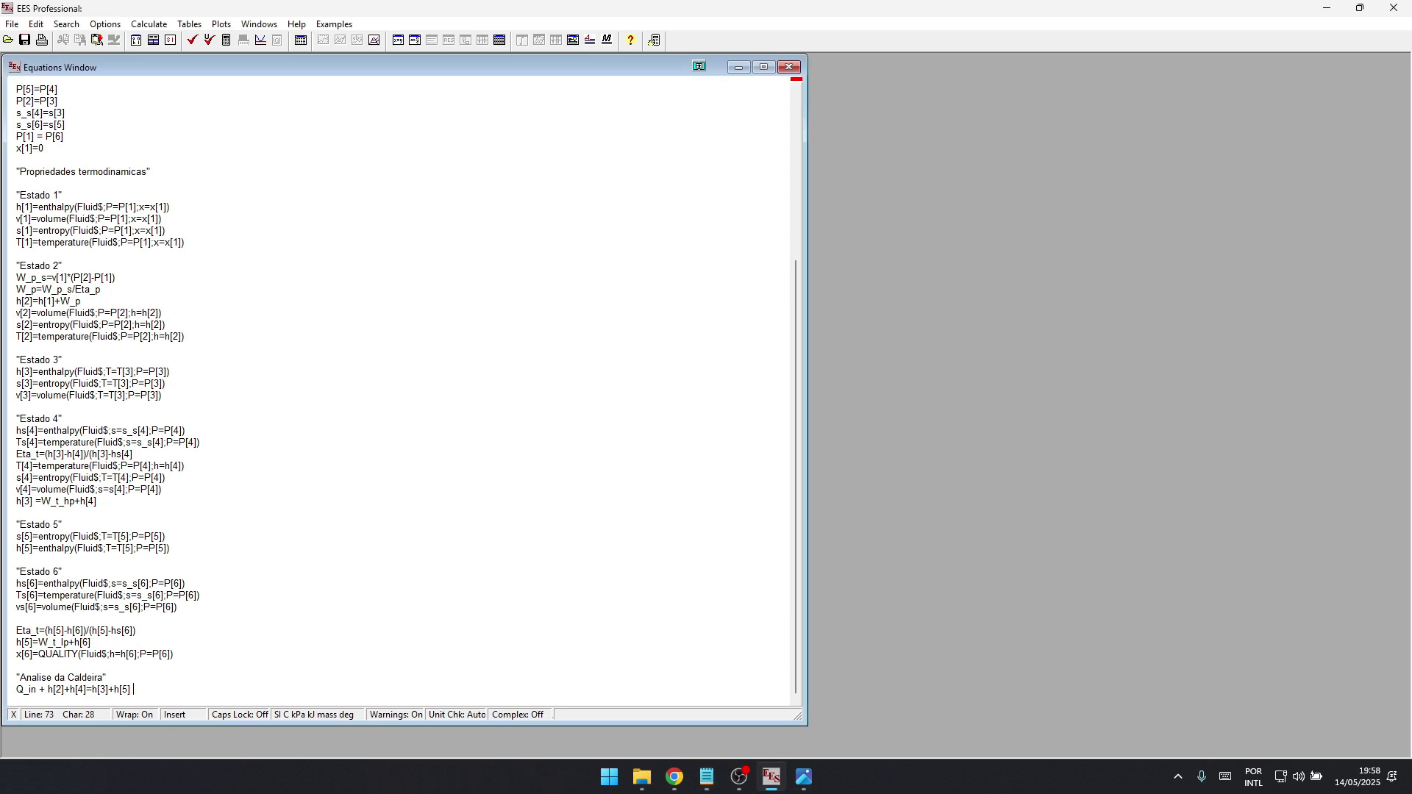
pyautogui.press('Return')
pyautogui.write('"Analise do condensador"')
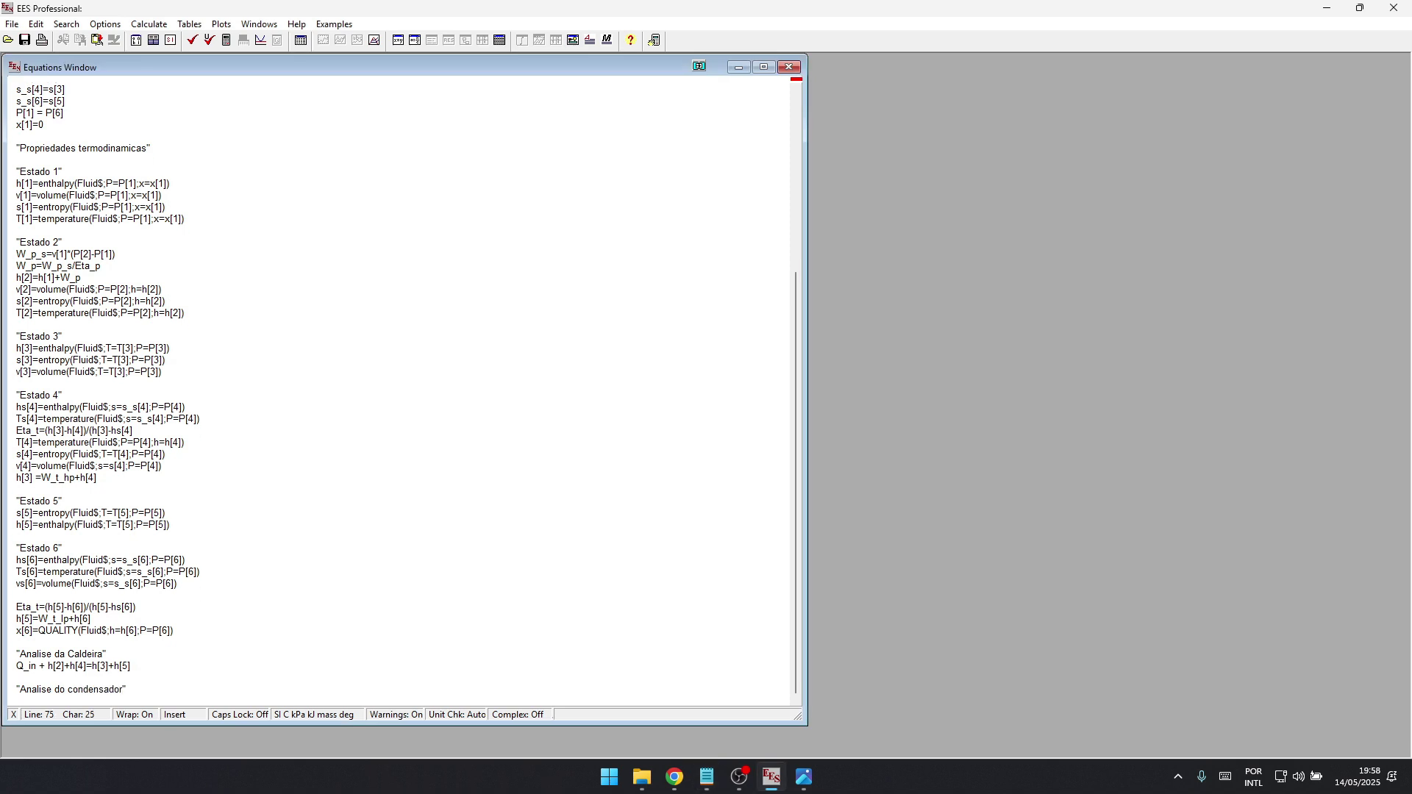
# - Add the condenser energy balance h[6]=Q_out+h[1] under the heading "Analise do condensador"
pyautogui.click(17, 630)
pyautogui.hotkey('alt', 'Tab')
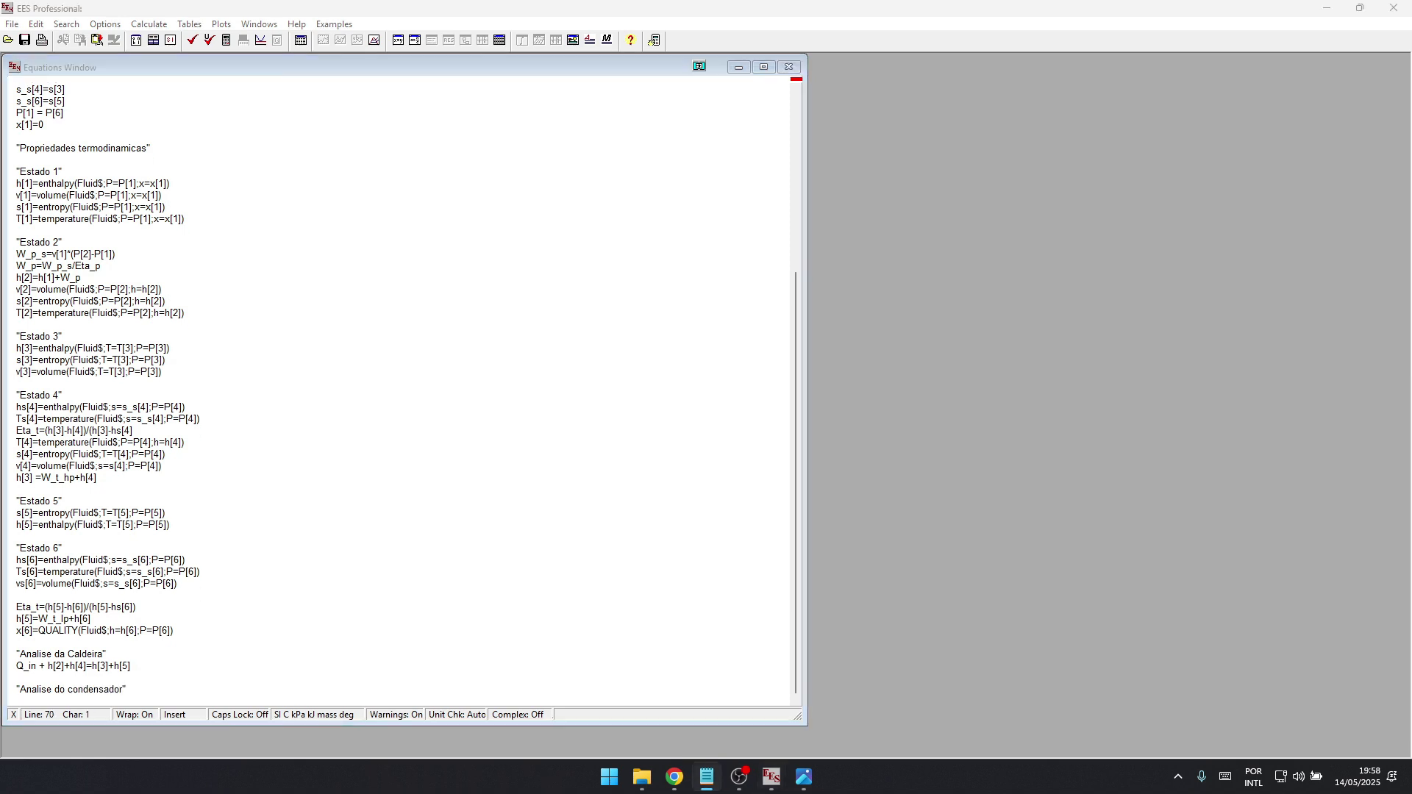
pyautogui.click(126, 689)
pyautogui.press('Return')
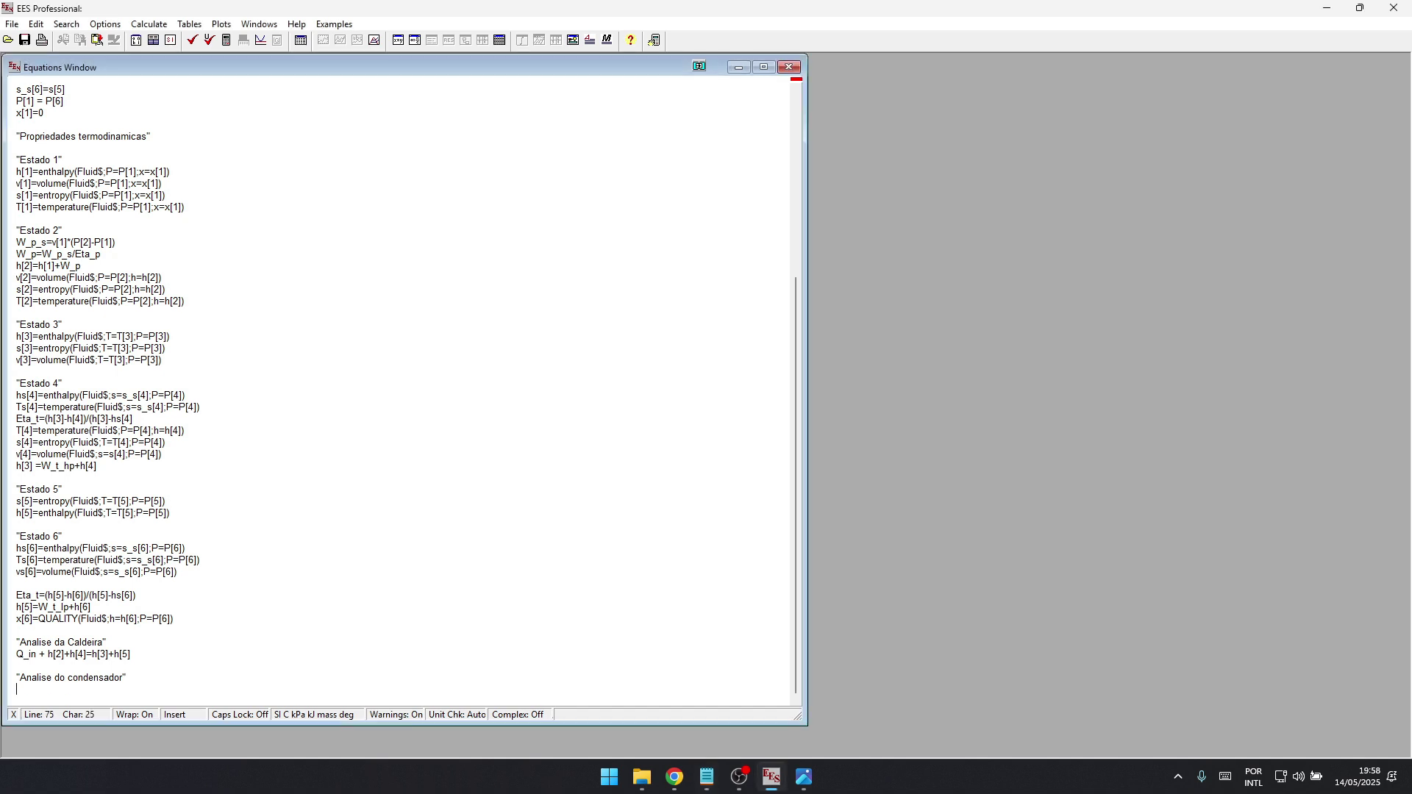
pyautogui.write('h[6]=Q_out+h[1]')
pyautogui.click(53, 606)
pyautogui.scroll(1, 53, 607)
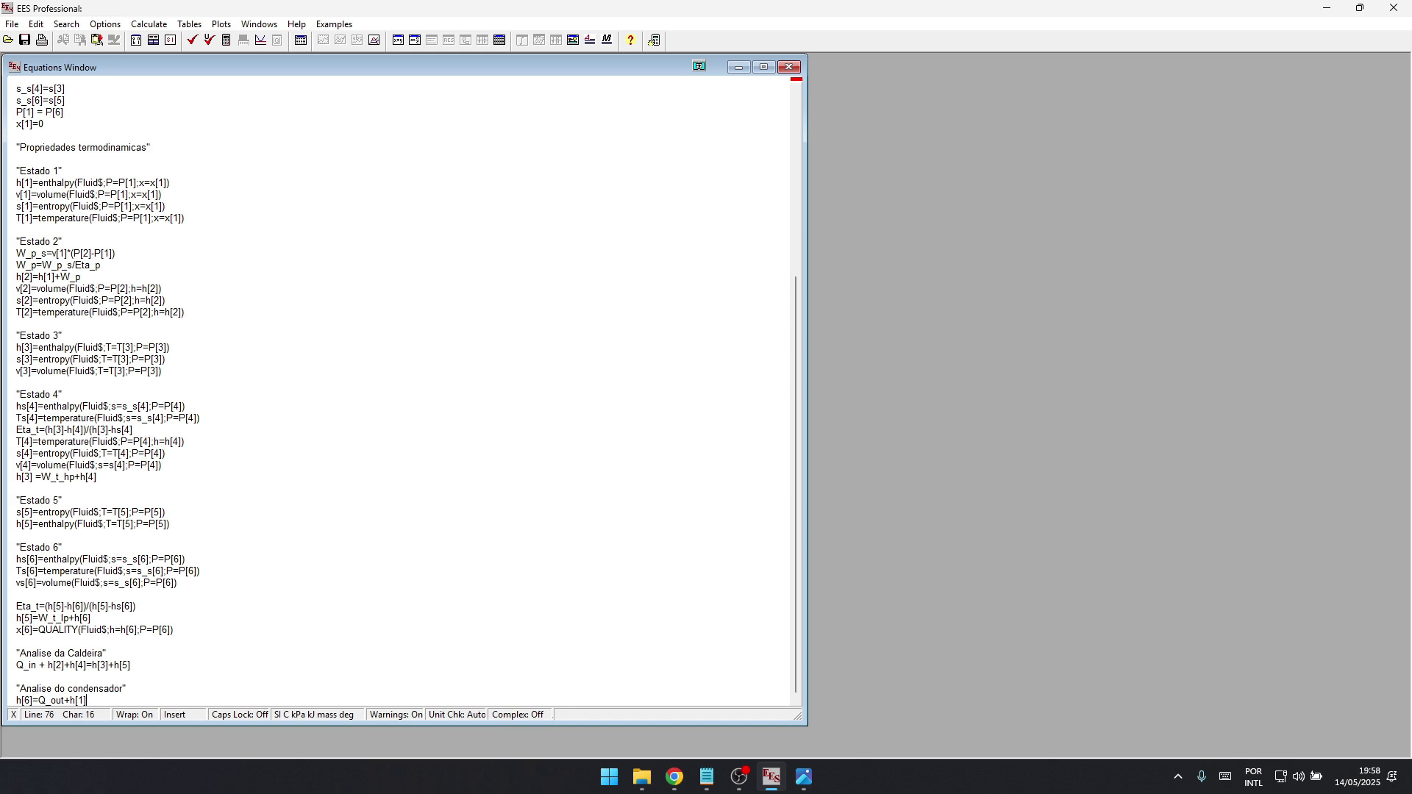
# - Add T[6]=temperature(Fluid$;h=h[6];P=P[6]) and s[6]=entropy(Fluid$;h=h[6];P=P[6]) below the condenser balance
pyautogui.press('Return')
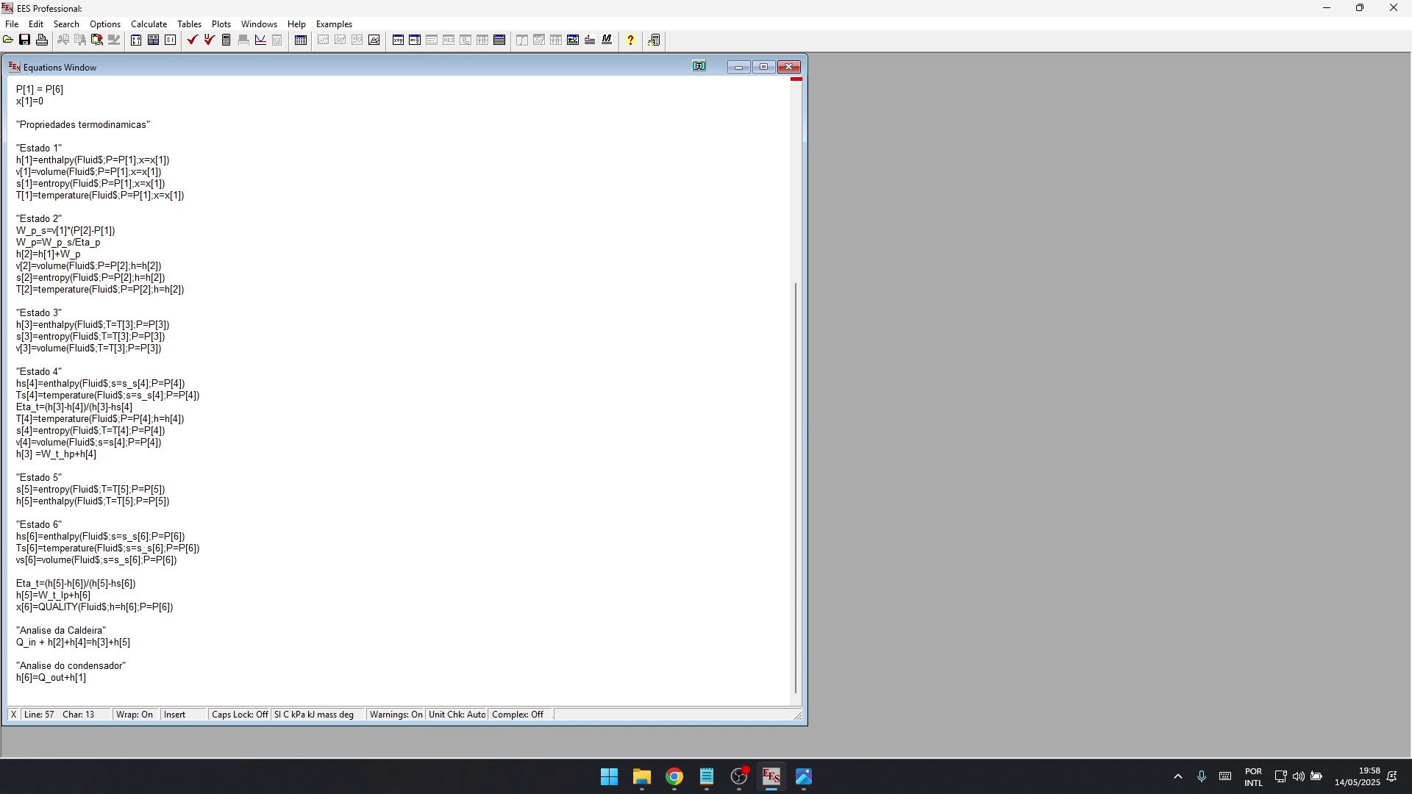
pyautogui.hotkey('alt', 'Tab')
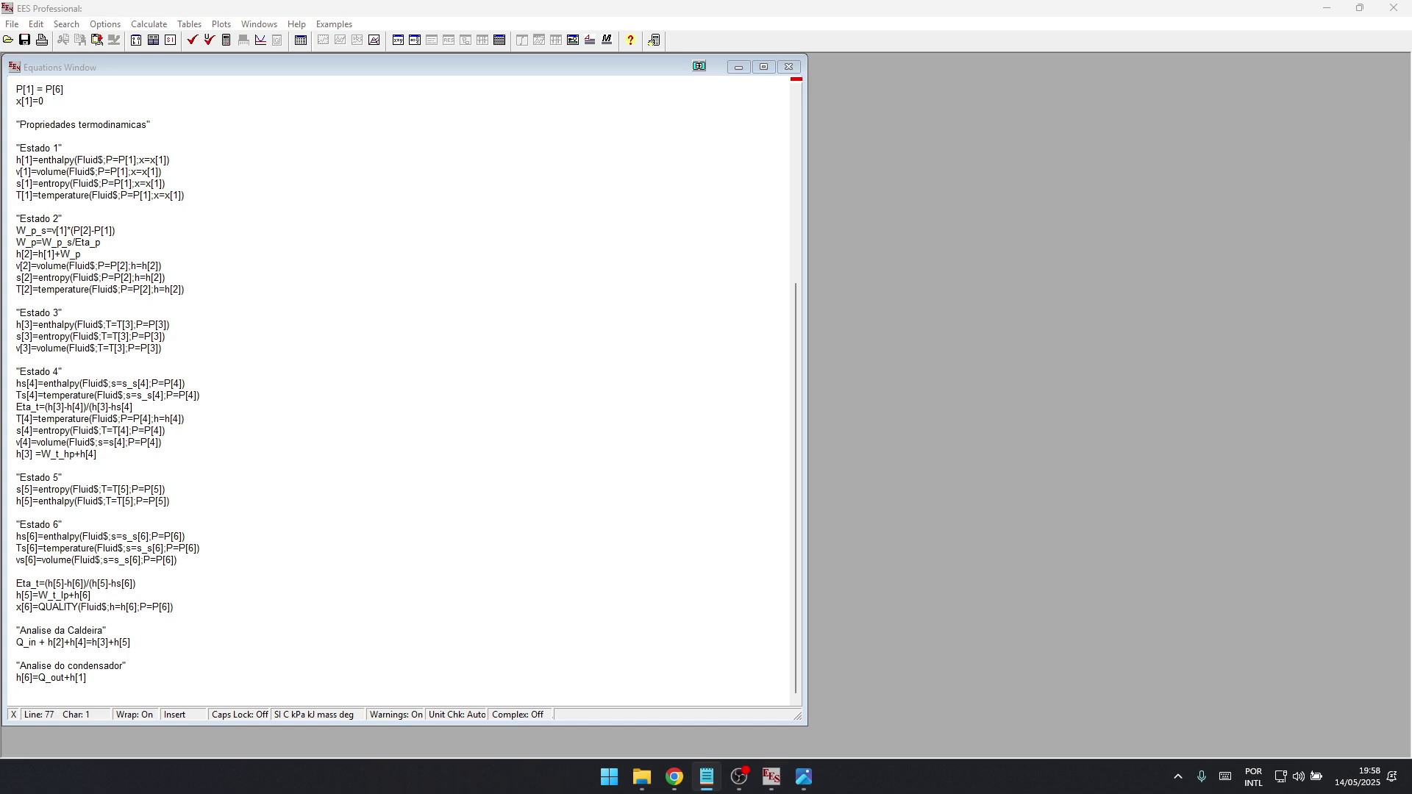
pyautogui.hotkey('alt', 'Tab')
pyautogui.write('T[6]=temperature(Fluid$;h=h[6];P=P[6])')
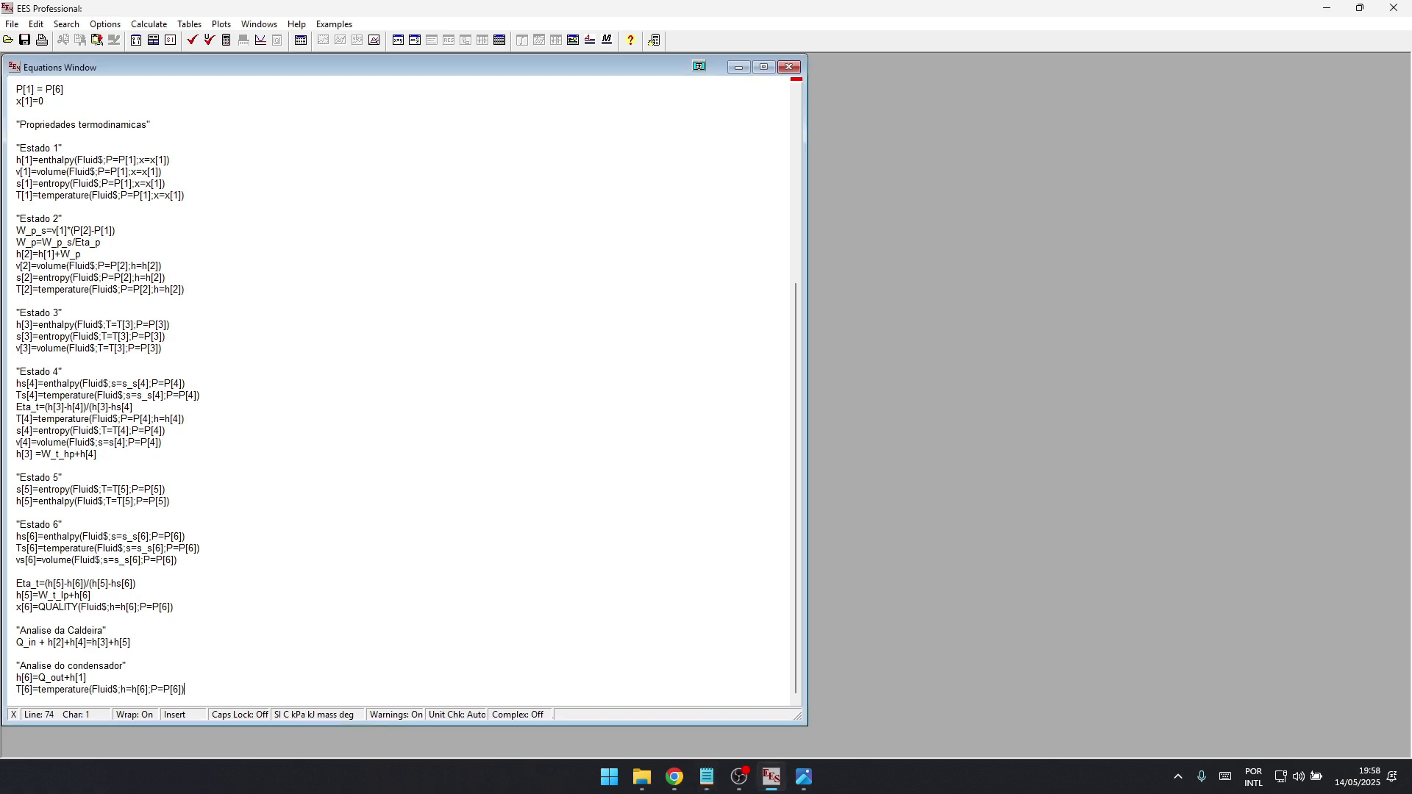
pyautogui.hotkey('alt', 'Tab')
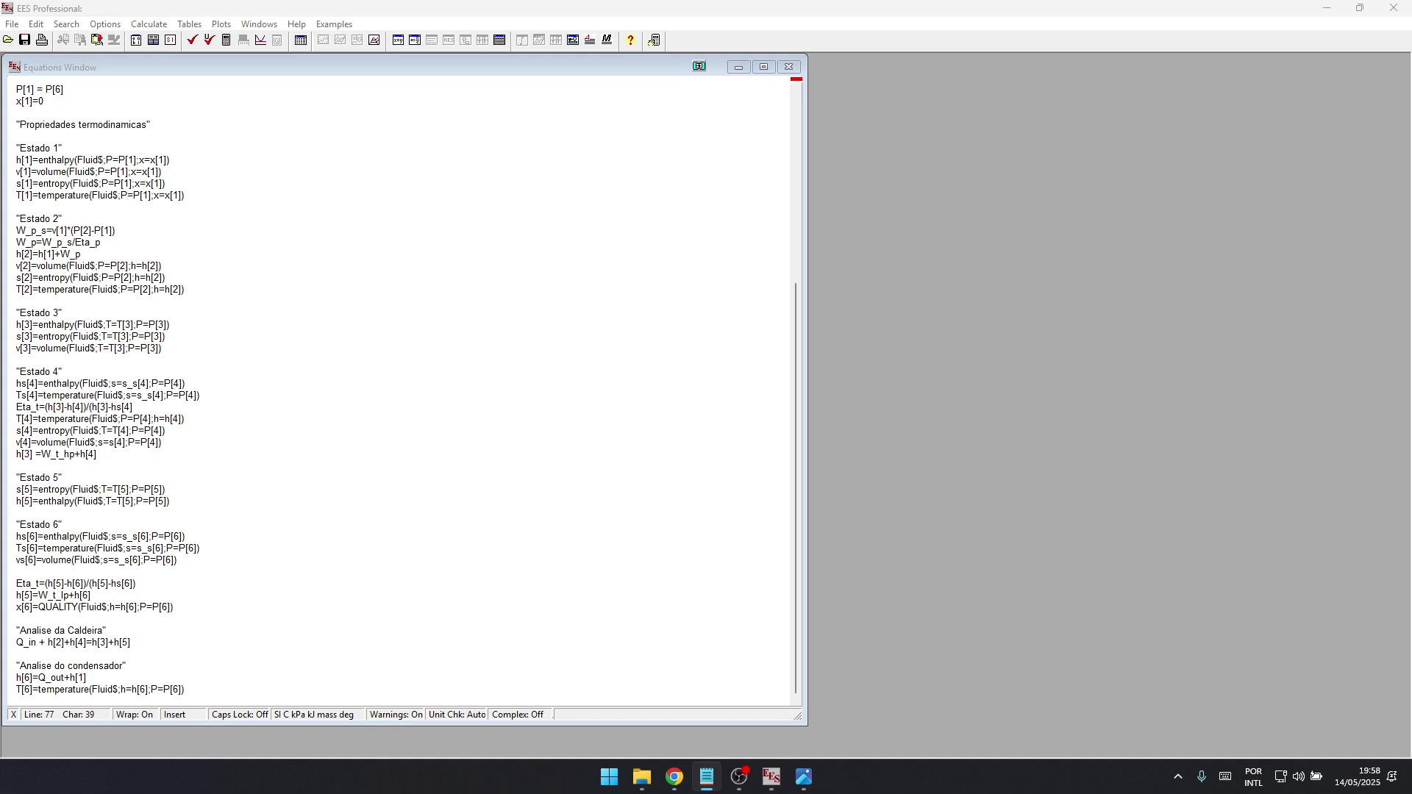
pyautogui.hotkey('alt', 'Tab')
pyautogui.write('s[6]=entropy(Fluid$;h=h[6];P=P[6])')
pyautogui.hotkey('alt', 'Tab')
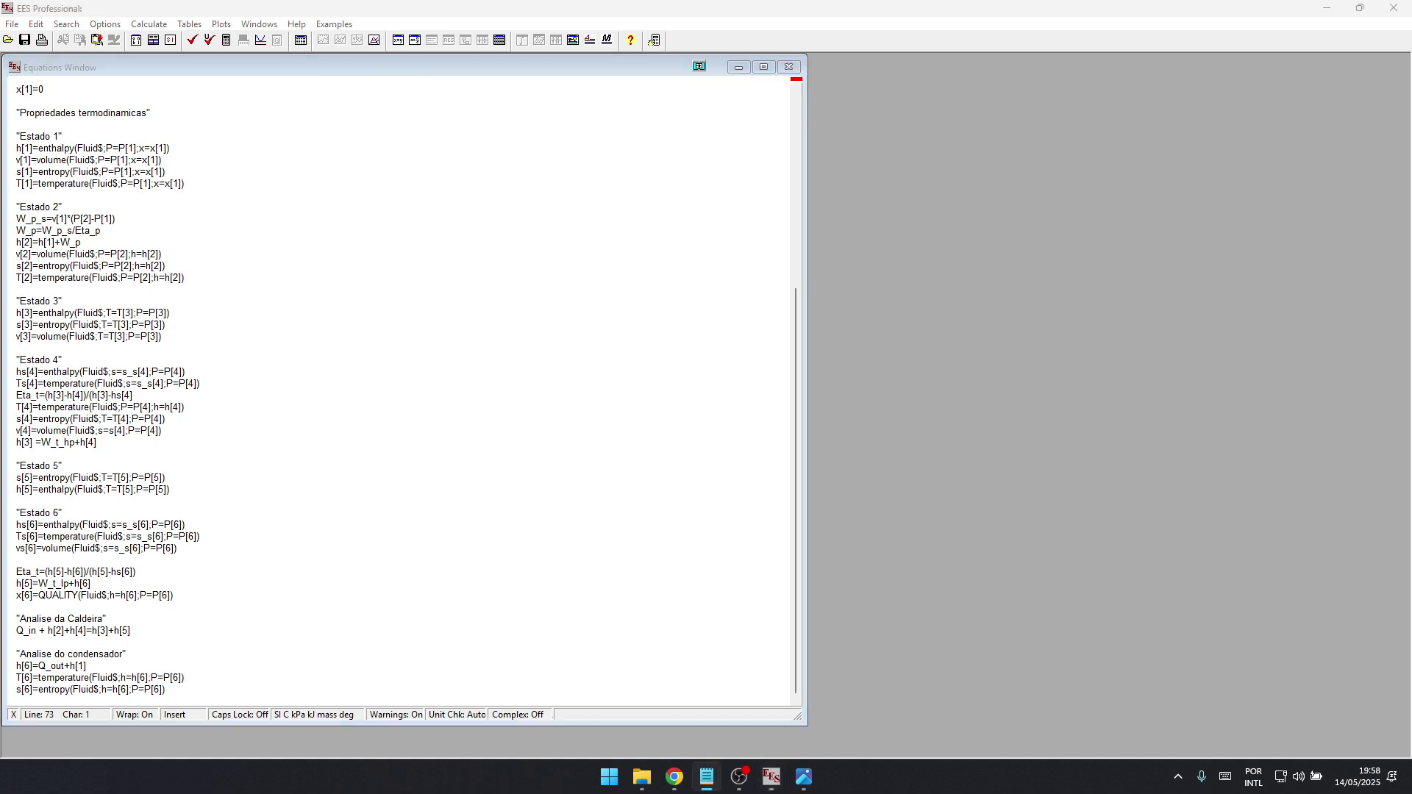
pyautogui.hotkey('alt', 'Tab')
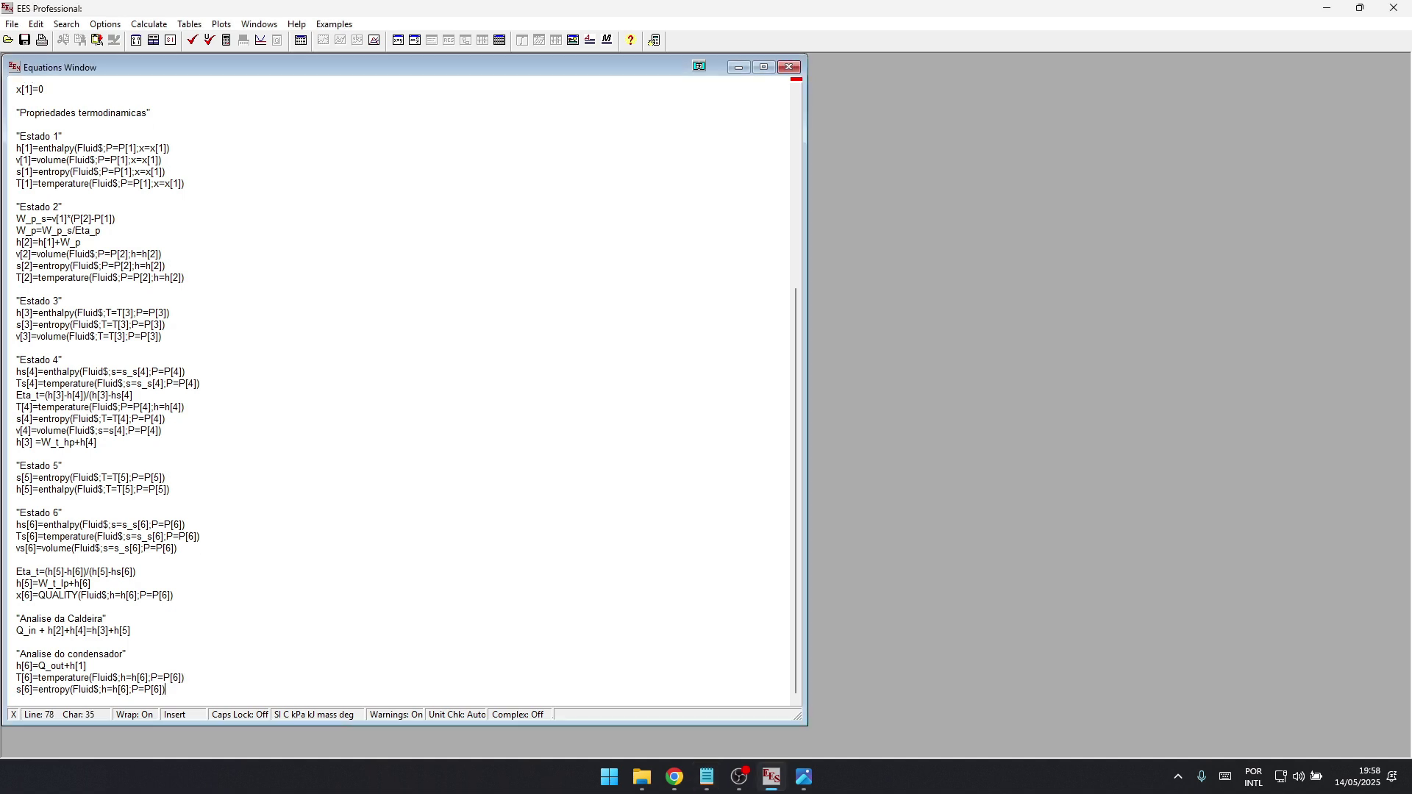
# - Add the string equation x6s$=x6$(x[6]) on a new line below the s[6] equation
pyautogui.press('Return')
pyautogui.write('x6s$=x6$(x[6])')
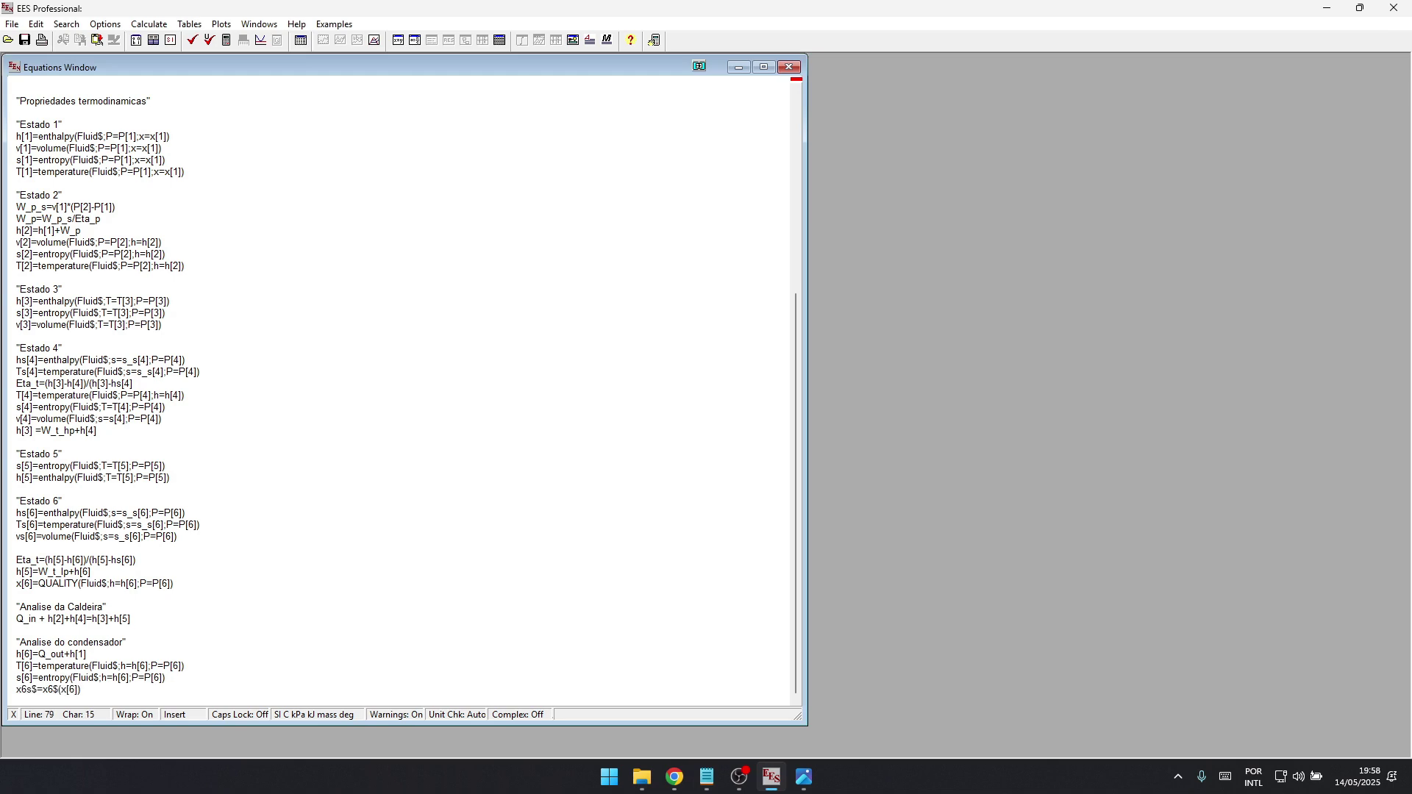
pyautogui.hotkey('alt', 'Tab')
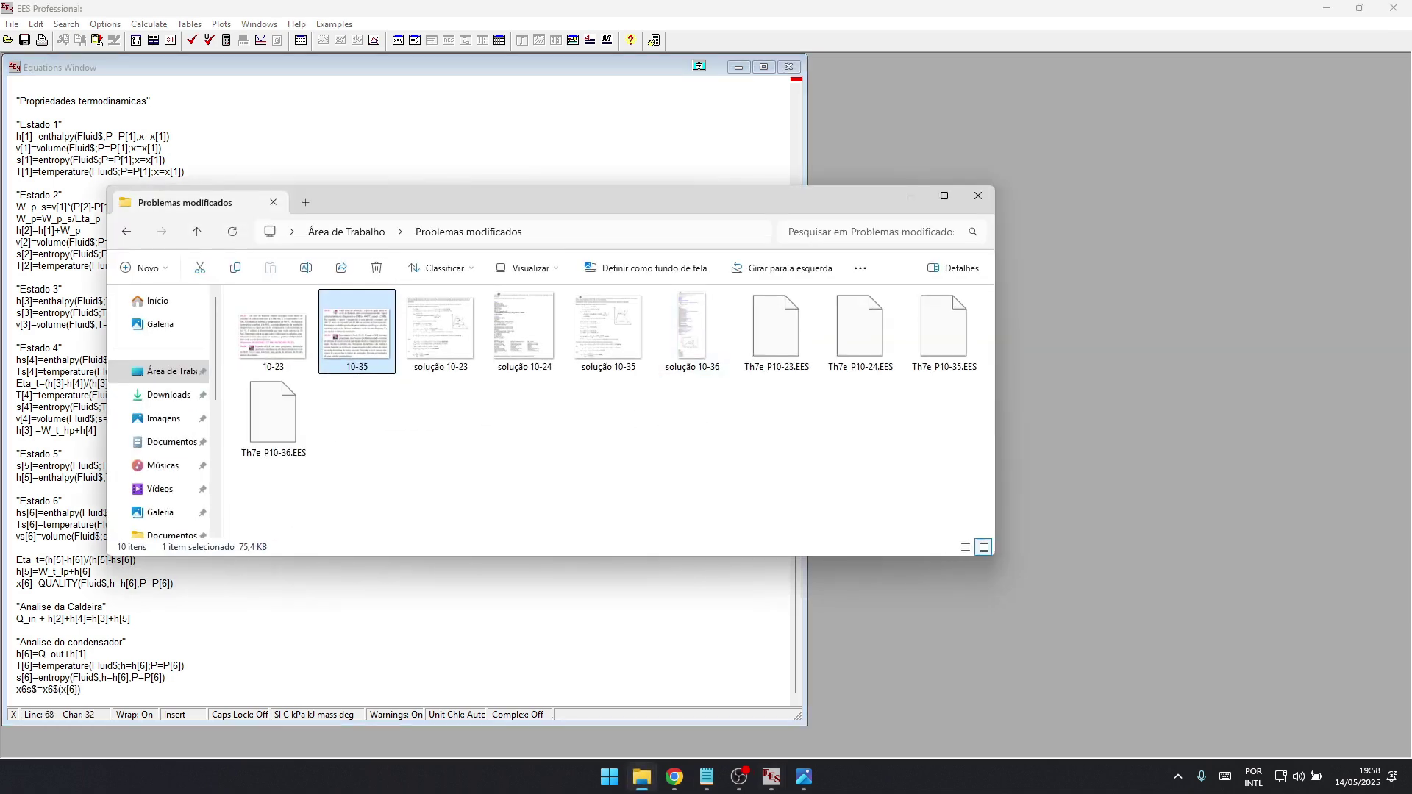
pyautogui.hotkey('alt', 'Tab')
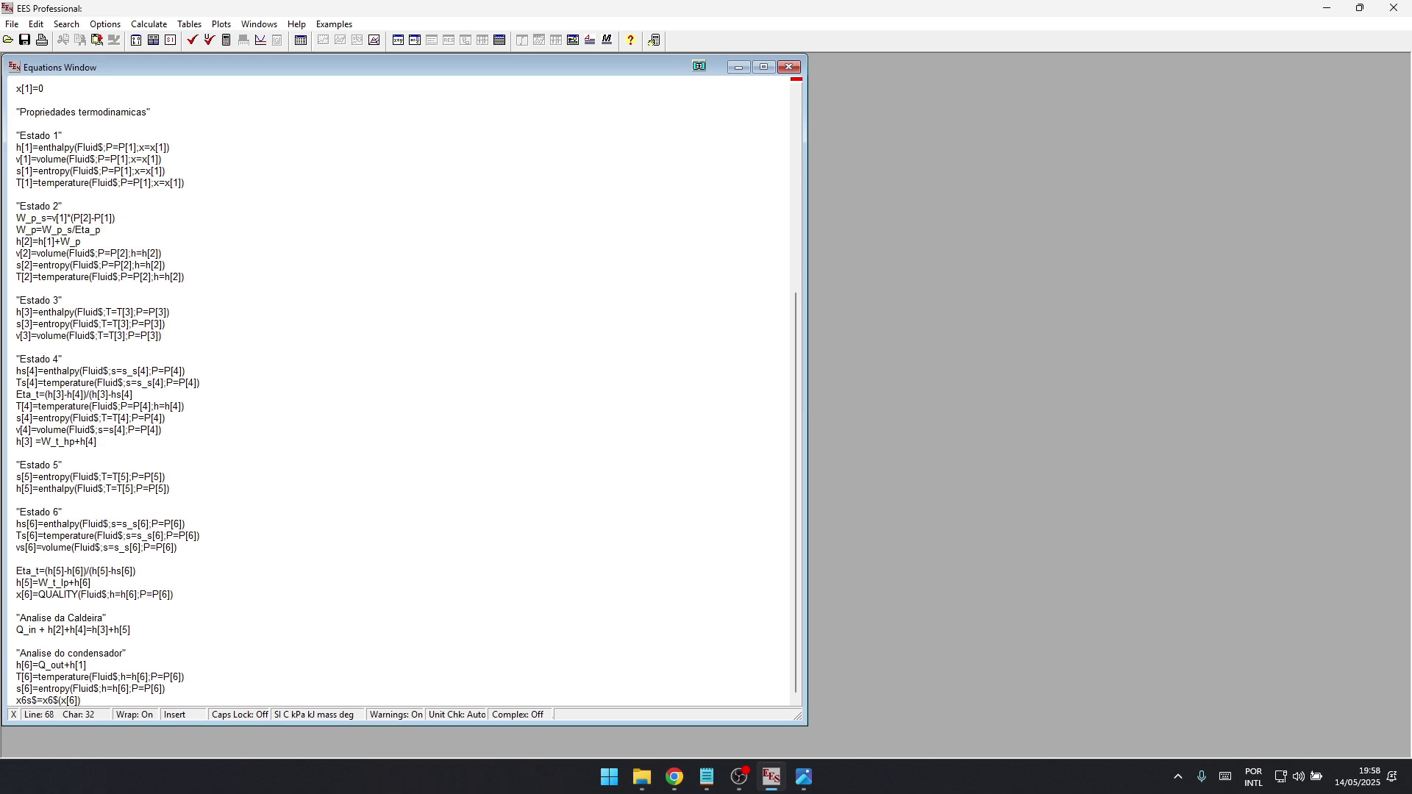
pyautogui.press('BackSpace')
pyautogui.hotkey('alt', 'Tab')
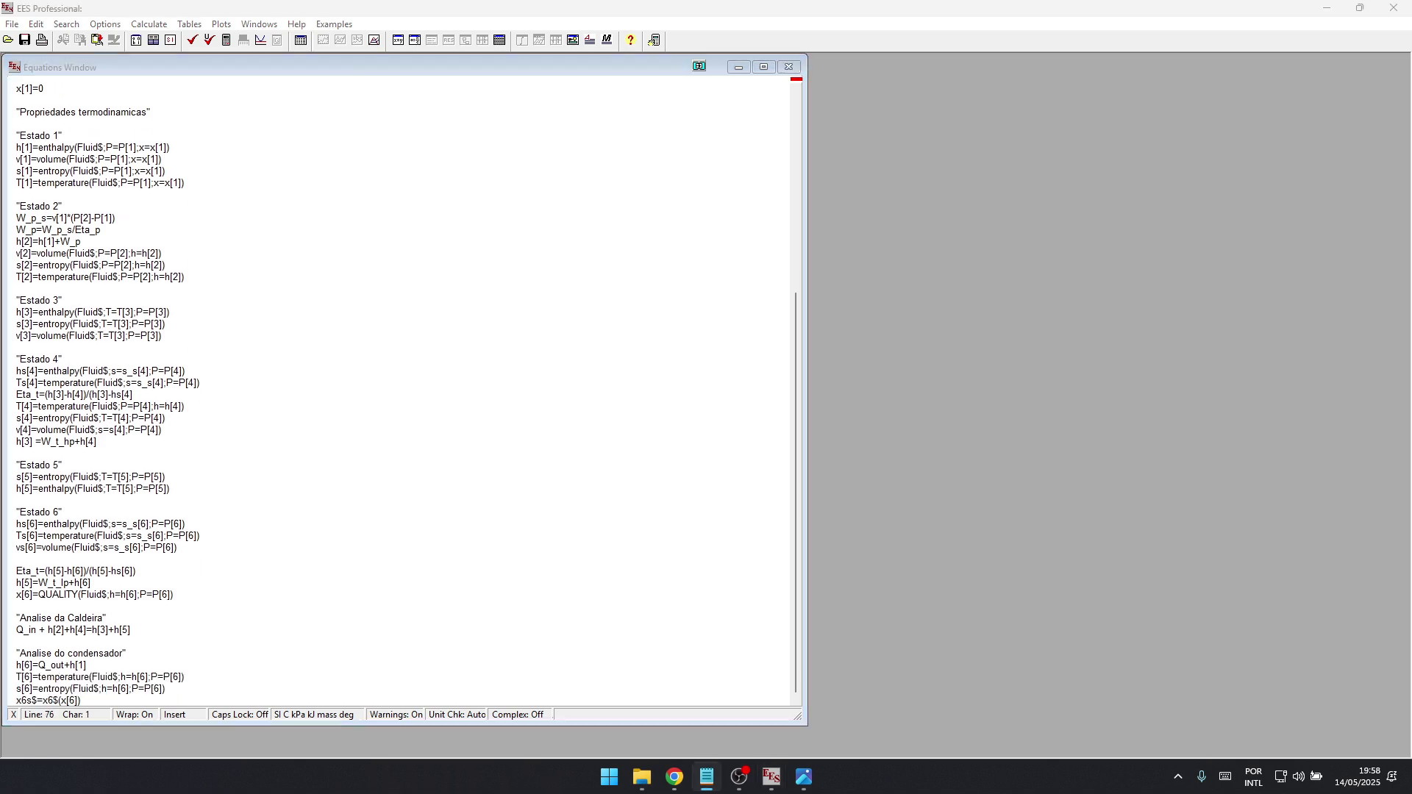
# - Start a net work section with the heading "Trabalho liquido do ciclo" after two blank lines below the x6s$ equation
pyautogui.hotkey('alt', 'Tab')
pyautogui.press('Return')
pyautogui.press('Return')
pyautogui.press('Return')
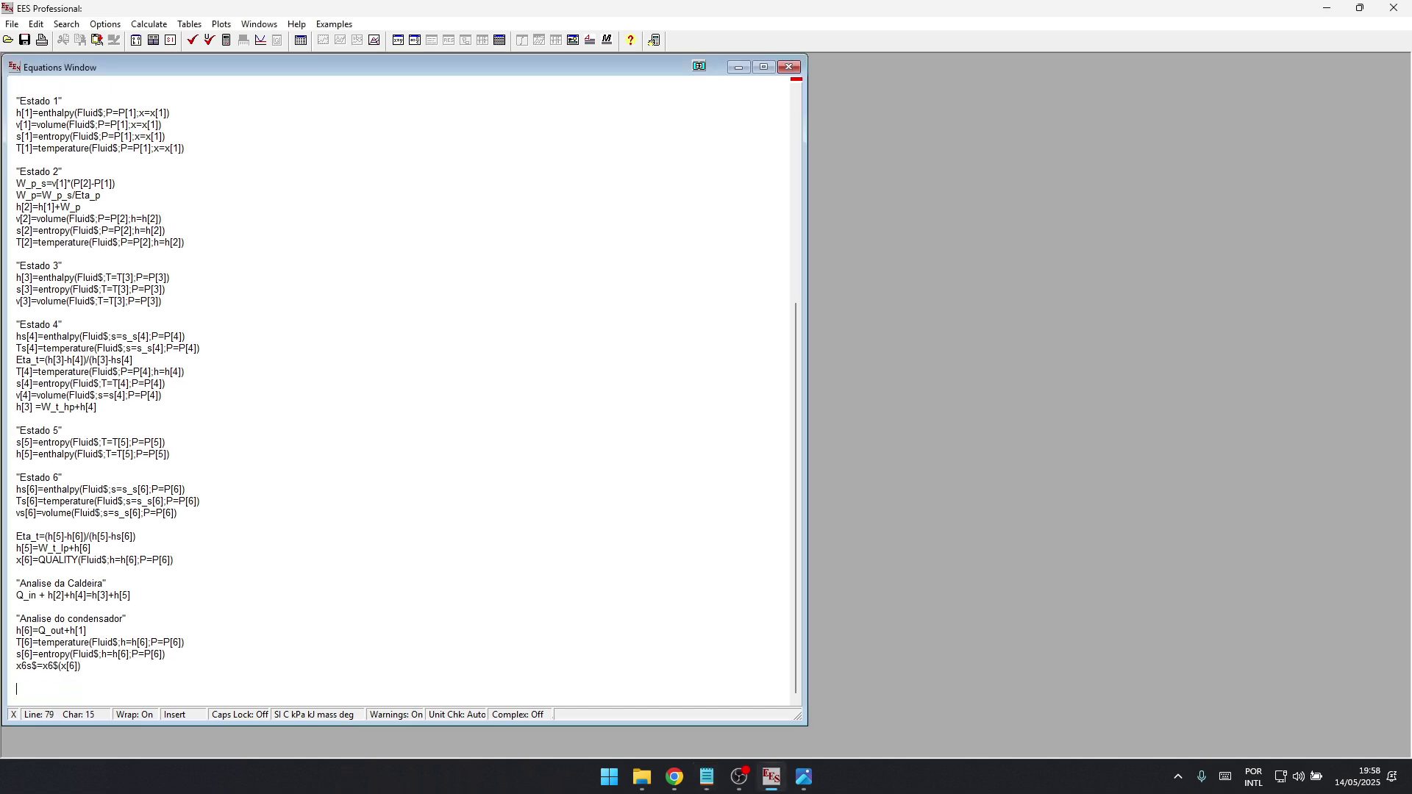
pyautogui.write('"Trabalho liquido do ciclo"')
# - Add the total turbine work equation W_turbine=W_t_hp+W_t_lp under "Trabalho liquido do ciclo"
pyautogui.hotkey('alt', 'Tab')
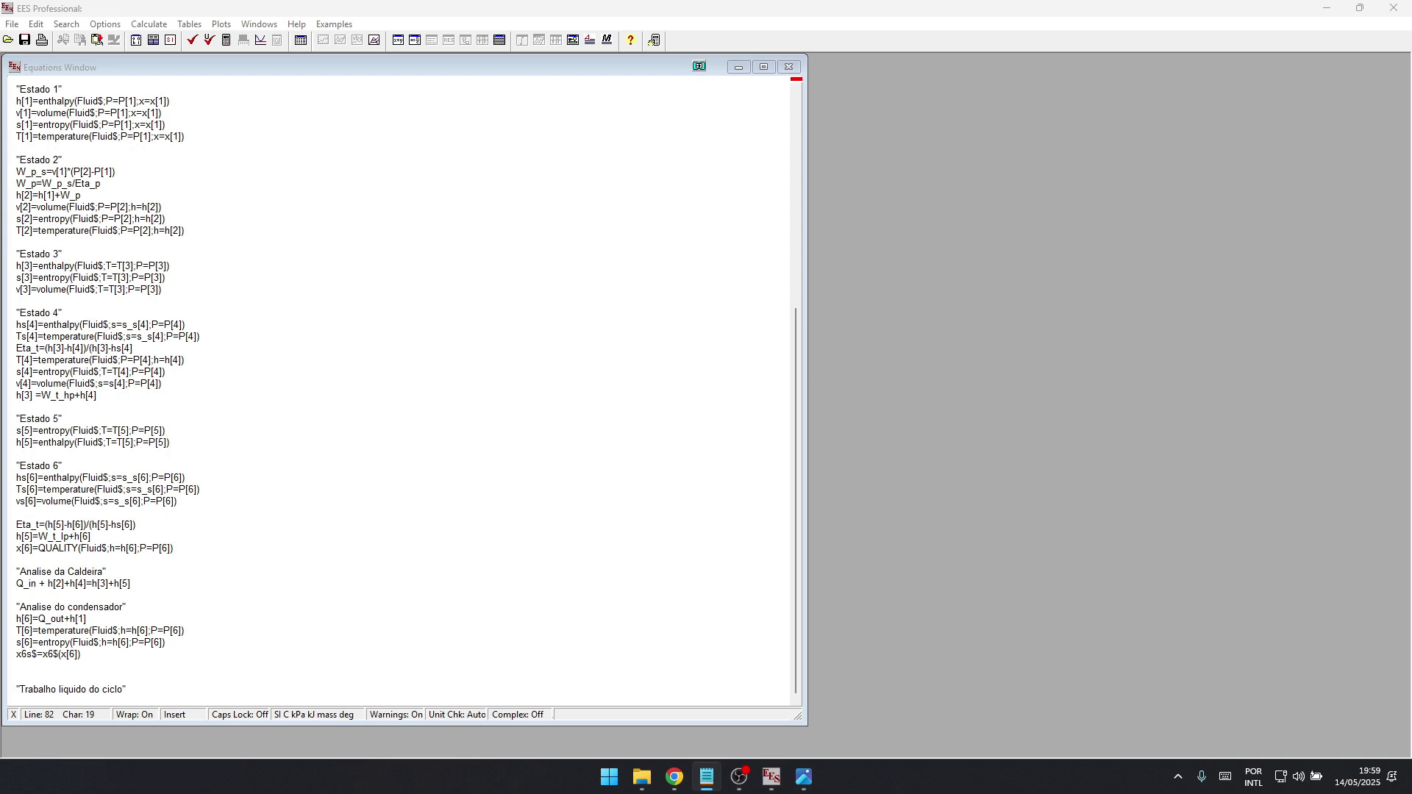
pyautogui.hotkey('alt', 'Tab')
pyautogui.press('Return')
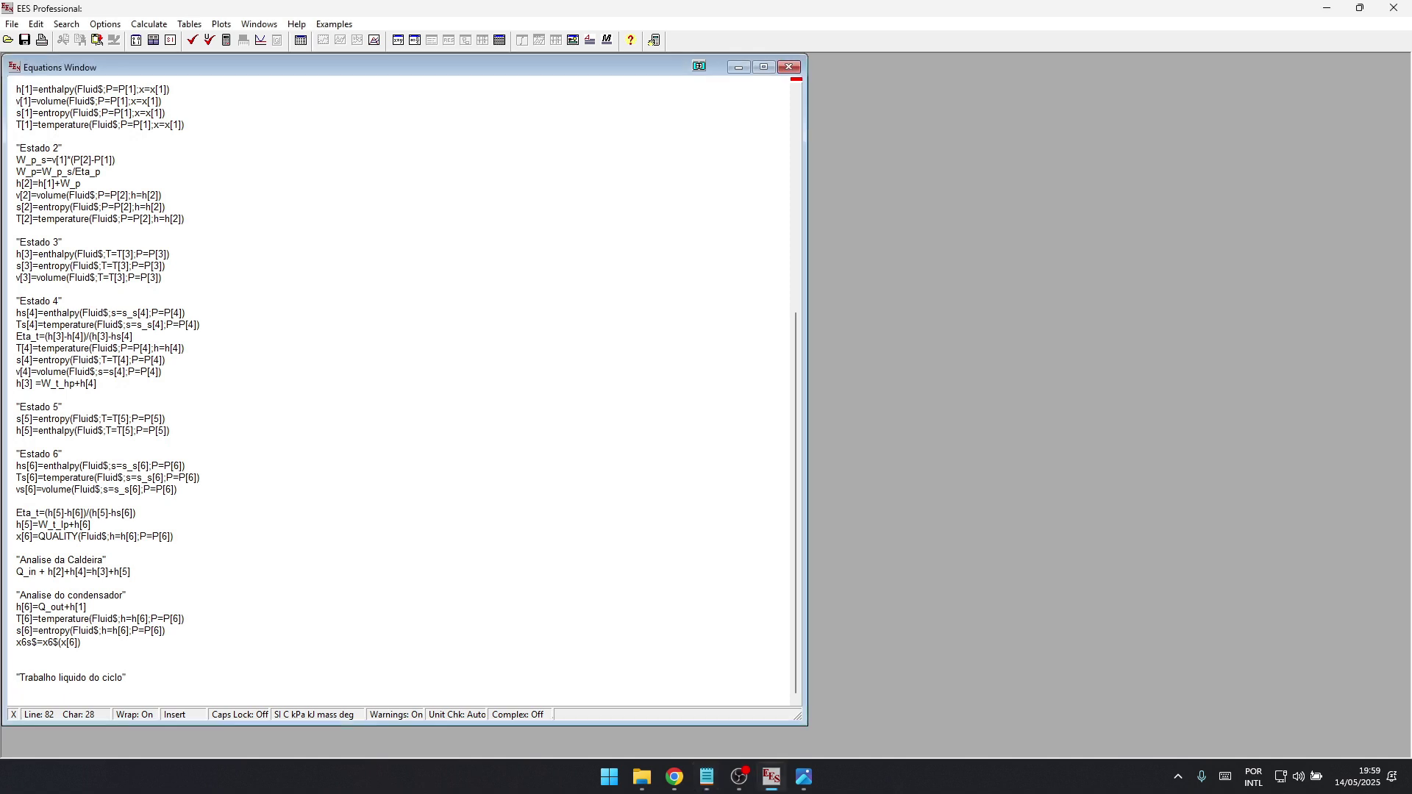
pyautogui.write('W_turbine=W_t_hp+W_t_lp')
pyautogui.click(16, 665)
pyautogui.hotkey('alt', 'Tab')
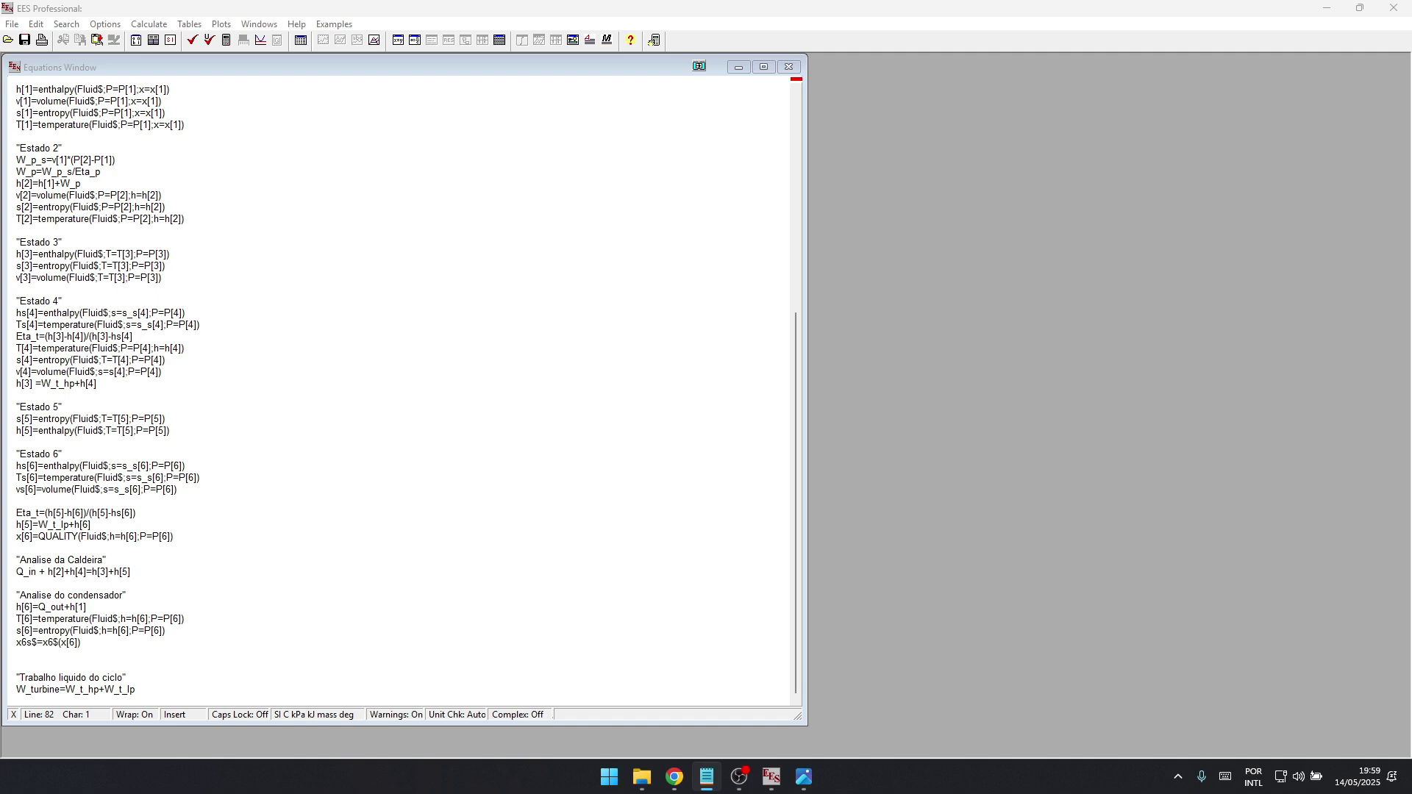
# - Examine where the W_turbine terms come from, including W_t_hp in the Estado 4 energy balance
pyautogui.click(74, 689)
pyautogui.click(64, 300)
pyautogui.click(75, 383)
pyautogui.click(89, 371)
pyautogui.click(54, 195)
pyautogui.click(135, 689)
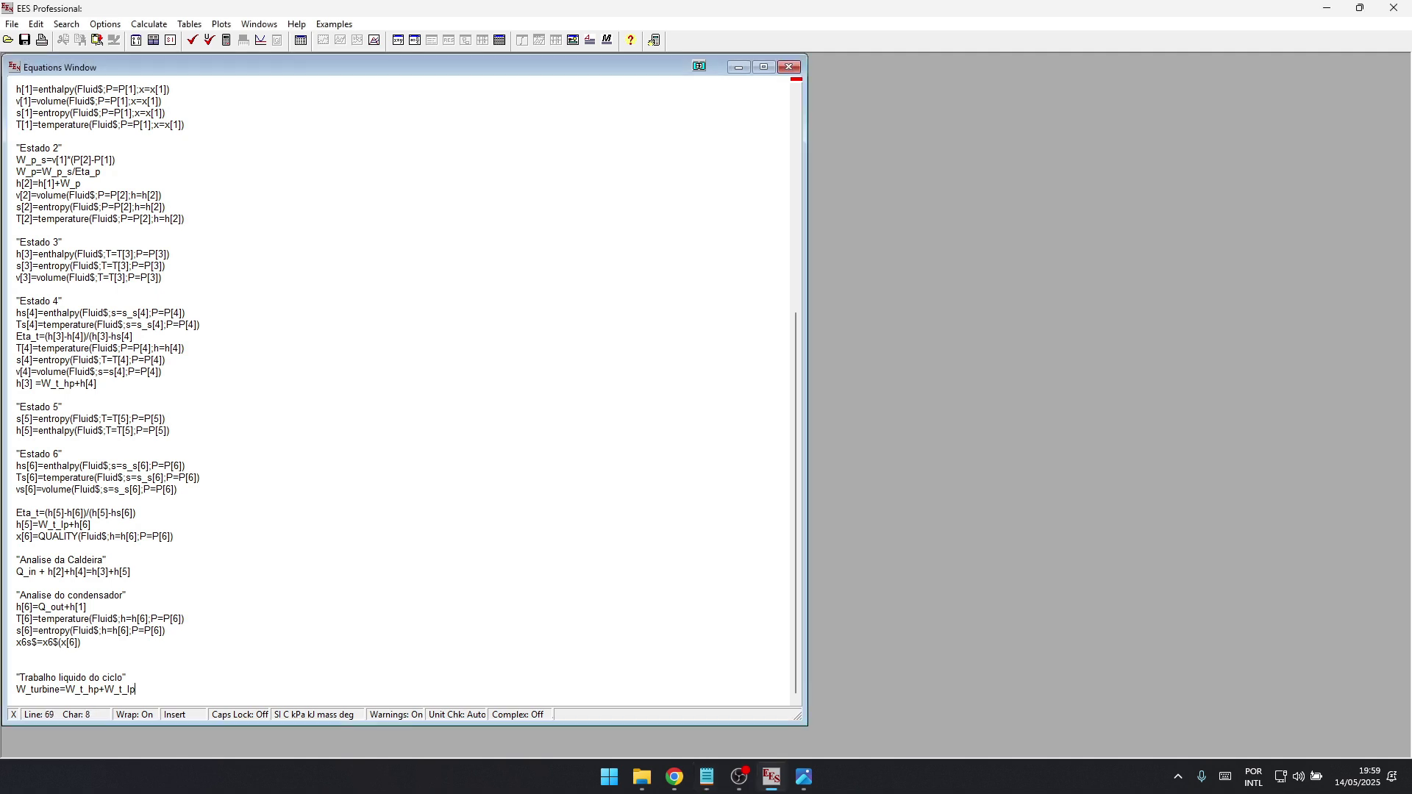
pyautogui.hotkey('ctrl', 'shift', 'Right')
pyautogui.moveTo(41, 383); pyautogui.dragTo(73, 383)
pyautogui.hotkey('alt', 'Tab')
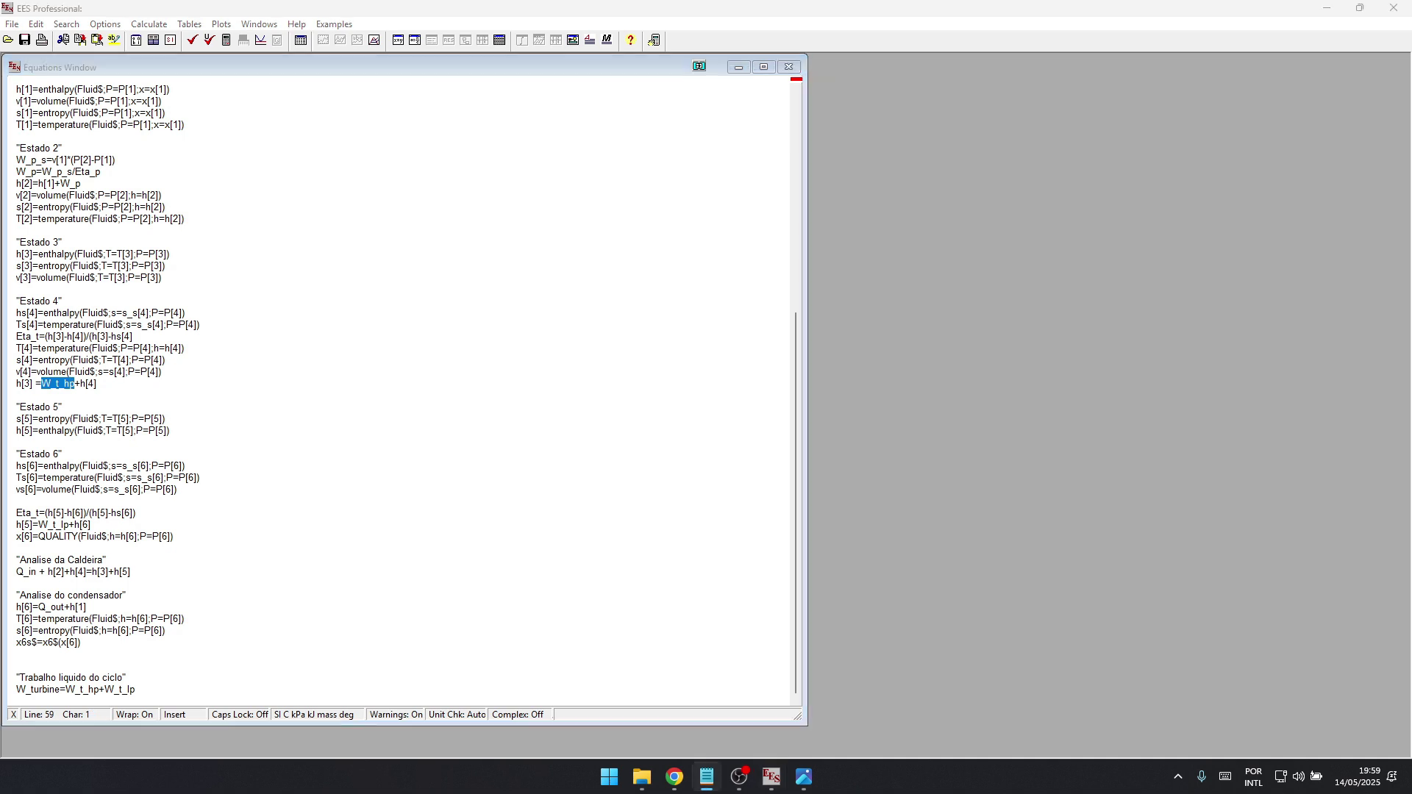
pyautogui.hotkey('alt', 'Tab')
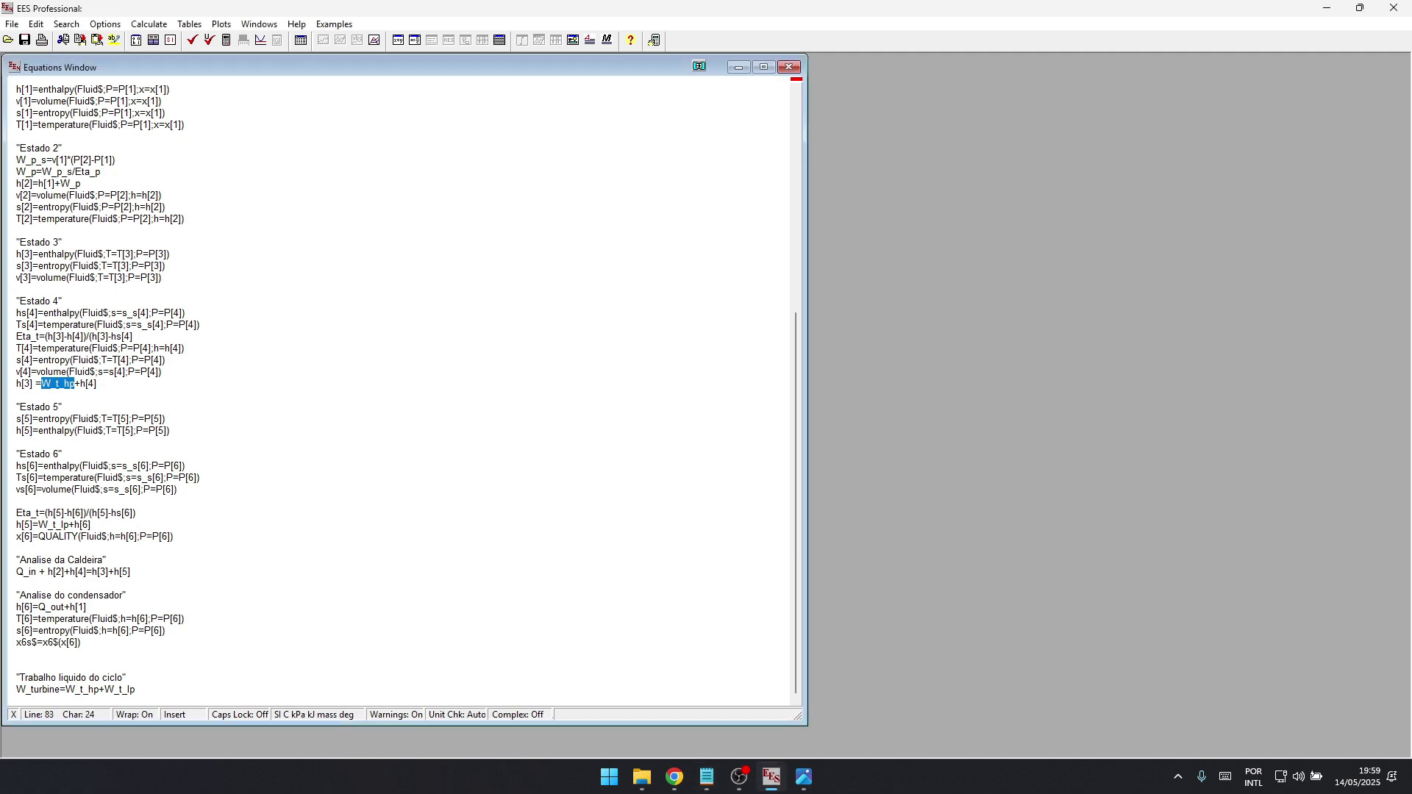
# - Add the net work equation W_net=W_turbine-W_p below the W_turbine equation
pyautogui.click(135, 689)
pyautogui.press('Return')
pyautogui.write('W_net=W_turbine-W_p')
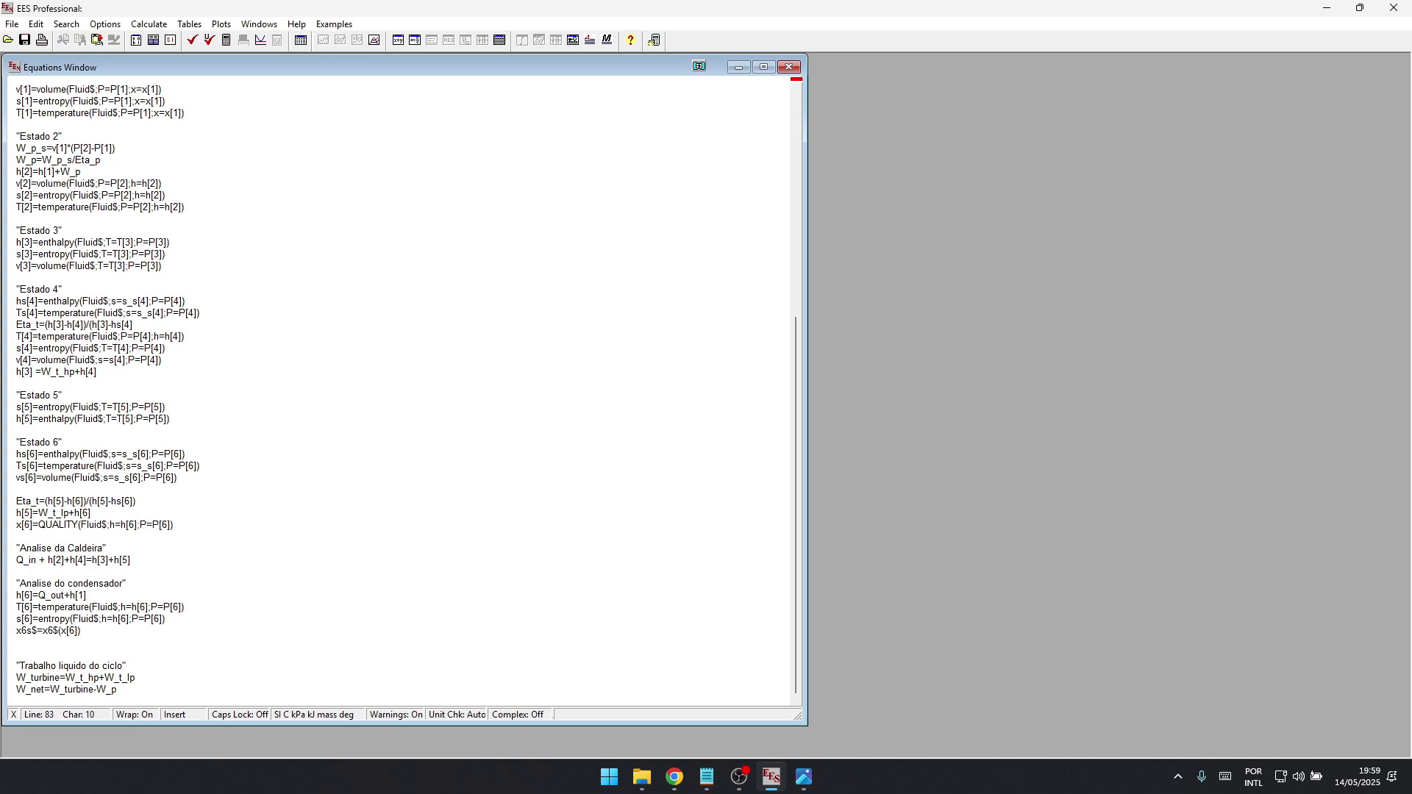
pyautogui.click(16, 654)
pyautogui.hotkey('alt', 'Tab')
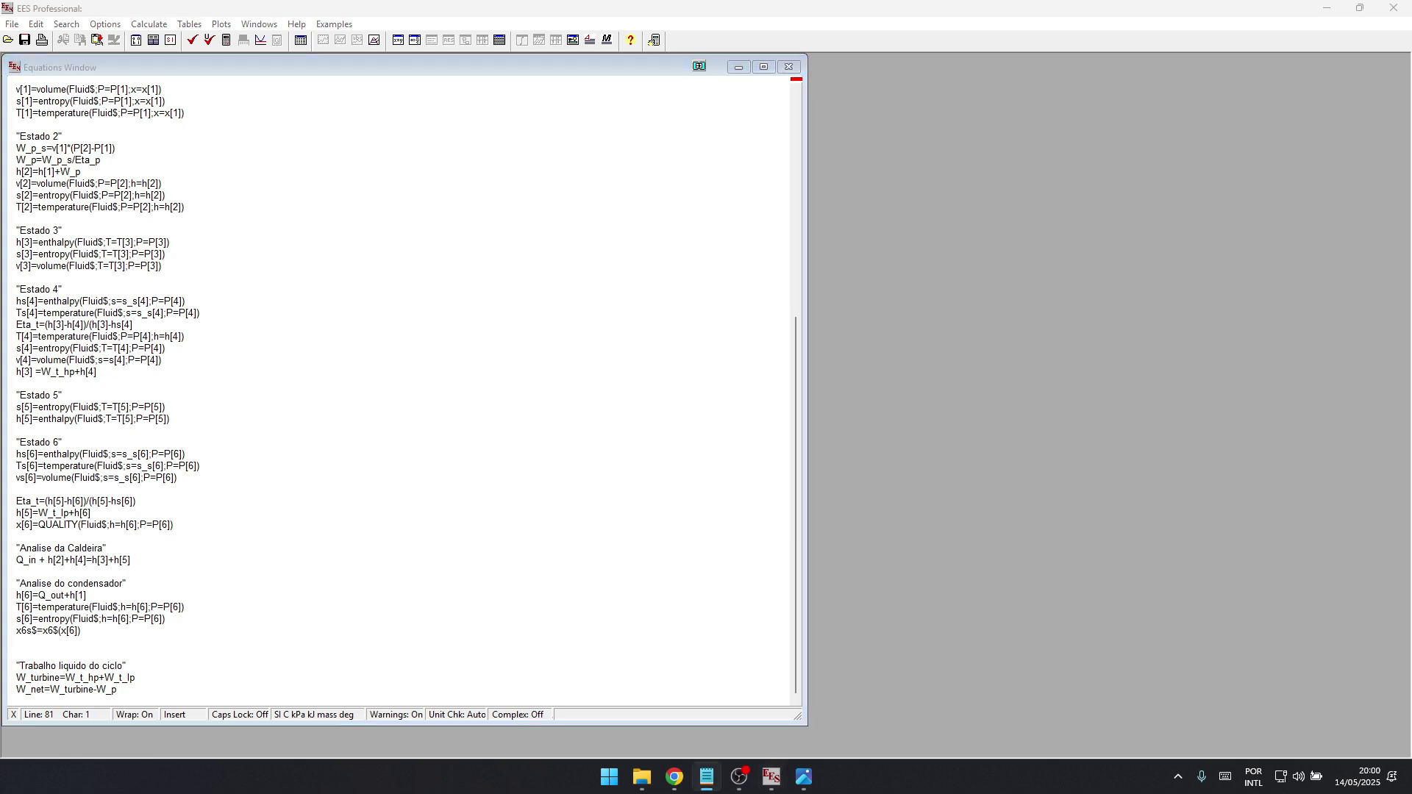
# - Start an efficiency section with the heading "Eficiencia termica do ciclo" after a blank line below the W_net equation
pyautogui.click(117, 689)
pyautogui.press('Return')
pyautogui.press('Return')
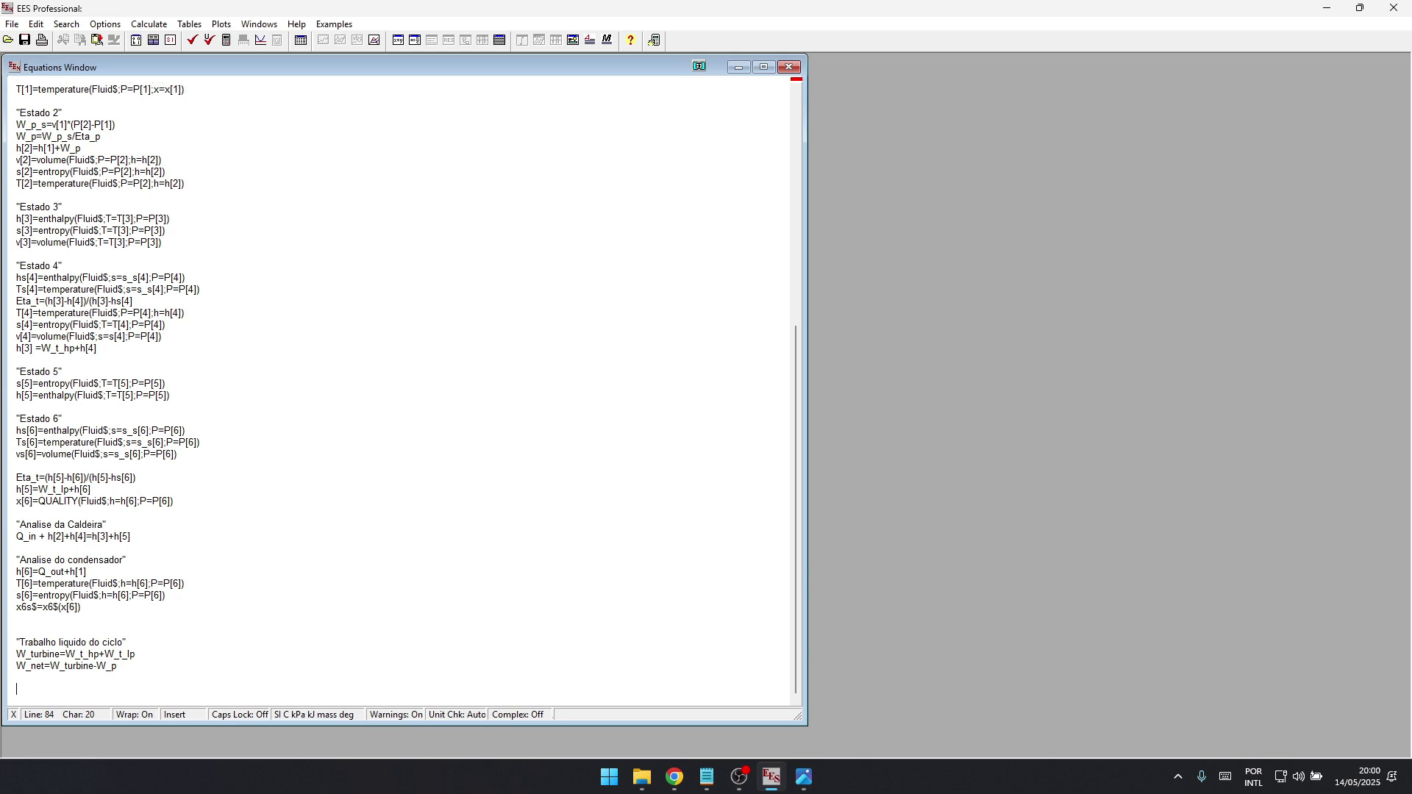
pyautogui.write('"Eficiencia termica do ciclo"')
pyautogui.hotkey('alt', 'Tab')
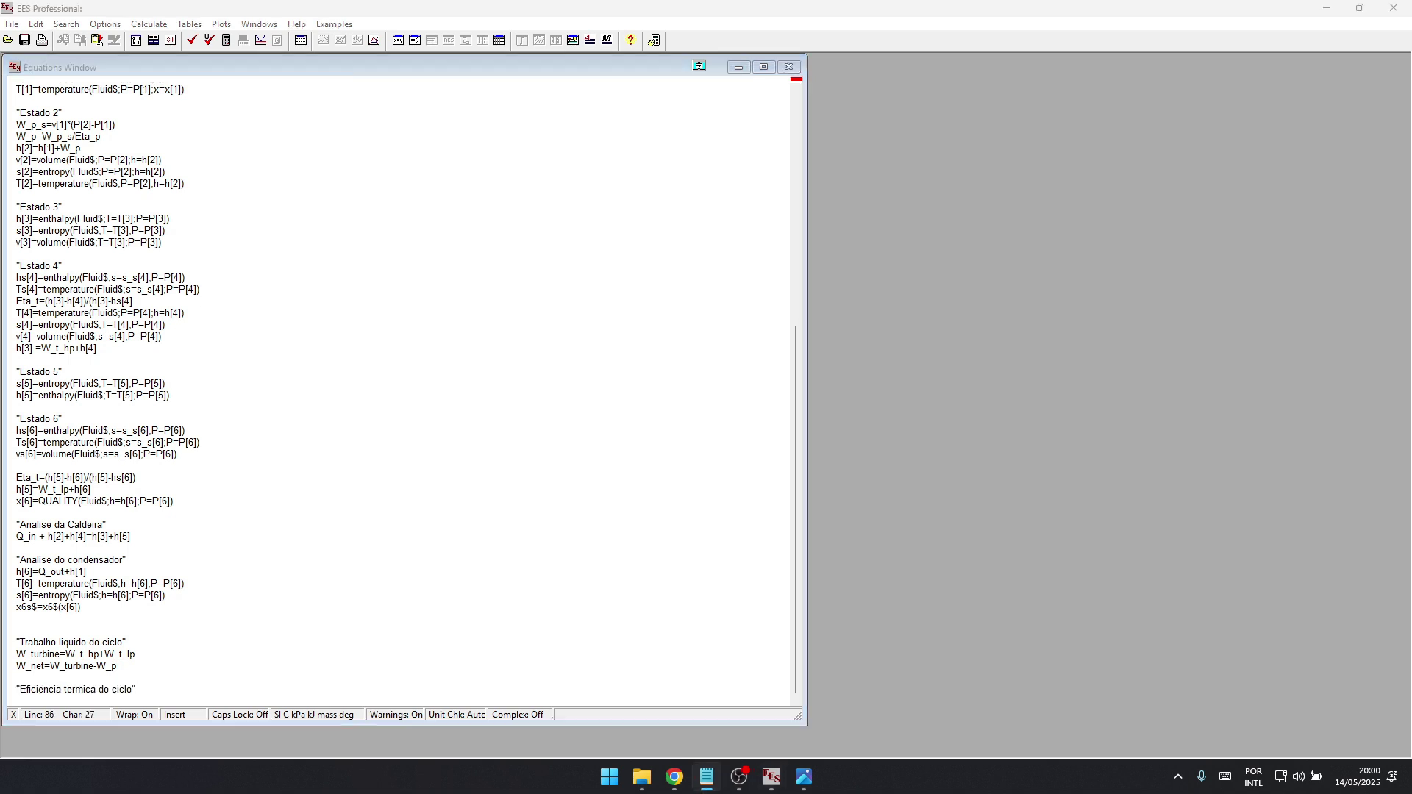
# - Add the thermal efficiency equation Eff=W_net/Q_in under "Eficiencia termica do ciclo"
pyautogui.hotkey('alt', 'Tab')
pyautogui.press('Return')
pyautogui.write('Eff=W_net/Q_in')
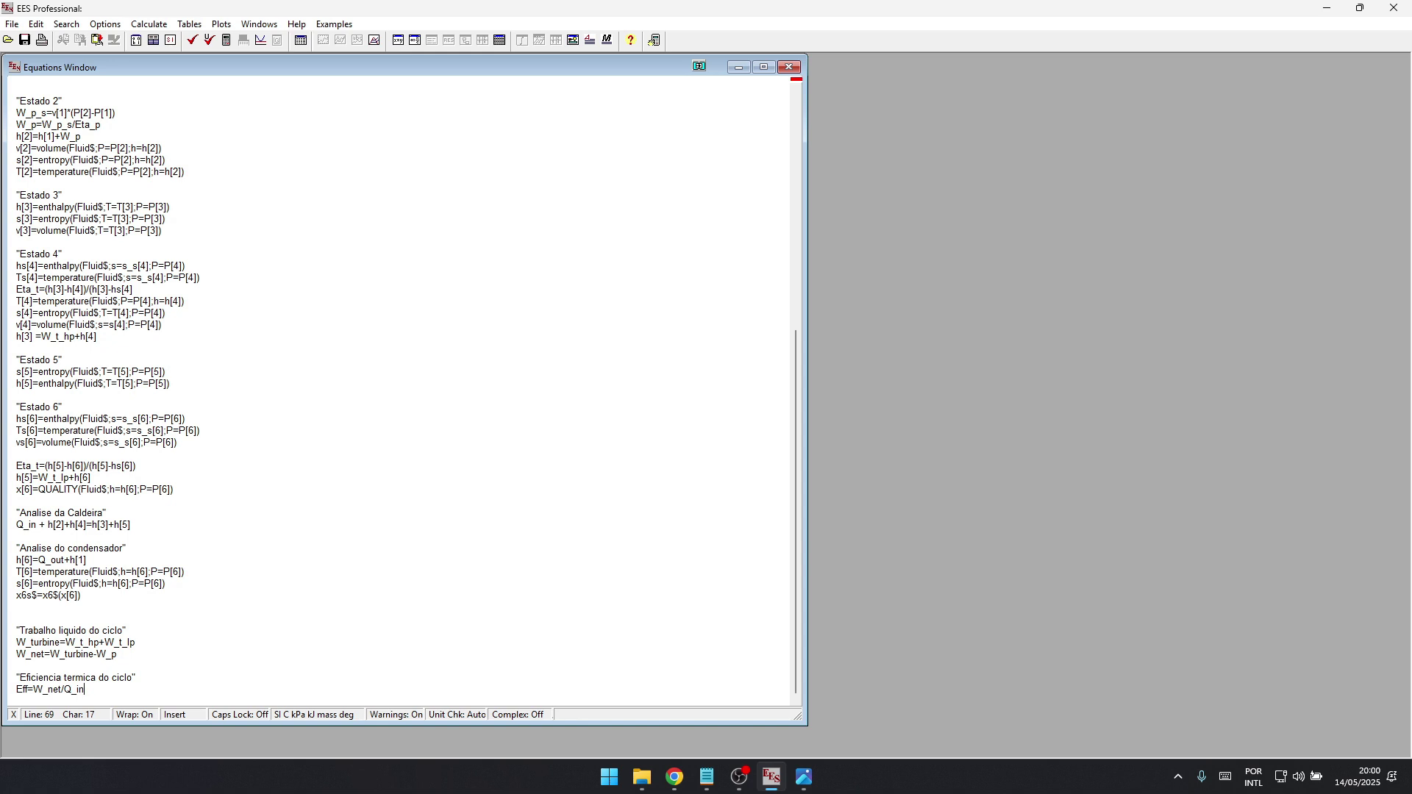
pyautogui.press('BackSpace')
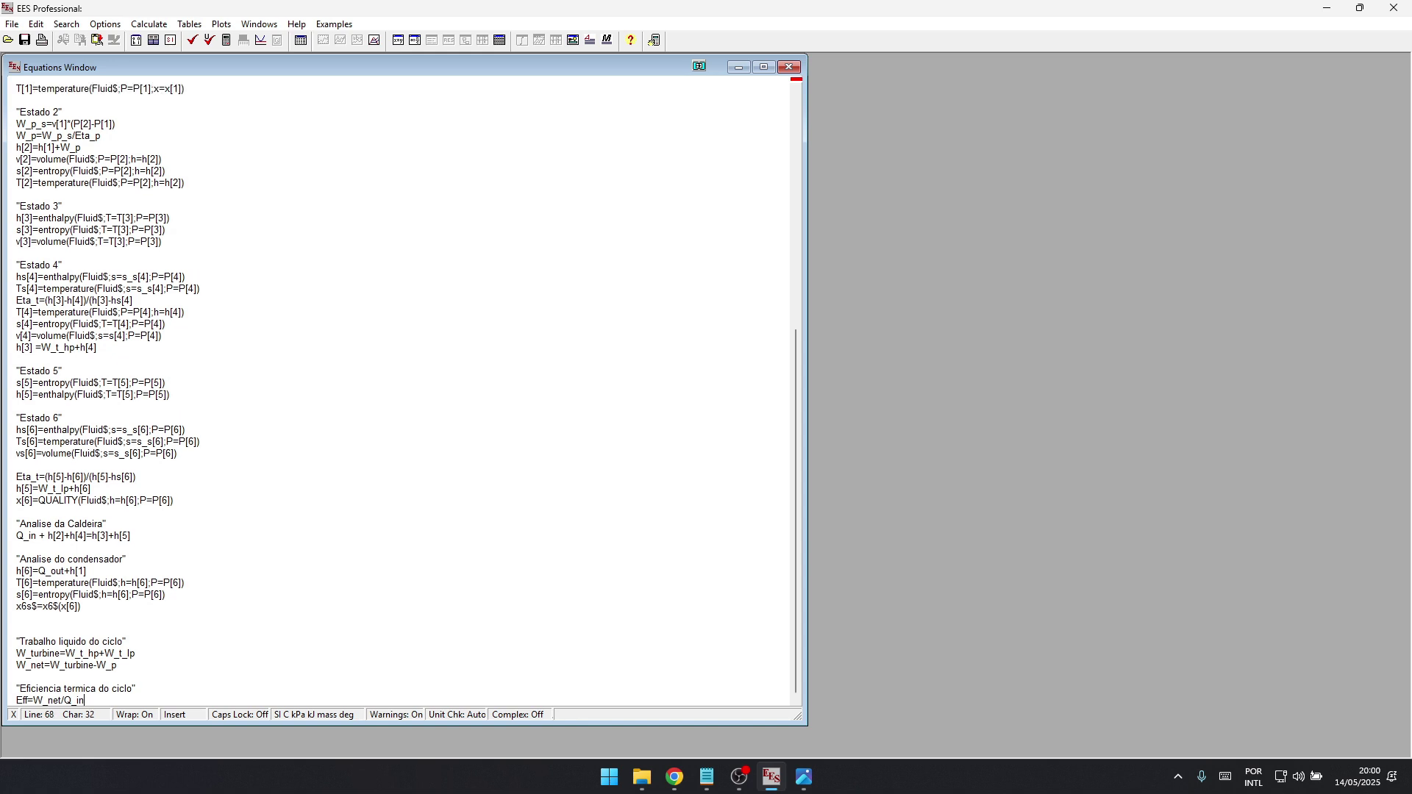
# - Check the equation set for syntax and unit problems, dismissing the resulting message and the Check Units report
pyautogui.hotkey('ctrl', 'k')
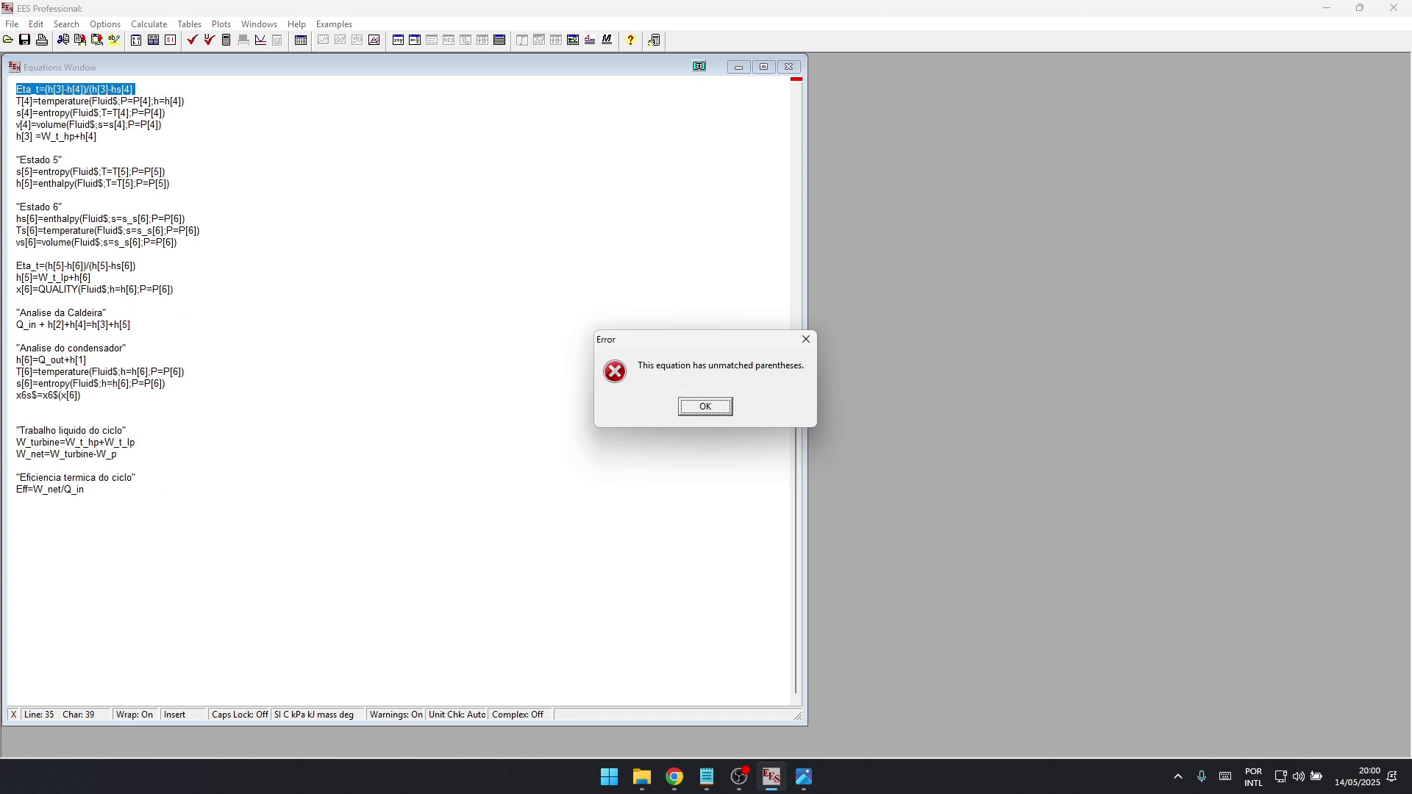
pyautogui.press('Return')
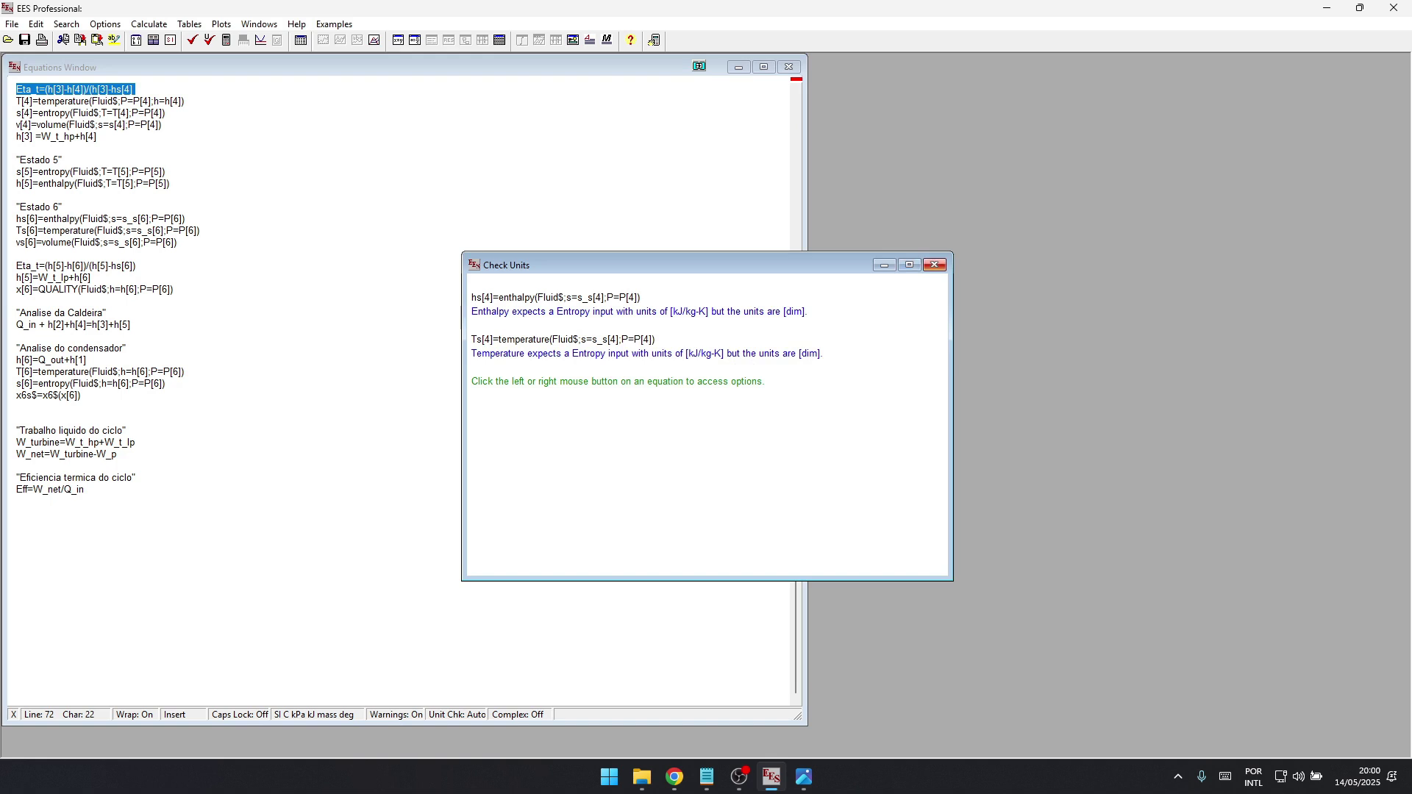
pyautogui.click(933, 264)
pyautogui.scroll(3, 398, 390)
# - Close the missing parenthesis in the Estado 4 efficiency equation so it reads Eta_t=(h[3]-h[4])/(h[3]-hs[4]), and solve the equation set
pyautogui.hotkey('ctrl', 'k')
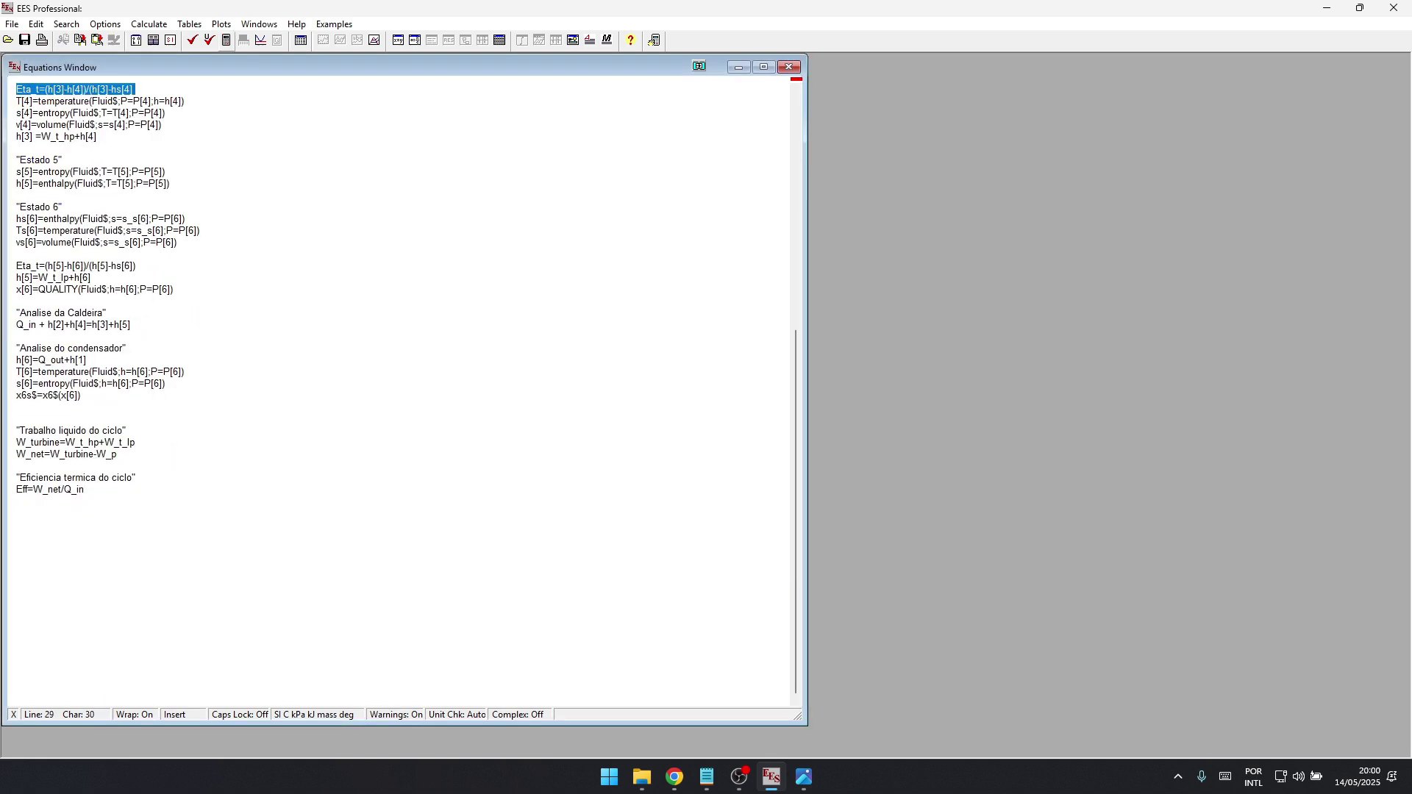
pyautogui.press('Return')
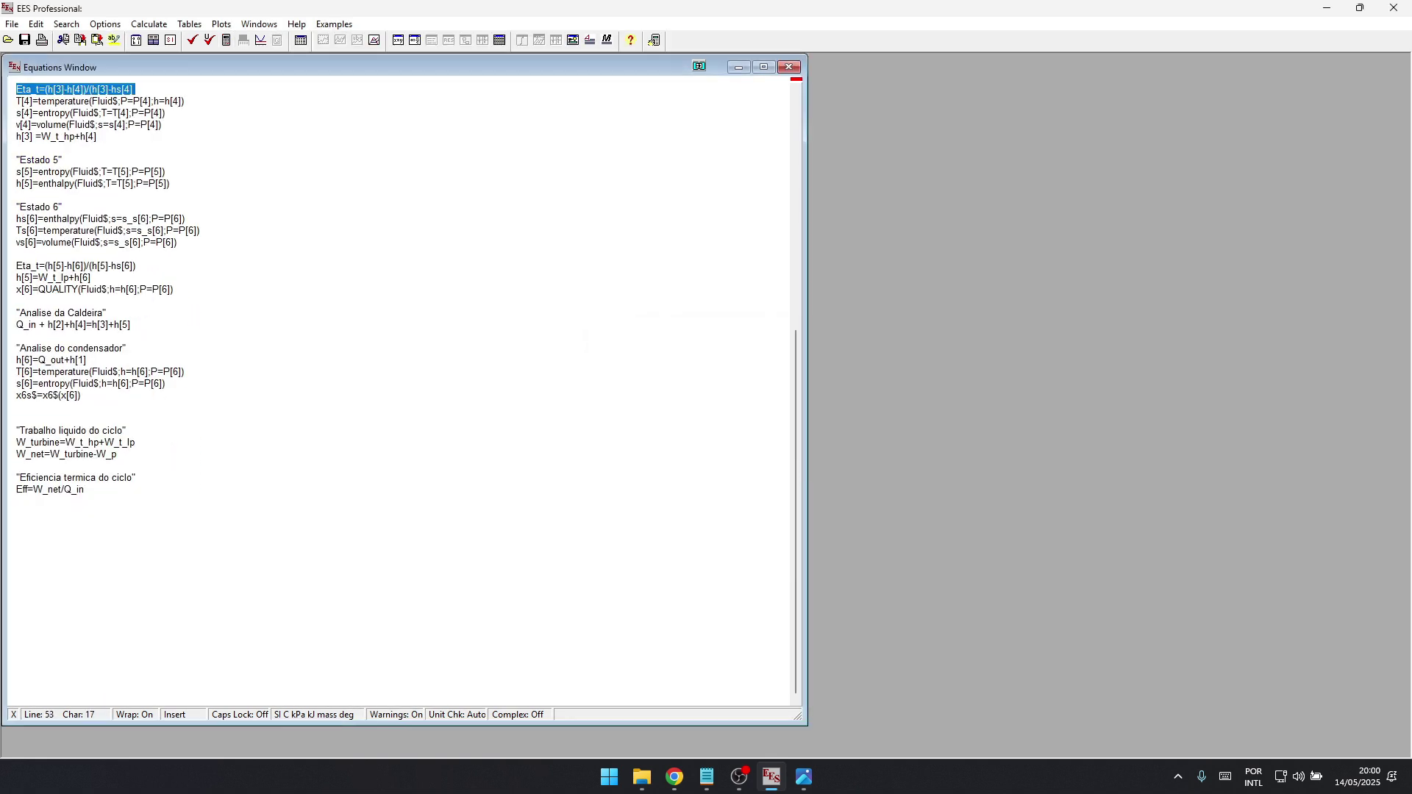
pyautogui.click(84, 89)
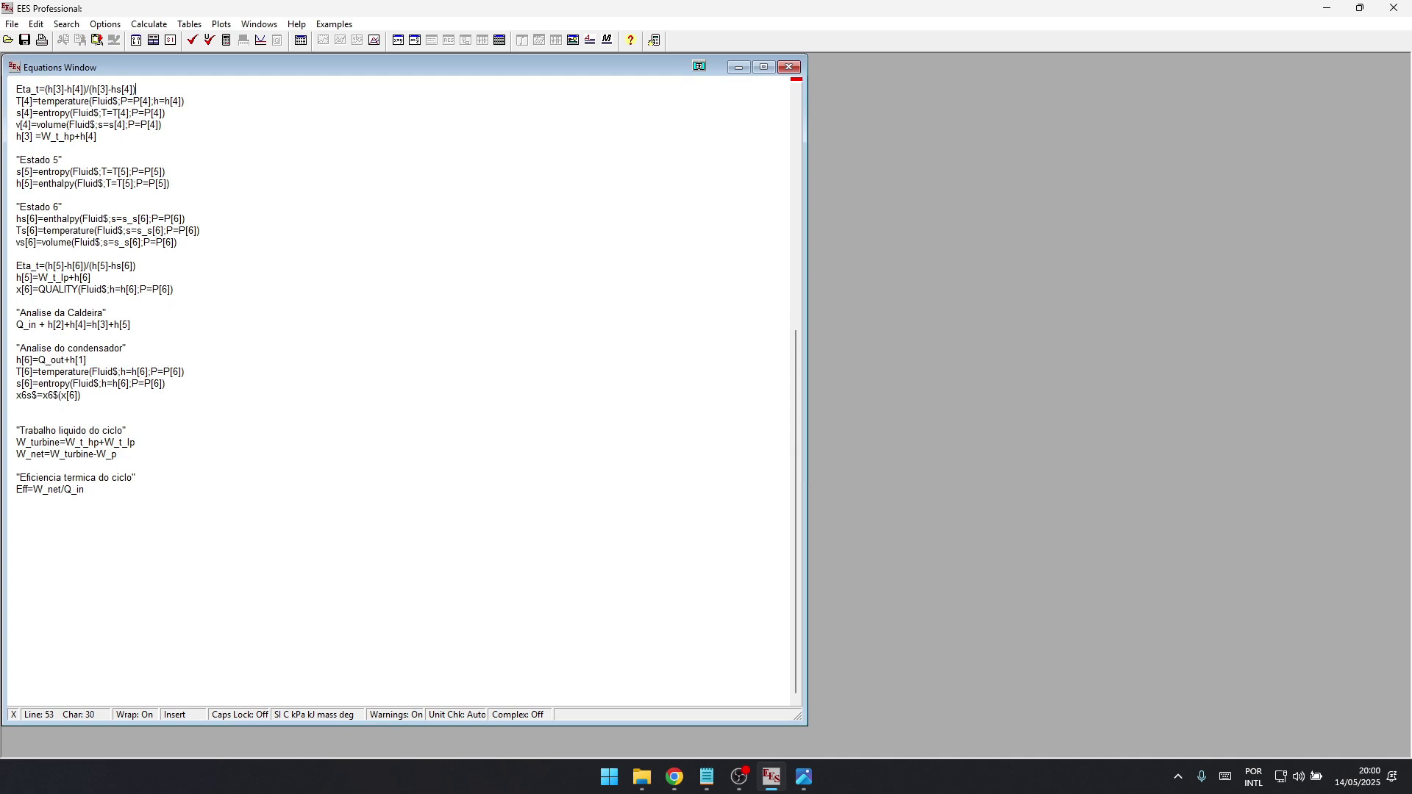
pyautogui.click(226, 40)
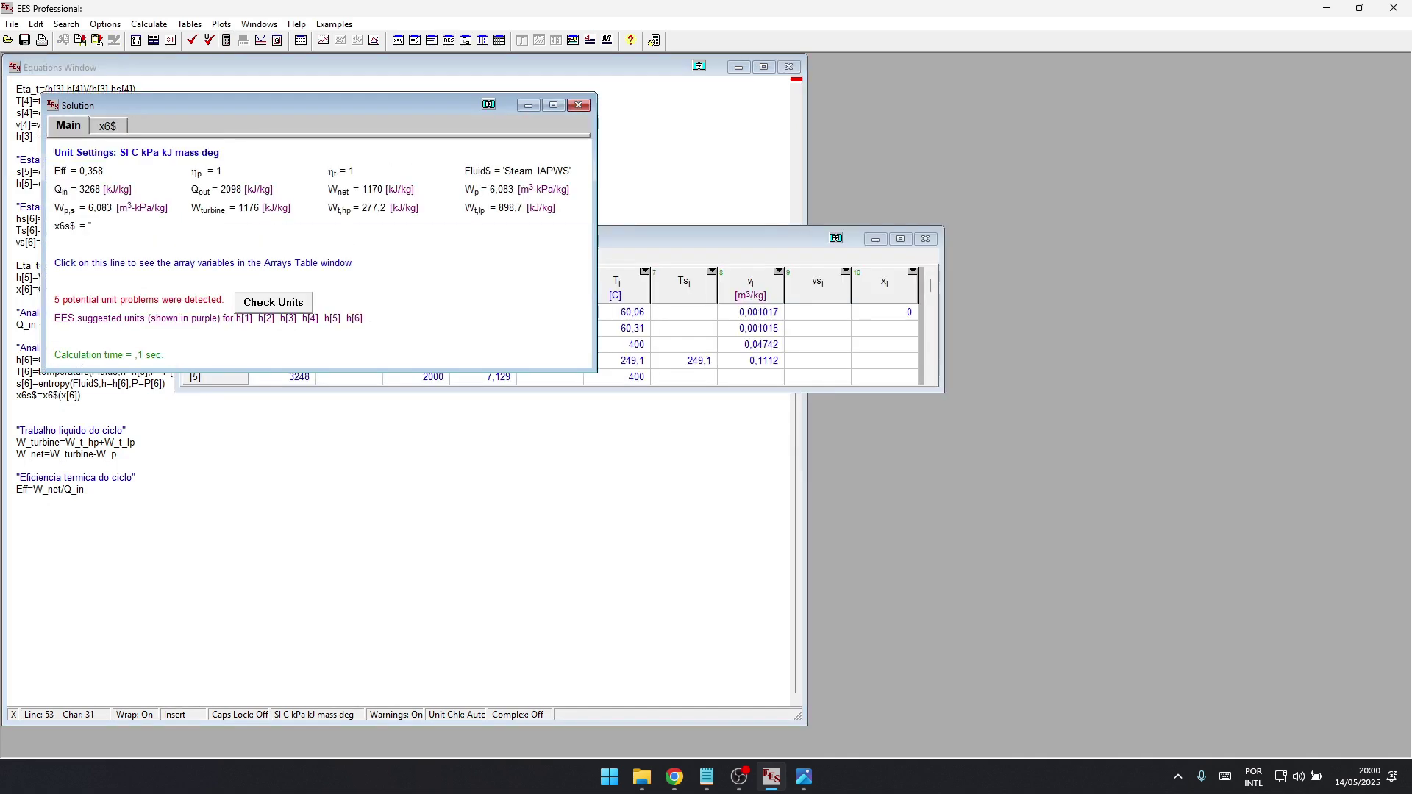
# - Move the Solution window clear of the equations and examine the W_t_hp, W_t_lp and W_turbine results
pyautogui.moveTo(321, 104); pyautogui.dragTo(353, 128)
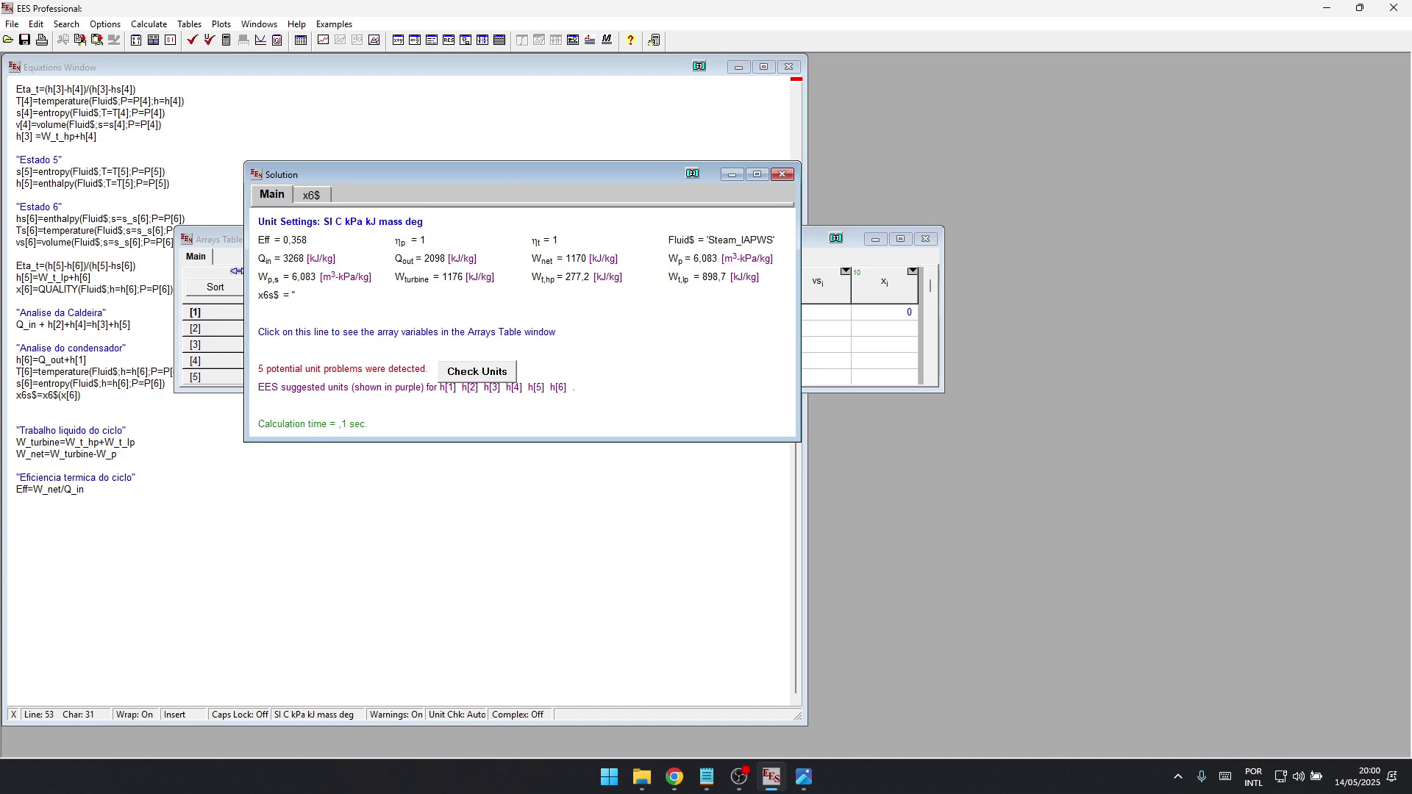
pyautogui.click(577, 277)
pyautogui.click(714, 277)
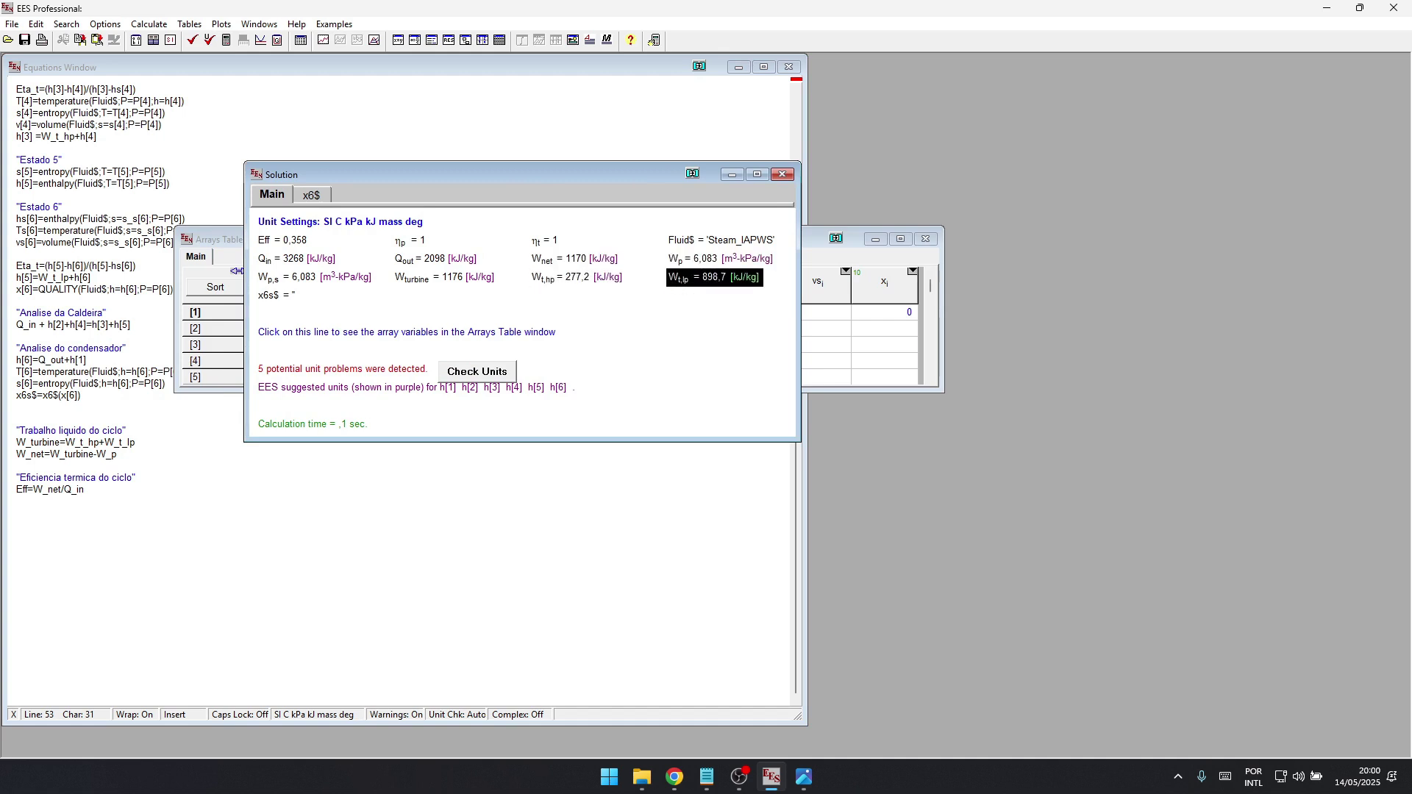
pyautogui.click(445, 277)
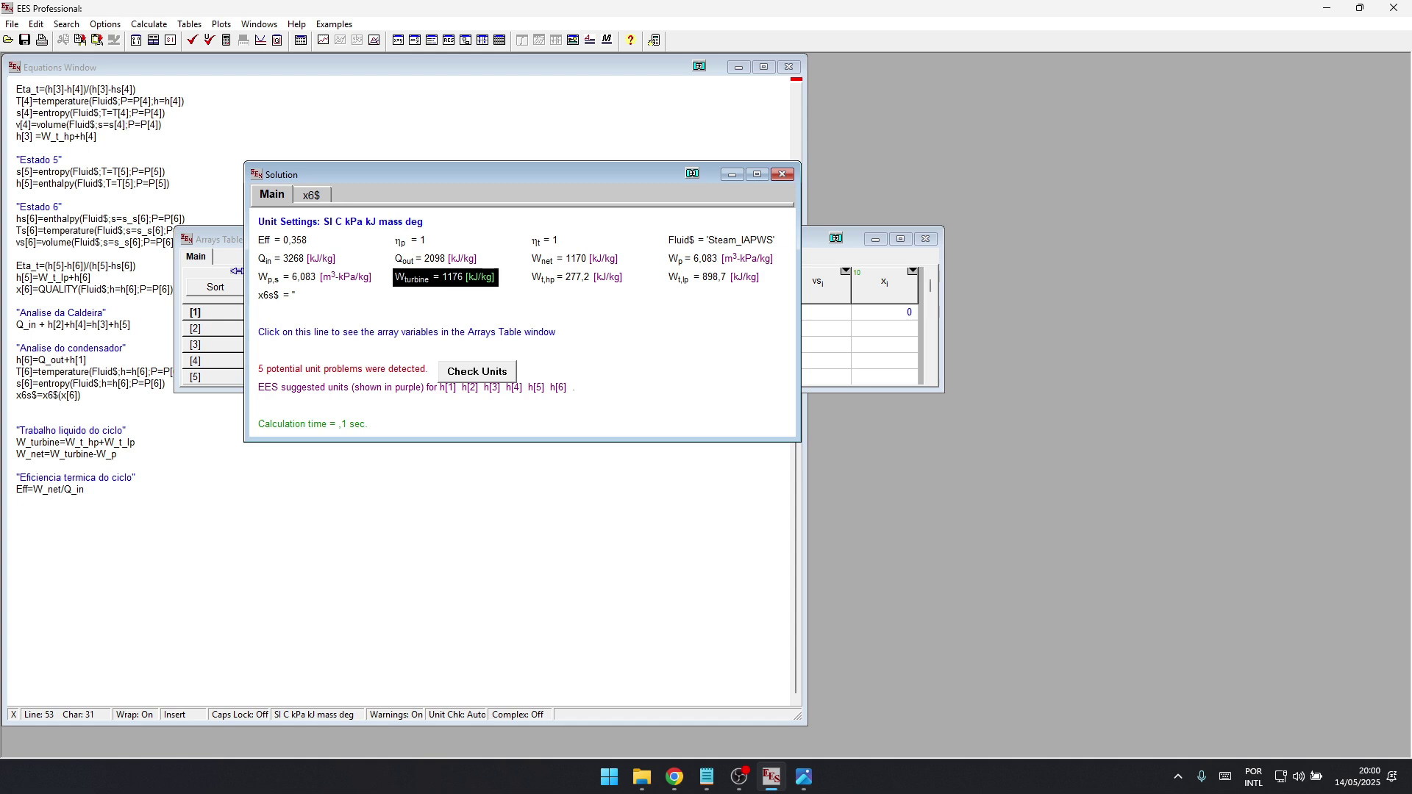
# - Examine the W_net, Eff and Q_out results in the solution, and close the Solution and Arrays Table windows
pyautogui.click(575, 258)
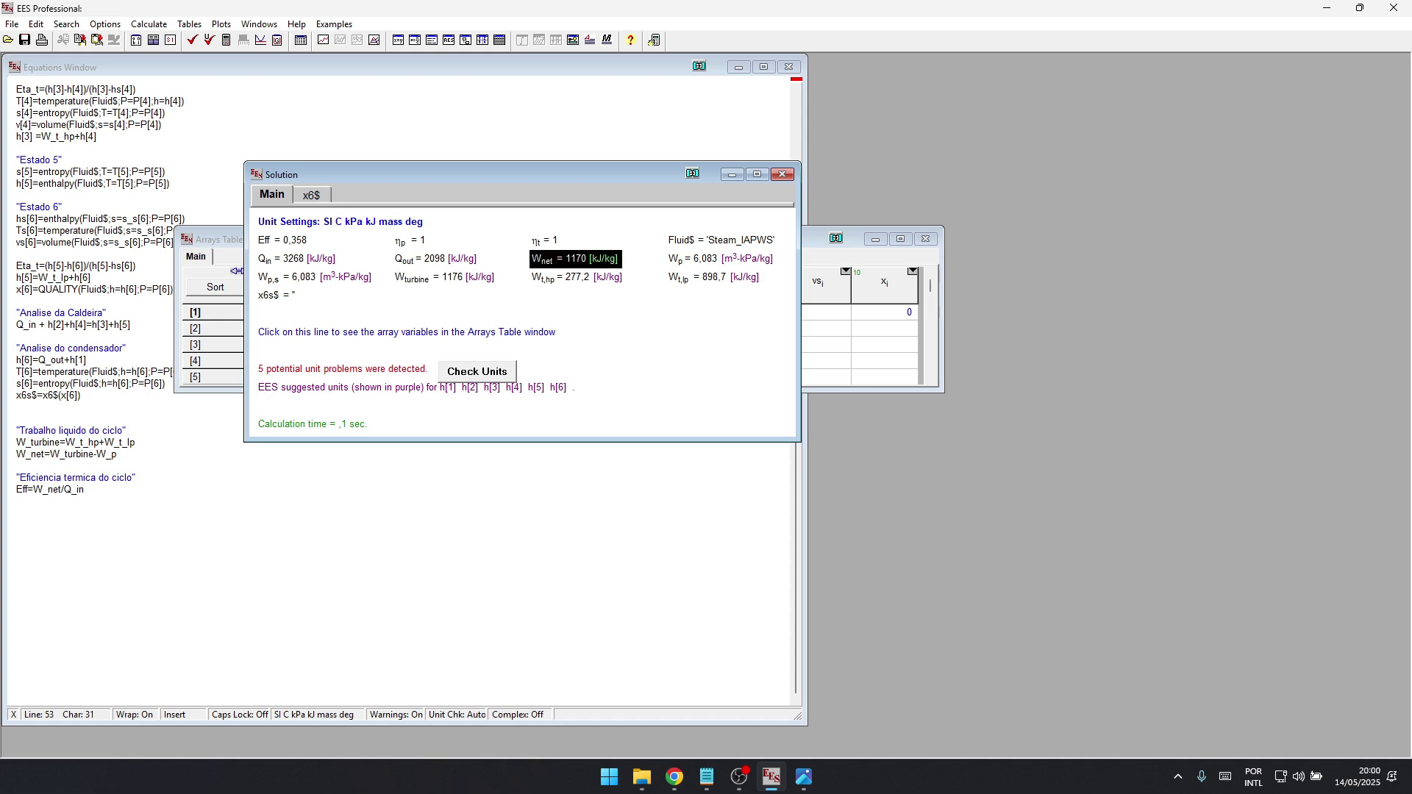
pyautogui.click(284, 239)
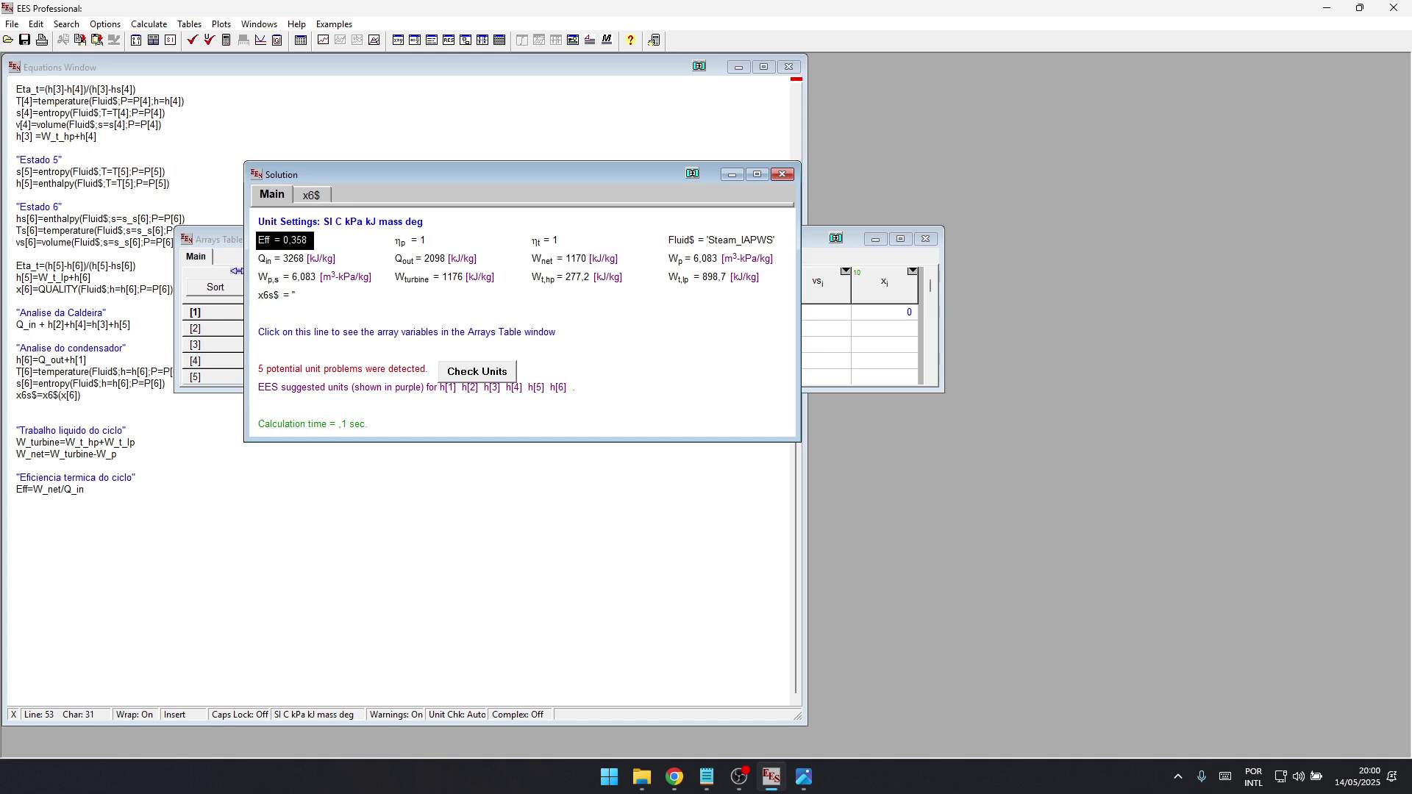
pyautogui.click(436, 259)
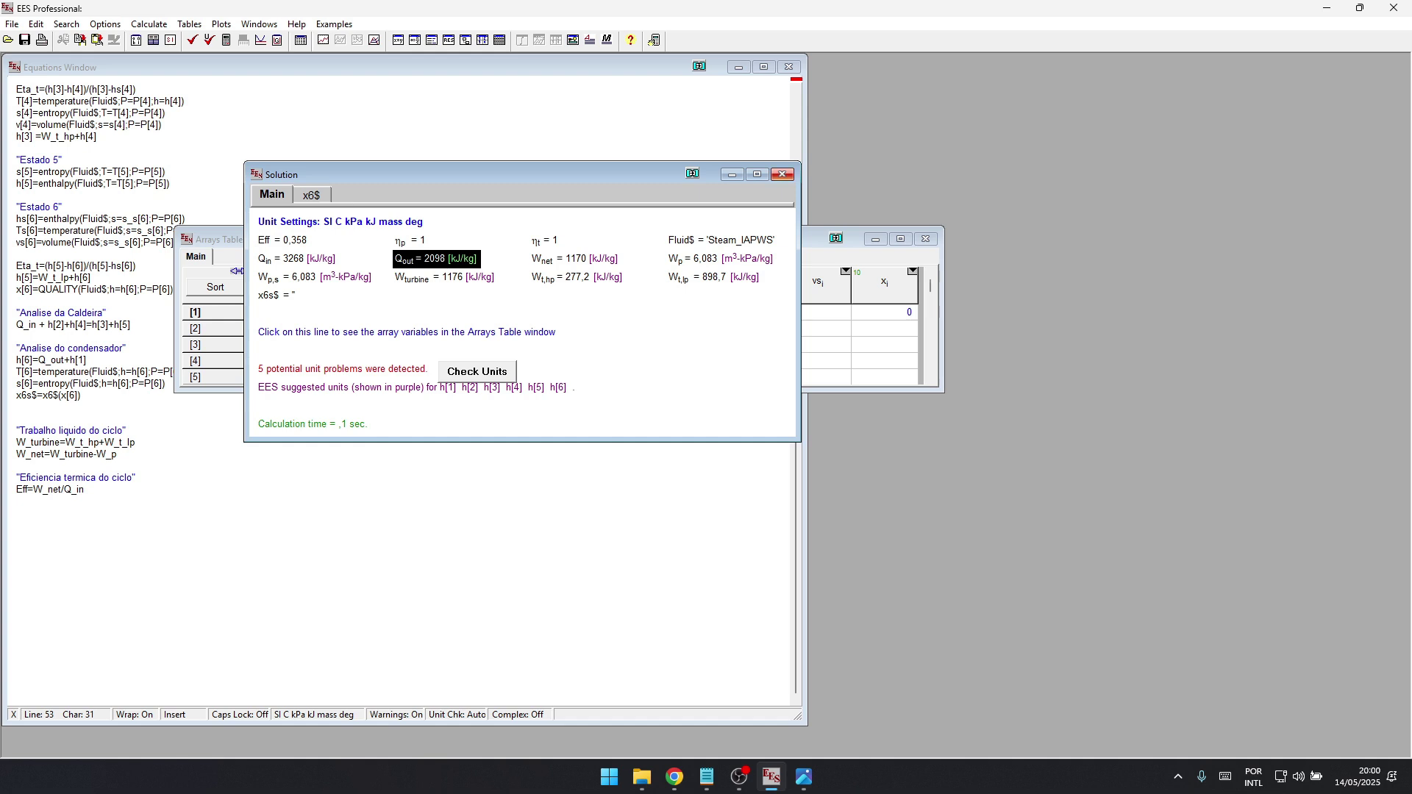
pyautogui.click(782, 174)
pyautogui.click(912, 239)
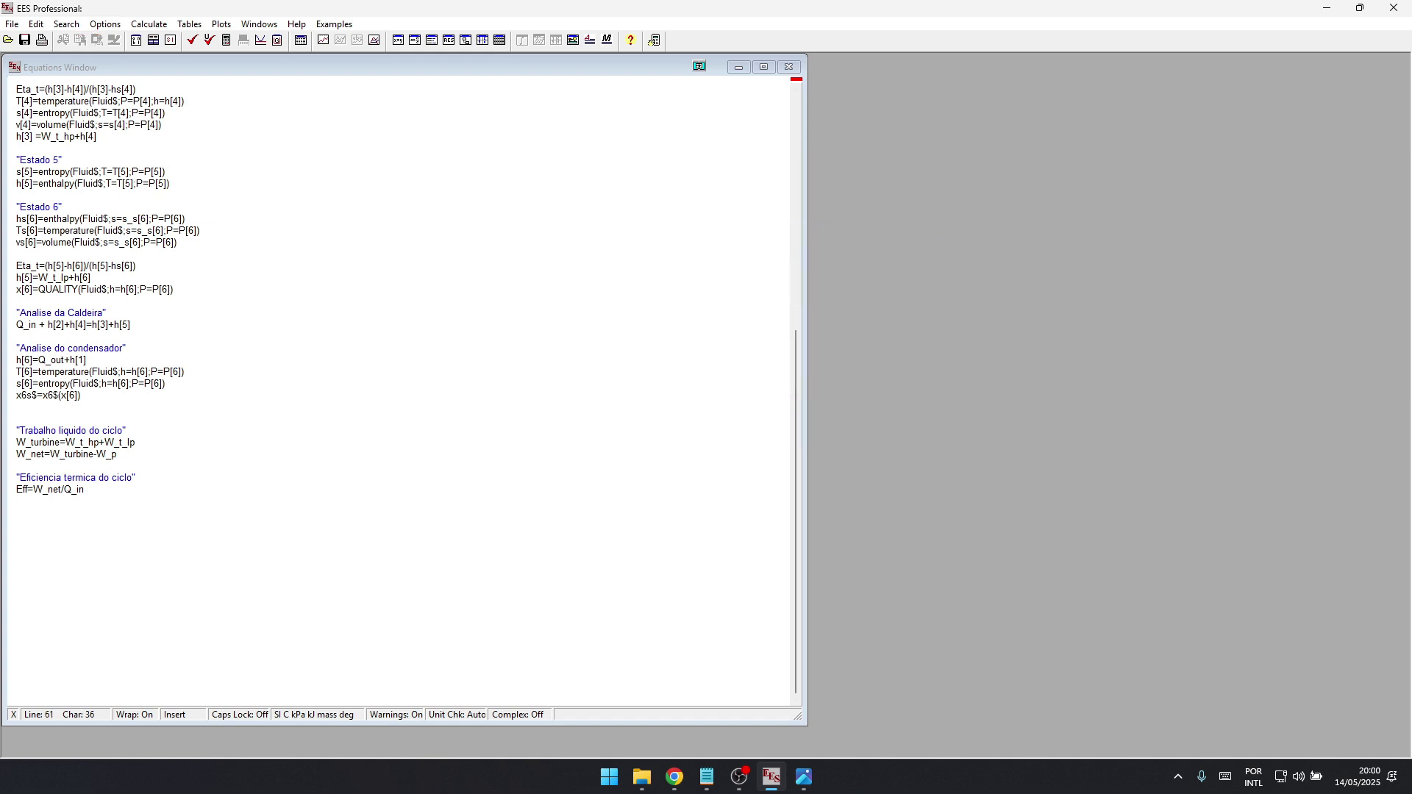
# - Create a T-s property plot for Steam_IAPWS with constant-pressure lines at 6000, 2000 and 20 kPa and lines of constant quality
pyautogui.click(189, 24)
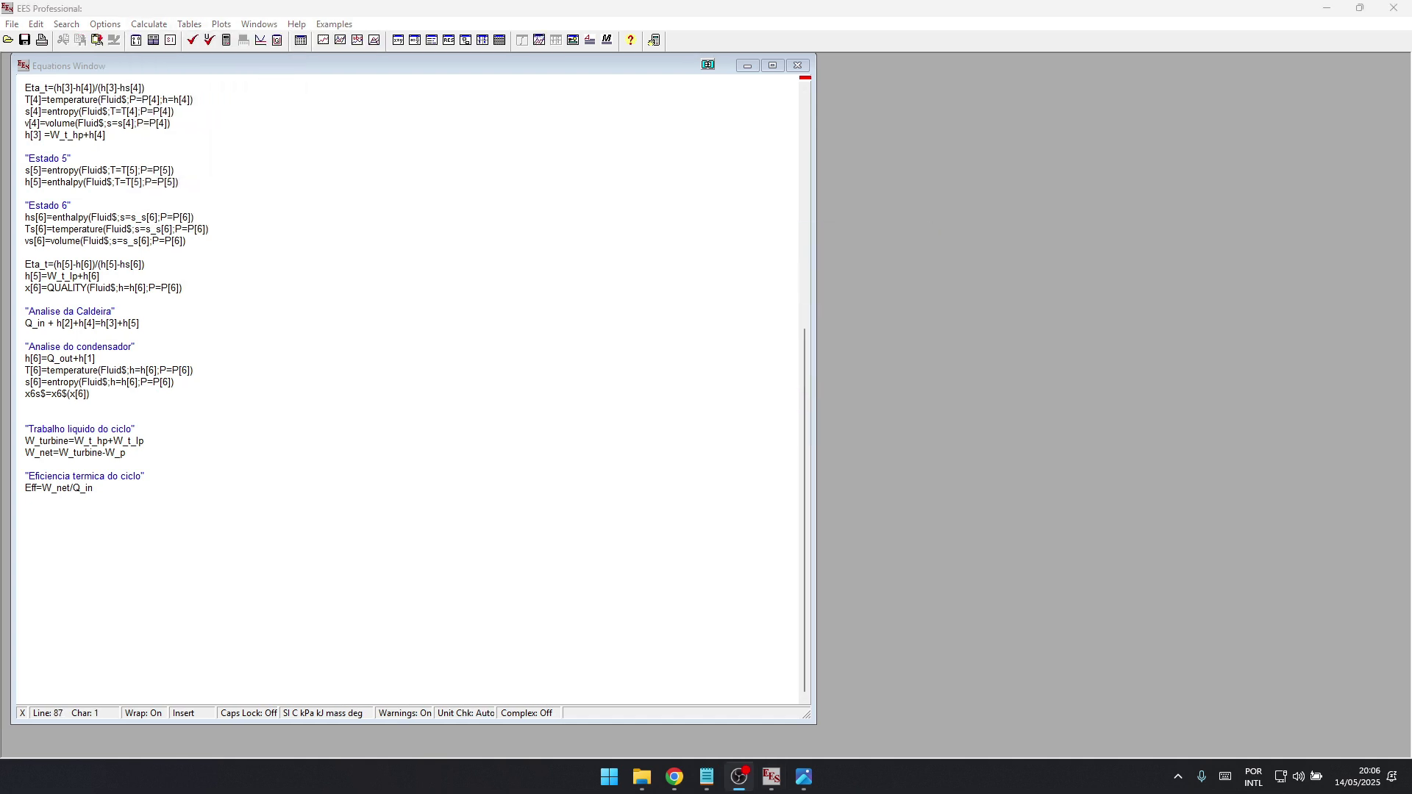
pyautogui.click(145, 323)
pyautogui.click(145, 88)
pyautogui.click(220, 24)
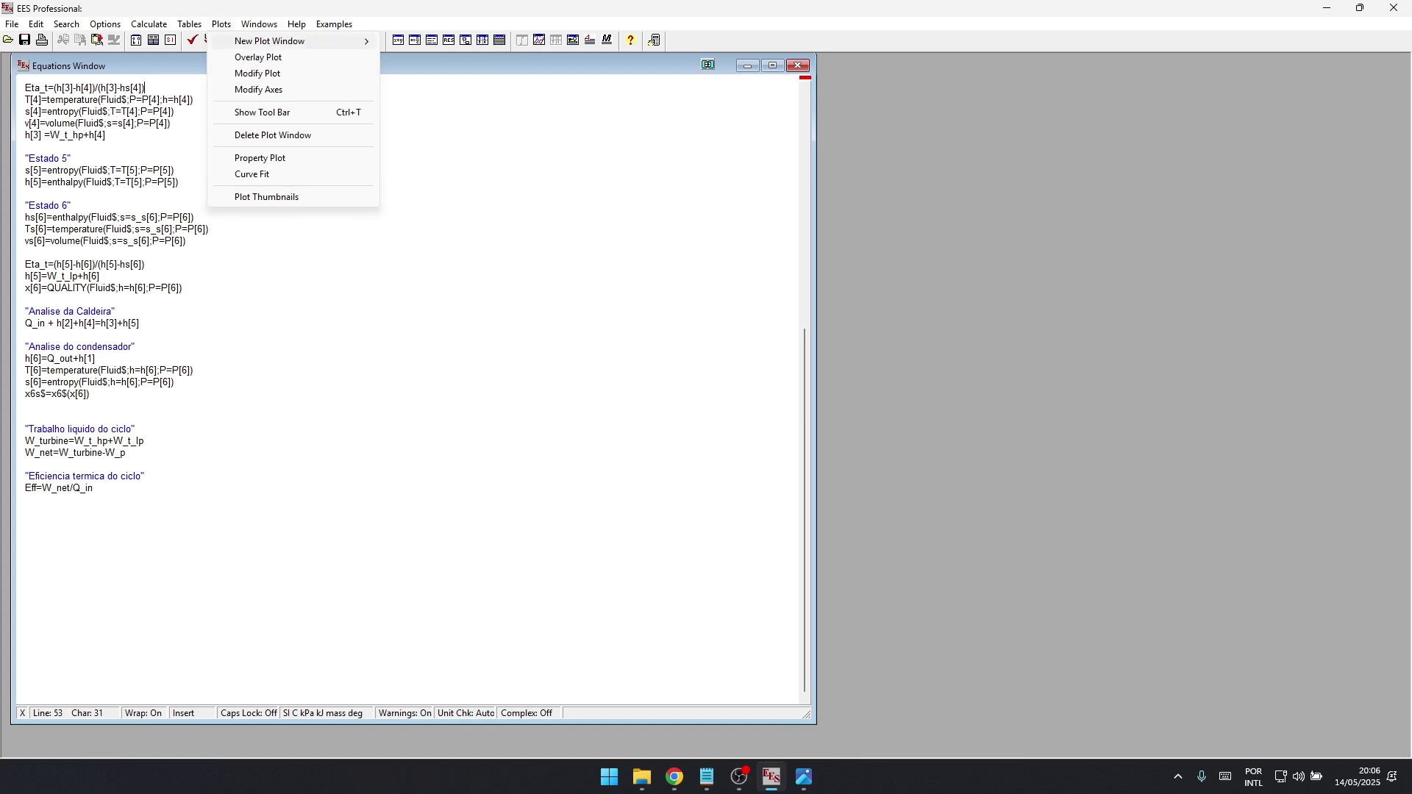
pyautogui.click(260, 157)
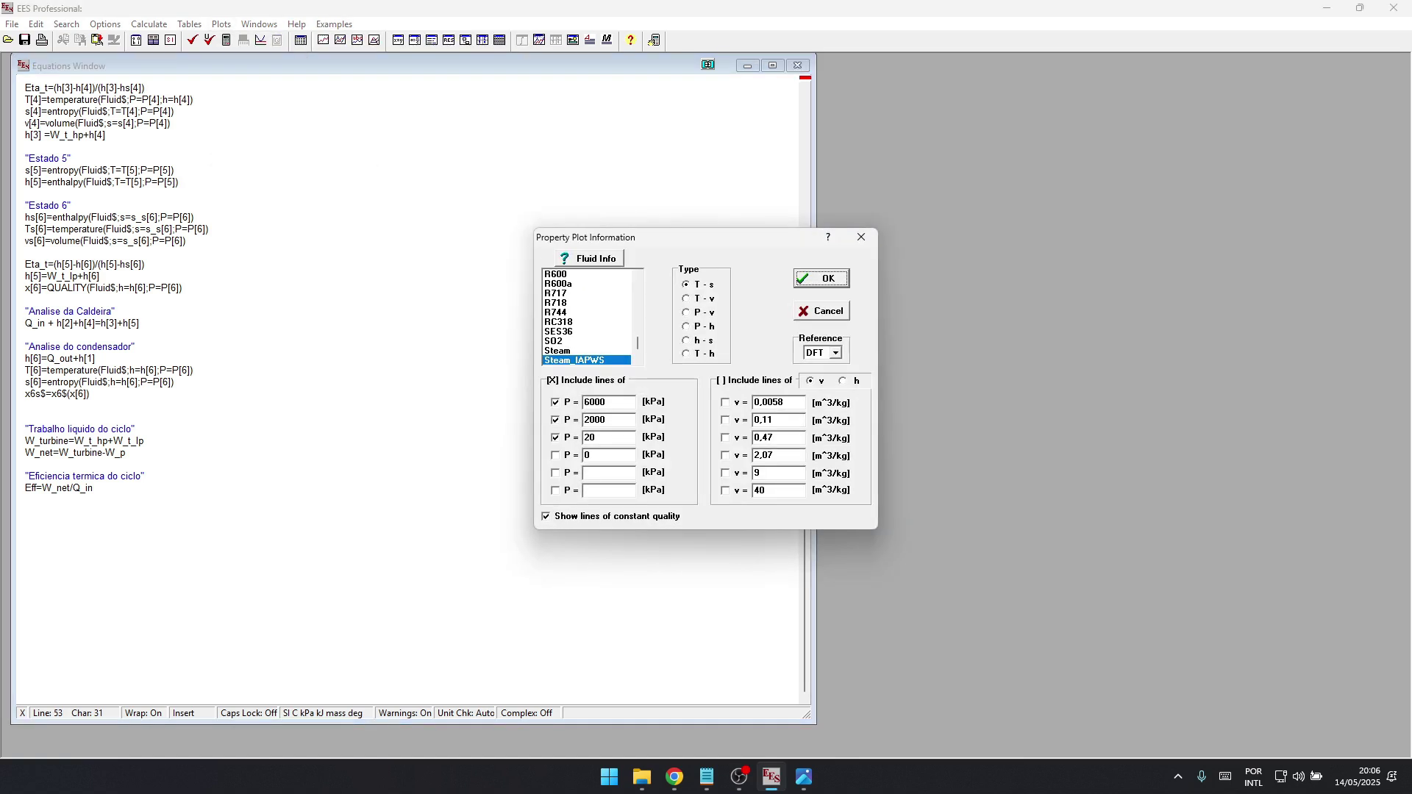
pyautogui.scroll(-3, 587, 317)
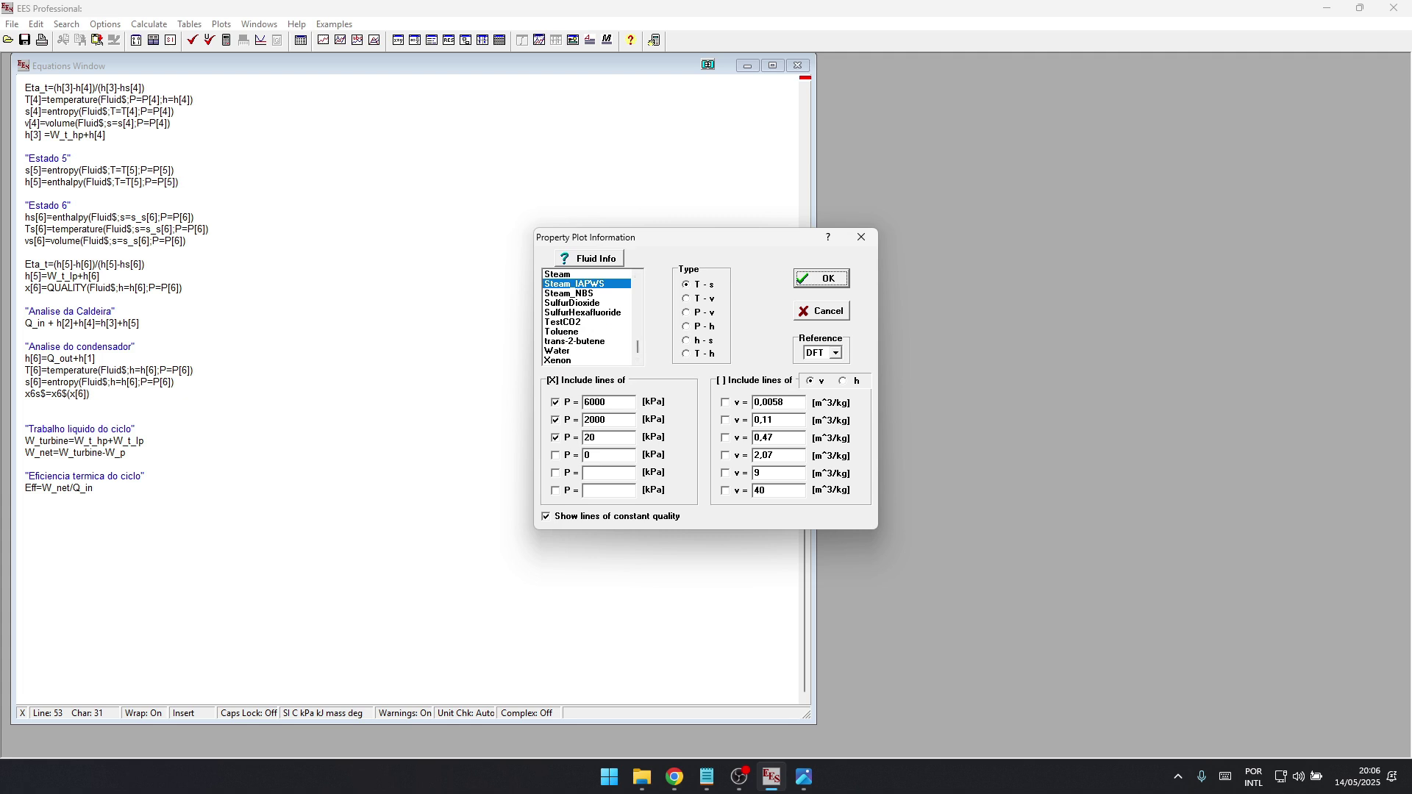
pyautogui.click(605, 402)
pyautogui.press('Return')
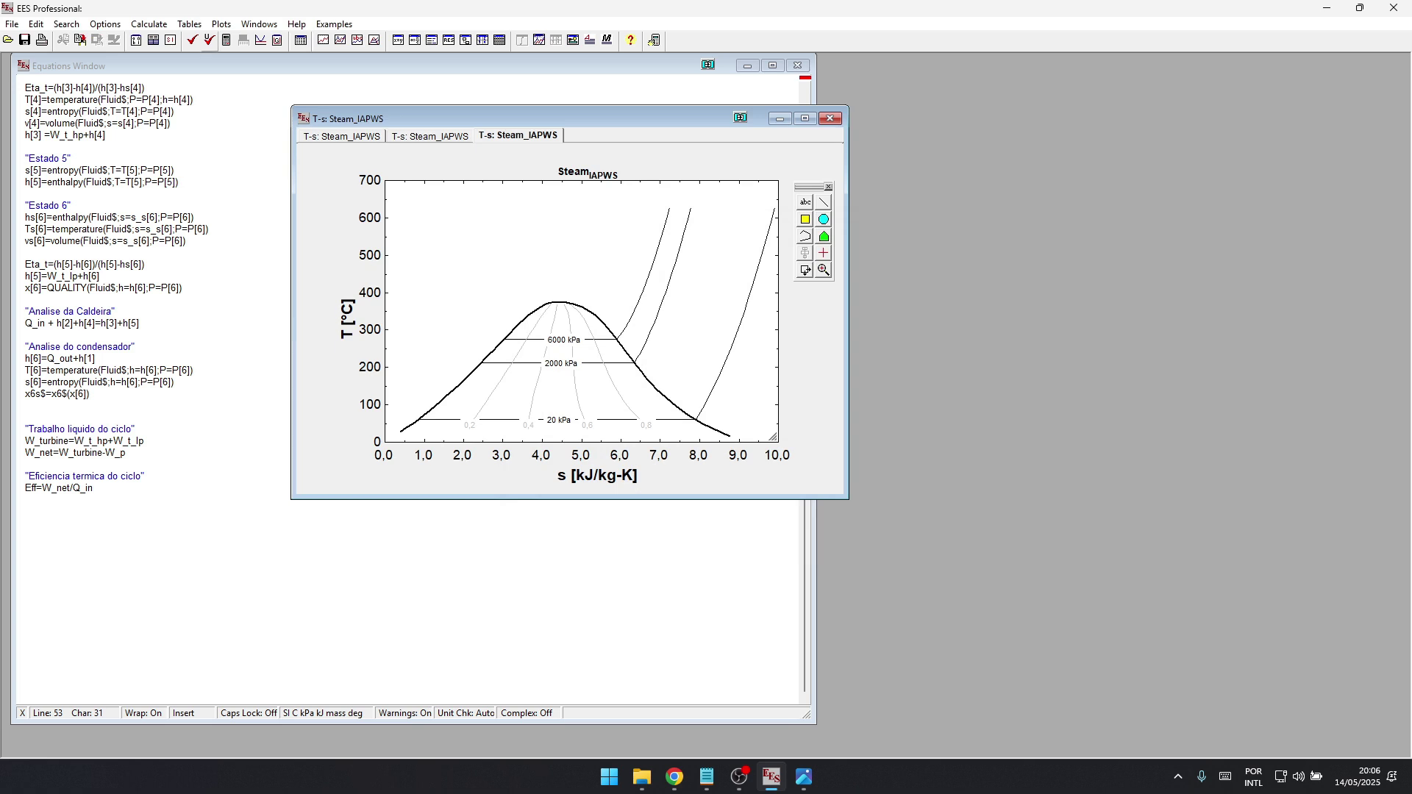
# - Overlay the Arrays Table states on the T-s plot with s[i] on X, T[i] on Y, runs 1 to 6, in bright green
pyautogui.click(221, 24)
pyautogui.click(258, 56)
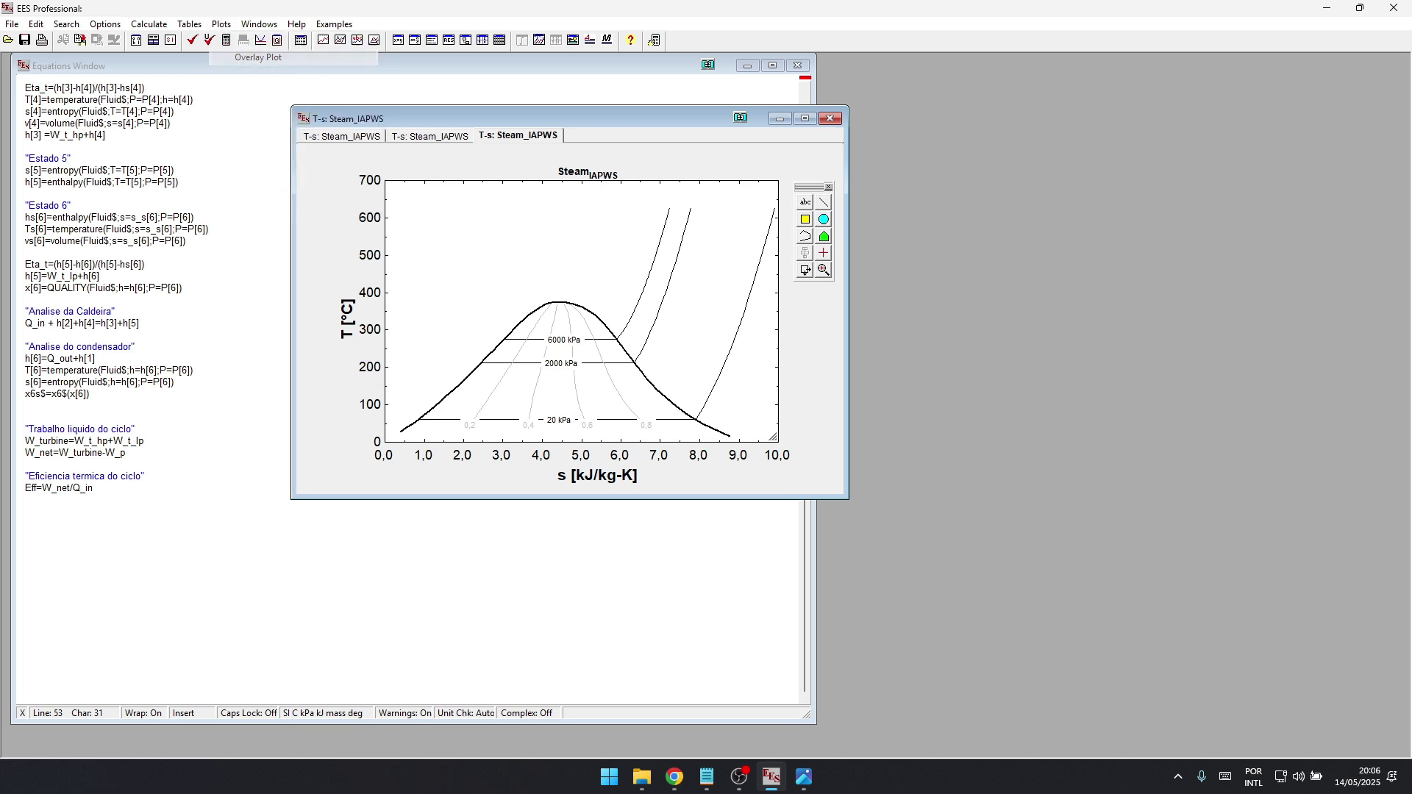
pyautogui.moveTo(677, 239); pyautogui.dragTo(852, 244)
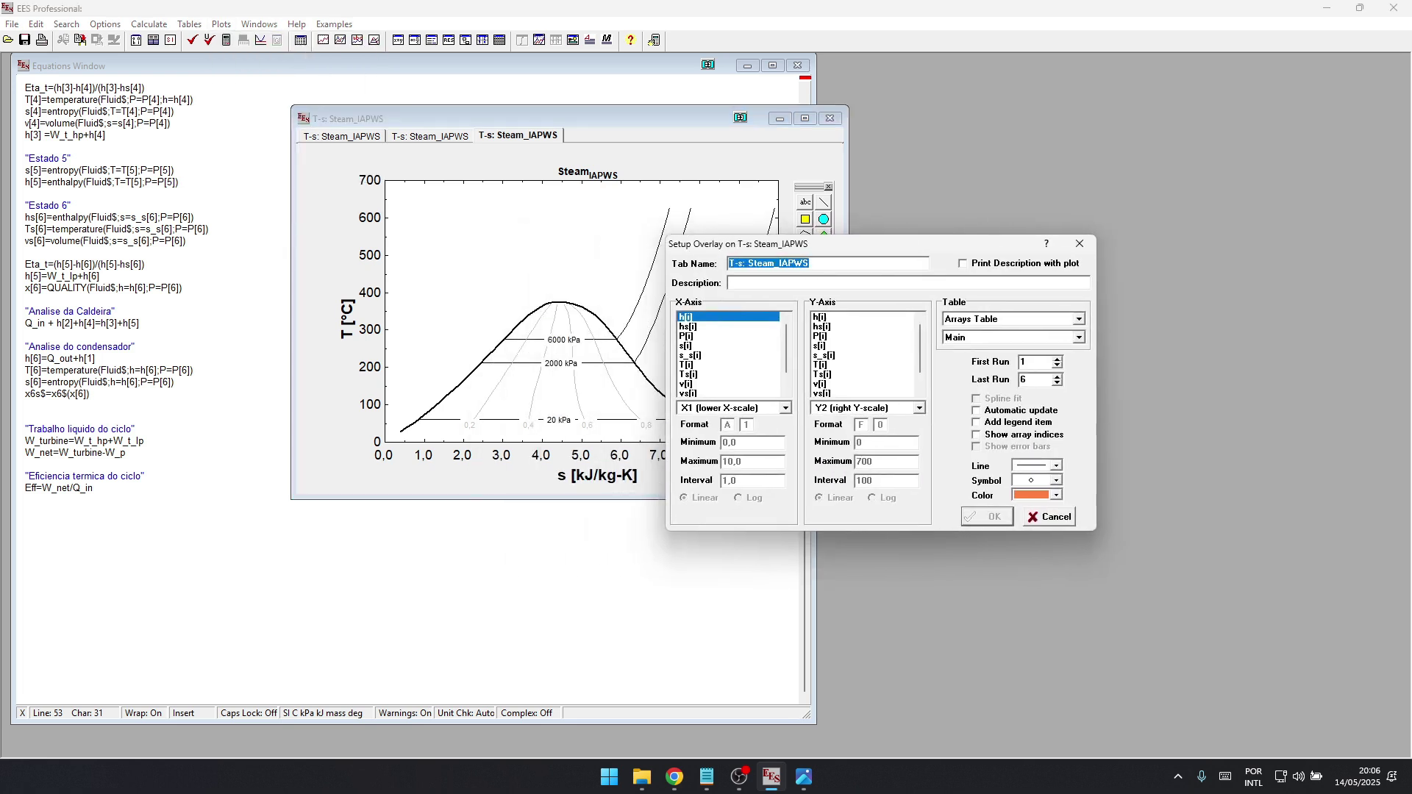
pyautogui.click(686, 346)
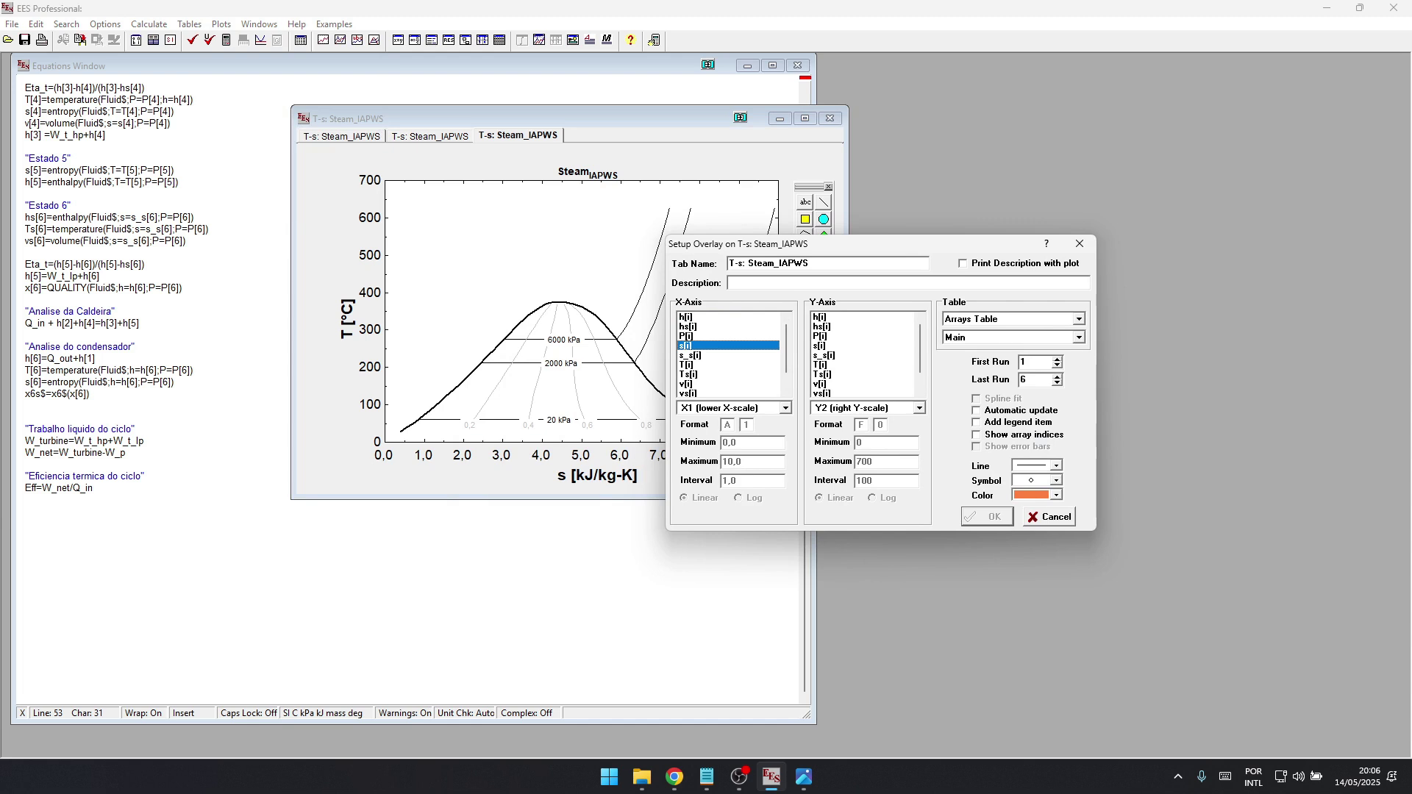
pyautogui.click(822, 365)
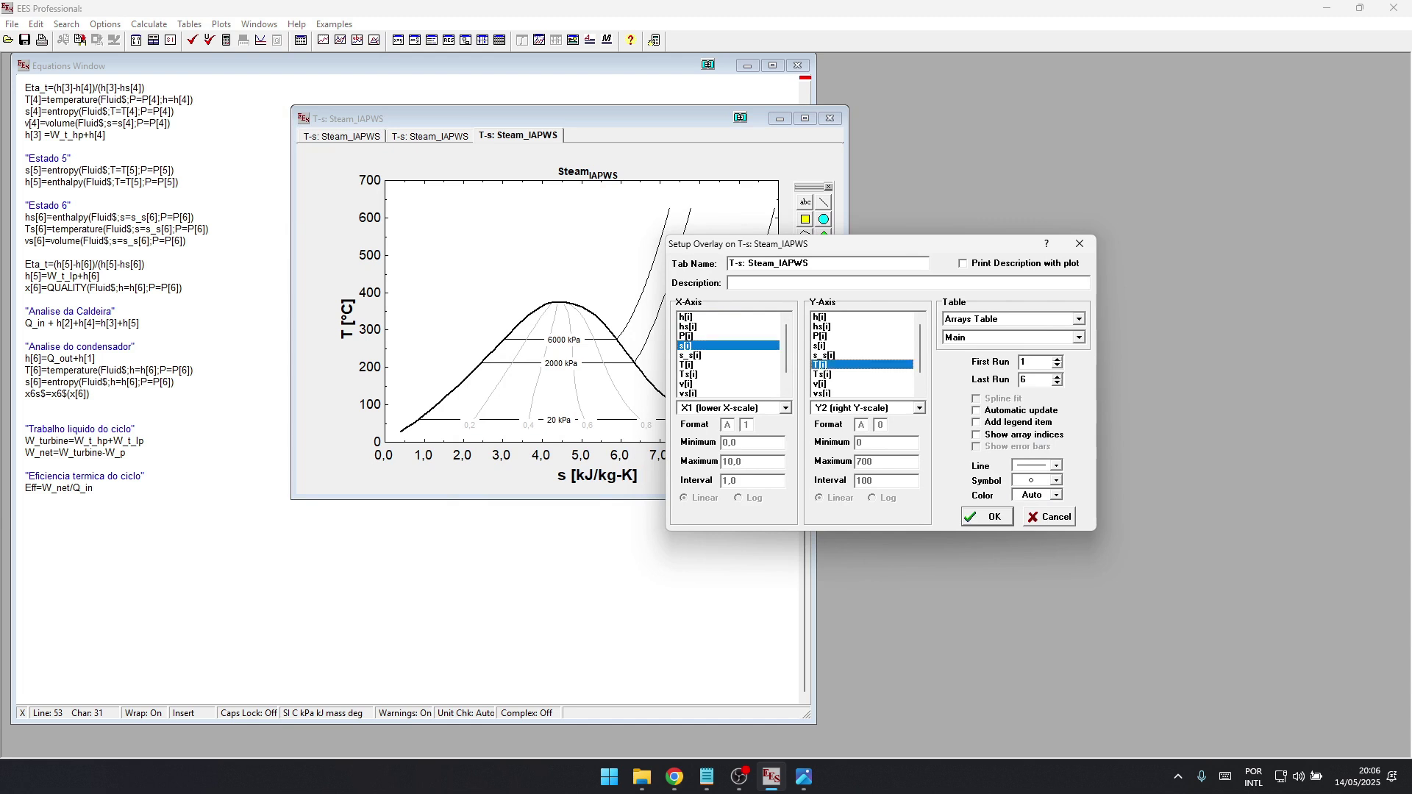
pyautogui.click(1036, 495)
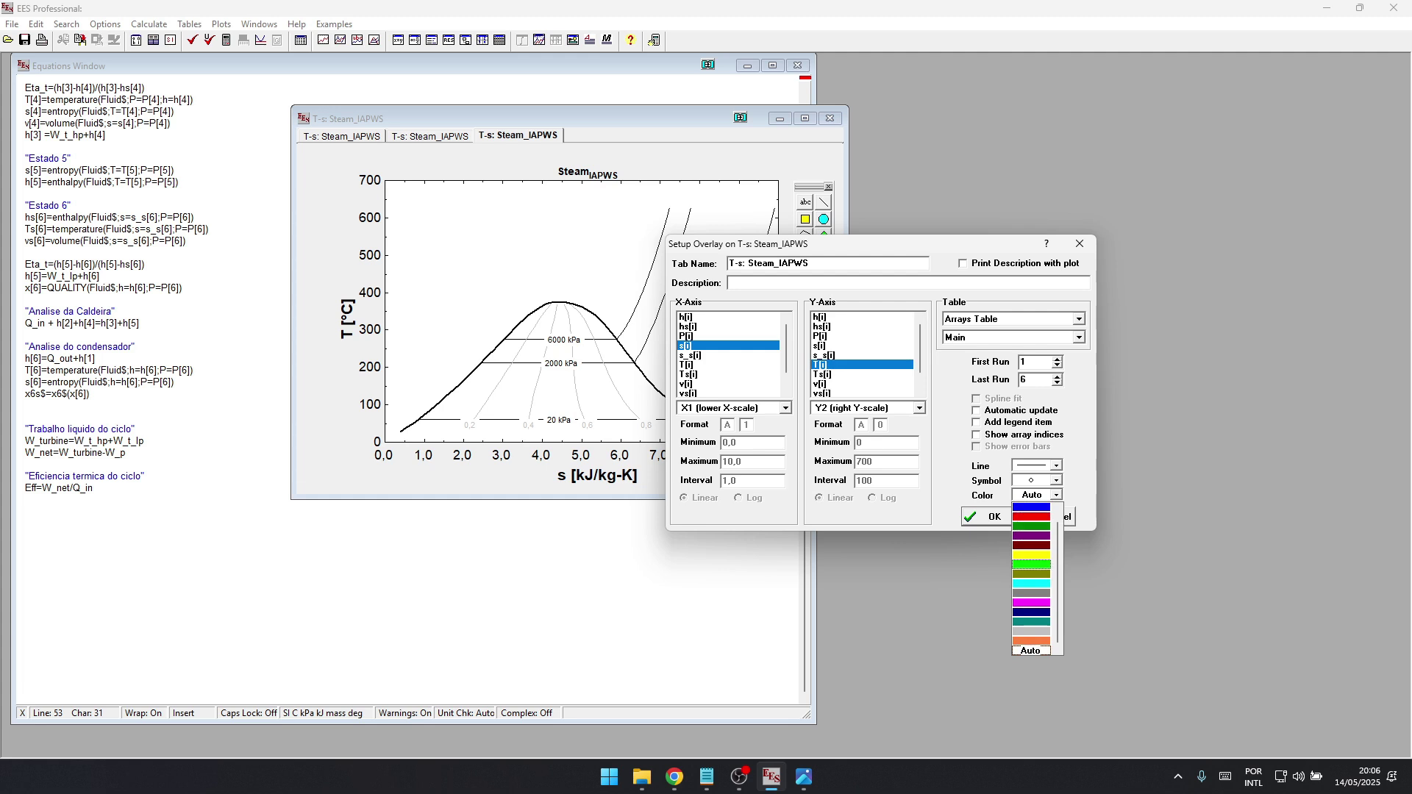
pyautogui.click(1030, 564)
pyautogui.press('Return')
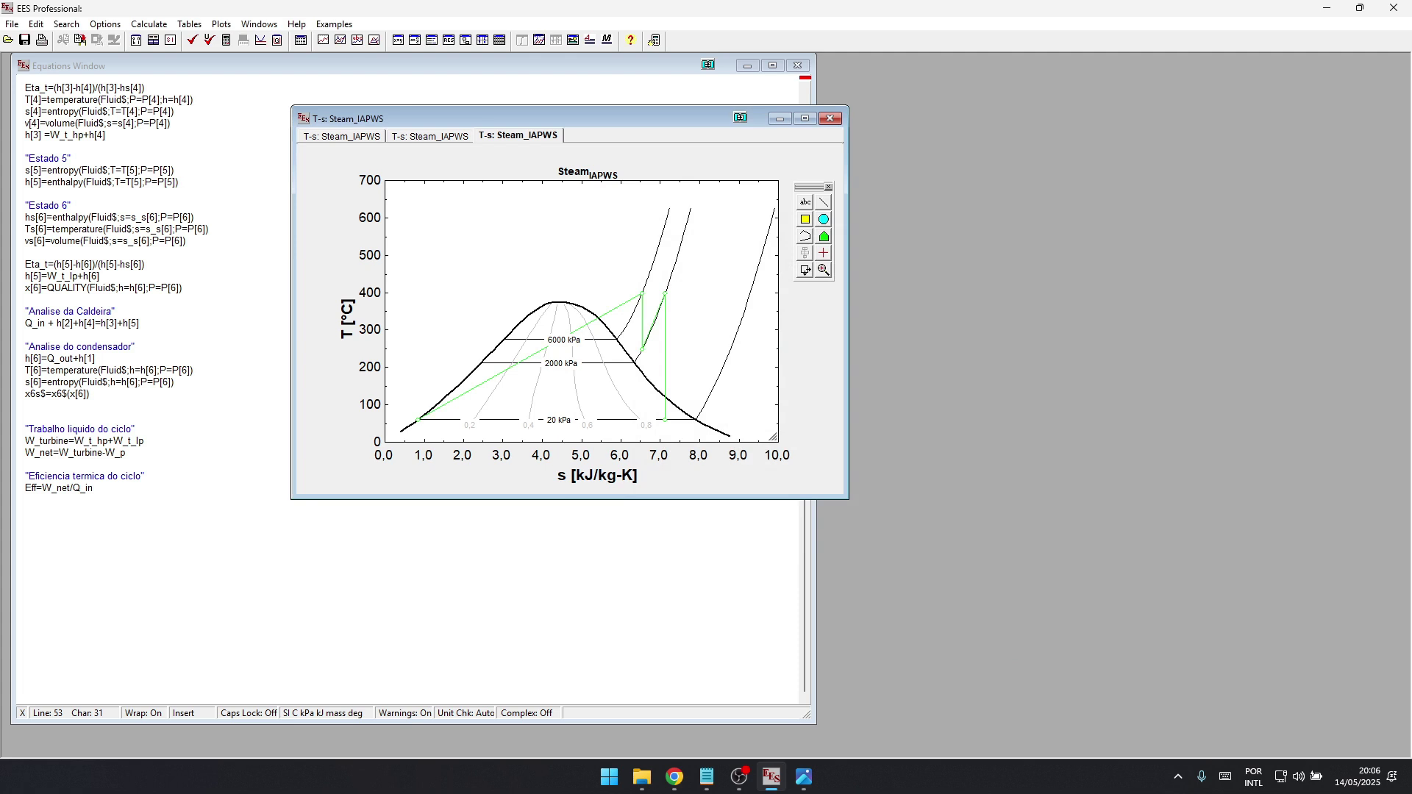
pyautogui.click(25, 499)
pyautogui.hotkey('alt', 'Tab')
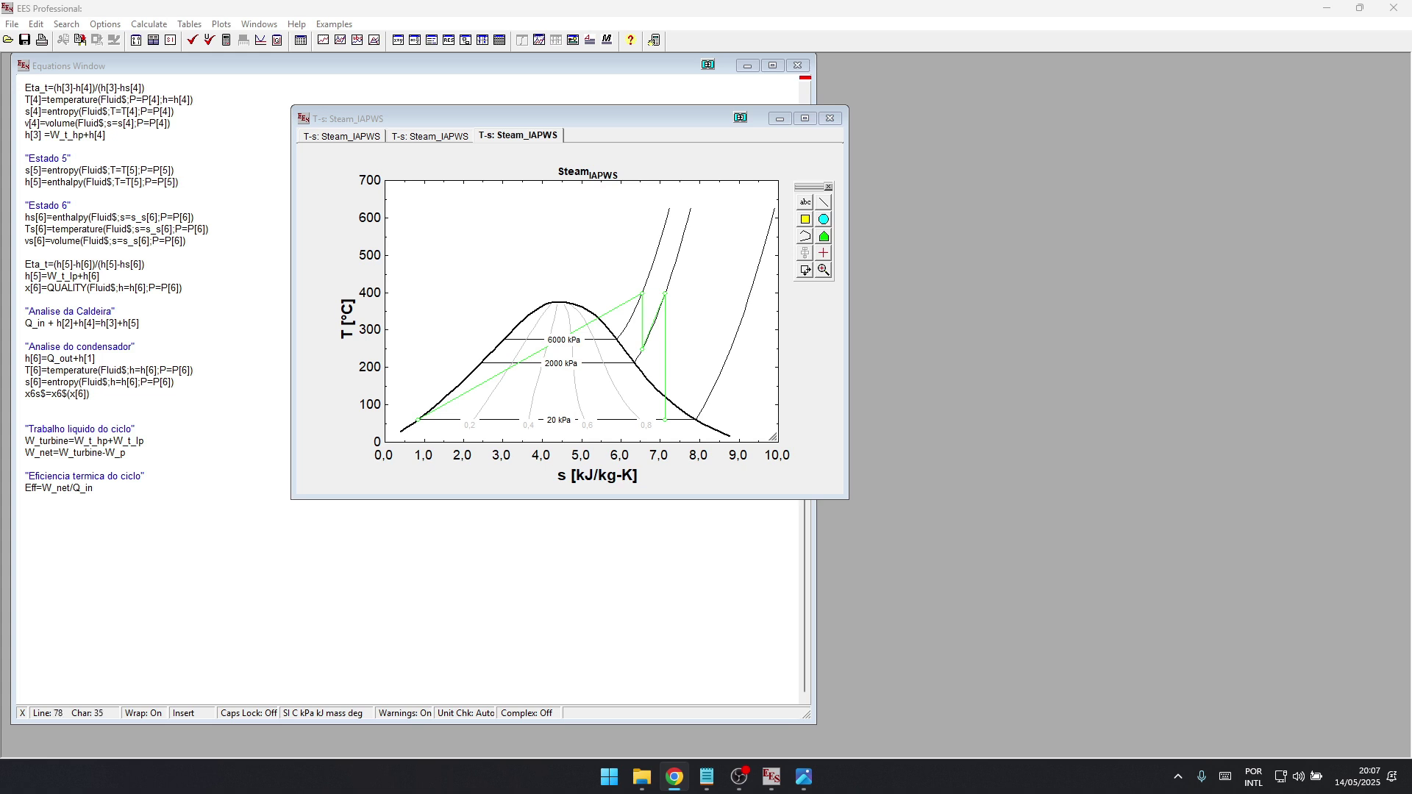
pyautogui.hotkey('alt', 'Tab')
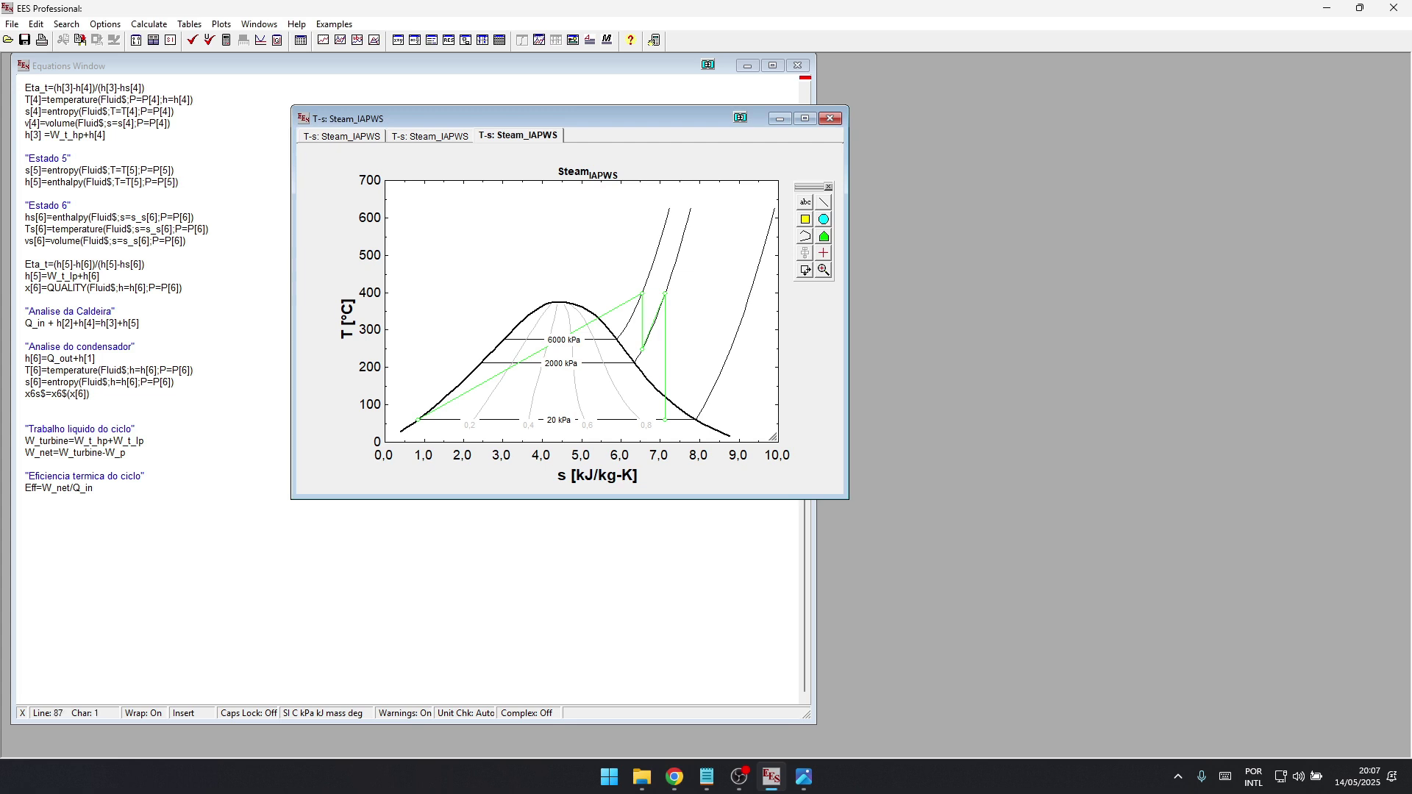
pyautogui.hotkey('alt', 'Tab')
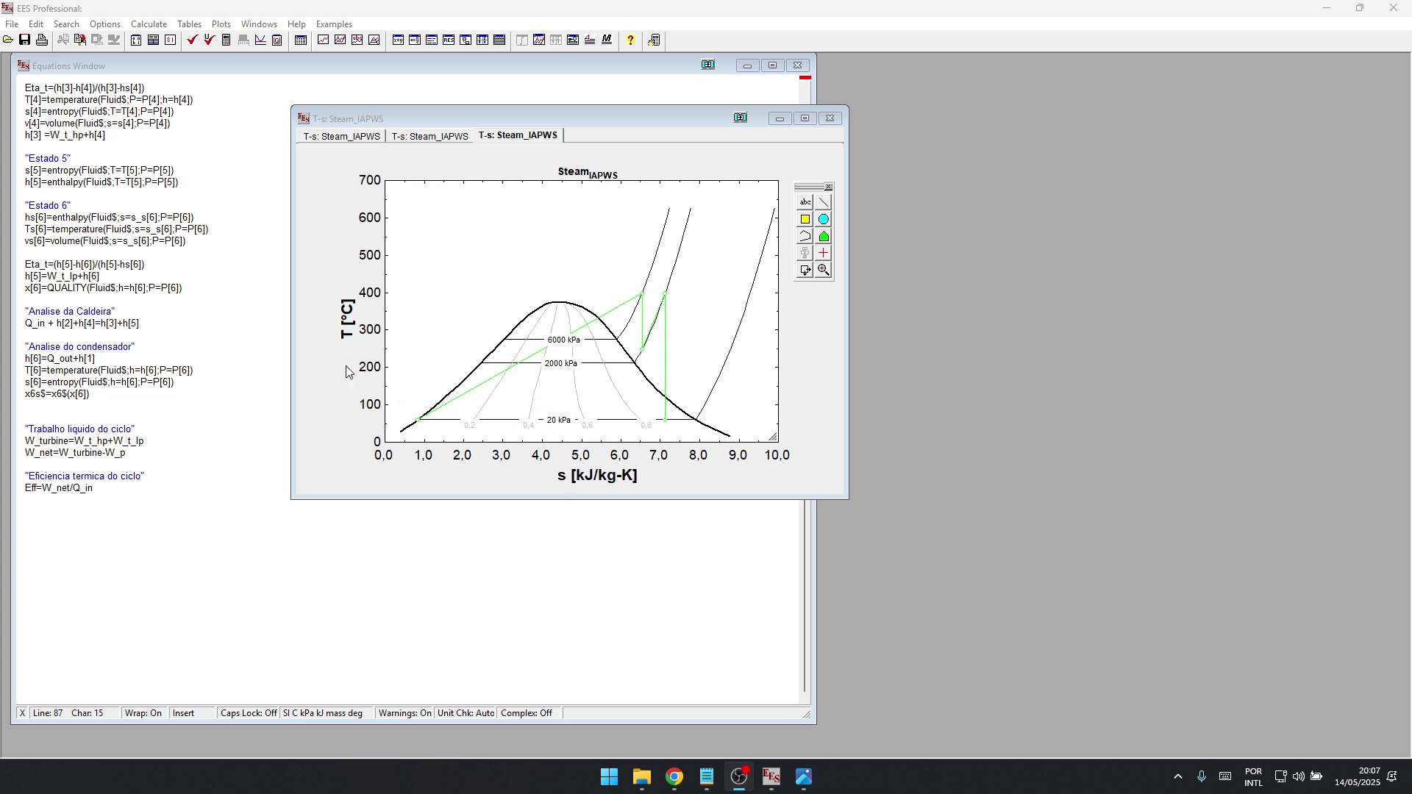
pyautogui.press('Home')
pyautogui.click(381, 317)
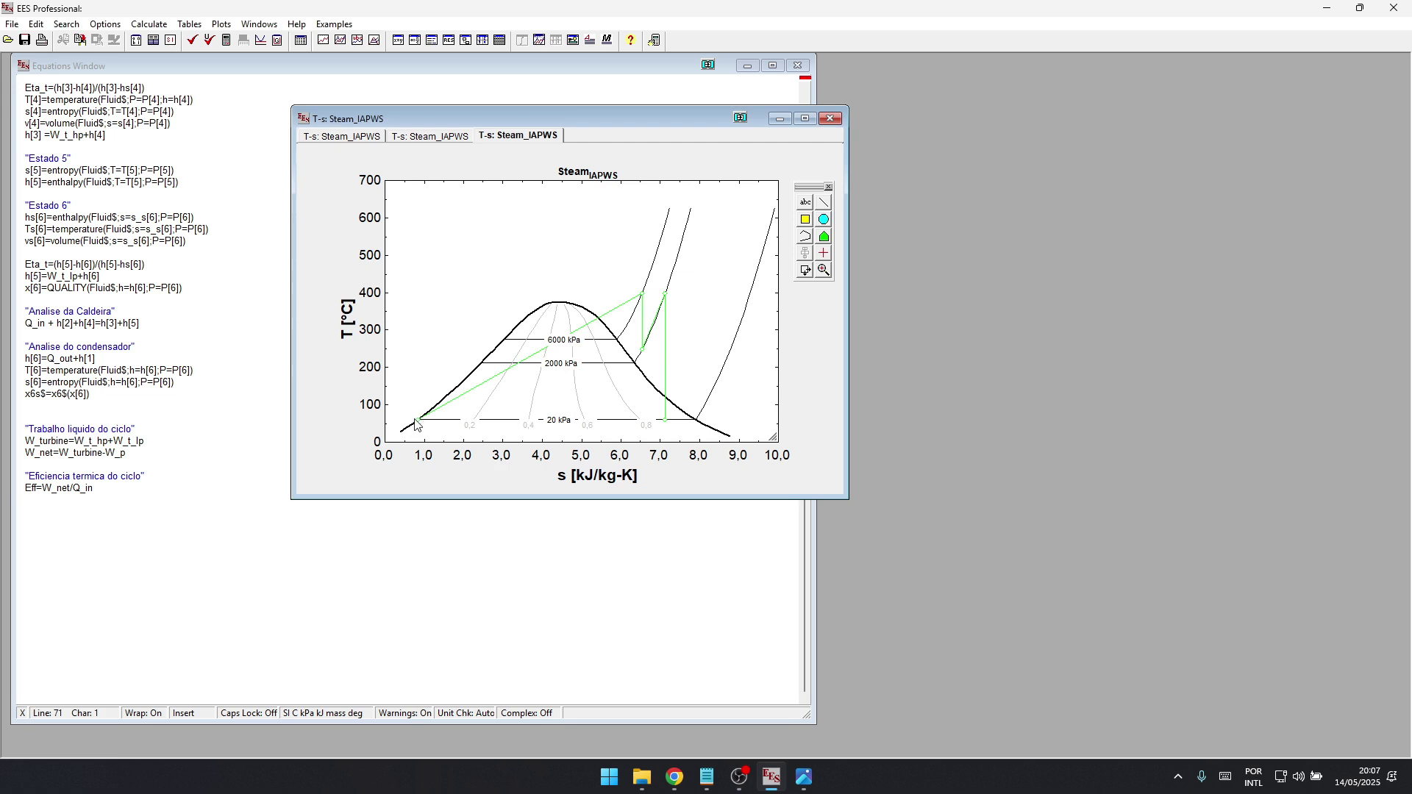
# - Add a text label "1 e 2" to the T-s plot and place it beside the cycle's start on the 20 kPa saturated liquid point
pyautogui.click(805, 203)
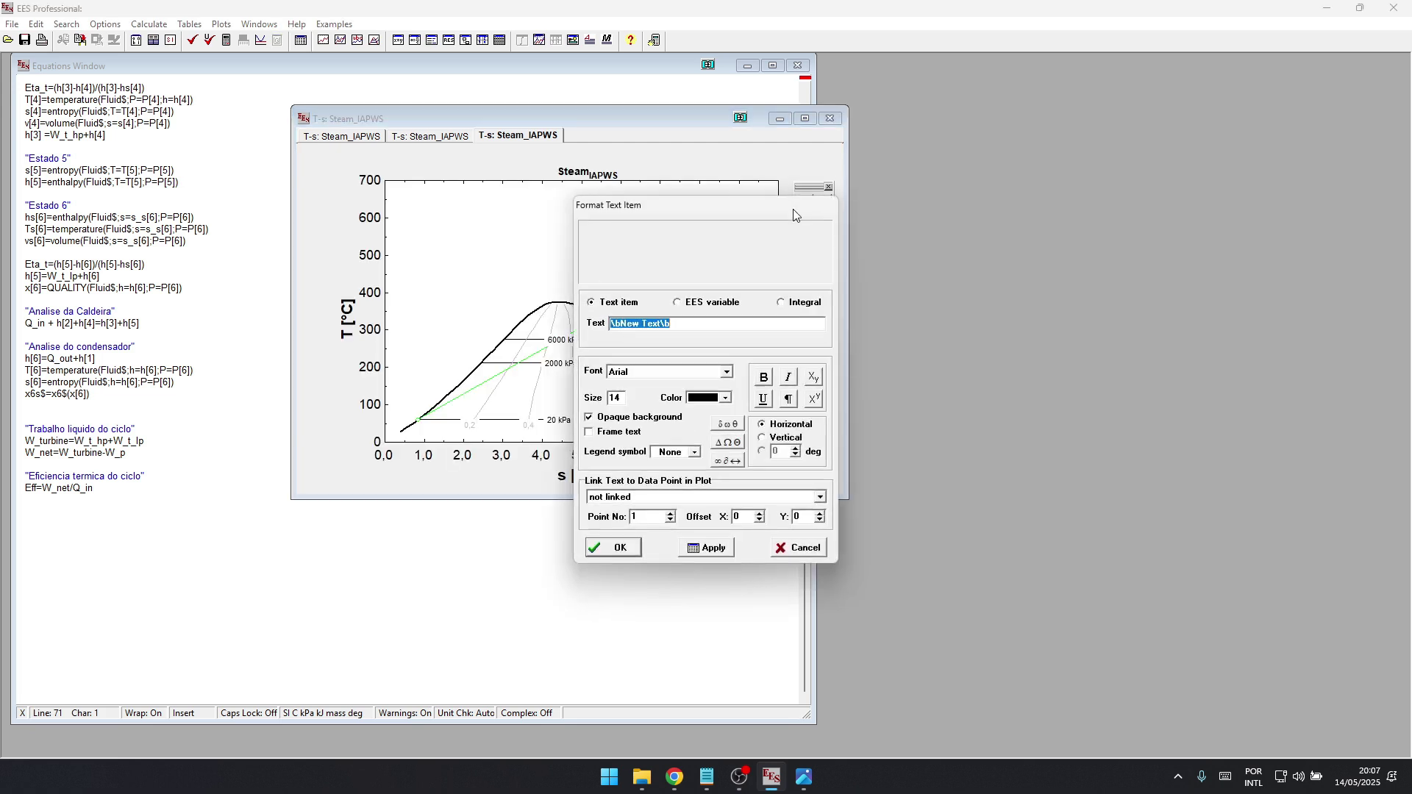
pyautogui.moveTo(657, 214); pyautogui.dragTo(747, 222)
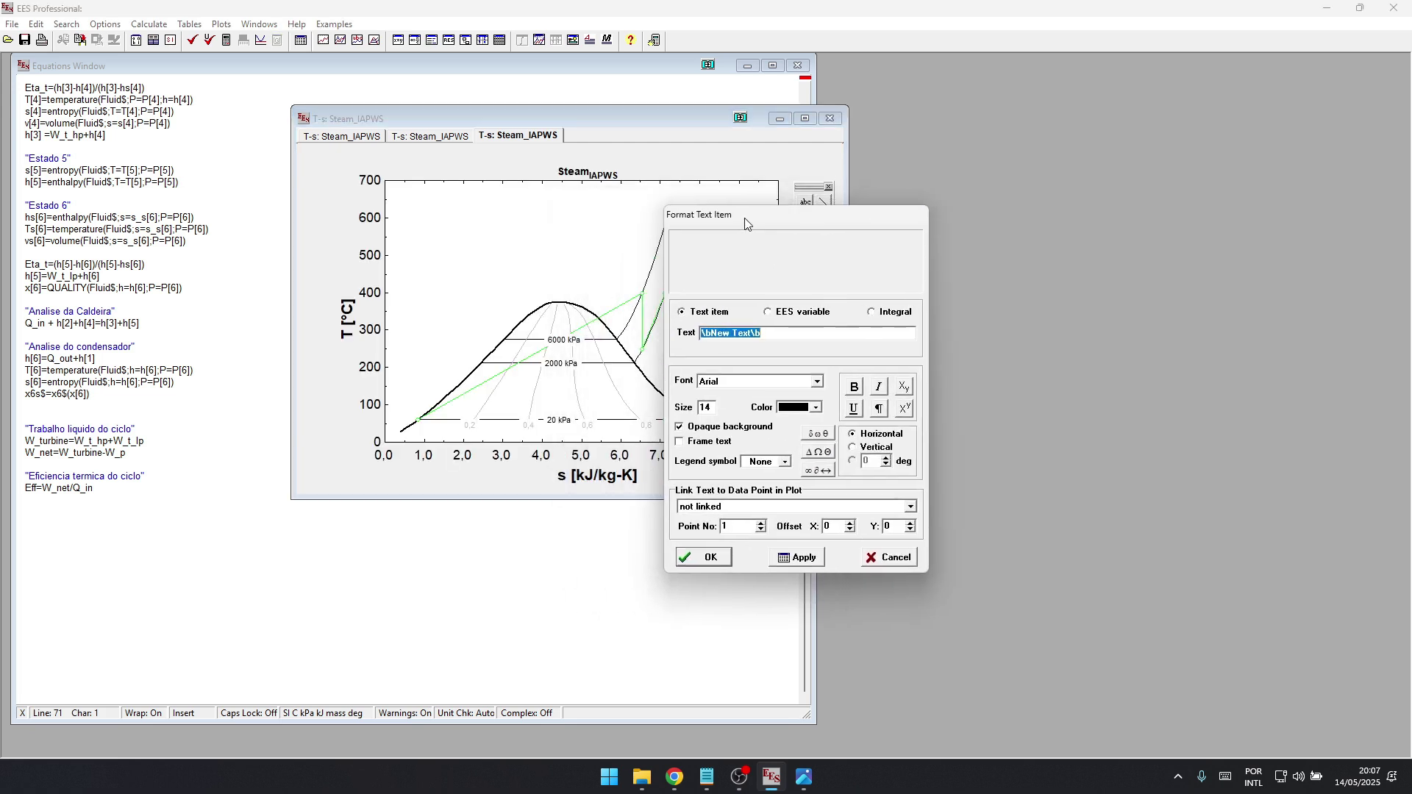
pyautogui.write('1 e 2')
pyautogui.click(719, 553)
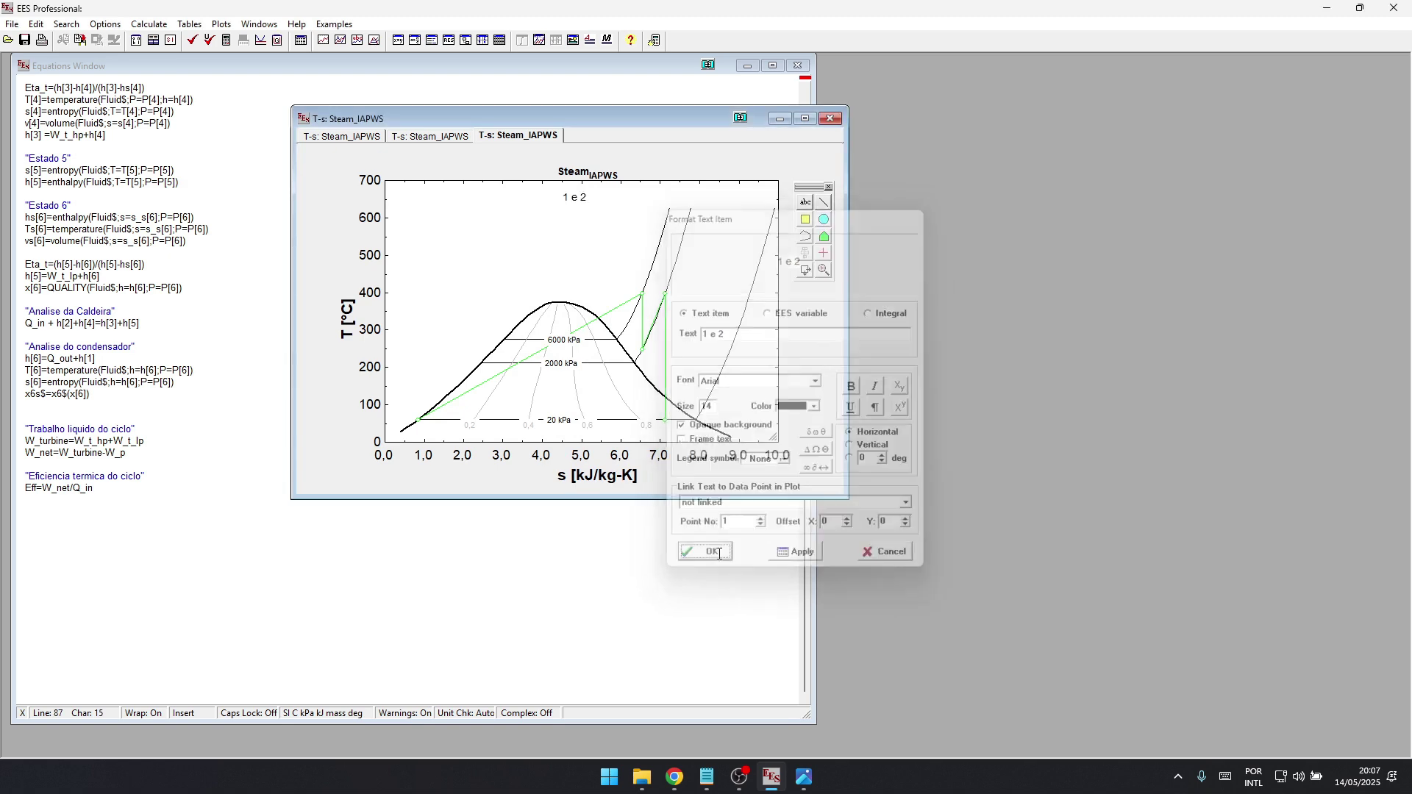
pyautogui.doubleClick(577, 199)
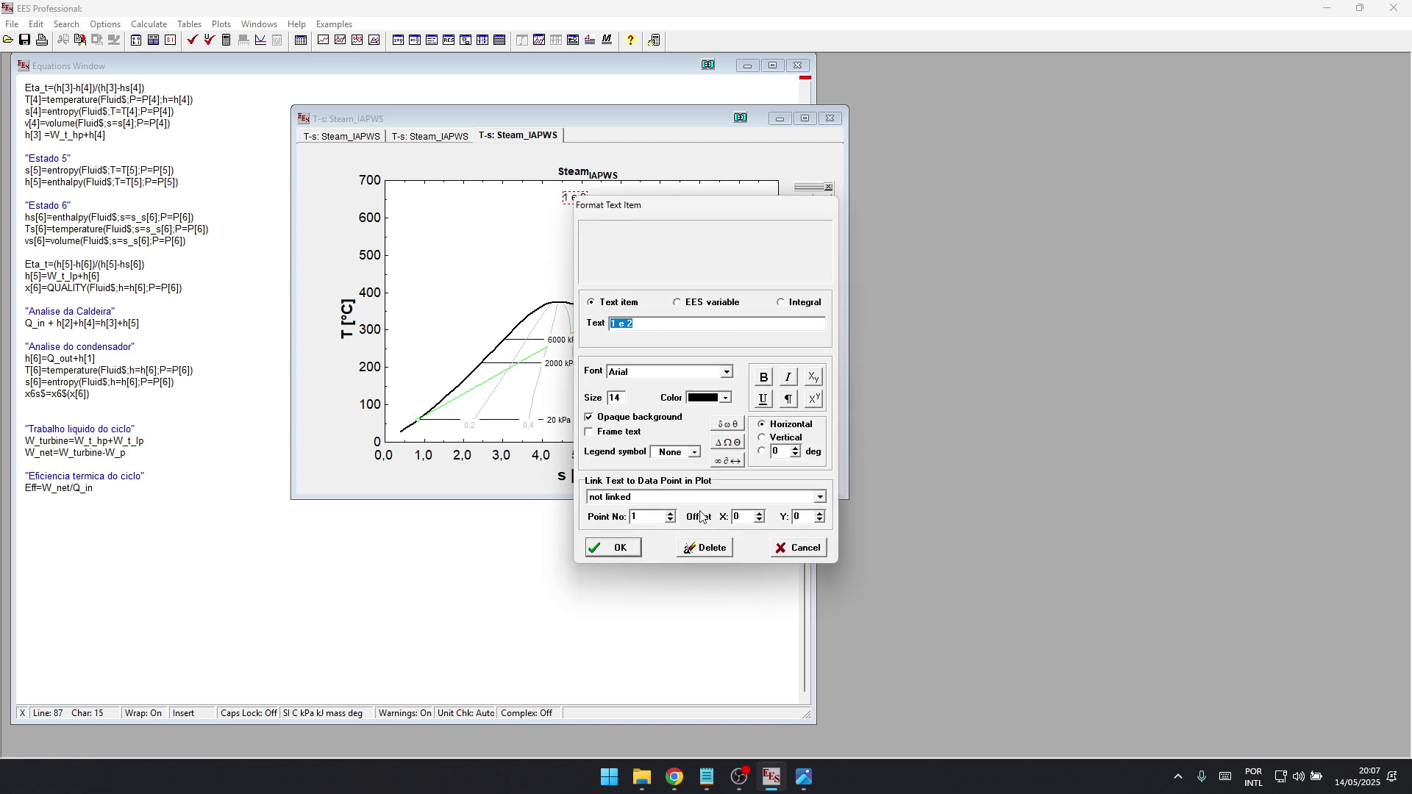
pyautogui.click(785, 553)
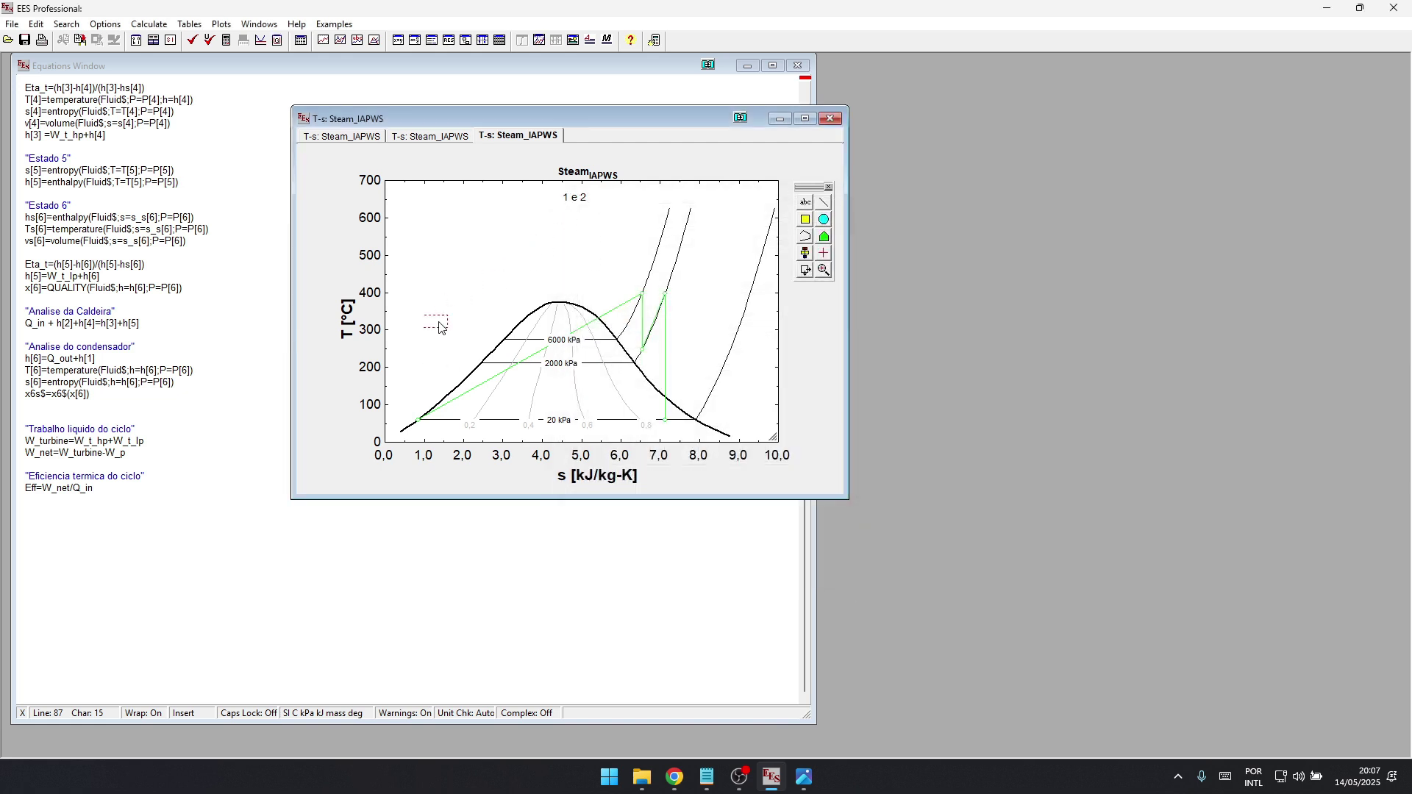
pyautogui.moveTo(439, 327); pyautogui.dragTo(417, 410)
# - Add text labels "3" and "4" to the plot, placing them at the high-pressure expansion's upper and lower ends respectively
pyautogui.click(806, 205)
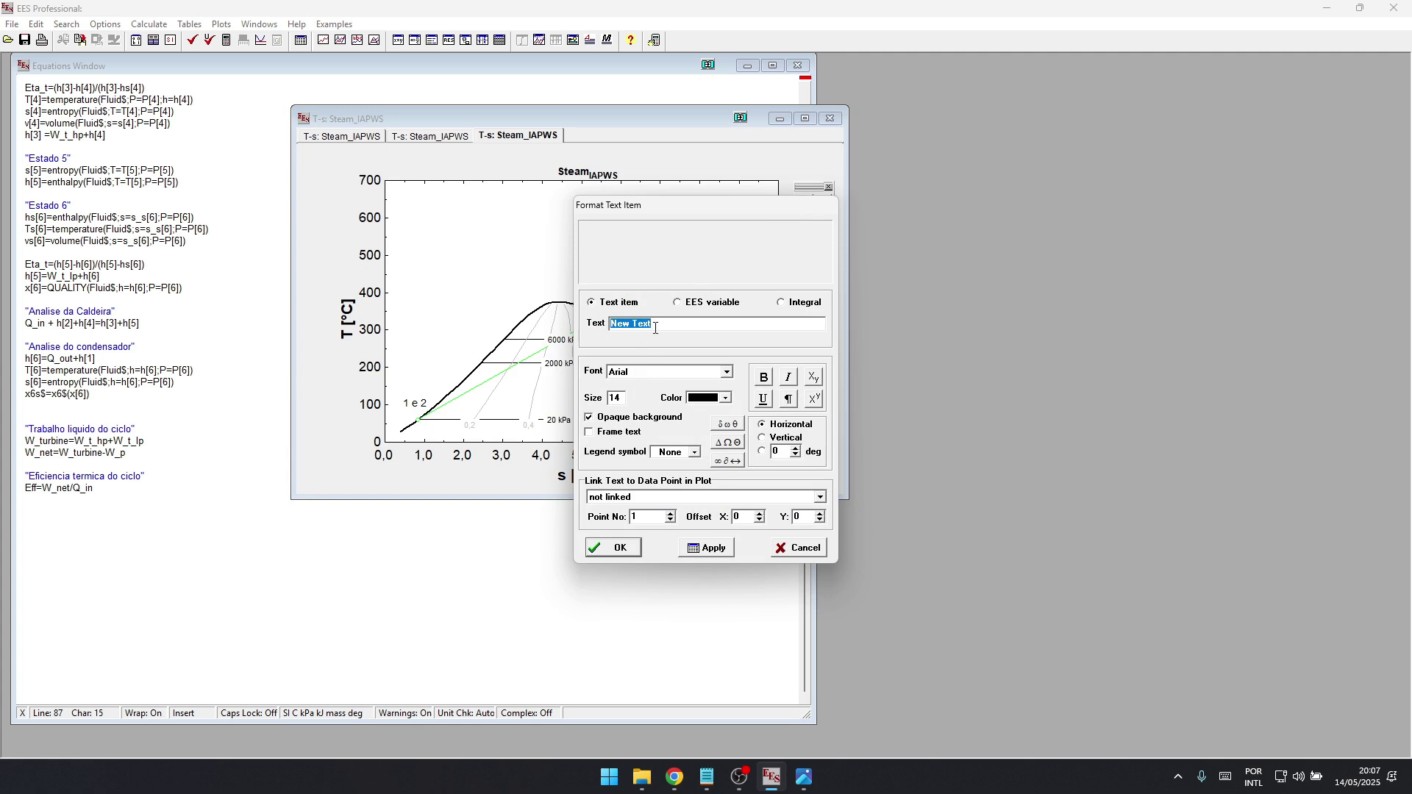
pyautogui.write('3')
pyautogui.click(617, 548)
pyautogui.moveTo(574, 208); pyautogui.dragTo(647, 292)
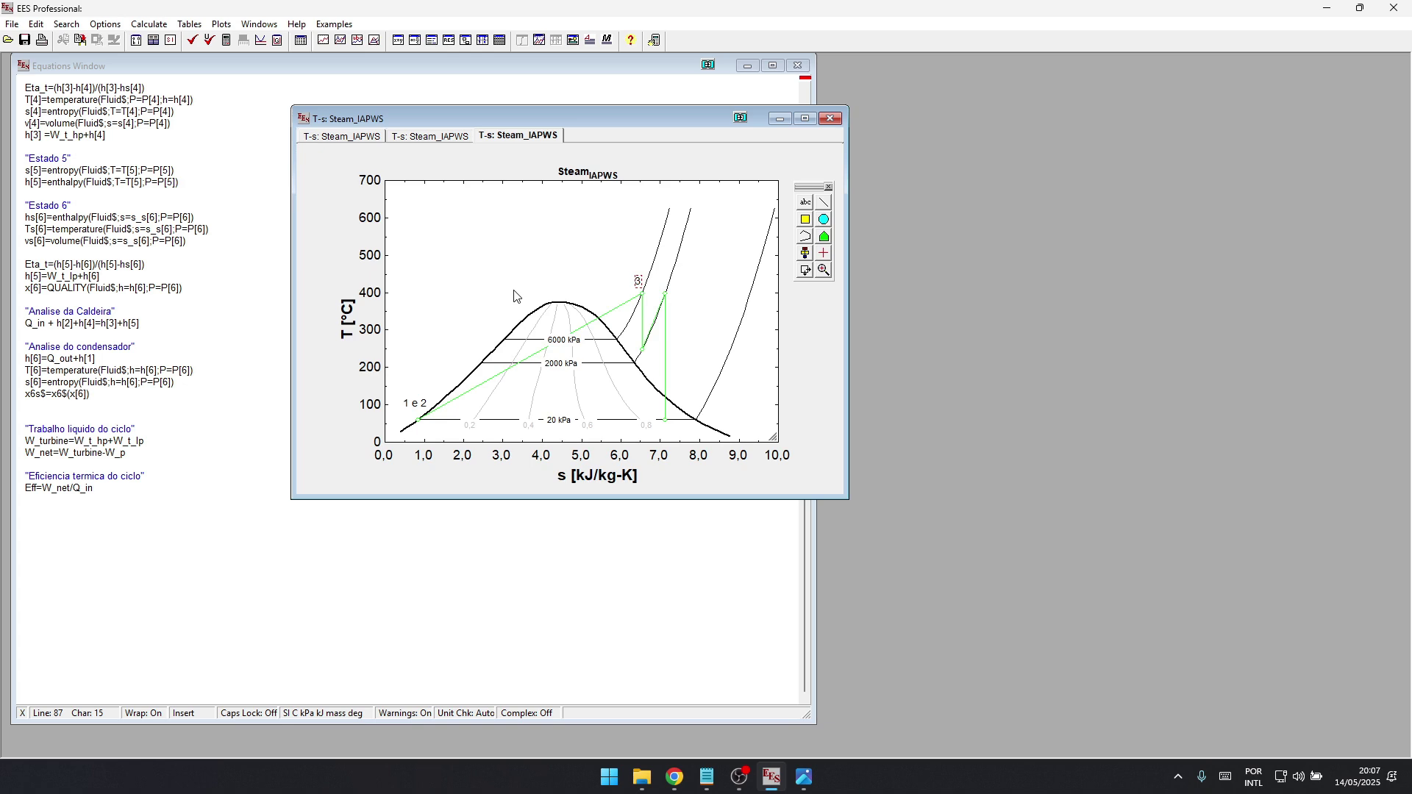
pyautogui.click(805, 202)
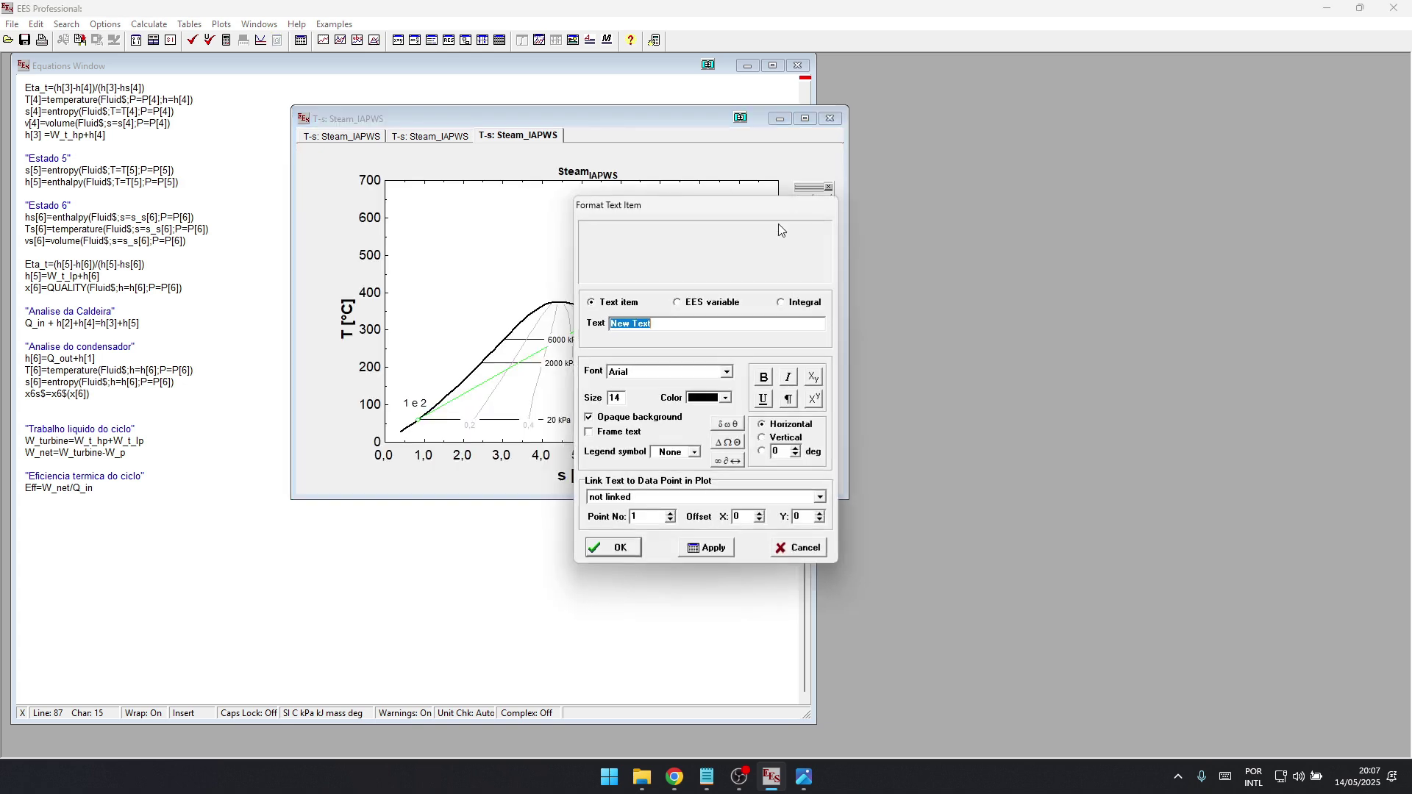
pyautogui.write('4')
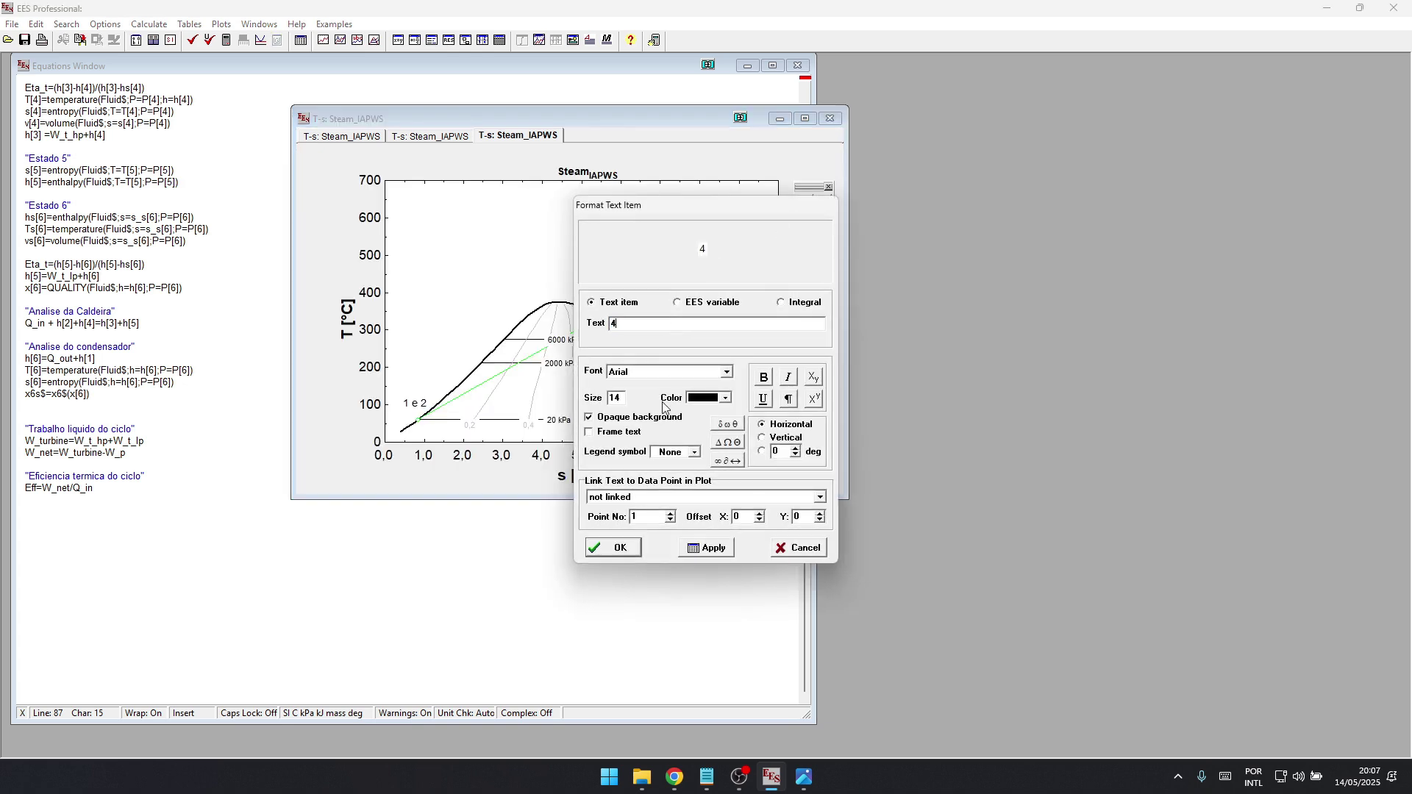
pyautogui.click(617, 547)
pyautogui.moveTo(568, 201); pyautogui.dragTo(637, 356)
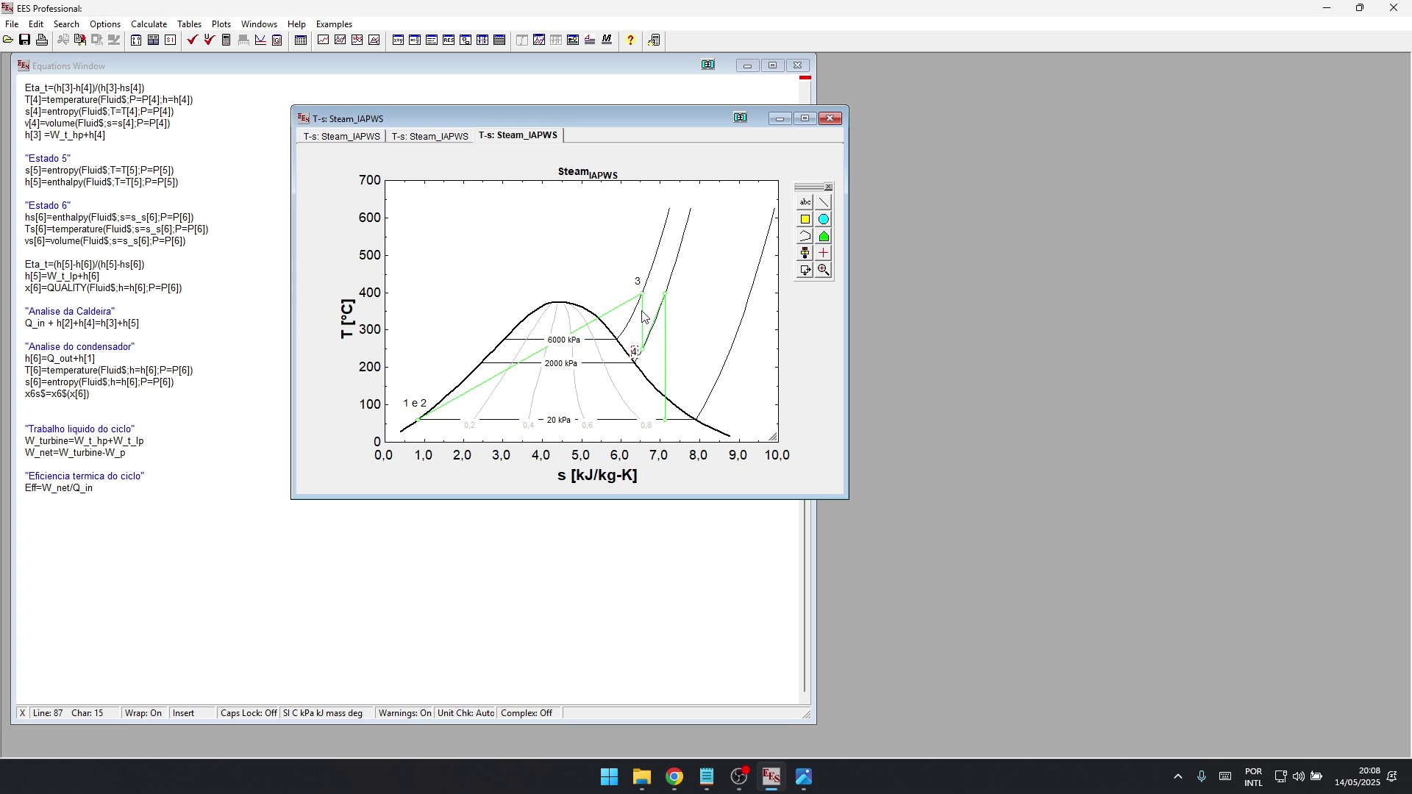
# - Add text labels "5" and "6" to the plot, placing them at the low-pressure expansion's upper end and its 20 kPa end
pyautogui.click(805, 203)
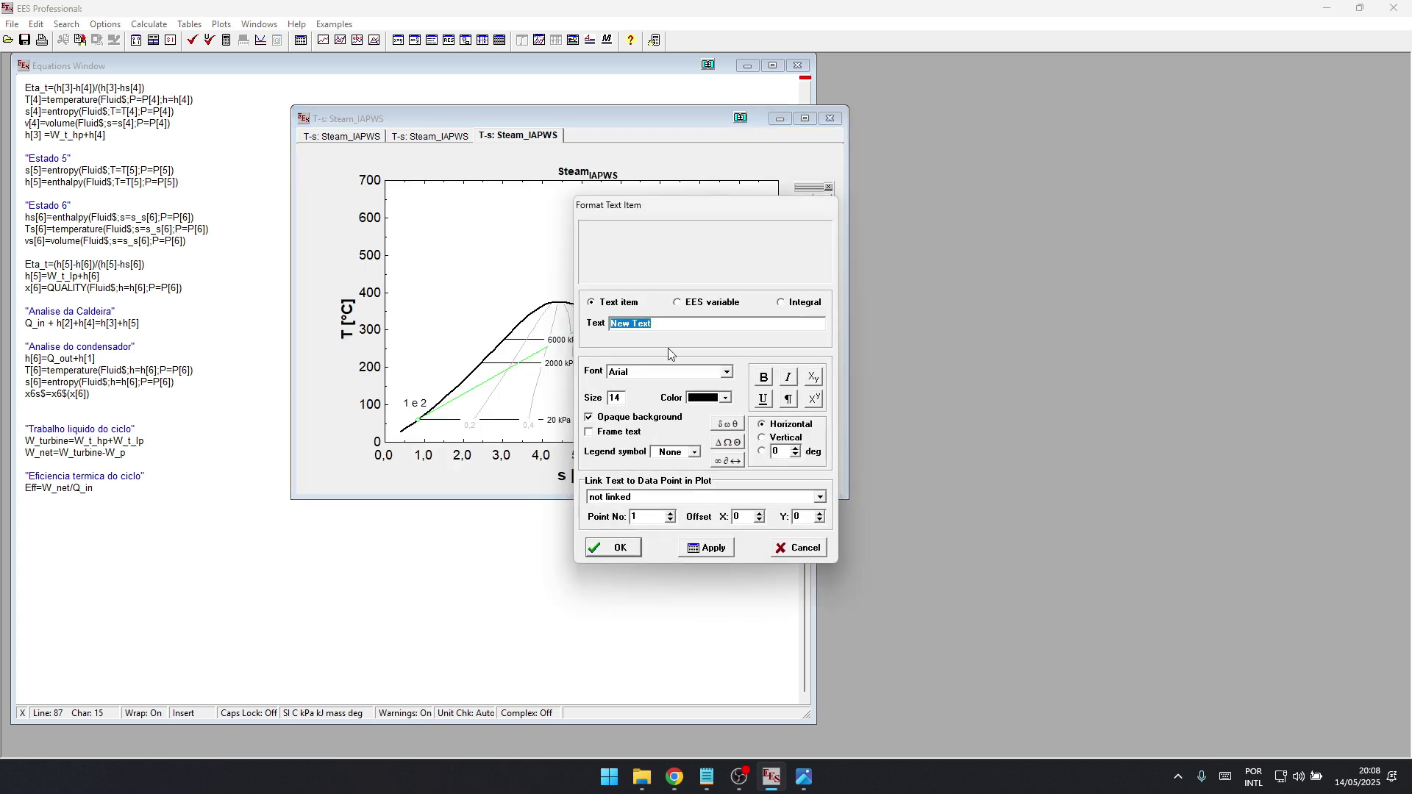
pyautogui.write('5')
pyautogui.click(623, 547)
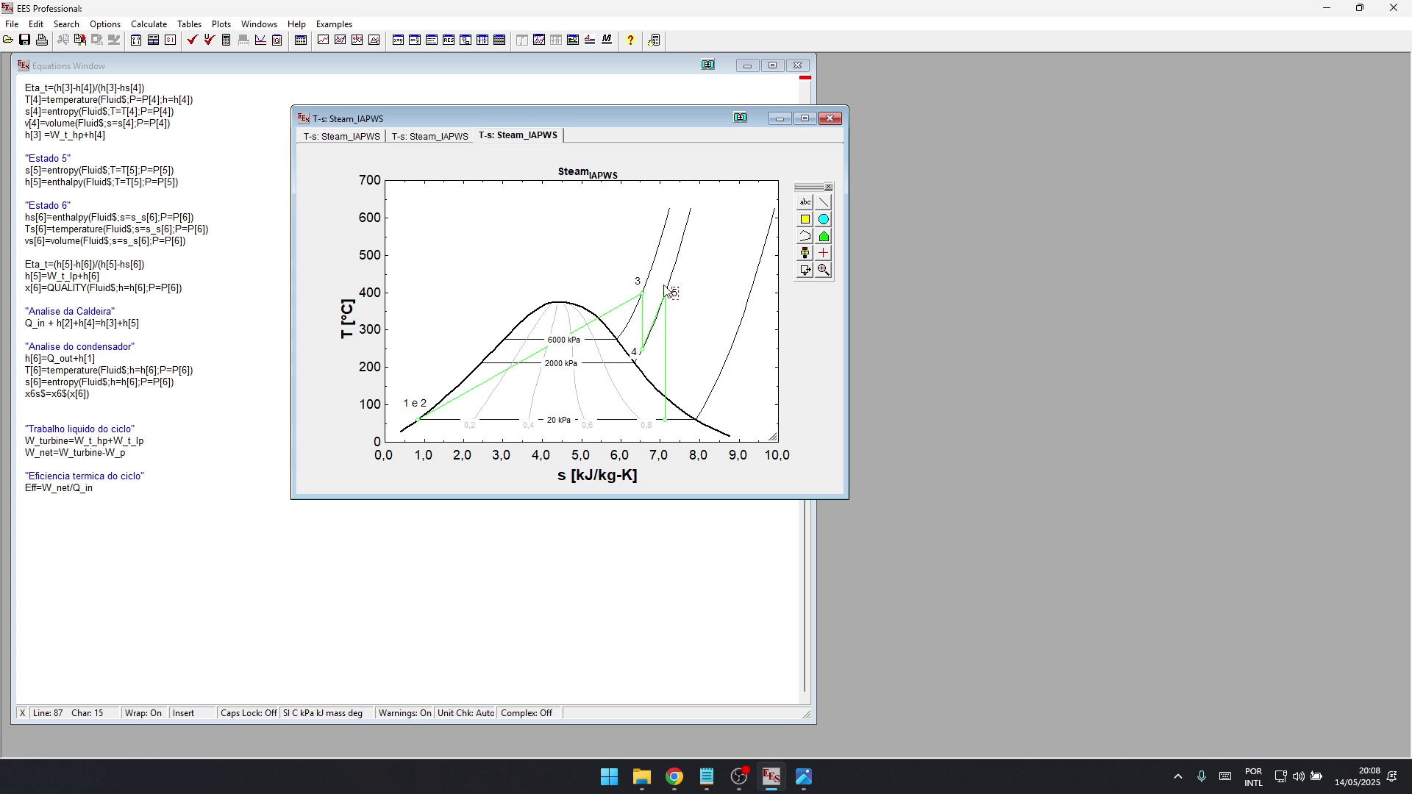
pyautogui.click(805, 203)
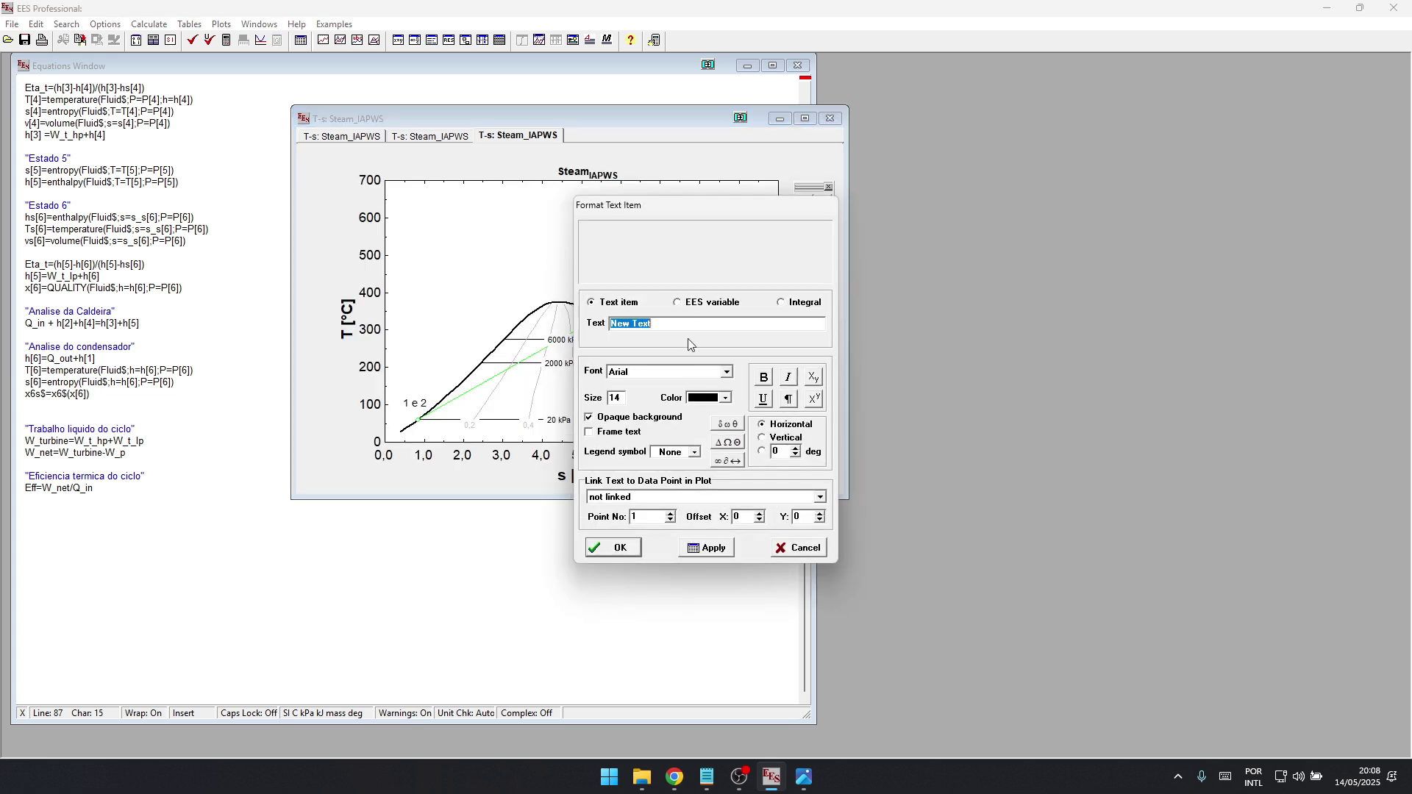
pyautogui.write('6')
pyautogui.click(618, 547)
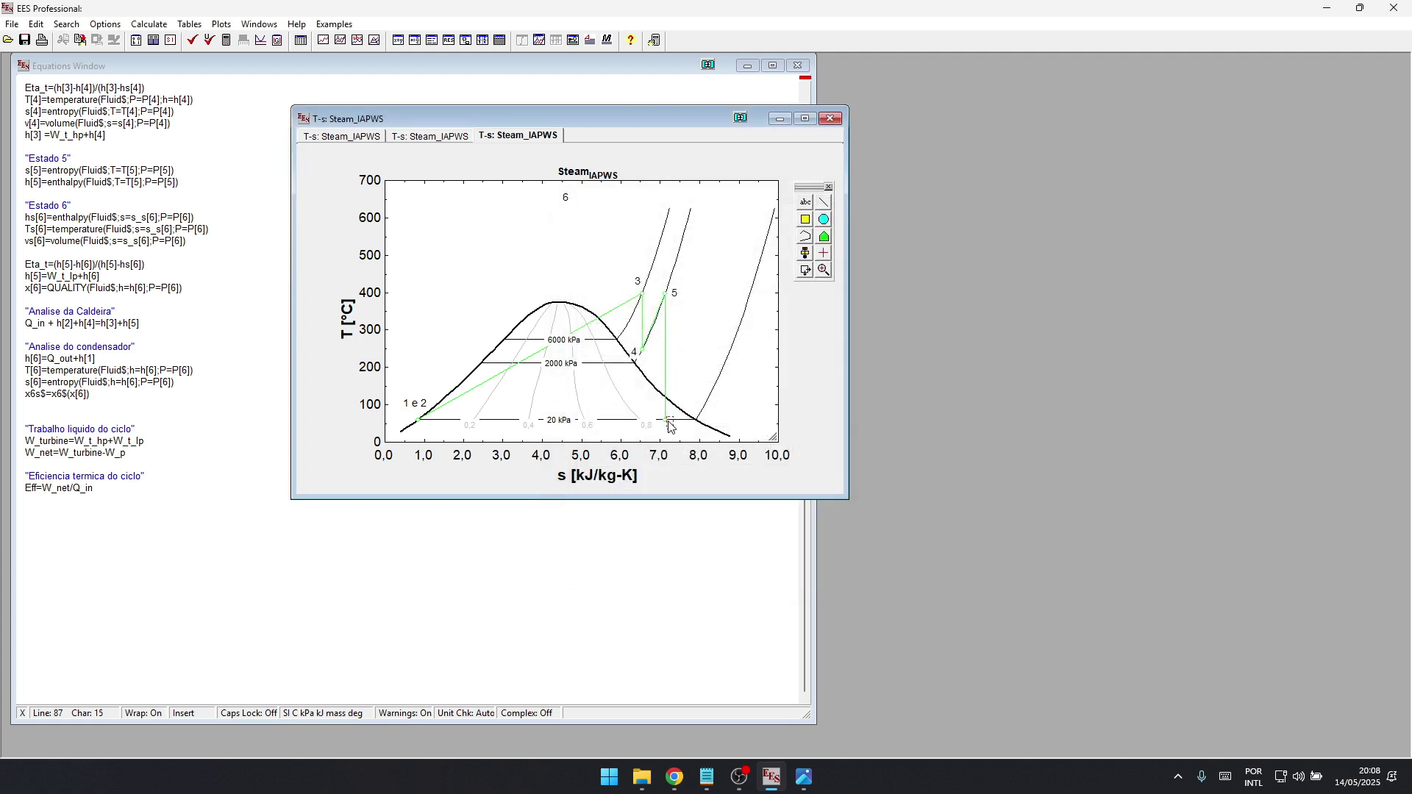
pyautogui.moveTo(670, 427); pyautogui.dragTo(672, 425)
pyautogui.click(739, 777)
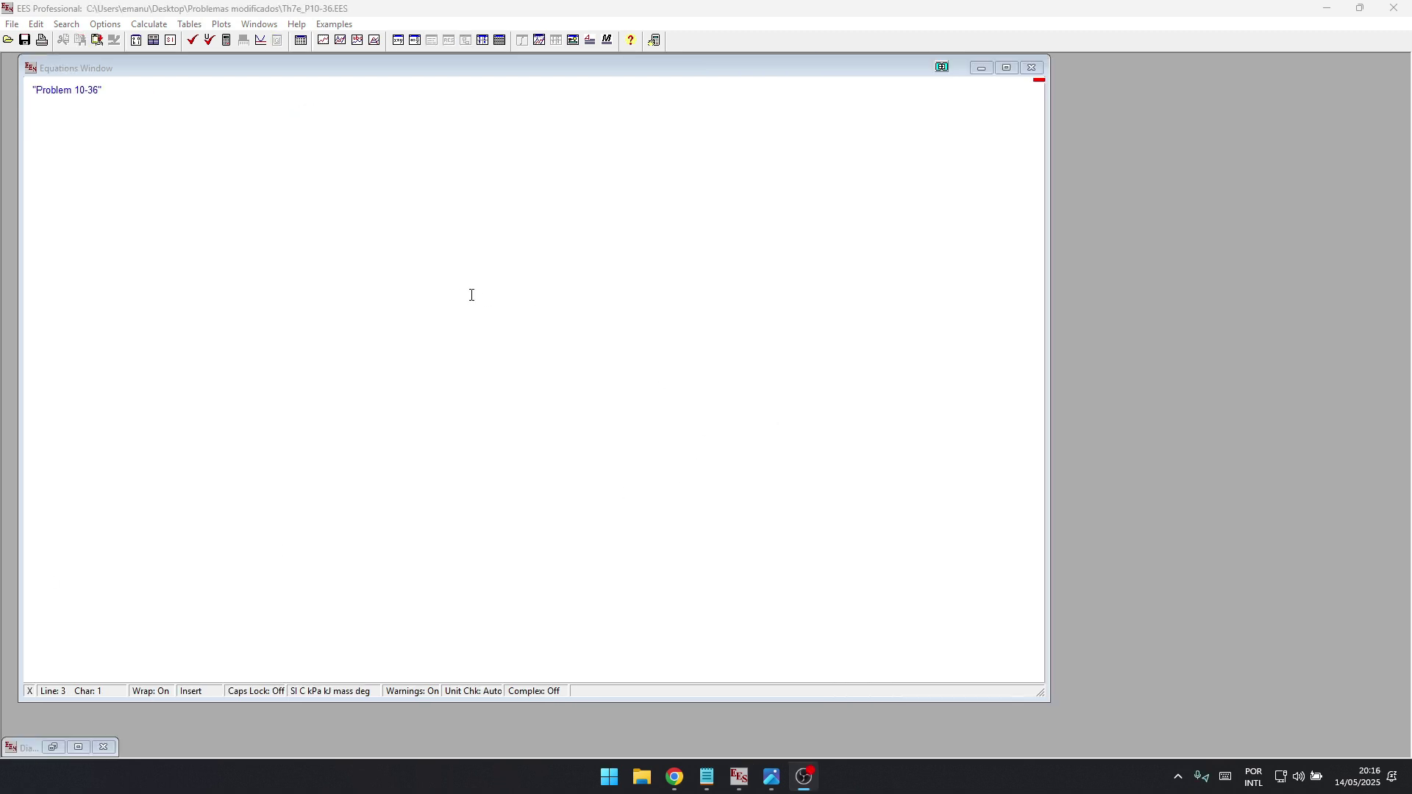
# - Review the Problem 10-36 statement in the image 10-35.png and return to the equations of Th7e_P10-36.EES
pyautogui.click(112, 217)
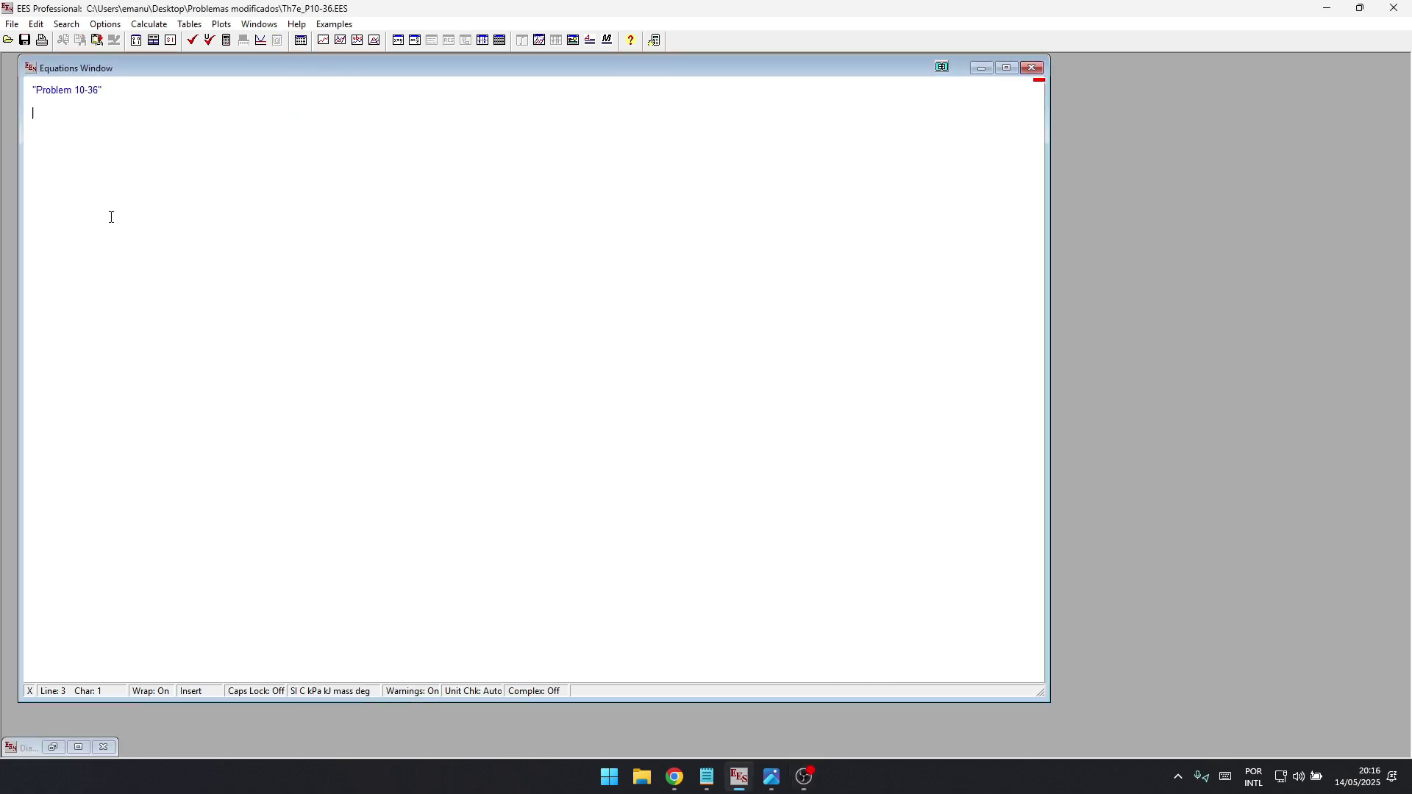
pyautogui.click(687, 717)
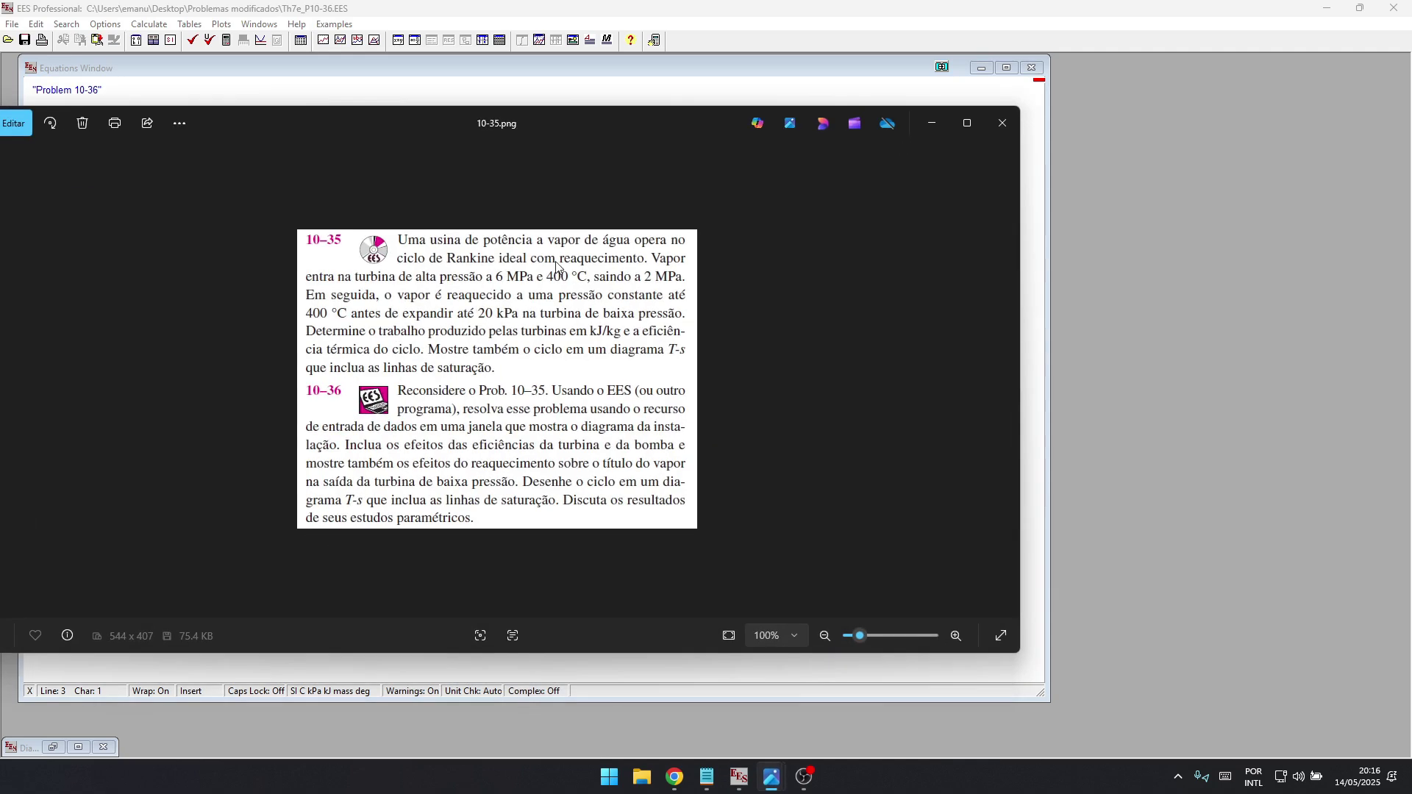
pyautogui.moveTo(459, 70); pyautogui.dragTo(495, 79)
pyautogui.moveTo(772, 777)
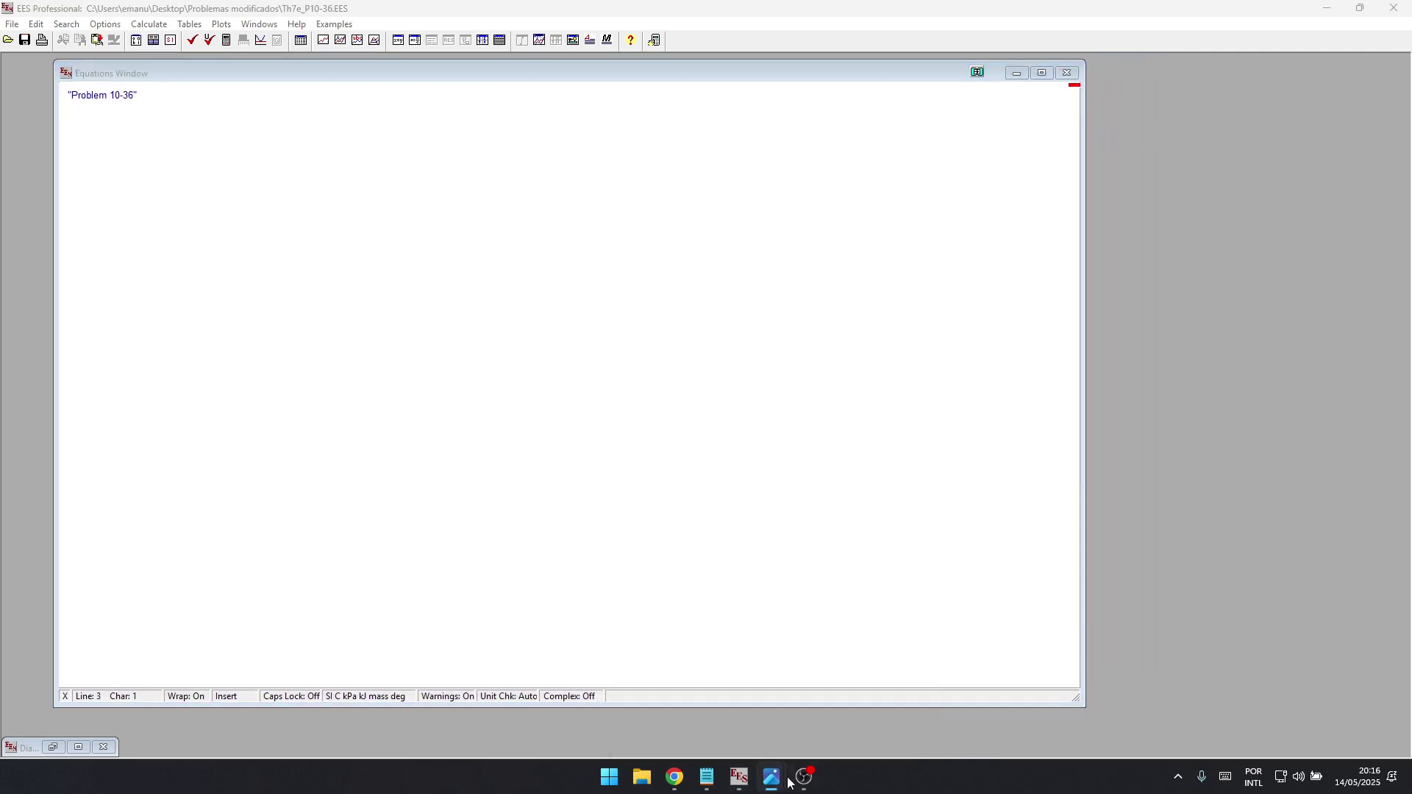
pyautogui.click(726, 732)
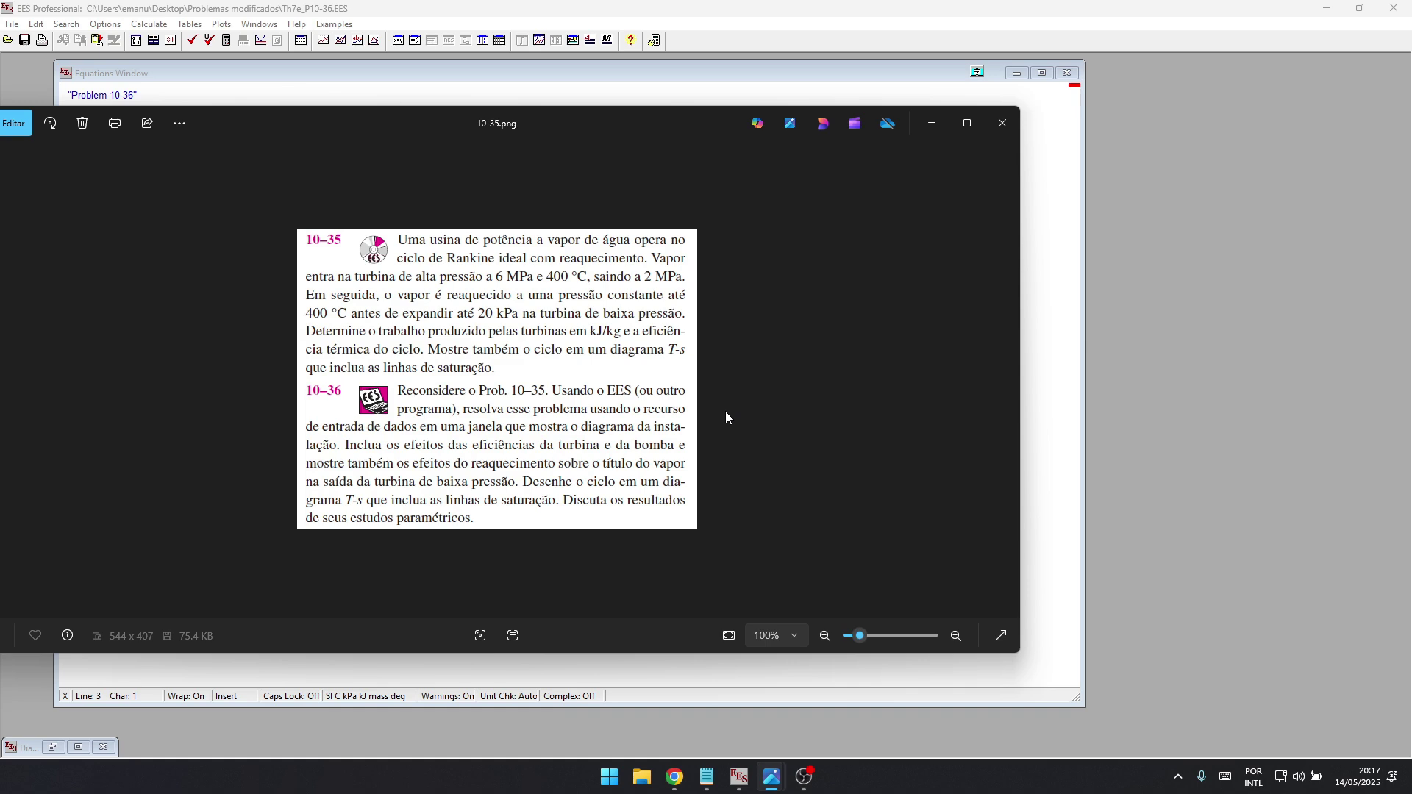
pyautogui.click(932, 122)
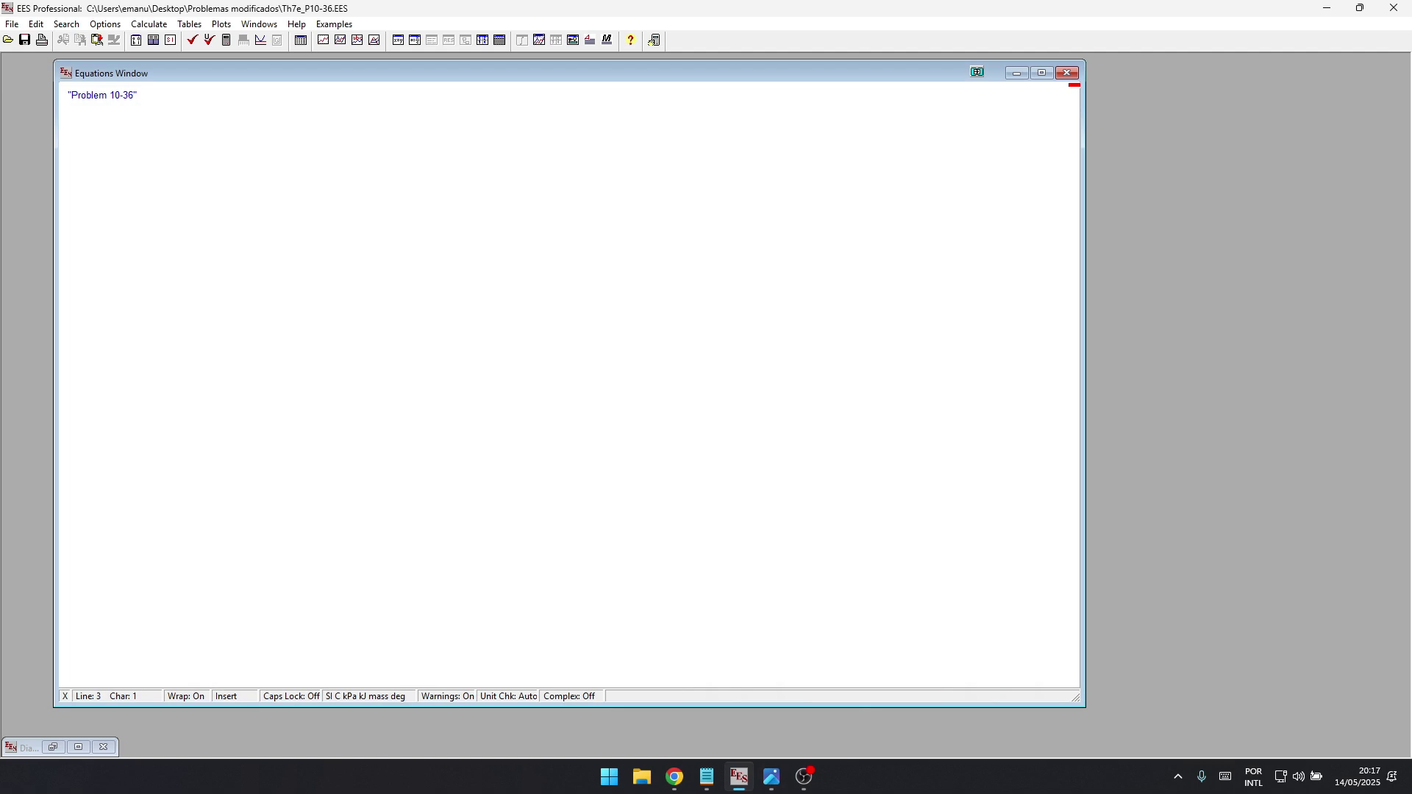
# - Add a "DADOS" block in braces: P[3]=6000, P[4]=2000 and P[6]=20 [kPa], T[3] and T[5]=400 [C], Eta_t and Eta_p=100/100
pyautogui.hotkey('alt', 'Tab')
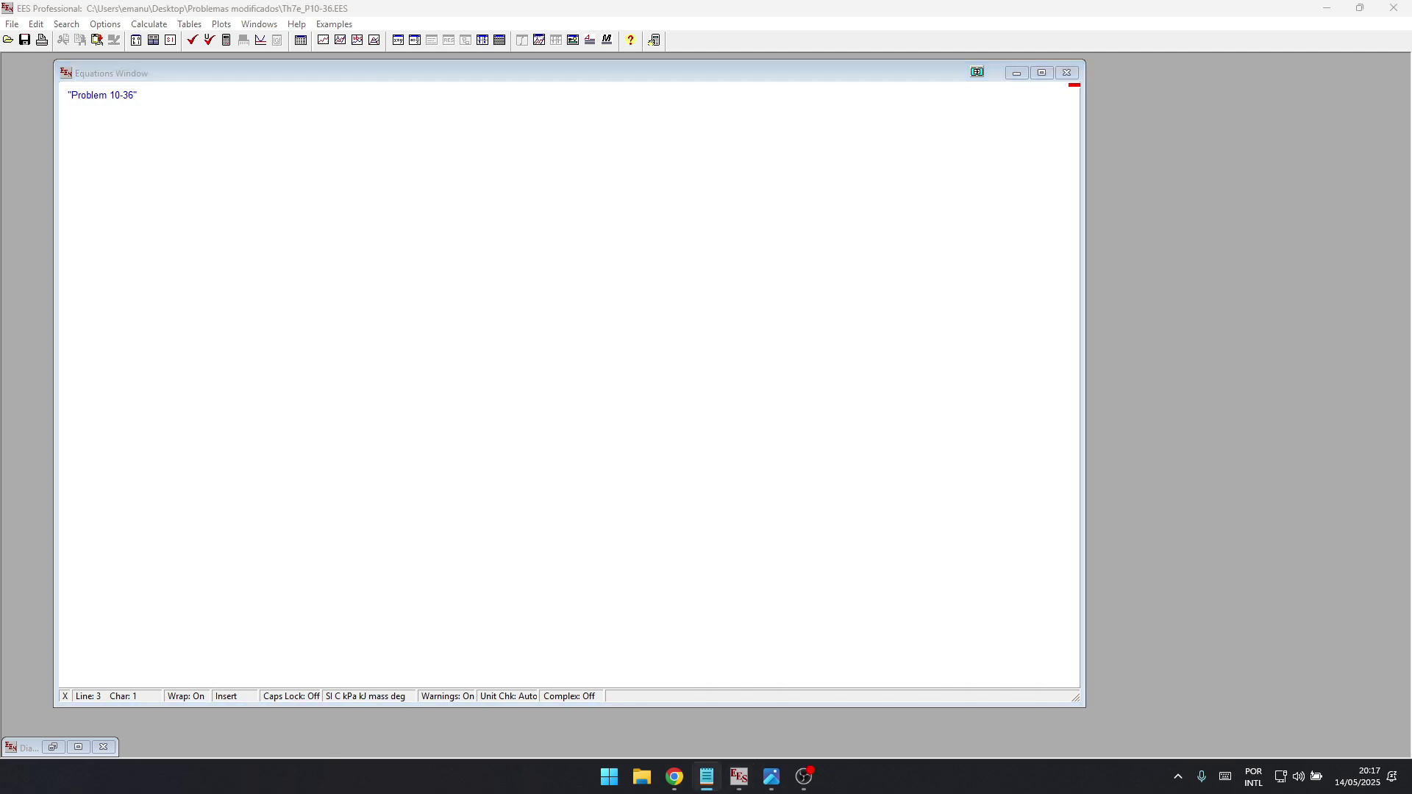
pyautogui.hotkey('alt', 'Tab')
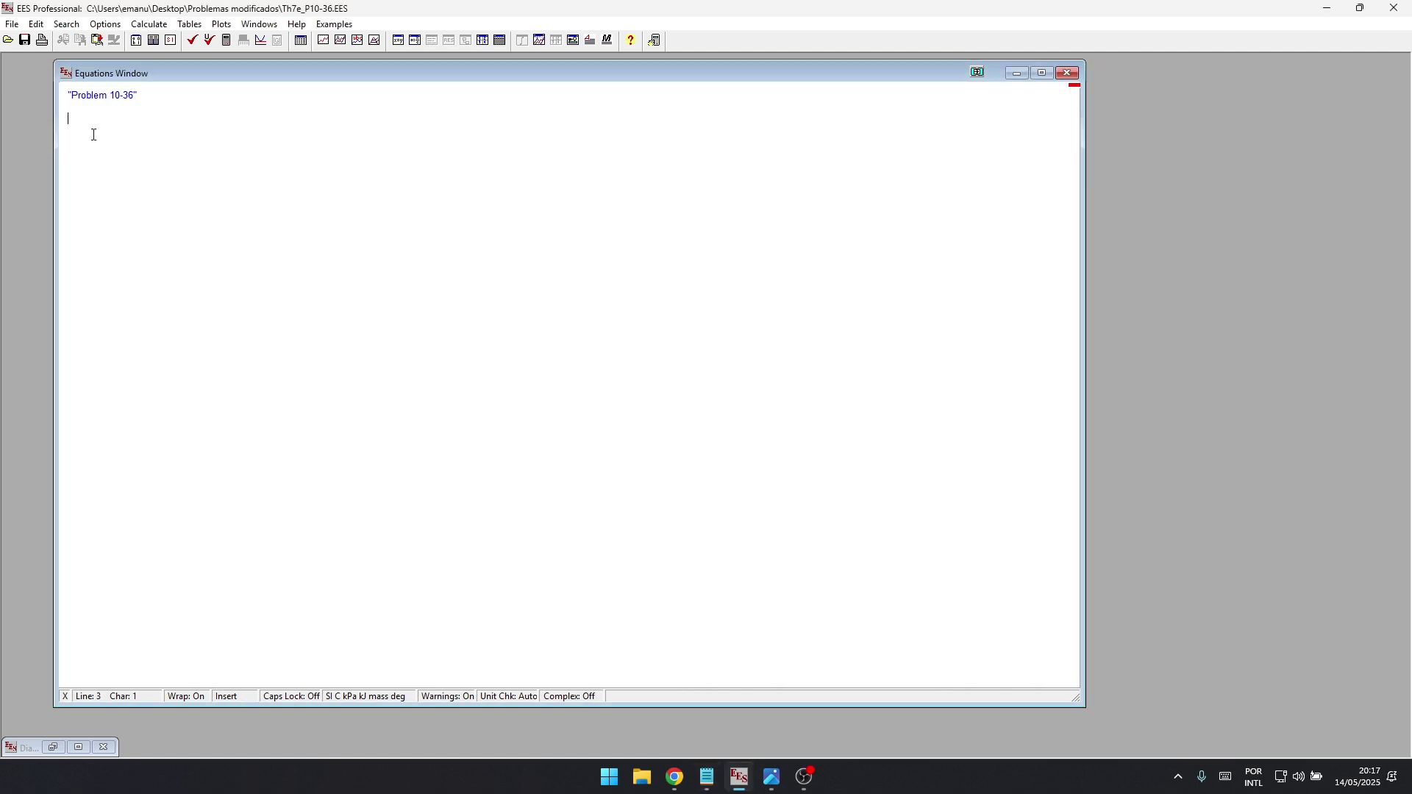
pyautogui.write('"DADOS"  {P[3] = 6000 [kPa] T[3] = 400 [C] P[4] = 2000 [kPa] P[6] = 20 [kPa] T[5] = 400 [C] Eta_t = 100/100 Eta_p = 100/100')
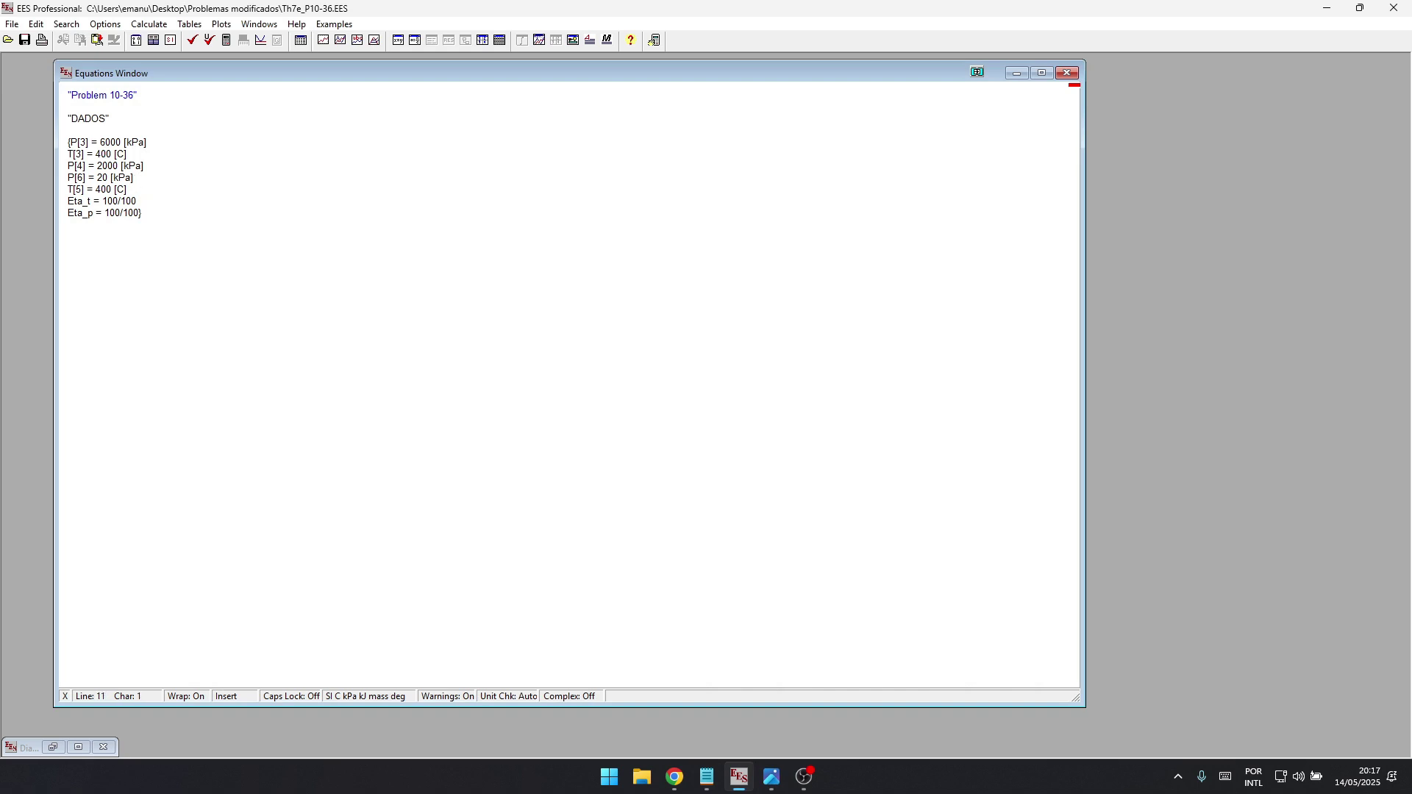
# - Add the comment "Analise da Bomba" and a function x6$(x6) returning '(superheated)' for x6>1, '(subcooled)' for x6<0, and otherwise an empty string
pyautogui.hotkey('alt', 'Tab')
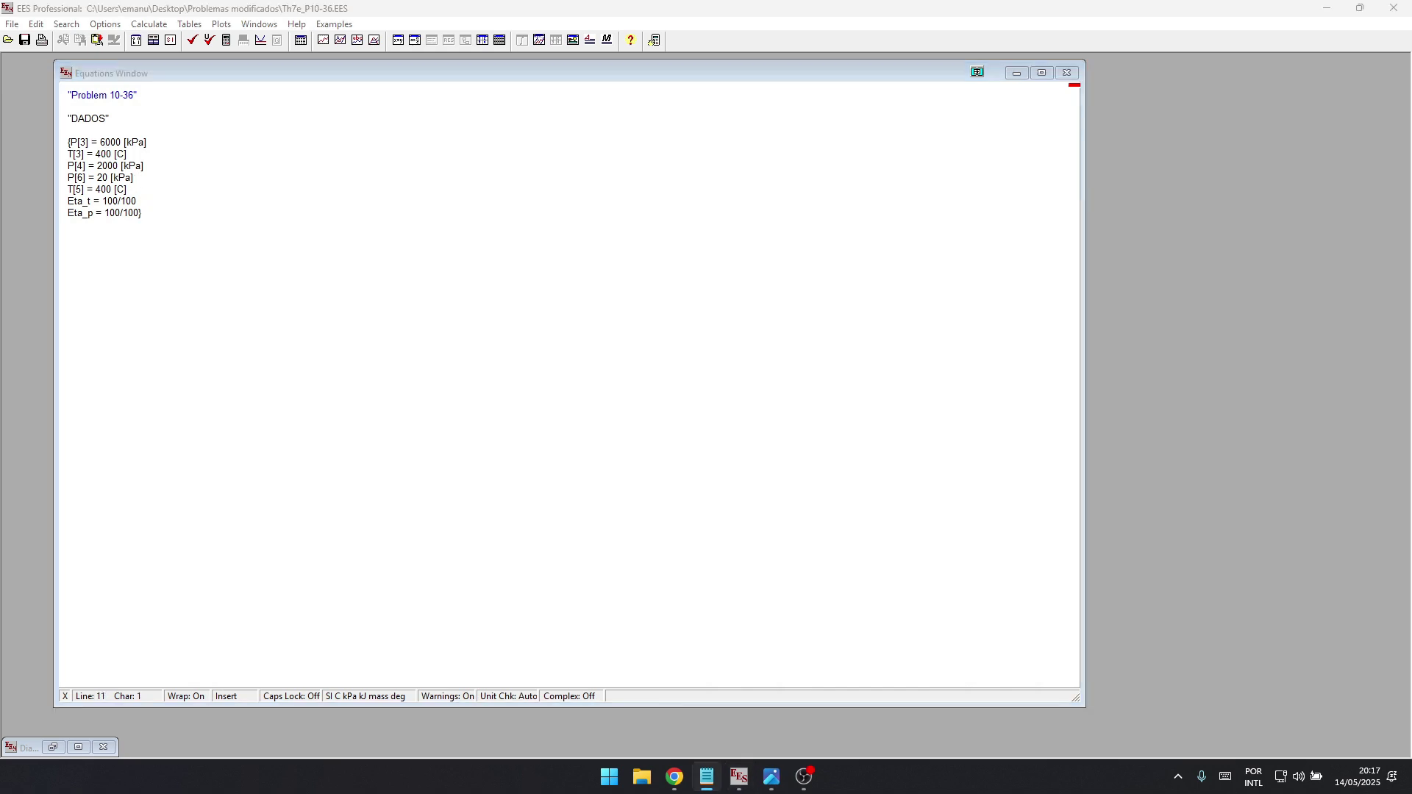
pyautogui.click(116, 251)
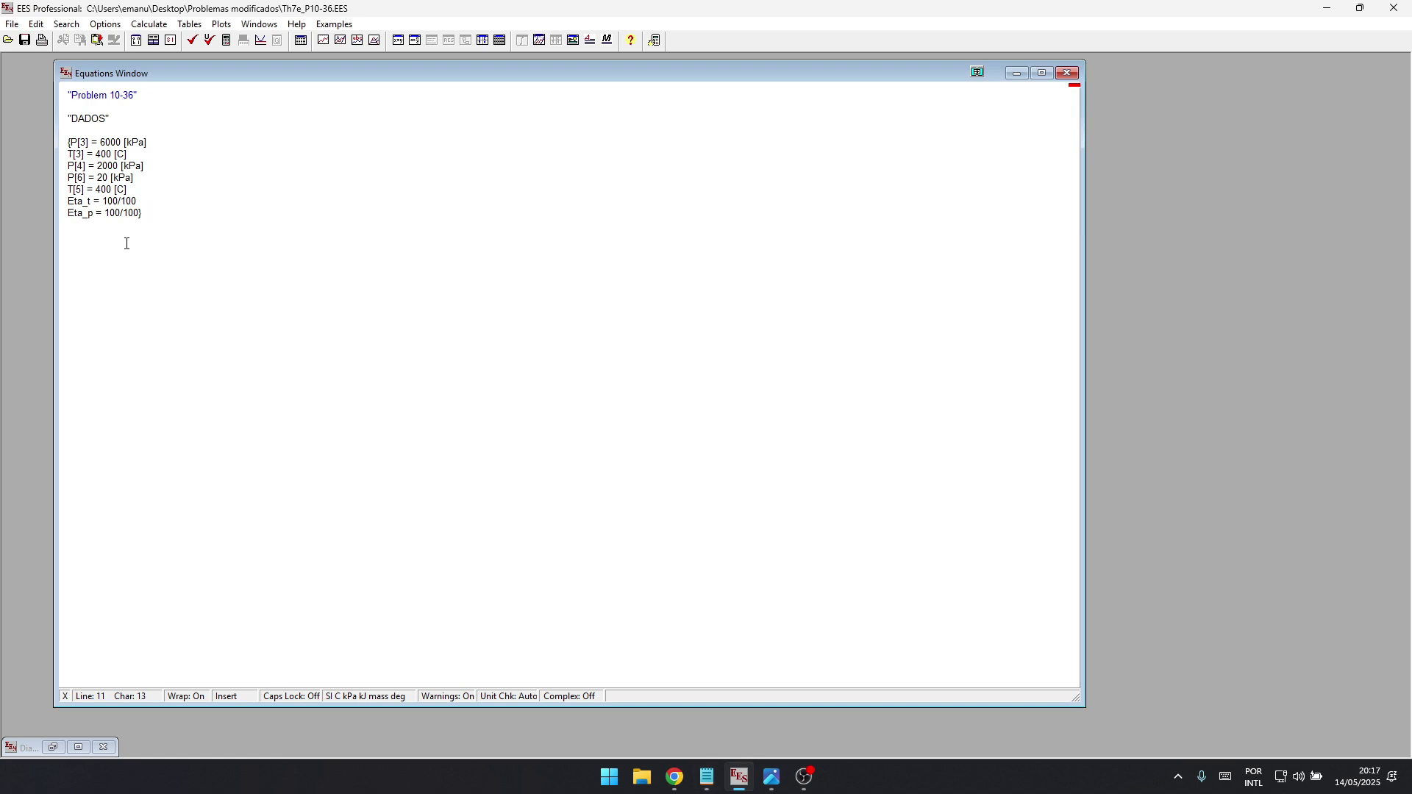
pyautogui.click(168, 232)
pyautogui.write('"Analise da Bomba"  function x6$(x6) \tx6$=\'\' \tif (x6>1) then x6$=\'(superheated)\' \tif (x6<0) then x6$=\'(subcooled)\' end')
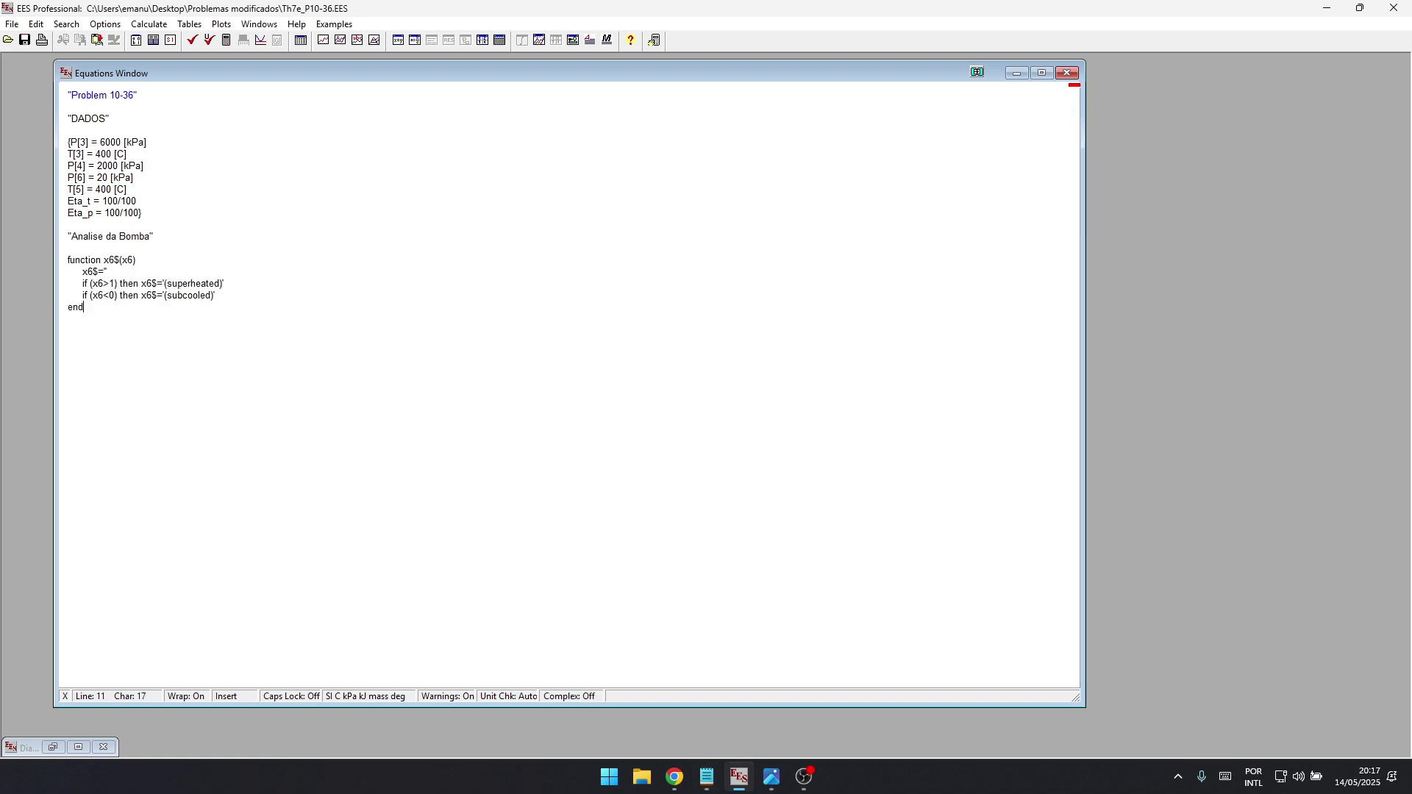
pyautogui.hotkey('ctrl', 'End')
# - Define the working fluid as Fluid$='Steam_IAPWS' on its own line beneath the function
pyautogui.hotkey('alt', 'Tab')
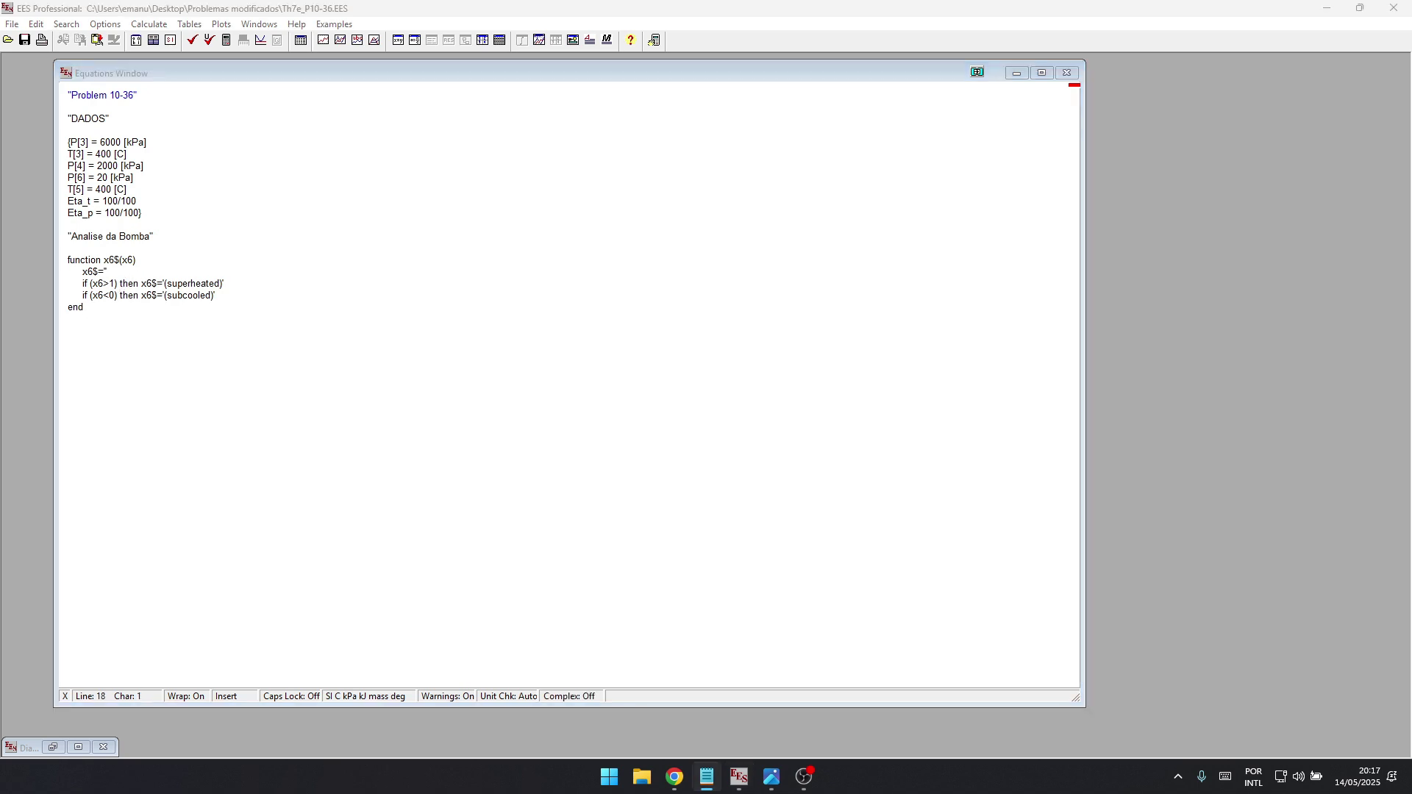
pyautogui.click(86, 333)
pyautogui.press('Return')
pyautogui.write("Fluid$='Steam_IAPWS'")
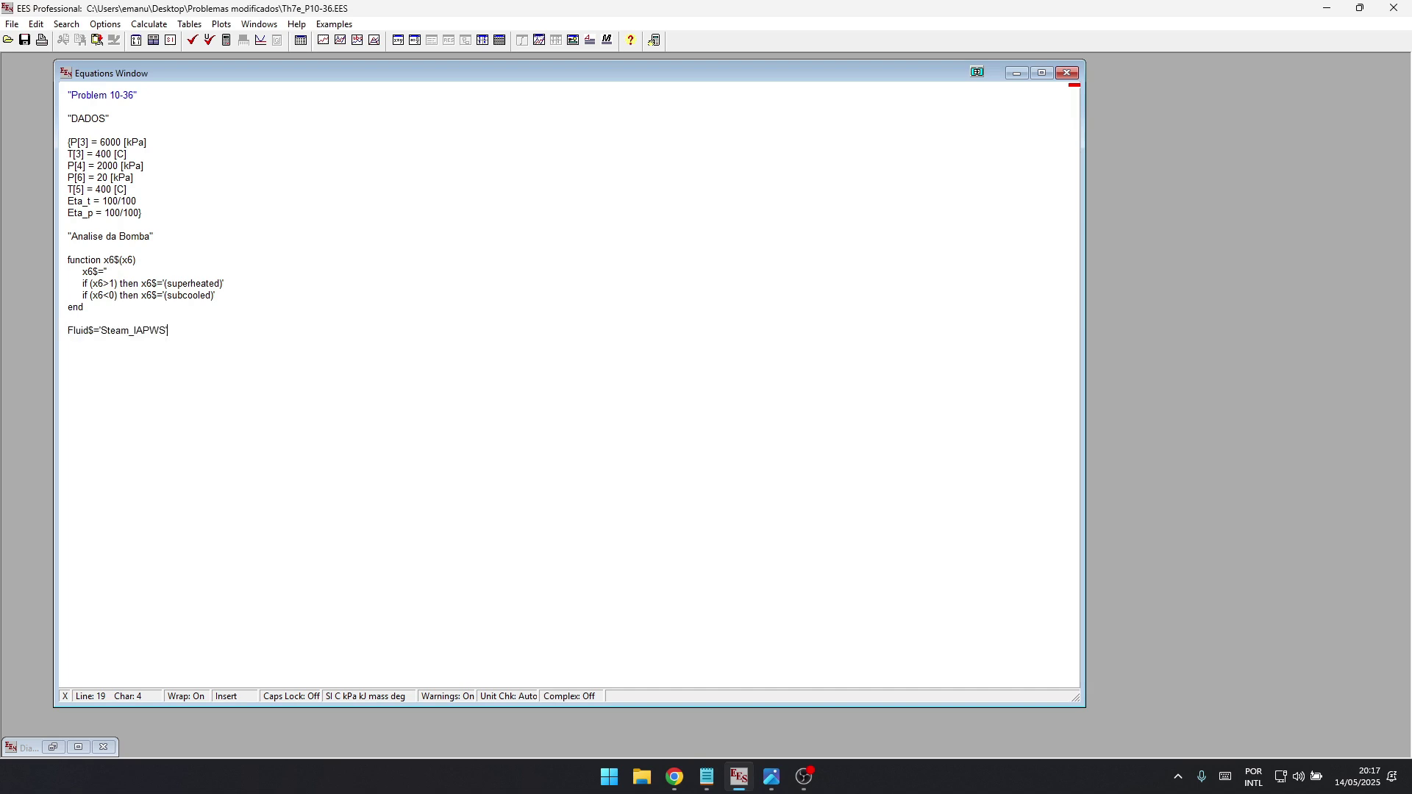
pyautogui.click(165, 330)
pyautogui.press('Return')
# - Add the comment "Condições iniciais" below the fluid definition, with the equation P[1] = P[6] under it
pyautogui.hotkey('alt', 'Tab')
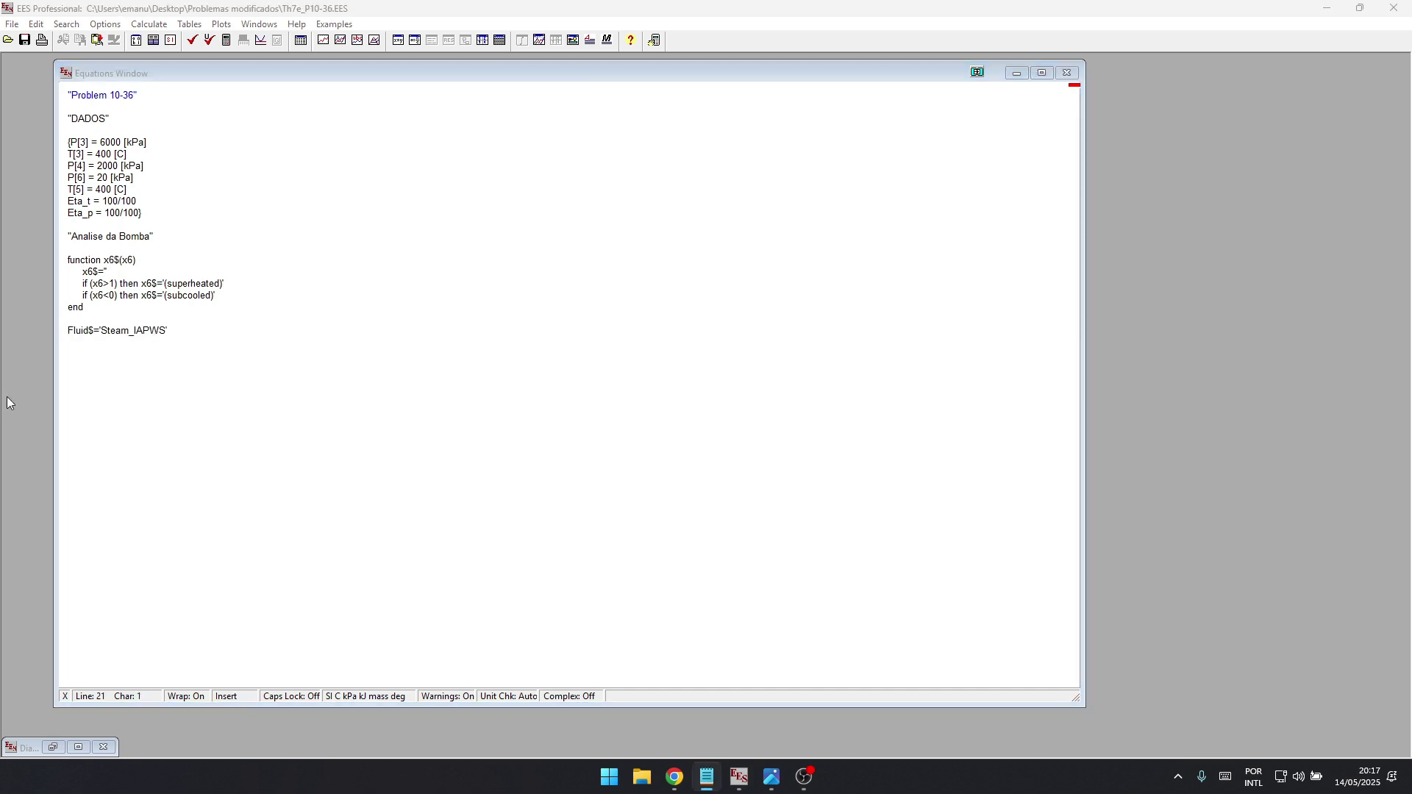
pyautogui.click(207, 347)
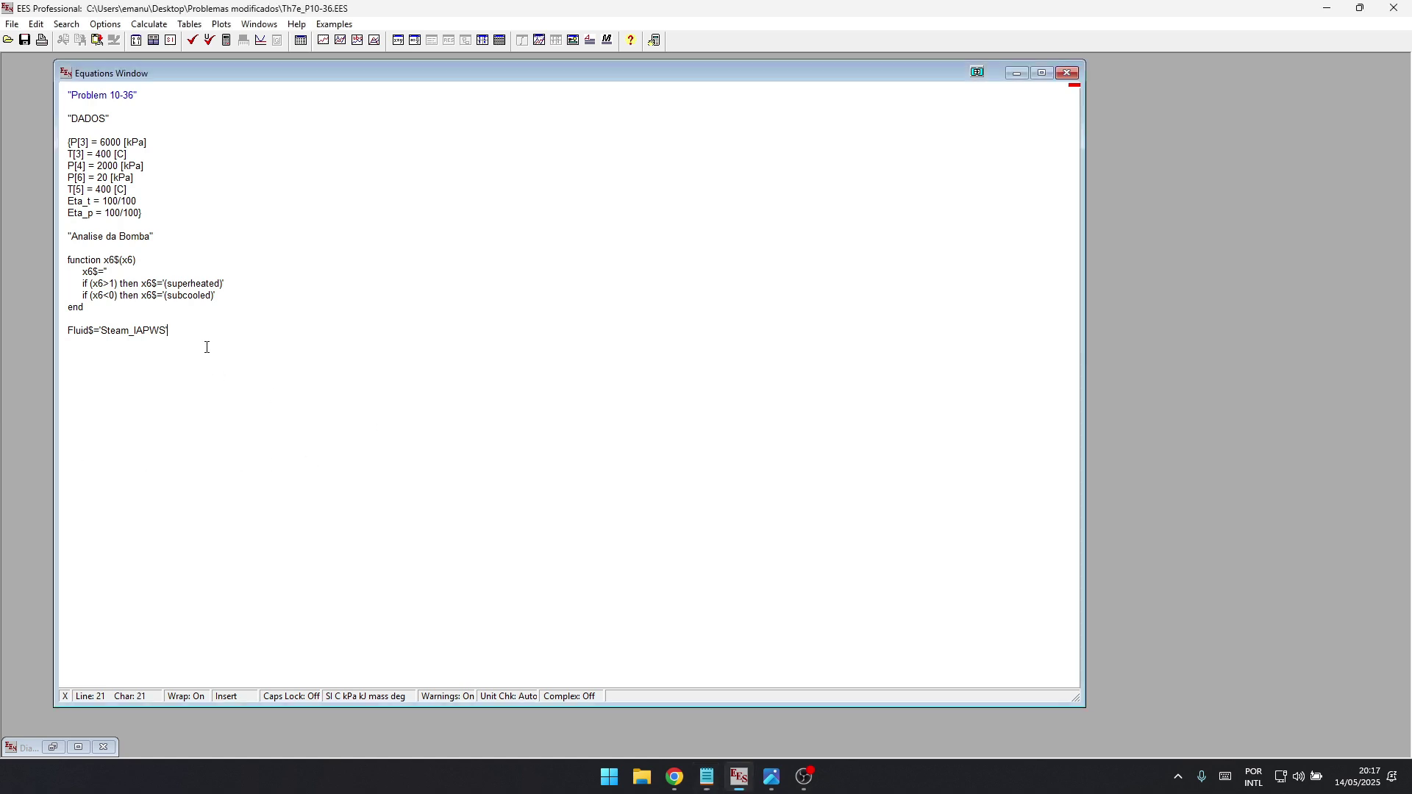
pyautogui.press('Return')
pyautogui.write('"Condições iniciais"')
pyautogui.hotkey('alt', 'Tab')
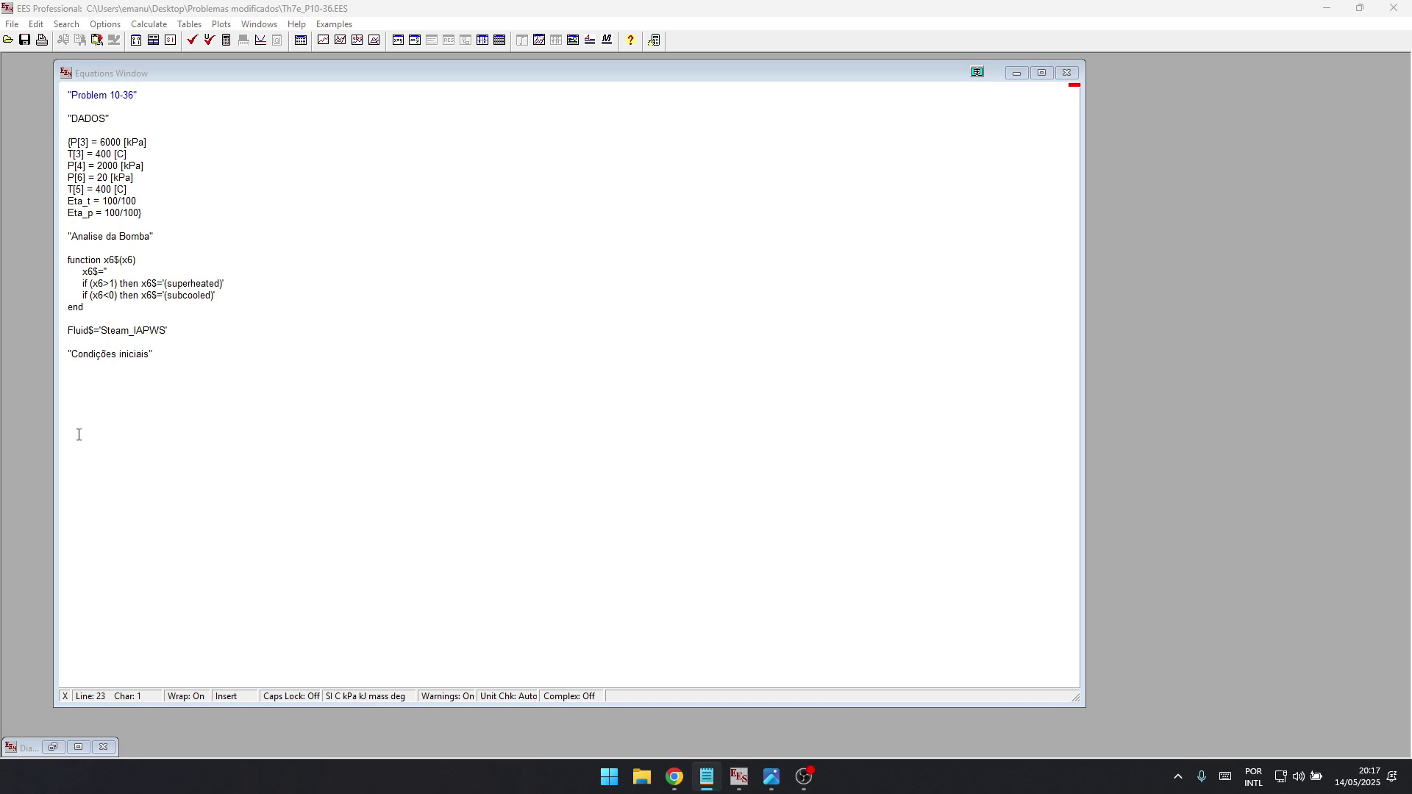
pyautogui.hotkey('alt', 'Tab')
pyautogui.press('Return')
pyautogui.write('P[1] = P[6]')
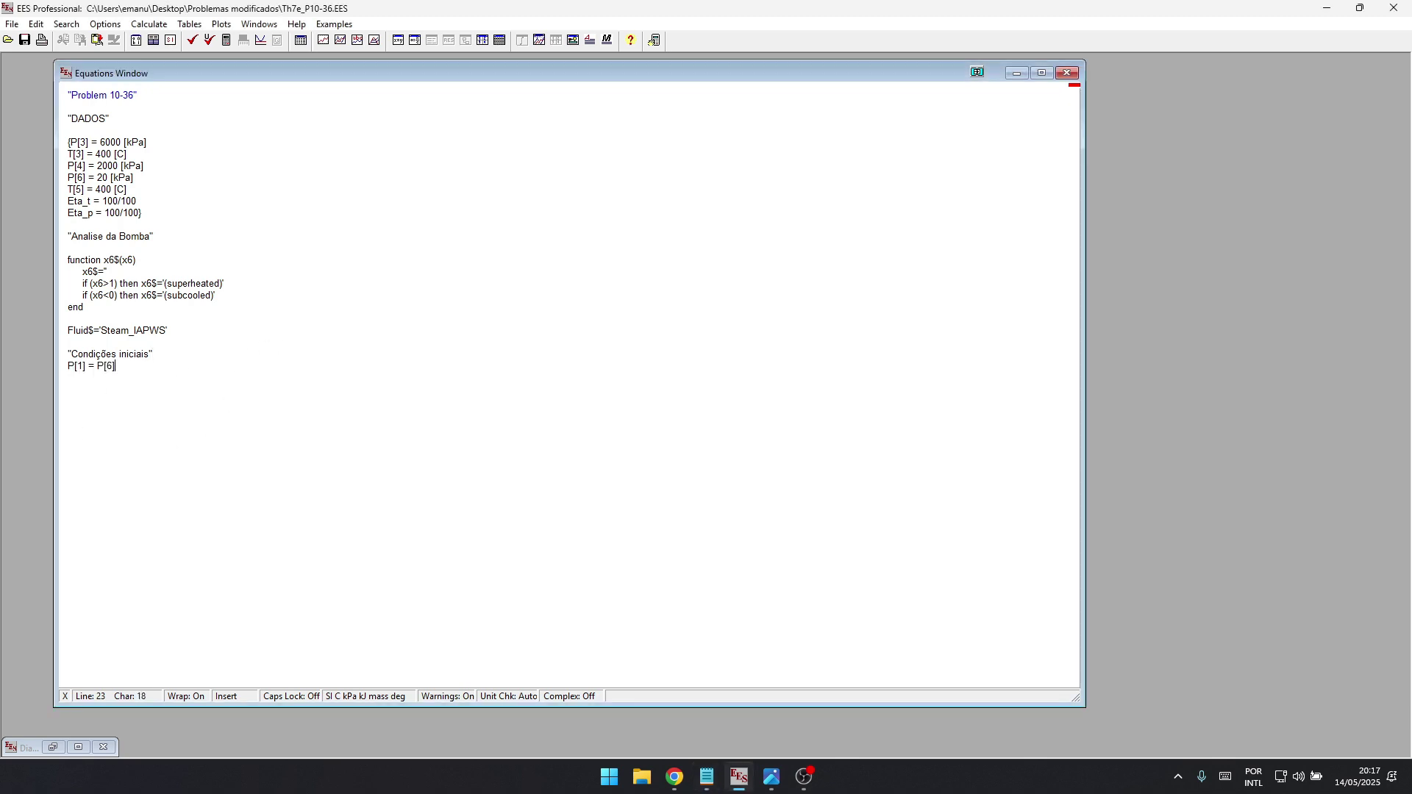
# - Add the initial conditions P[2]=P[3] and x[1]=0 beneath the P[1] equation
pyautogui.hotkey('alt', 'Tab')
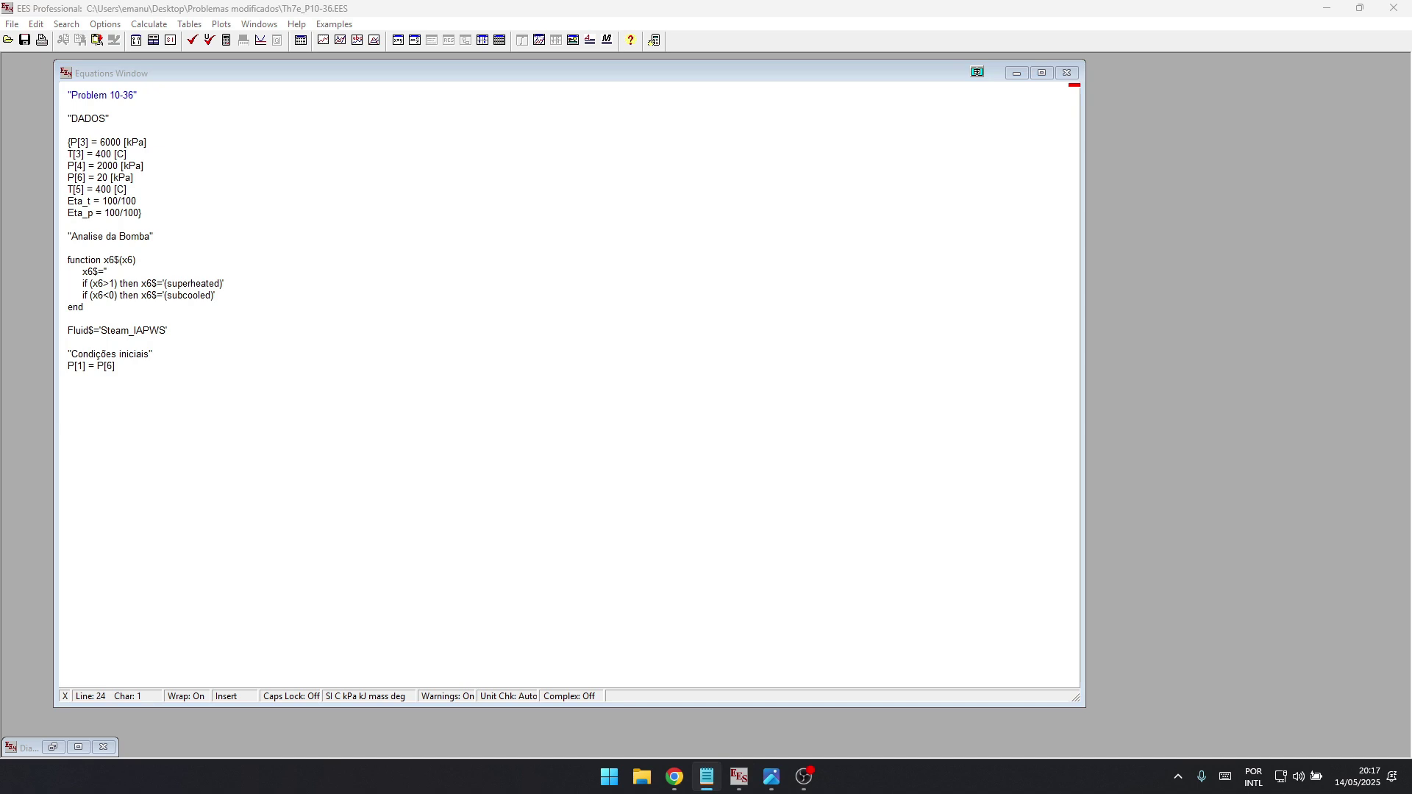
pyautogui.click(80, 384)
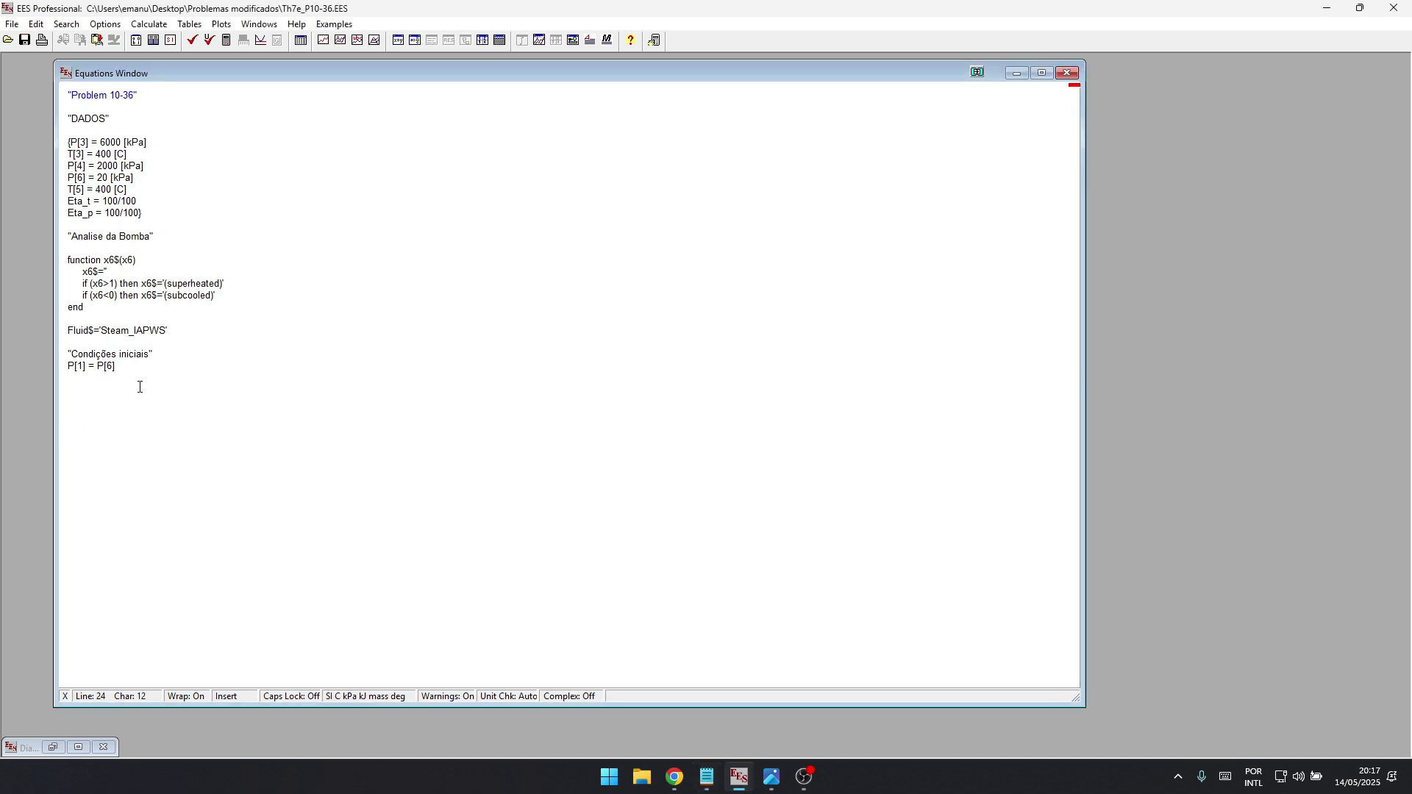
pyautogui.write('P[2]=P[3]')
pyautogui.hotkey('alt', 'Tab')
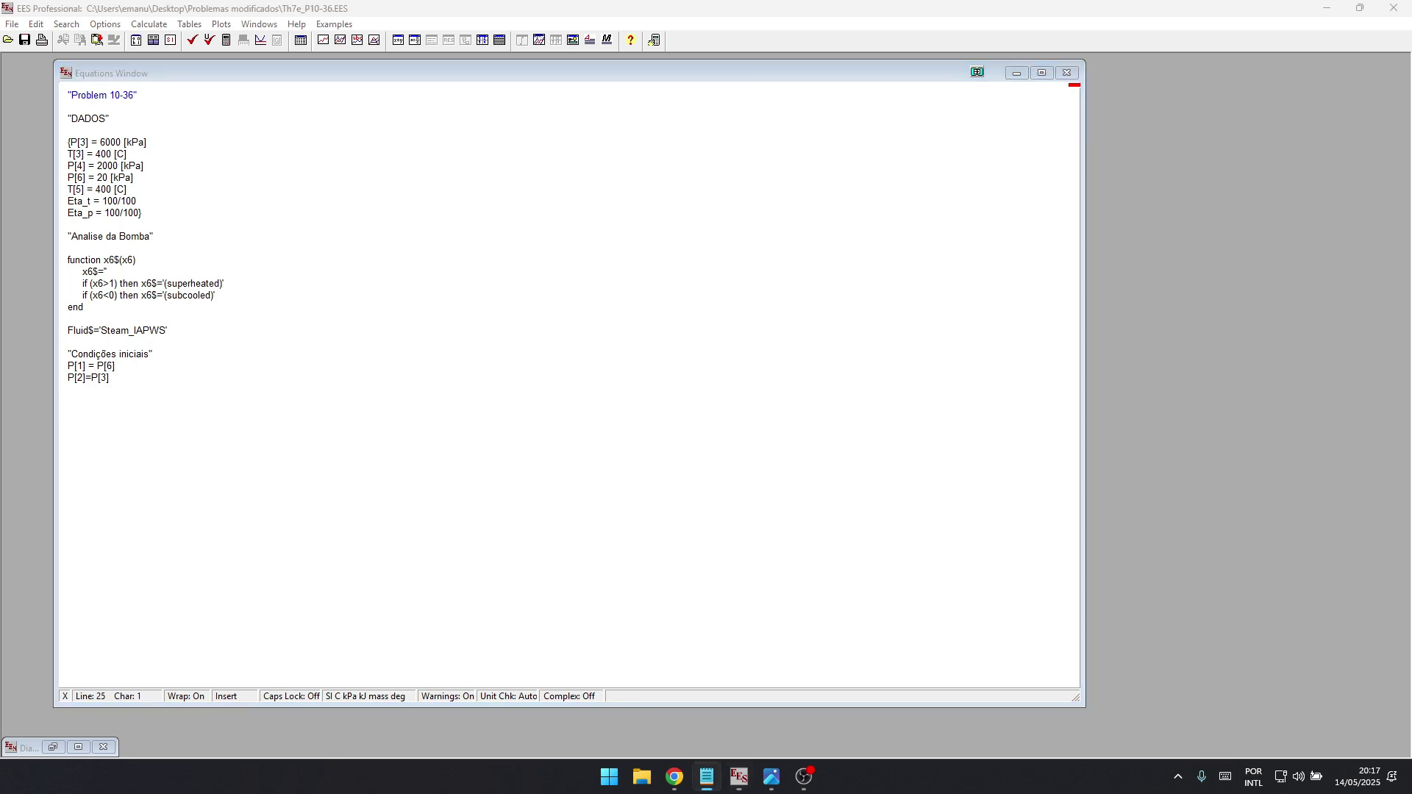
pyautogui.click(144, 385)
pyautogui.press('Return')
pyautogui.write('x[1]=0')
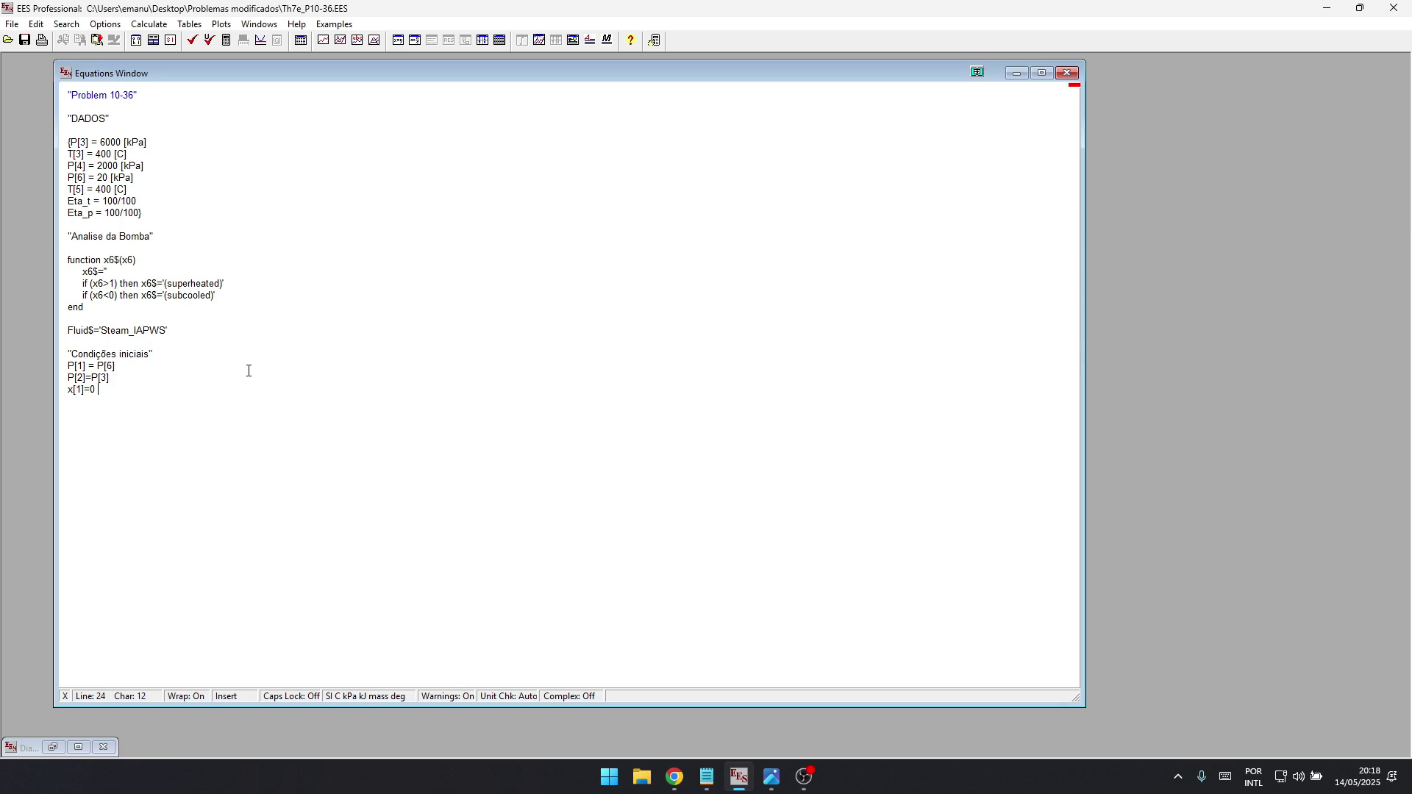
pyautogui.click(103, 378)
# - Add an "Estado 1" comment after a blank line, with the equation h[1]=enthalpy(Fluid$;P=P[1];x=x[1]) under it
pyautogui.hotkey('alt', 'Tab')
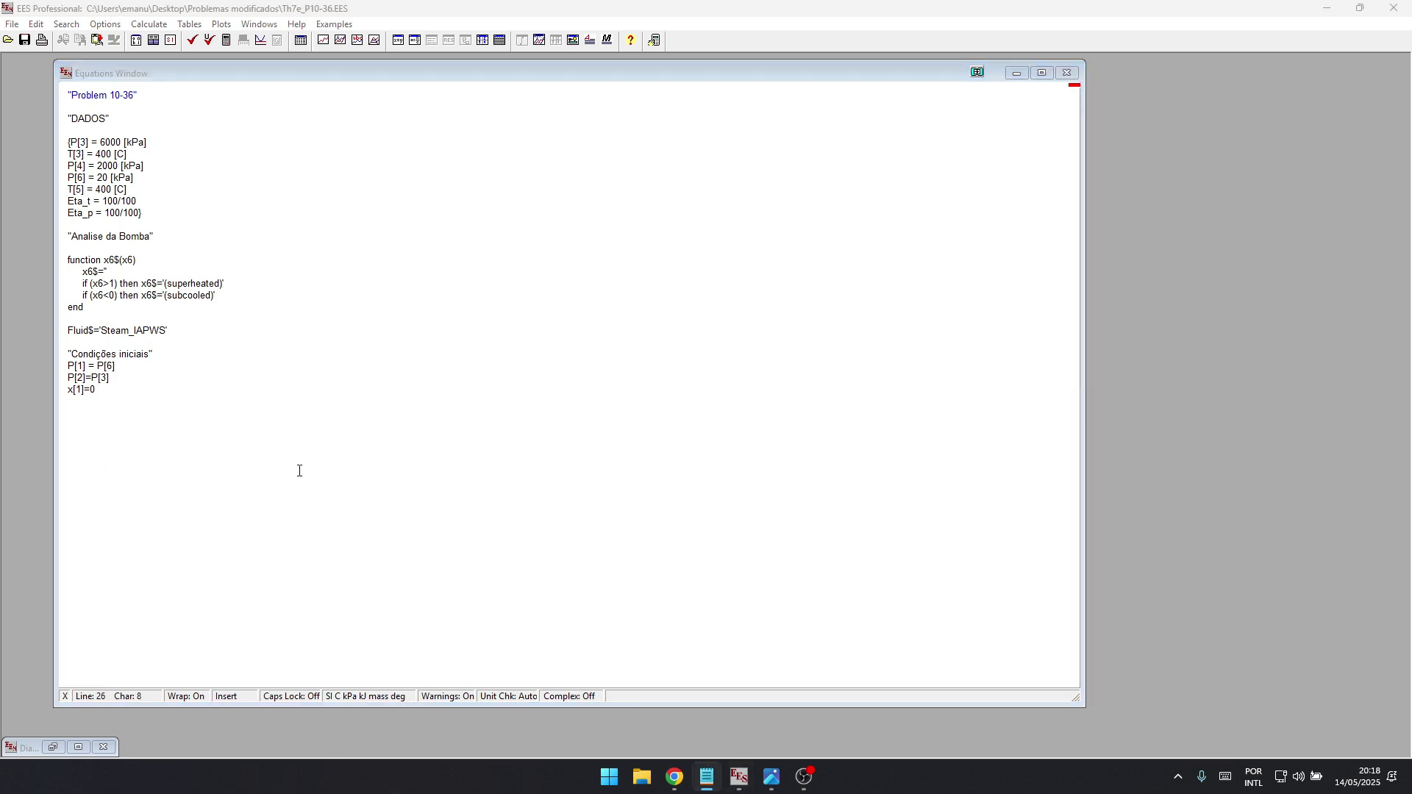
pyautogui.click(136, 401)
pyautogui.write('"Estado 1"')
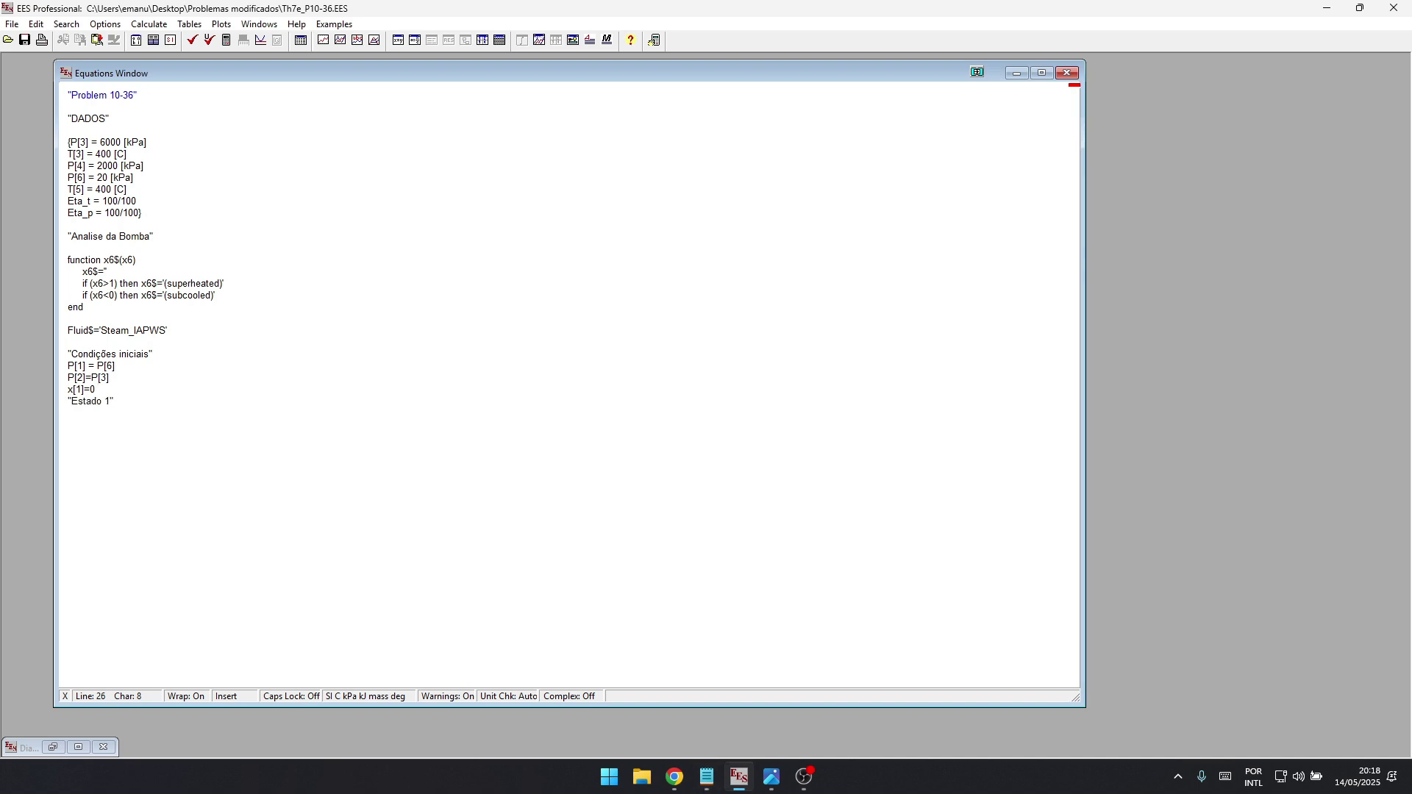
pyautogui.click(132, 391)
pyautogui.press('Return')
pyautogui.hotkey('alt', 'Tab')
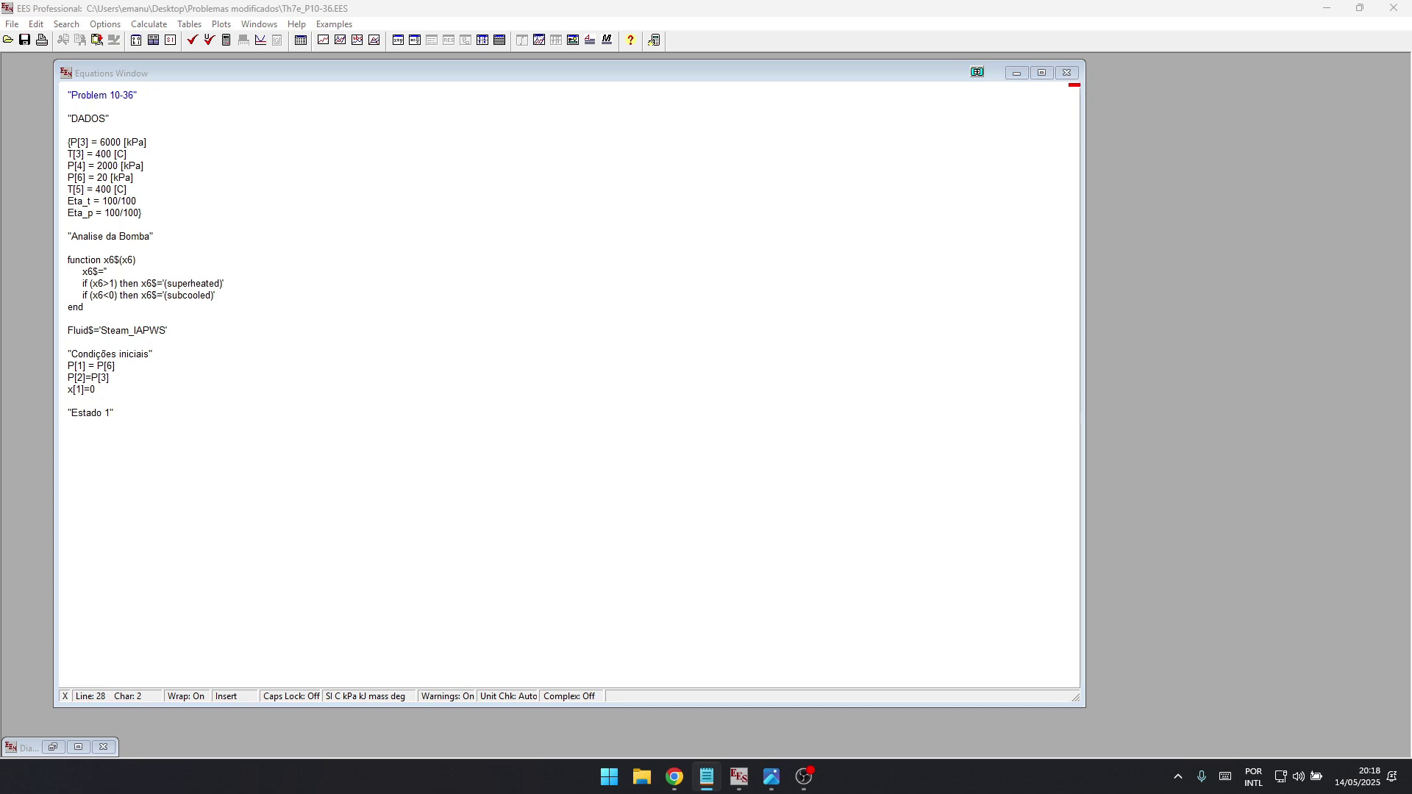
pyautogui.hotkey('alt', 'Tab')
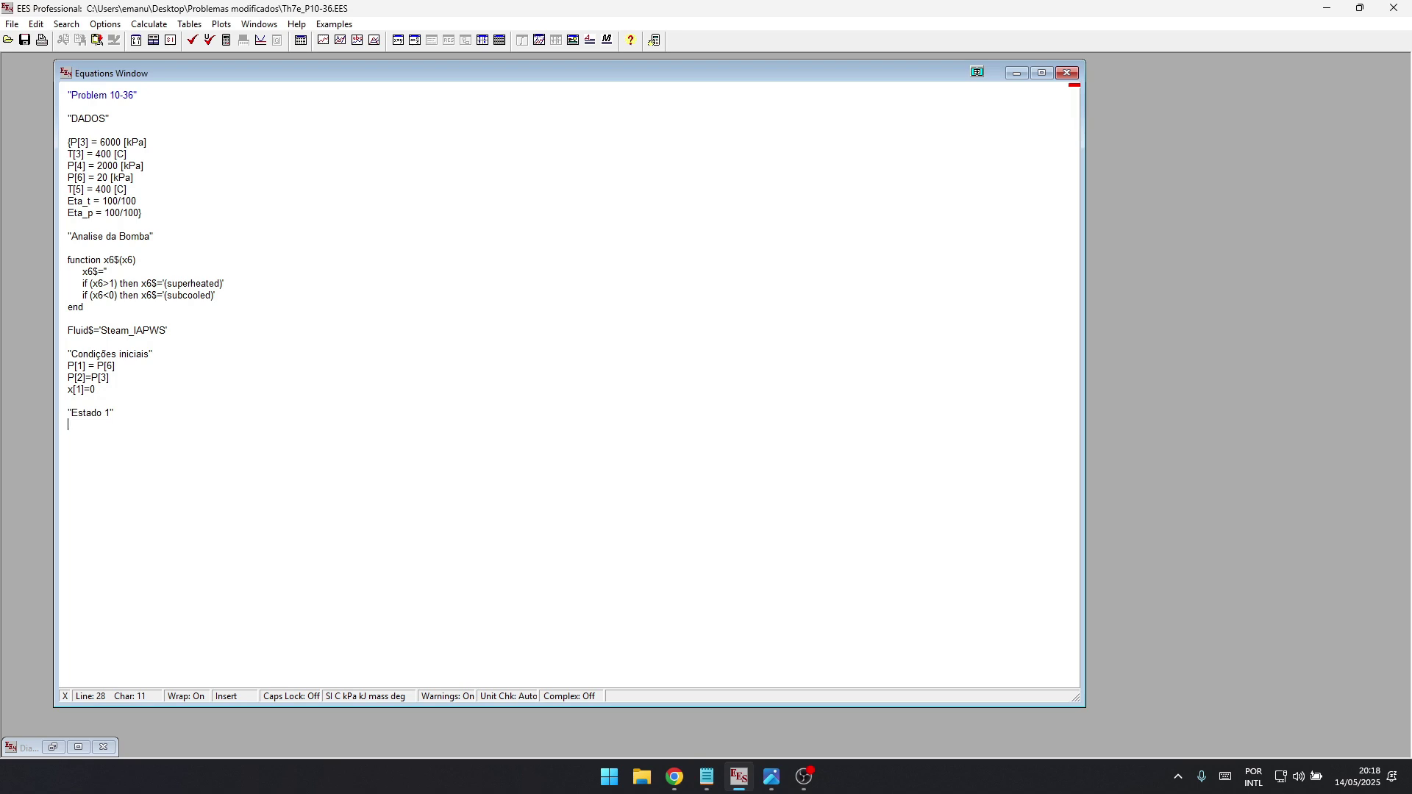
pyautogui.write('h[1]=enthalpy(Fluid$;P=P[1];x=x[1])')
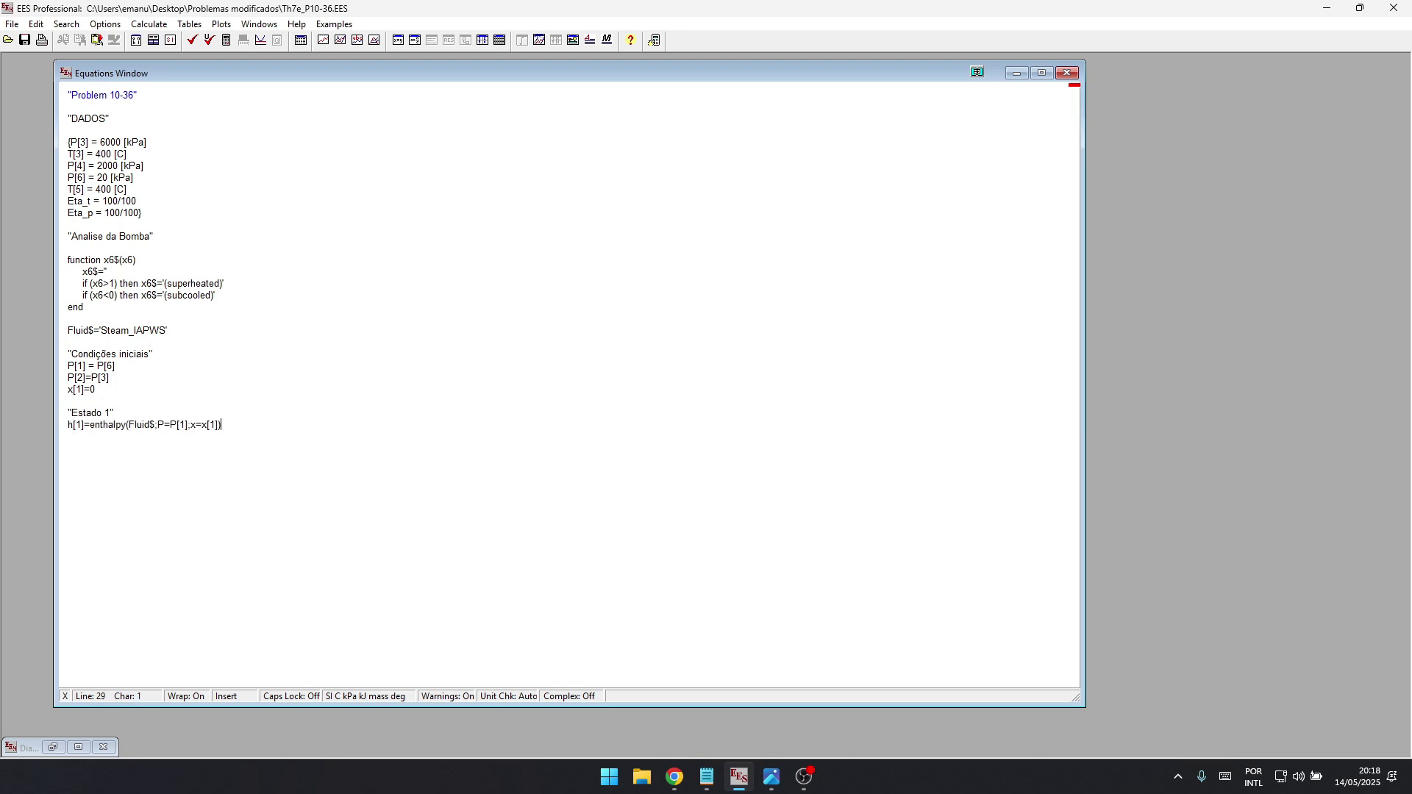
# - Add the state 1 equations v[1]=volume(Fluid$;P=P[1];x=x[1]) and s[1]=entropy(Fluid$;P=P[1];x=x[1])
pyautogui.hotkey('alt', 'Tab')
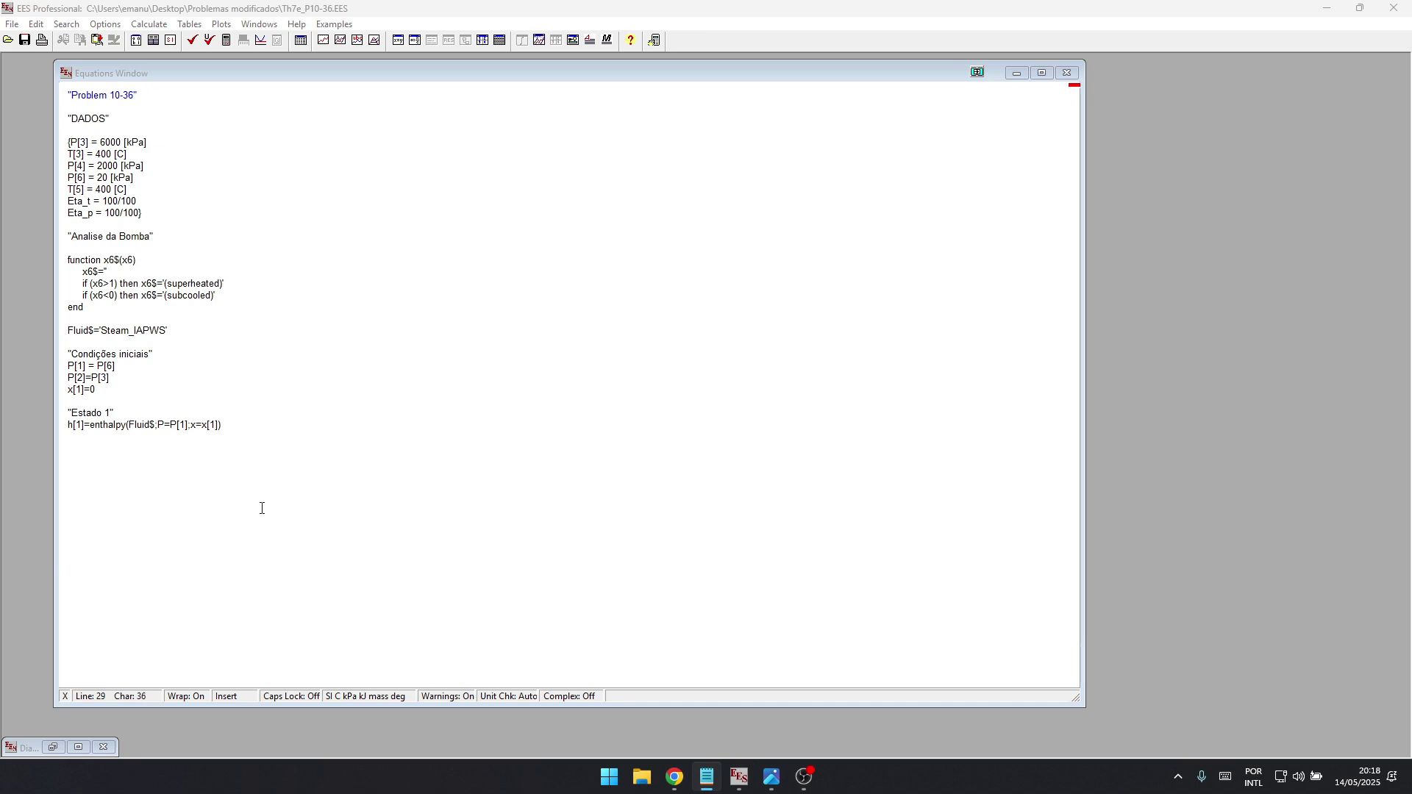
pyautogui.click(264, 448)
pyautogui.write('v[1]=volume(Fluid$;P=P[1];x=x[1]) s')
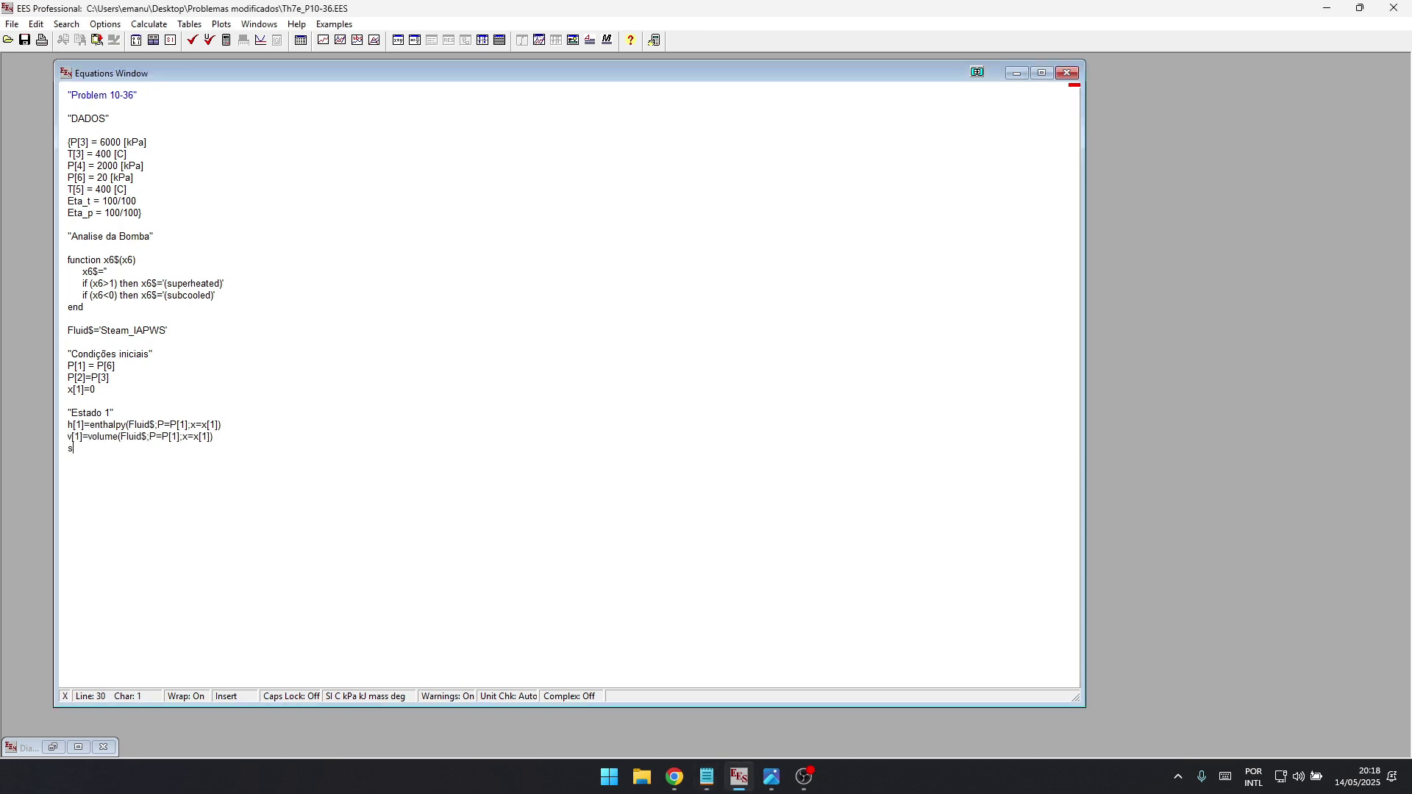
pyautogui.hotkey('alt', 'Tab')
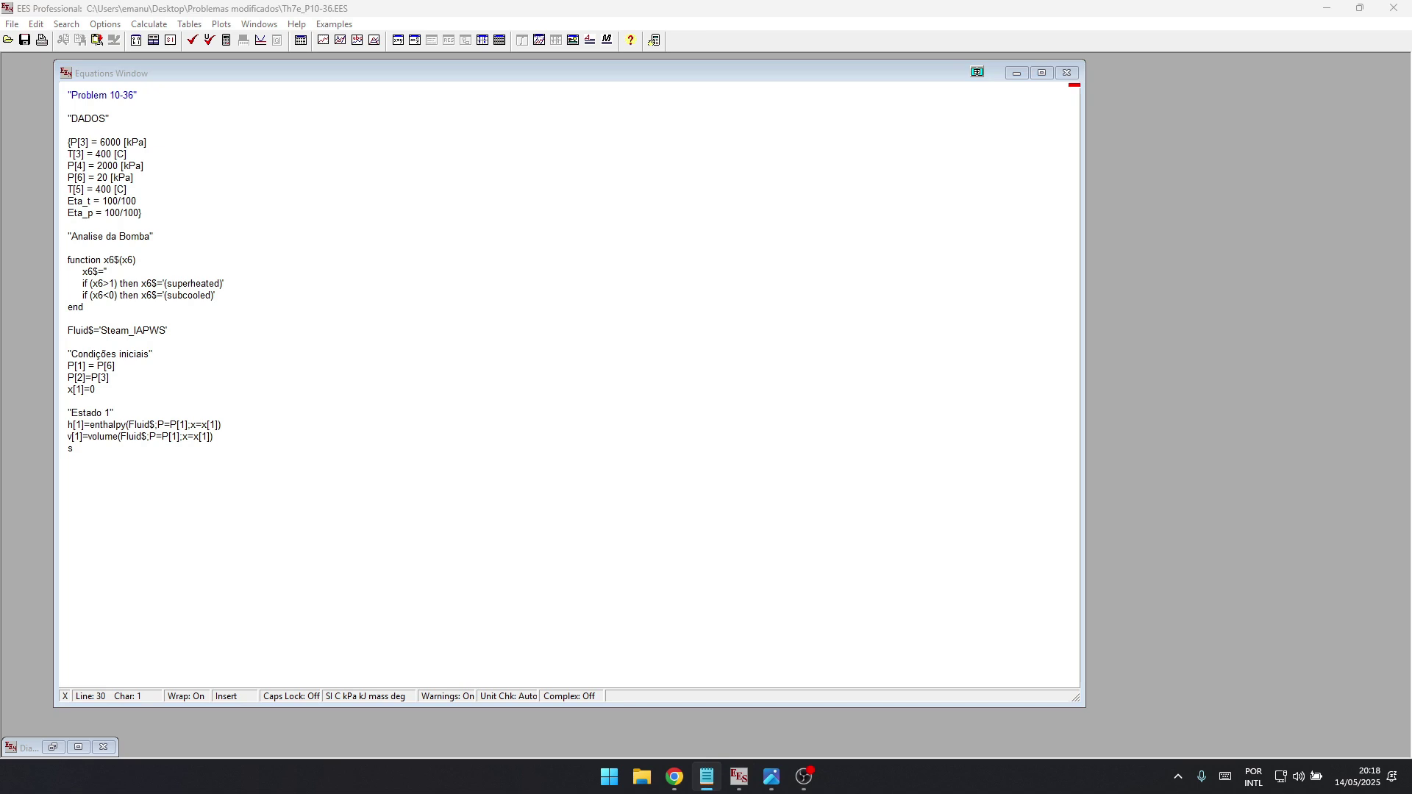
pyautogui.hotkey('alt', 'Tab')
pyautogui.write('[1]=entropy(Fluid$;P=P[1];x=x[1])')
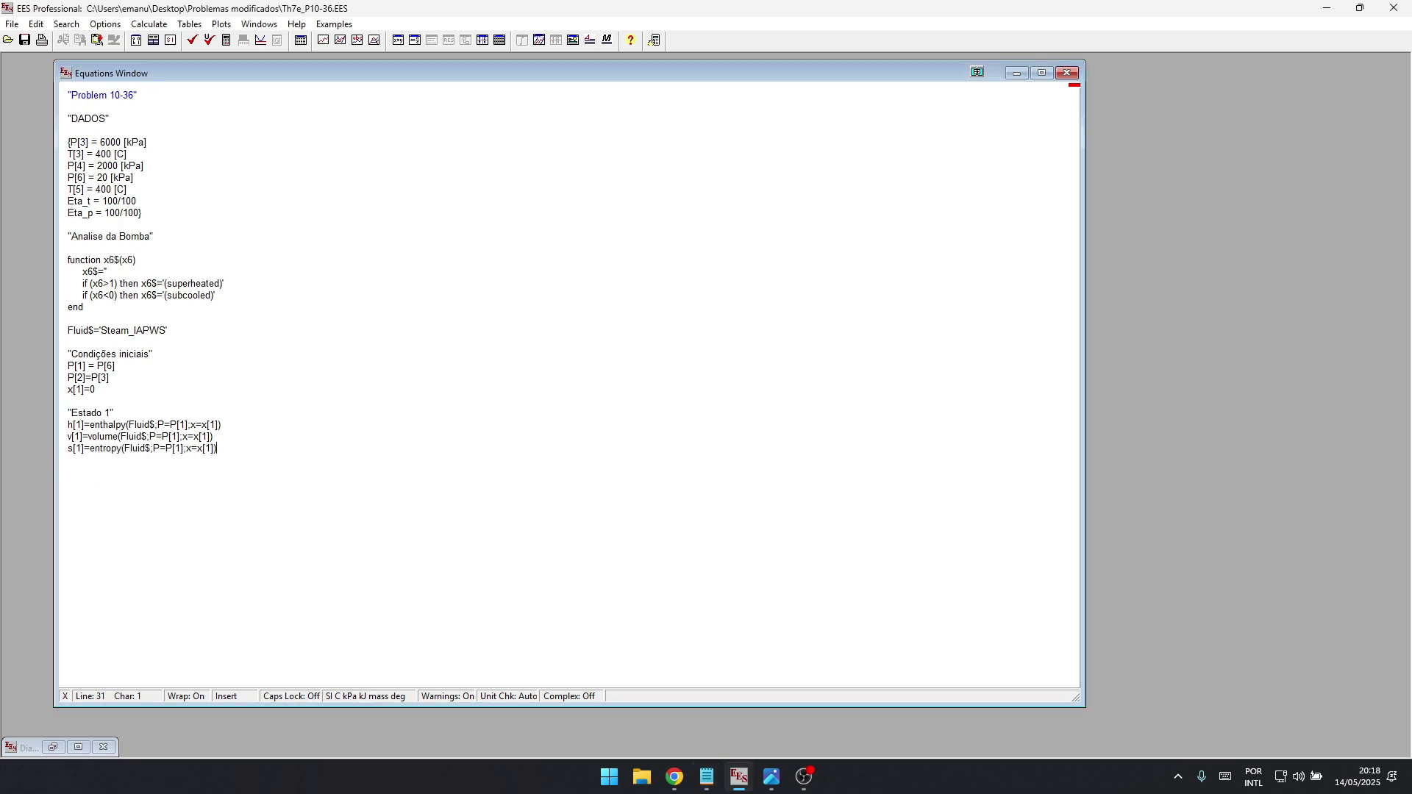
# - Add the state 1 temperature equation T[1]=temperature(Fluid$;P=P[1];x=x[1]) below the entropy equation
pyautogui.hotkey('alt', 'Tab')
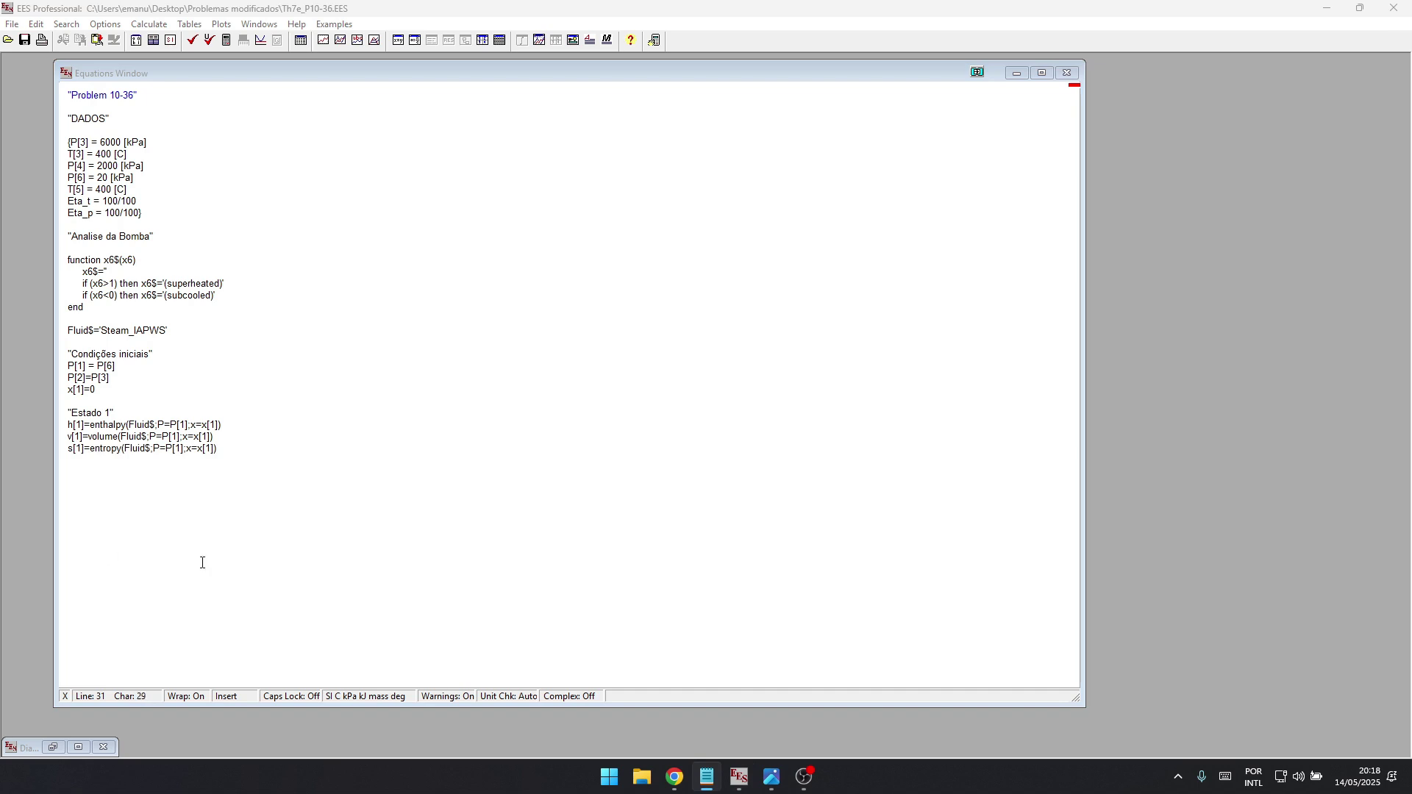
pyautogui.click(234, 455)
pyautogui.press('Return')
pyautogui.write('T[1]=temperature(Fluid$;P=P[1];x=x[1])')
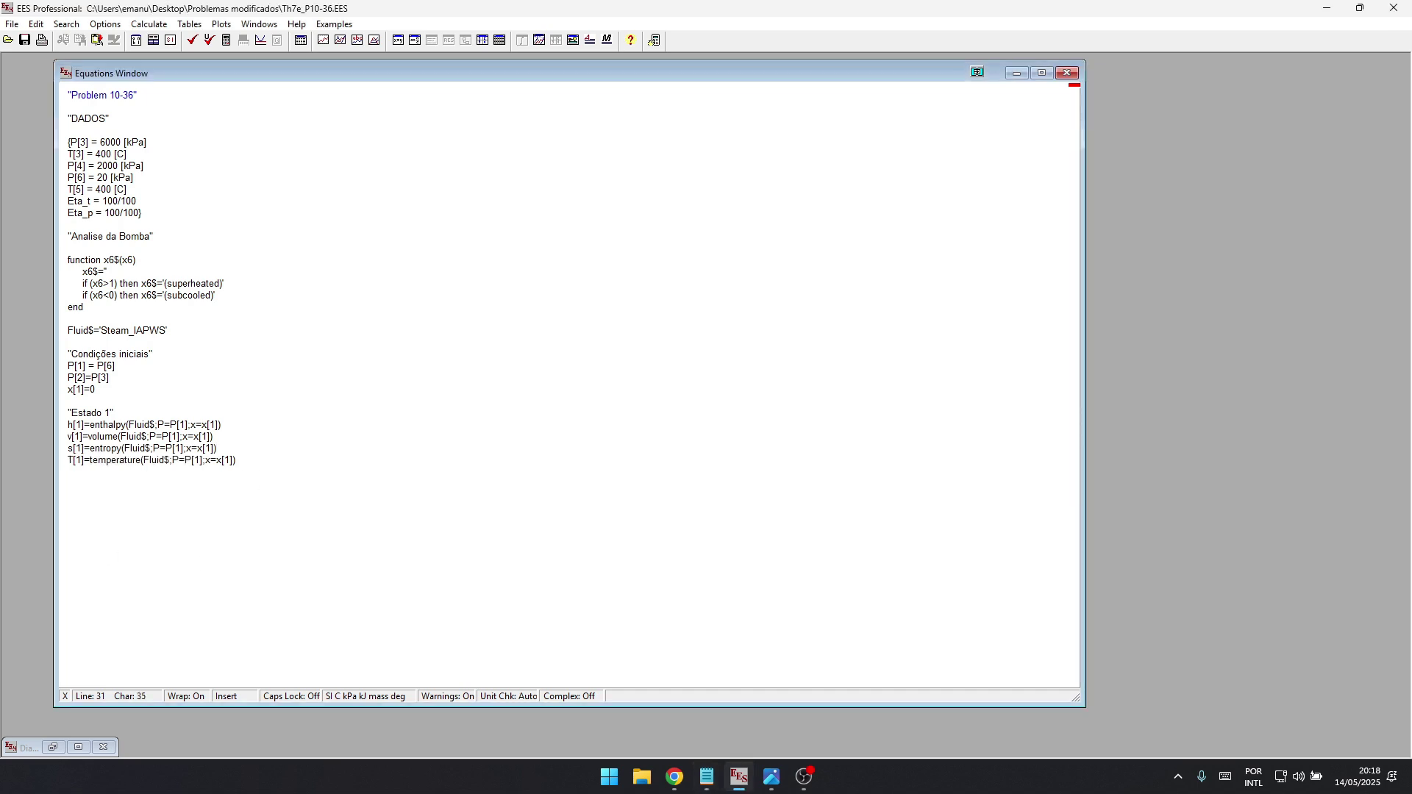
# - Add the comment "Trabalho da bomba isentropica considerando volume especifico" after a blank line below the T[1] equation
pyautogui.hotkey('alt', 'Tab')
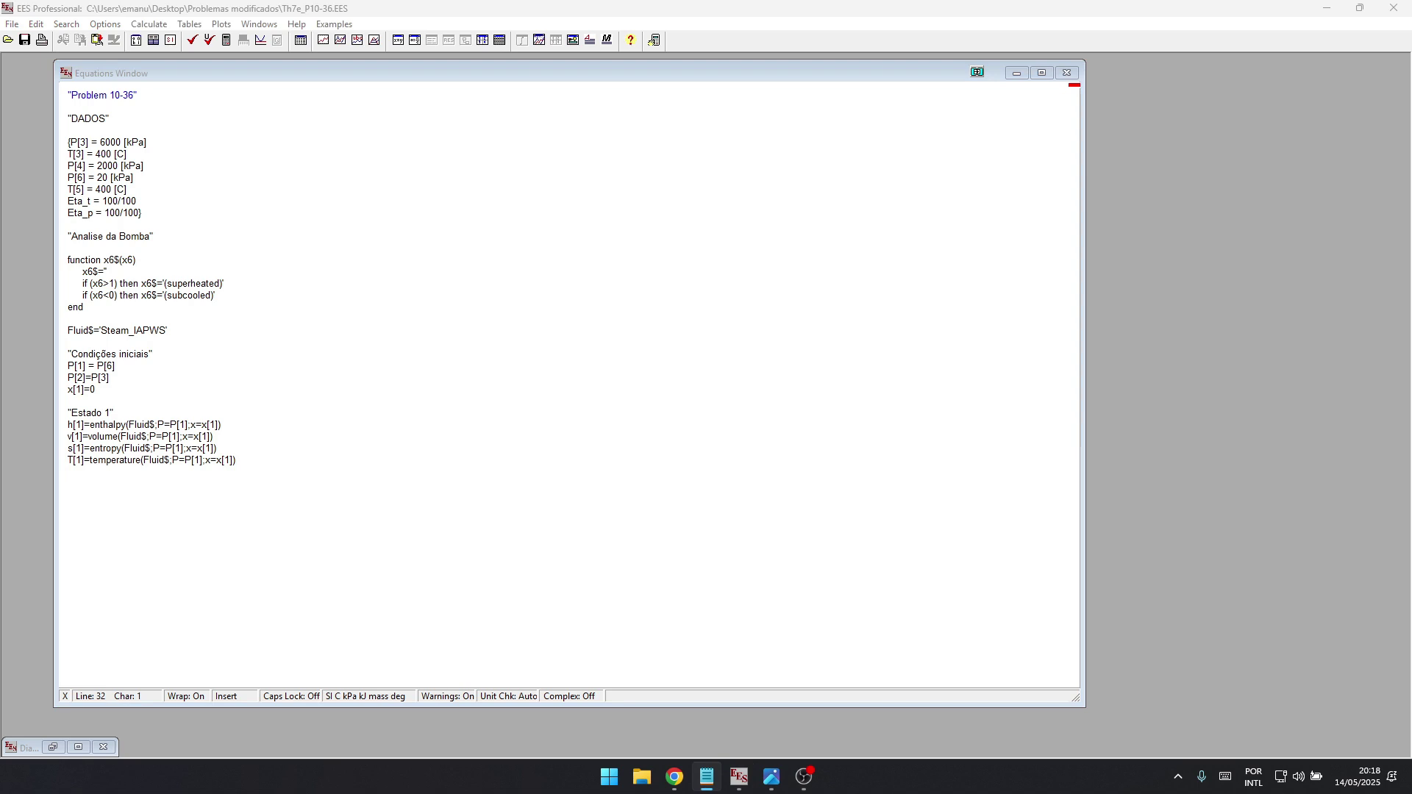
pyautogui.click(257, 458)
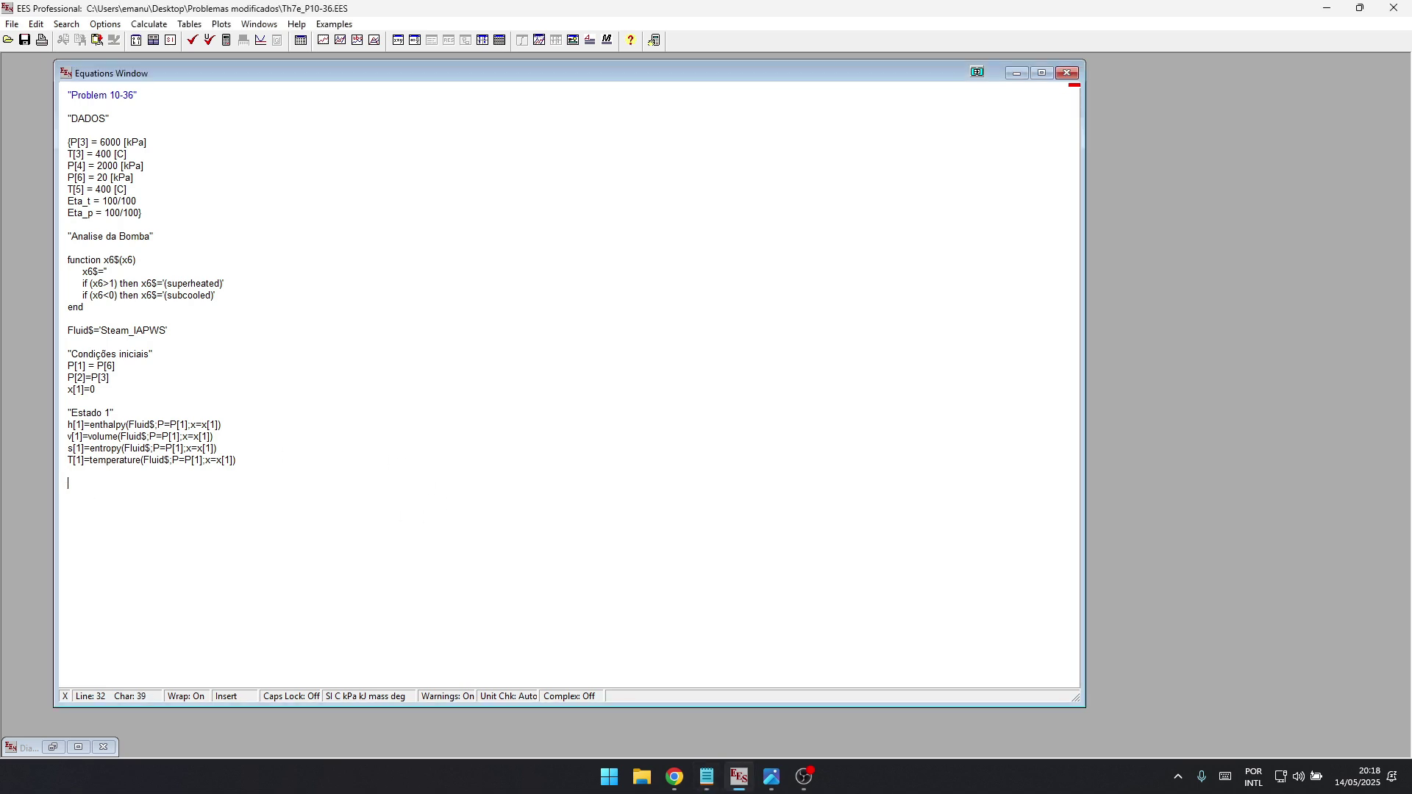
pyautogui.write('"Trabalho da bomba isentropica considerando volume especifico"')
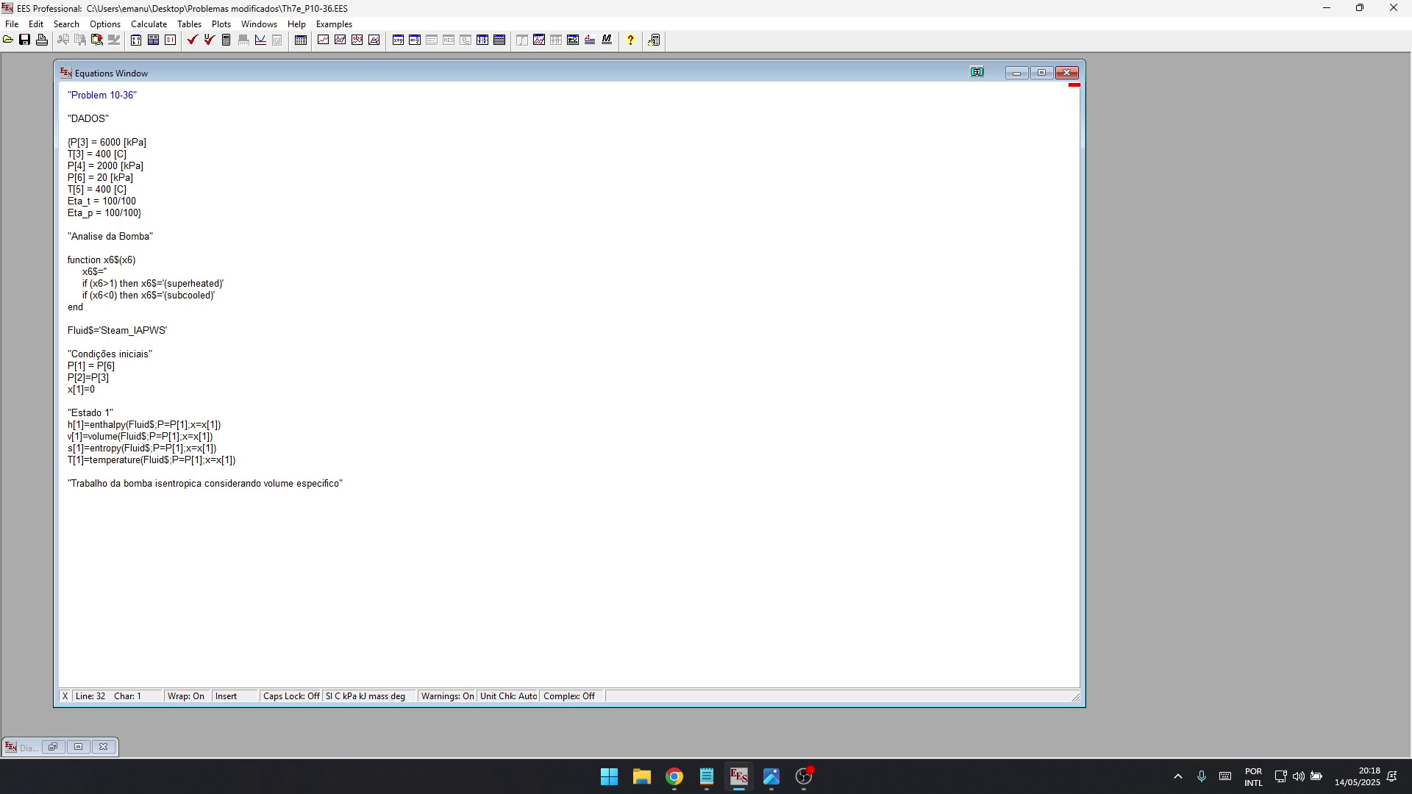
# - Add the isentropic pump work equation W_p_s=v[1]*(P[2]-P[1]) under the pump work comment
pyautogui.hotkey('alt', 'Tab')
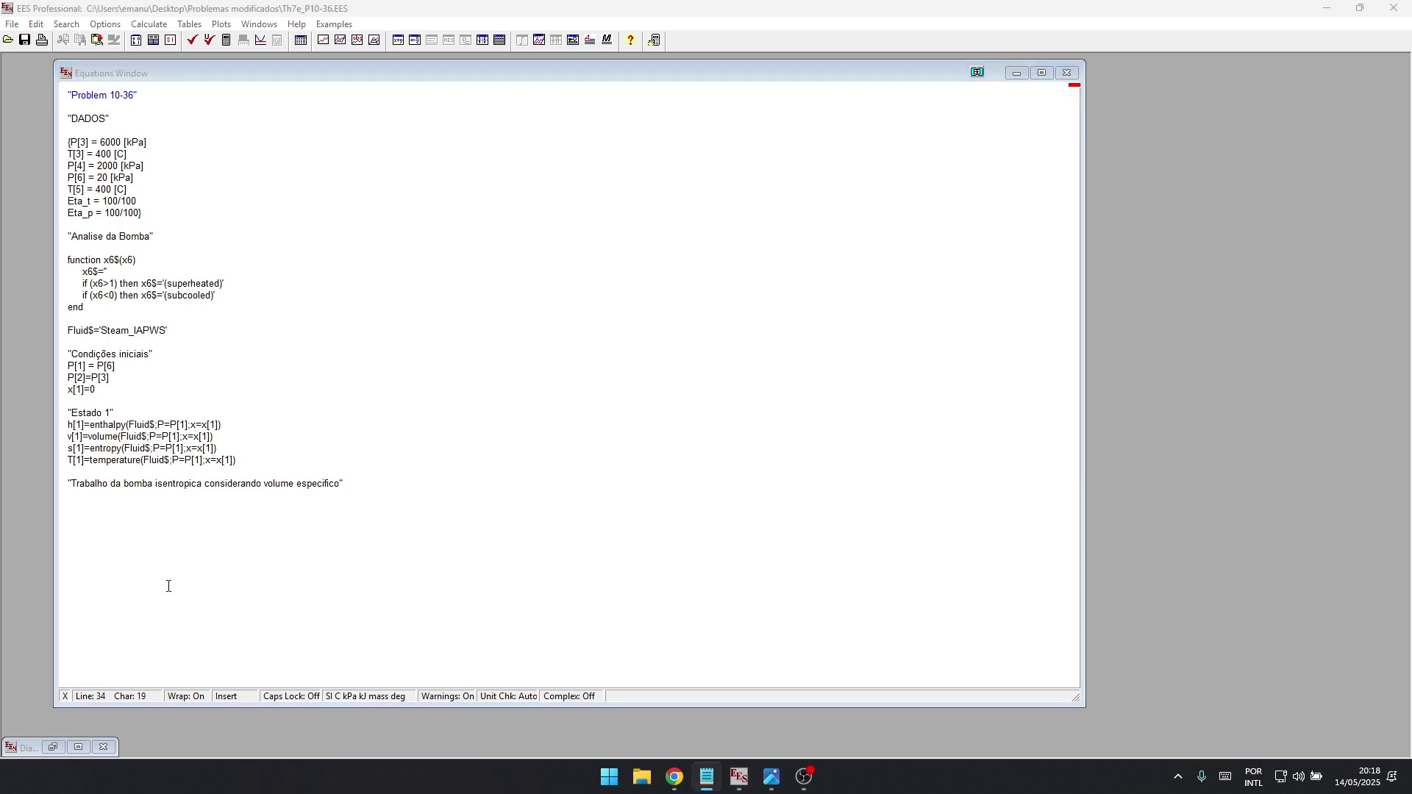
pyautogui.click(345, 482)
pyautogui.press('Return')
pyautogui.write('W_p_s=v[1]*(P[2]-P[1])')
pyautogui.click(93, 510)
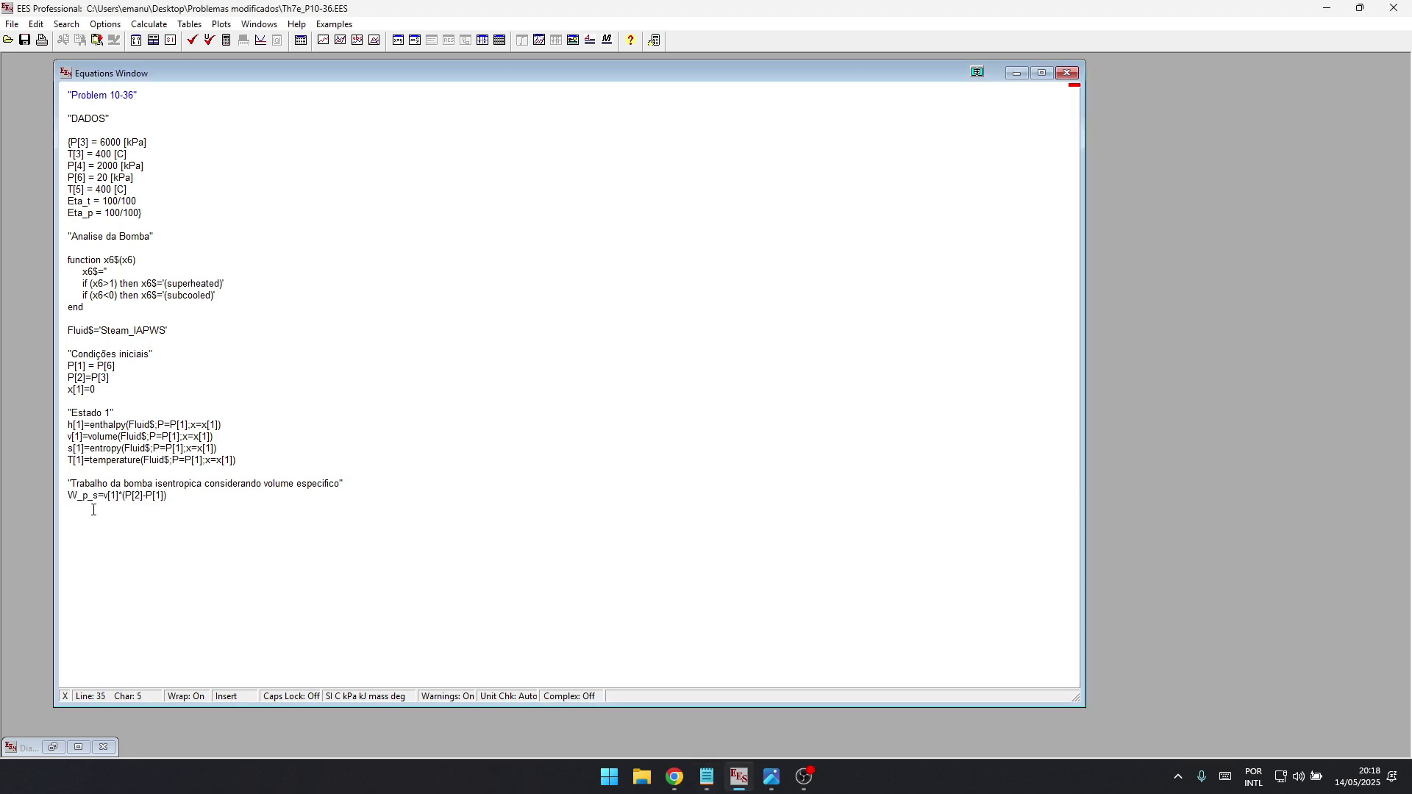
pyautogui.click(91, 458)
pyautogui.click(132, 496)
# - Add the actual pump work equation W_p=W_p_s/Eta_p below the isentropic pump work equation
pyautogui.hotkey('alt', 'Tab')
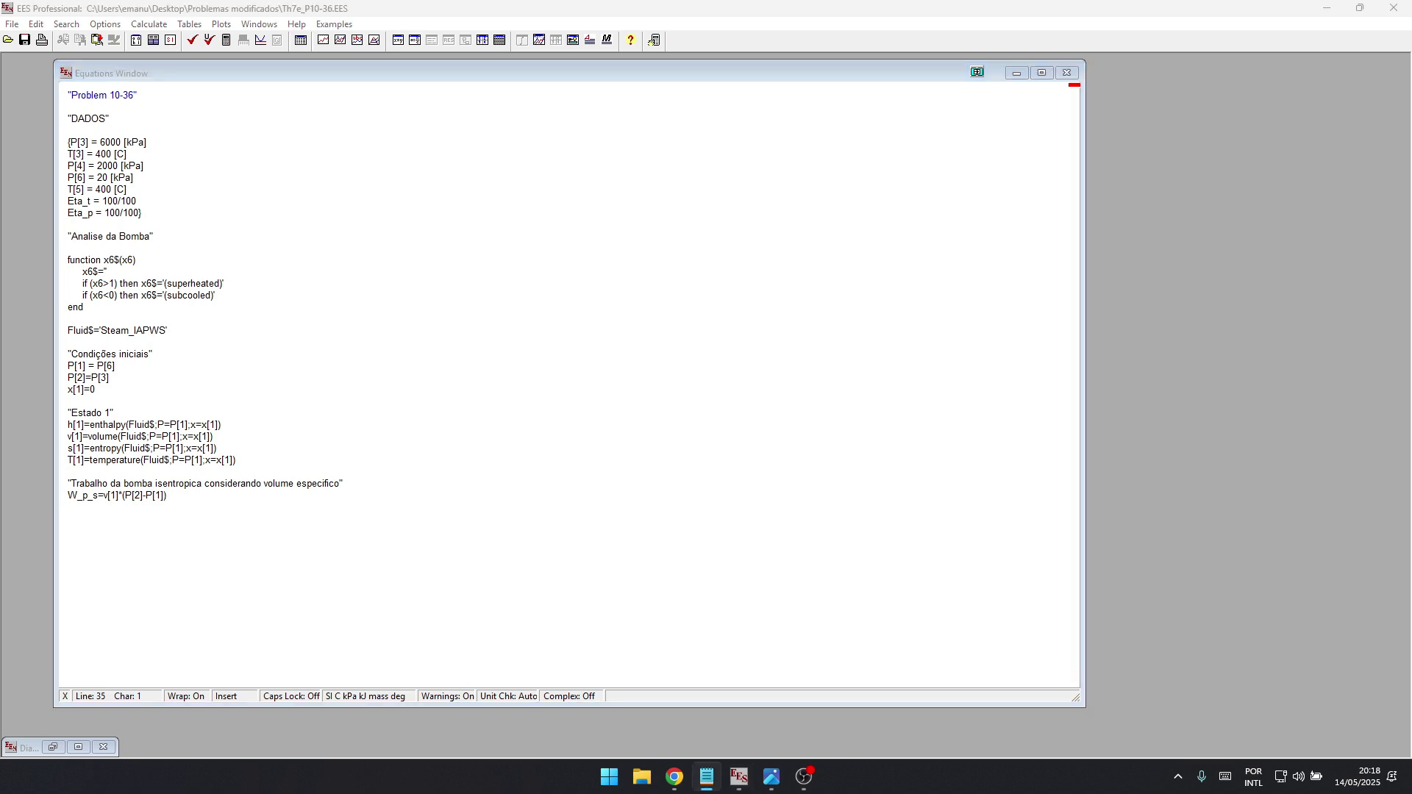
pyautogui.click(176, 503)
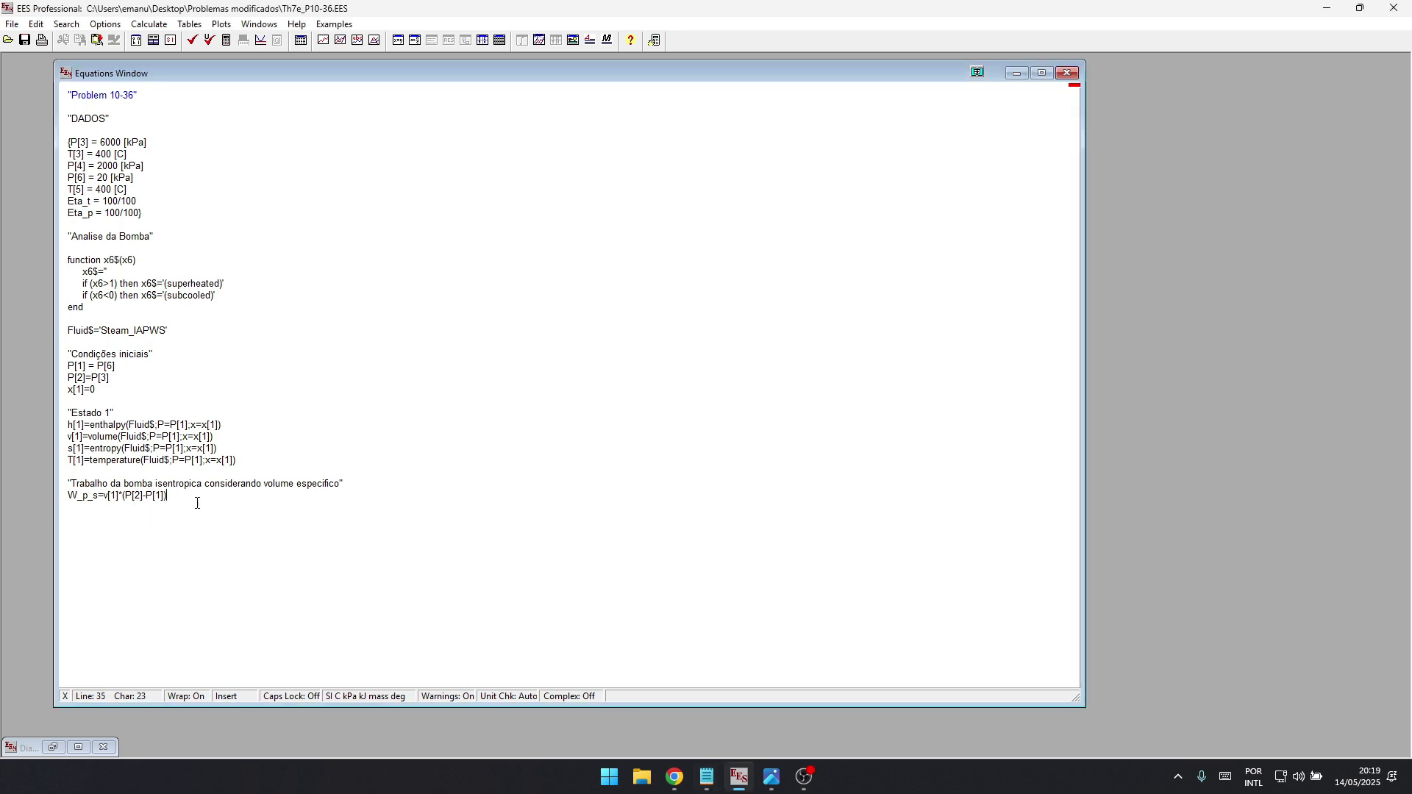
pyautogui.write('W_p=W_p_s/Eta_p')
pyautogui.click(119, 224)
pyautogui.click(68, 436)
# - Add an "Estado 2" comment after a blank line, with the equation h[2]=h[1]+W_p under it
pyautogui.hotkey('alt', 'Tab')
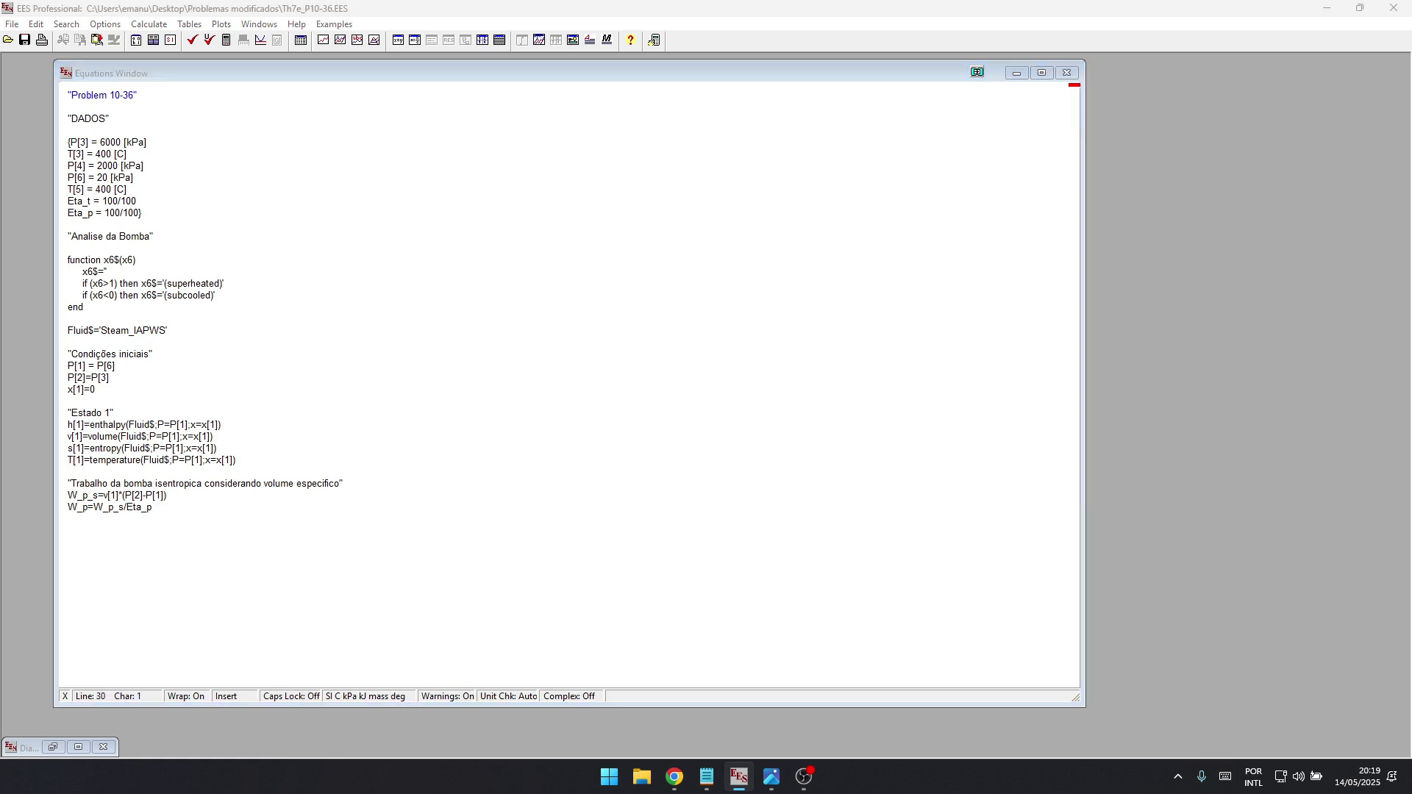
pyautogui.click(221, 502)
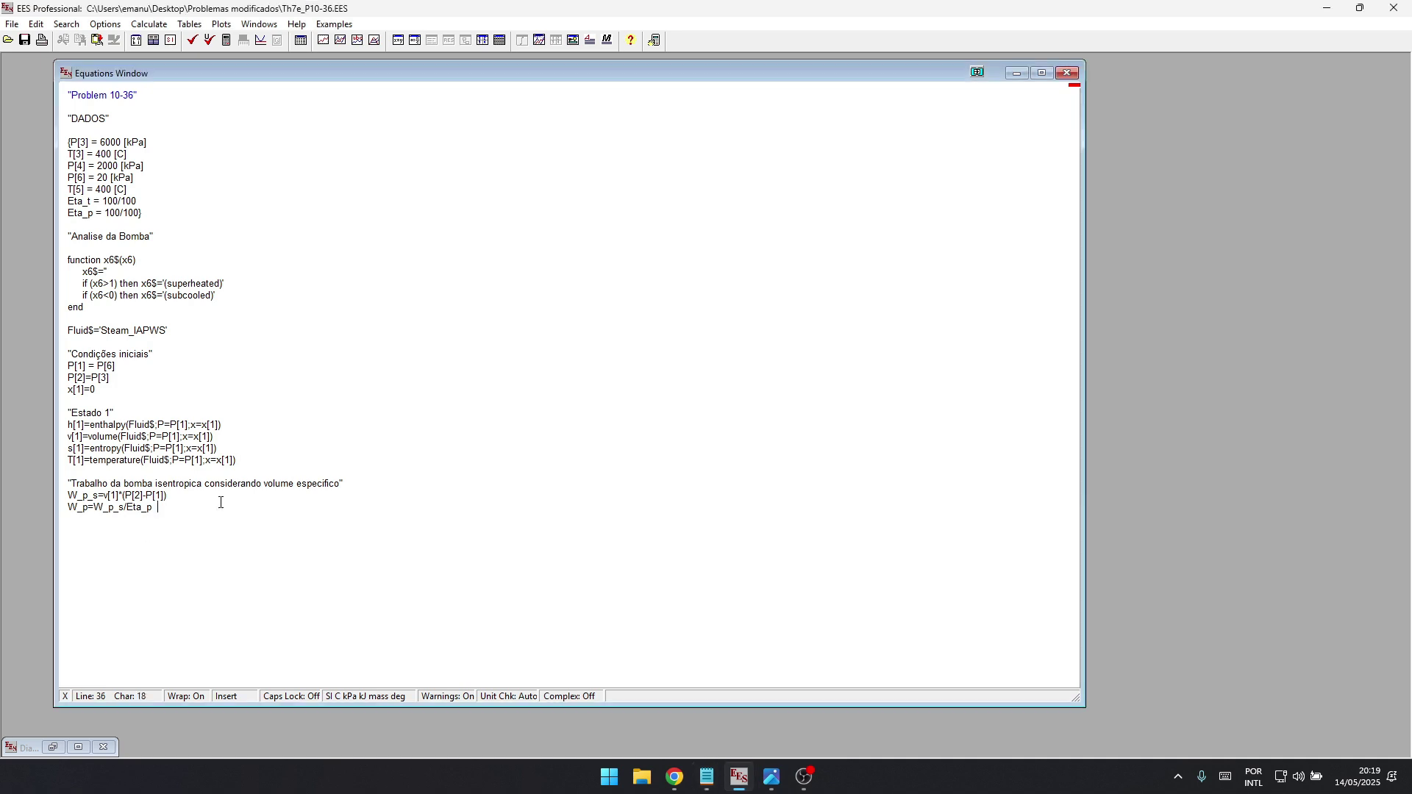
pyautogui.write('"Estado 2"')
pyautogui.hotkey('alt', 'Tab')
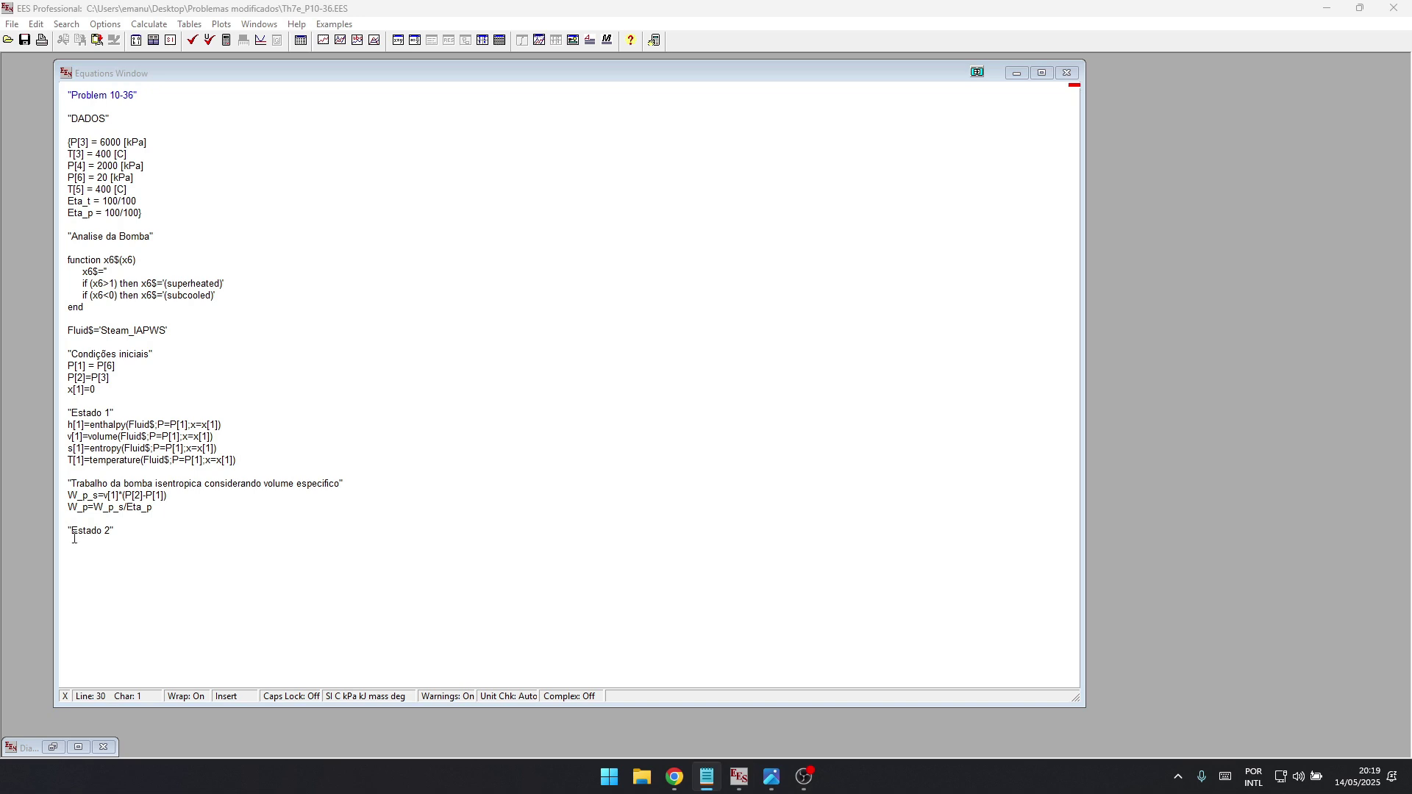
pyautogui.click(133, 539)
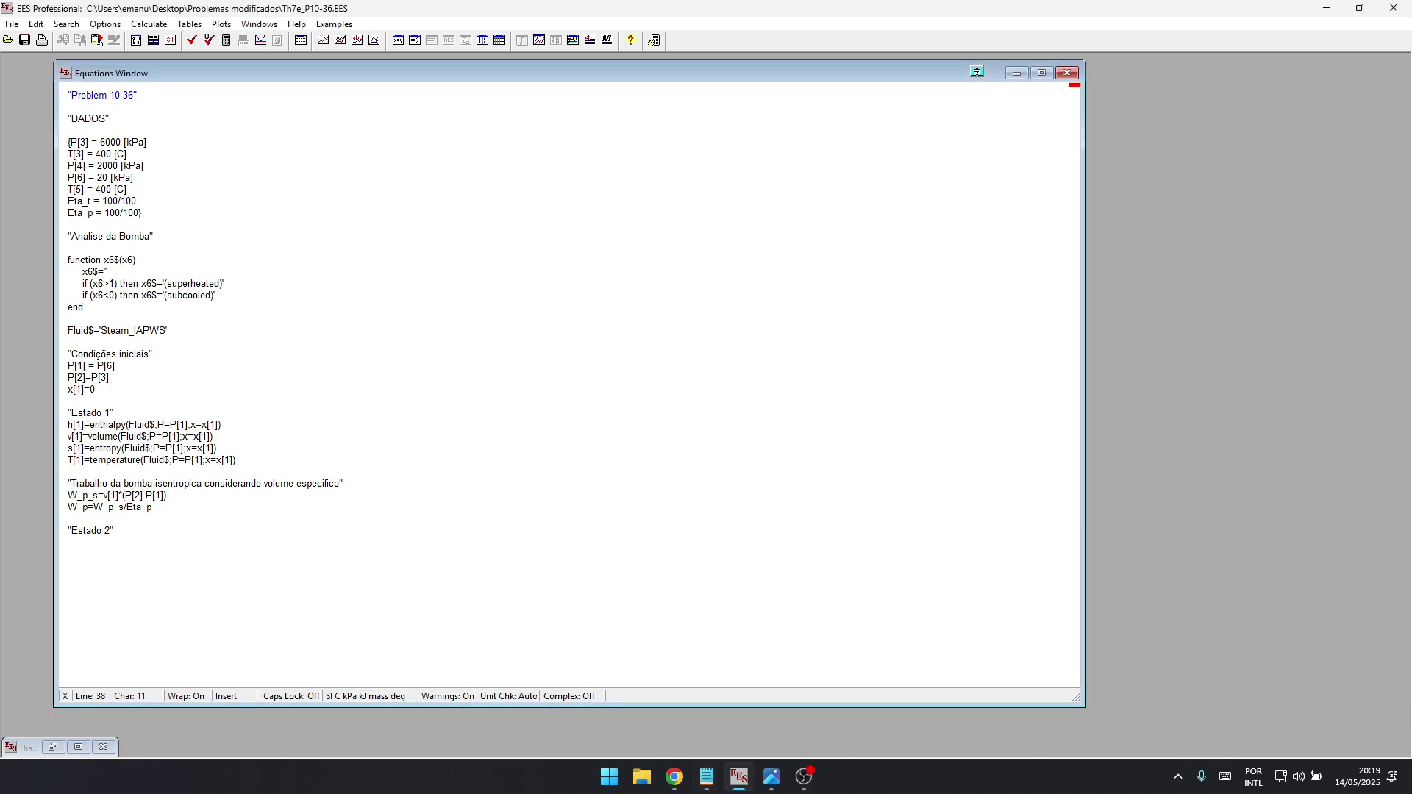
pyautogui.write('h[2]=h[1]+W_p')
pyautogui.click(98, 545)
# - Add the state 2 equations v[2]=volume(Fluid$;P=P[2];h=h[2]) and s[2]=entropy(Fluid$;P=P[2];h=h[2])
pyautogui.hotkey('alt', 'Tab')
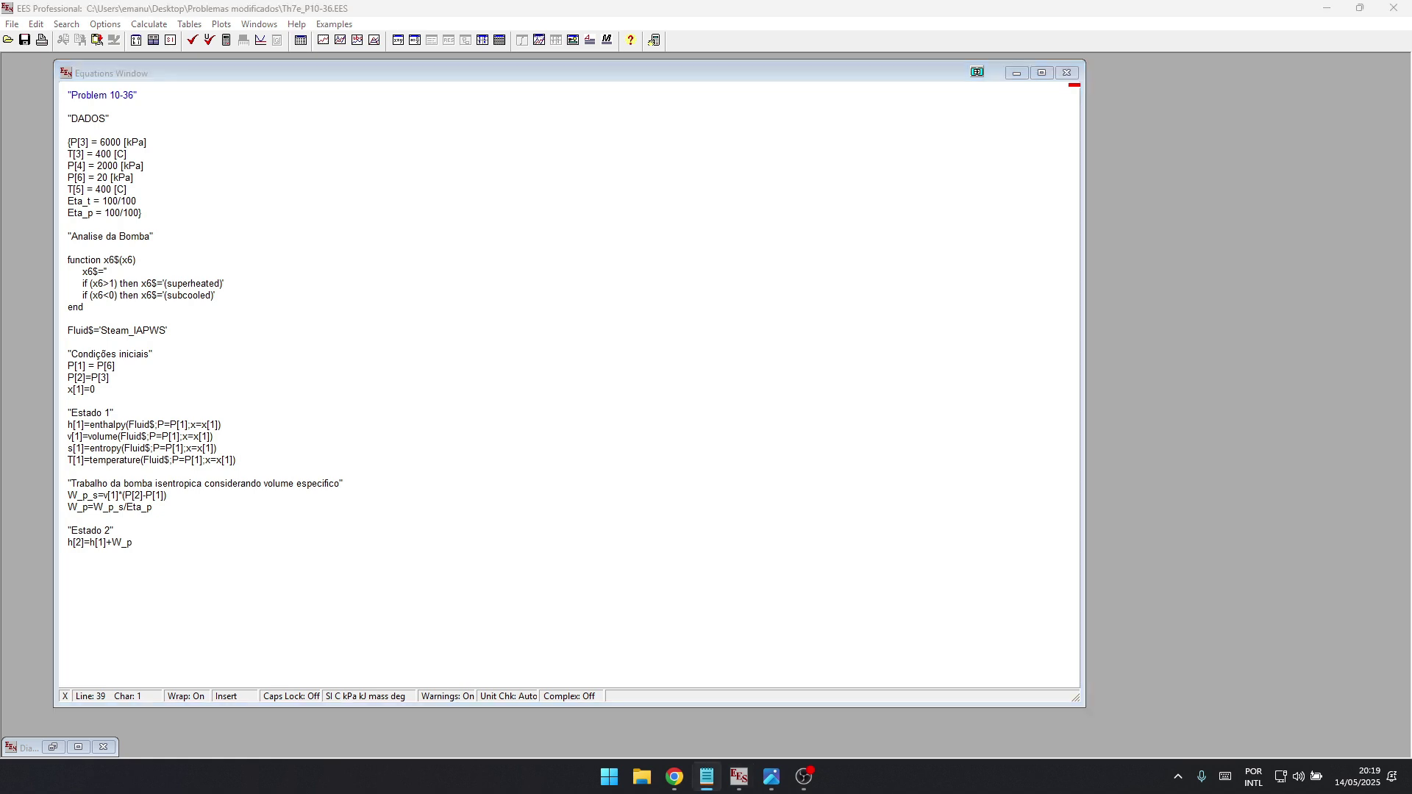
pyautogui.click(153, 544)
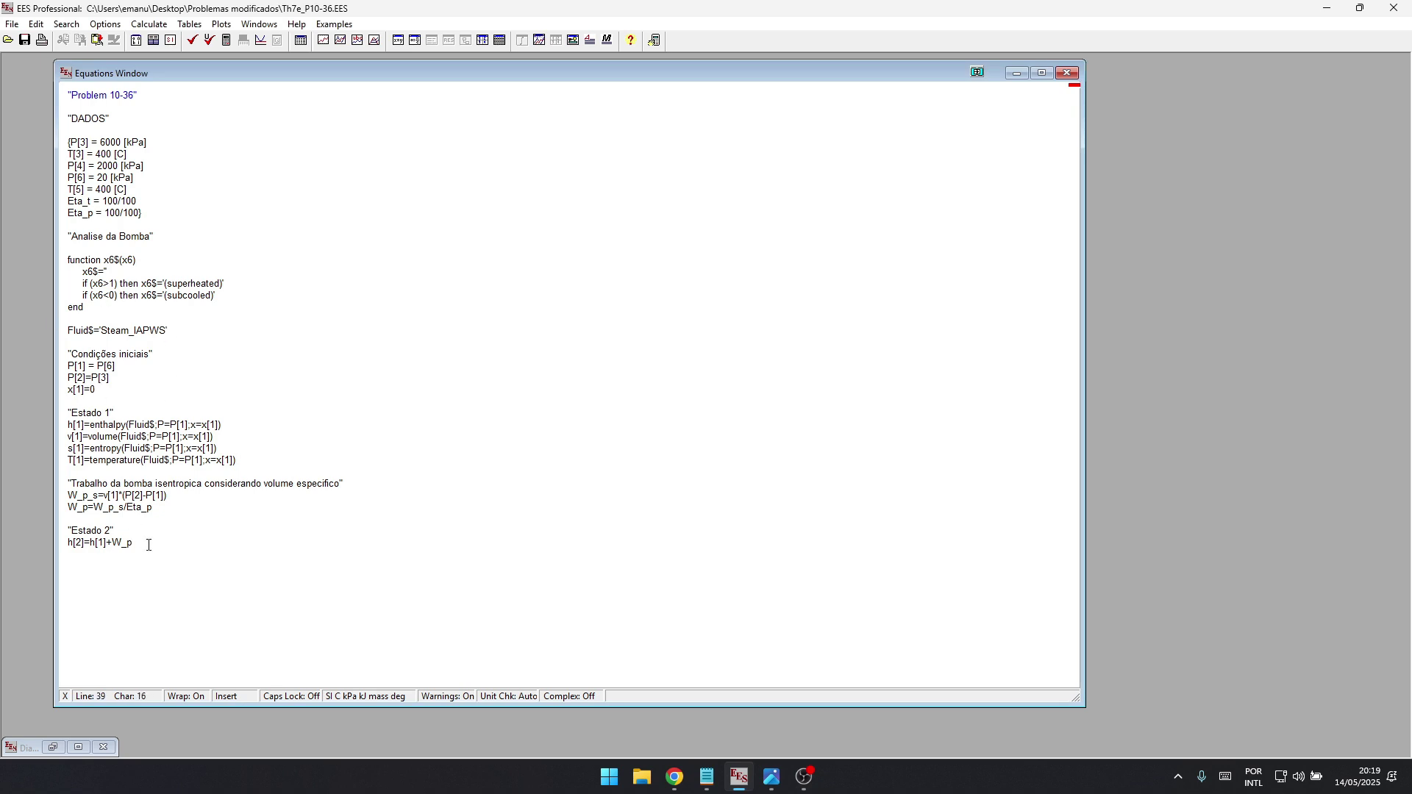
pyautogui.write('v[2]=volume(Fluid$;P=P[2];h=h[2])')
pyautogui.hotkey('alt', 'Tab')
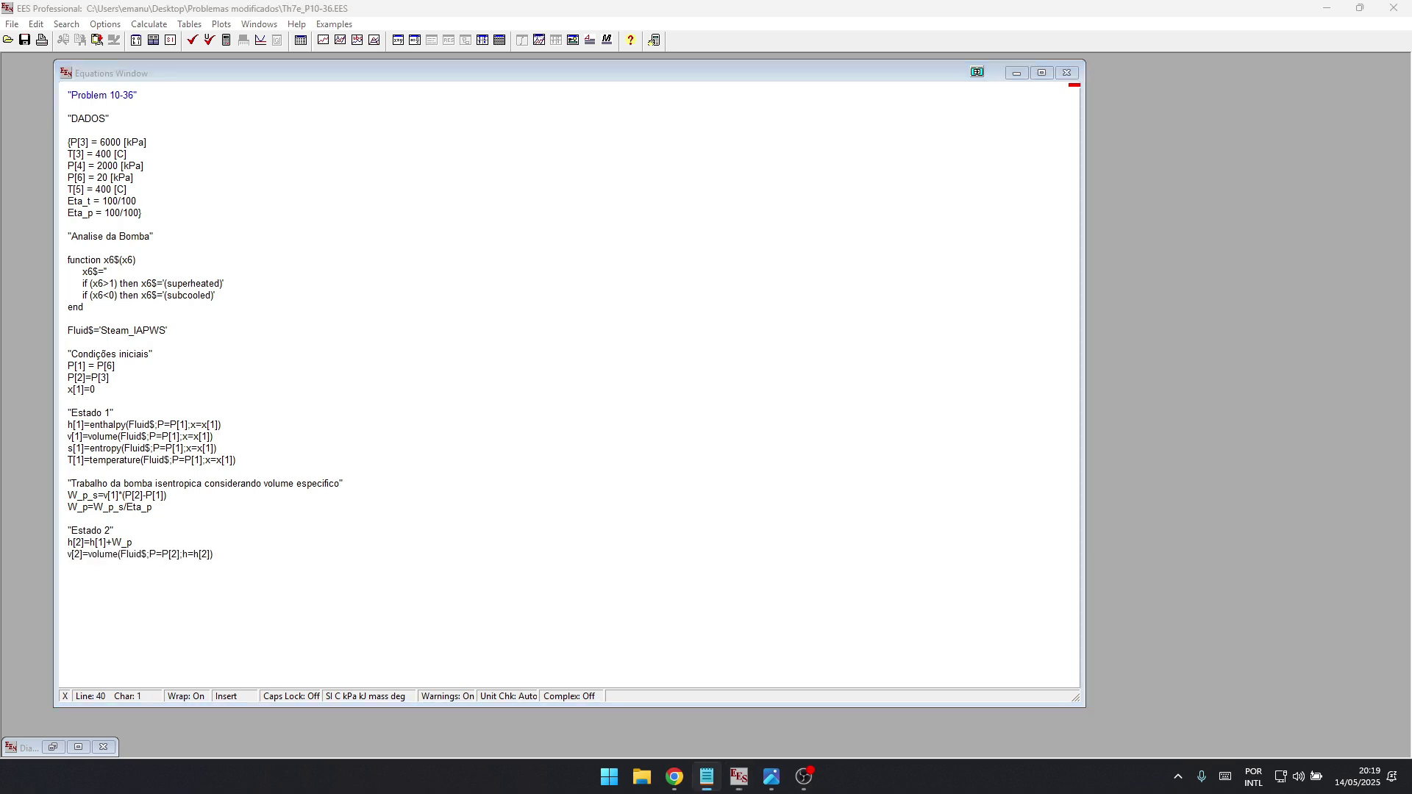
pyautogui.click(247, 568)
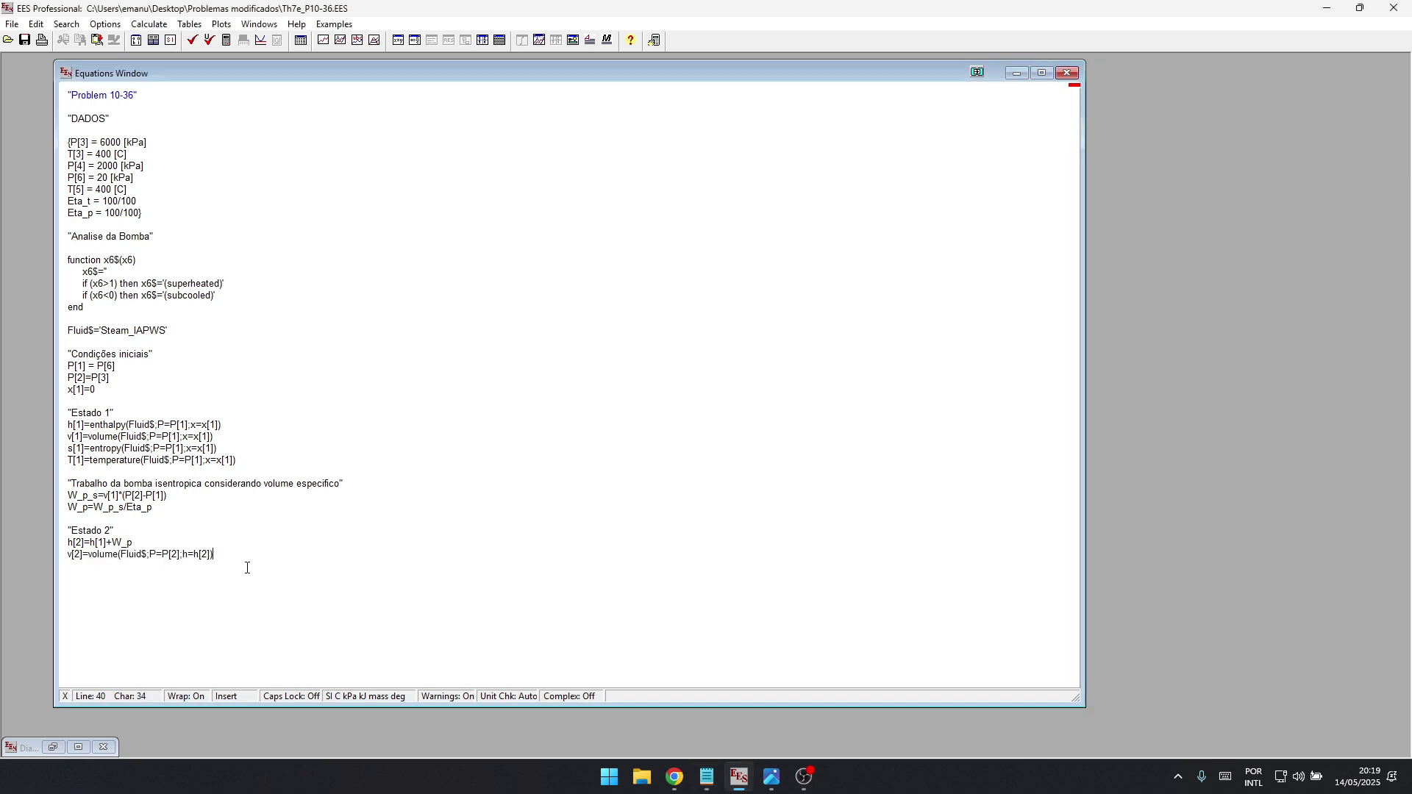
pyautogui.write('s[2]=entropy(Fluid$;P=P[2];h=h[2])')
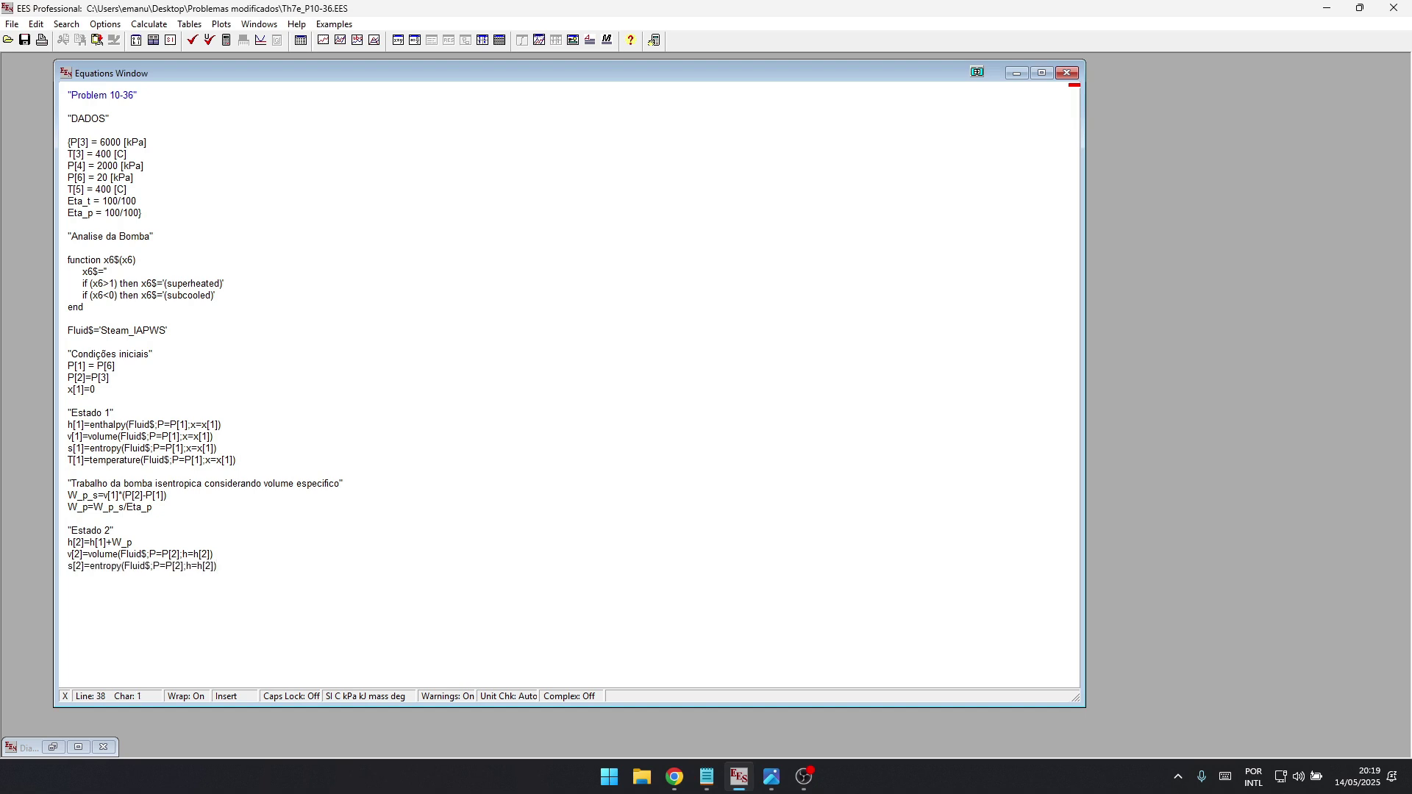
# - Add the state 2 temperature equation T[2]=temperature(Fluid$;P=P[2];h=h[2]) below the entropy equation
pyautogui.hotkey('alt', 'Tab')
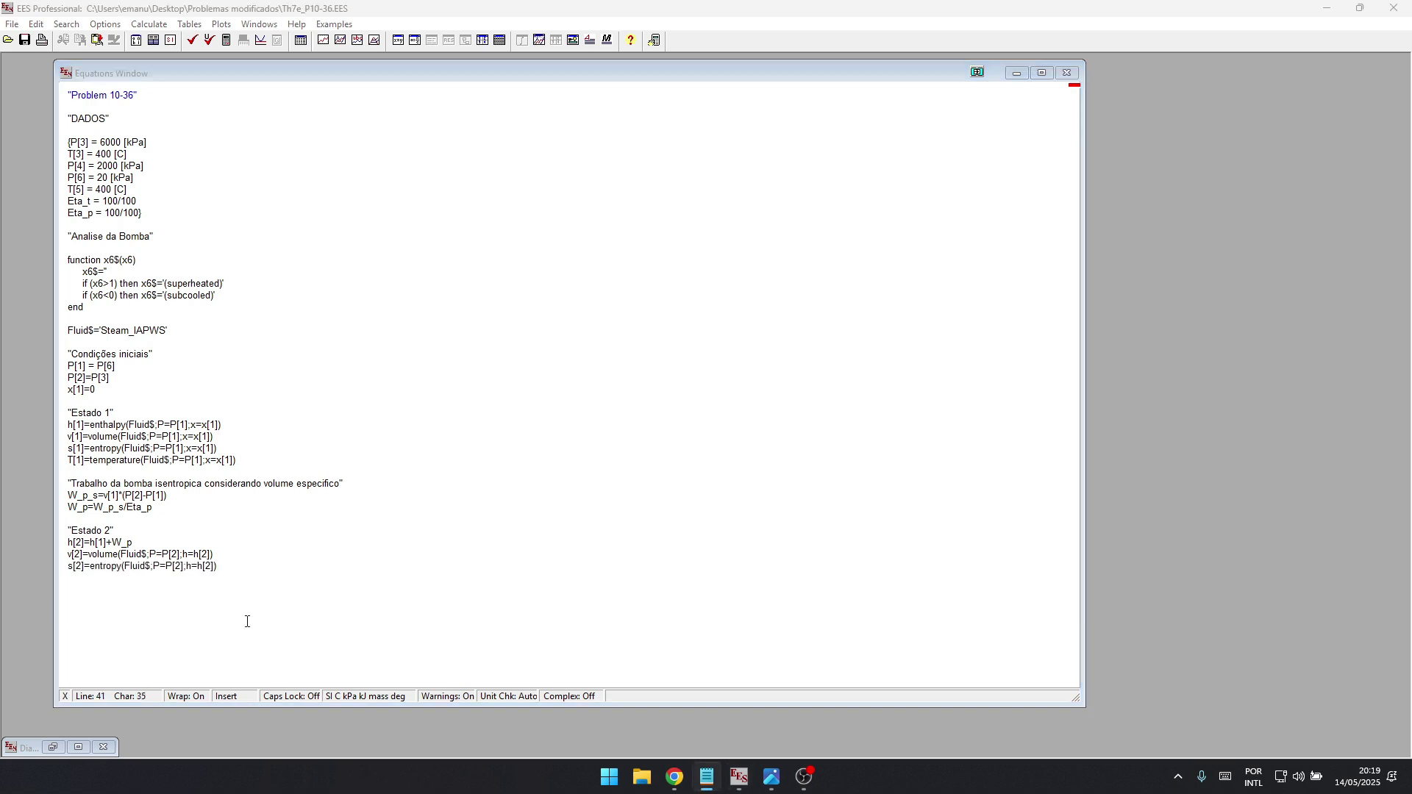
pyautogui.click(252, 569)
pyautogui.write('T[2]=temperature(Fluid$;P=P[2];h=h[2])')
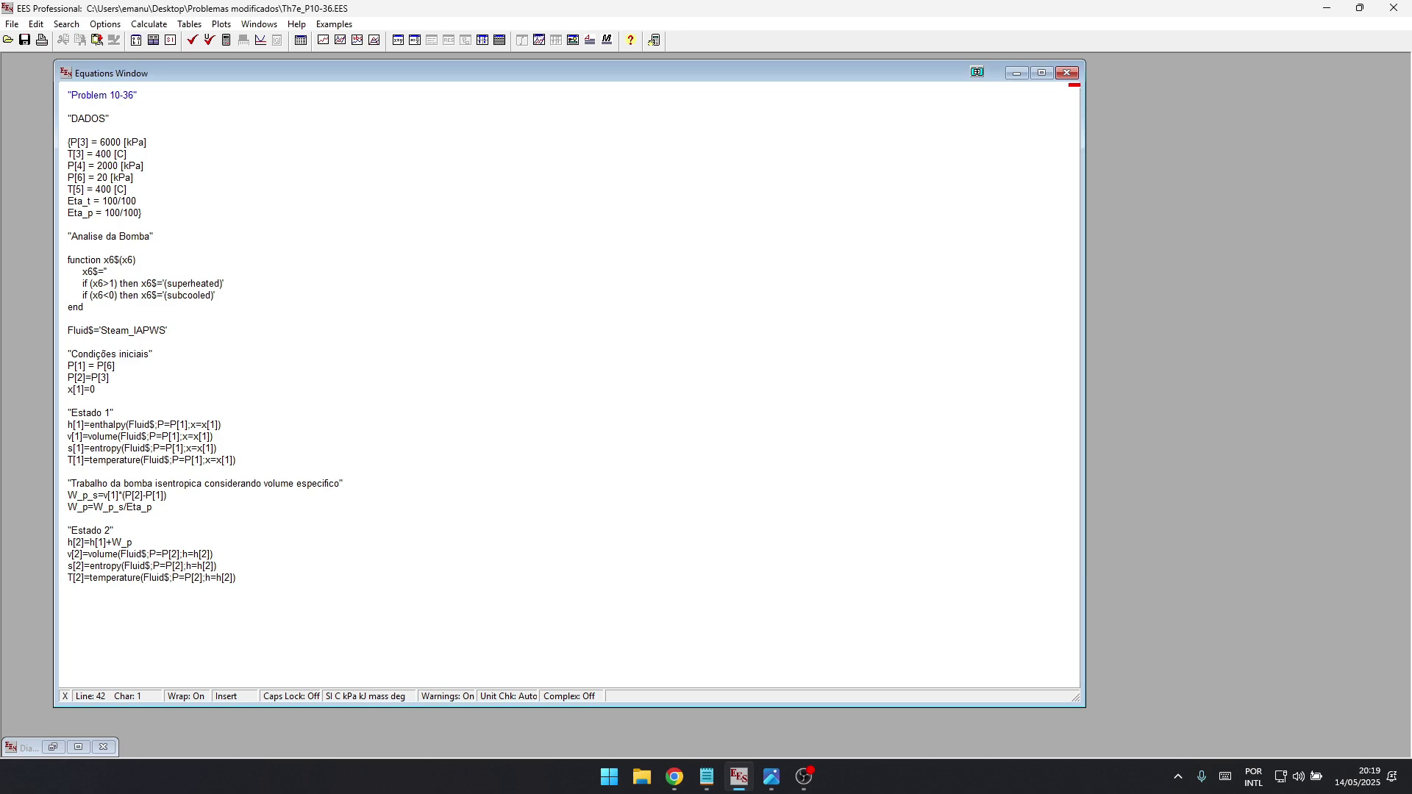
# - Add the comment "Estado 3 - Analise da turbina de alta pressão" after a blank line below the state 2 equations
pyautogui.click(771, 776)
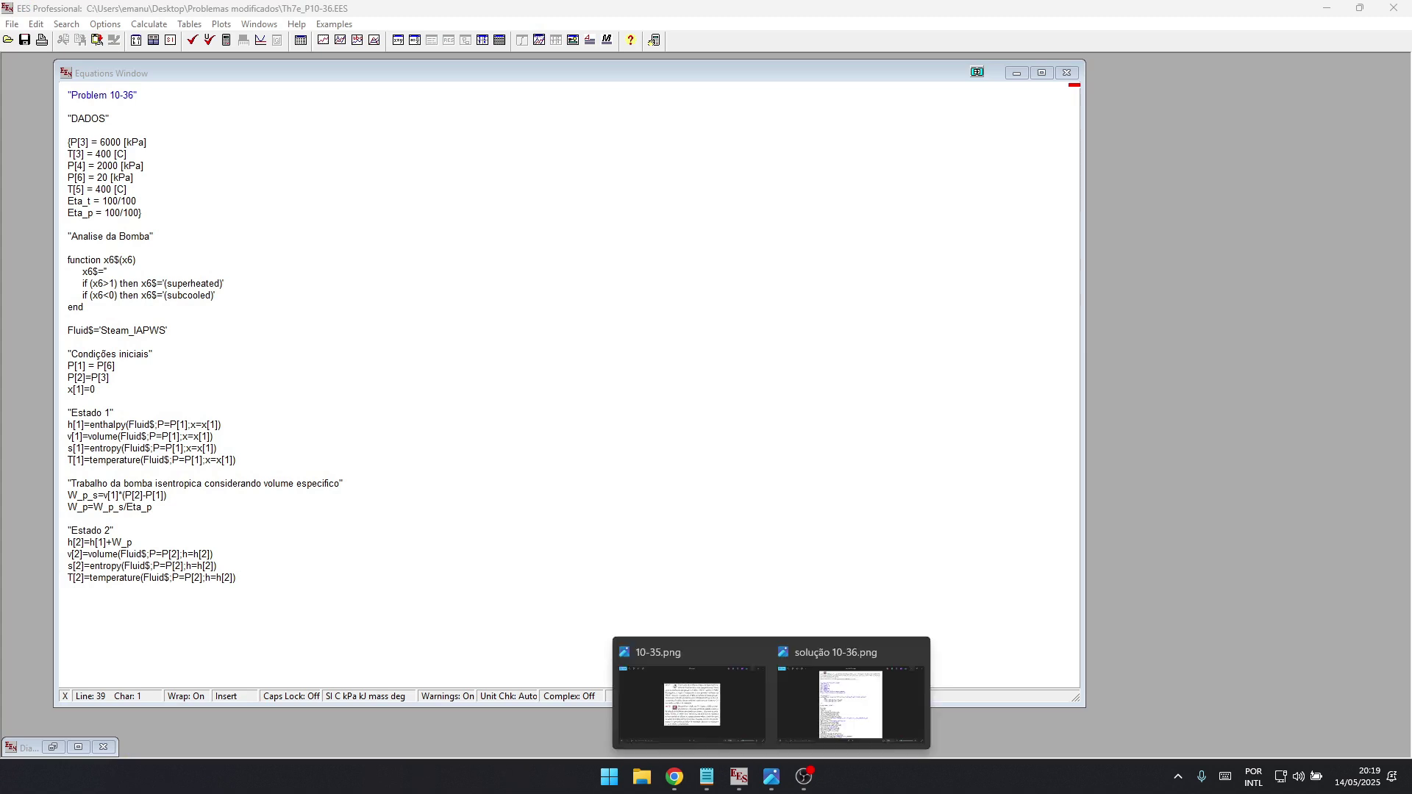
pyautogui.click(756, 455)
pyautogui.click(68, 459)
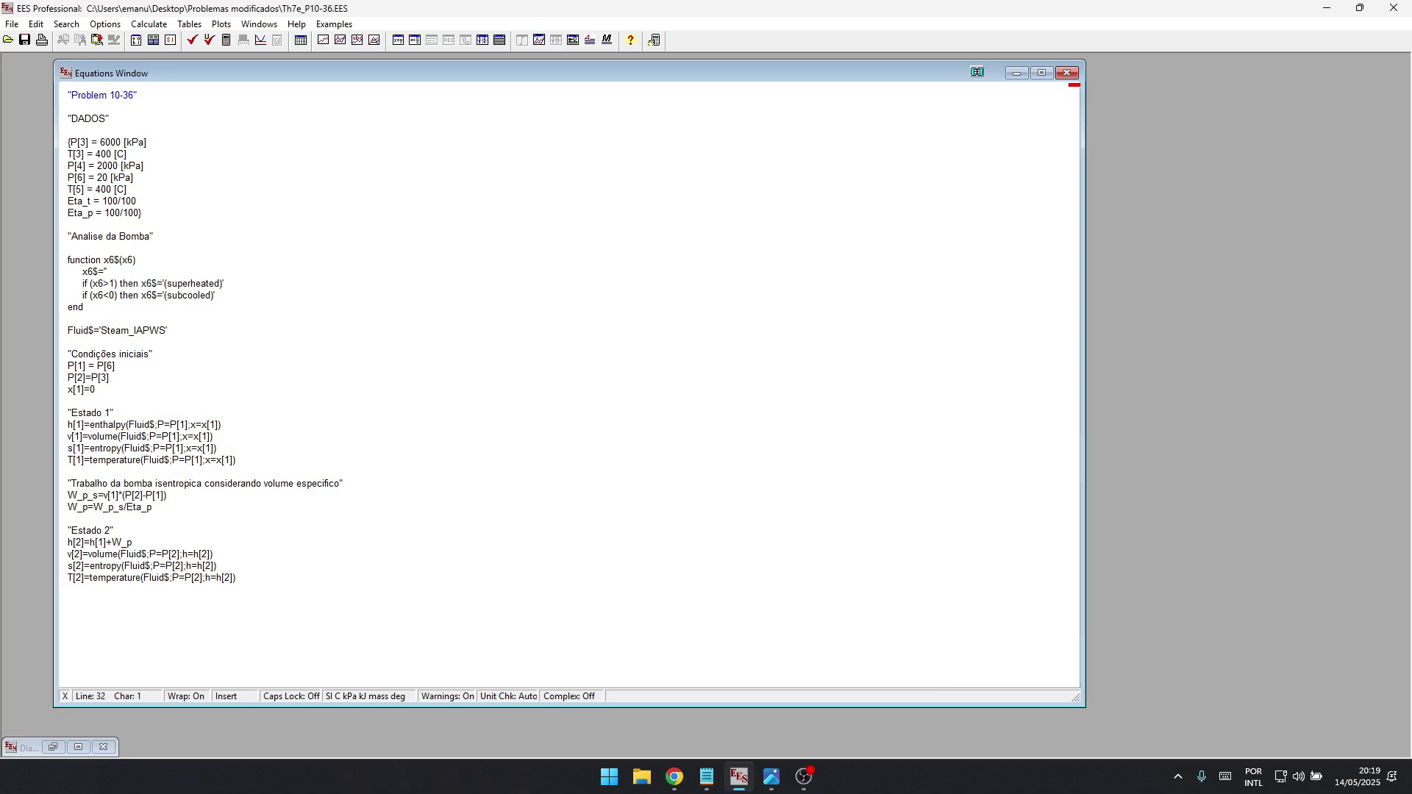
pyautogui.hotkey('alt', 'Tab')
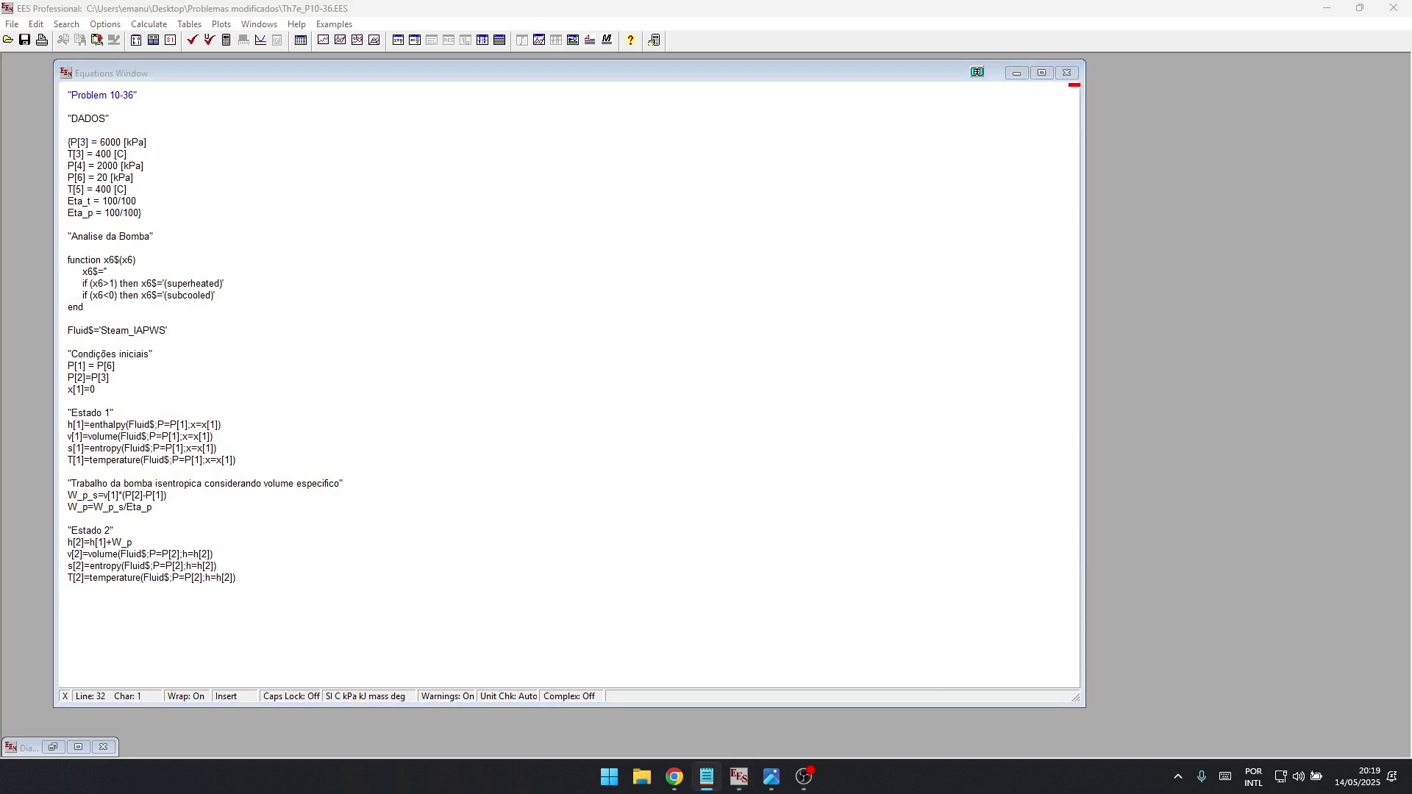
pyautogui.click(286, 583)
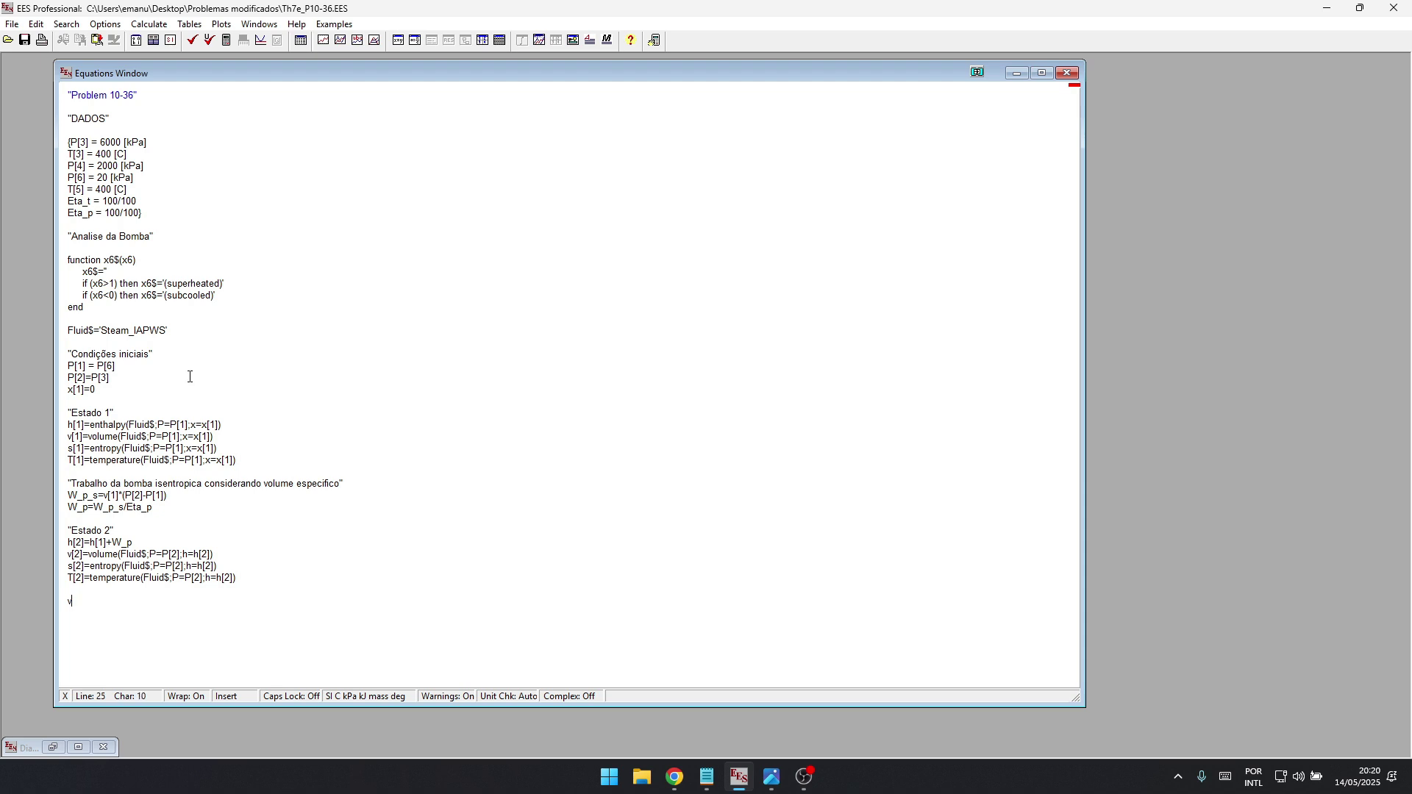
pyautogui.press('BackSpace')
pyautogui.write('"Estado 3 - Analise da turbina de alta pressão"')
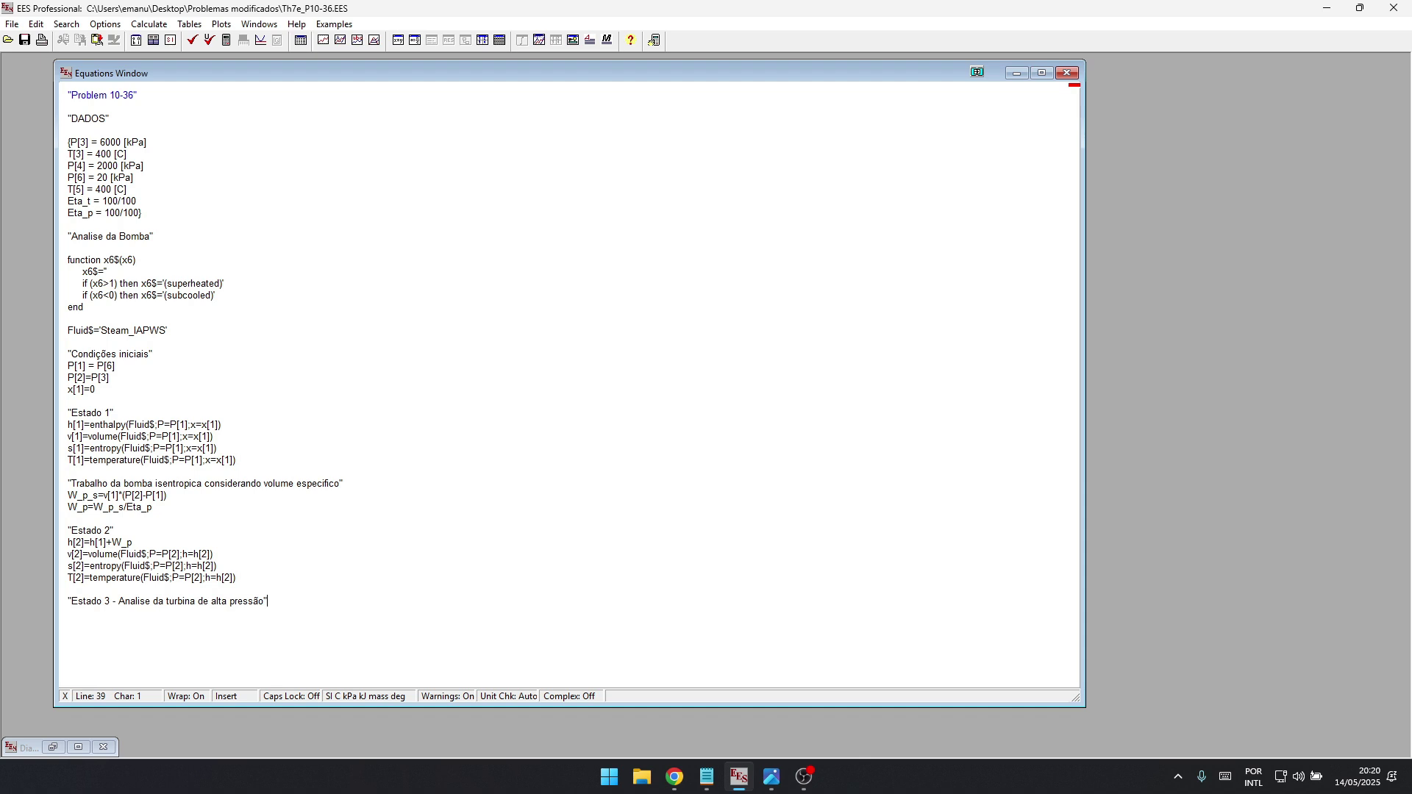
# - Add the state 3 equations h[3]=enthalpy(Fluid$;T=T[3];P=P[3]) and s[3]=entropy(Fluid$;T=T[3];P=P[3]) under the Estado 3 comment
pyautogui.hotkey('alt', 'Tab')
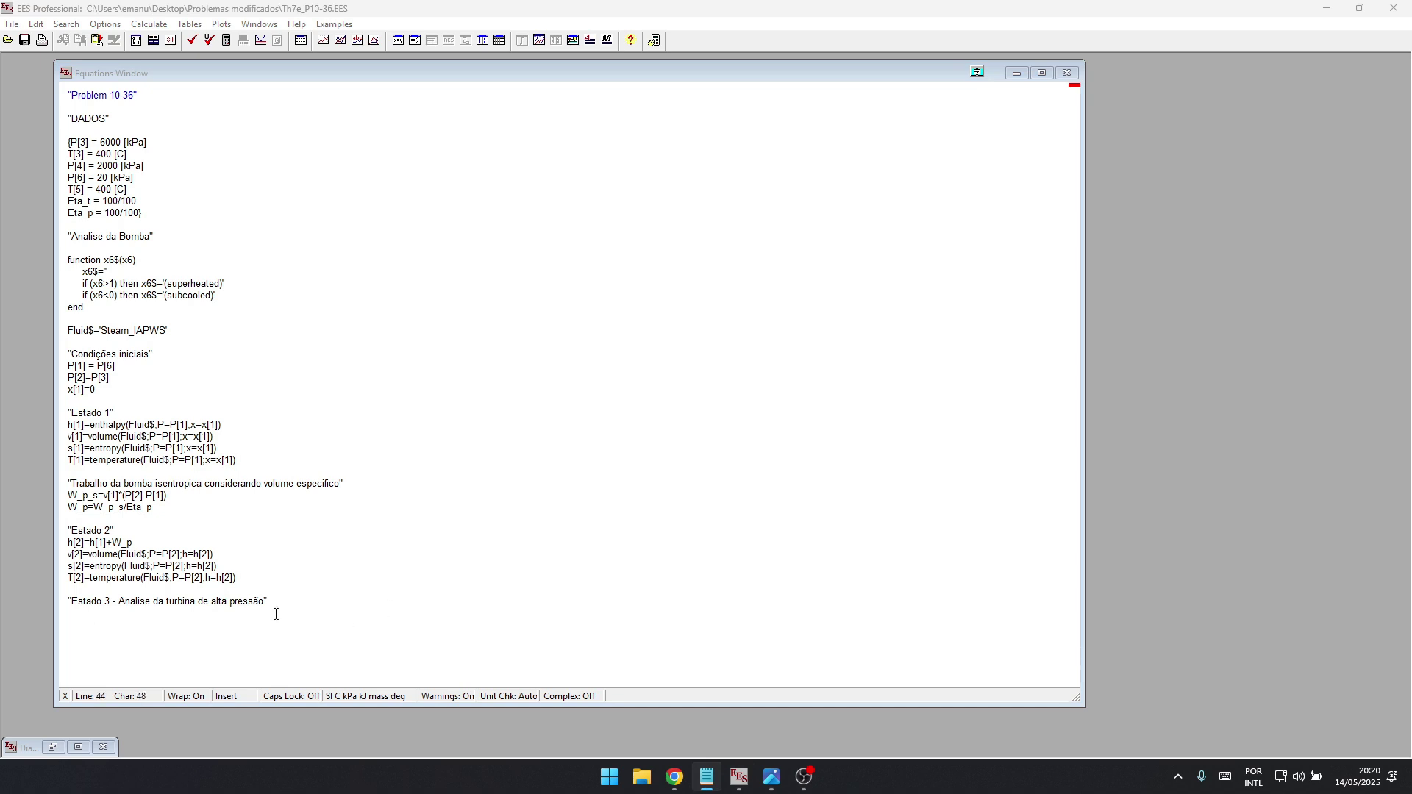
pyautogui.click(299, 600)
pyautogui.write('h[3]=enthalpy(Fluid$;T=T[3];P=P[3])')
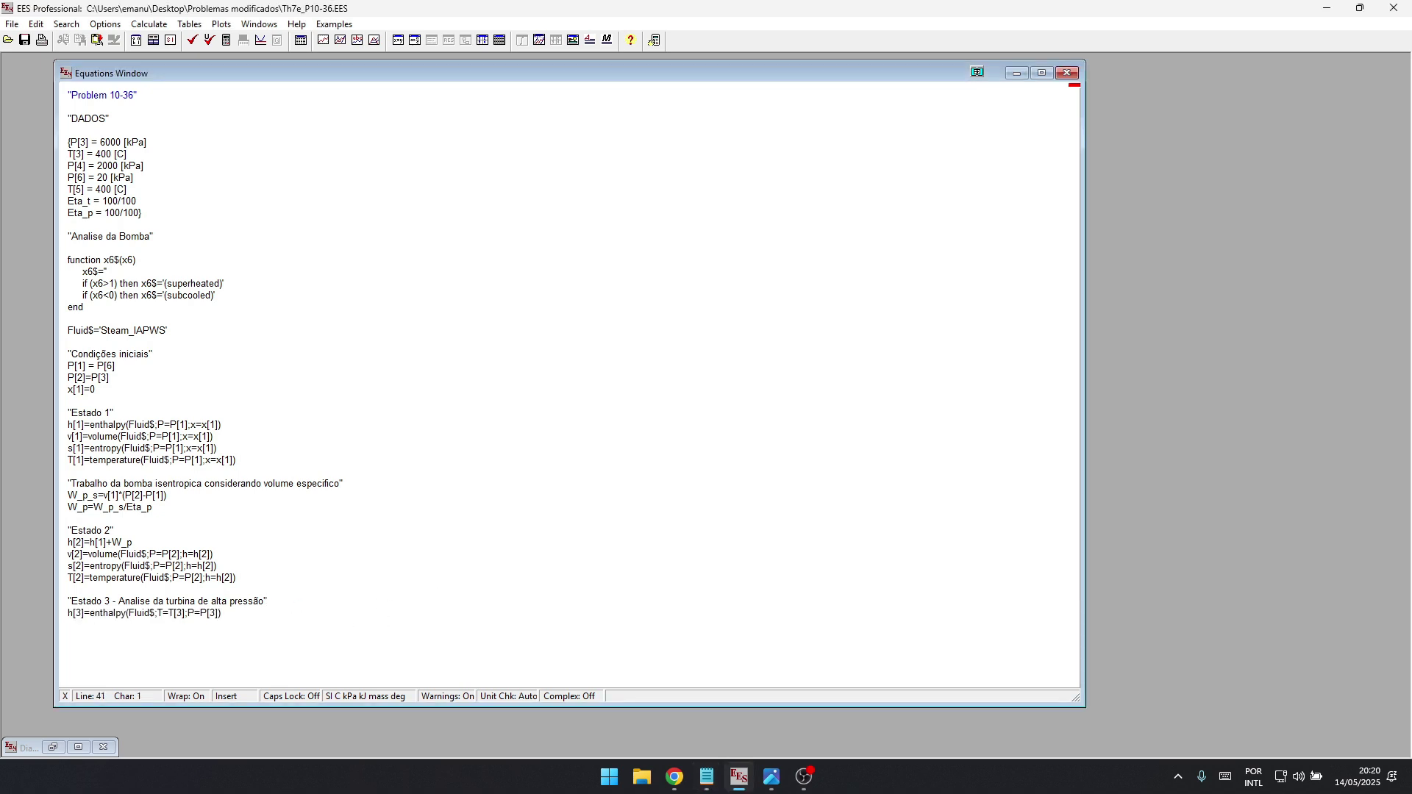
pyautogui.hotkey('alt', 'Tab')
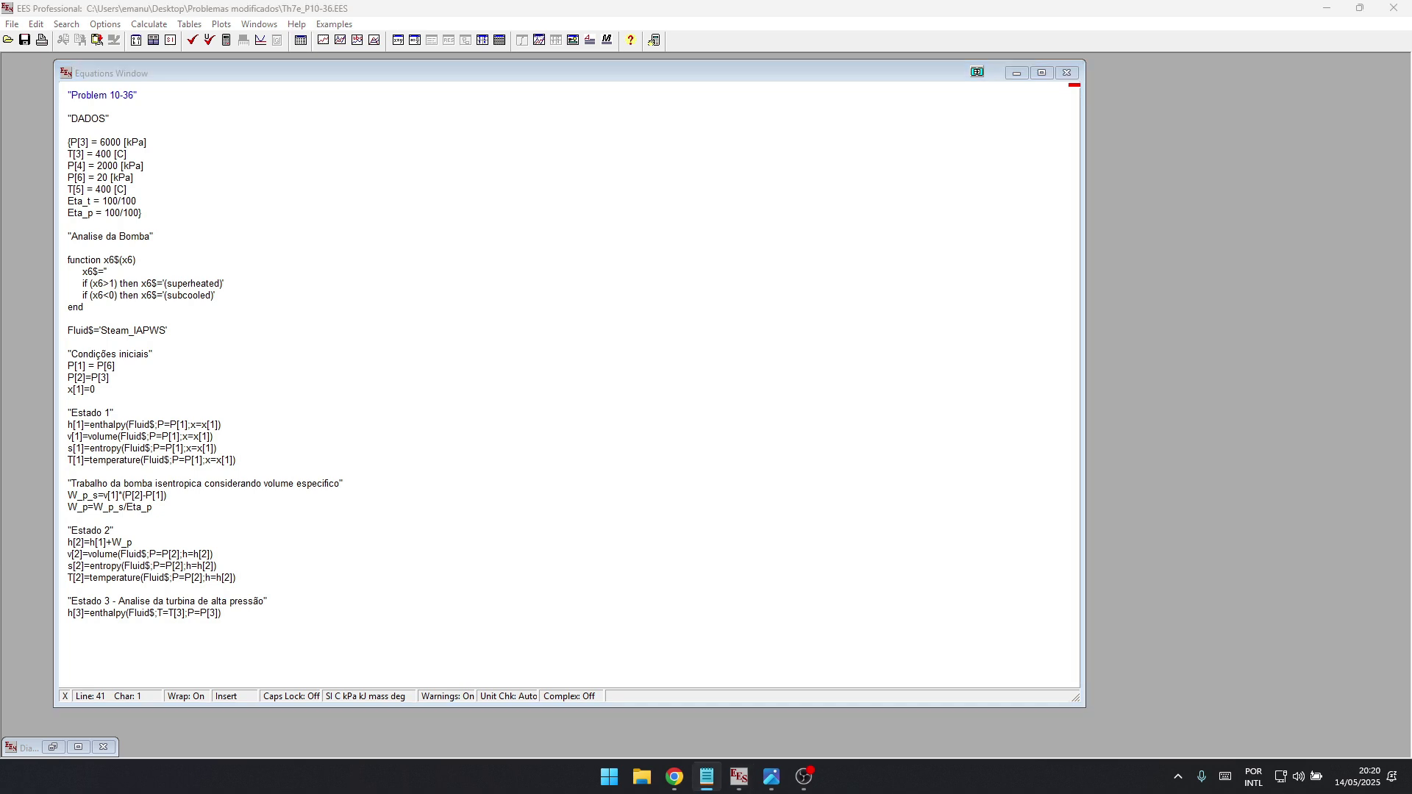
pyautogui.hotkey('alt', 'Tab')
pyautogui.write('s[3]=entropy(Fluid$;T=T[3];P=P[3])')
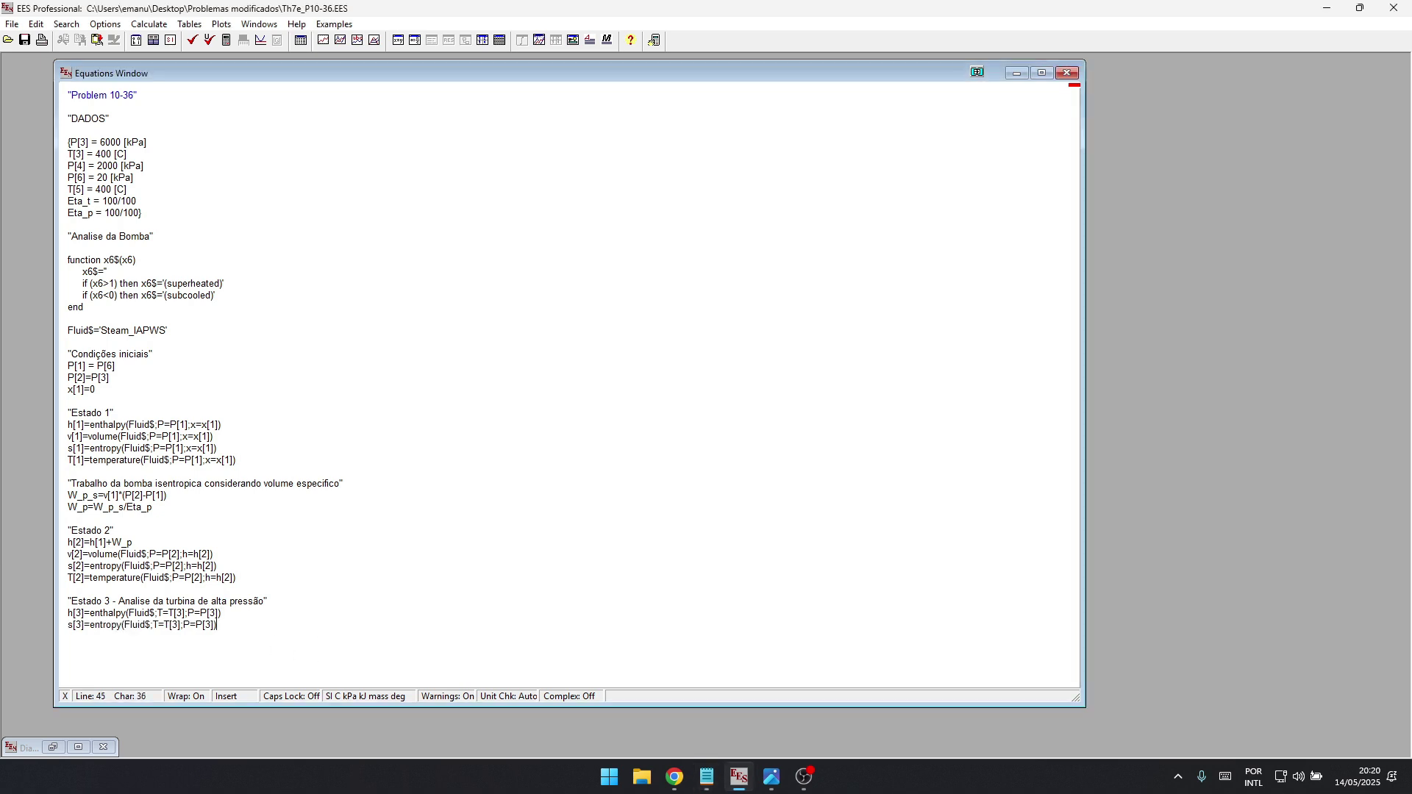
# - Add v[3]=volume(Fluid$;T=T[3];P=P[3]) and the isentropic expansion relation s_s[4]=s[3] below the state 3 entropy equation
pyautogui.hotkey('alt', 'Tab')
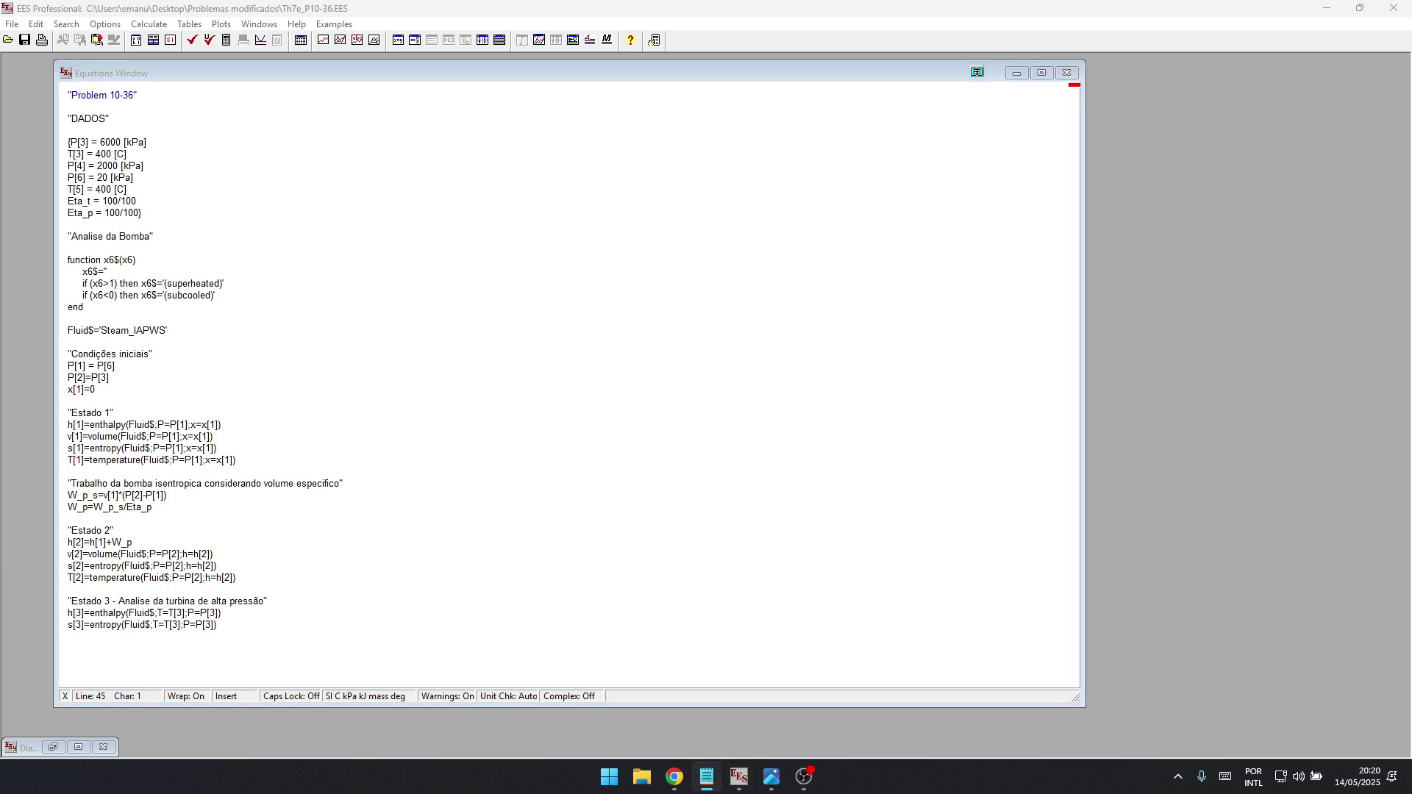
pyautogui.hotkey('alt', 'Tab')
pyautogui.write('v[3]=volume(Fluid$;T=T[3];P=P[3])')
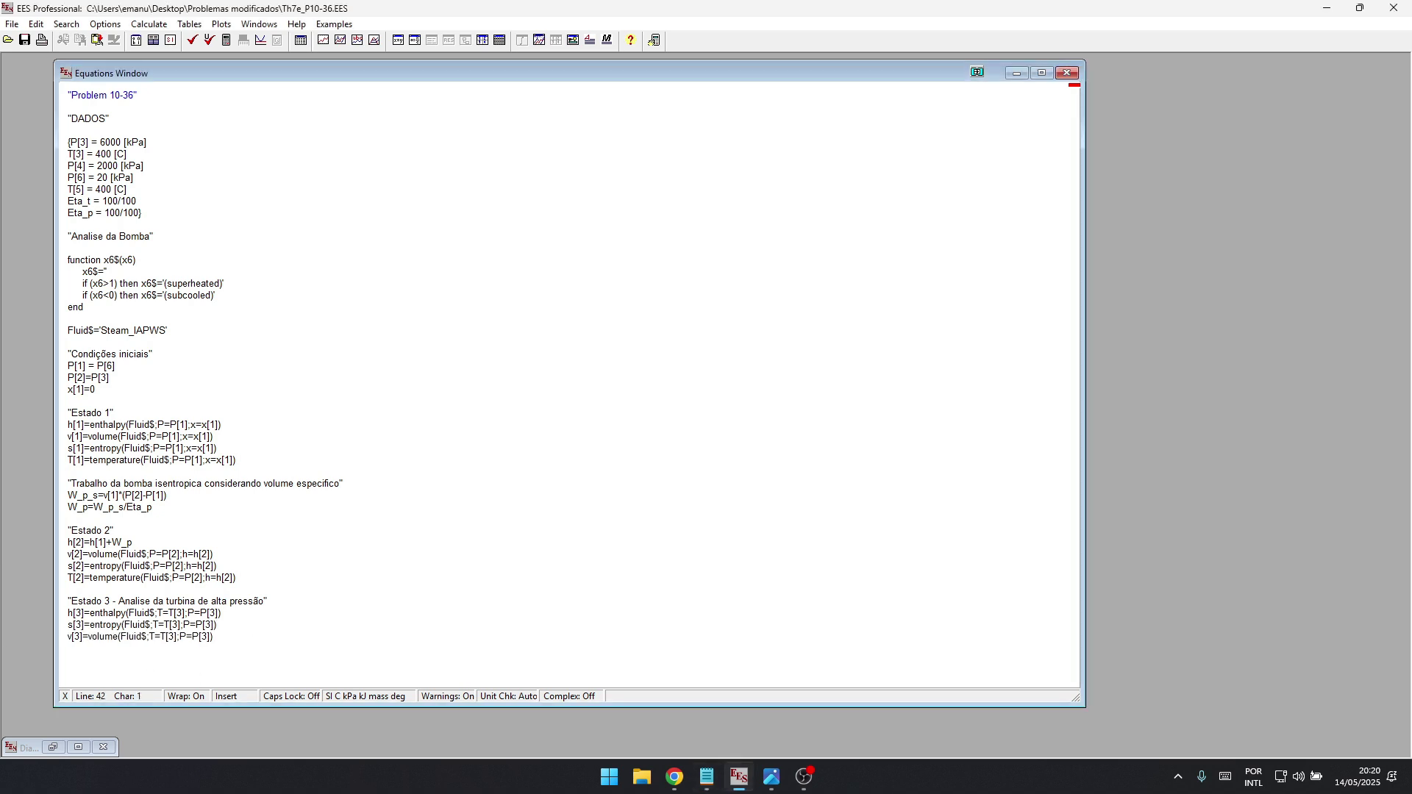
pyautogui.hotkey('alt', 'Tab')
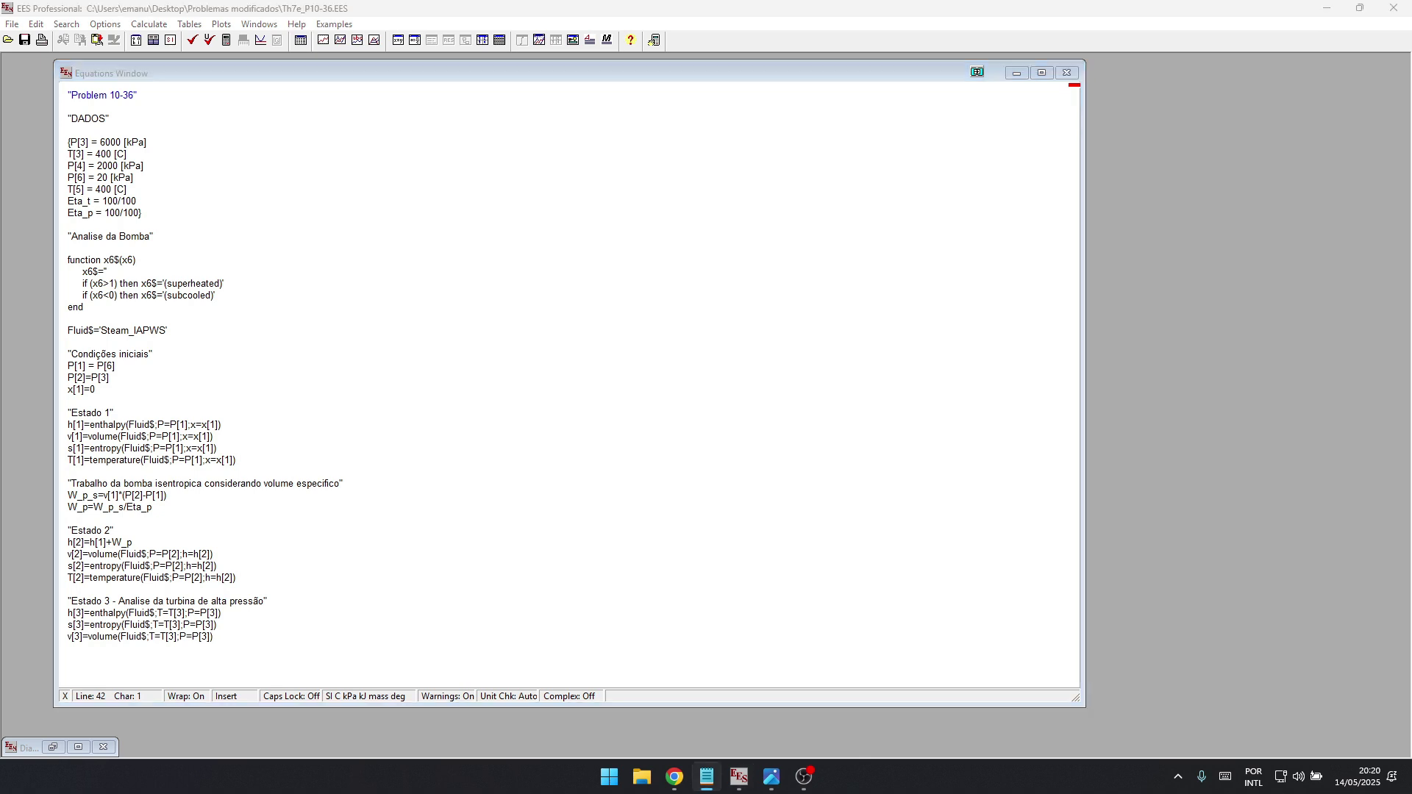
pyautogui.click(241, 636)
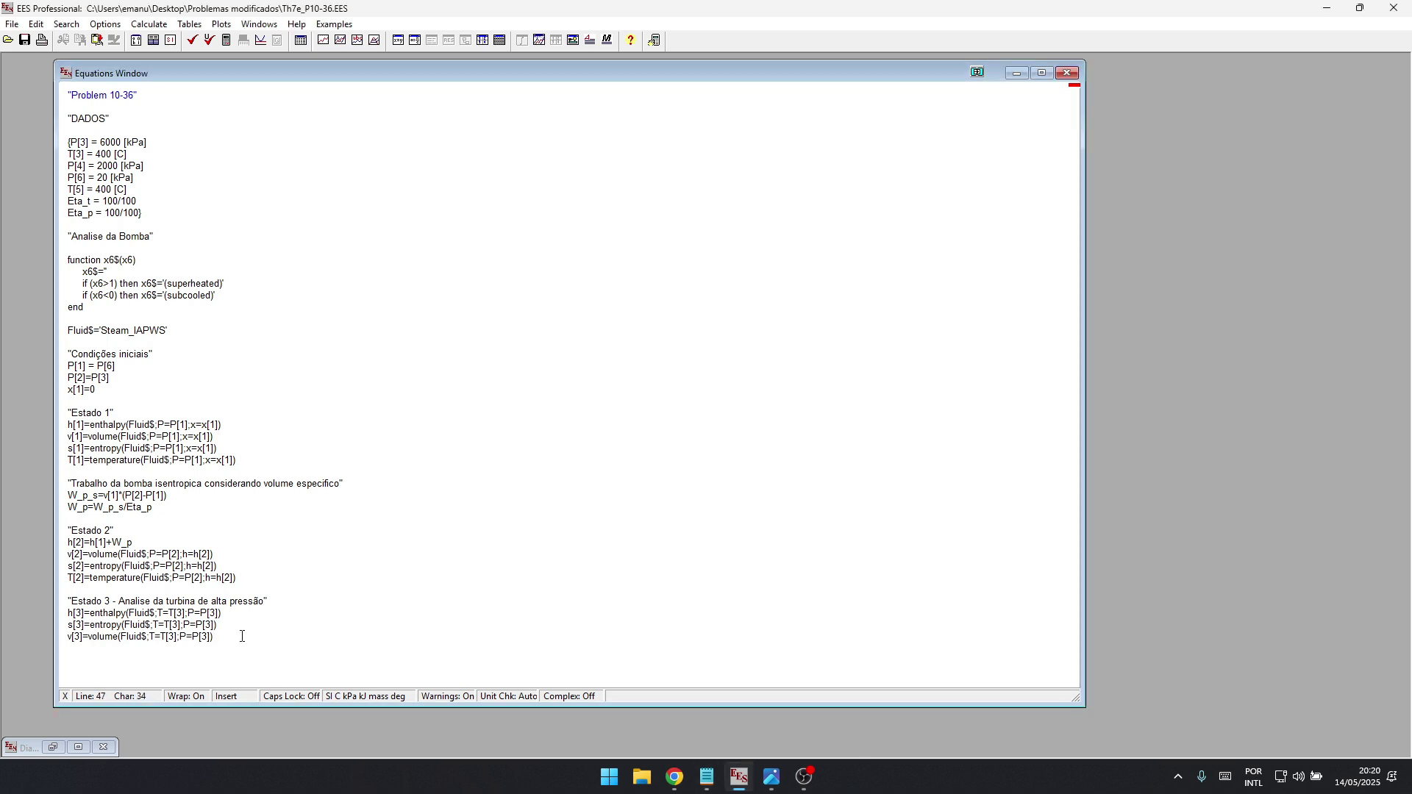
pyautogui.write('s_s[4]=s[3]')
pyautogui.click(95, 658)
# - Add an "Estado 4" comment after a blank line below the s_s[4] equation
pyautogui.hotkey('alt', 'Tab')
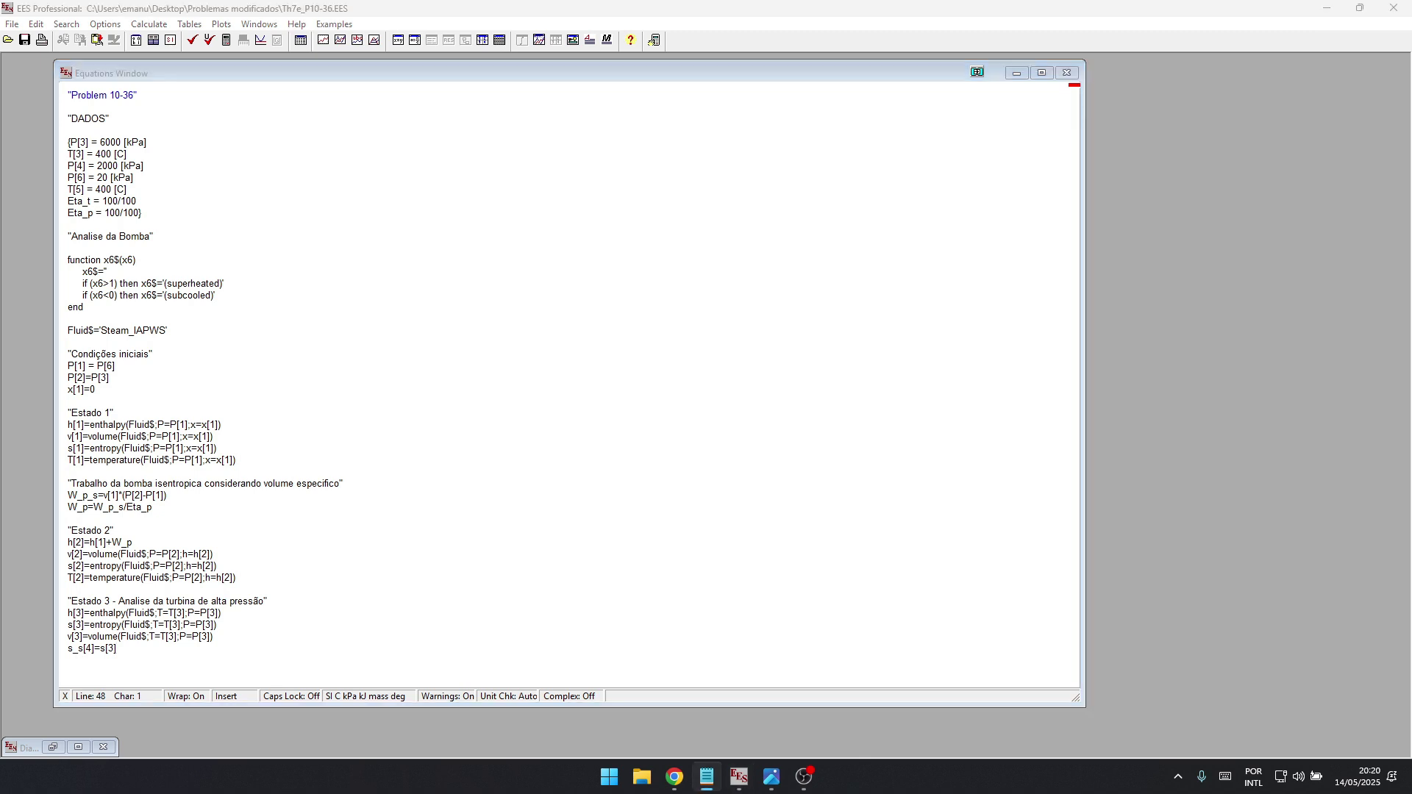
pyautogui.hotkey('alt', 'Tab')
pyautogui.press('Return')
pyautogui.press('Return')
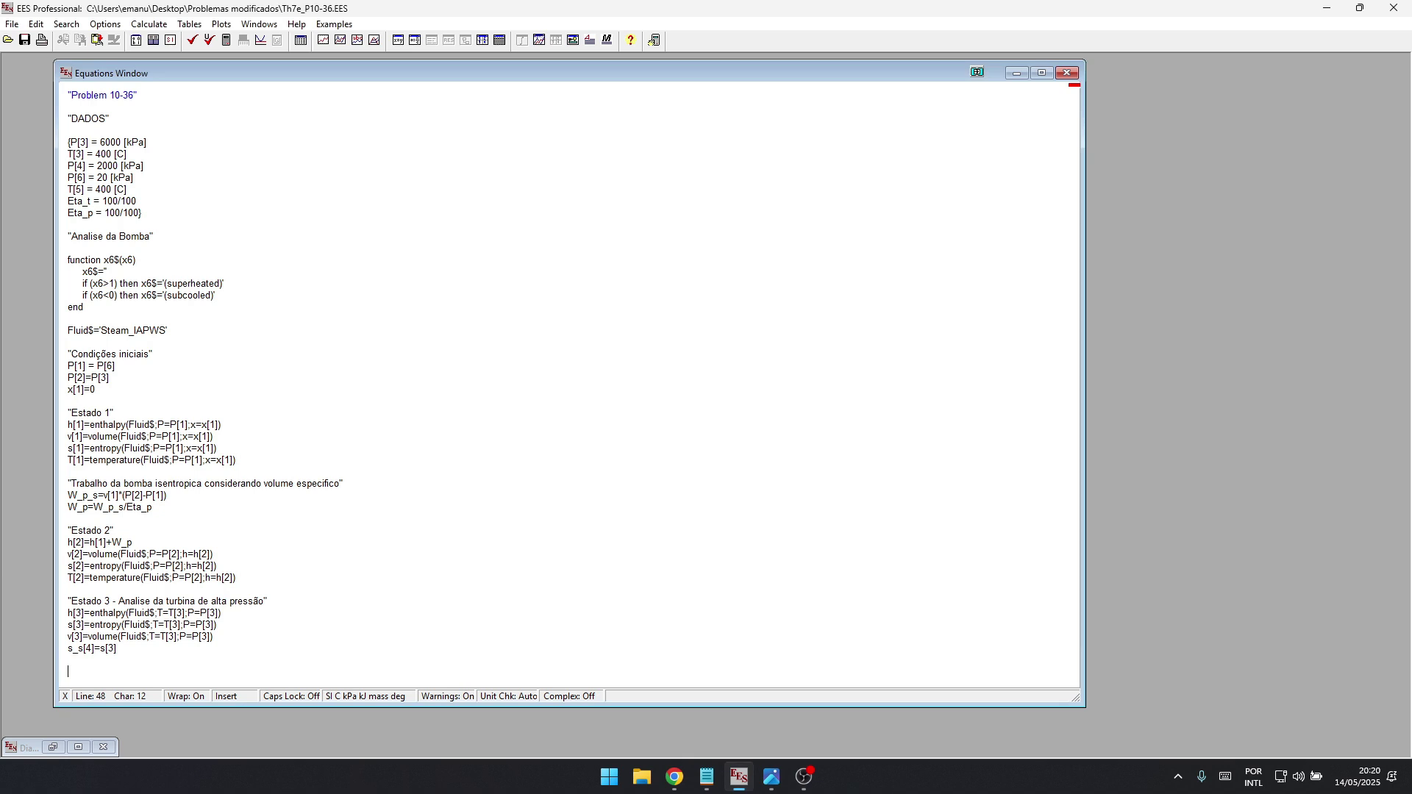
pyautogui.write('"Estado 4"')
pyautogui.hotkey('alt', 'Tab')
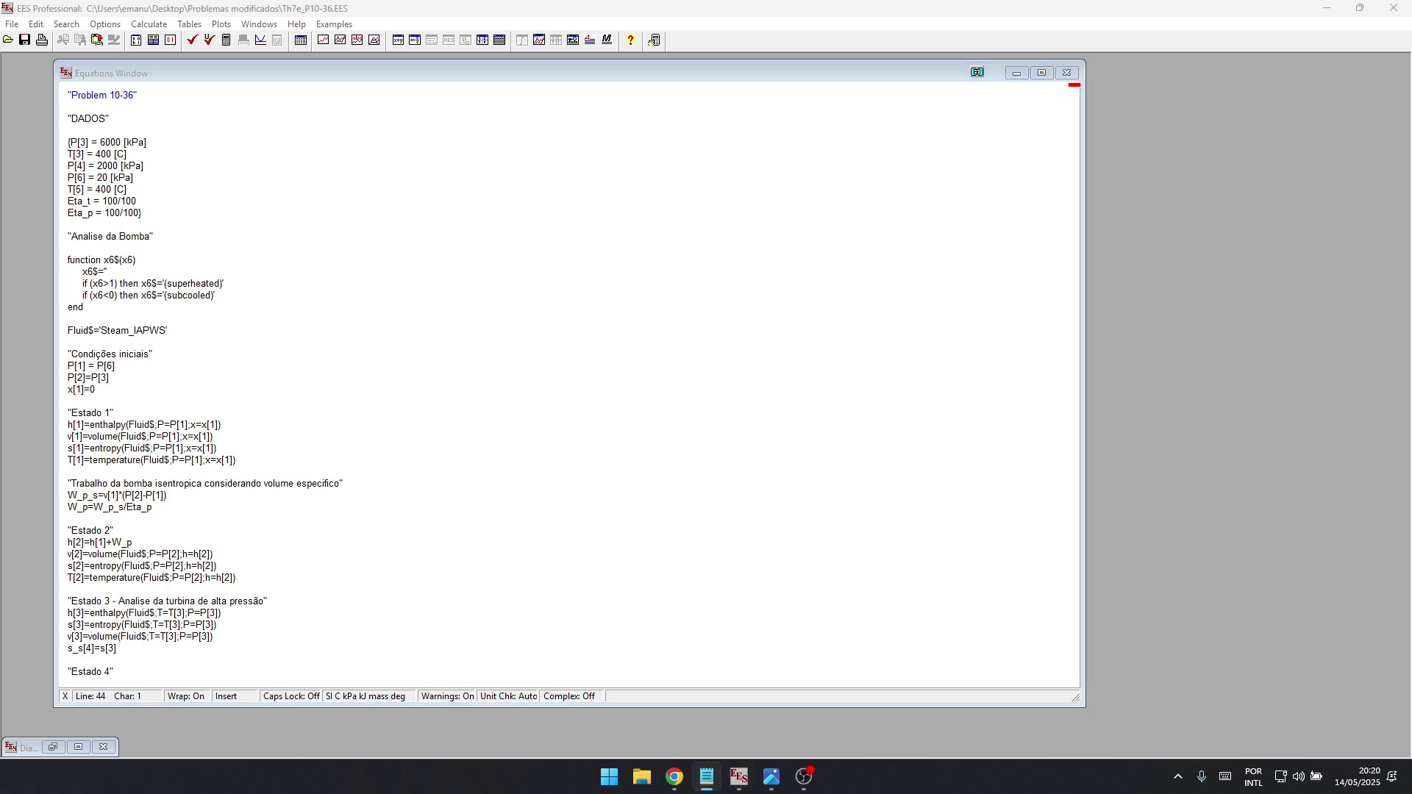
pyautogui.hotkey('alt', 'Tab')
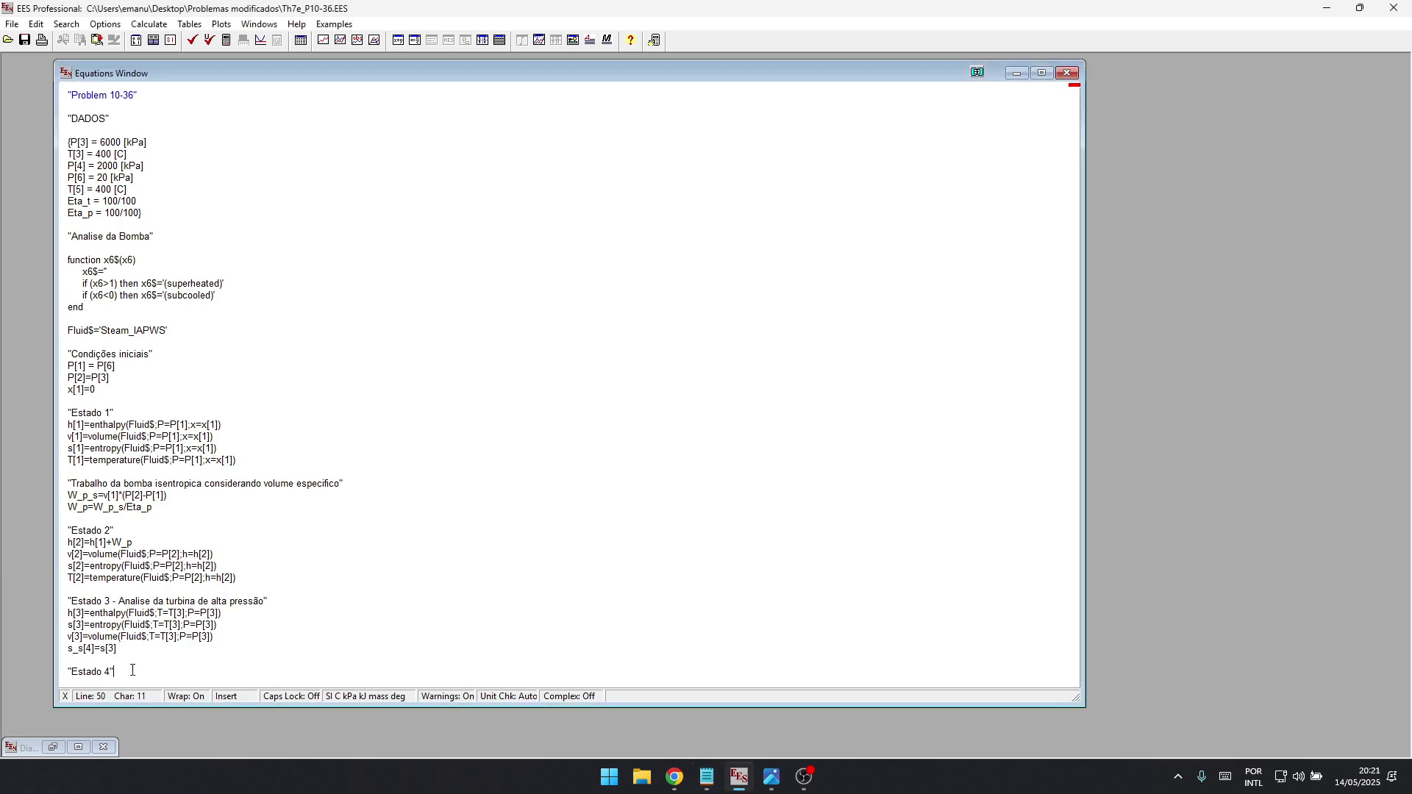
# - Add hs[4]=enthalpy(Fluid$;s=s_s[4];P=P[4]) and Ts[4]=temperature(Fluid$;s=s_s[4];P=P[4]) under the Estado 4 comment
pyautogui.press('Return')
pyautogui.write('hs[4]=enthalpy(Fluid$;s=s_s[4];P=P[4])')
pyautogui.scroll(1, 231, 631)
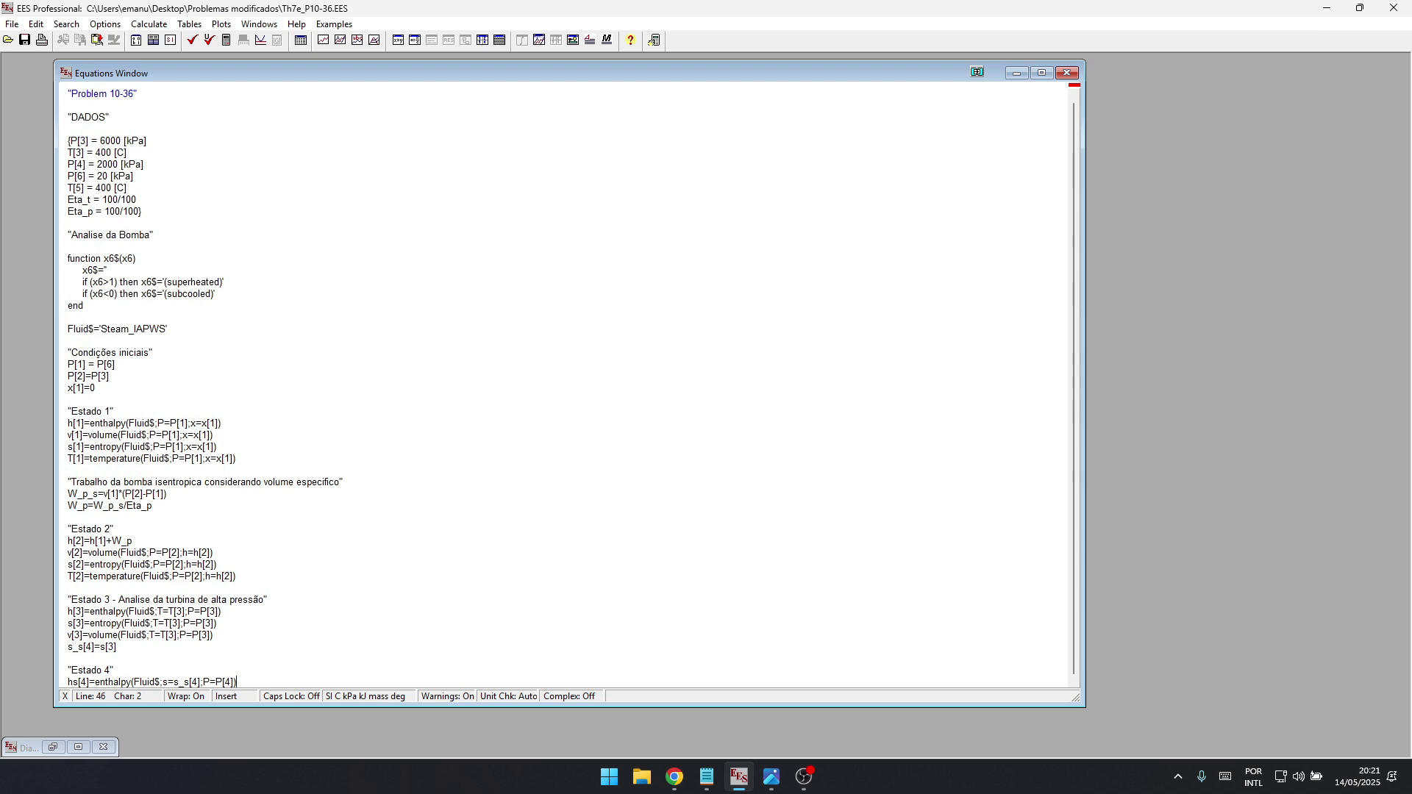
pyautogui.hotkey('alt', 'Tab')
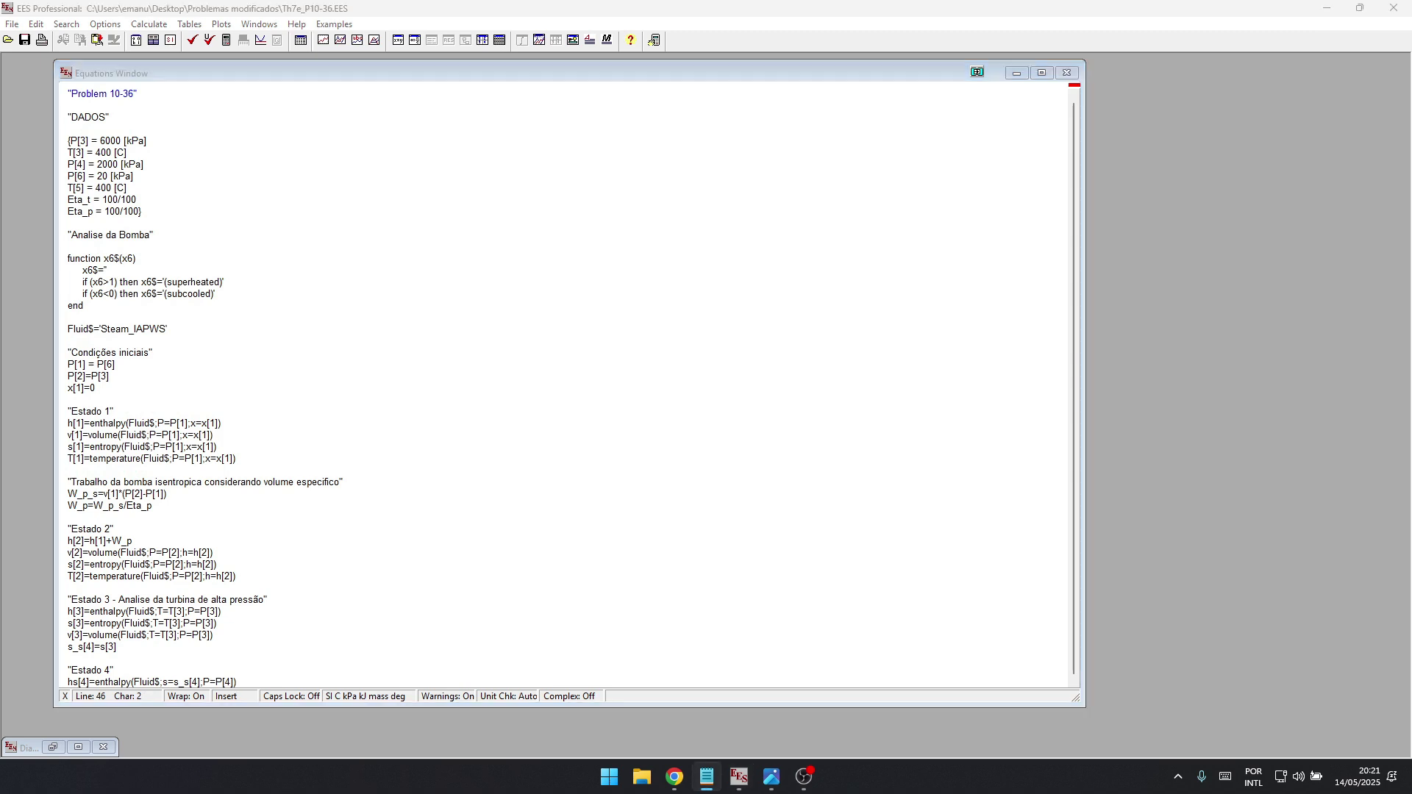
pyautogui.hotkey('alt', 'Tab')
pyautogui.press('Return')
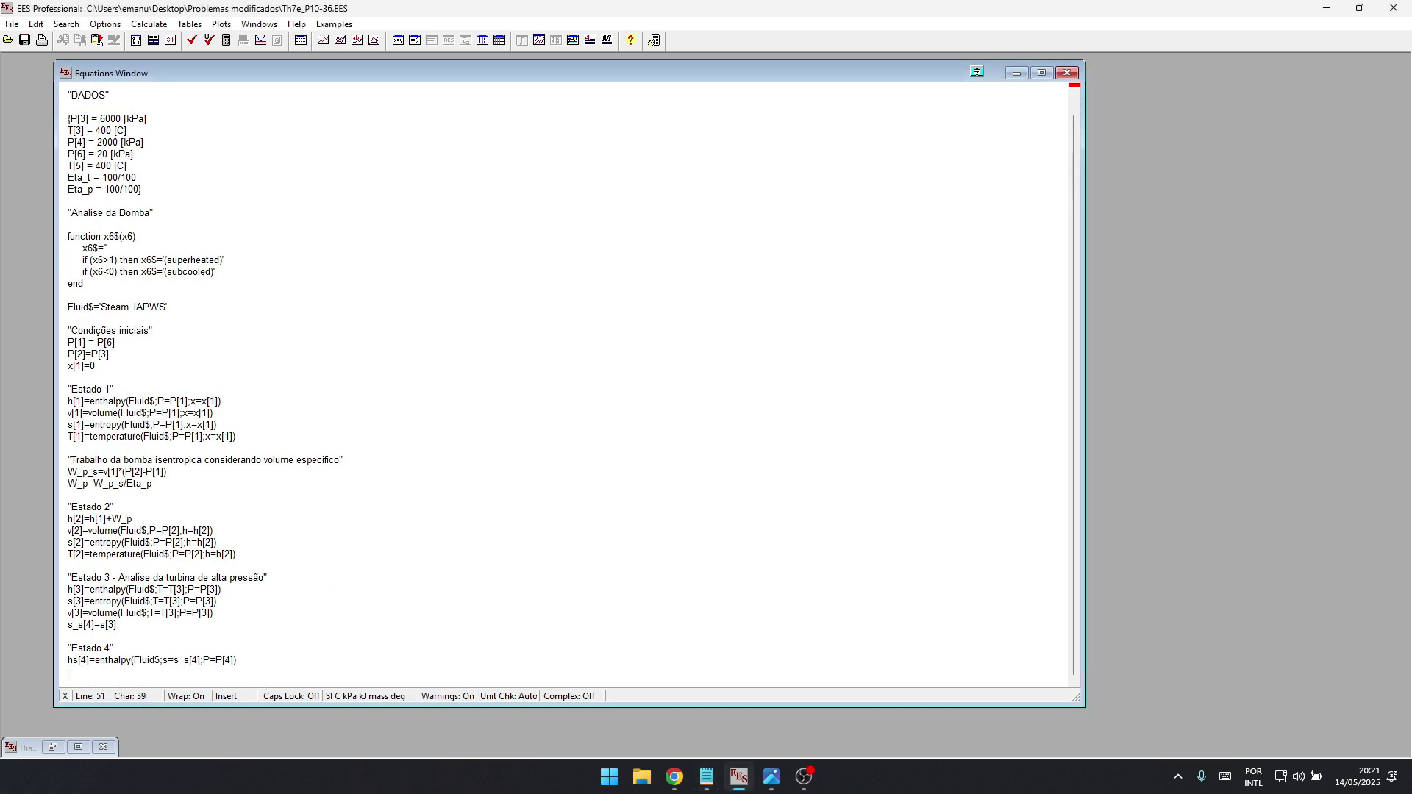
pyautogui.write('Ts[4]=temperature(Fluid$;s=s_s[4];P=P[4])')
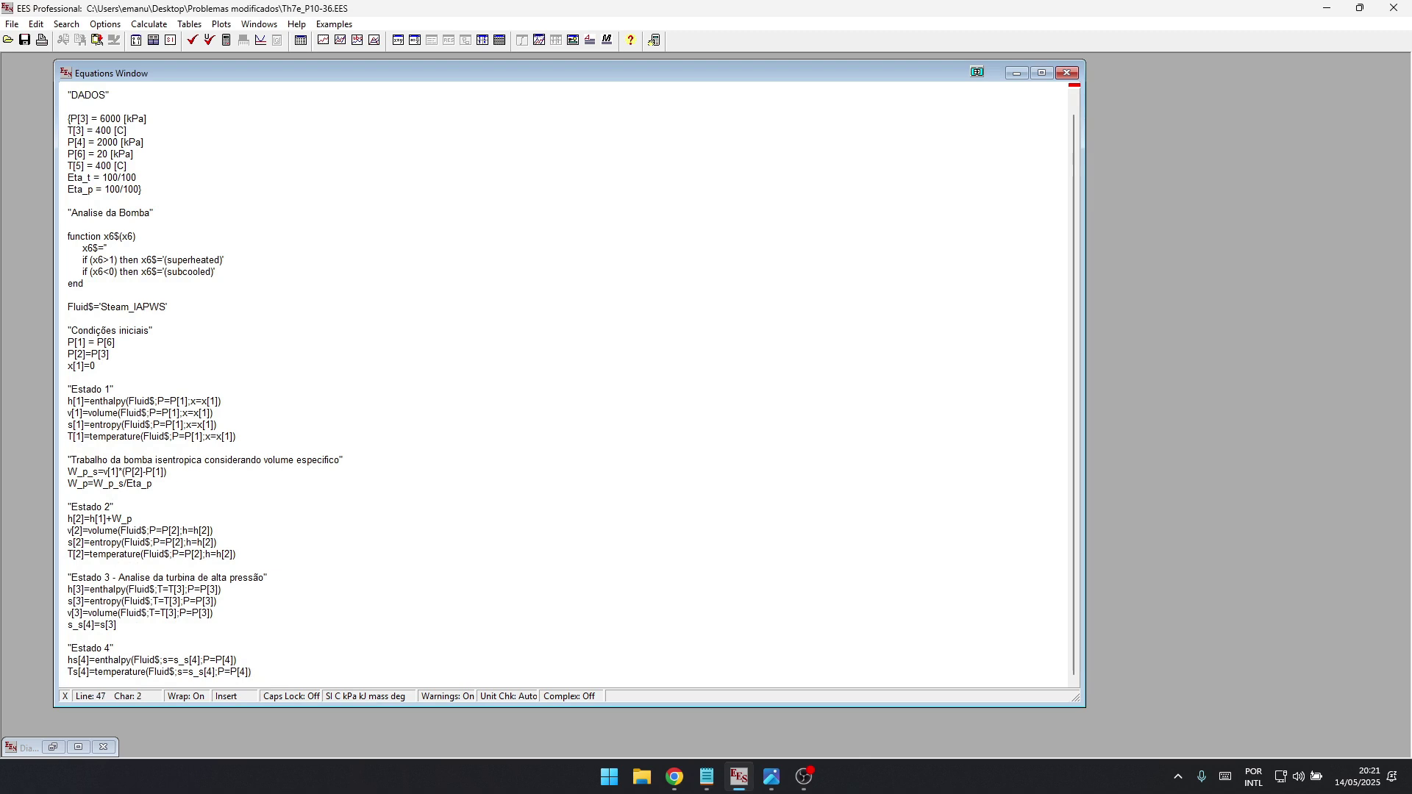
# - Add Eta_t=(h[3]-h[4])/(h[3]-hs[4]) below the Ts[4] equation with the comment "Eficiencia da turbina de alta pressão"
pyautogui.hotkey('alt', 'Tab')
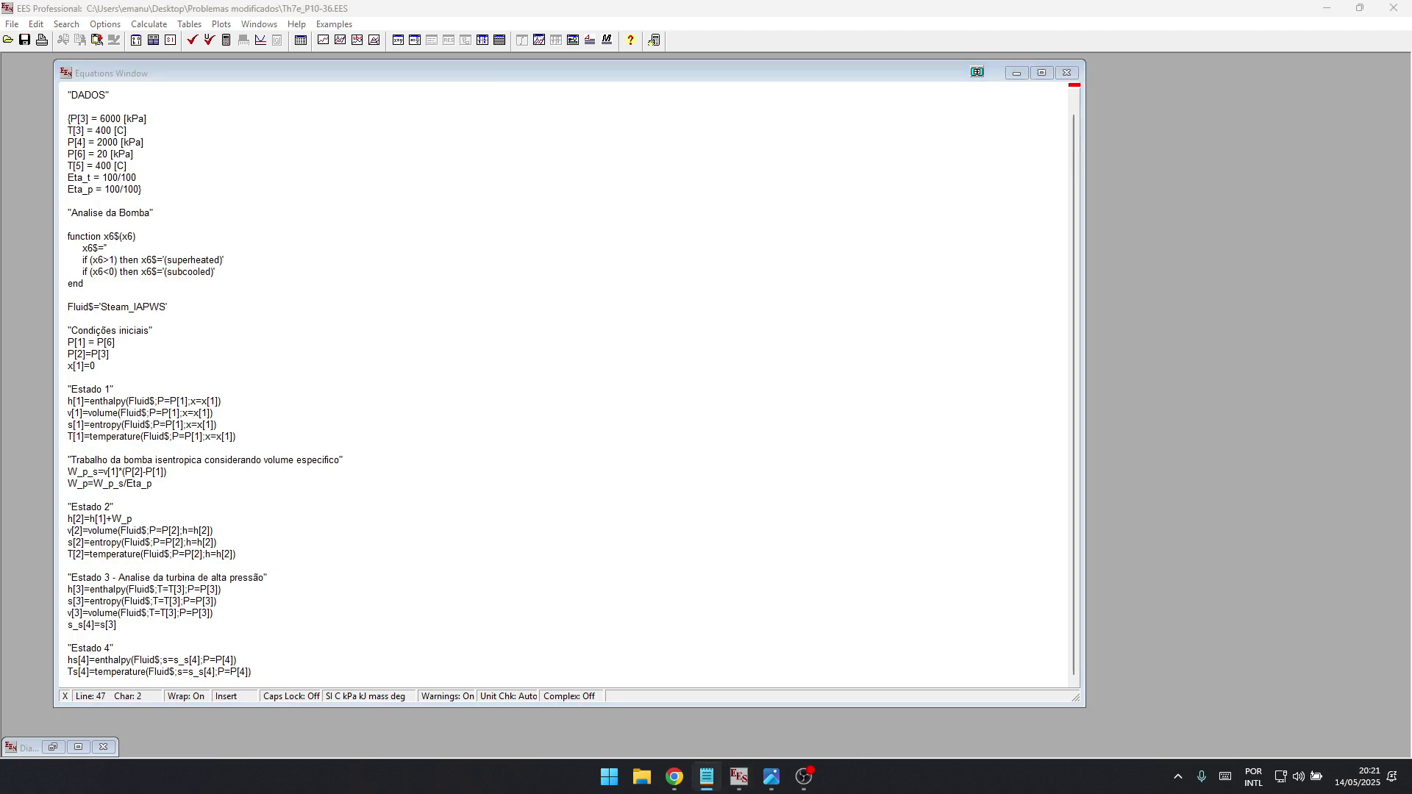
pyautogui.hotkey('alt', 'Tab')
pyautogui.press('Return')
pyautogui.write('Eta_t=(h[3]-h[4])/(h[3]-hs[4]) "Eficiencia da turbina de alta pressão"')
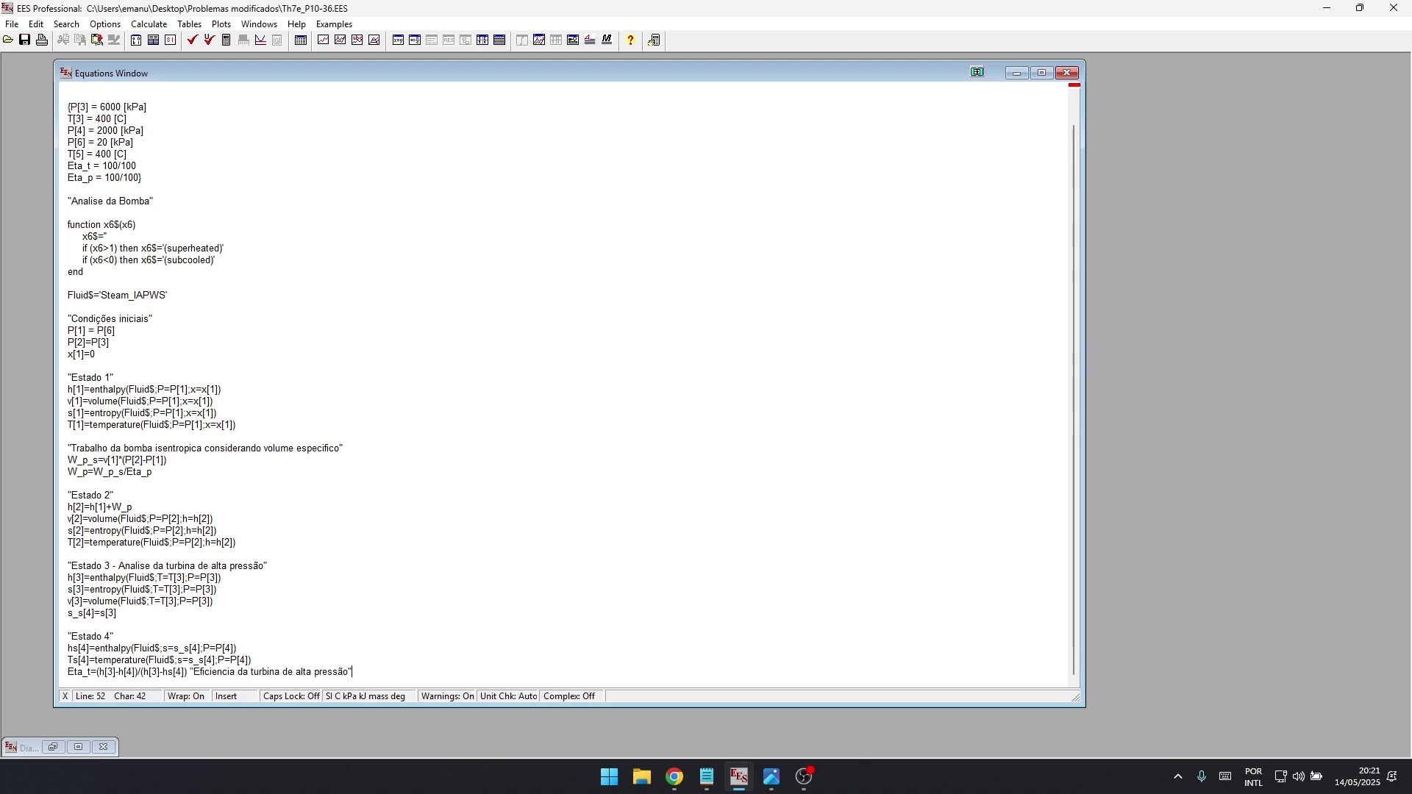
pyautogui.scroll(1, 270, 640)
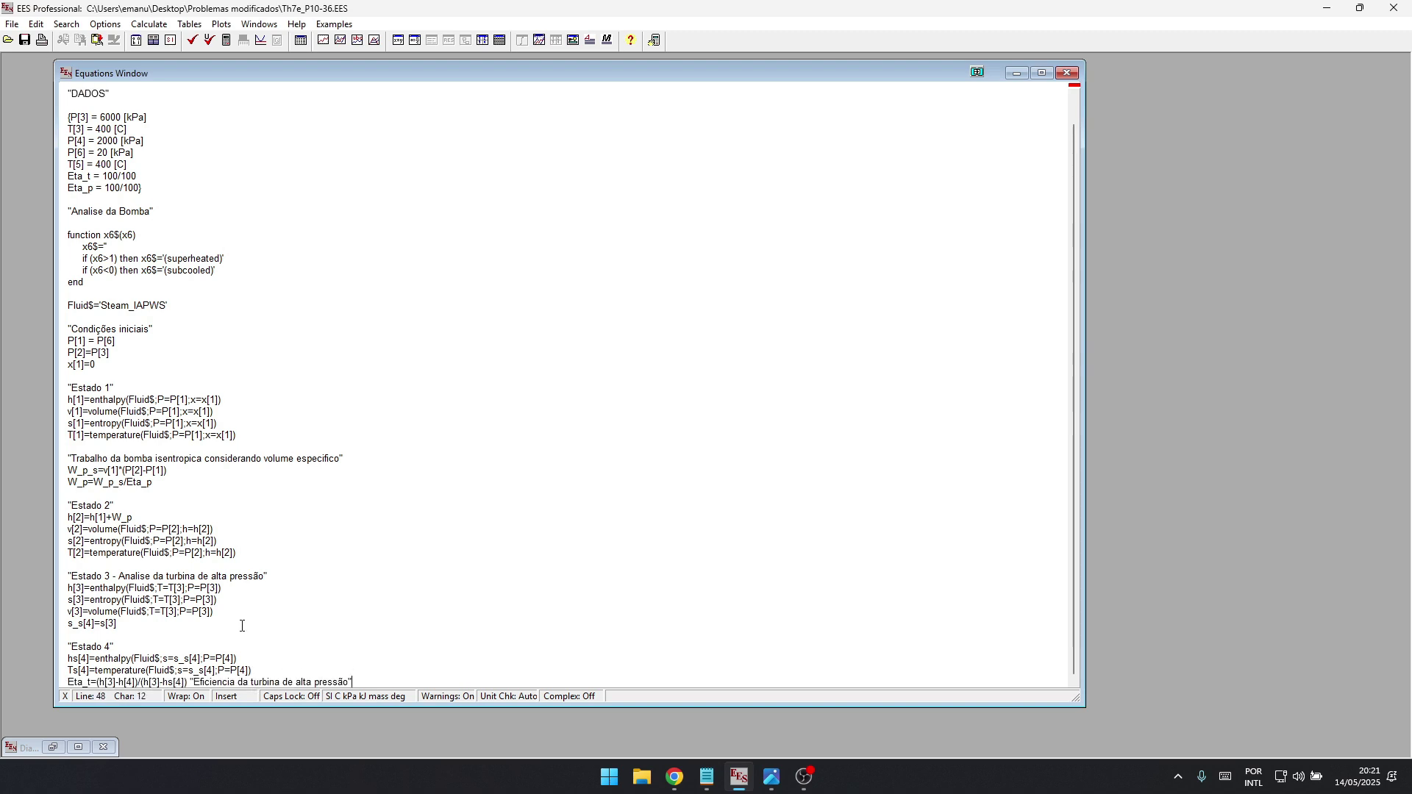
pyautogui.scroll(2, 269, 640)
pyautogui.scroll(-2, 269, 641)
pyautogui.click(115, 651)
pyautogui.click(68, 681)
# - Add the actual state 4 temperature equation T[4]=temperature(Fluid$;P=P[4];h=h[4]) below the turbine efficiency equation
pyautogui.hotkey('alt', 'Tab')
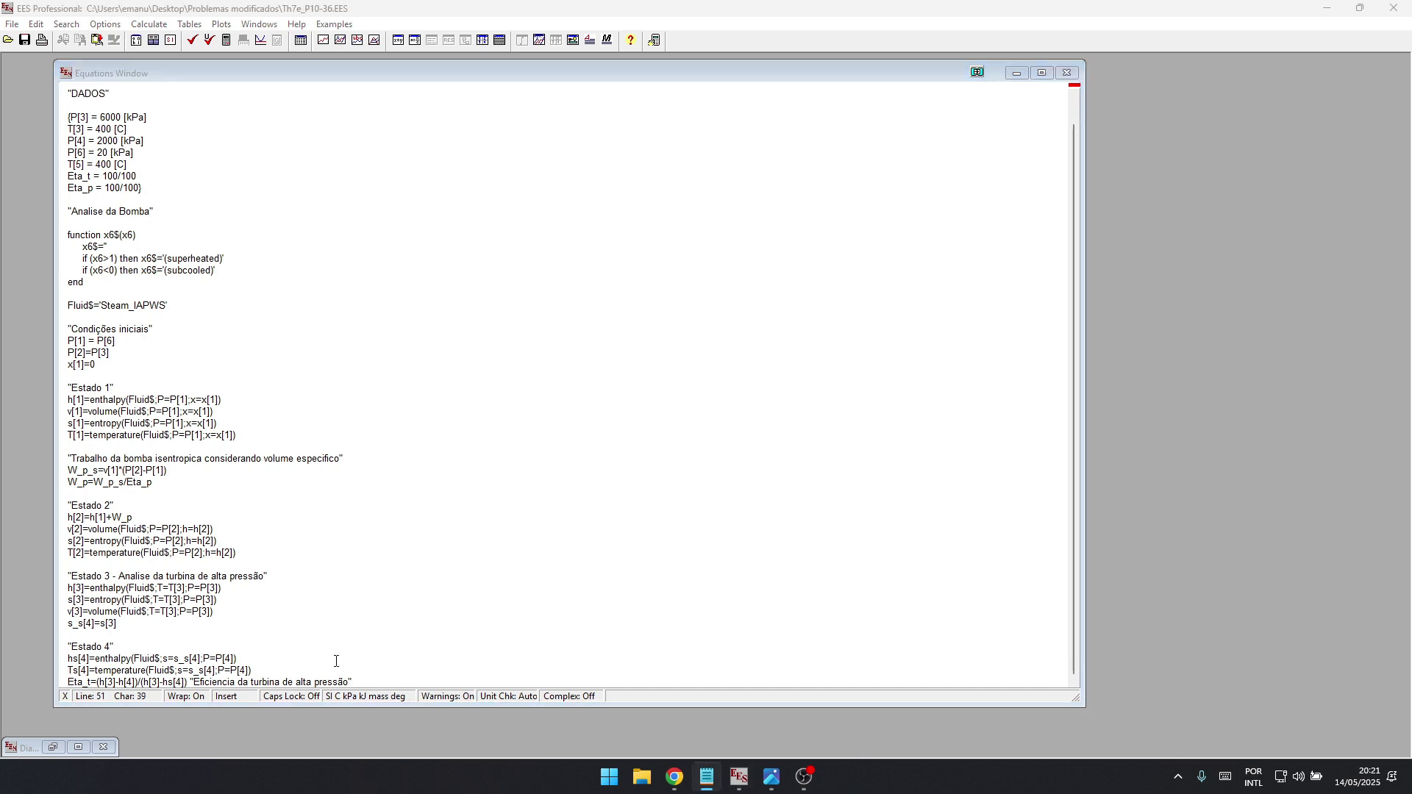
pyautogui.click(374, 685)
pyautogui.press('Return')
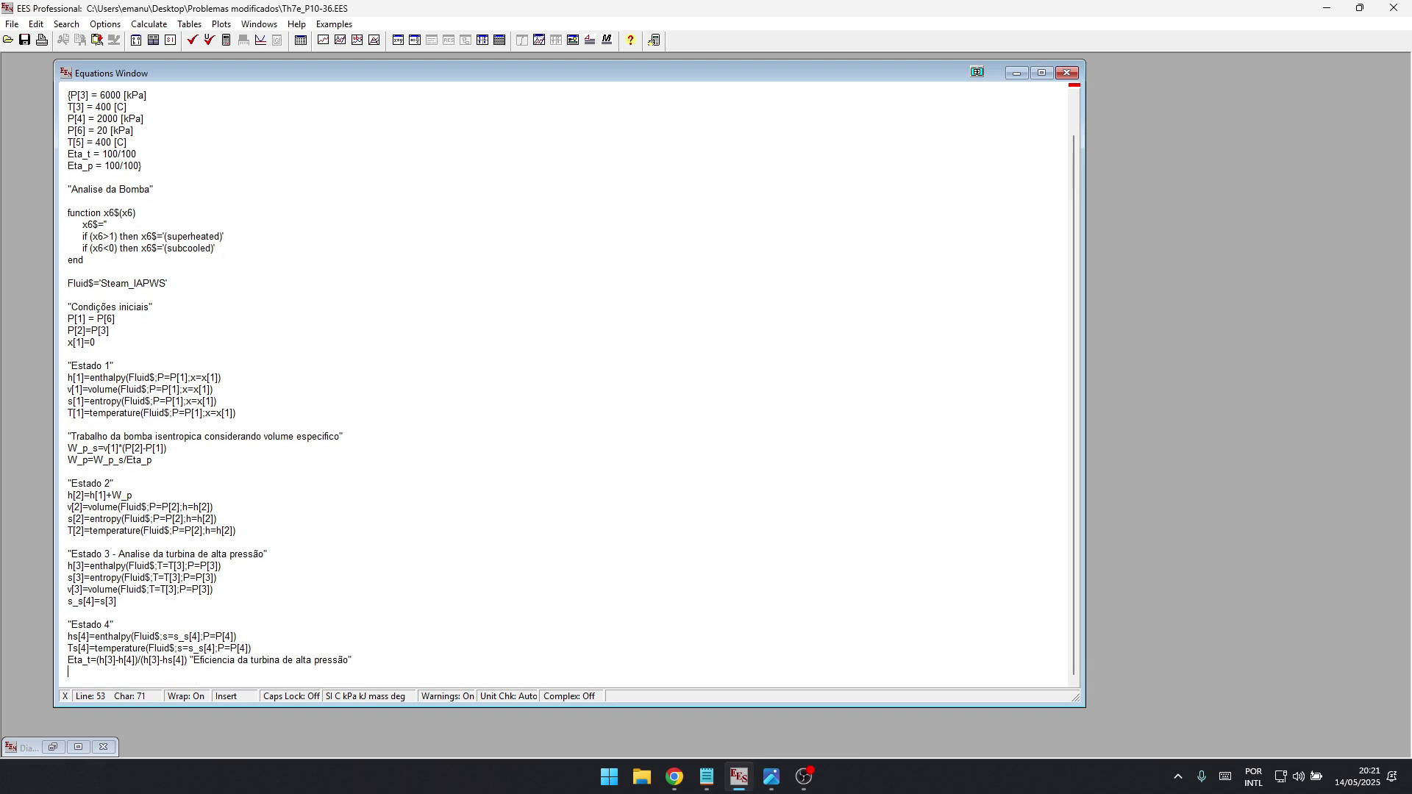
pyautogui.write('T[4]=temperature(Fluid$;P=P[4];h=h[4])')
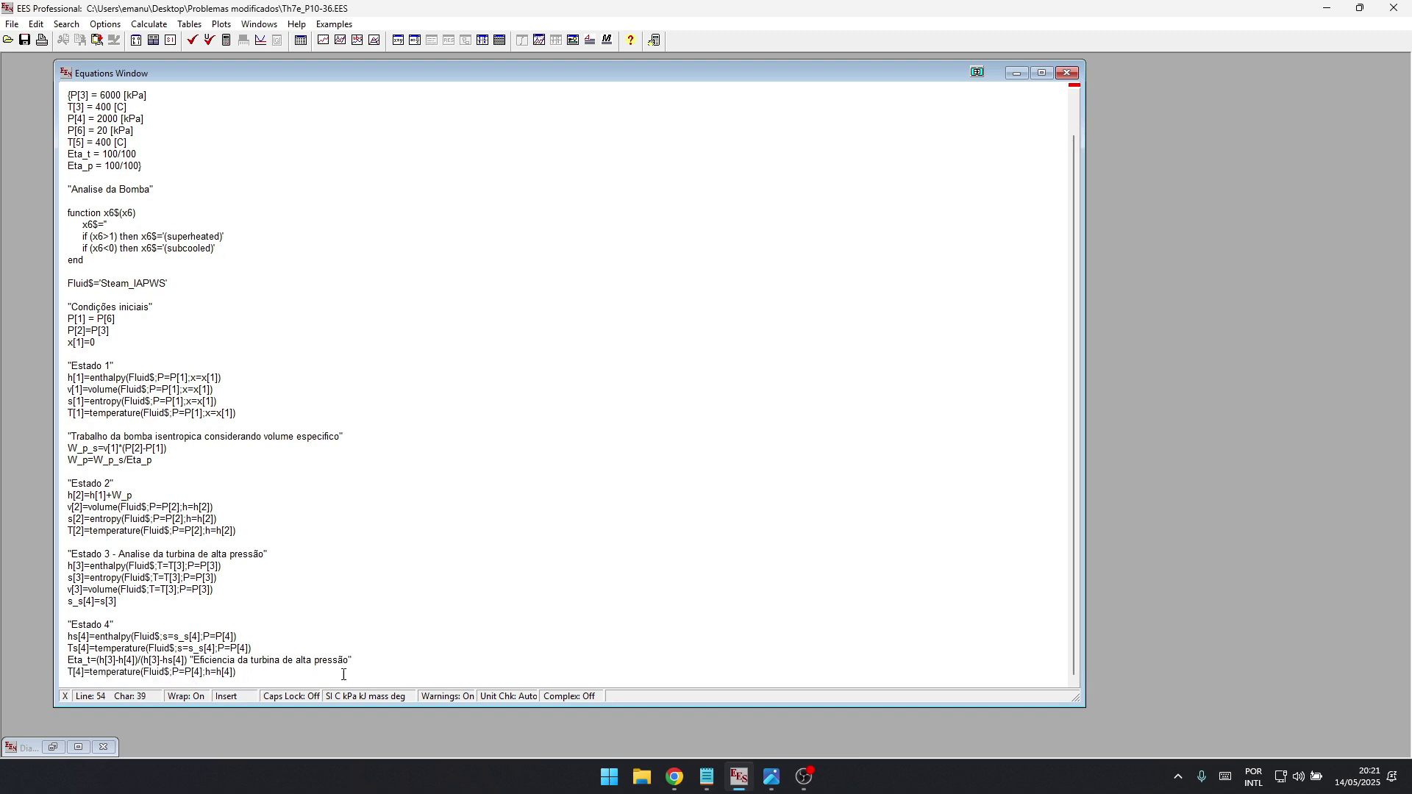
pyautogui.click(97, 671)
pyautogui.click(230, 680)
pyautogui.click(175, 684)
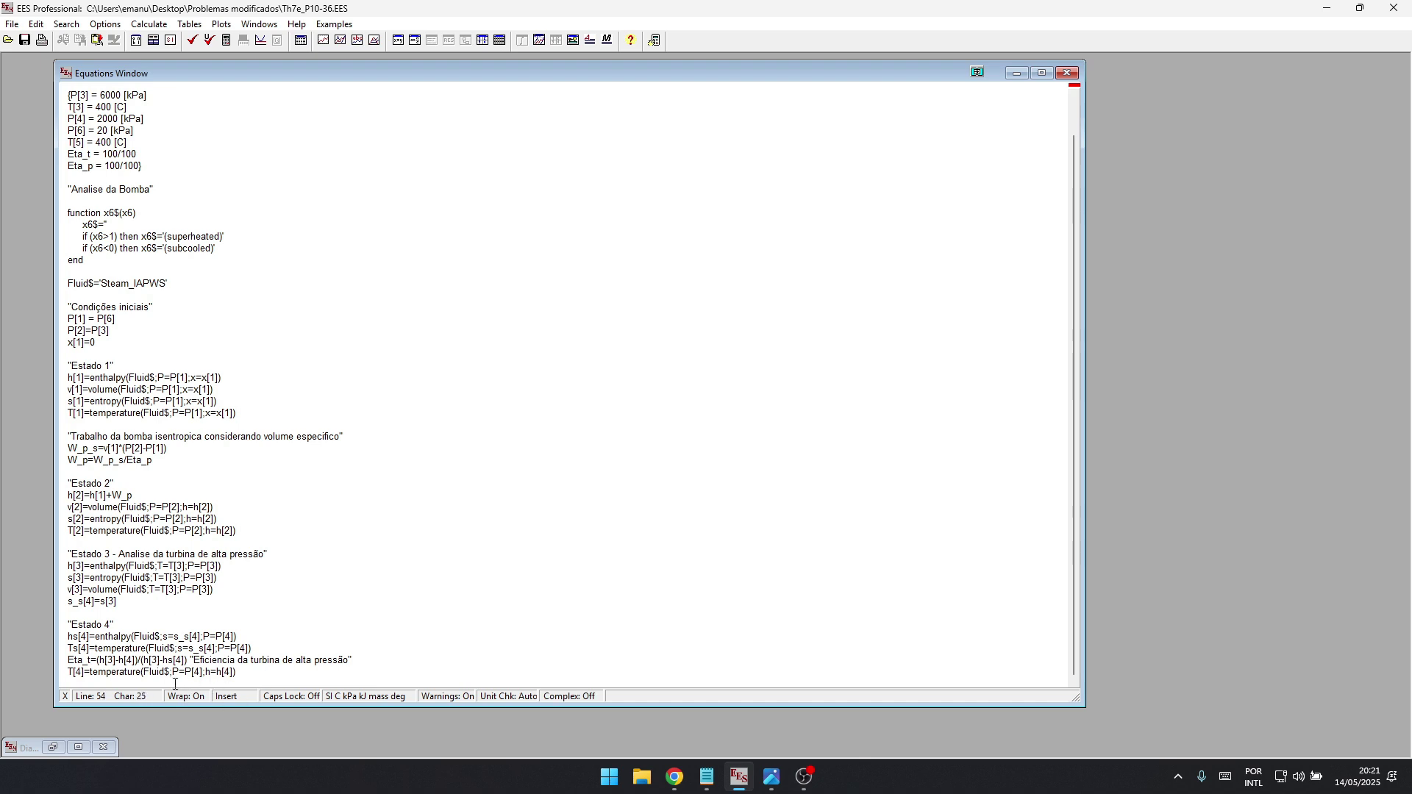
pyautogui.click(243, 675)
pyautogui.click(101, 677)
# - Add s[4]=entropy(Fluid$;T=T[4];P=P[4]) and v[4]=volume(Fluid$;s=s[4];P=P[4]) below the T[4] equation
pyautogui.hotkey('alt', 'Tab')
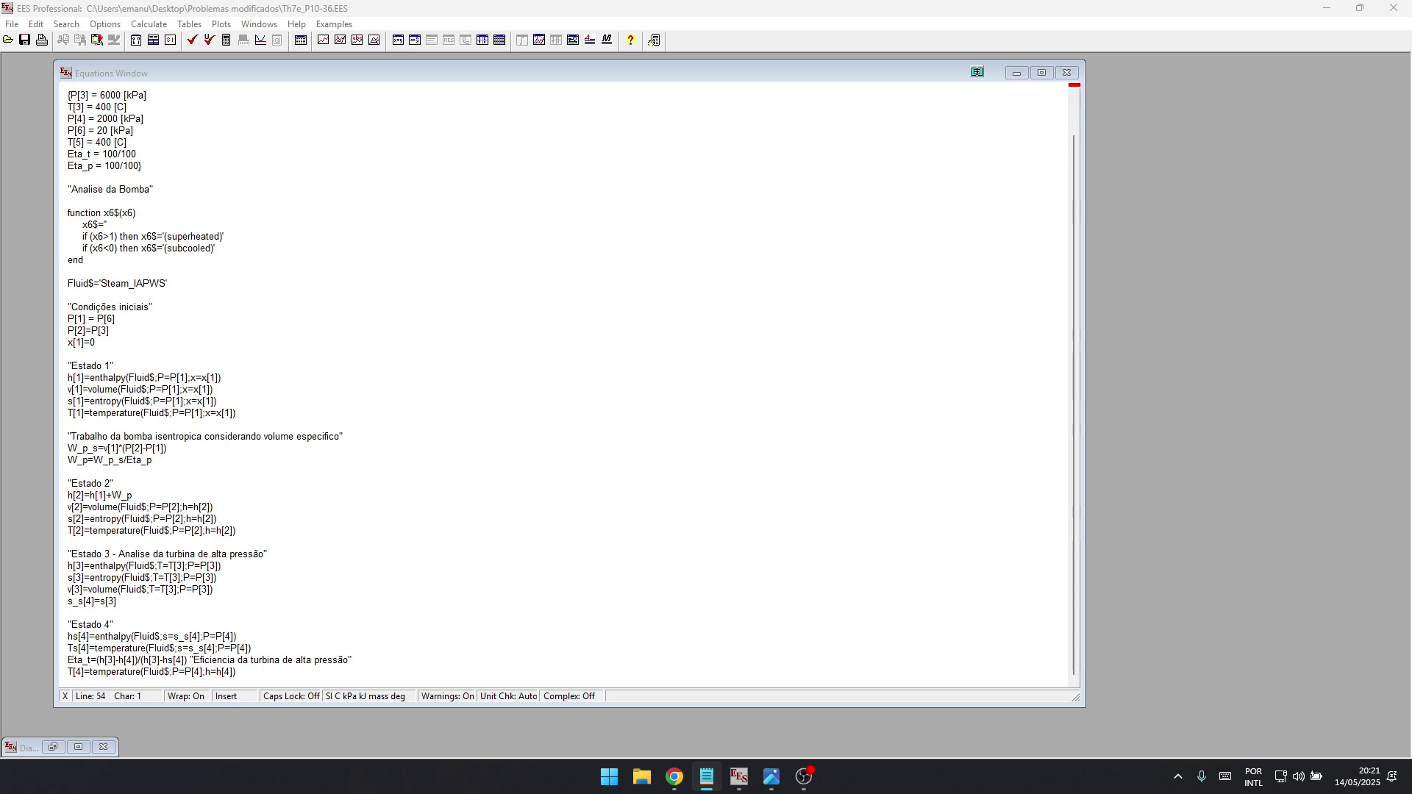
pyautogui.hotkey('alt', 'Tab')
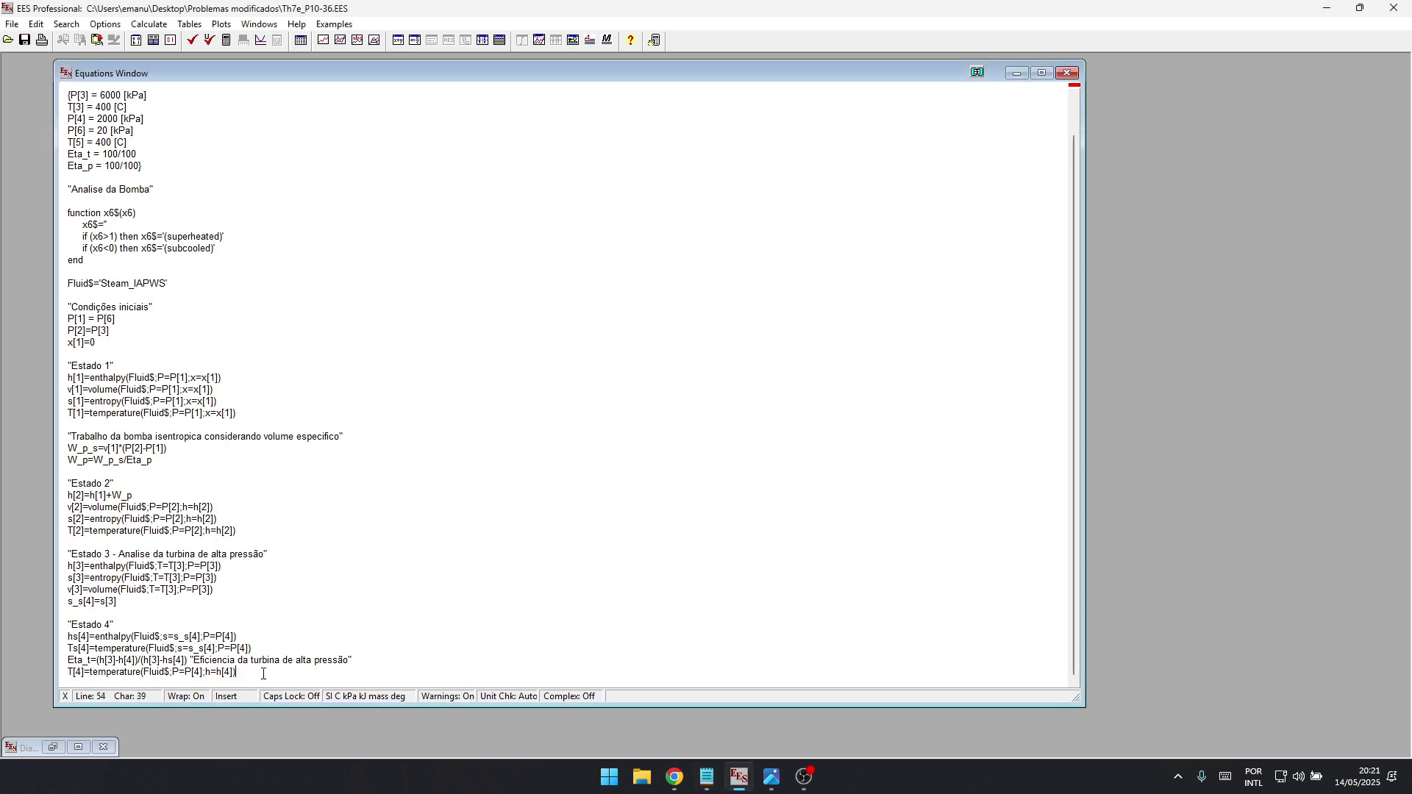
pyautogui.press('Return')
pyautogui.write('s[4]=entropy(Fluid$;T=T[4];P=P[4])')
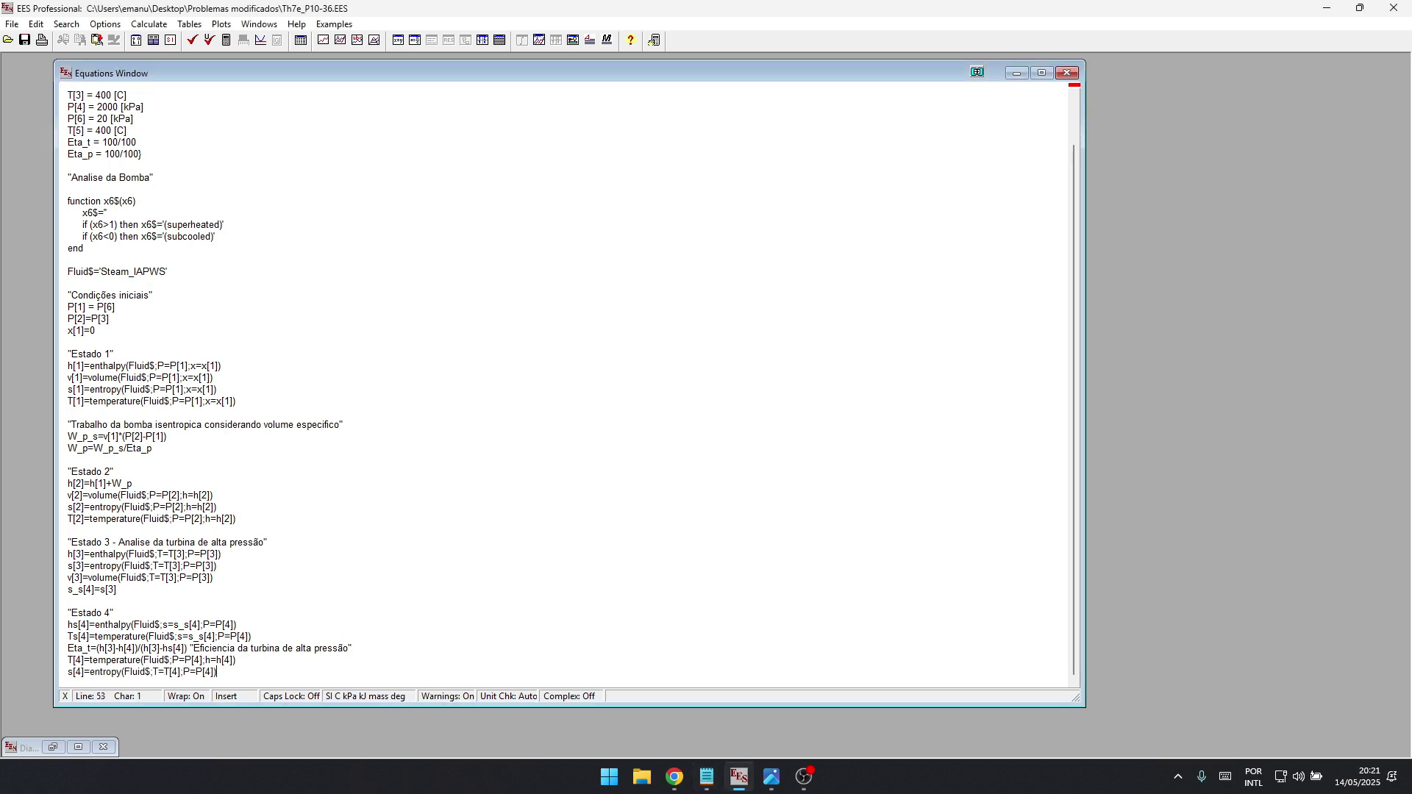
pyautogui.hotkey('alt', 'Tab')
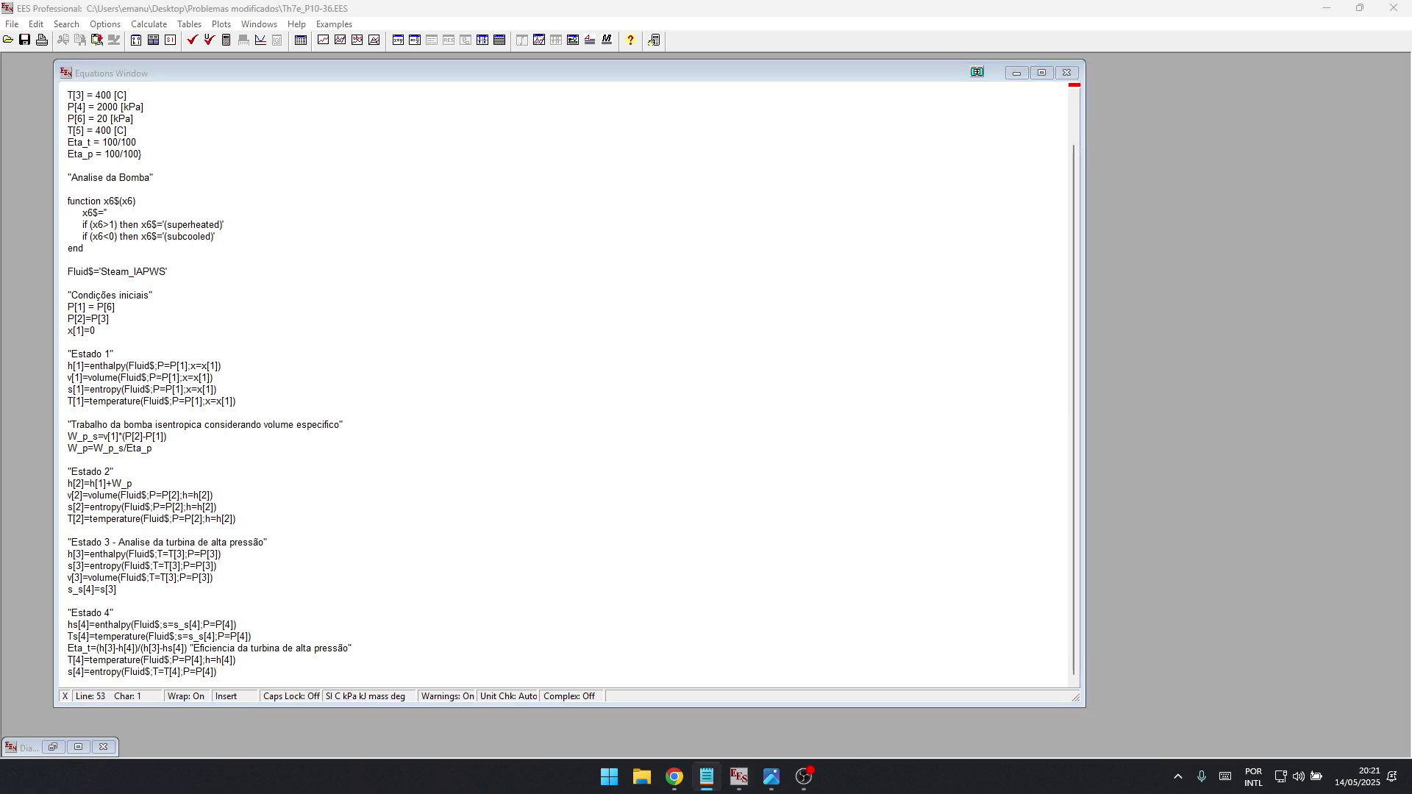
pyautogui.hotkey('alt', 'Tab')
pyautogui.press('Return')
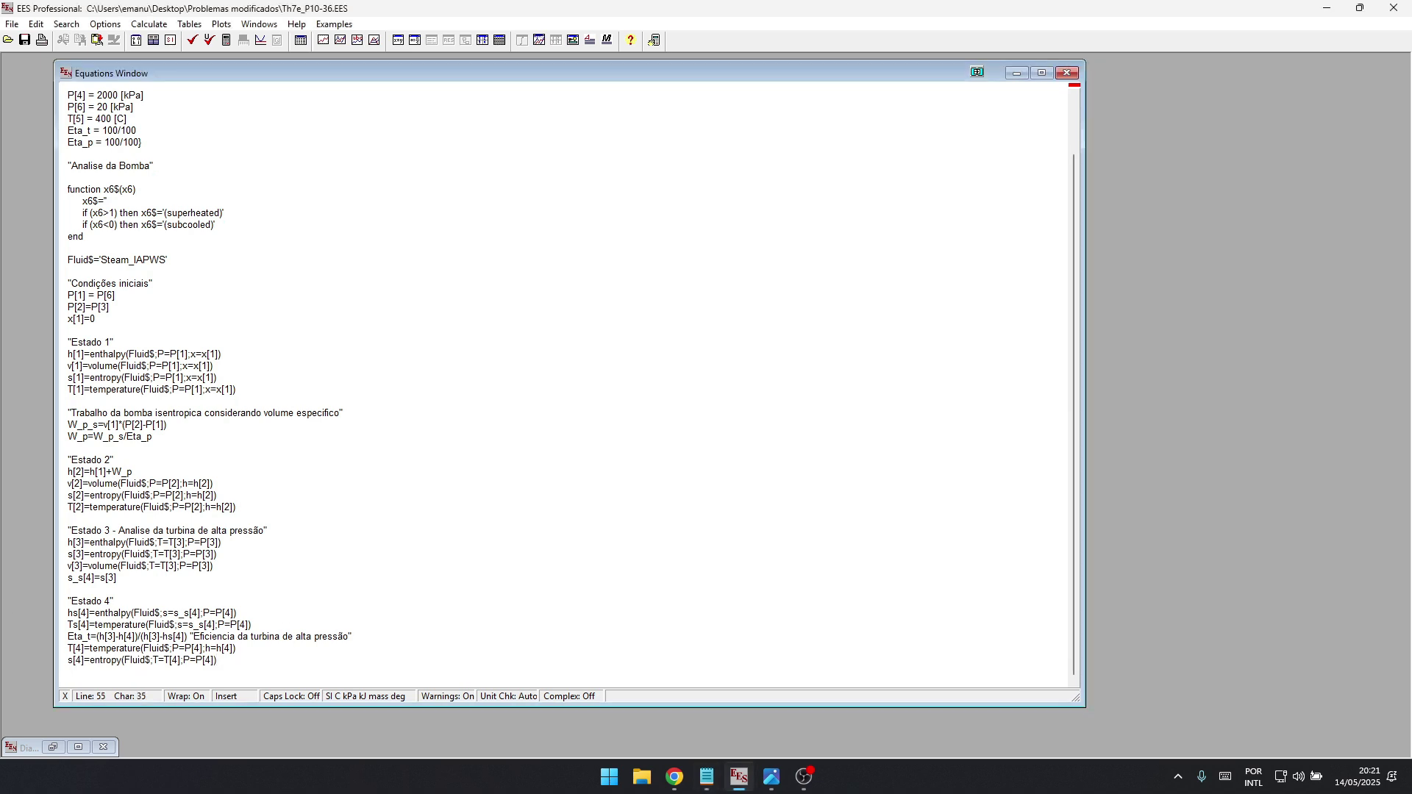
pyautogui.write('v[4]=volume(Fluid$;s=s[4];P=P[4])')
# - Add h[3] =W_t_hp+h[4] after a blank line below v[4], with the comment "Primeira lei da termodinamicapara turbina de alta pressão"
pyautogui.hotkey('alt', 'Tab')
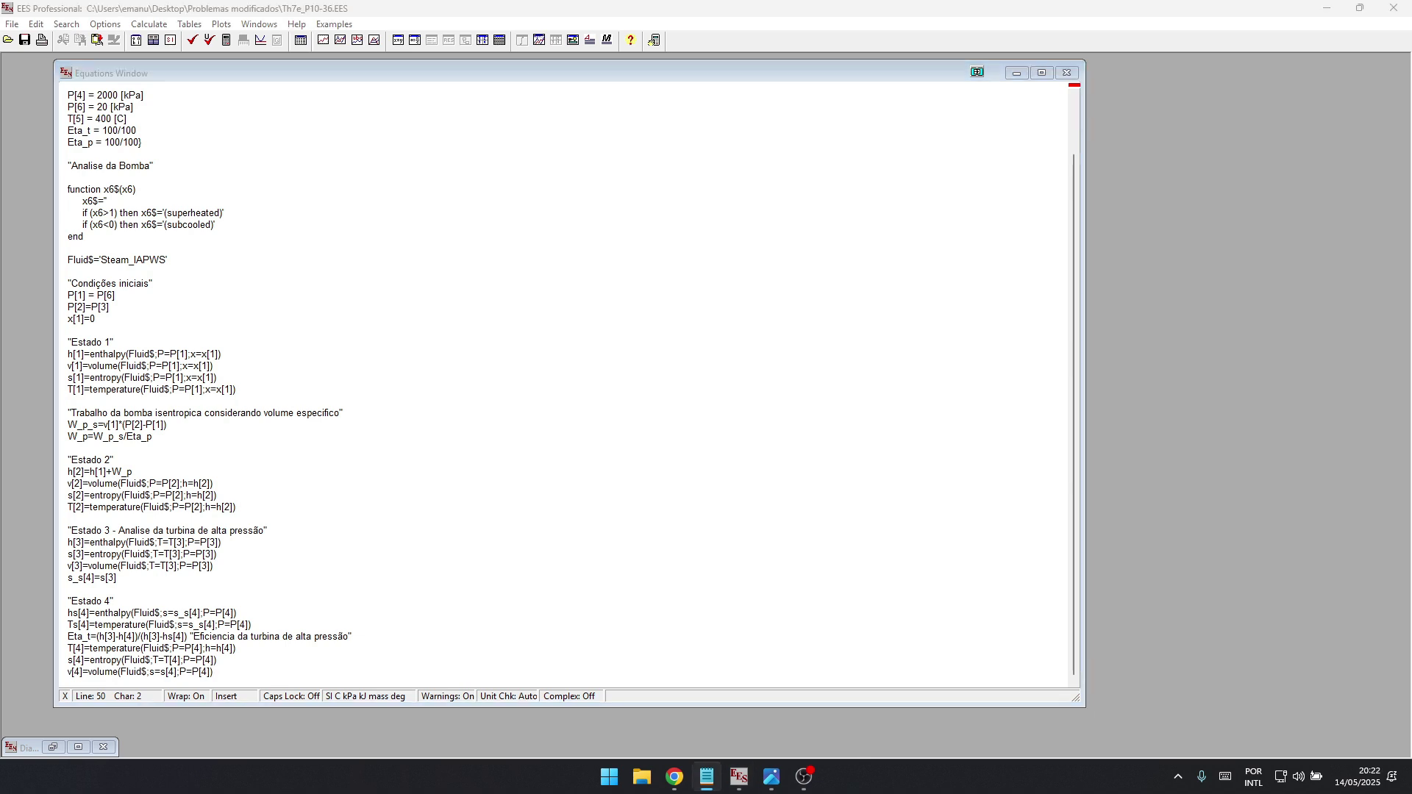
pyautogui.click(236, 669)
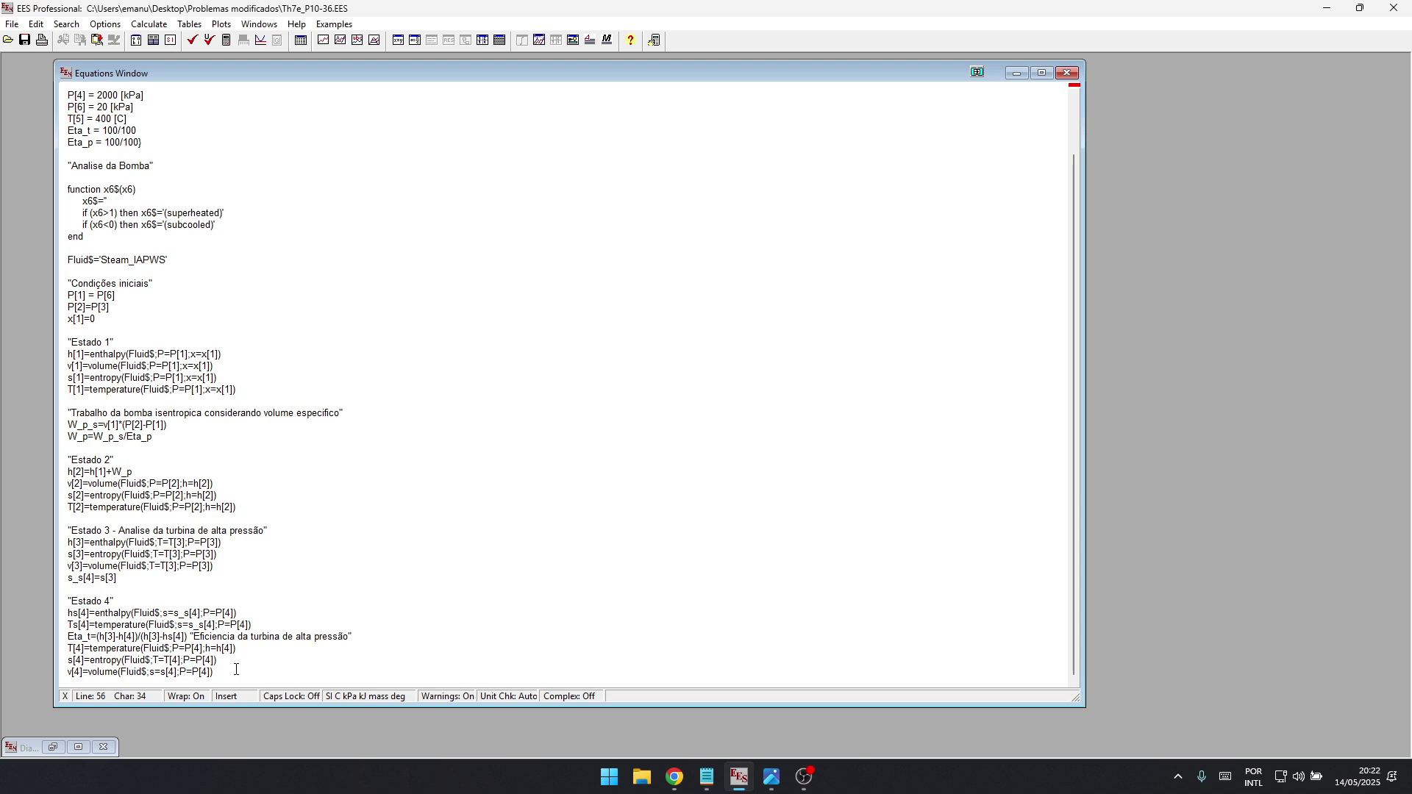
pyautogui.press('Return')
pyautogui.press('Return')
pyautogui.write('h[3] =W_t_hp+h[4]"Primeira lei da termodinamicapara turbina de alta pressão"')
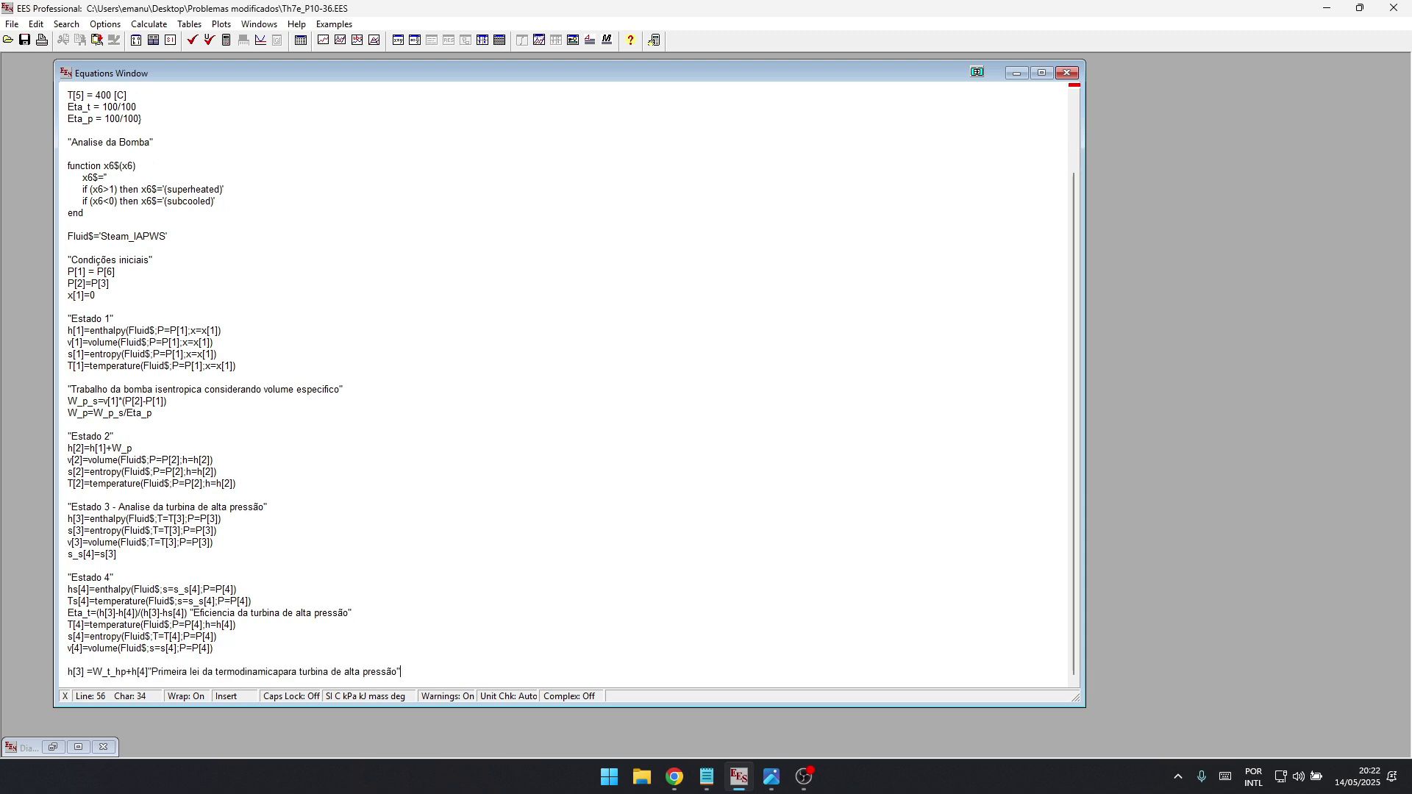
pyautogui.press('BackSpace')
pyautogui.click(140, 633)
# - Add the comment " Estado 5 - Analise da turbina de baixa pressão" after a blank line below the high-pressure turbine energy balance
pyautogui.hotkey('alt', 'Tab')
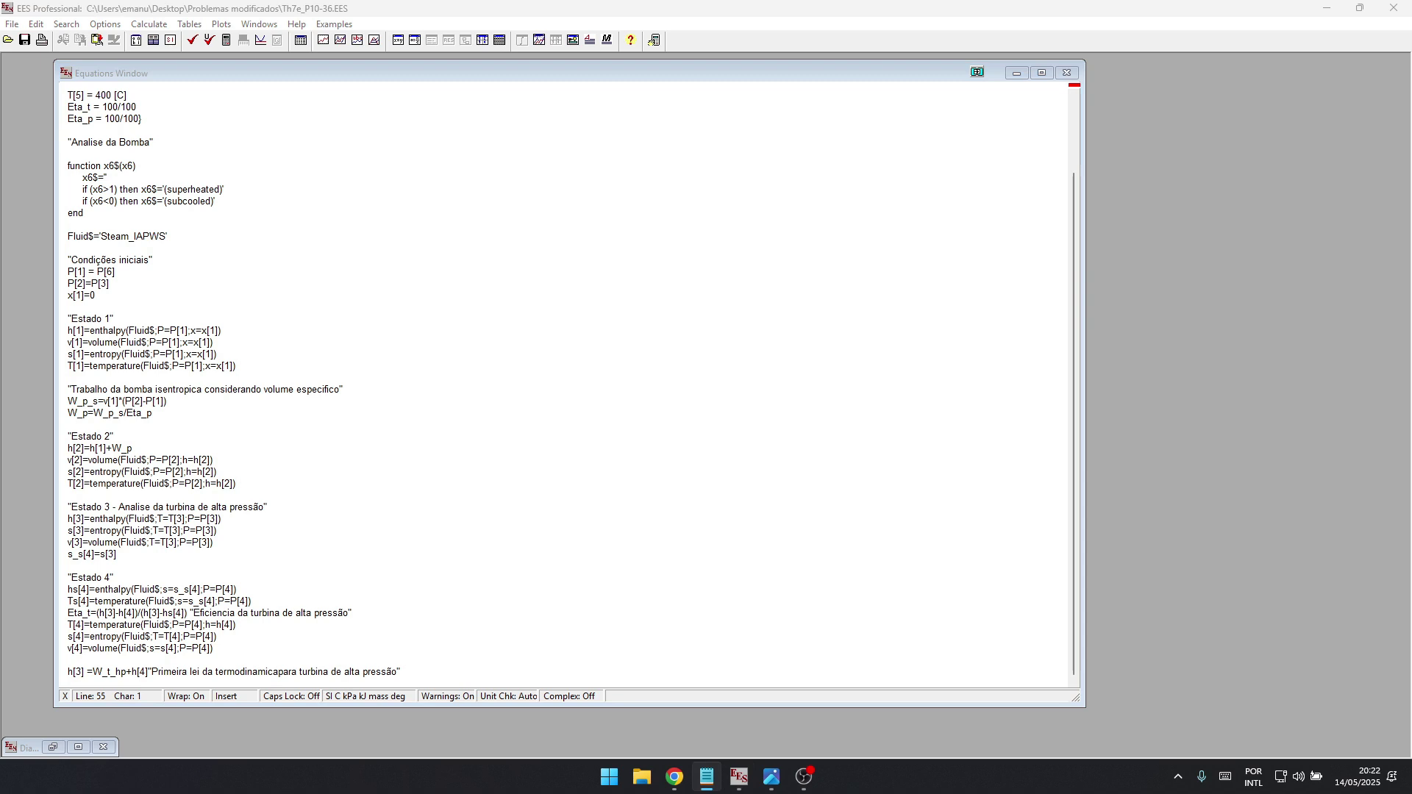
pyautogui.click(448, 670)
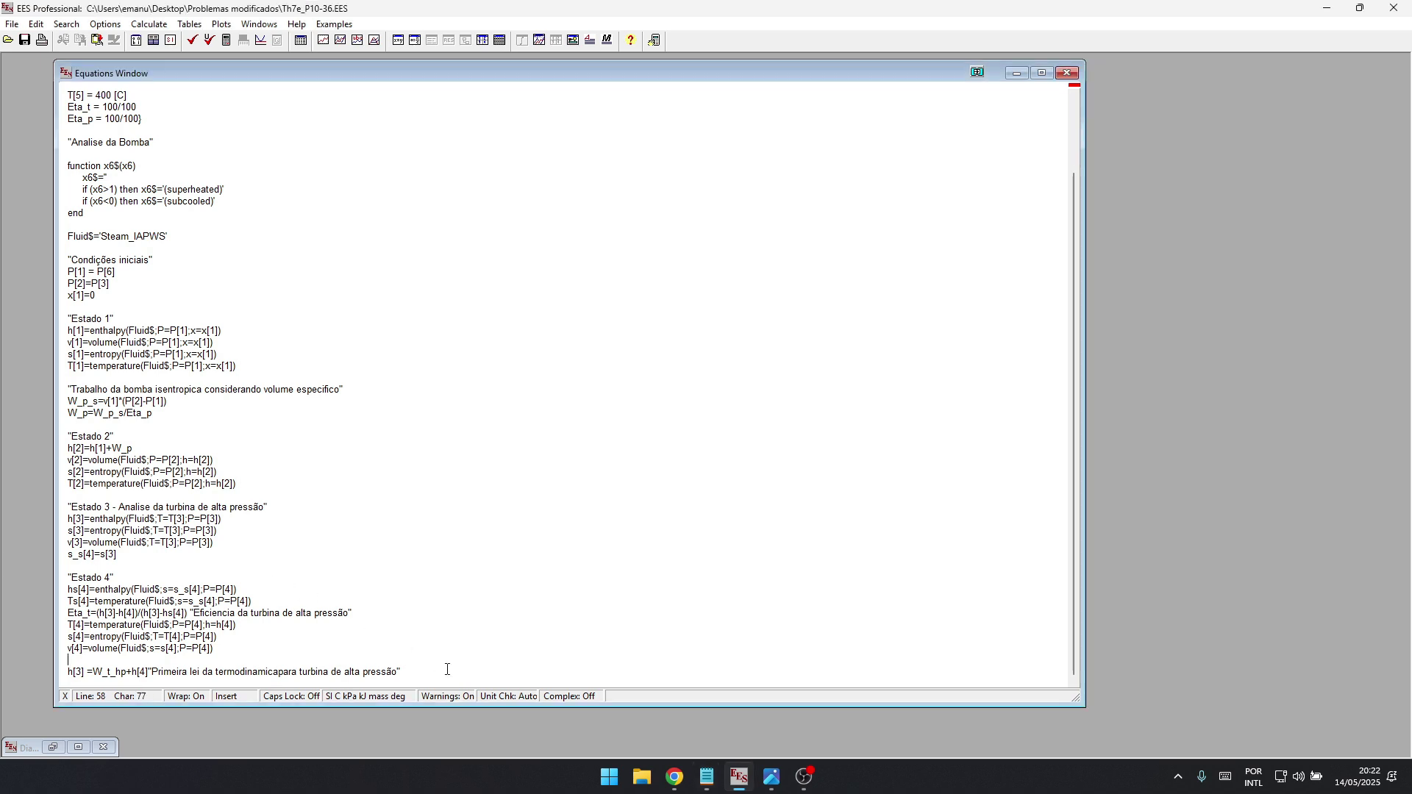
pyautogui.press('Return')
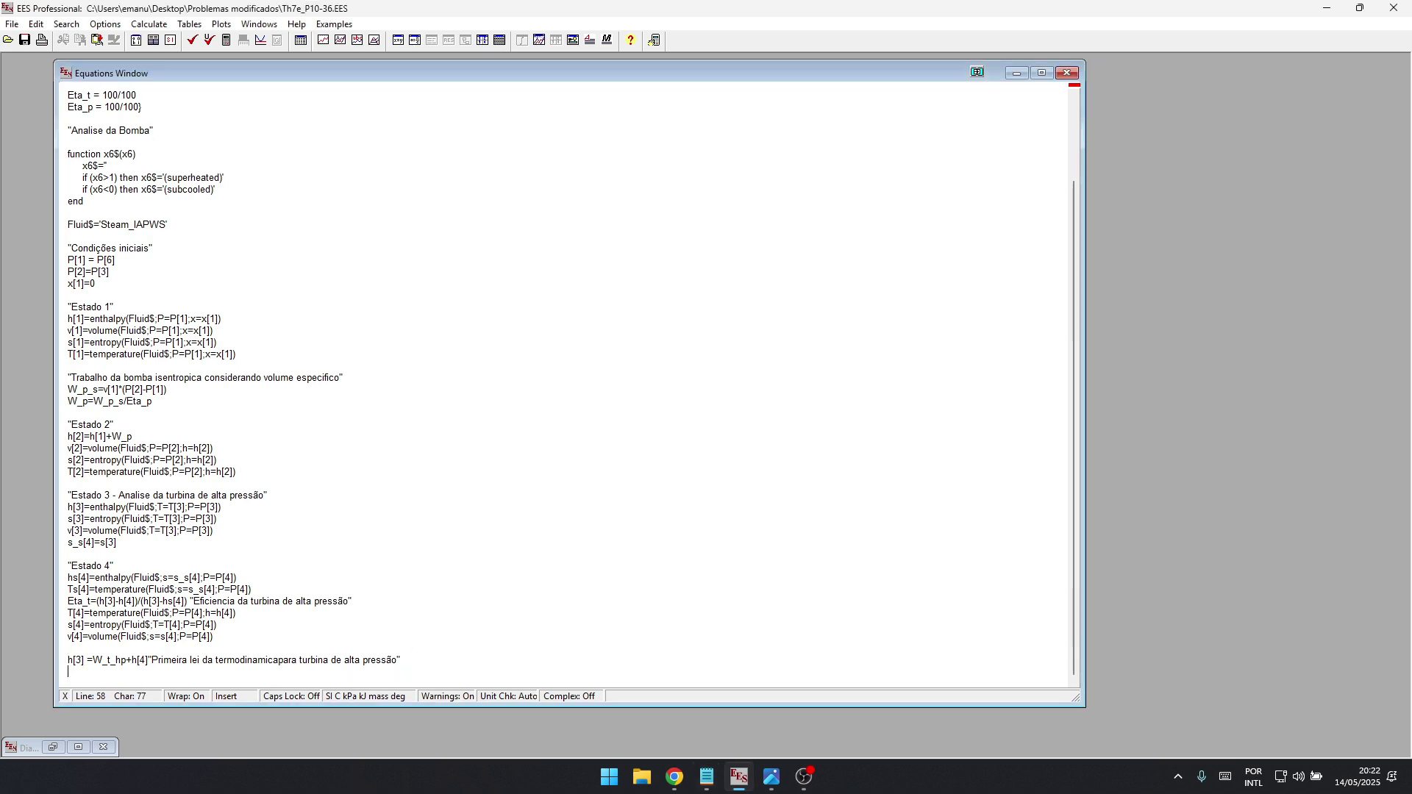
pyautogui.press('Return')
pyautogui.write('" Estado 5 - Analise da turbina de baixa pressão"')
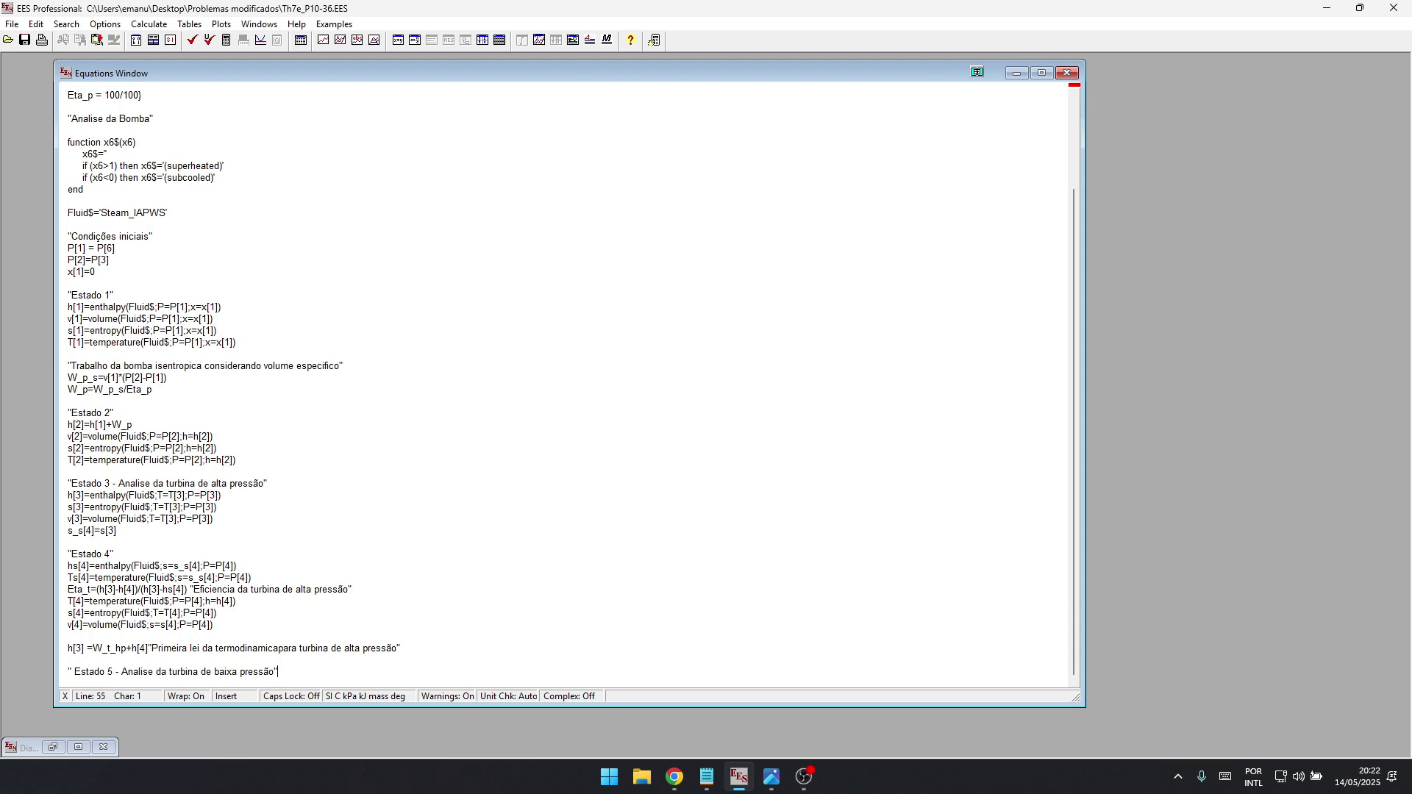
# - Add the reheat pressure relation P[5]=P[4] and s[5]=entropy(Fluid$;T=T[5];P=P[5]) directly under the Estado 5 comment
pyautogui.hotkey('alt', 'Tab')
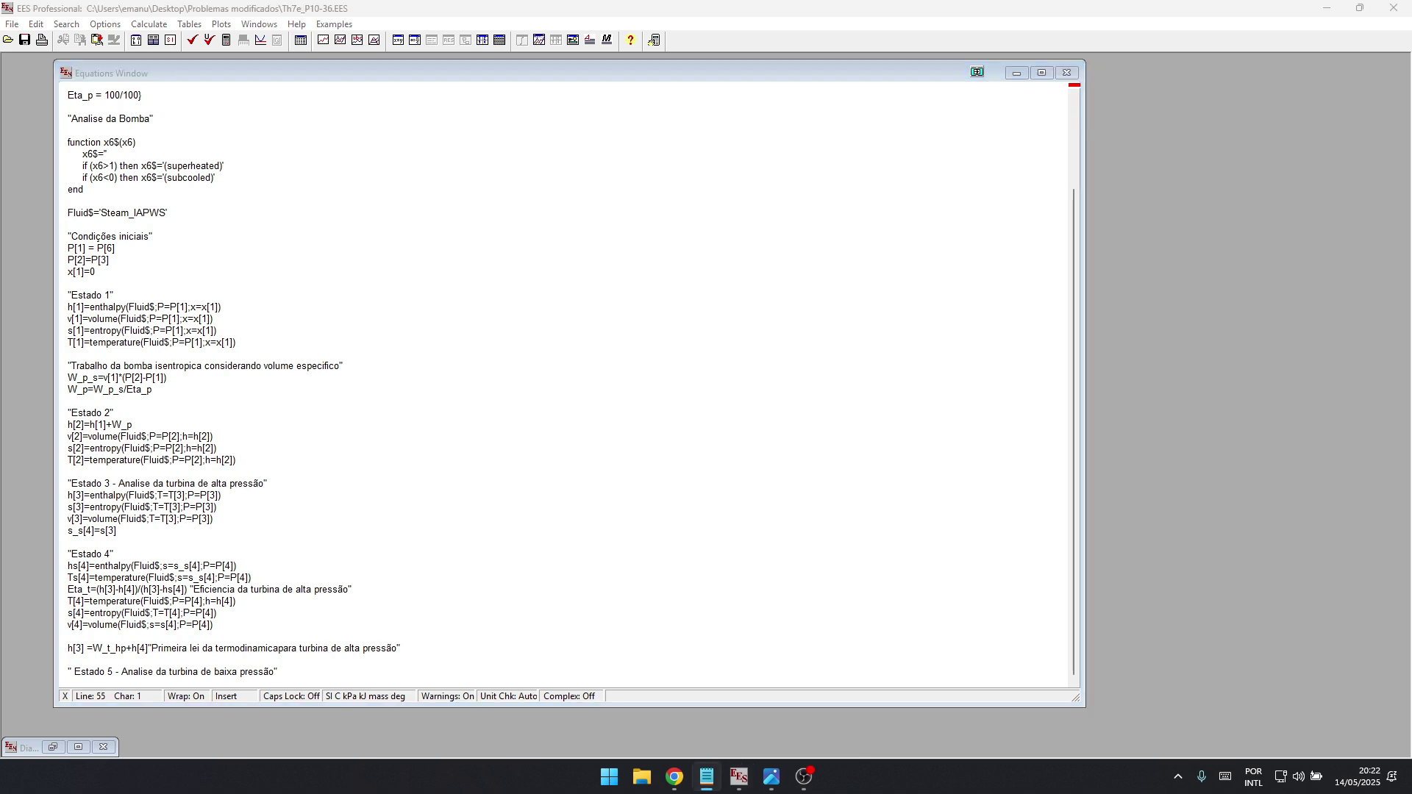
pyautogui.hotkey('alt', 'Tab')
pyautogui.press('Return')
pyautogui.press('Return')
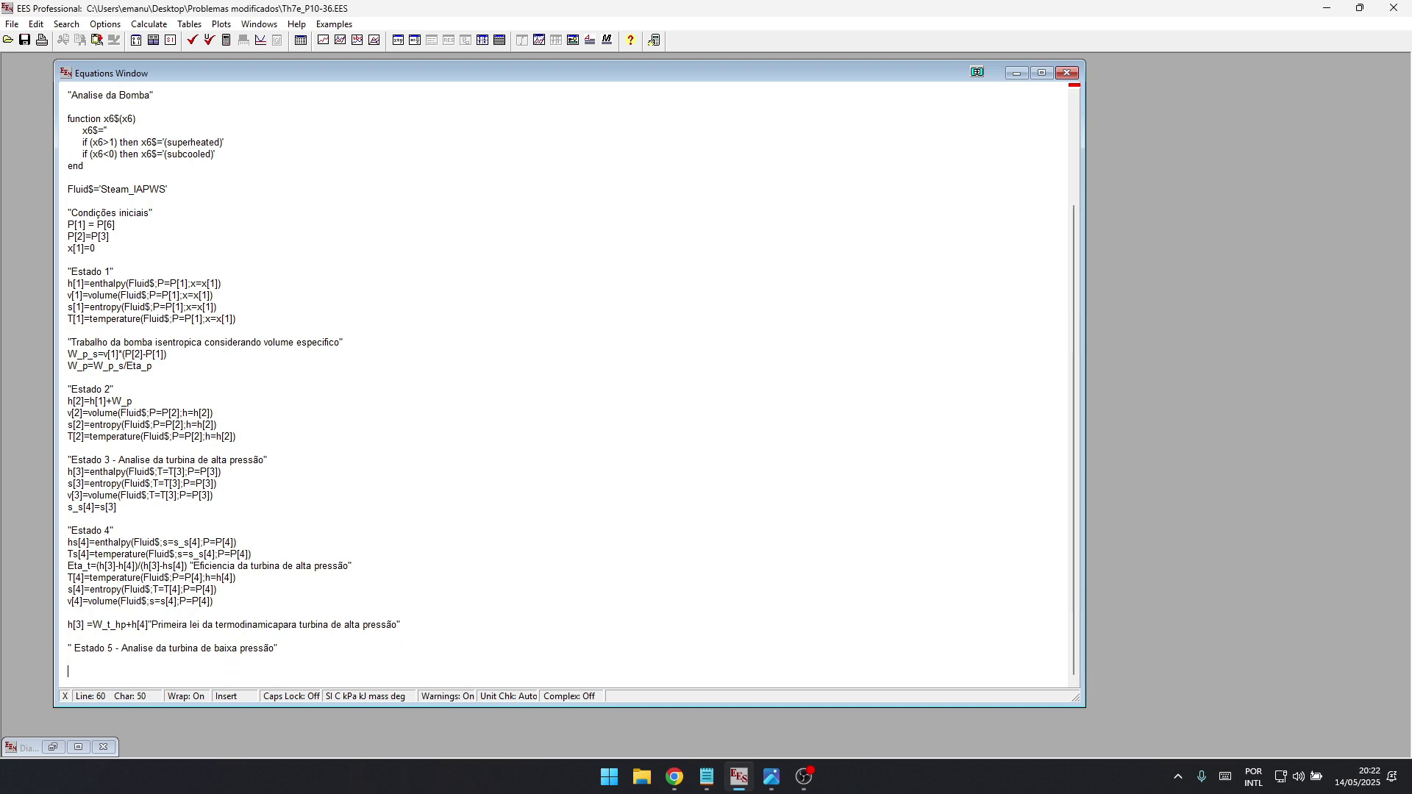
pyautogui.write('P[5]=P[4]')
pyautogui.hotkey('alt', 'Tab')
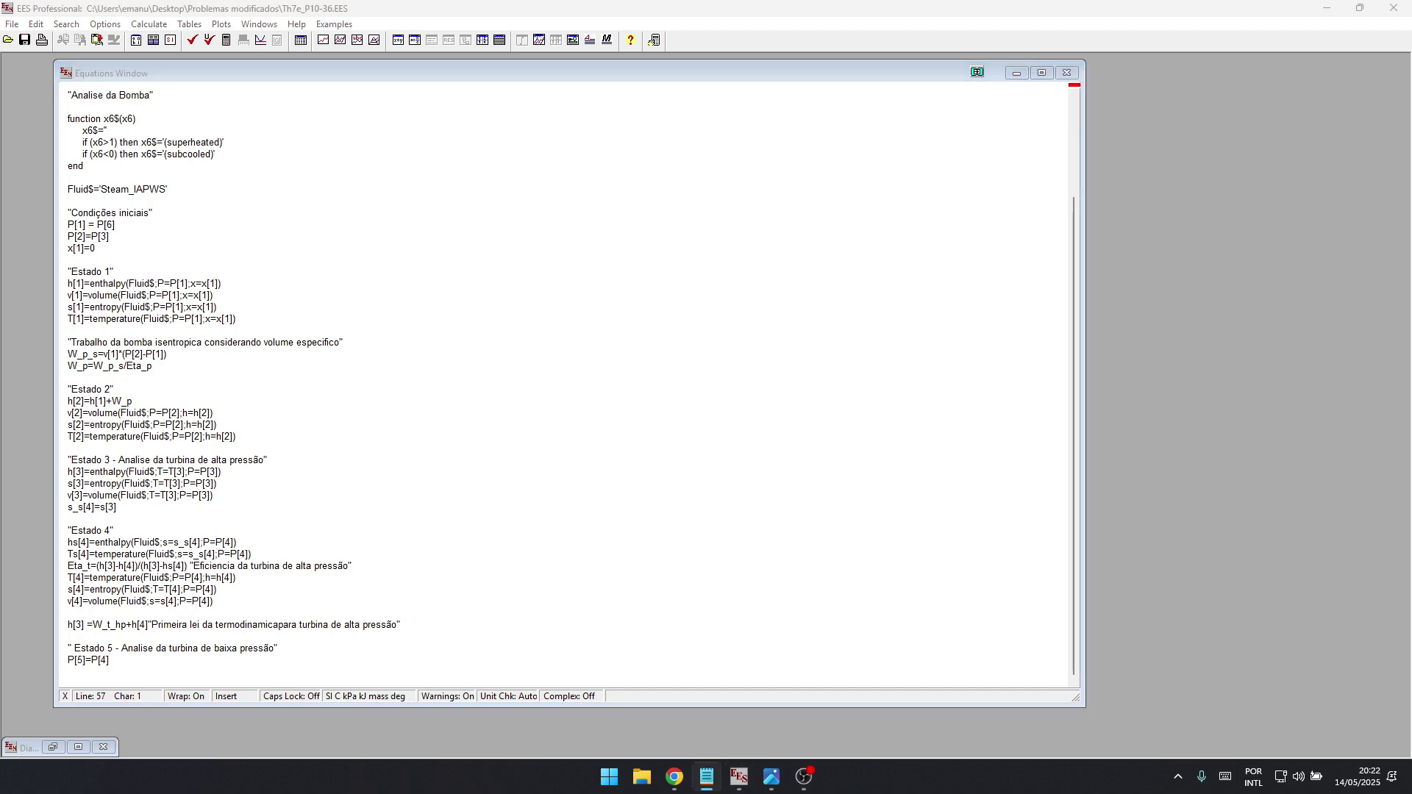
pyautogui.hotkey('alt', 'Tab')
pyautogui.press('Return')
pyautogui.write('s[5]=entropy(Fluid$;T=T[5];P=P[5])')
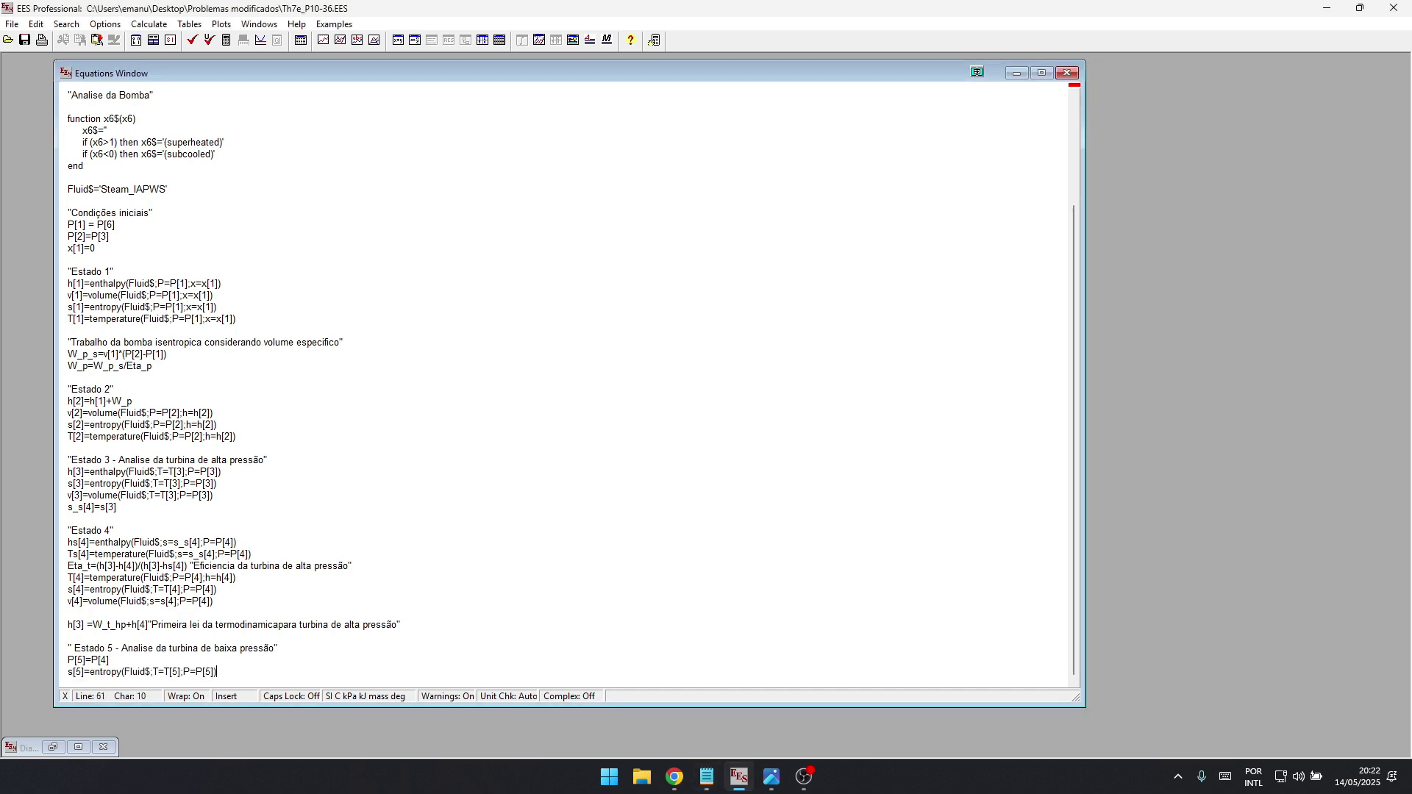
# - Add h[5]=enthalpy(Fluid$;T=T[5];P=P[5]) and the isentropic expansion relation s_s[6]=s[5] below the state 5 entropy equation
pyautogui.hotkey('alt', 'Tab')
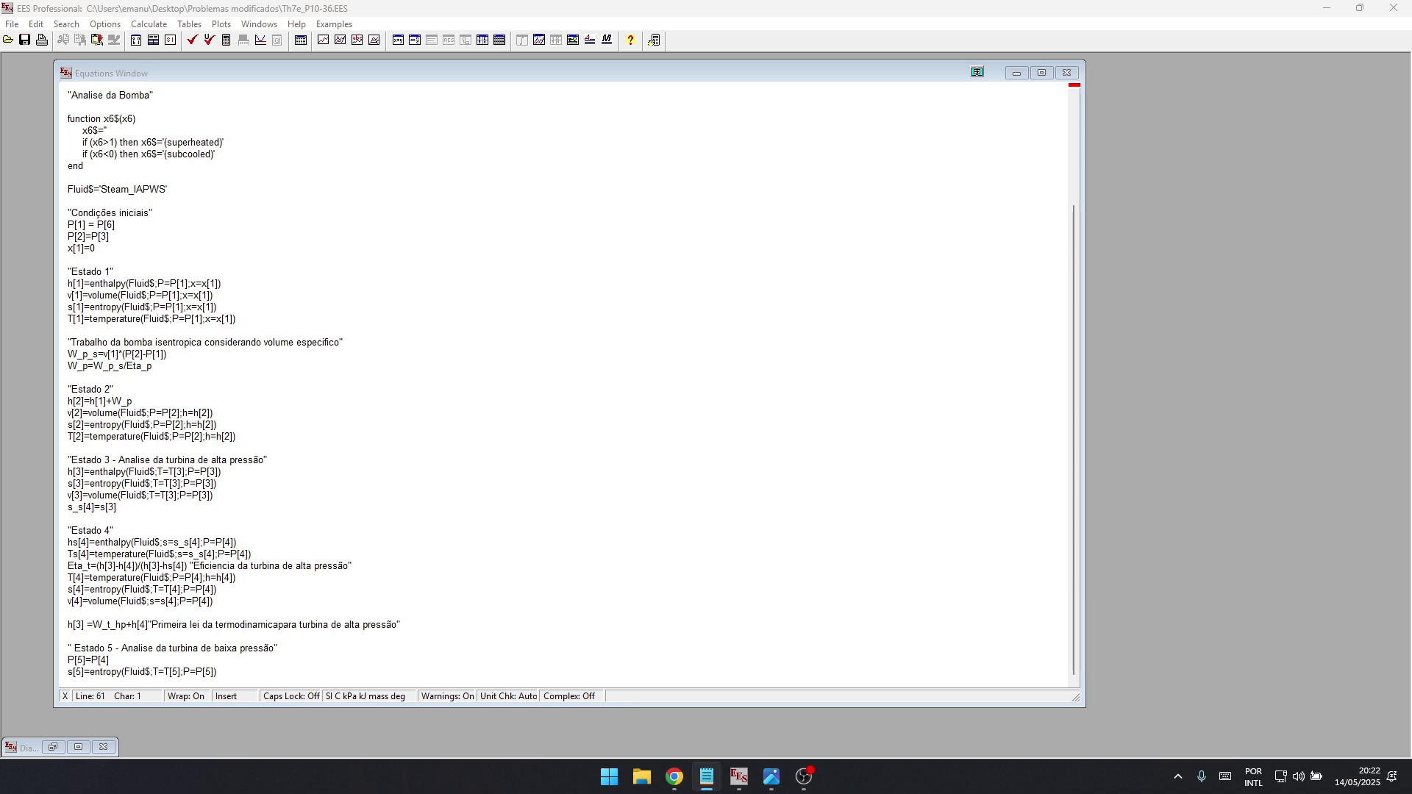
pyautogui.hotkey('alt', 'Tab')
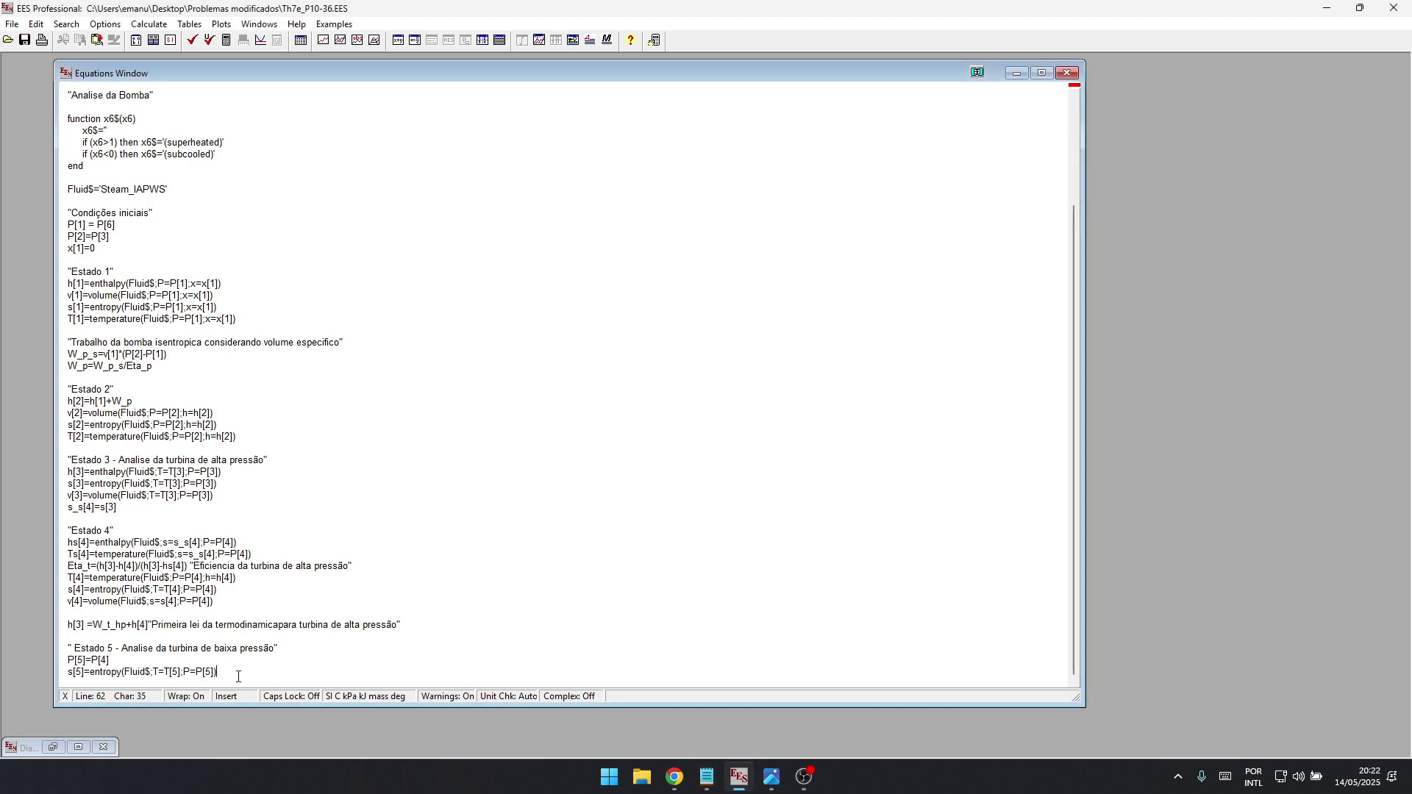
pyautogui.press('Return')
pyautogui.write('h[5]=enthalpy(Fluid$;T=T[5];P=P[5])')
pyautogui.hotkey('alt', 'Tab')
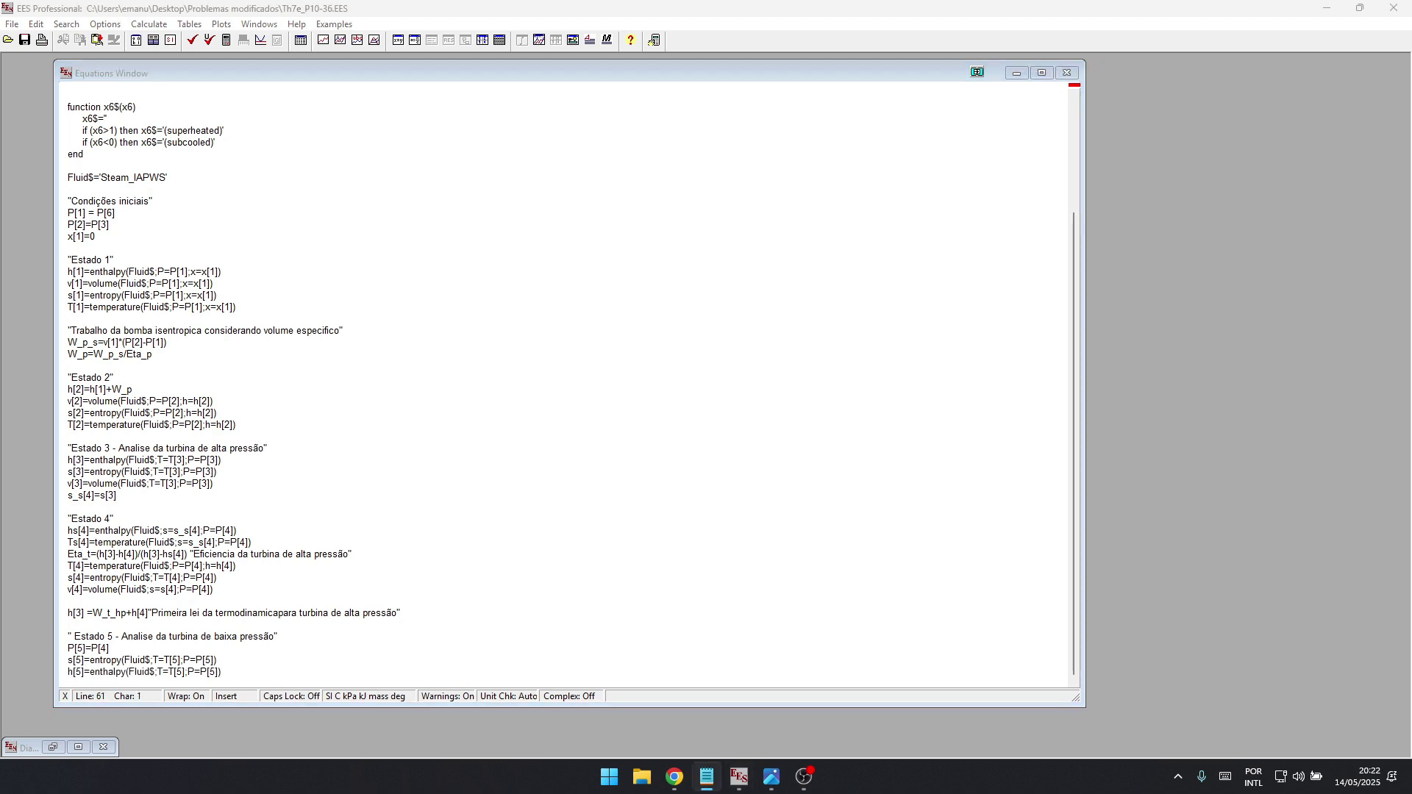
pyautogui.hotkey('alt', 'Tab')
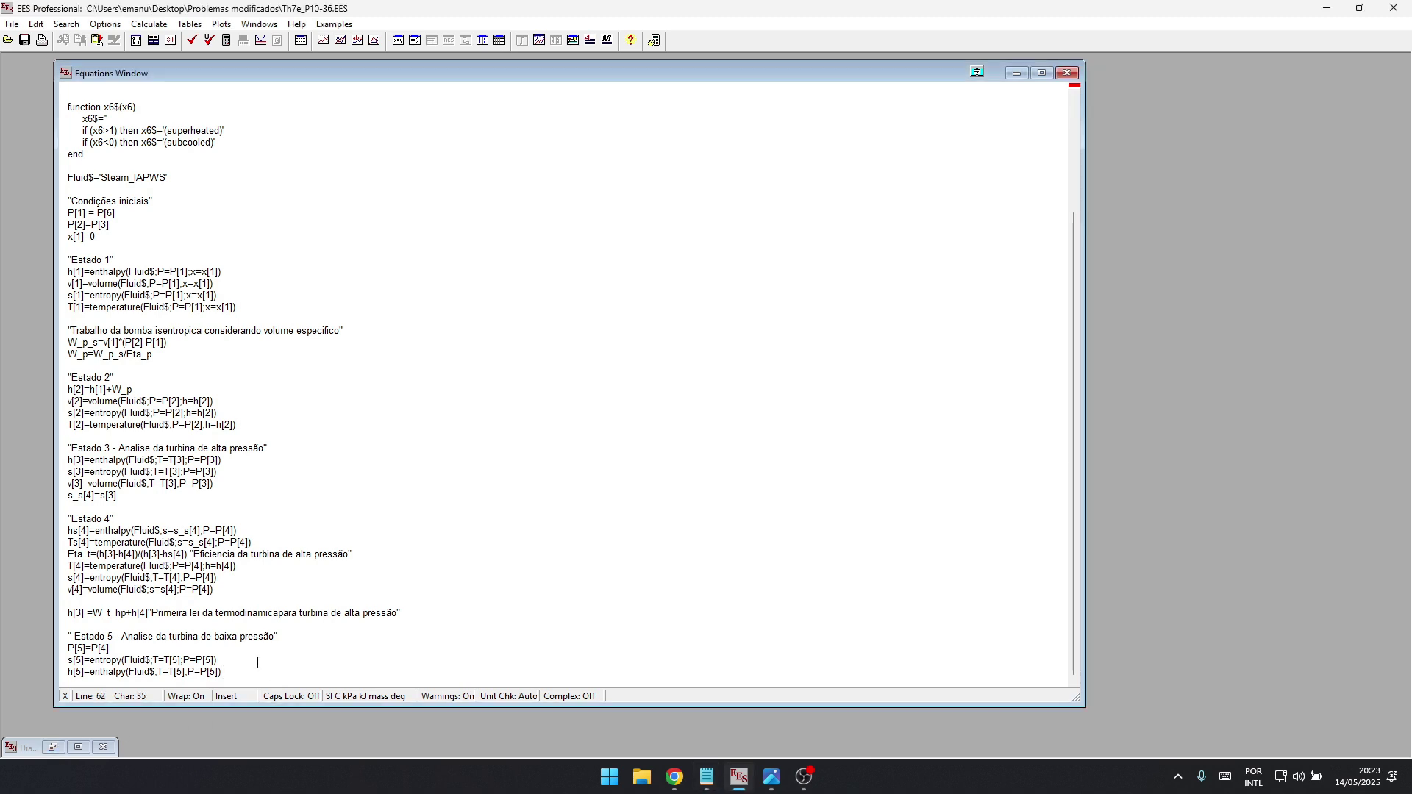
pyautogui.press('Return')
pyautogui.write('s_s[6]=s[5]')
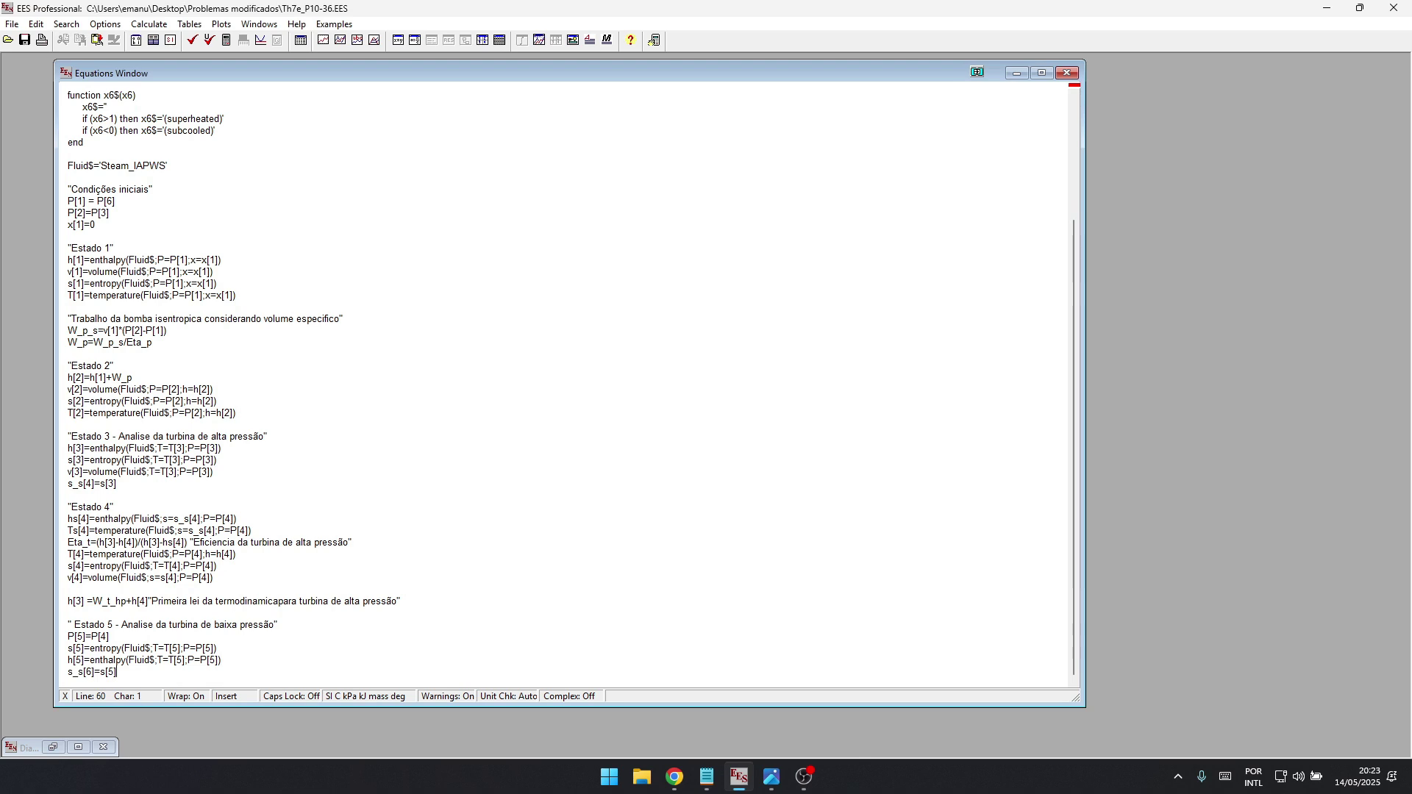
# - Add an "Estado 6" comment after a blank line below the s_s[6] equation
pyautogui.hotkey('alt', 'Tab')
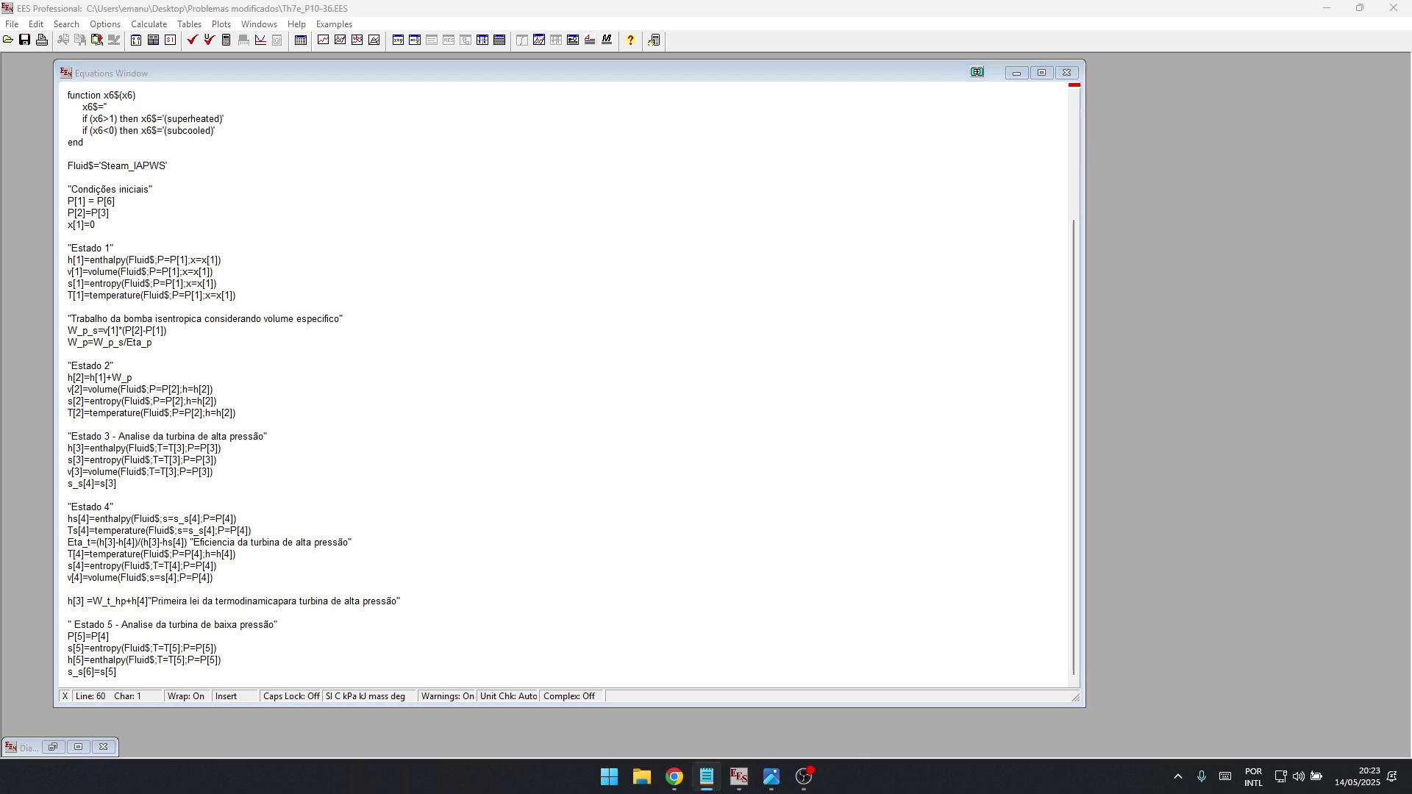
pyautogui.hotkey('alt', 'Tab')
pyautogui.press('Return')
pyautogui.press('Return')
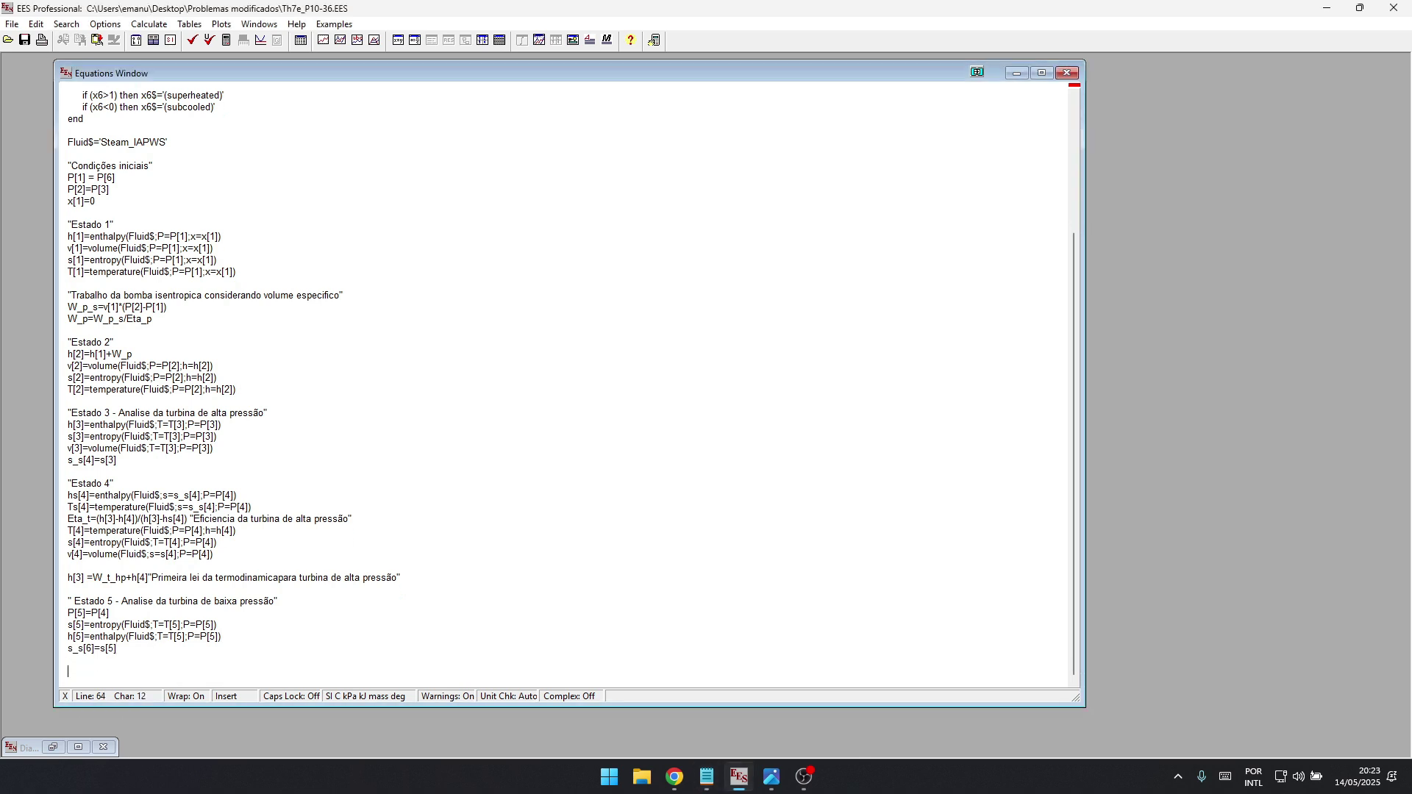
pyautogui.write('"Estado 6"')
pyautogui.hotkey('alt', 'Tab')
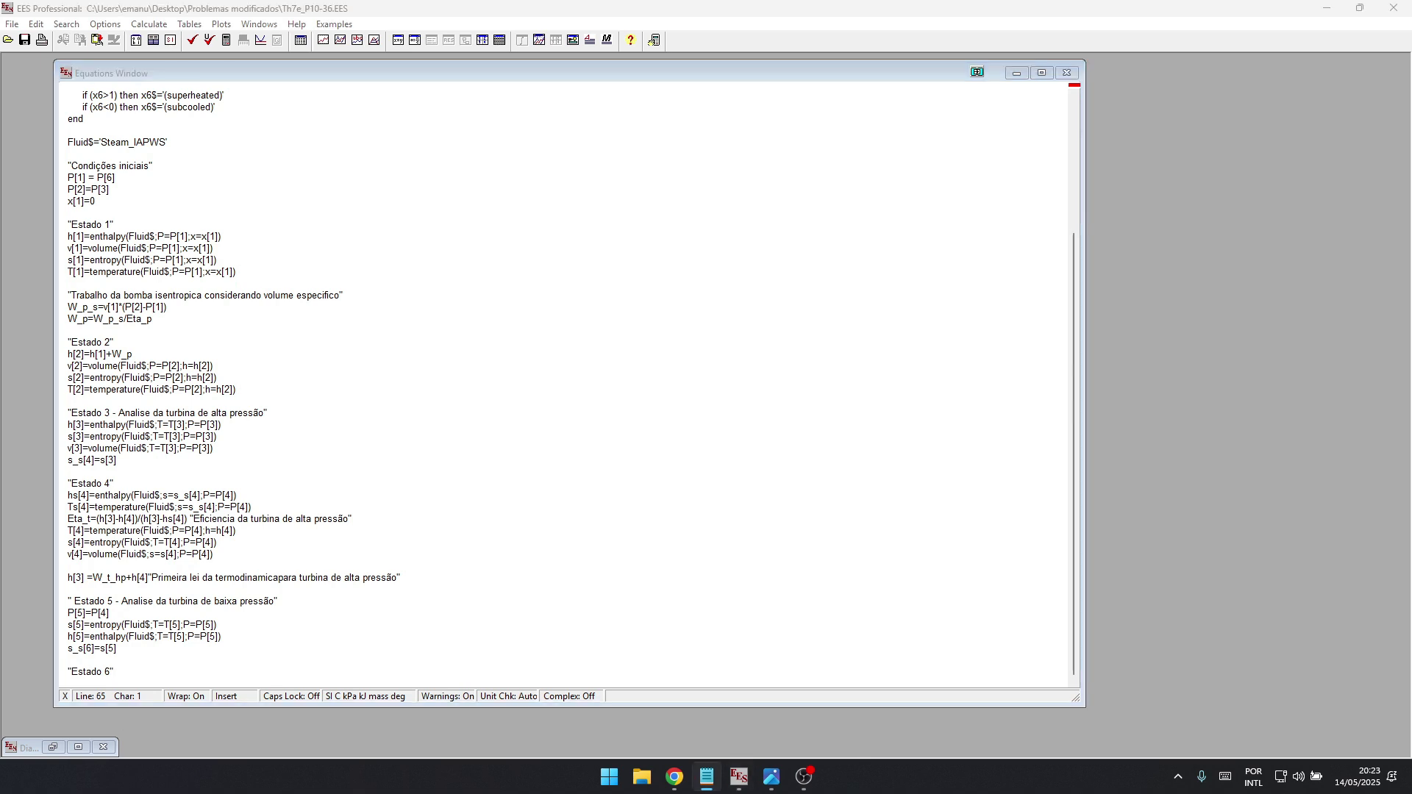
# - Add hs[6]=enthalpy(Fluid$;s=s_s[6];P=P[6]) and Ts[6]=temperature(Fluid$;s=s_s[6];P=P[6]) directly below the Estado 6 comment
pyautogui.hotkey('alt', 'Tab')
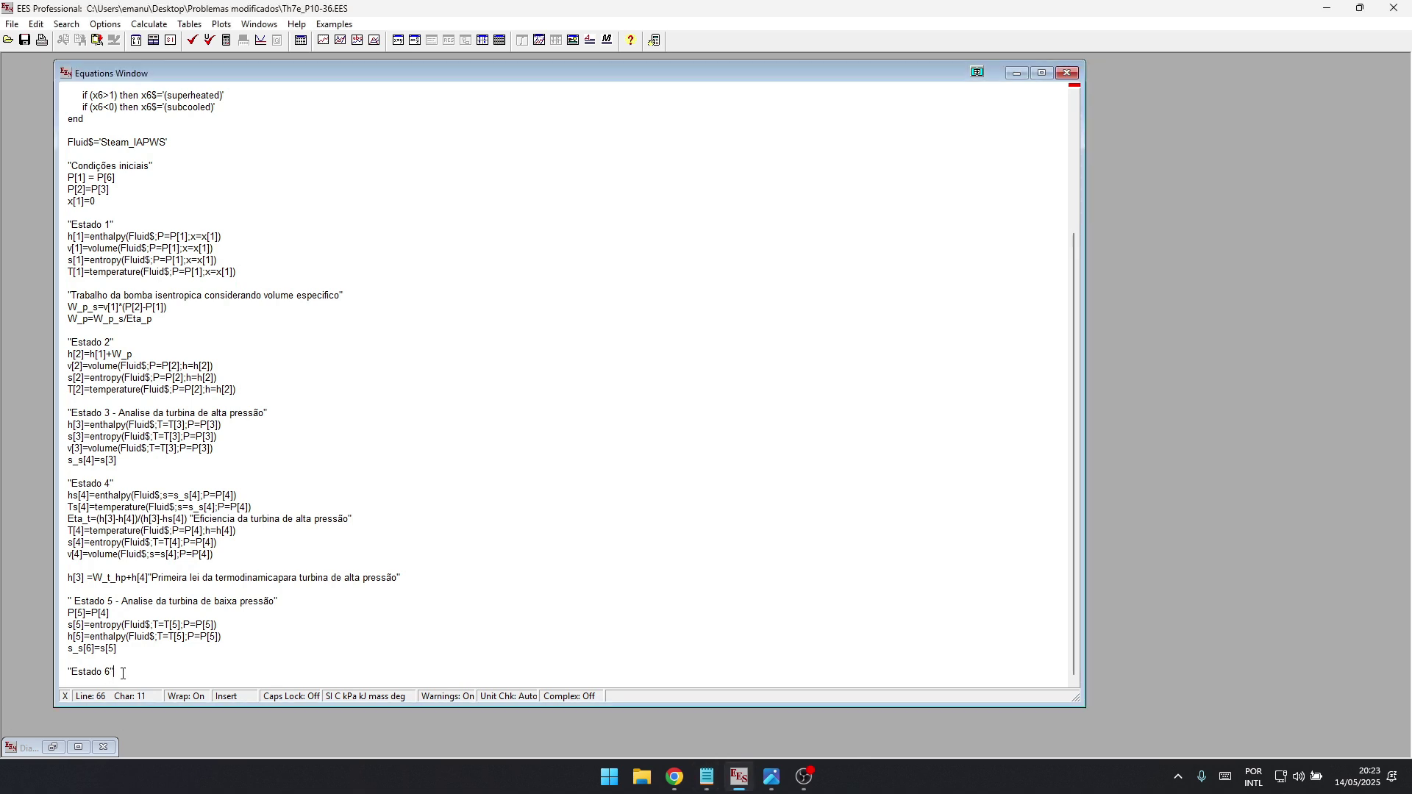
pyautogui.press('Return')
pyautogui.write('hs[6]=enthalpy(Fluid$;s=s_s[6];P=P[6])')
pyautogui.hotkey('alt', 'Tab')
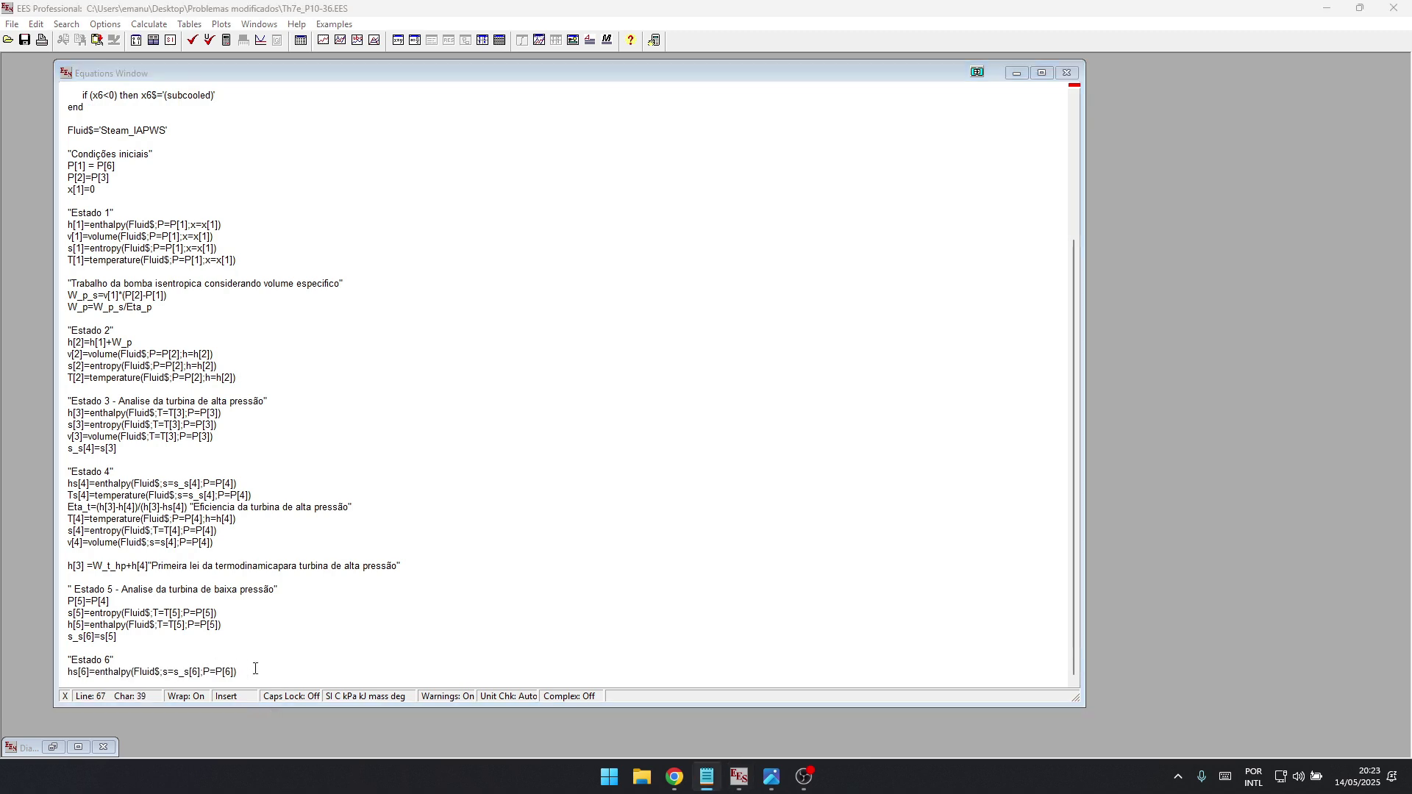
pyautogui.hotkey('alt', 'Tab')
pyautogui.press('Return')
pyautogui.write('Ts[6]=temperature(Fluid$;s=s_s[6];P=P[6])')
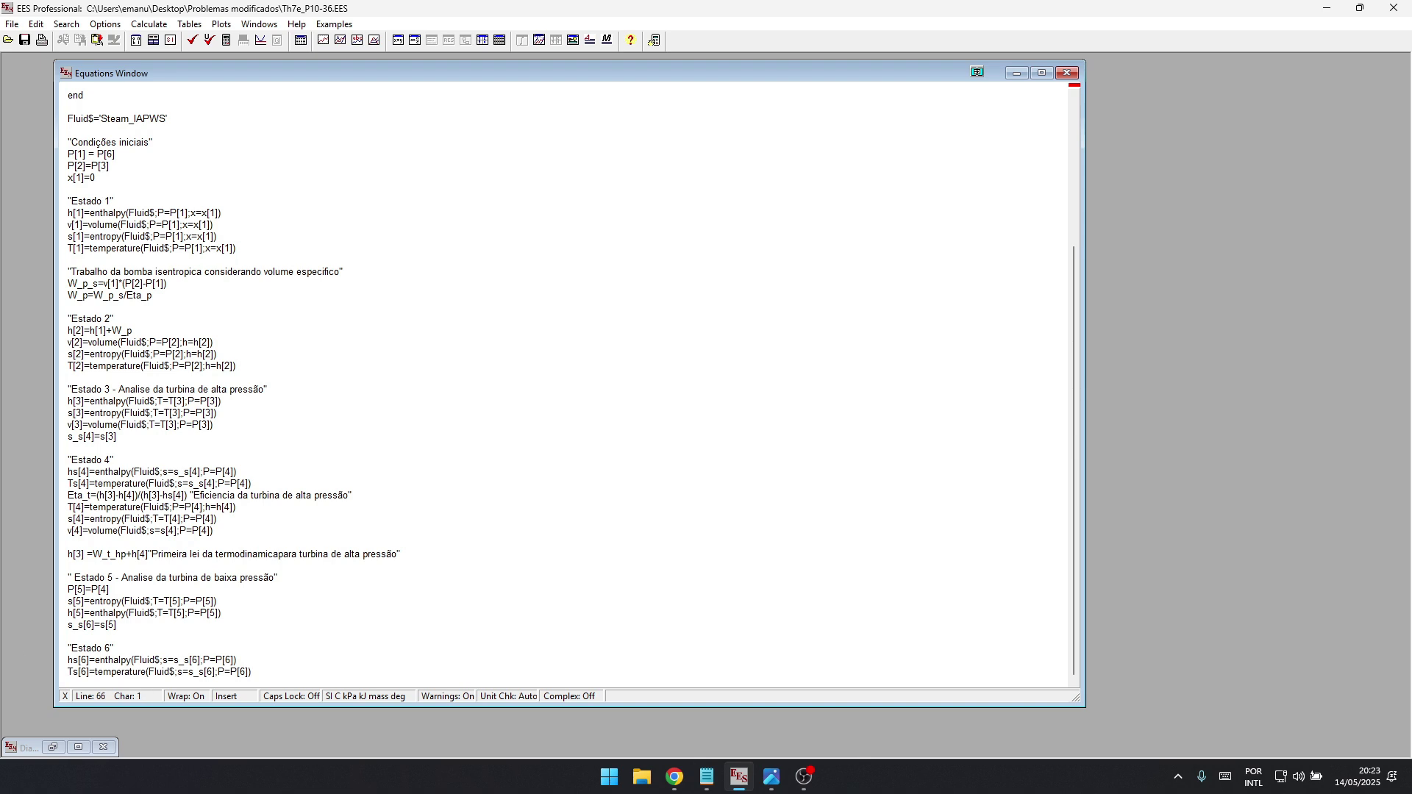
# - Add vs[6]=volume(Fluid$;s=s_s[6];P=P[6]) and Eta_t=(h[5]-h[6])/(h[5]-hs[6]) with the comment "Eficiencia da turbina de baixa pressão" below Ts[6]
pyautogui.hotkey('alt', 'Tab')
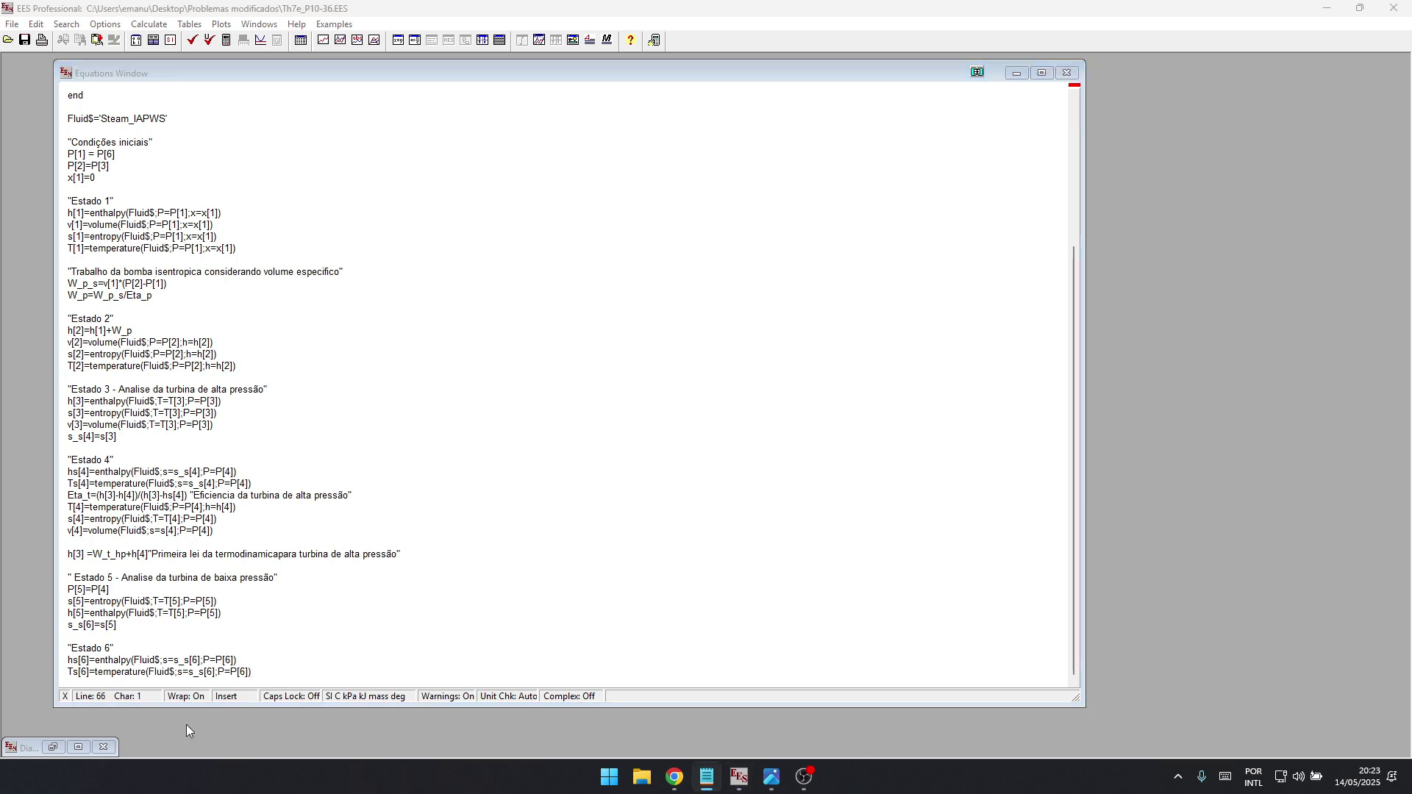
pyautogui.hotkey('alt', 'Tab')
pyautogui.press('Return')
pyautogui.write('vs[6]=volume(Fluid$;s=s_s[6];P=P[6])')
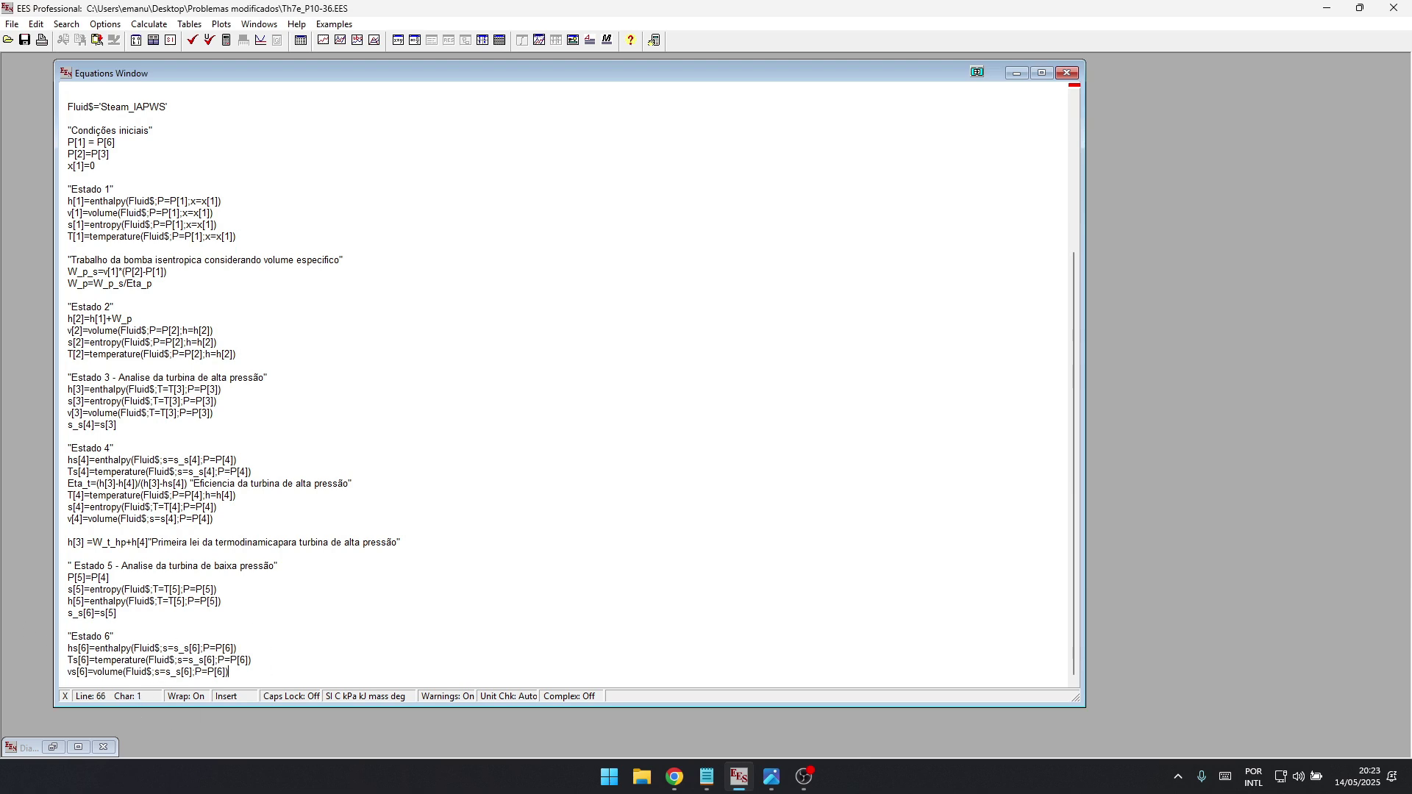
pyautogui.hotkey('alt', 'Tab')
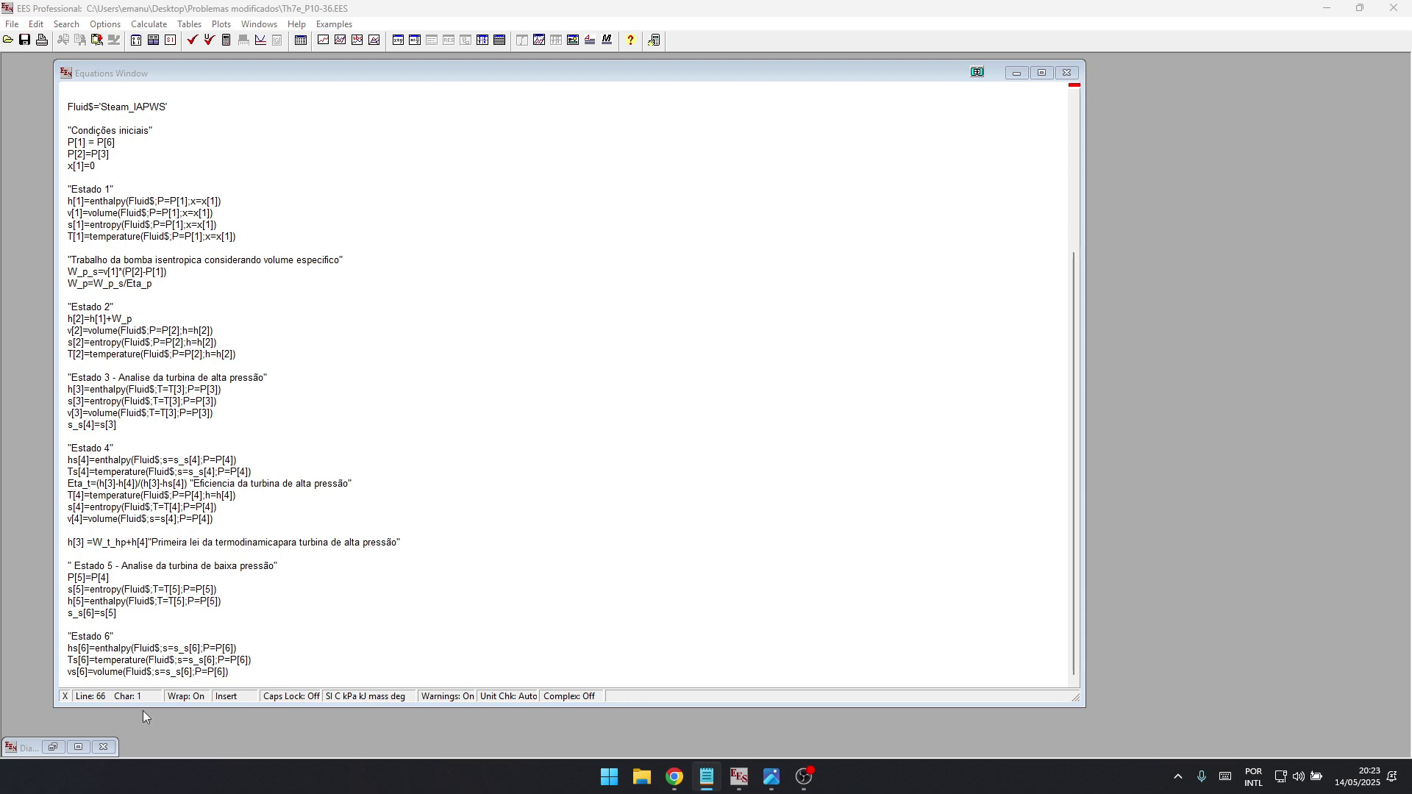
pyautogui.click(231, 671)
pyautogui.press('Return')
pyautogui.write('Eta_t=(h[5]-h[6])/(h[5]-hs[6]) "Eficiencia da turbina de baixa pressão"')
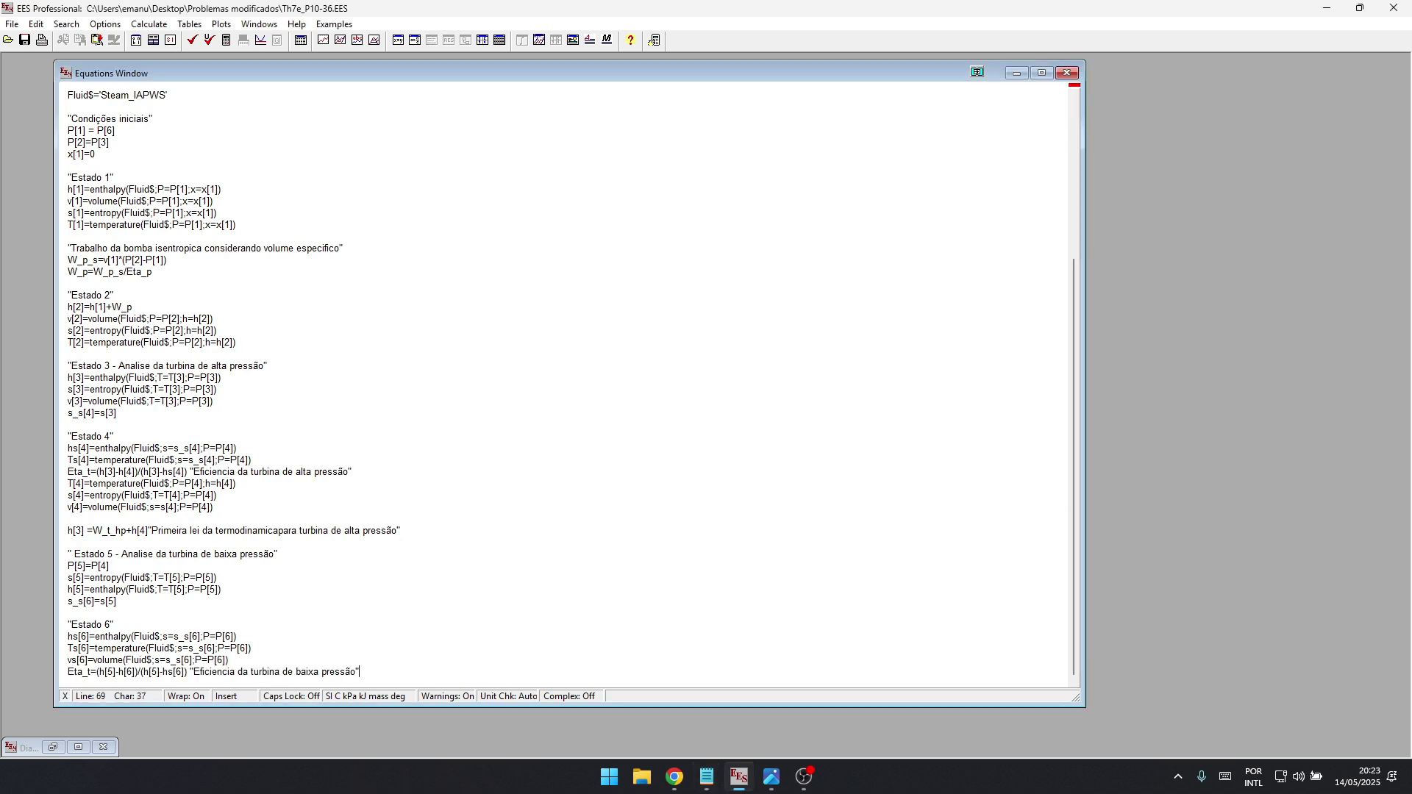
# - Add h[5]=W_t_lp+h[6] with the comment "Primeira lei da termodinamica para turbina de baixa pressão" directly below the low-pressure turbine efficiency equation
pyautogui.click(208, 650)
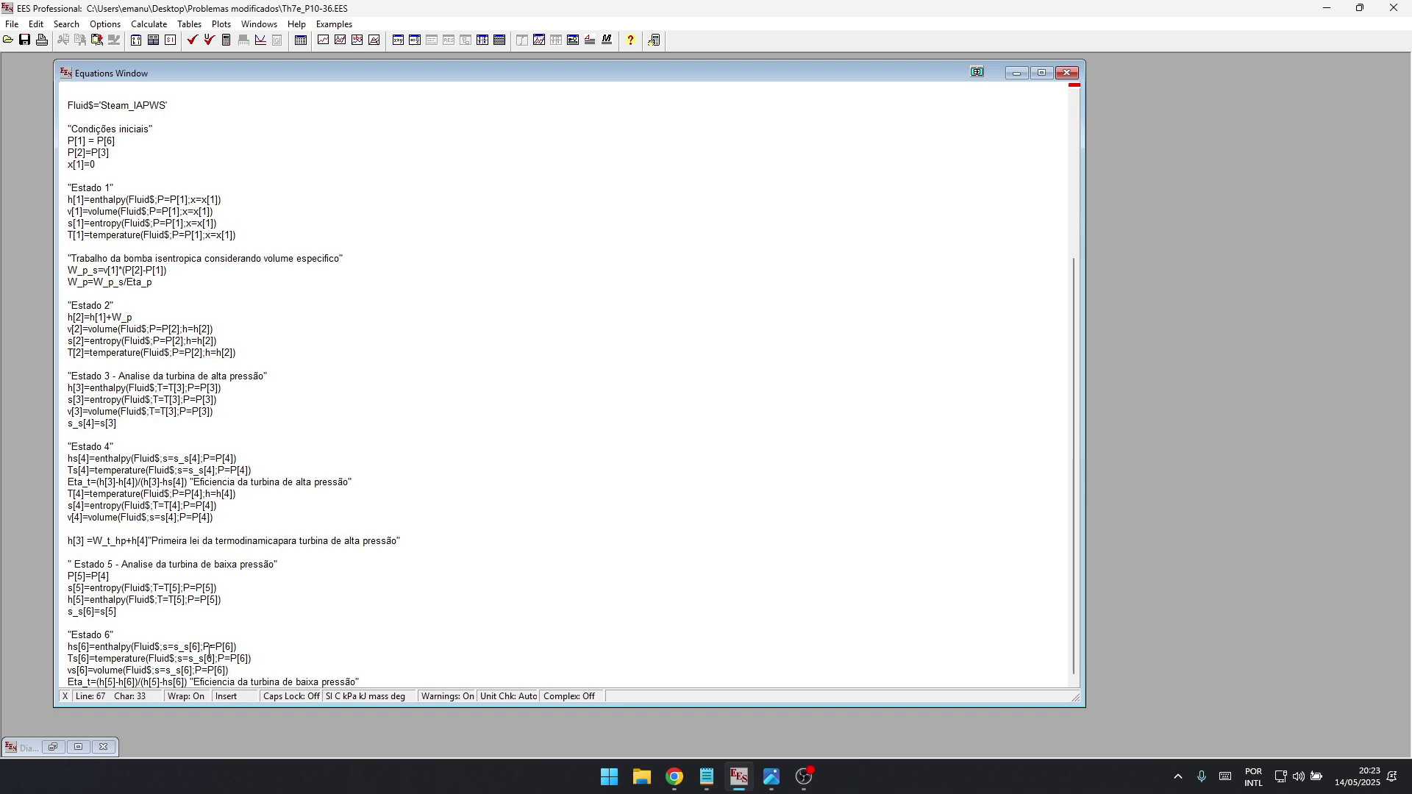
pyautogui.press('Return')
pyautogui.press('Return')
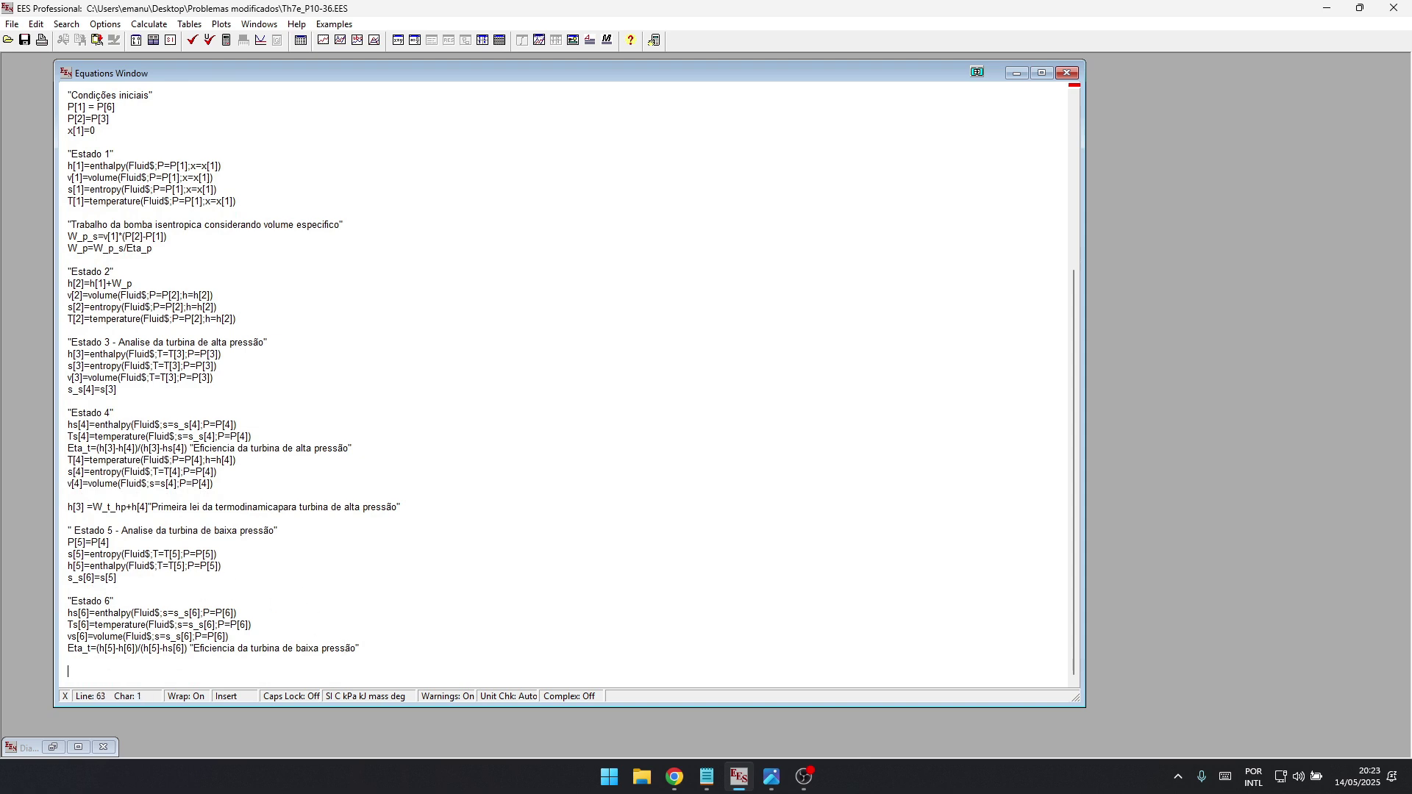
pyautogui.hotkey('alt', 'Tab')
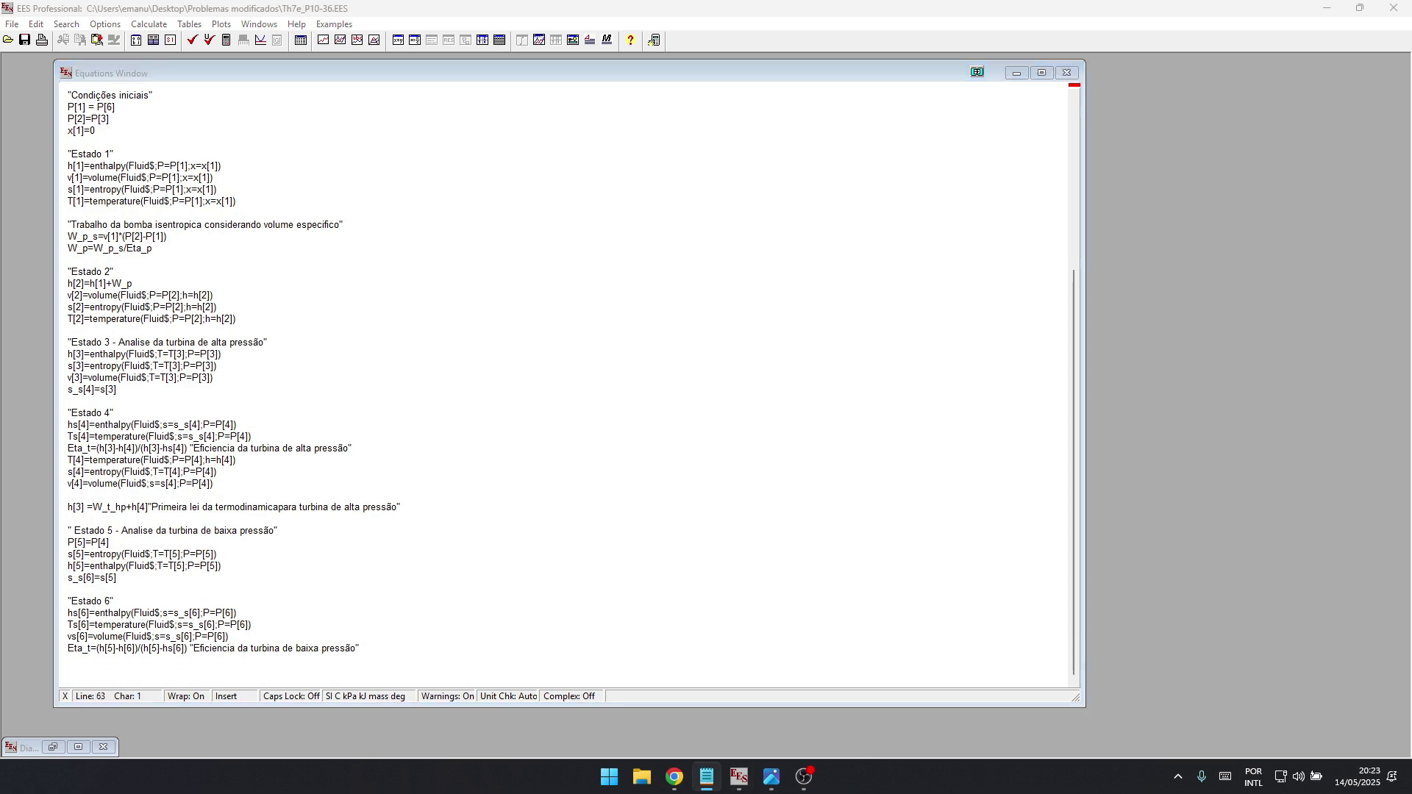
pyautogui.click(396, 638)
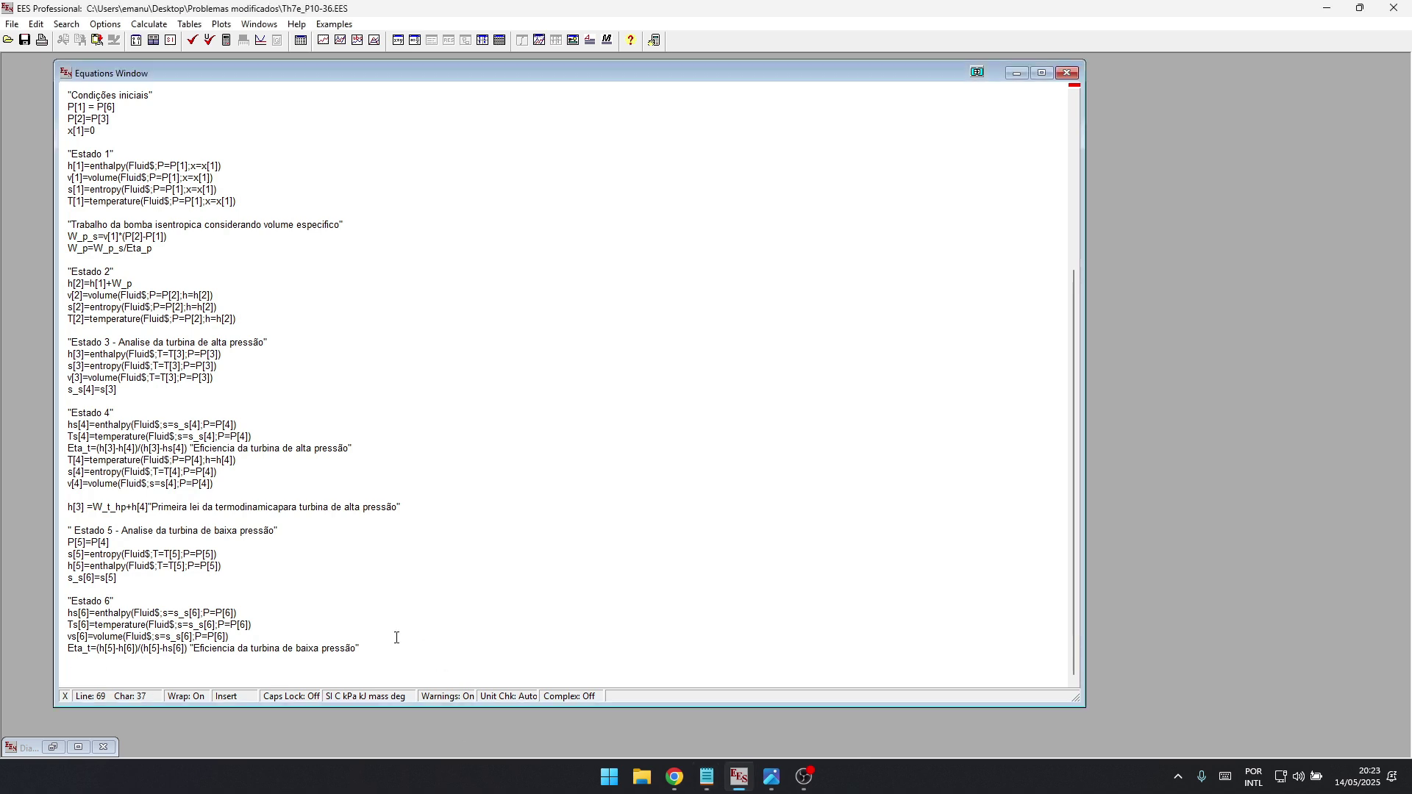
pyautogui.click(402, 648)
pyautogui.write('h[5]=W_t_lp+h[6] "Primeira lei da termodinamica para turbina de baixa pressão"')
# - Add the quality equation x[6]=QUALITY(Fluid$;h=h[6];P=P[6]) below the low-pressure turbine energy balance
pyautogui.hotkey('alt', 'Tab')
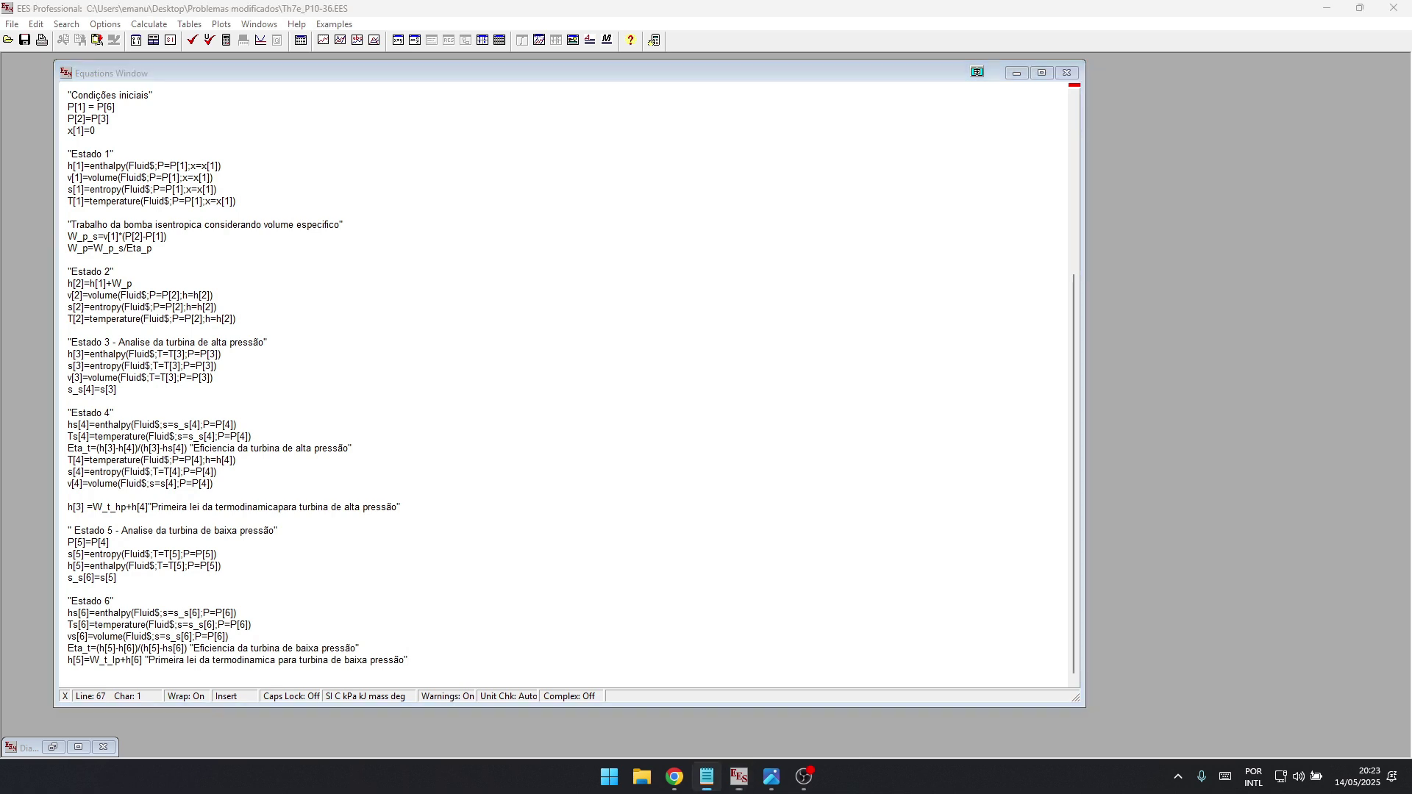
pyautogui.click(270, 687)
pyautogui.click(437, 663)
pyautogui.write('x[6]=QUALITY(Fluid$;h=h[6];P=P[6])')
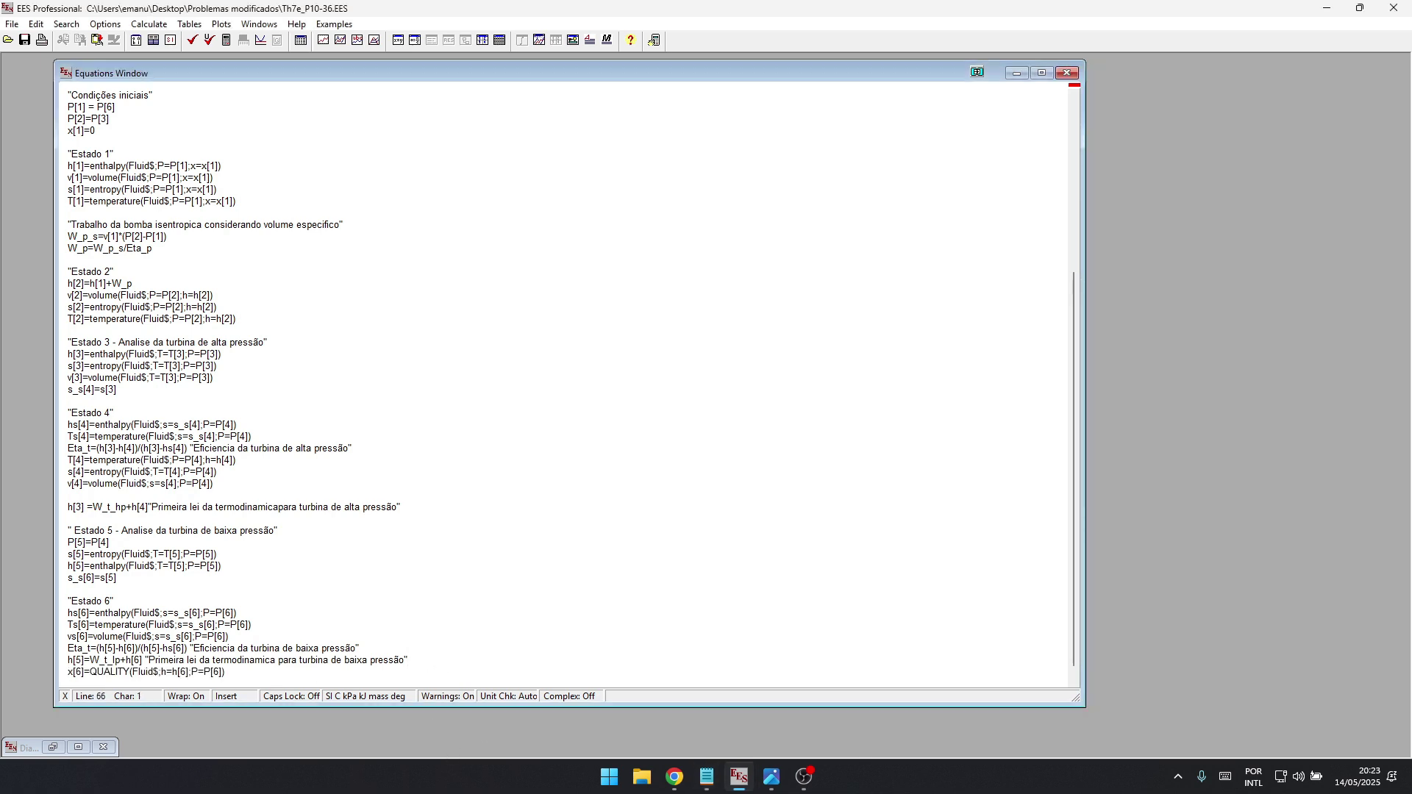
# - After a blank line, add the comment "Analise da caldeira" and Q_in + h[2]+h[4]=h[3]+h[5] commented "Primeira lei da termodinamica para caldeira"
pyautogui.hotkey('alt', 'Tab')
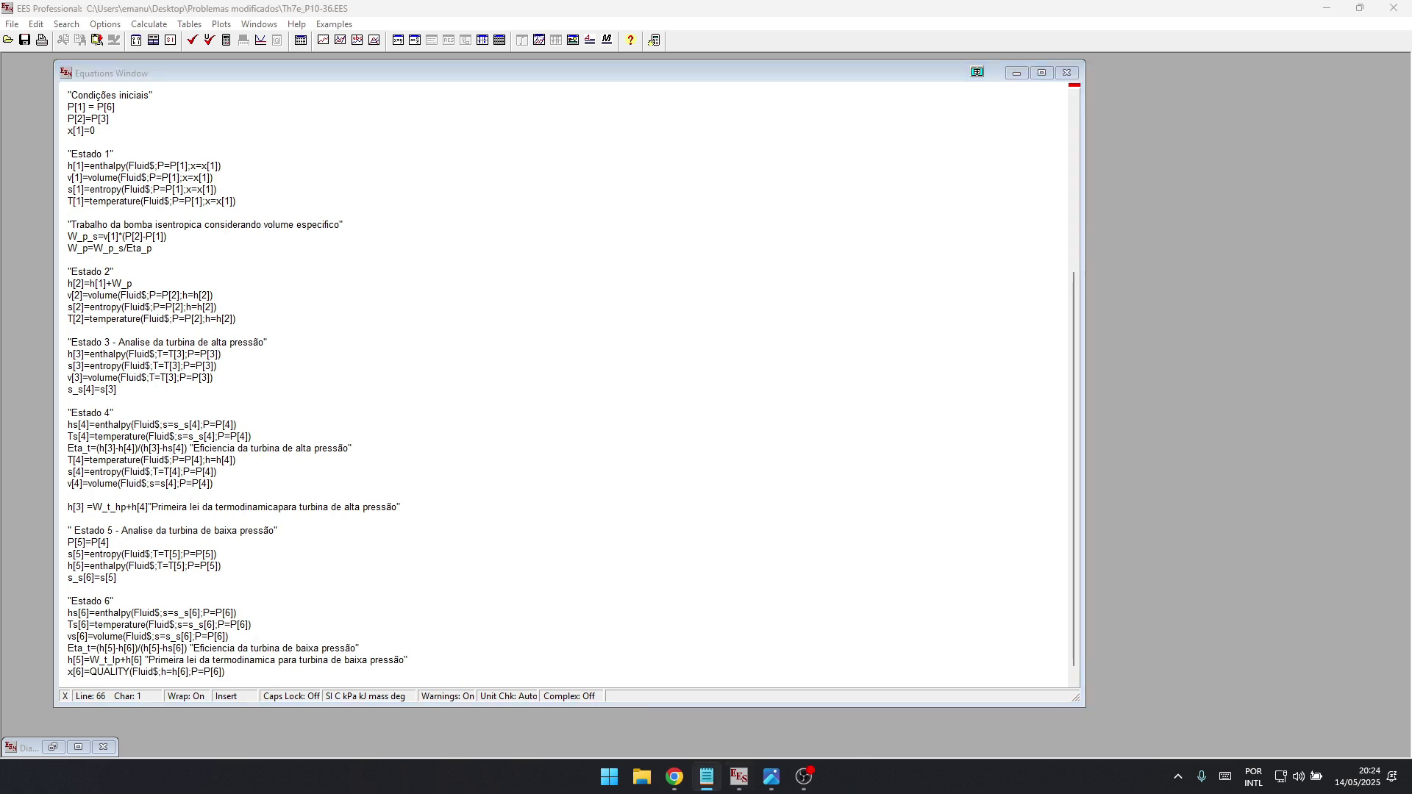
pyautogui.hotkey('alt', 'Tab')
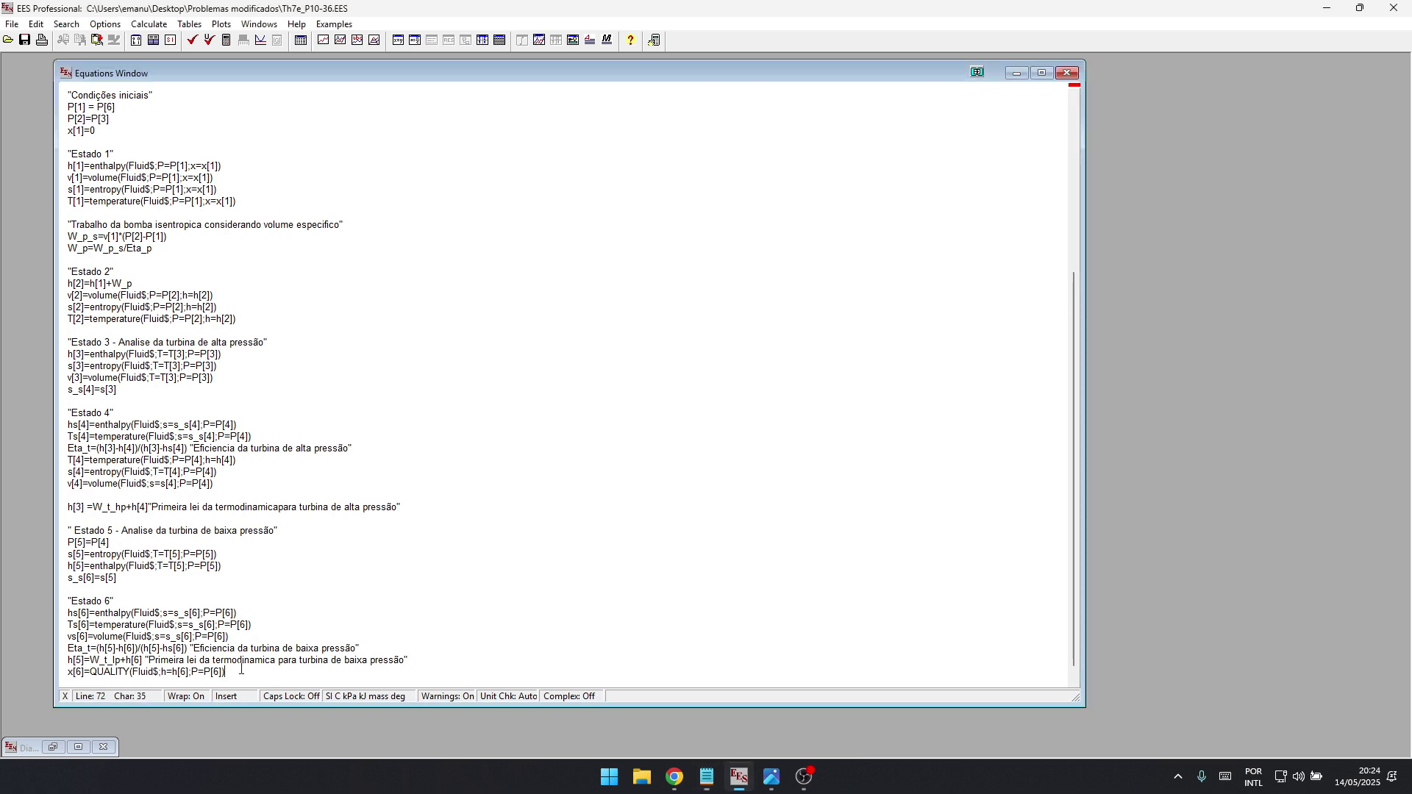
pyautogui.press('Return')
pyautogui.press('Return')
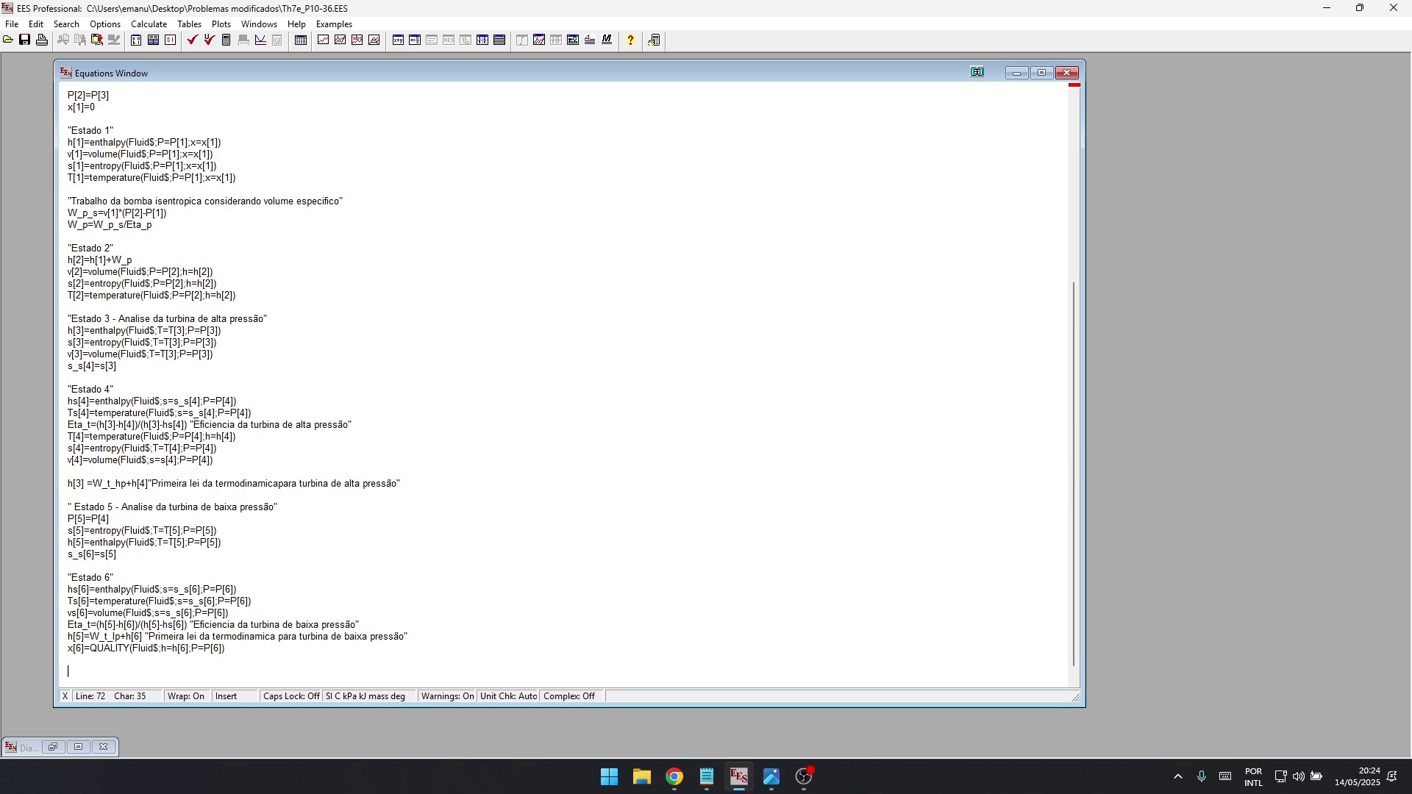
pyautogui.write('"Analise da caldeira"')
pyautogui.hotkey('alt', 'Tab')
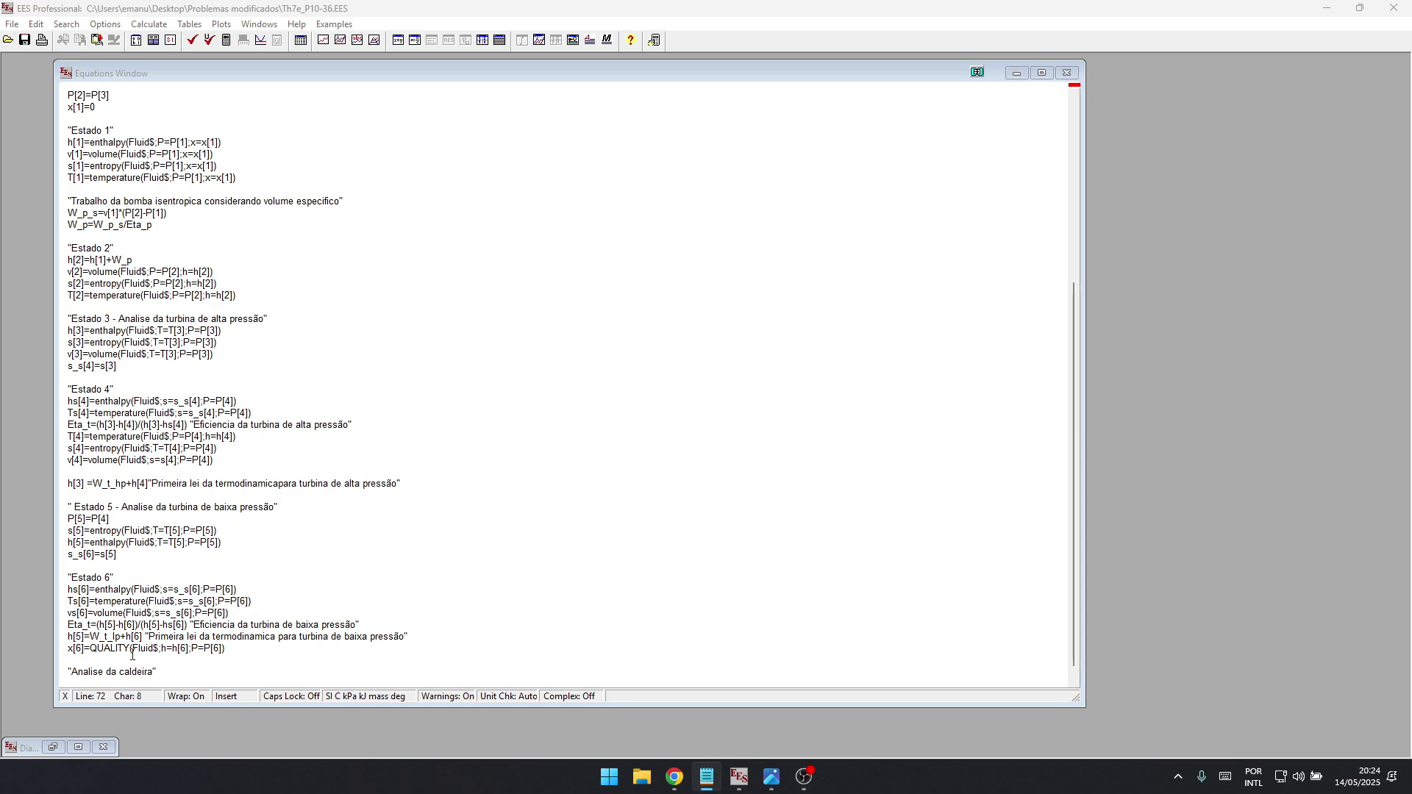
pyautogui.click(155, 670)
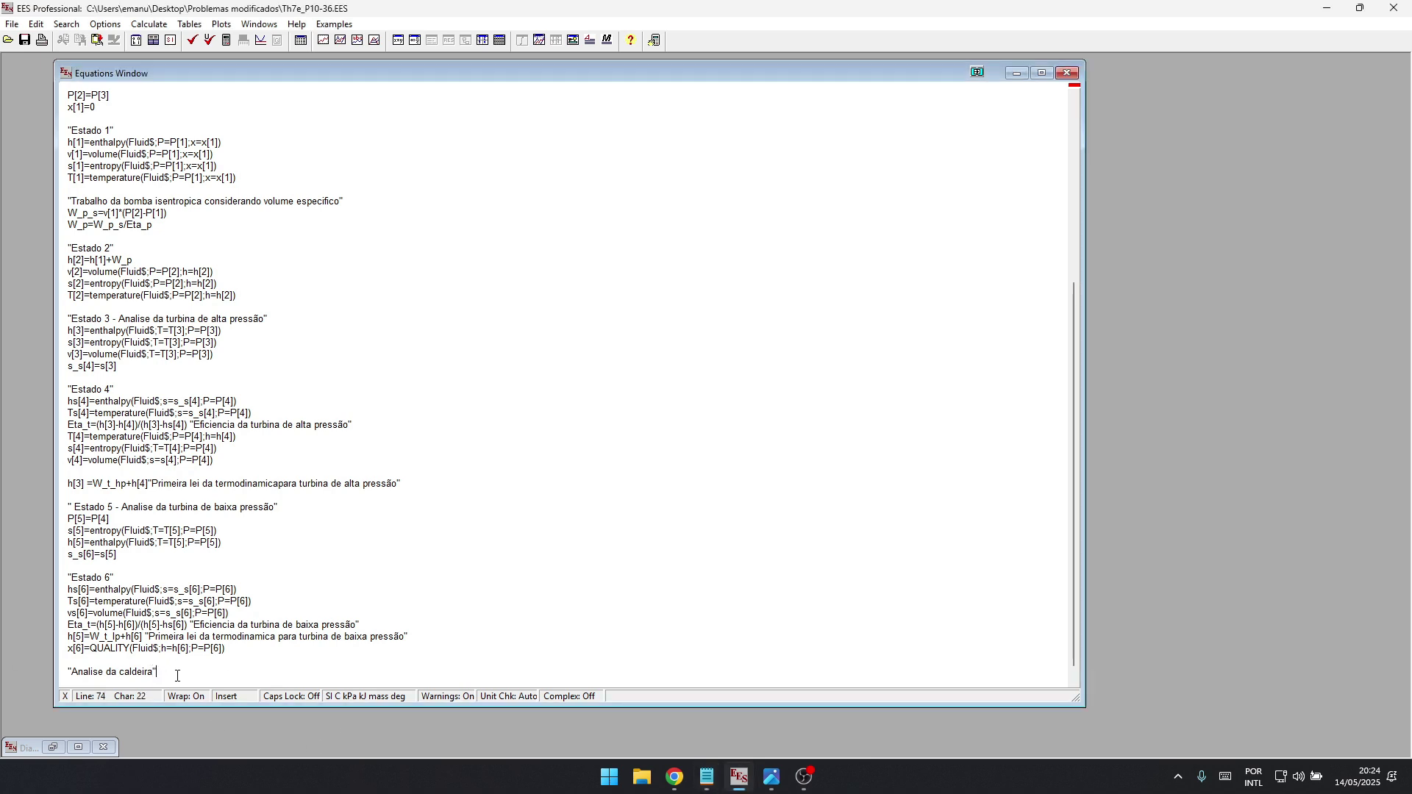
pyautogui.write('Q_in + h[2]+h[4]=h[3]+h[5] "Primeira lei da termodinamica para caldeira"')
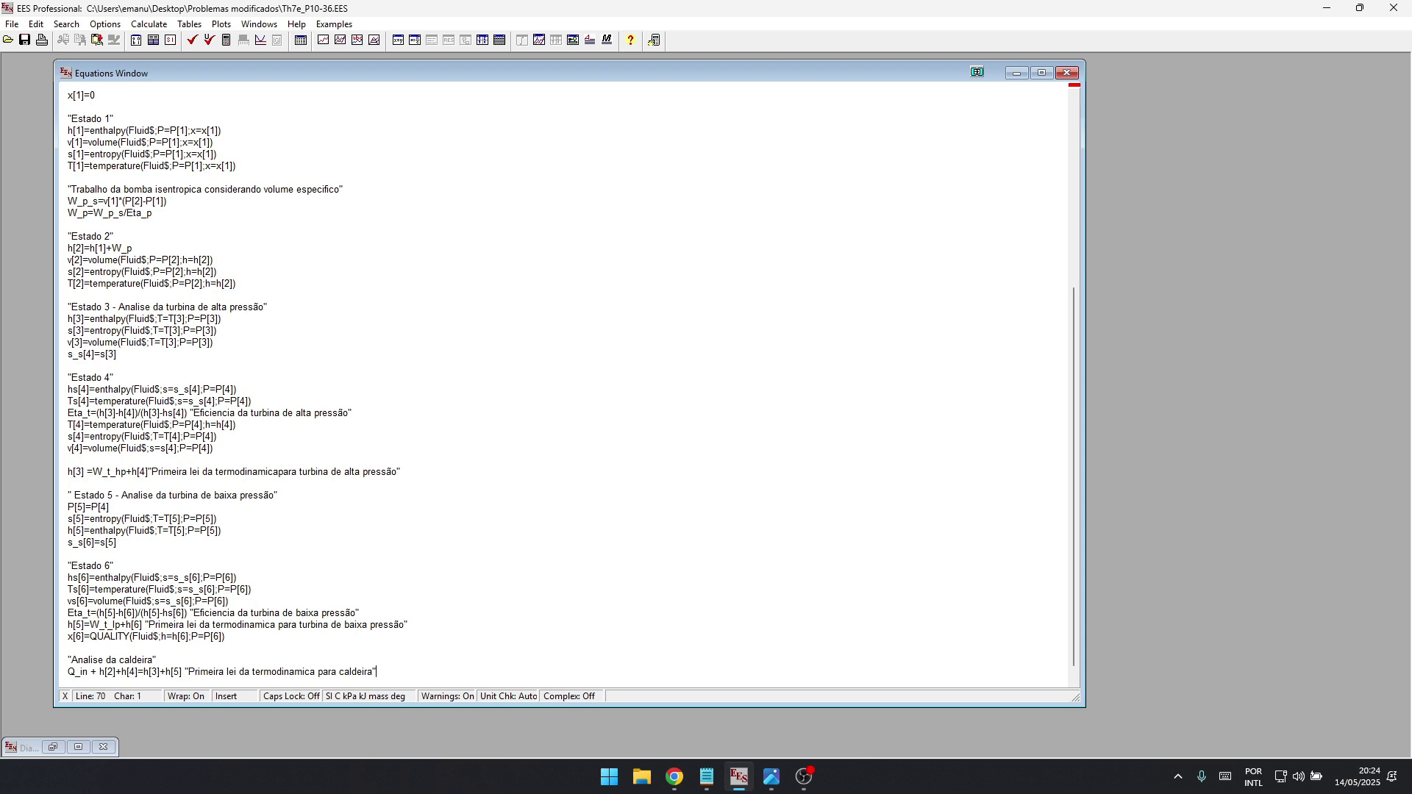
# - After a blank line, add the comment "Analise do condensador" and h[6]=Q_out+h[1] commented "Primeira lei da termodinamica para o condensador"
pyautogui.hotkey('alt', 'Tab')
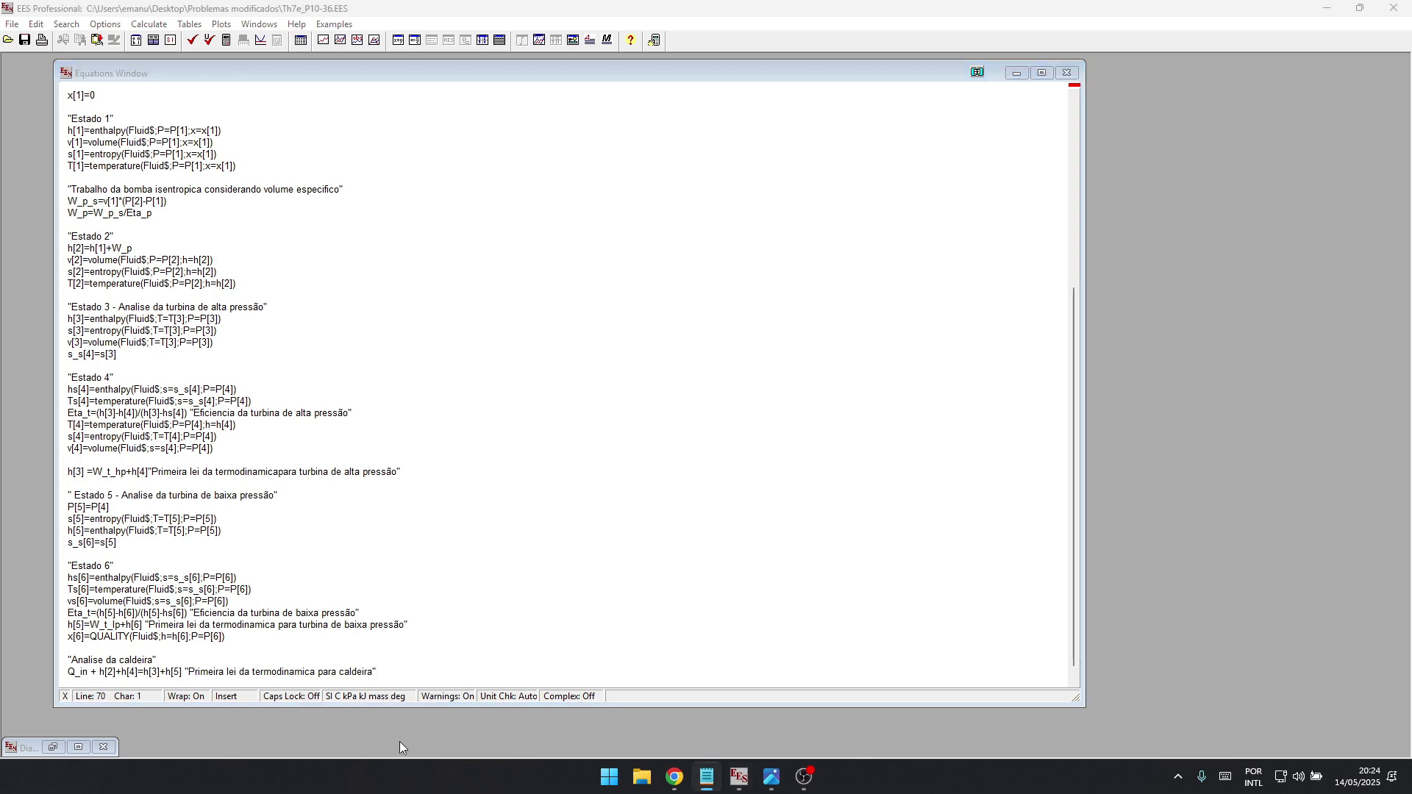
pyautogui.hotkey('alt', 'Tab')
pyautogui.write('"Analise do condensador"')
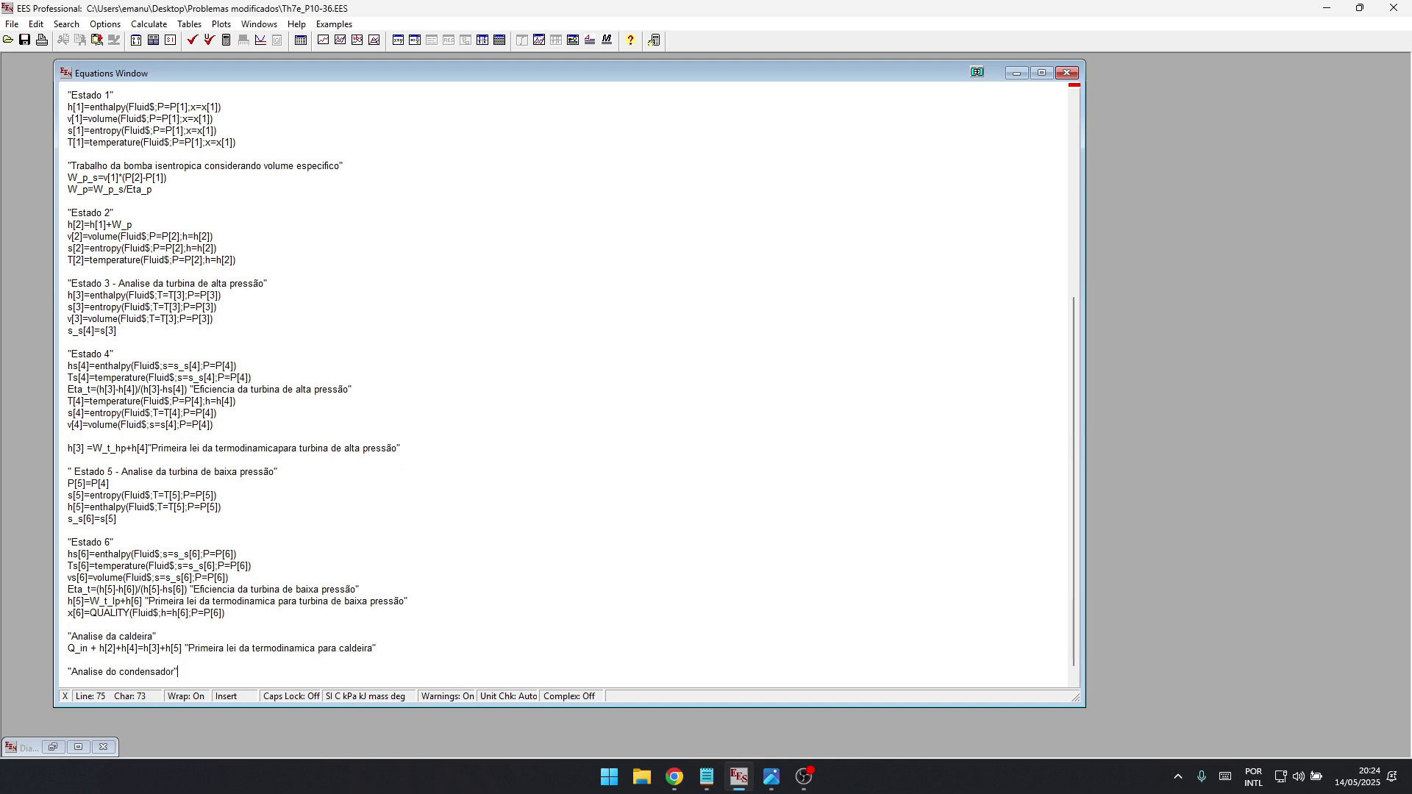
pyautogui.hotkey('alt', 'Tab')
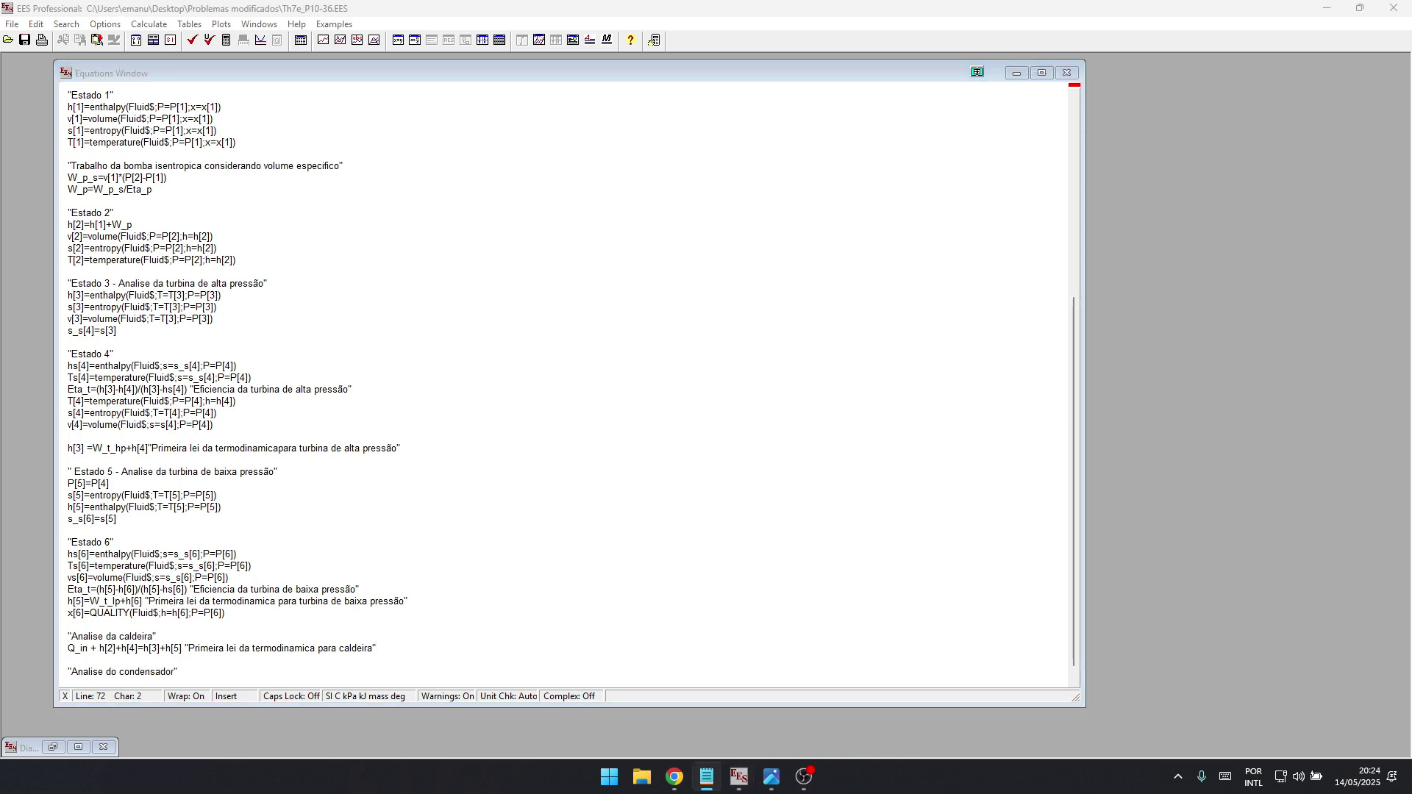
pyautogui.hotkey('alt', 'Tab')
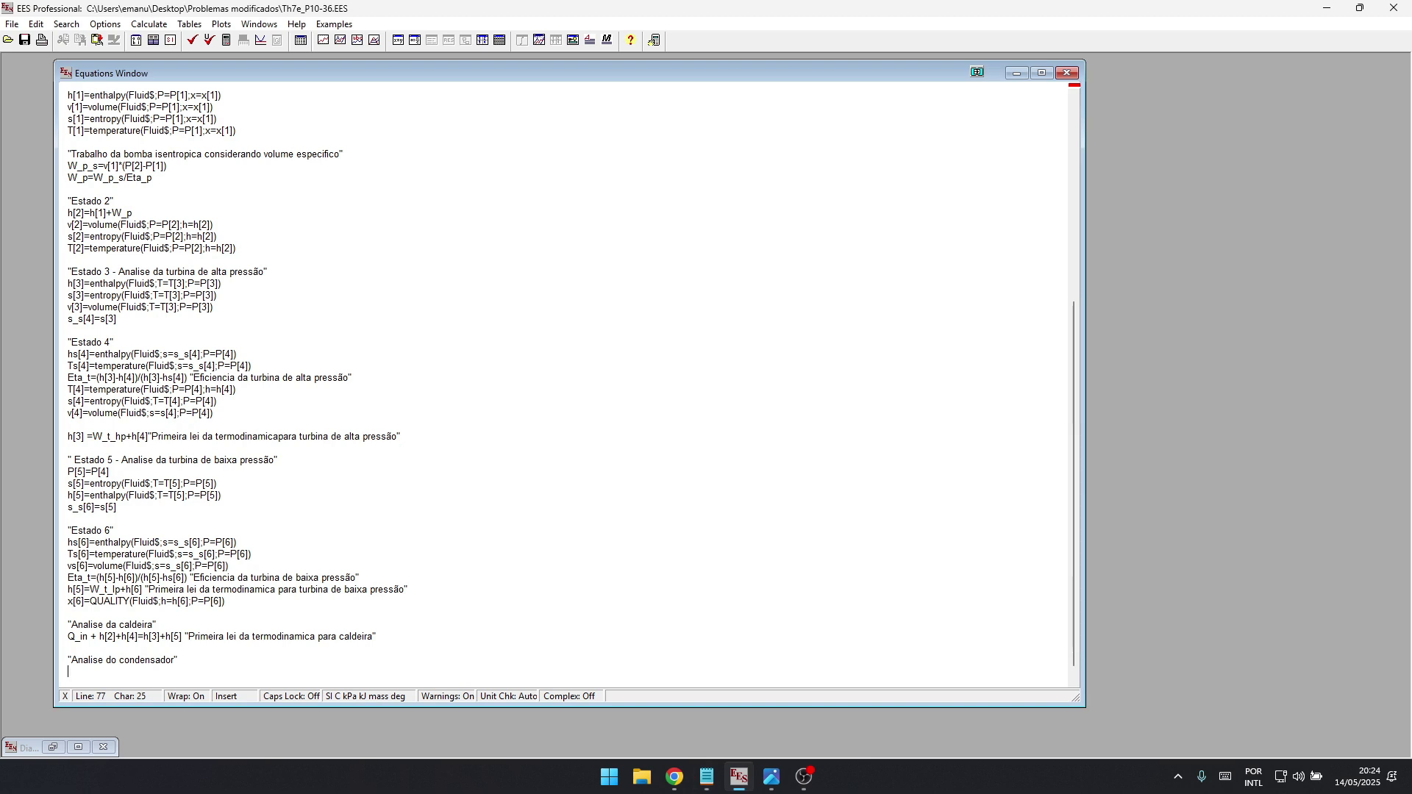
pyautogui.write('h[6]=Q_out+h[1]"Primeira lei da termodinamica para o condensador"')
pyautogui.click(106, 674)
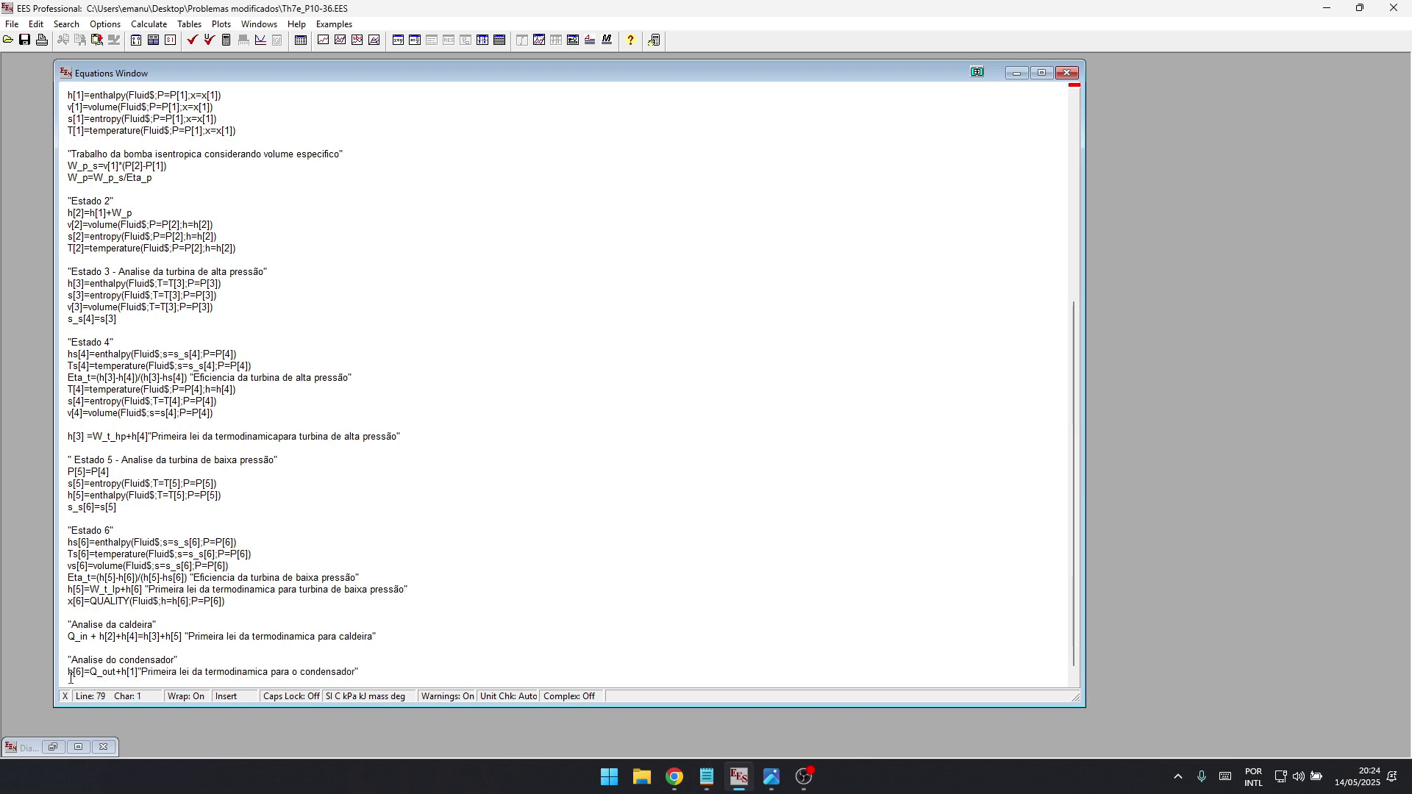
pyautogui.click(74, 673)
pyautogui.click(101, 672)
# - Add T[6]=temperature(Fluid$;h=h[6];P=P[6]) and s[6]=entropy(Fluid$;h=h[6];P=P[6]) below the condenser energy balance
pyautogui.hotkey('alt', 'Tab')
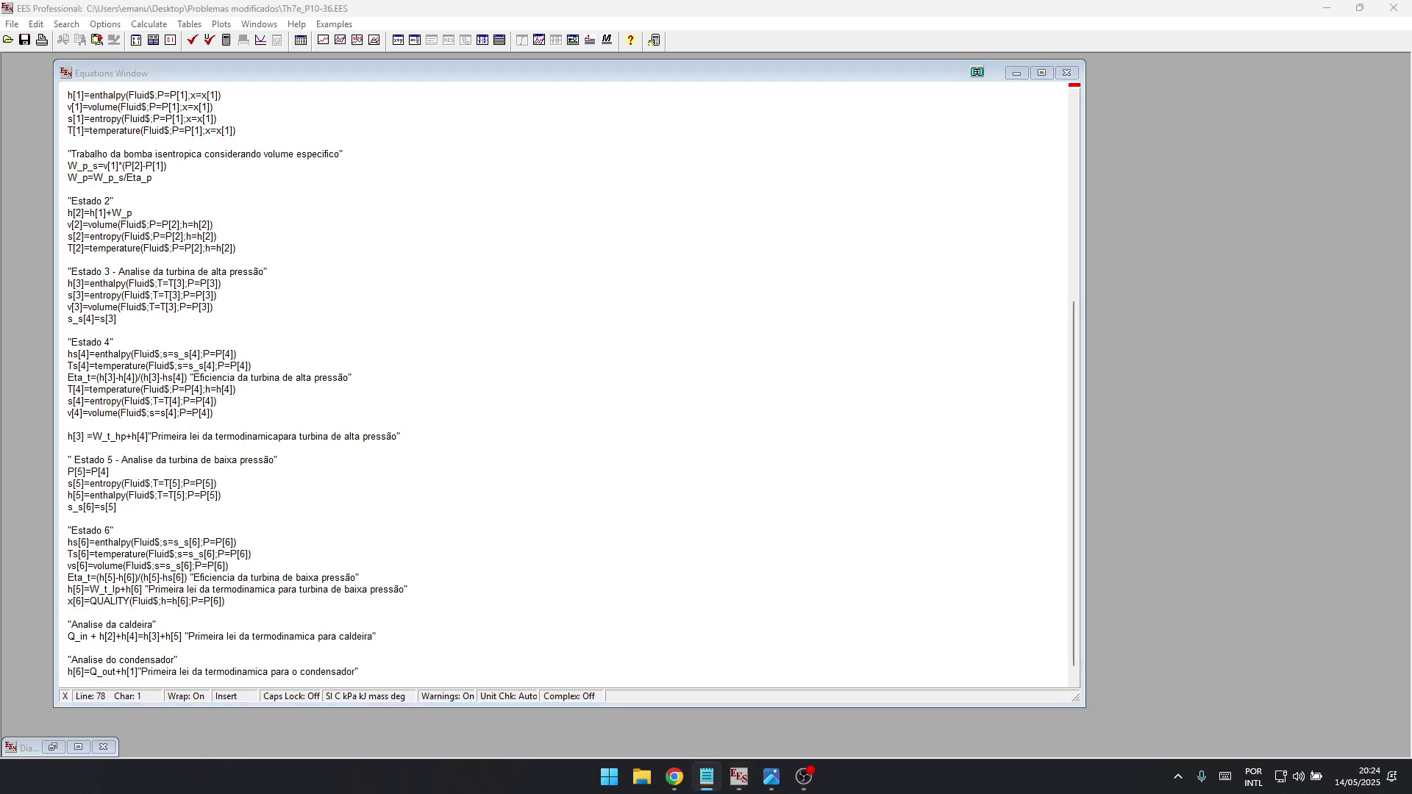
pyautogui.hotkey('alt', 'Tab')
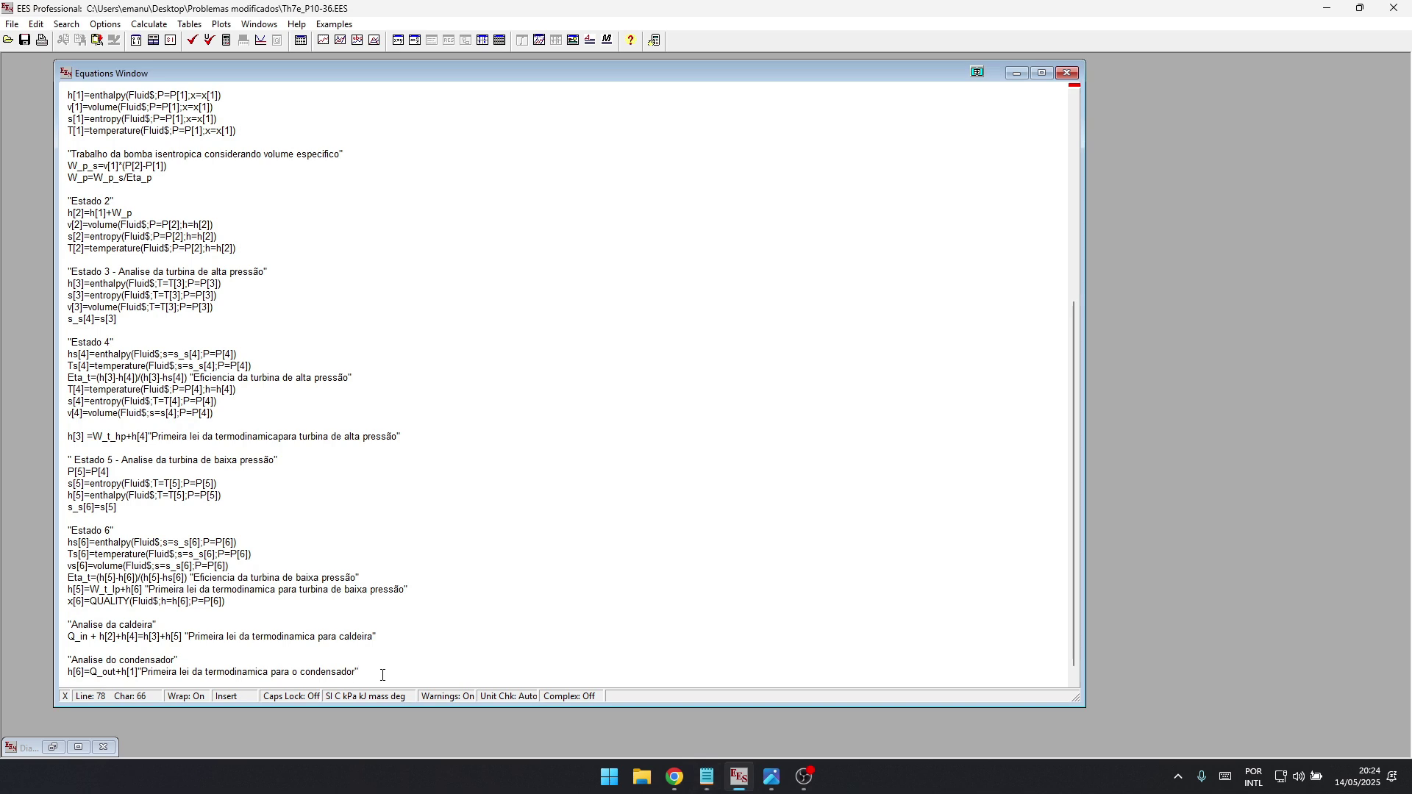
pyautogui.hotkey('ctrl', 'End')
pyautogui.write('T[6]=temperature(Fluid$;h=h[6];P=P[6])')
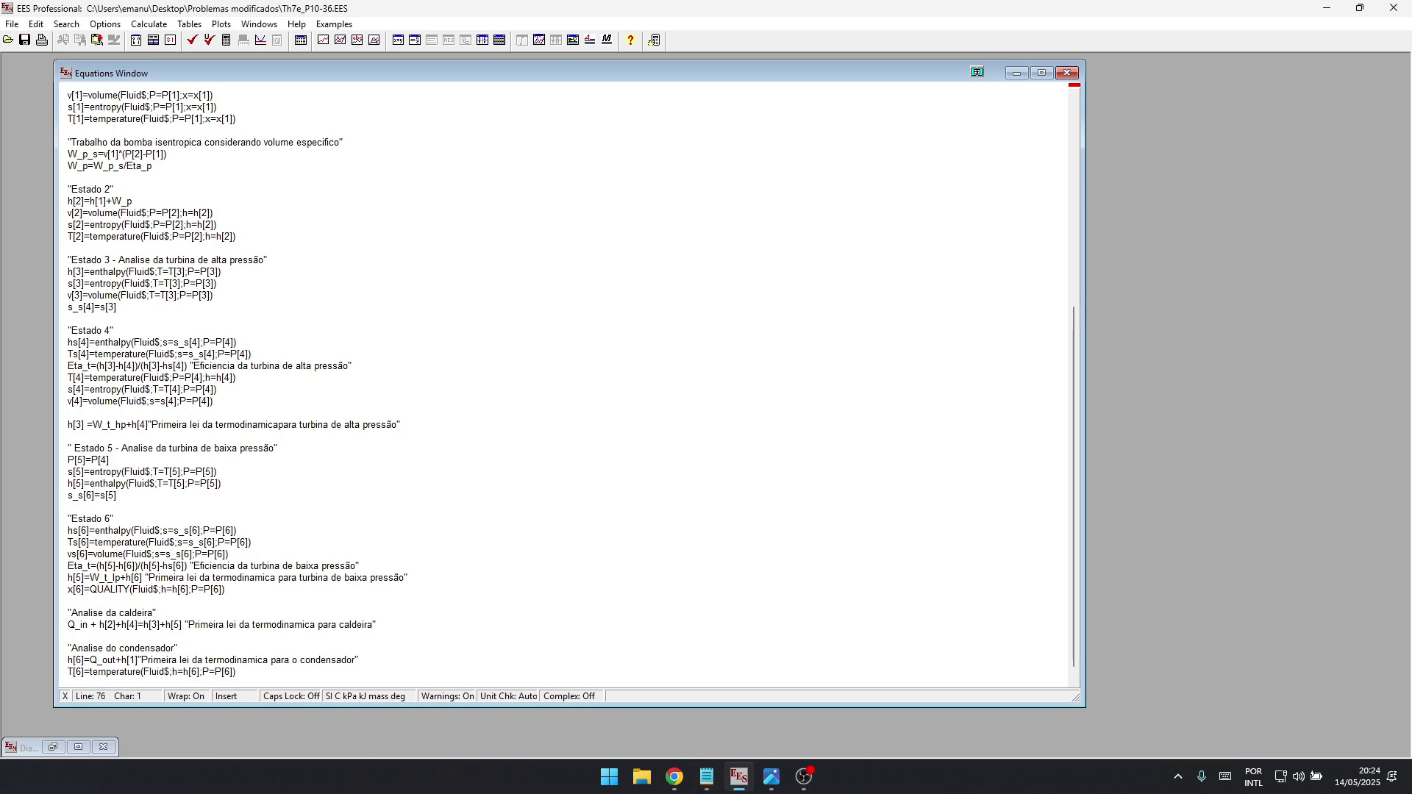
pyautogui.hotkey('alt', 'Tab')
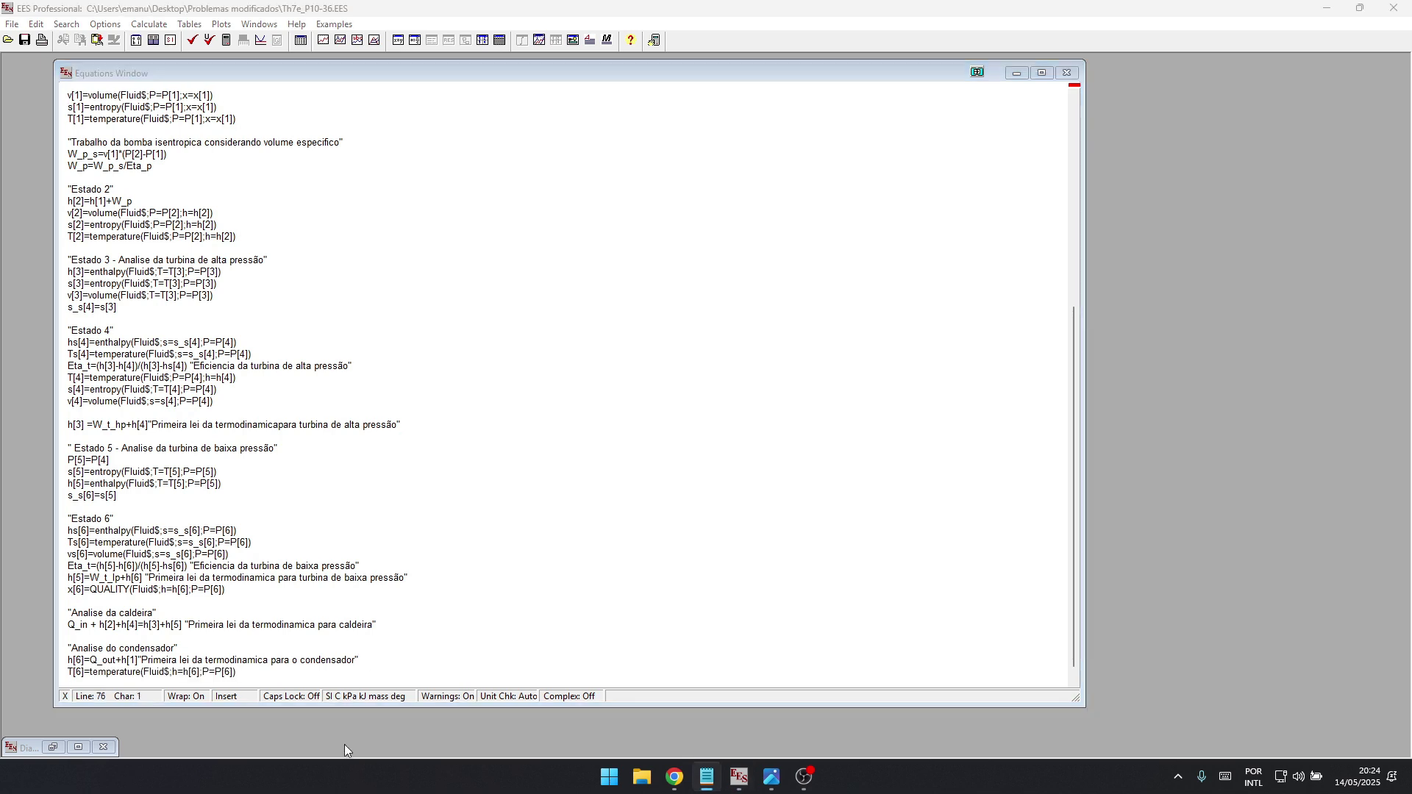
pyautogui.hotkey('alt', 'Tab')
pyautogui.write('s[6]=entropy(Fluid$;h=h[6];P=P[6])')
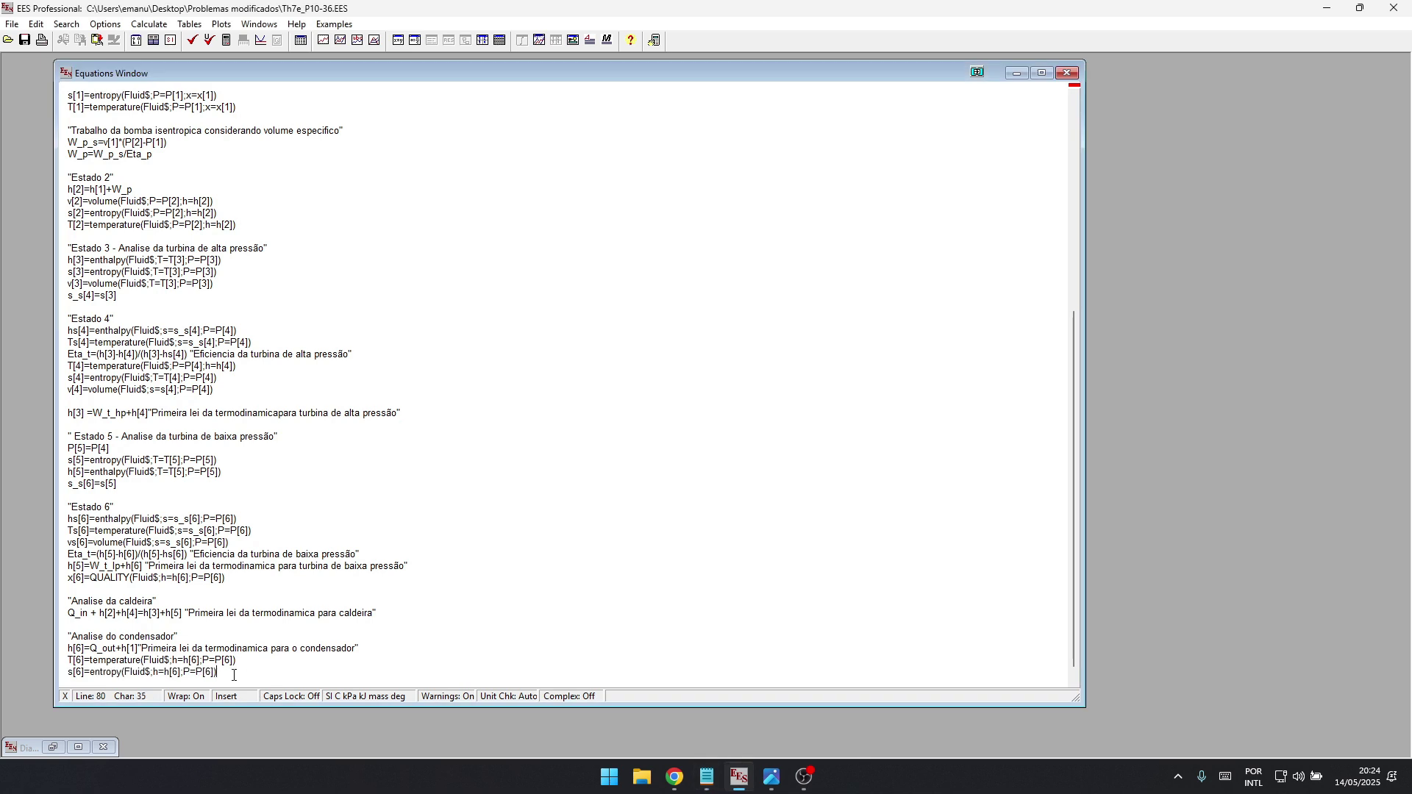
pyautogui.click(83, 672)
# - Add x6s$=x6$(x[6]) below the s[6] equation and, after a blank line, the comment "Analise final do ciclo"
pyautogui.hotkey('alt', 'Tab')
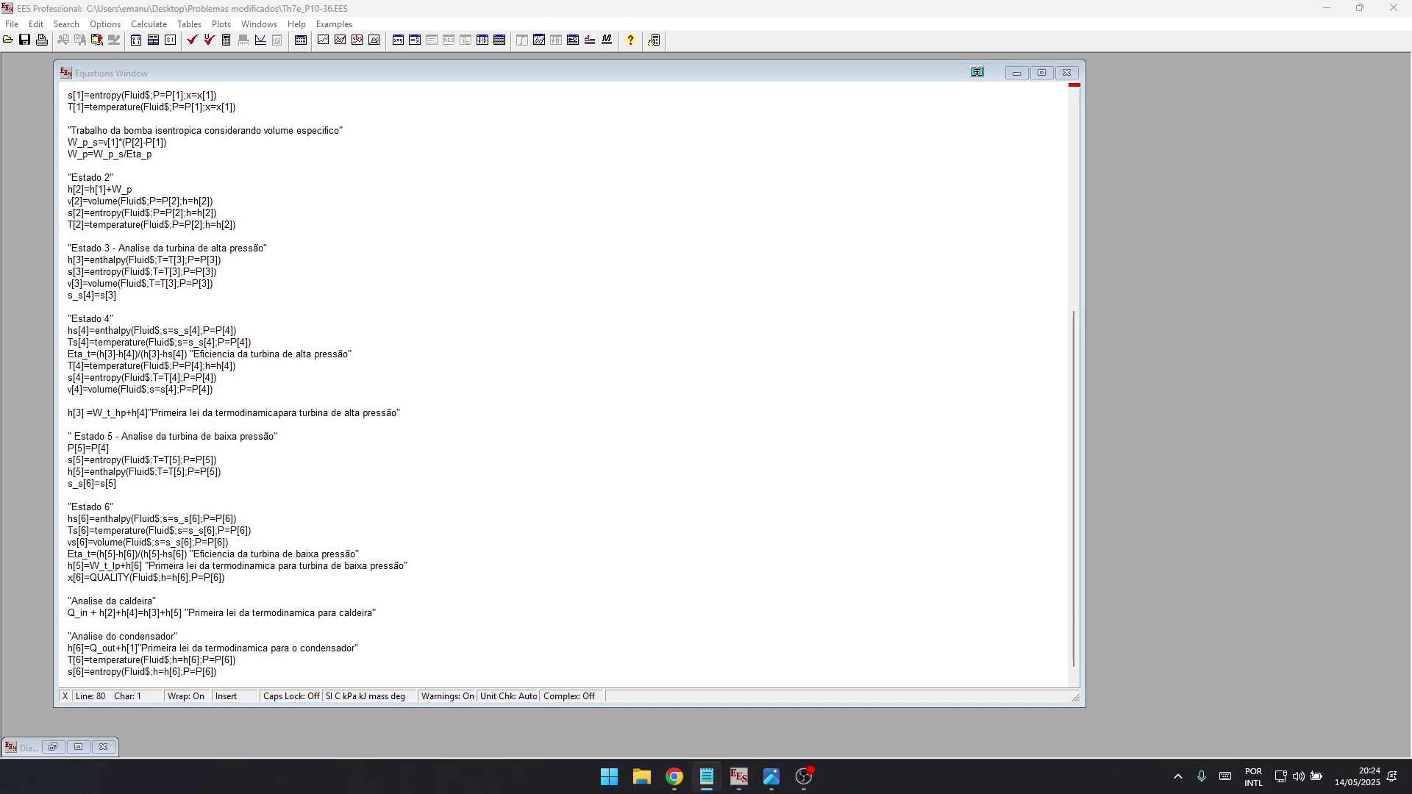
pyautogui.hotkey('alt', 'Tab')
pyautogui.write('x6s$=x6$(x[6])')
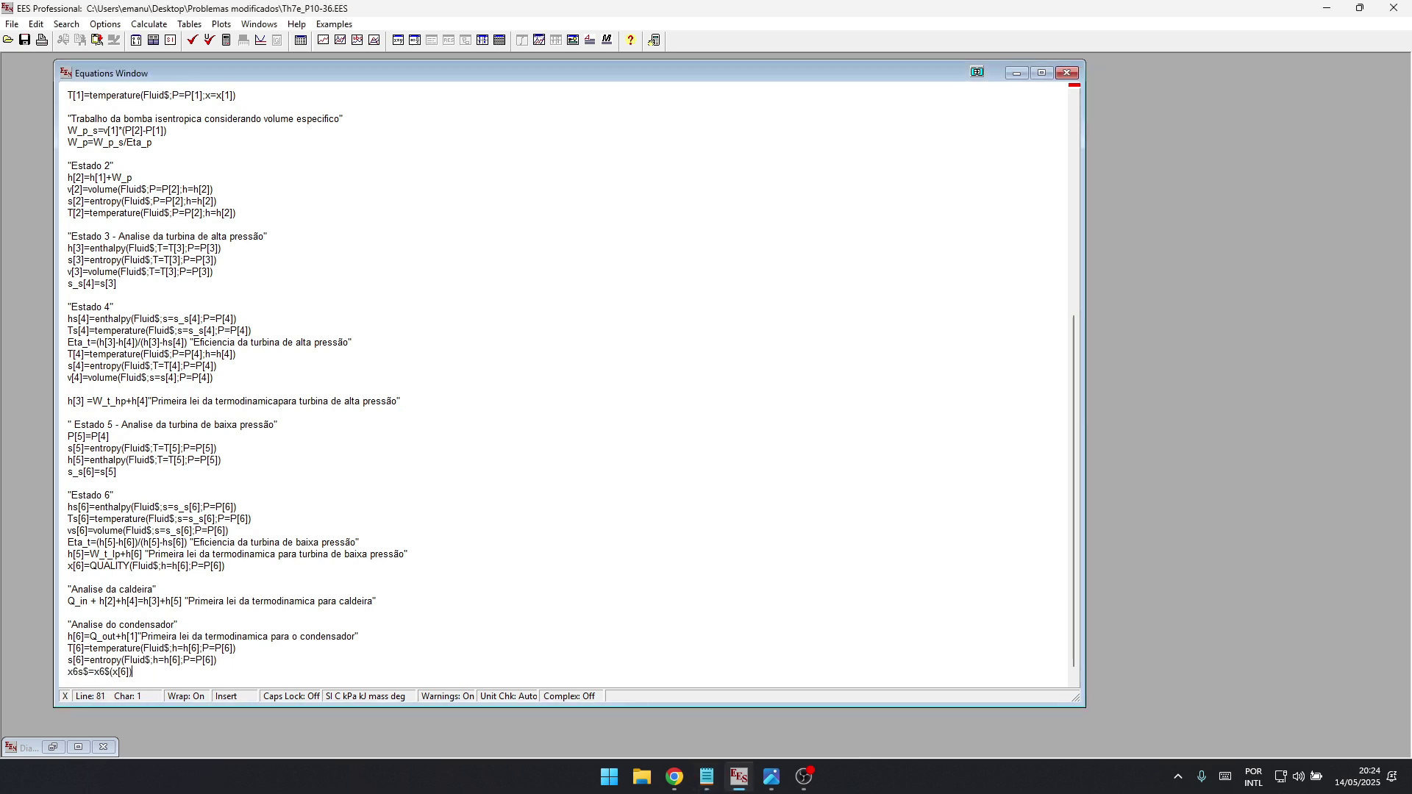
pyautogui.hotkey('alt', 'Tab')
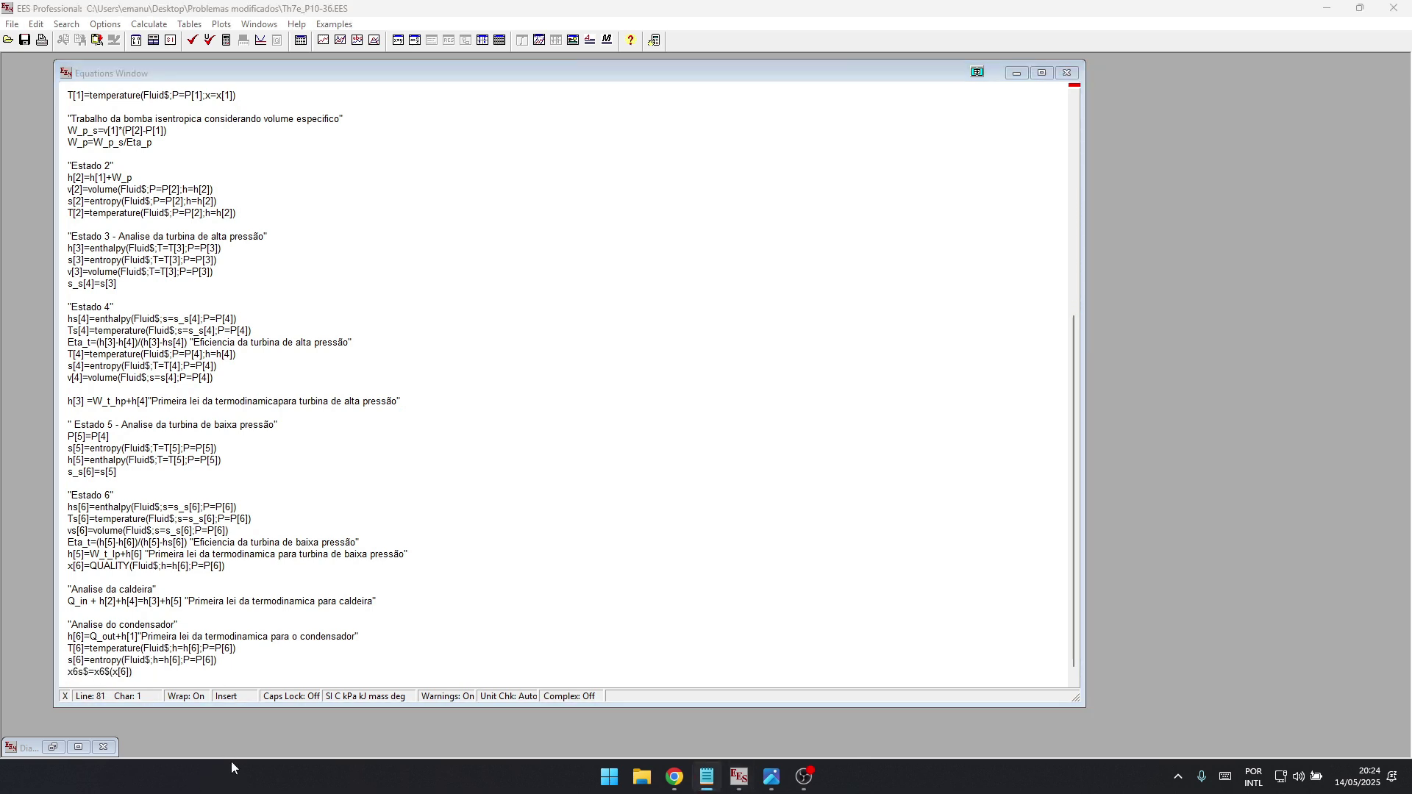
pyautogui.hotkey('alt', 'Tab')
pyautogui.write('"Analise final do ciclo"')
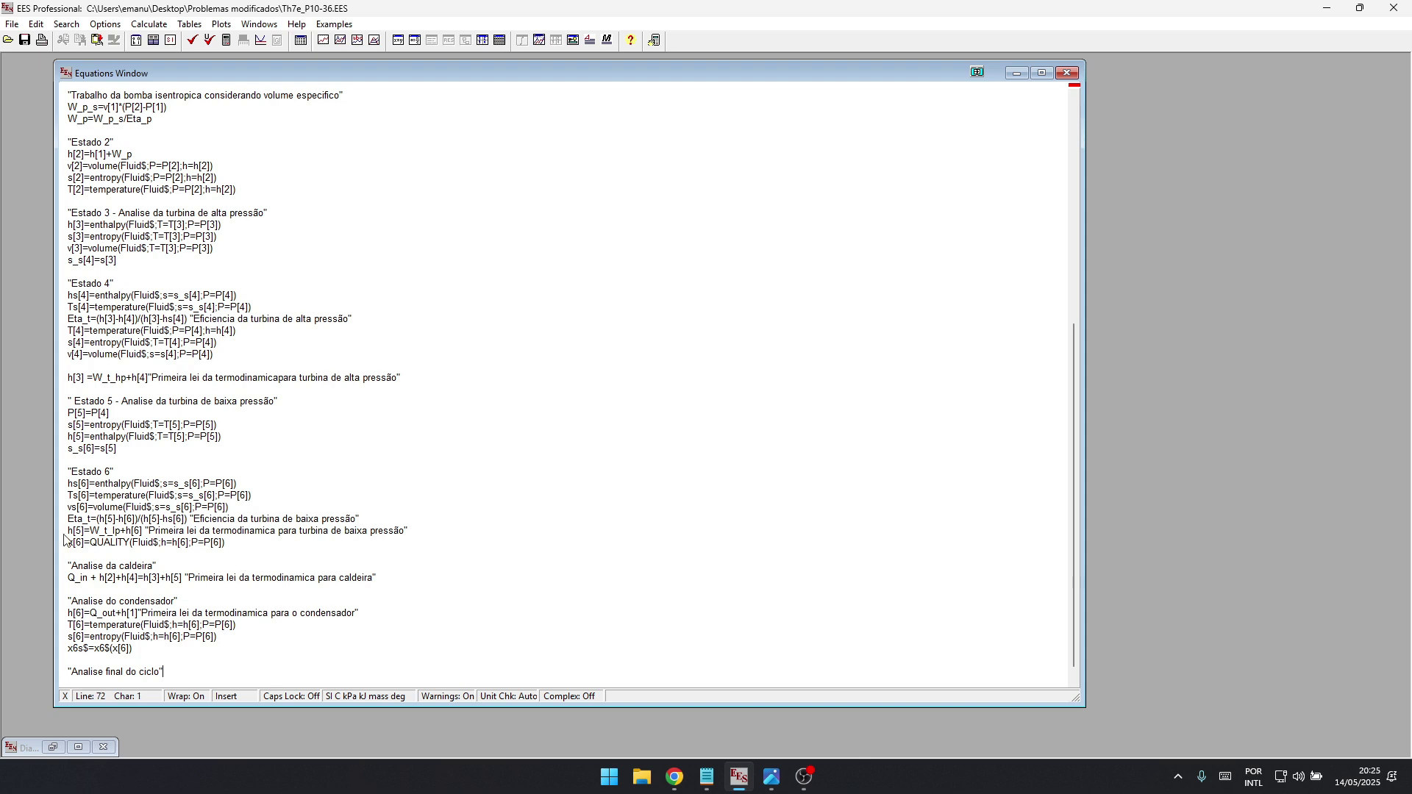
pyautogui.click(133, 648)
pyautogui.click(120, 601)
pyautogui.click(108, 578)
pyautogui.click(110, 577)
pyautogui.click(139, 529)
# - Add W_net=W_t_hp+W_t_lp-W_p and Eff=W_net/Q_in below the comment "Analise final do ciclo"
pyautogui.press('Return')
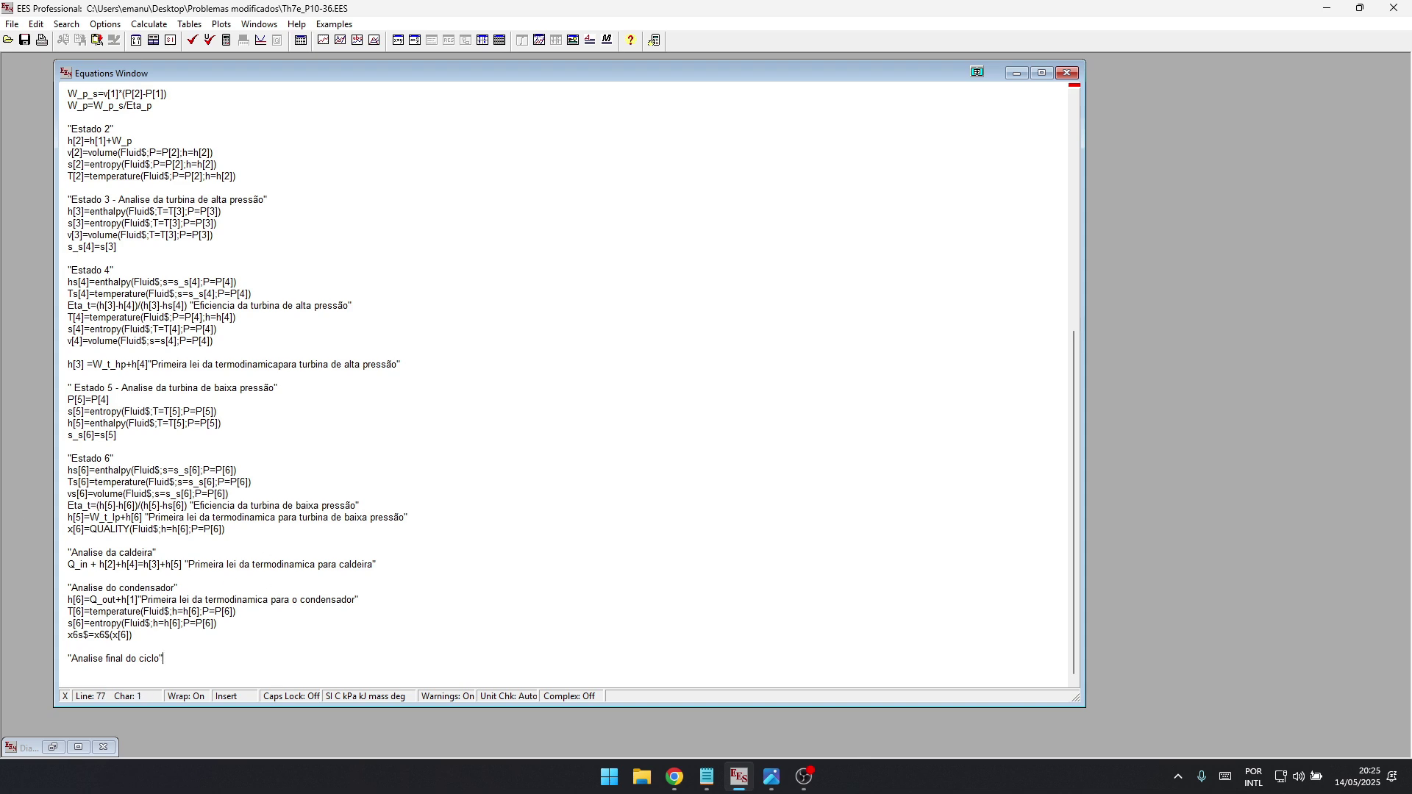
pyautogui.hotkey('alt', 'Tab')
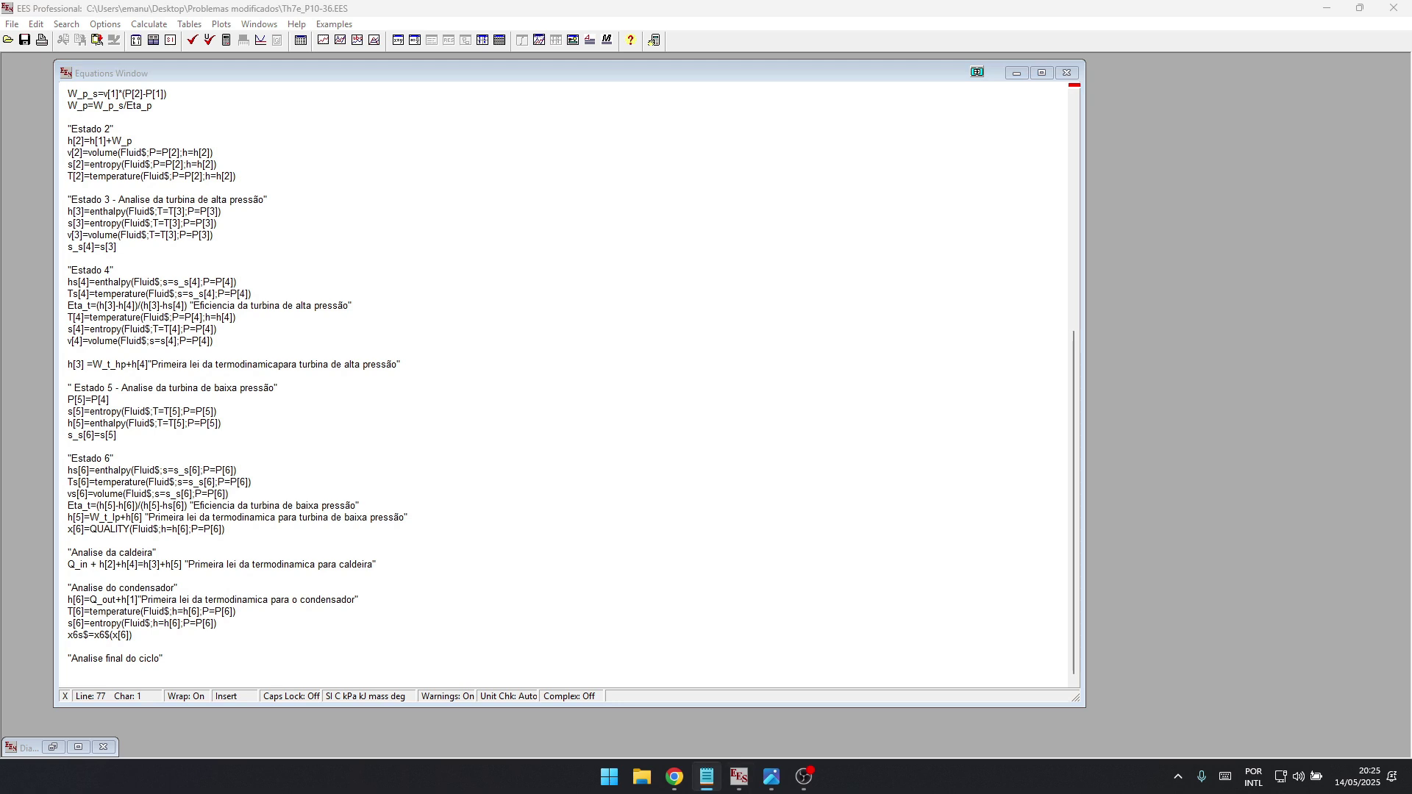
pyautogui.hotkey('alt', 'Tab')
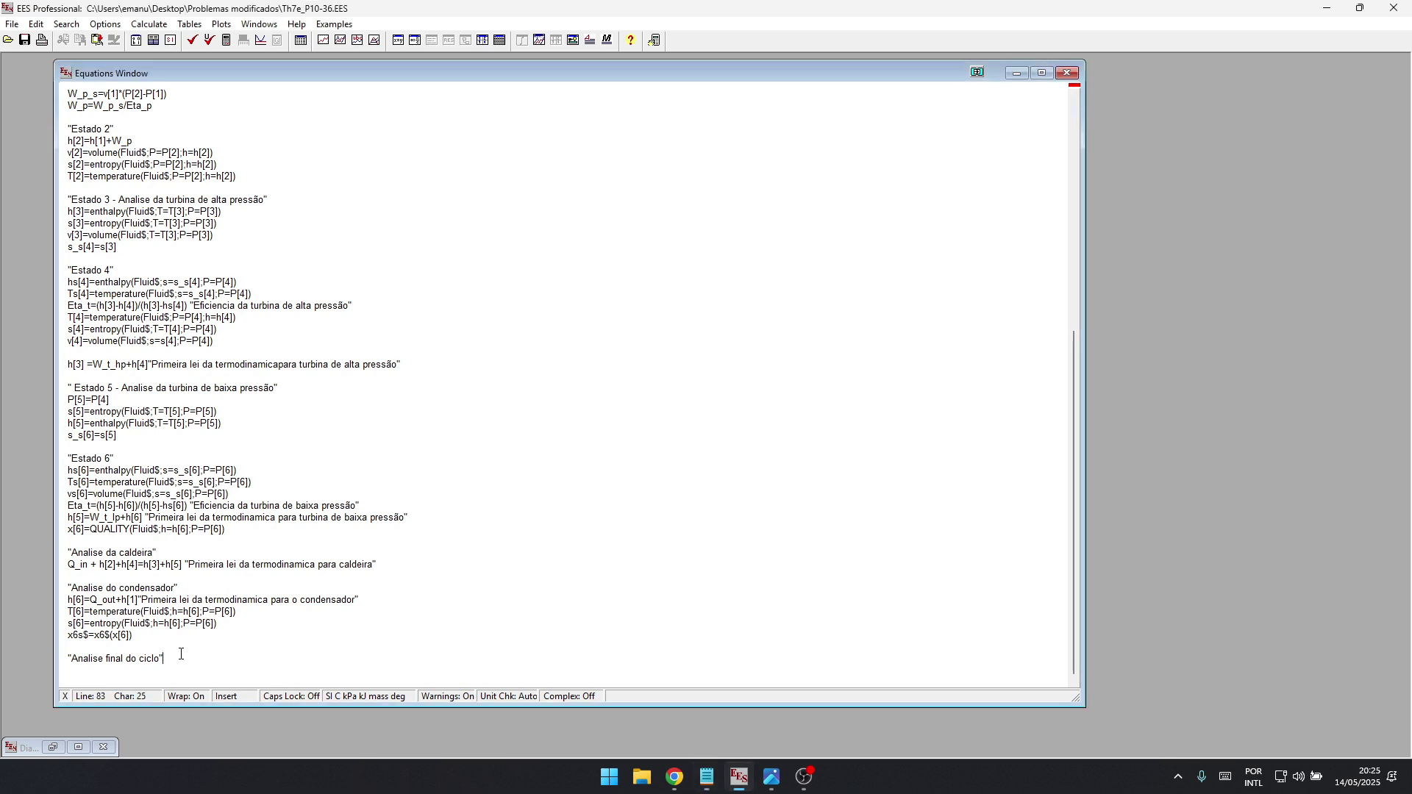
pyautogui.write('W_net=W_t_hp+W_t_lp-W_p')
pyautogui.hotkey('alt', 'Tab')
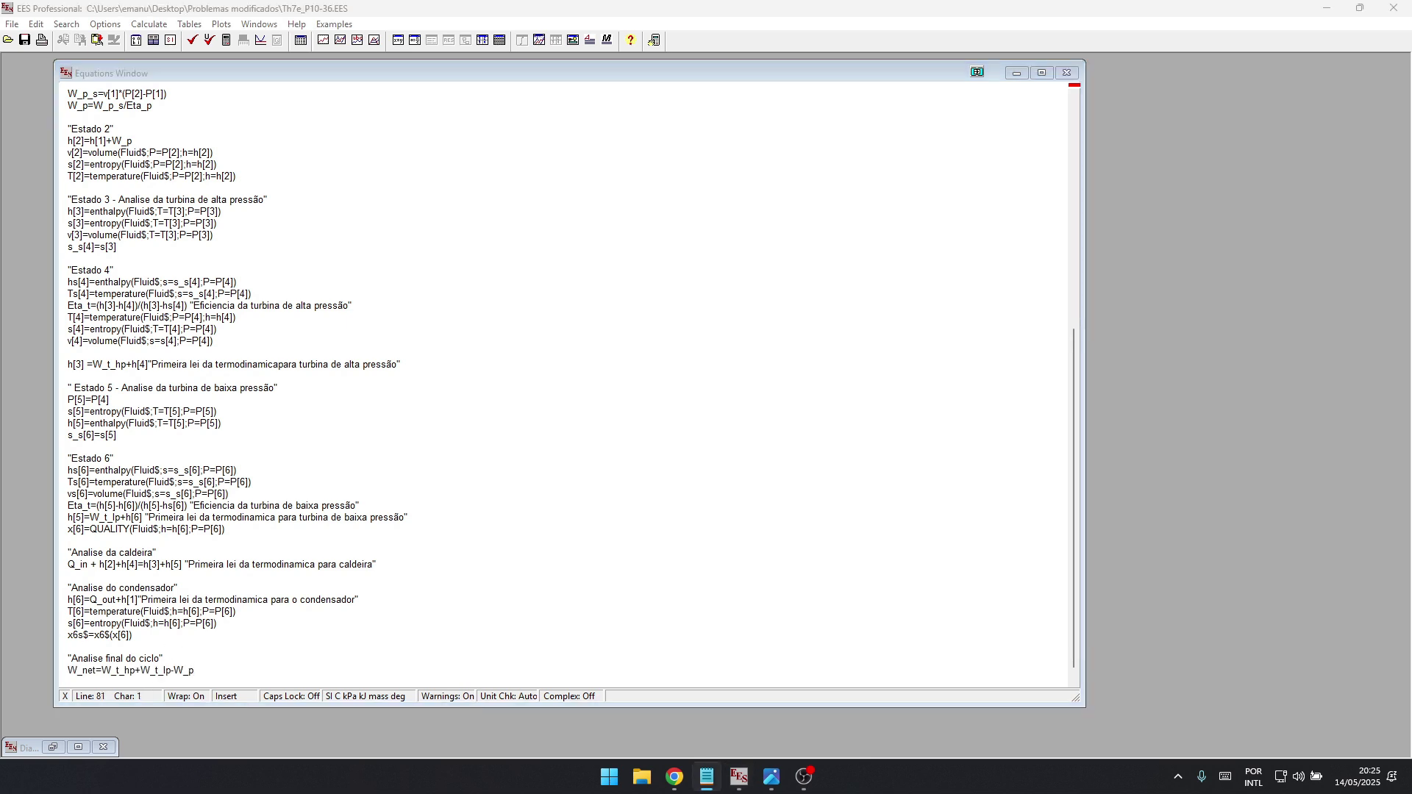
pyautogui.click(219, 676)
pyautogui.press('Return')
pyautogui.write('Eff=W_net/Q_in')
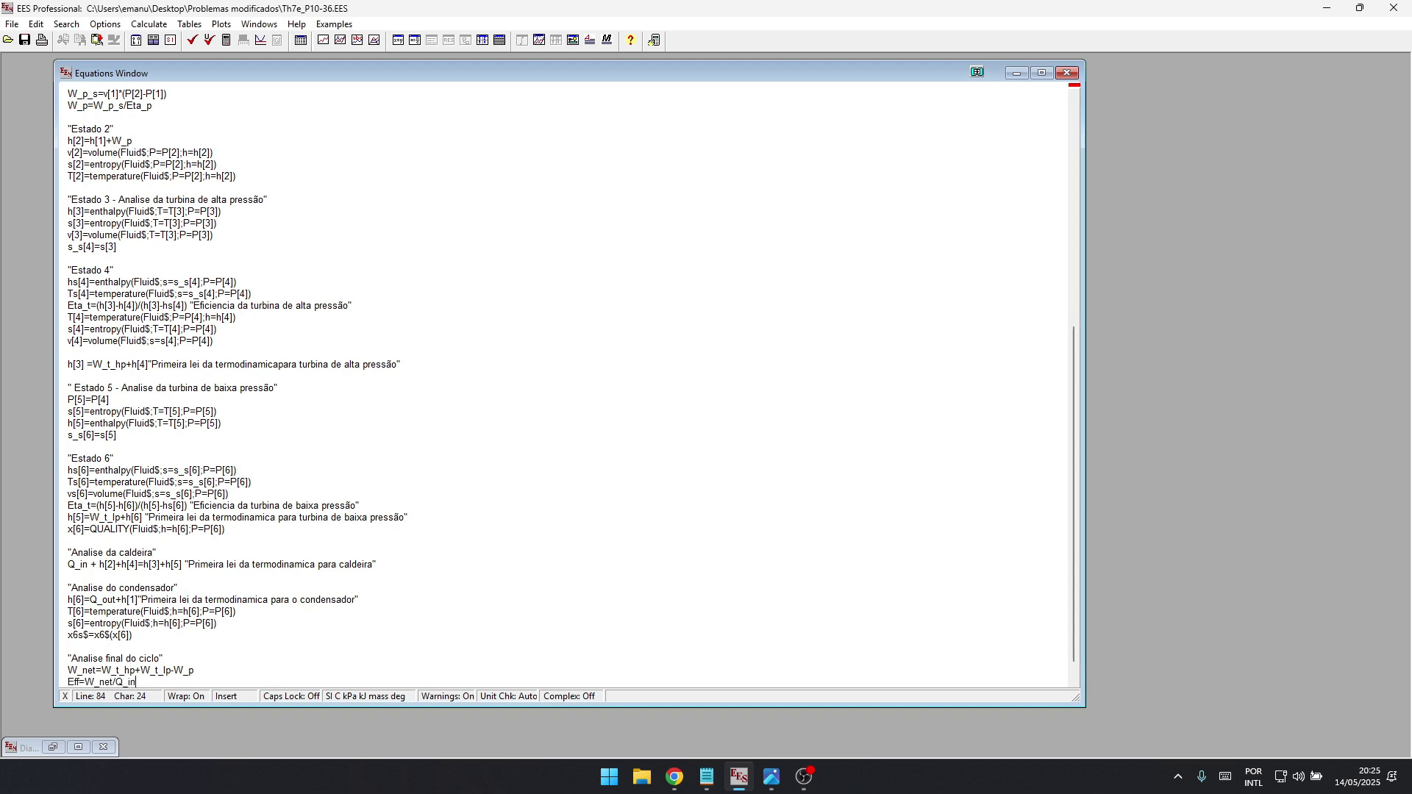
pyautogui.scroll(-1, 208, 672)
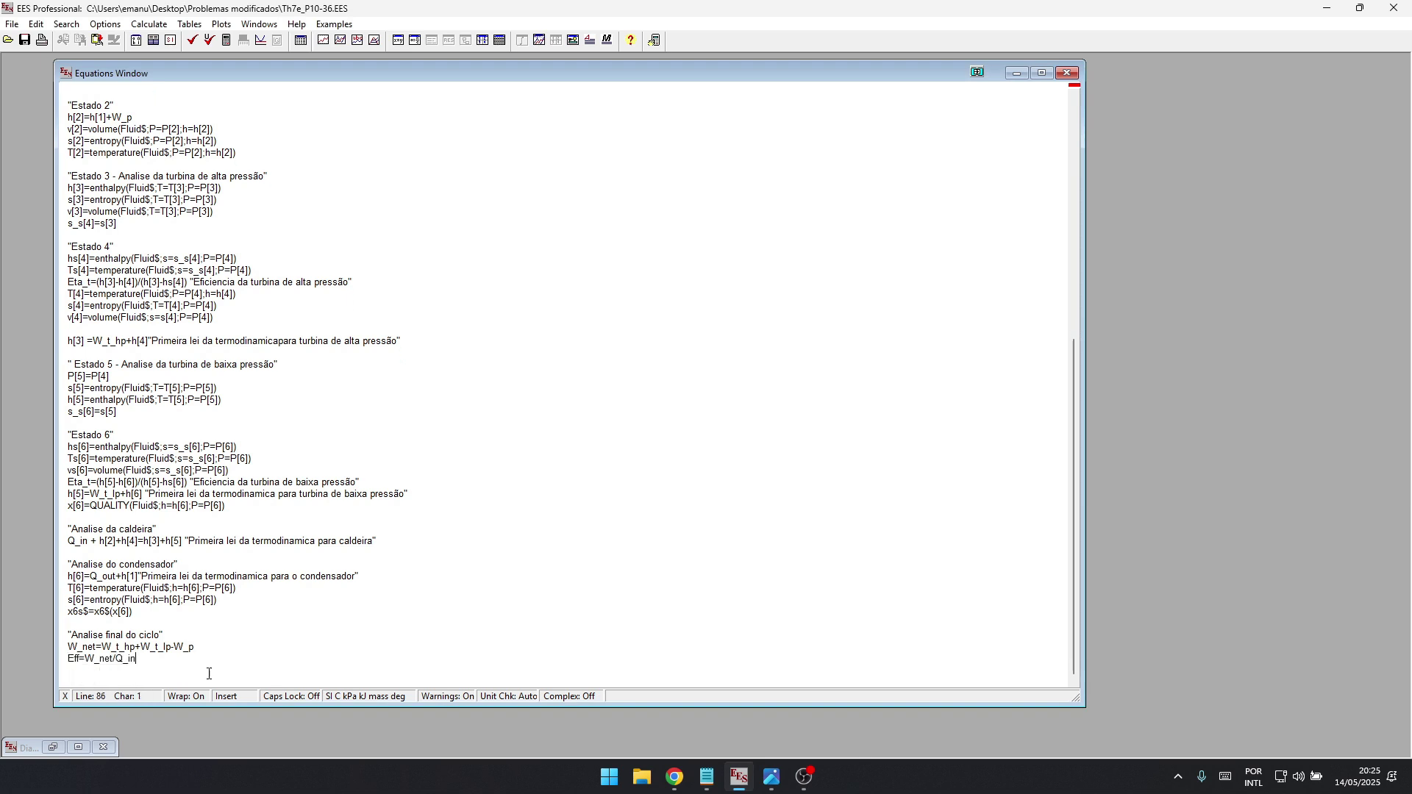
# - Review the net work and efficiency equations and solve the complete equation set
pyautogui.click(123, 659)
pyautogui.click(123, 646)
pyautogui.click(158, 649)
pyautogui.click(147, 642)
pyautogui.click(82, 657)
pyautogui.click(114, 658)
pyautogui.click(122, 665)
pyautogui.click(225, 43)
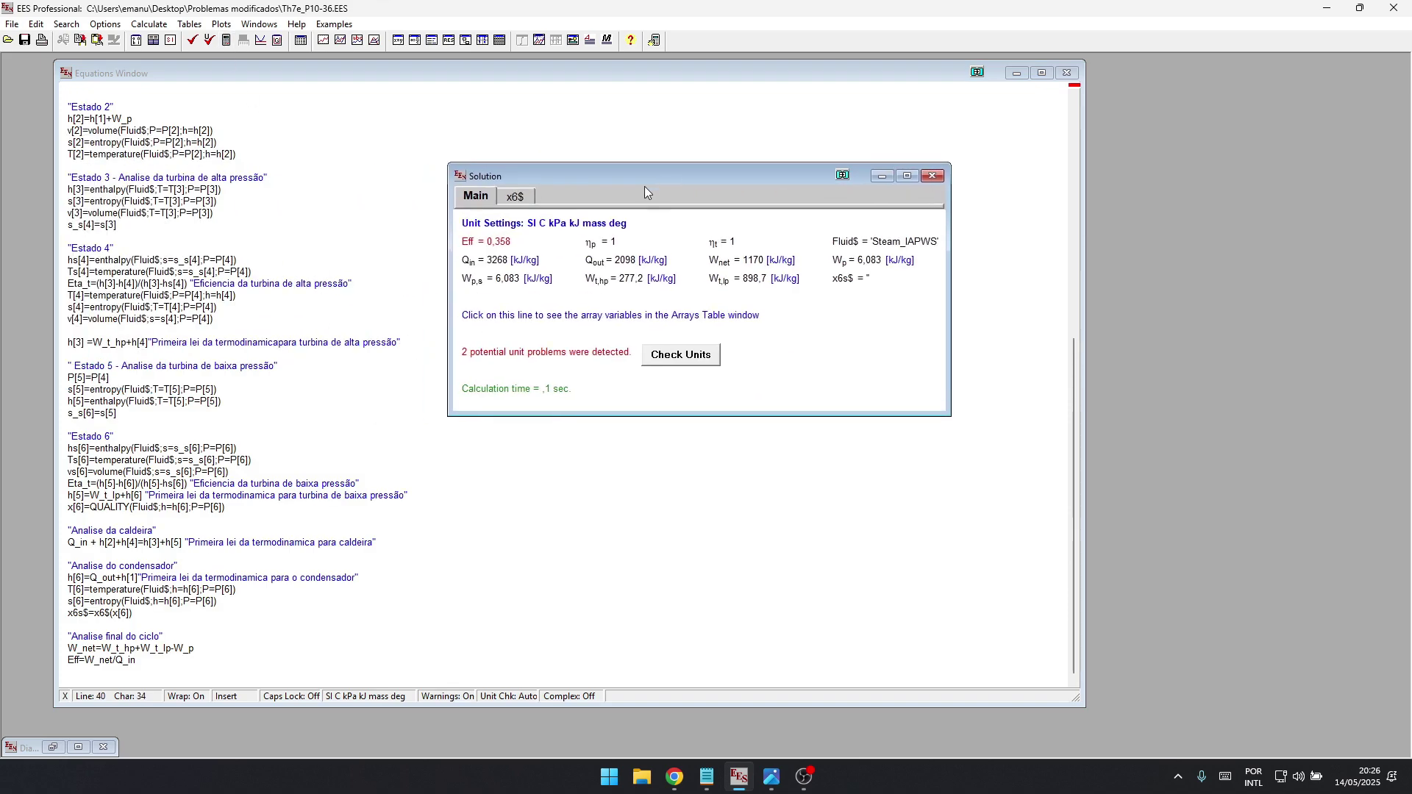
# - Examine the solved efficiency, heat input and output, pump, turbine and net work values, and close the solution
pyautogui.click(485, 243)
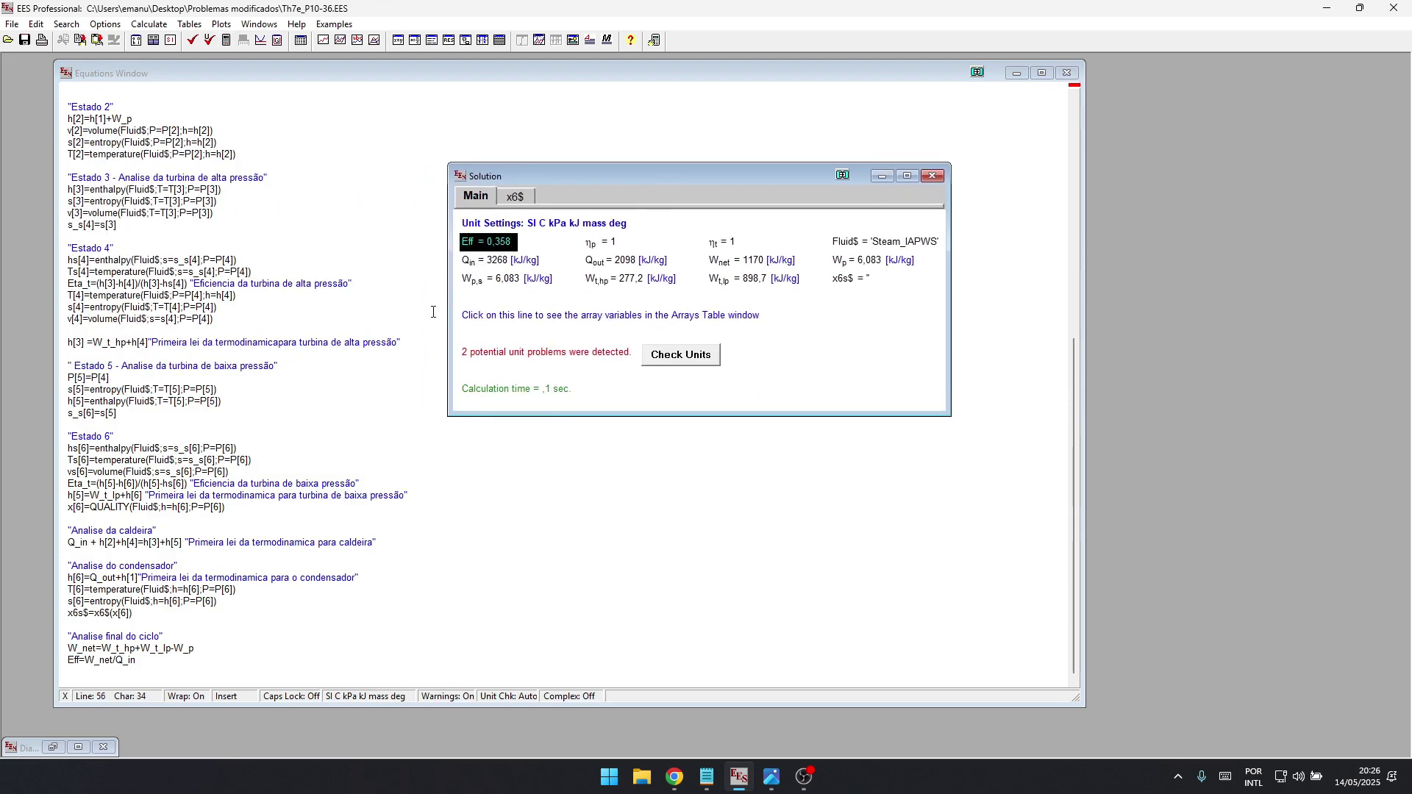
pyautogui.click(523, 261)
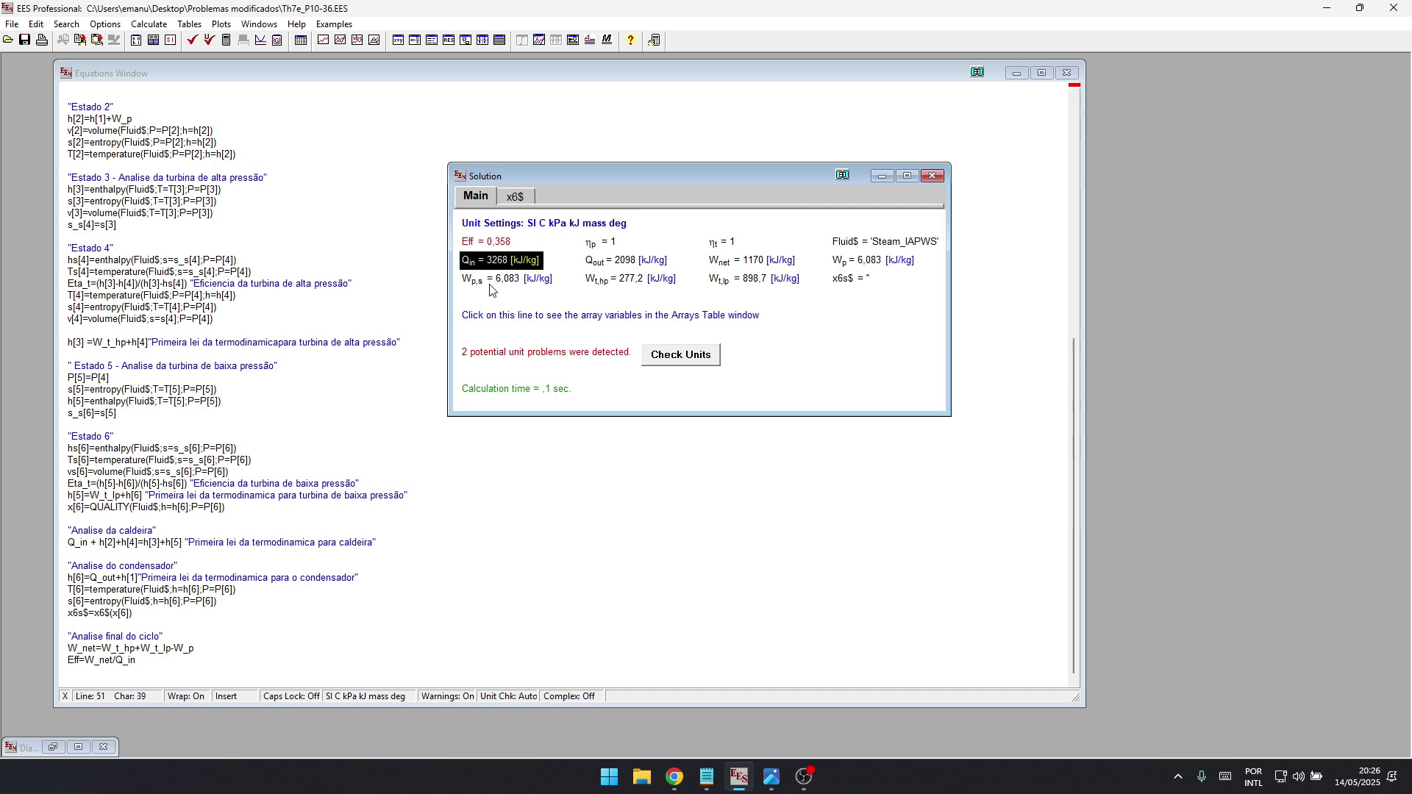
pyautogui.click(495, 283)
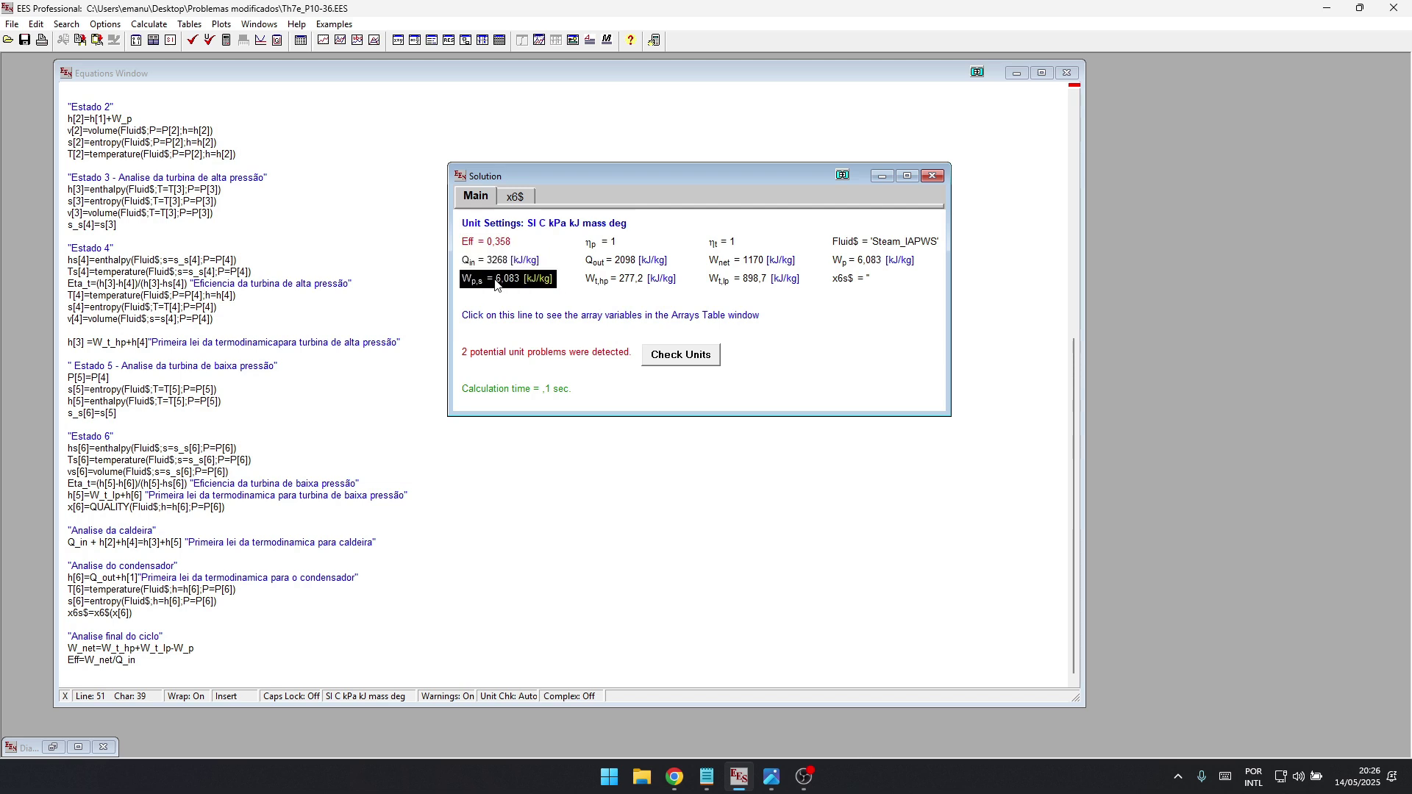
pyautogui.click(614, 263)
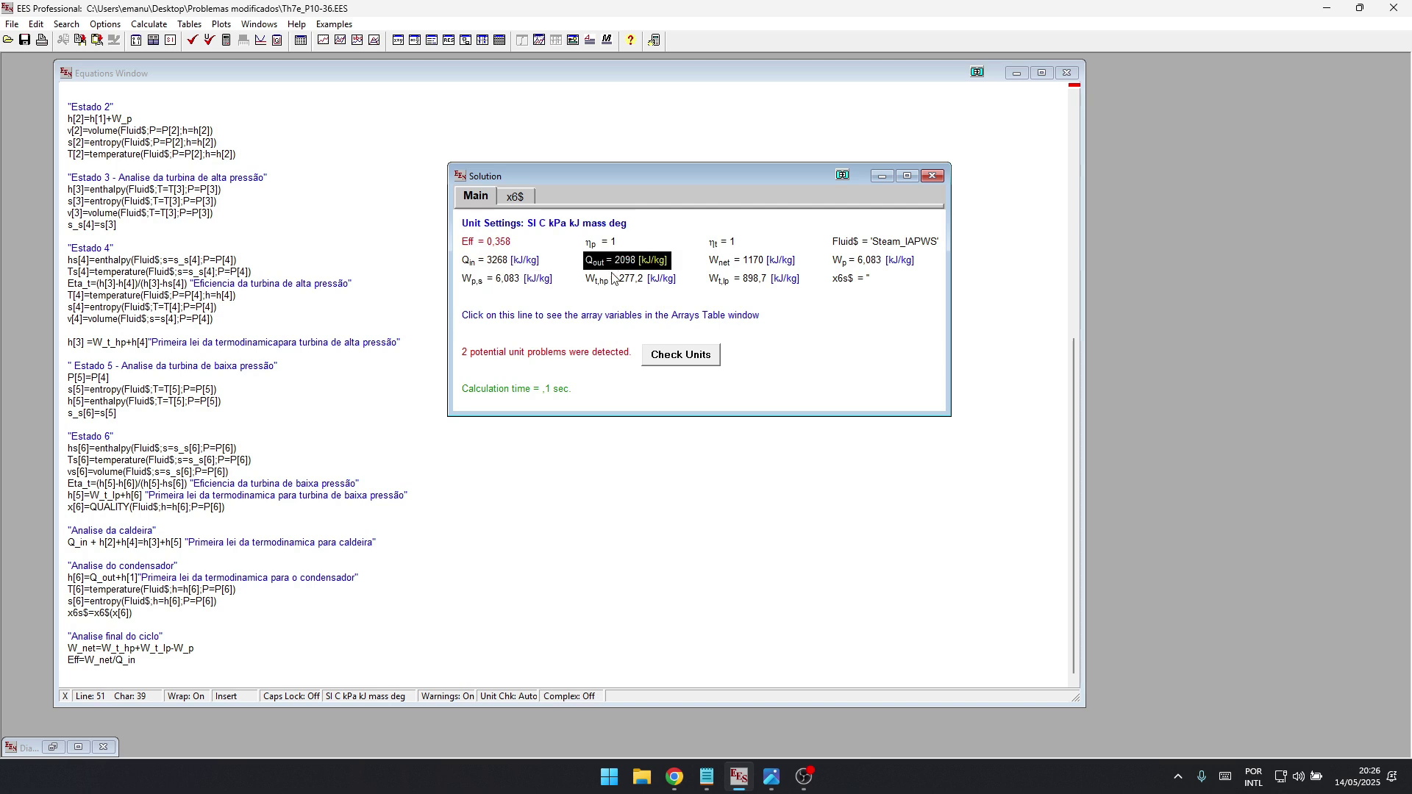
pyautogui.click(620, 282)
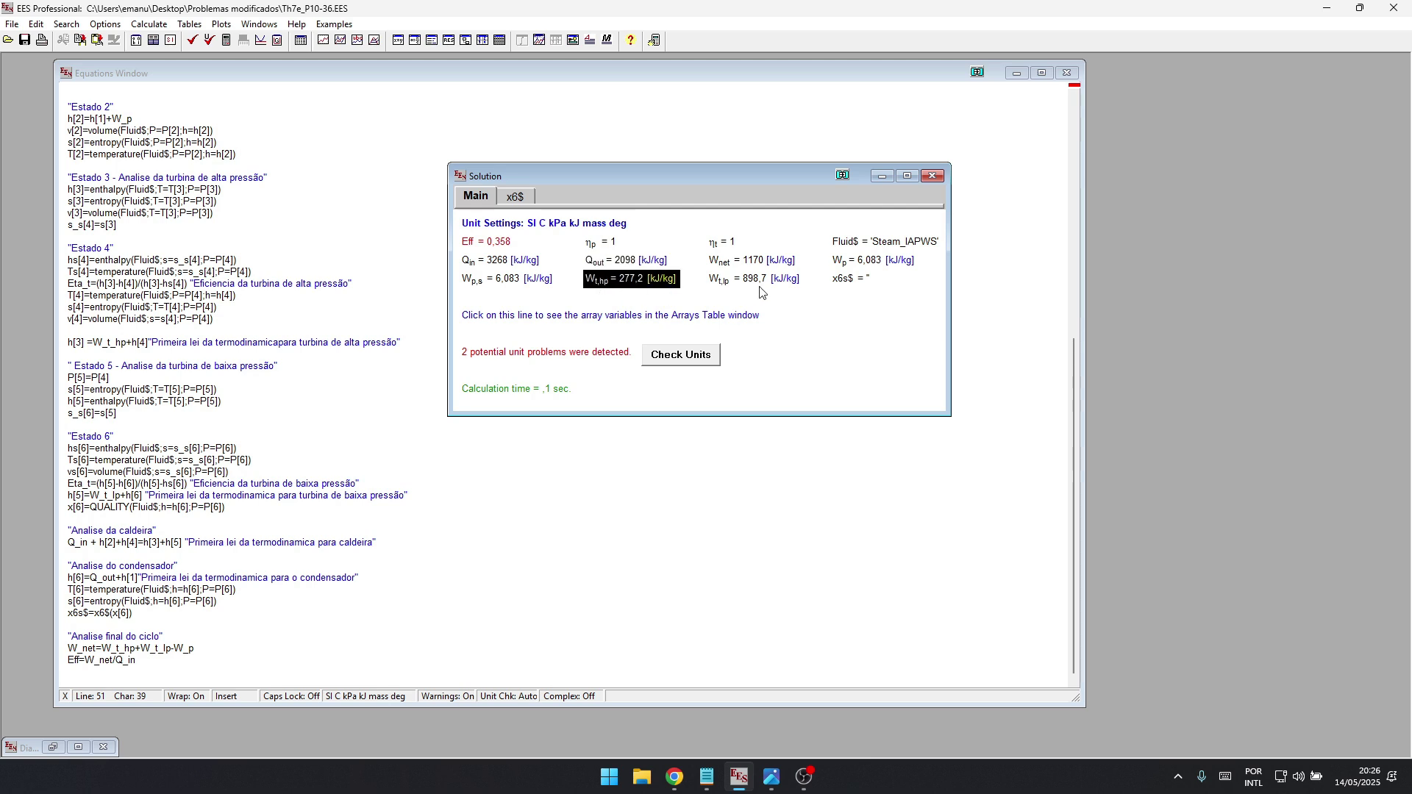
pyautogui.click(751, 263)
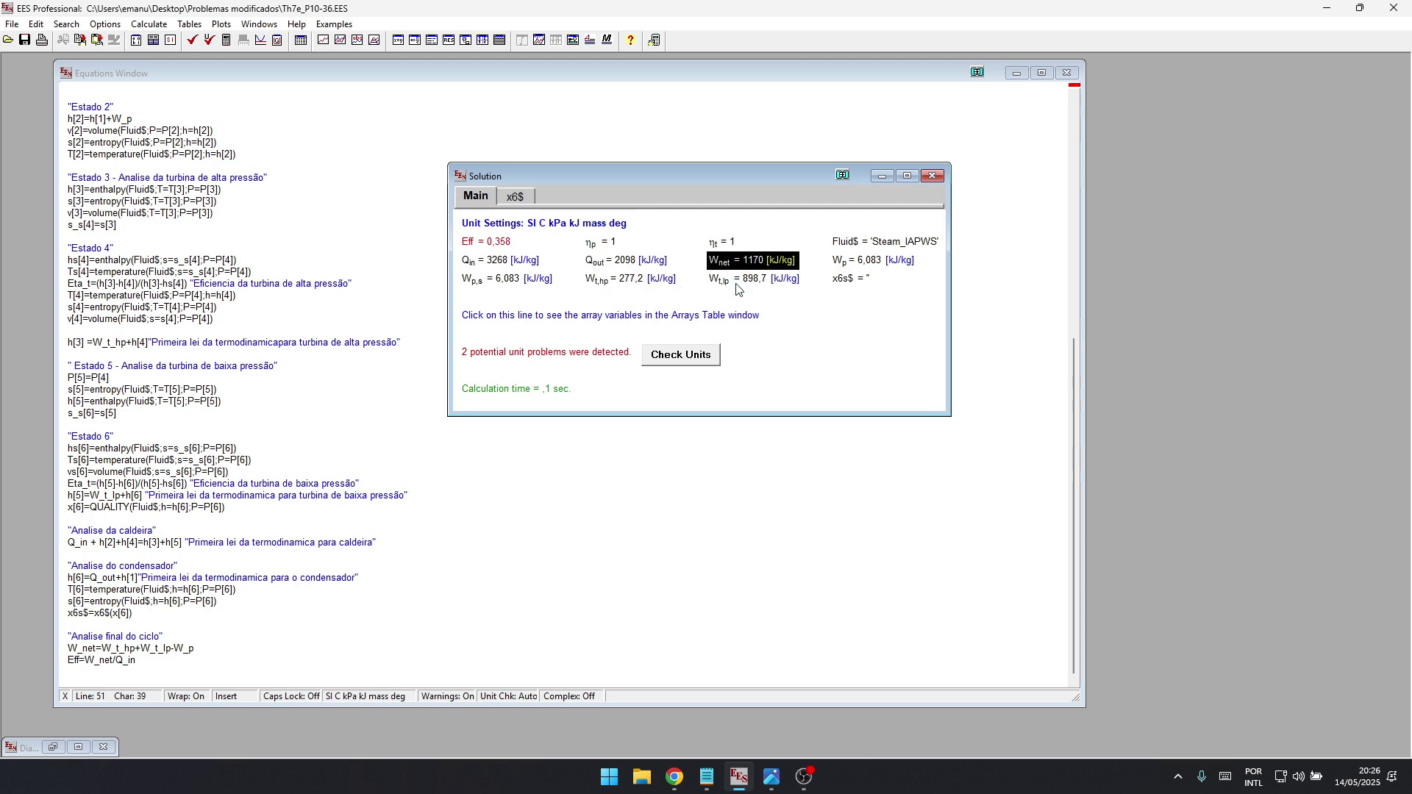
pyautogui.click(741, 283)
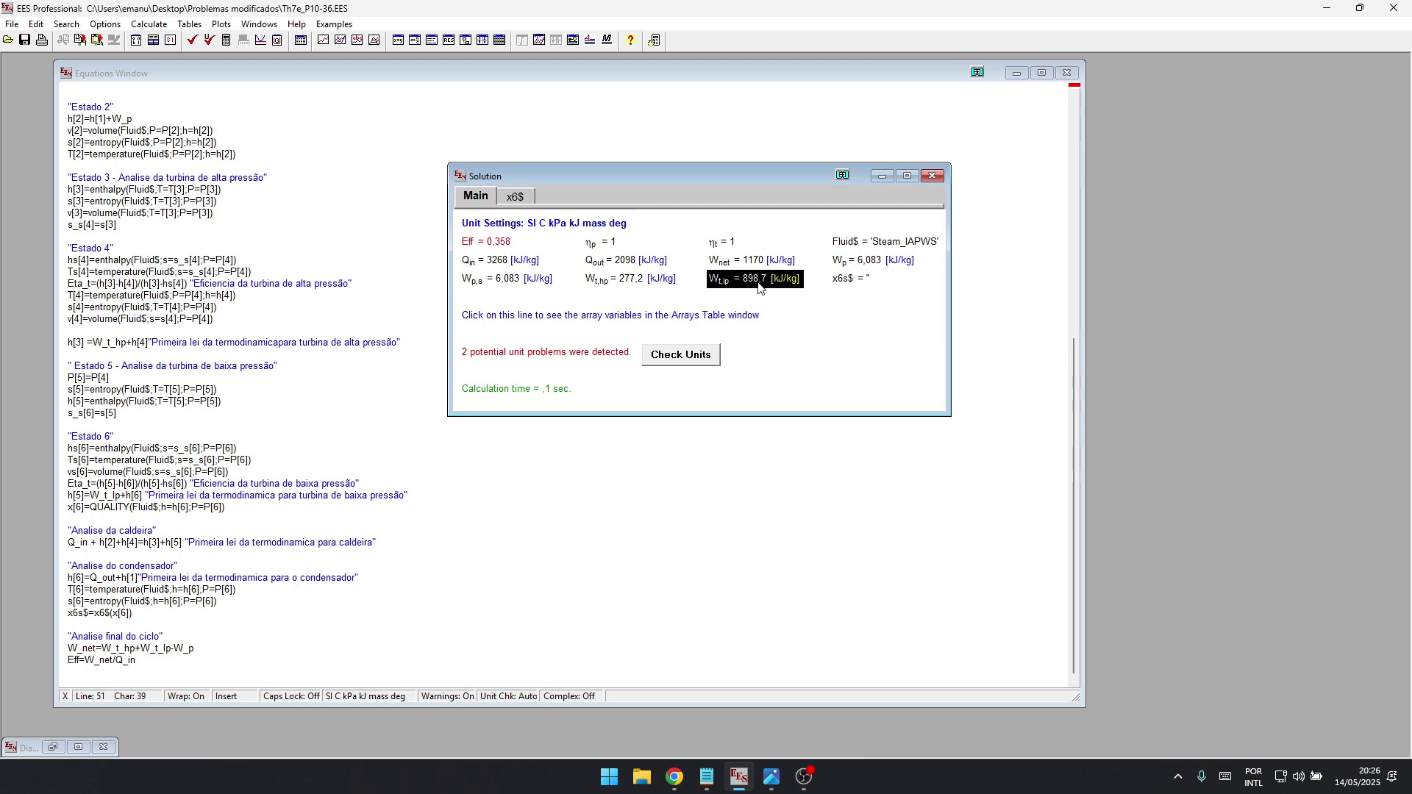
pyautogui.click(843, 266)
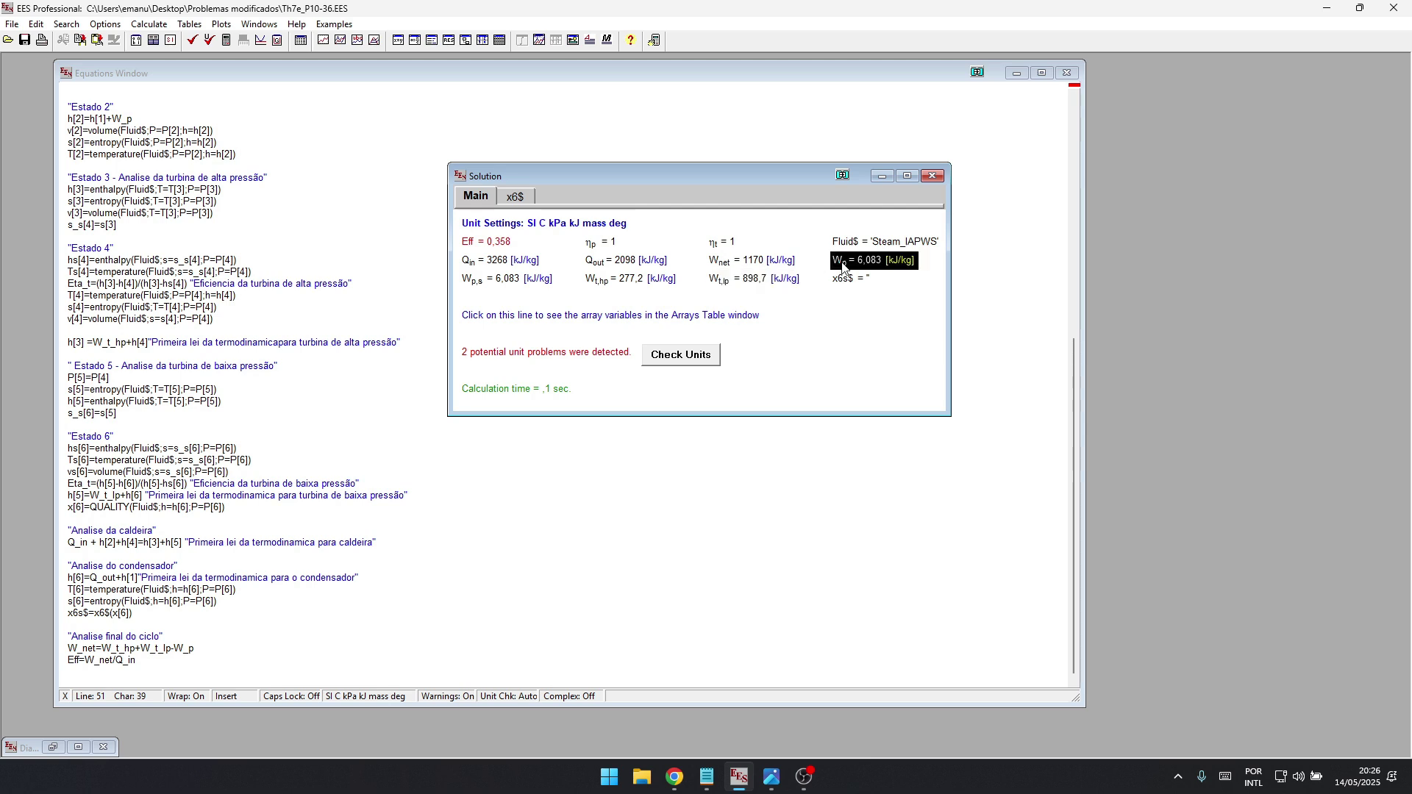
pyautogui.click(933, 176)
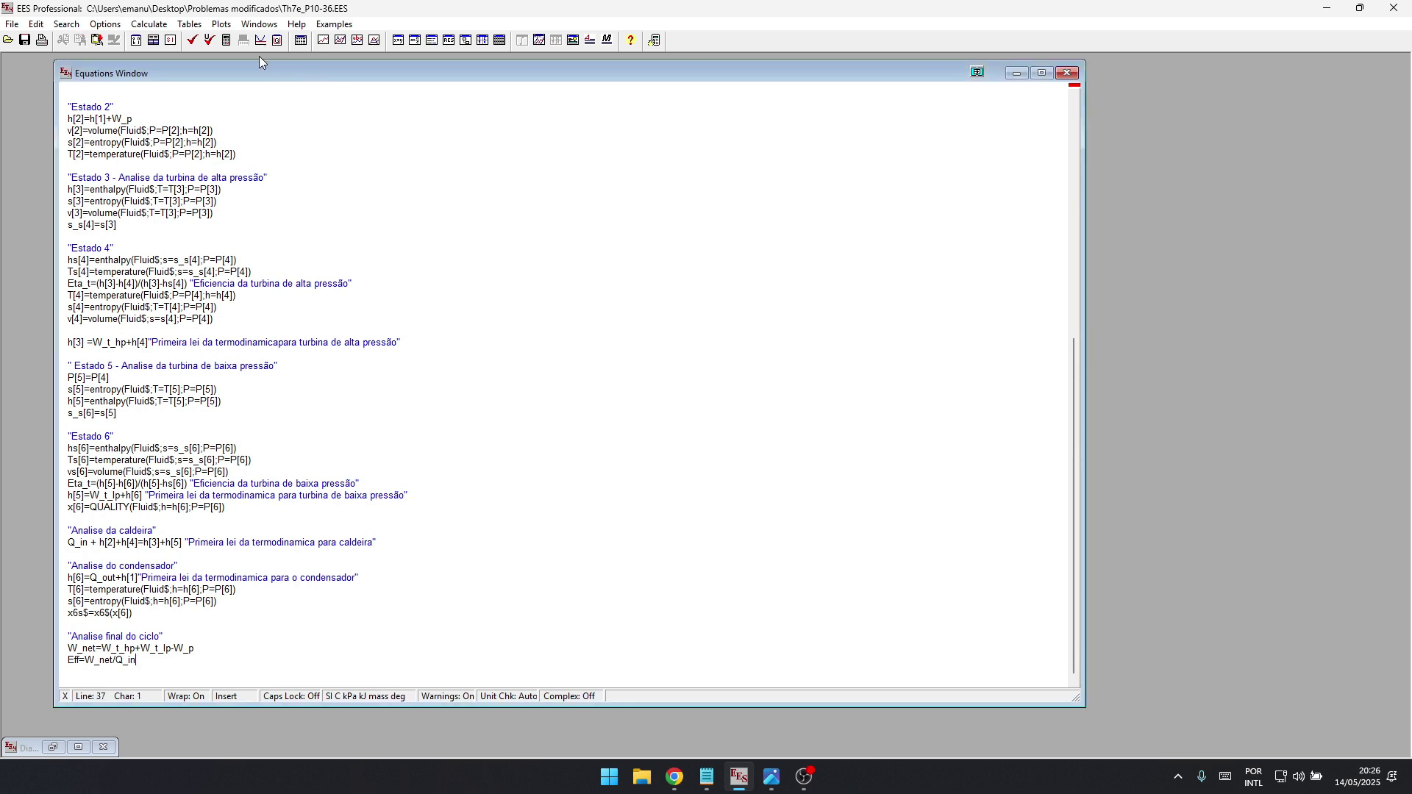
# - Create a T-s property plot for Steam_IAPWS with 6000, 2000 and 20 kPa pressure lines and lines of constant quality
pyautogui.click(222, 24)
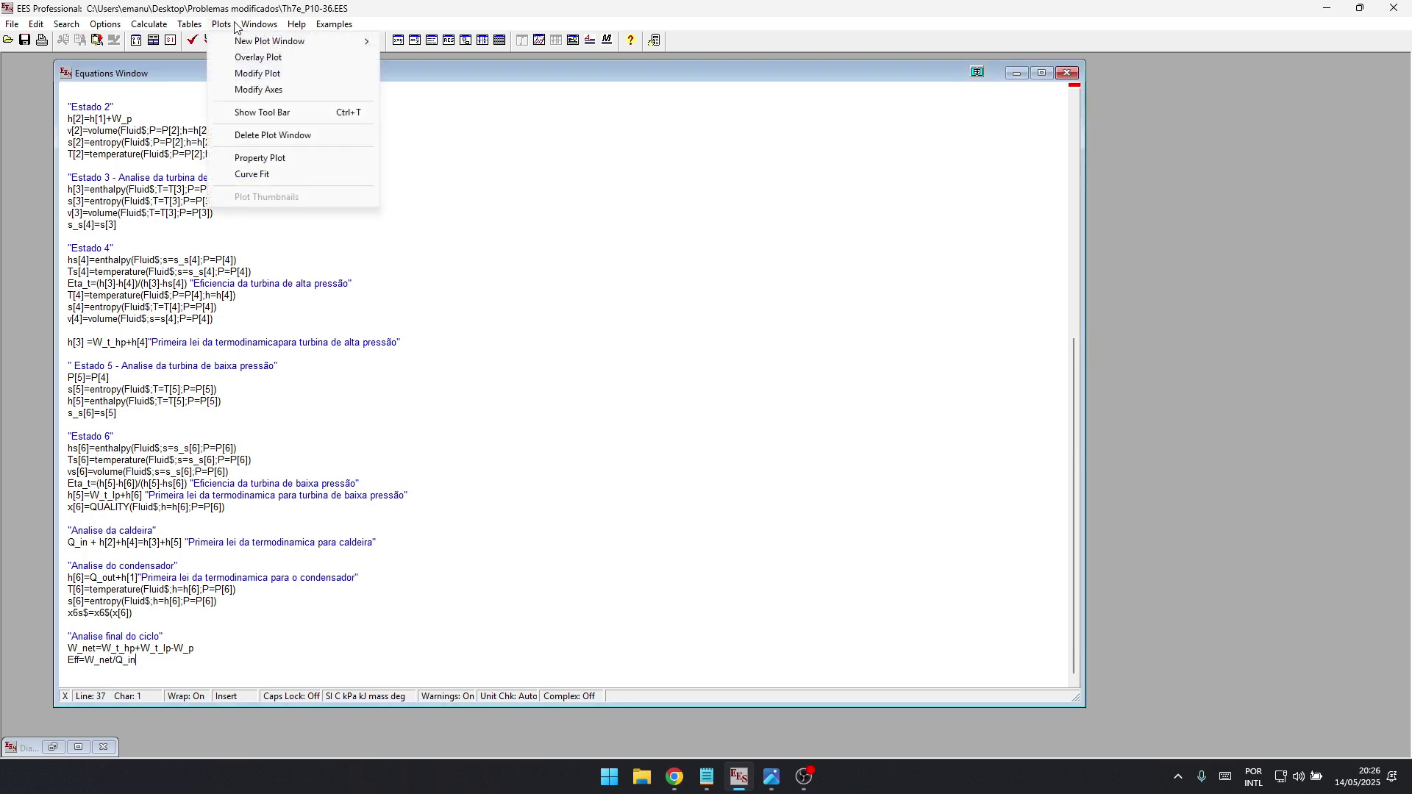
pyautogui.click(268, 158)
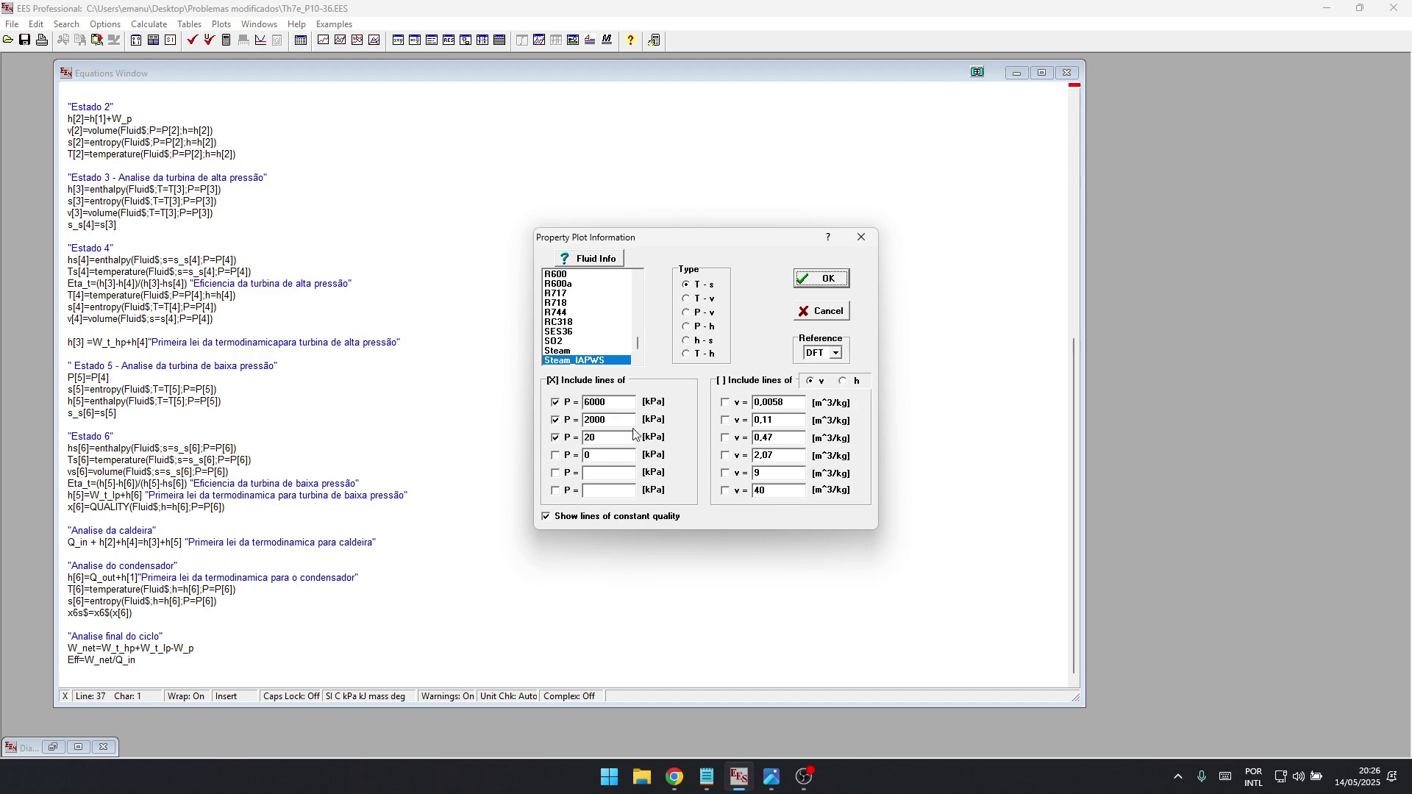
pyautogui.click(811, 280)
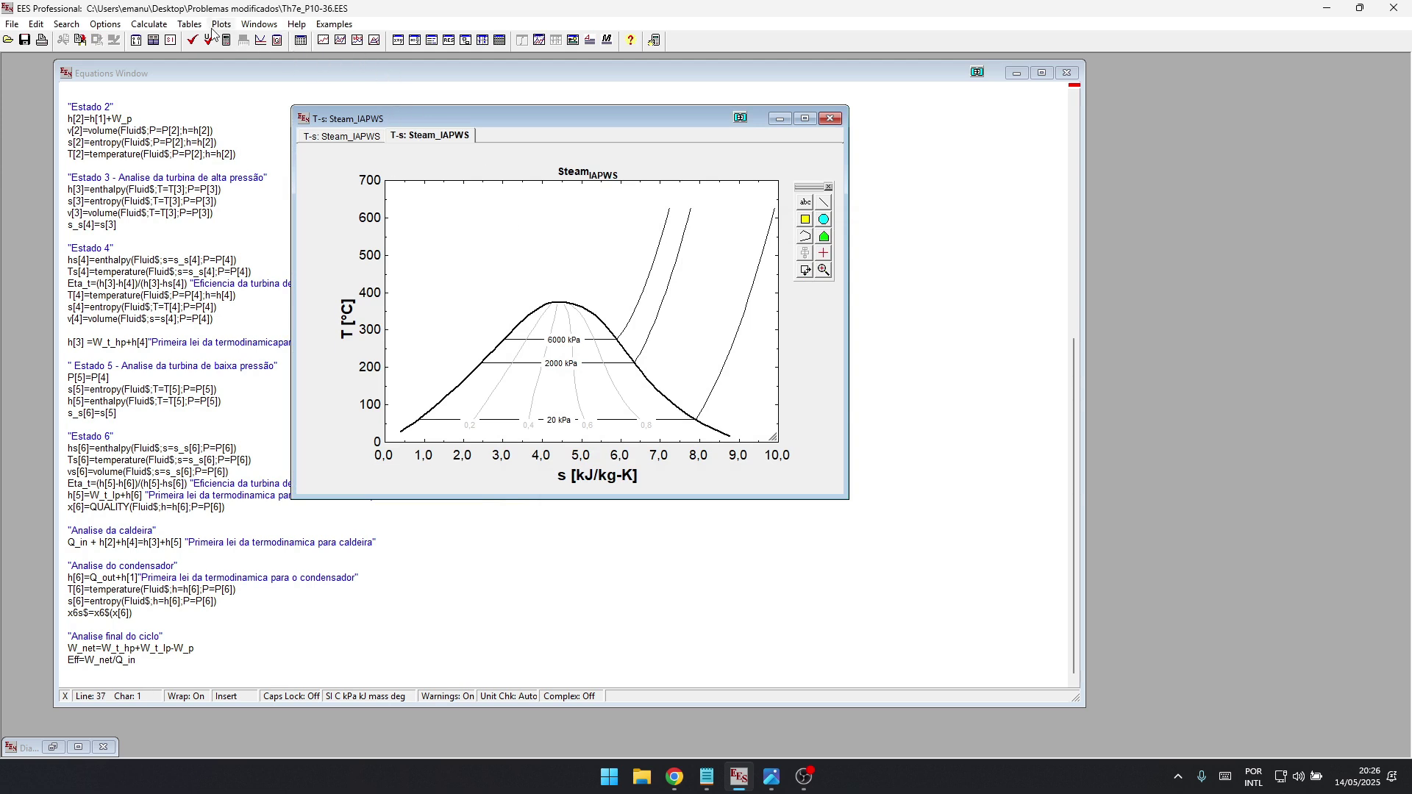
# - Overlay the cycle on the T-s plot from the Arrays Table, with s[i] on X, T[i] on Y, a filled bow-tie symbol and Auto color
pyautogui.click(259, 23)
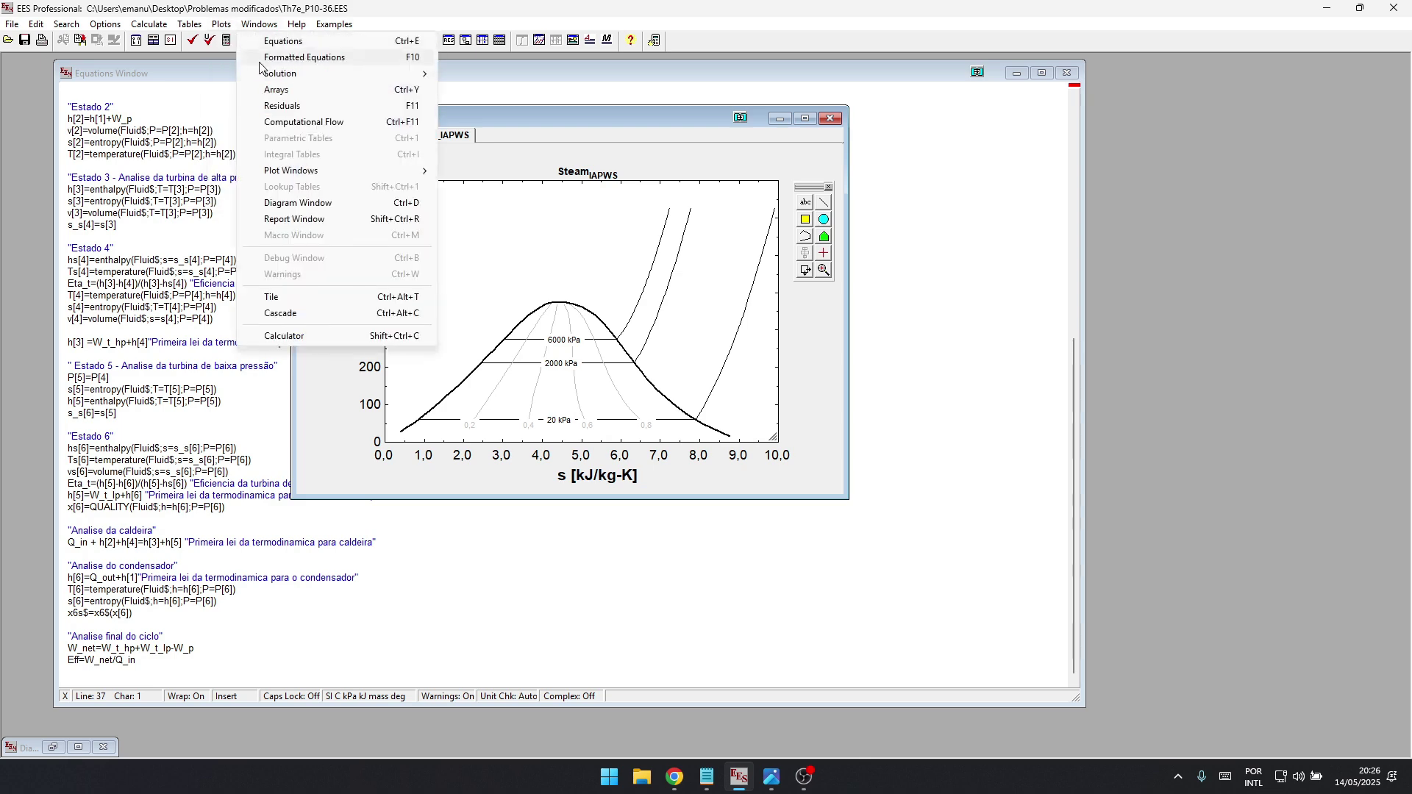
pyautogui.click(240, 63)
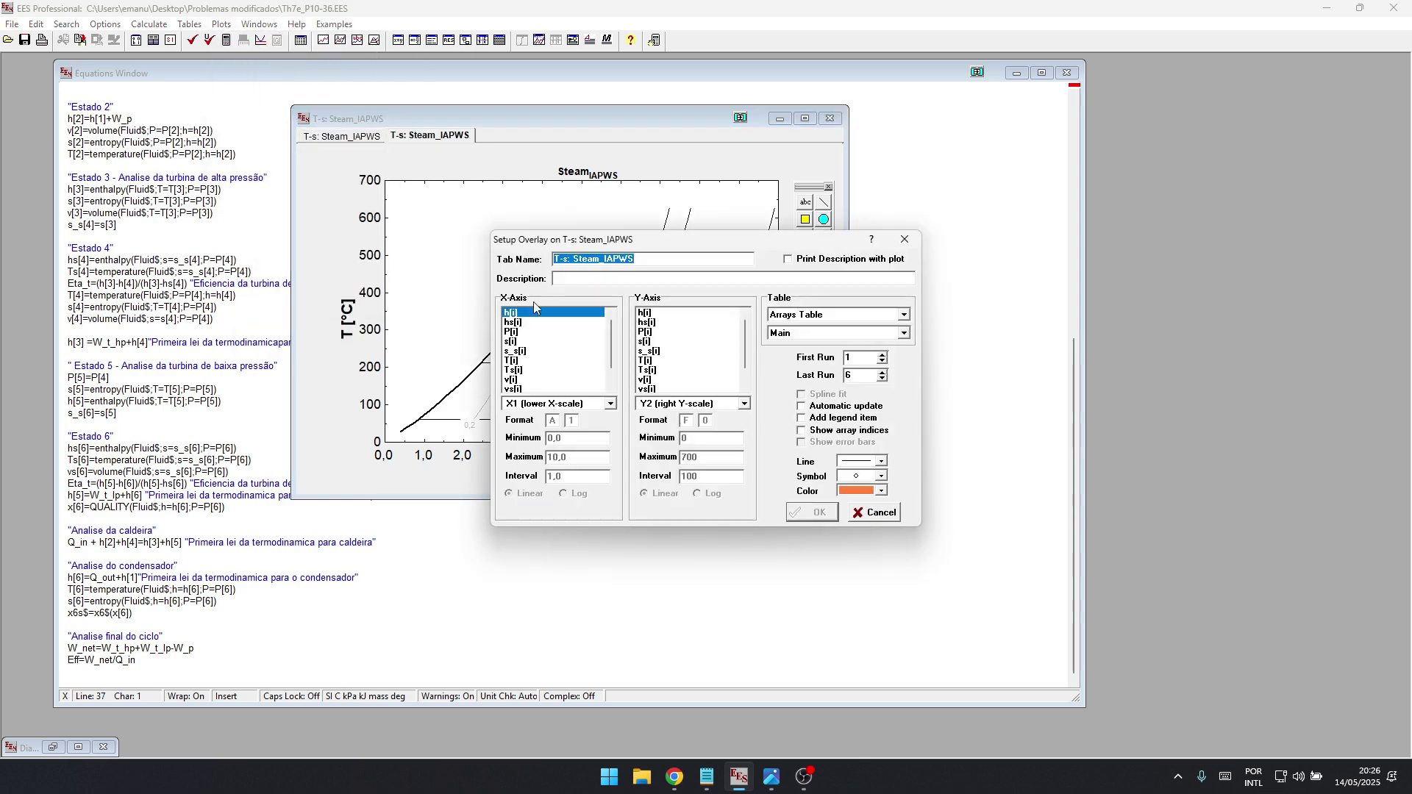
pyautogui.click(512, 342)
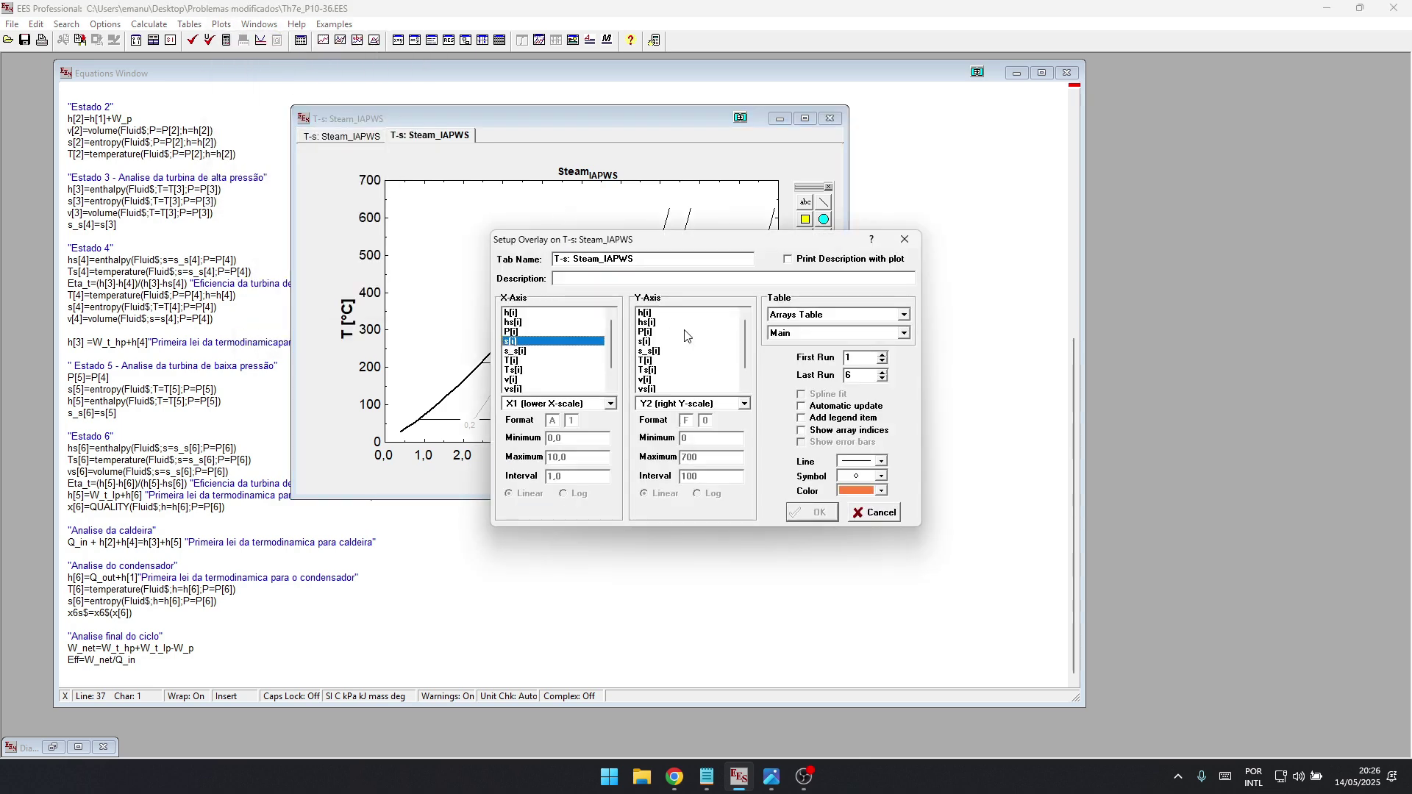
pyautogui.click(648, 362)
pyautogui.click(879, 476)
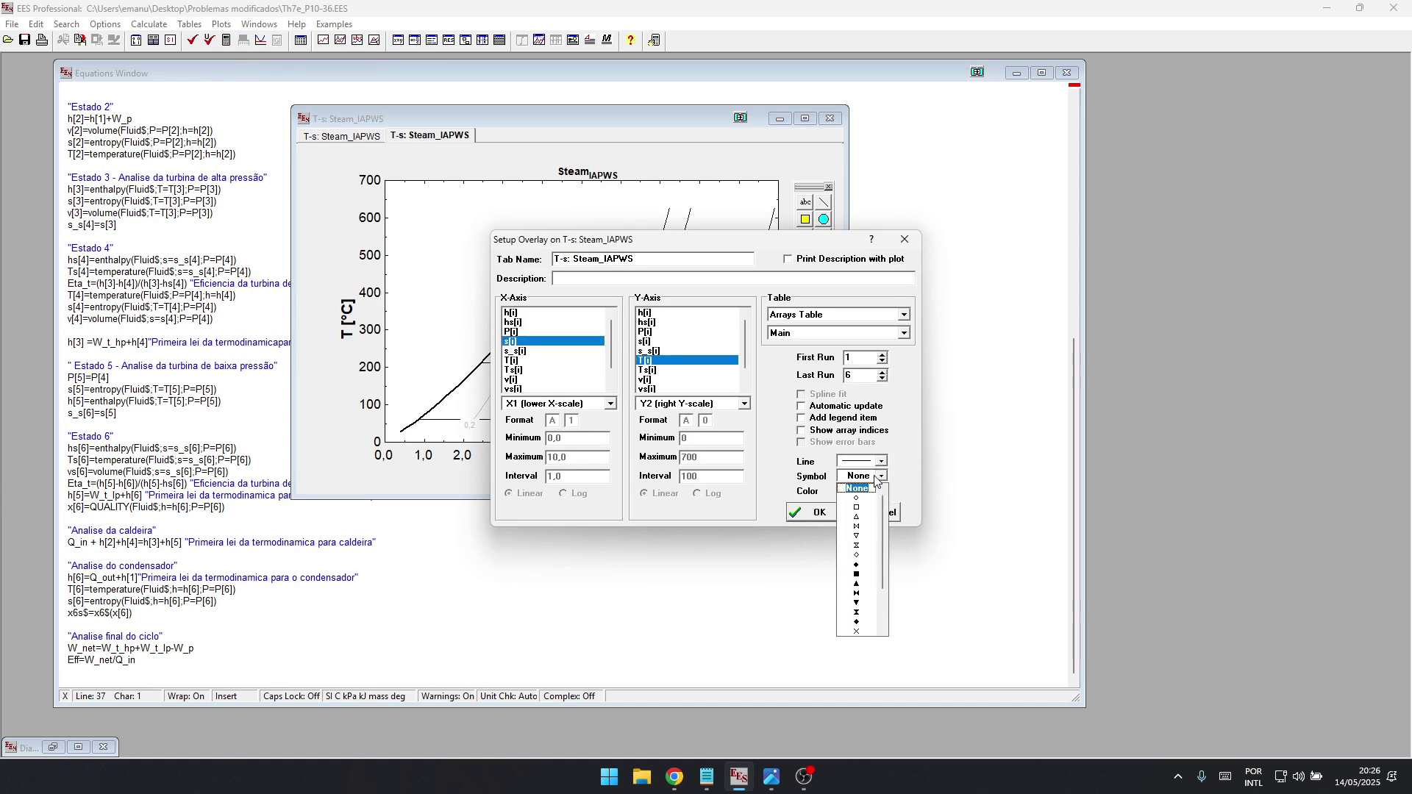
pyautogui.click(868, 596)
pyautogui.click(880, 491)
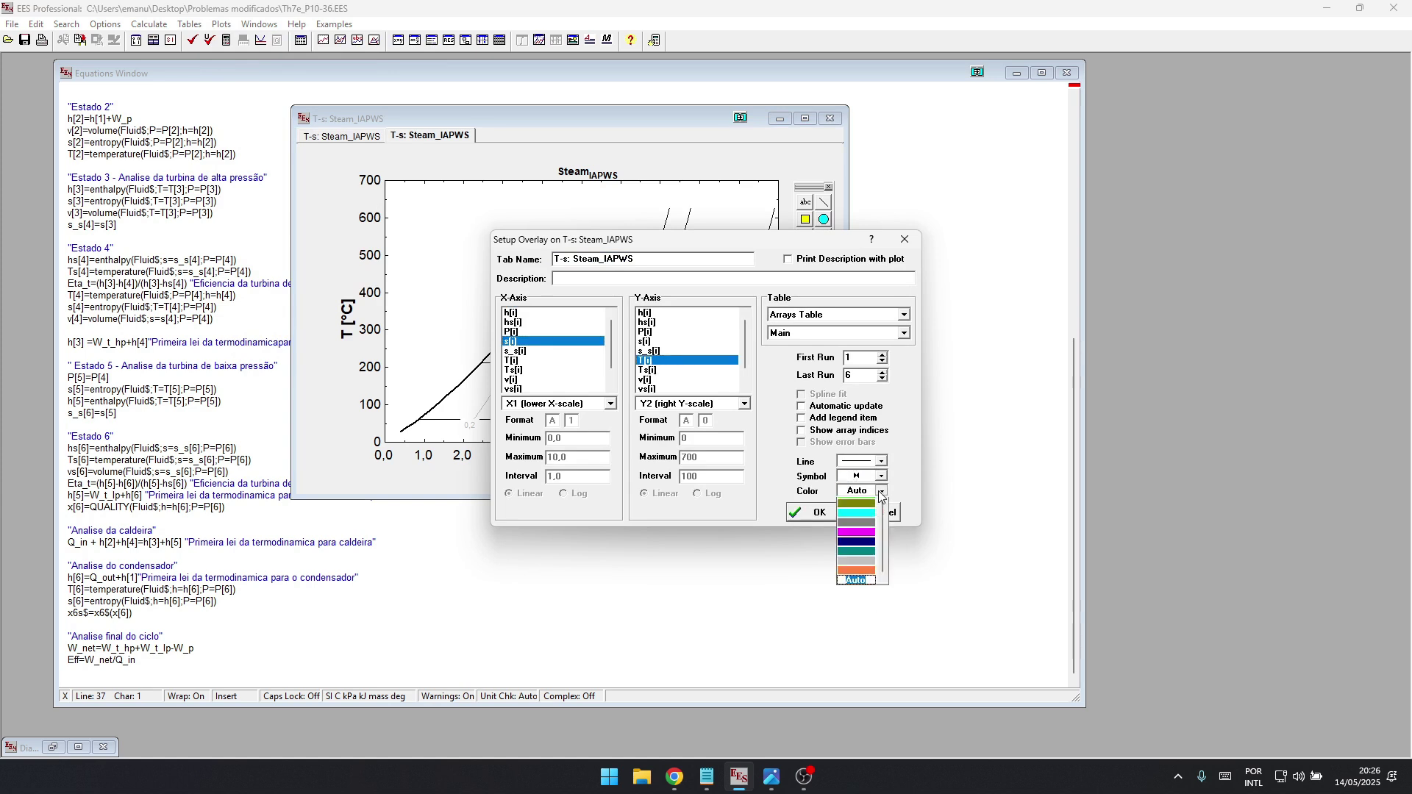
pyautogui.click(820, 513)
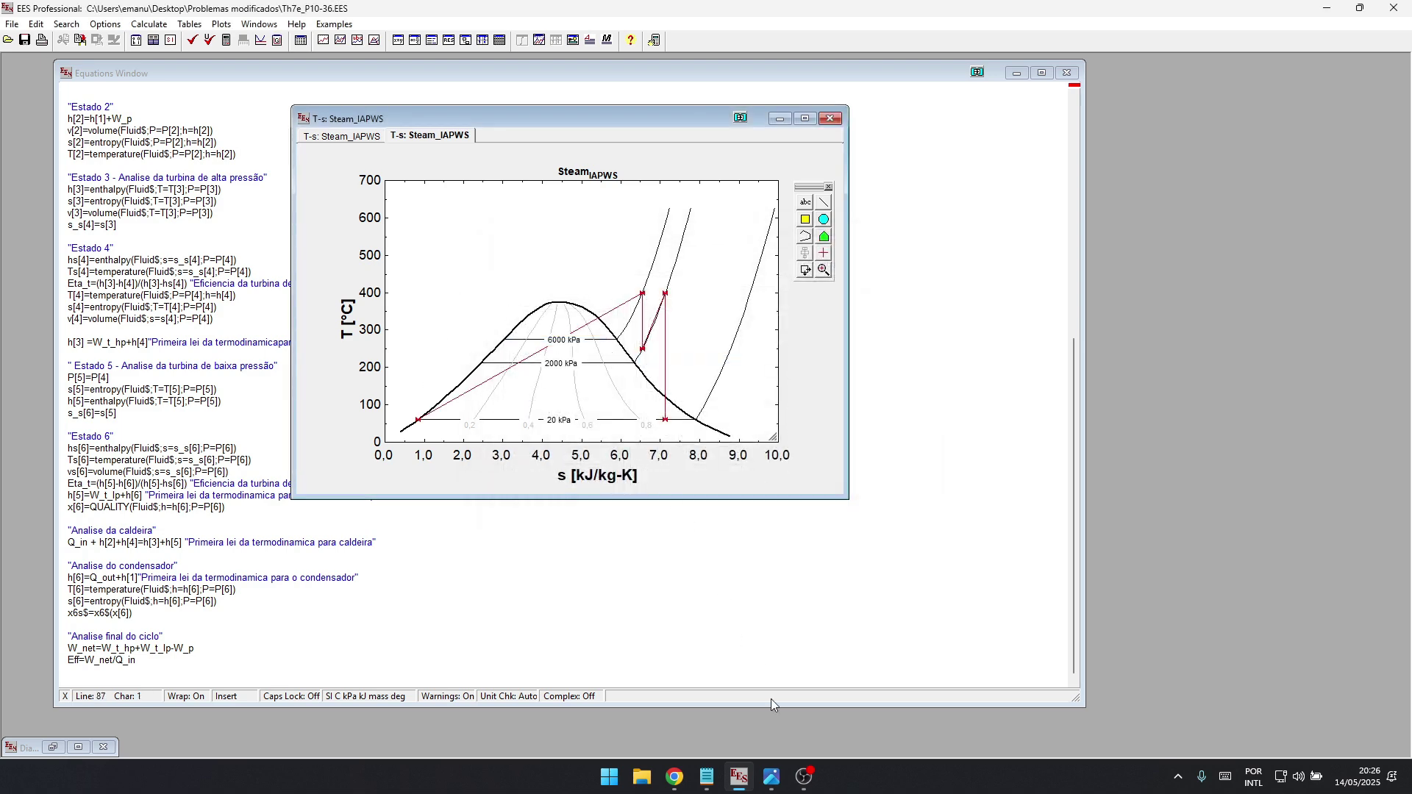
# - Switch to the image 10-35.png to reread the statements of problems 10-35 and 10-36, and minimize it
pyautogui.moveTo(771, 776)
pyautogui.click(699, 717)
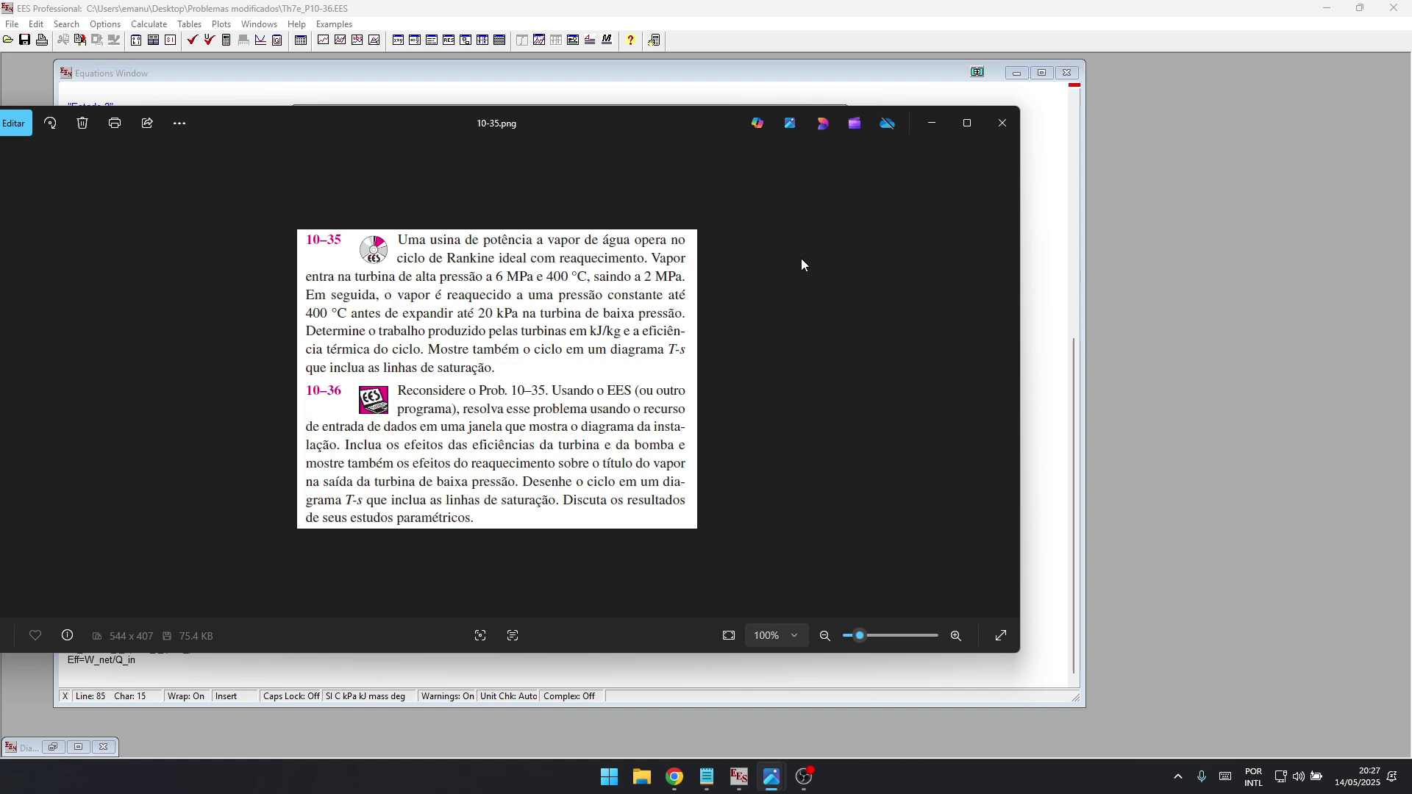
pyautogui.click(931, 123)
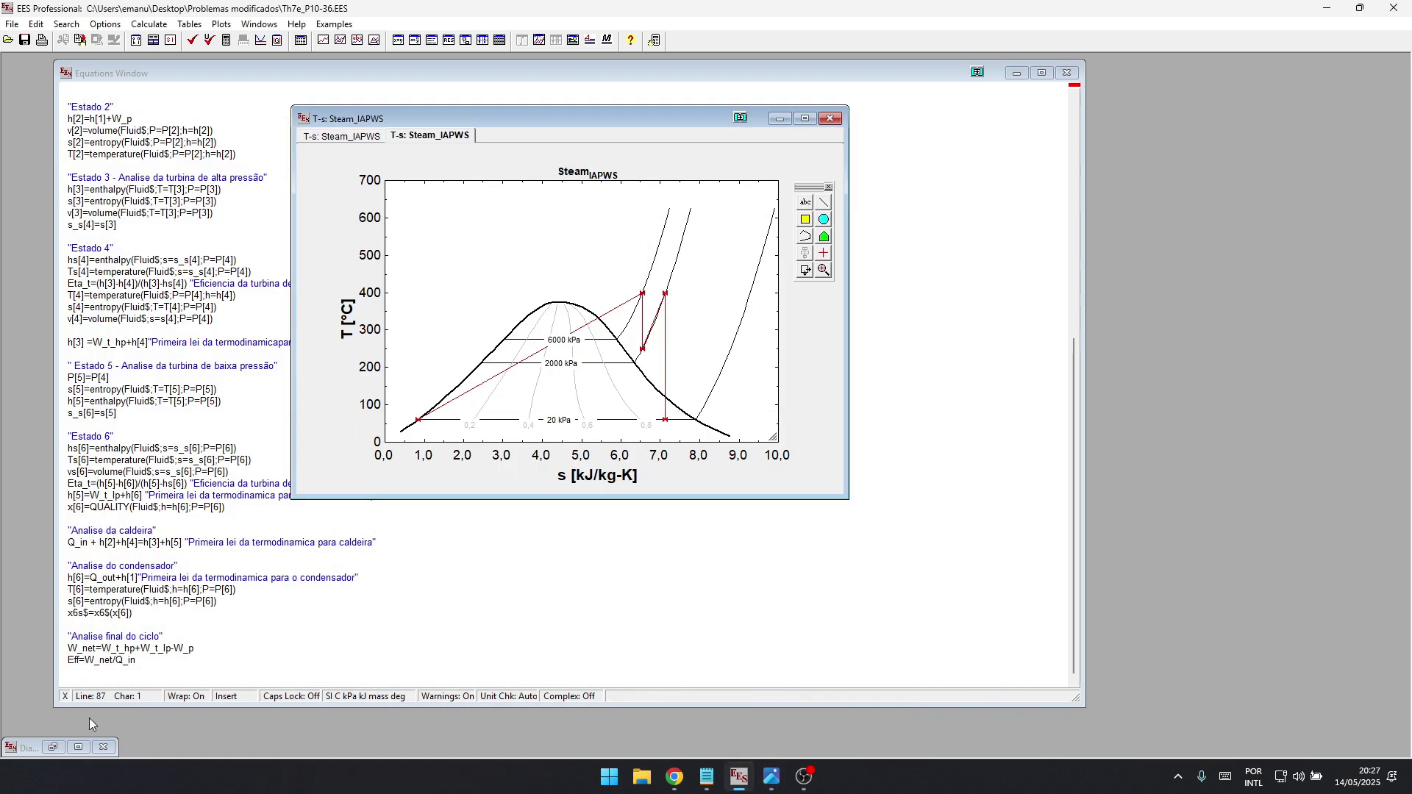
# - Restore the minimized Diagram Window, enlarge it to show the whole Rankine cycle with reheat, and reposition it over the equations and plot
pyautogui.click(48, 746)
pyautogui.moveTo(175, 80); pyautogui.dragTo(604, 141)
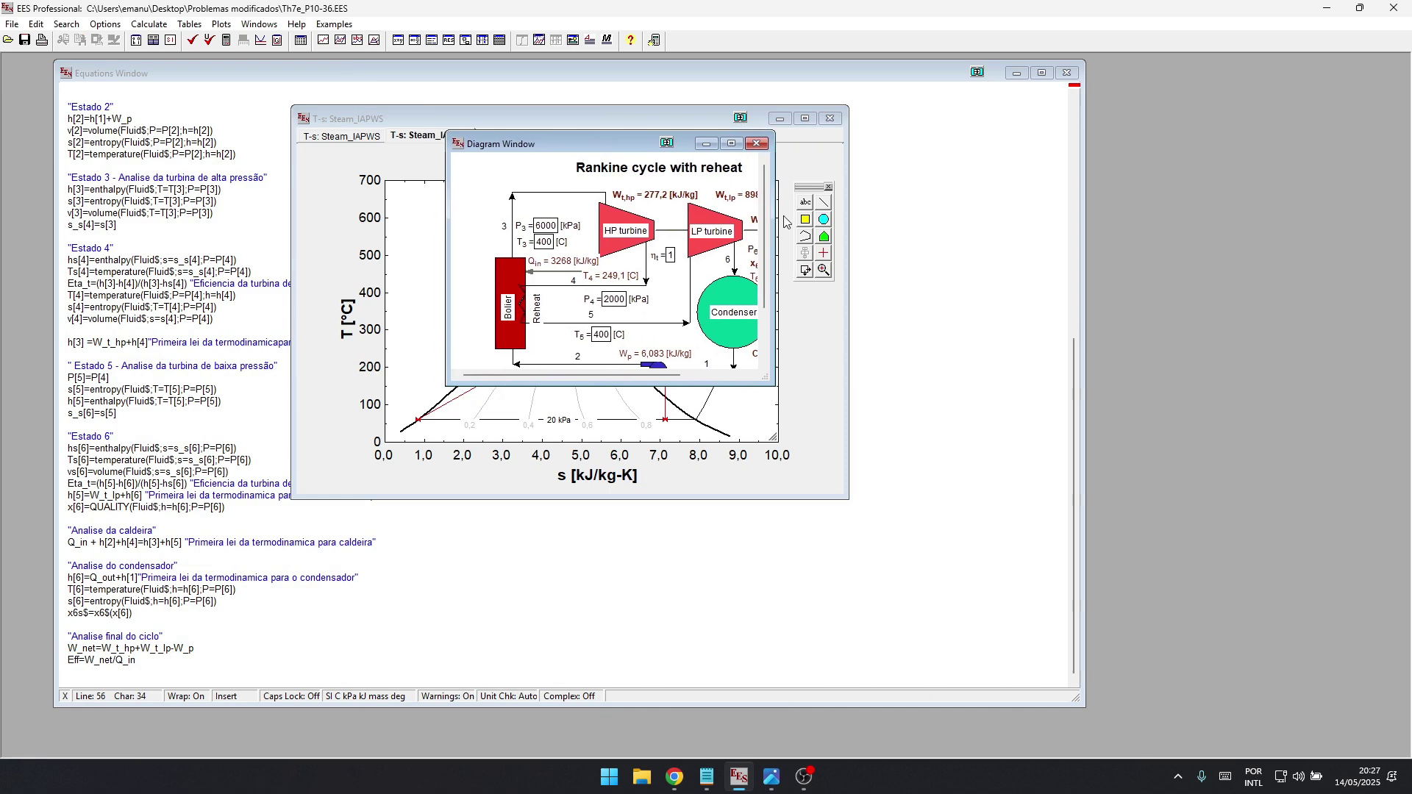
pyautogui.moveTo(774, 220); pyautogui.dragTo(1133, 223)
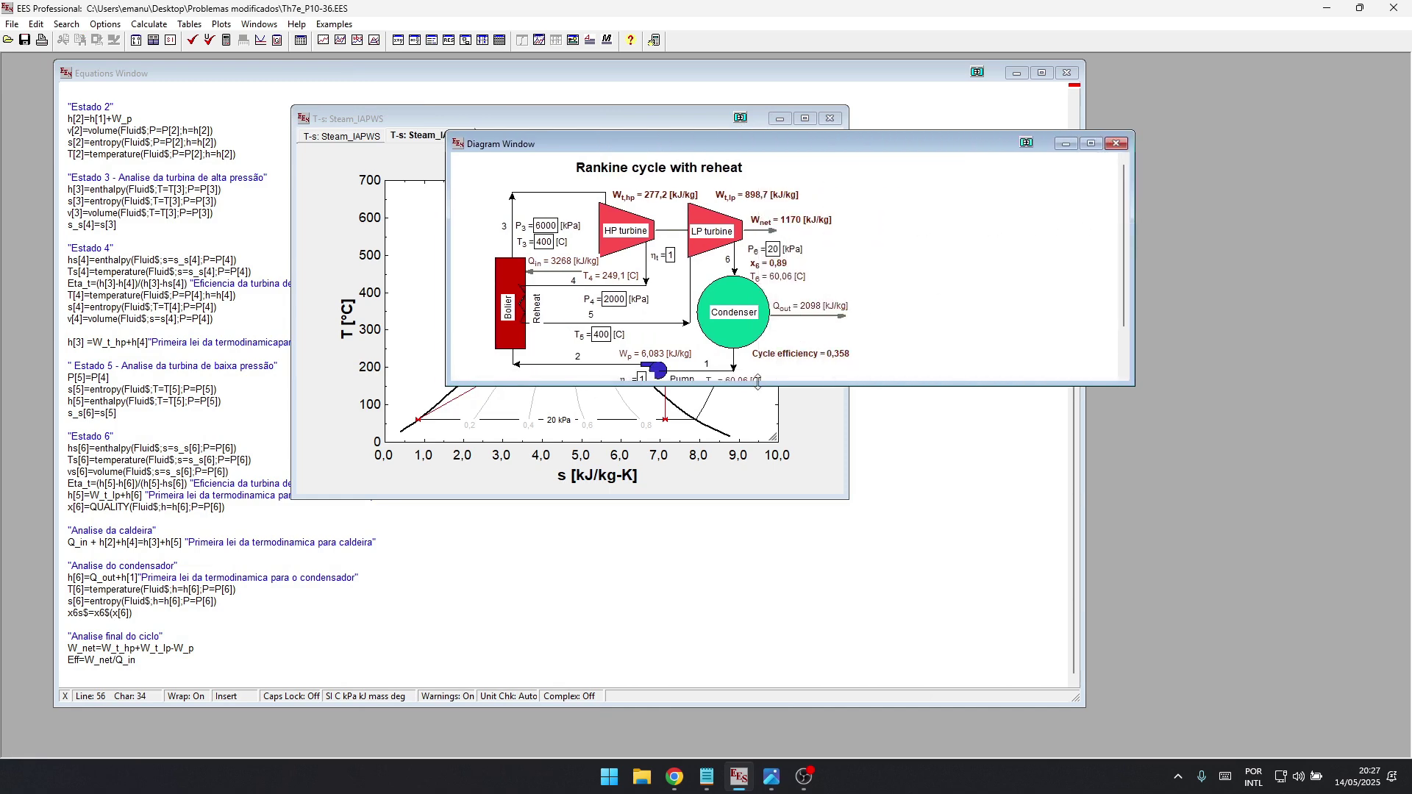
pyautogui.click(760, 389)
pyautogui.click(878, 356)
pyautogui.moveTo(846, 382); pyautogui.dragTo(826, 624)
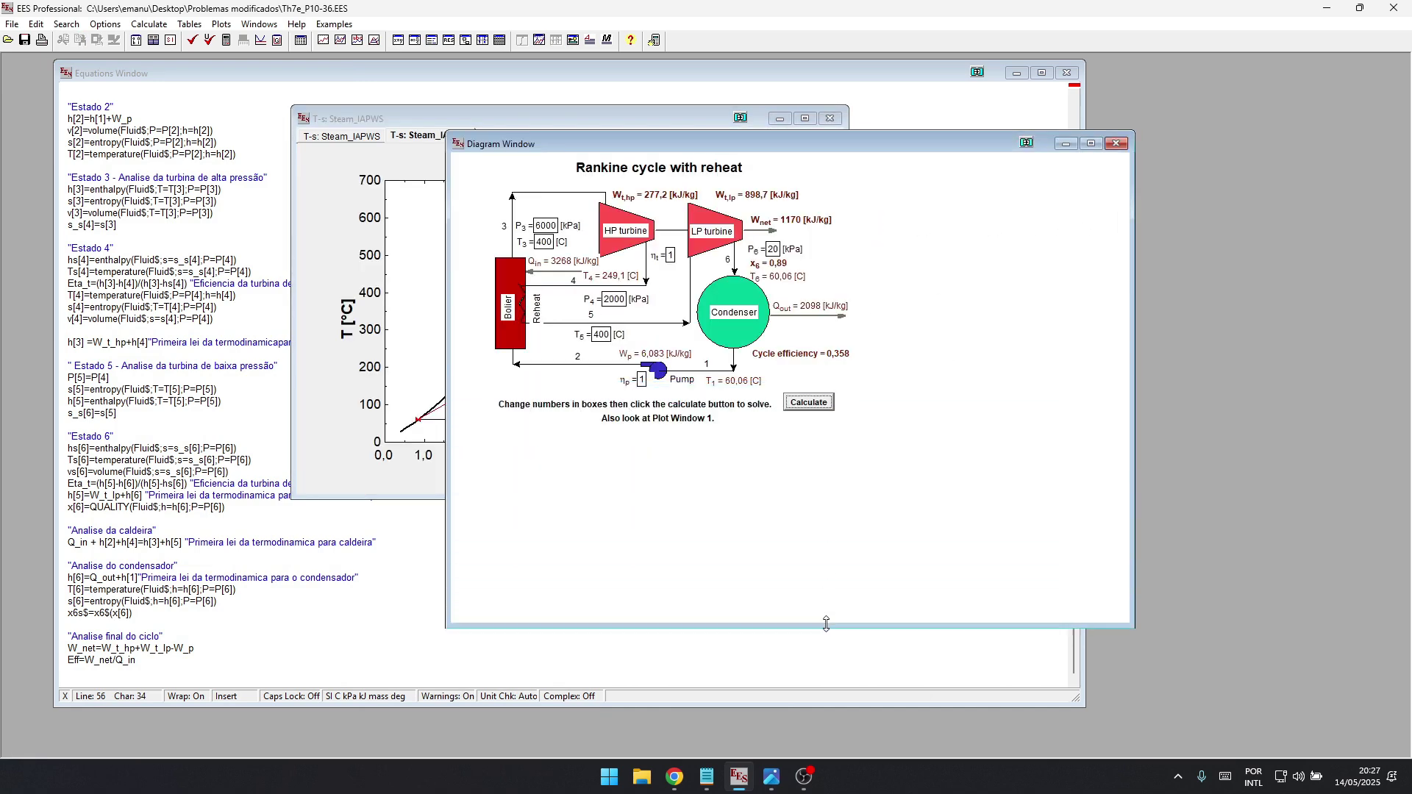
pyautogui.moveTo(678, 141); pyautogui.dragTo(477, 140)
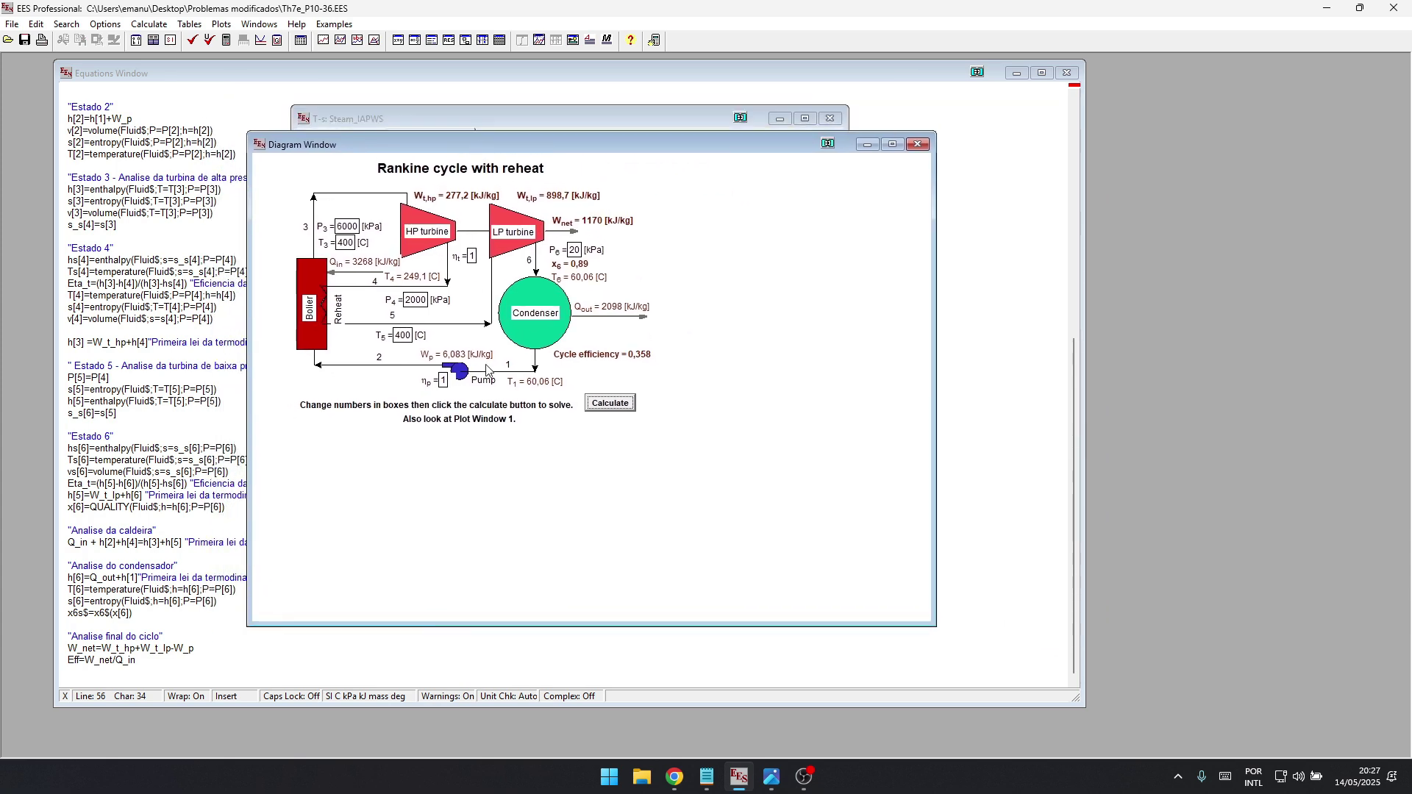